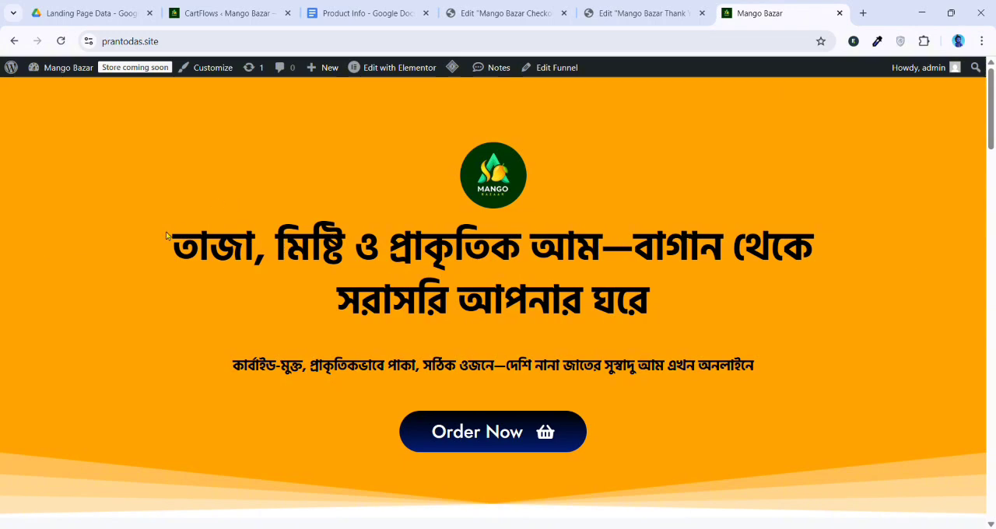
Examine the landing page's hero heading and subheading and follow the hero's Order Now link to the order form
left_click_drag(152, 244, 761, 288)
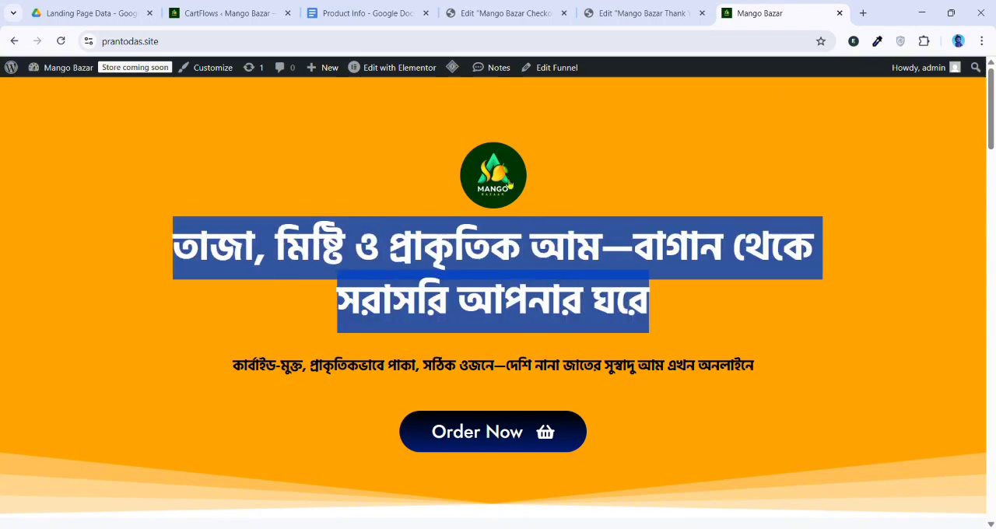
left_click(365, 380)
scroll(12, 306, "down", 2)
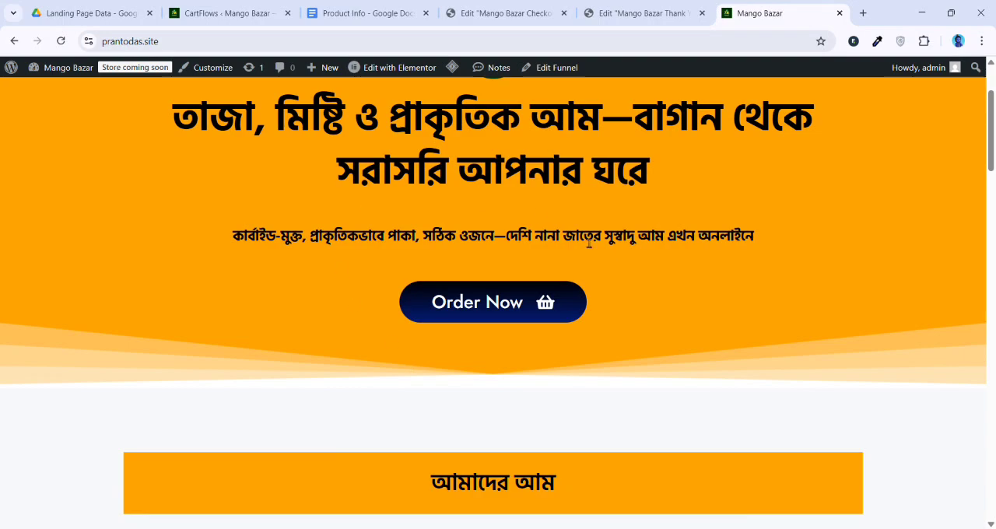
left_click(502, 305)
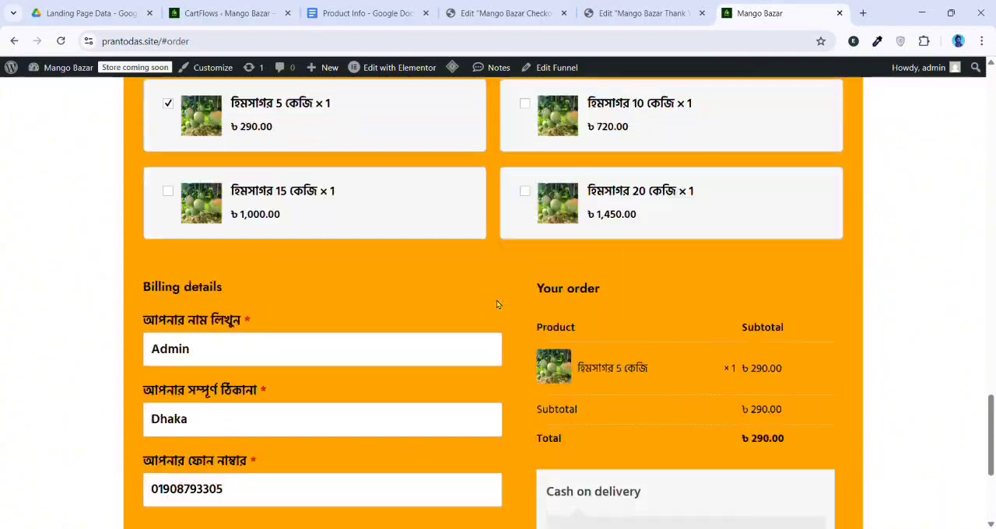
left_click_drag(991, 434, 990, 122)
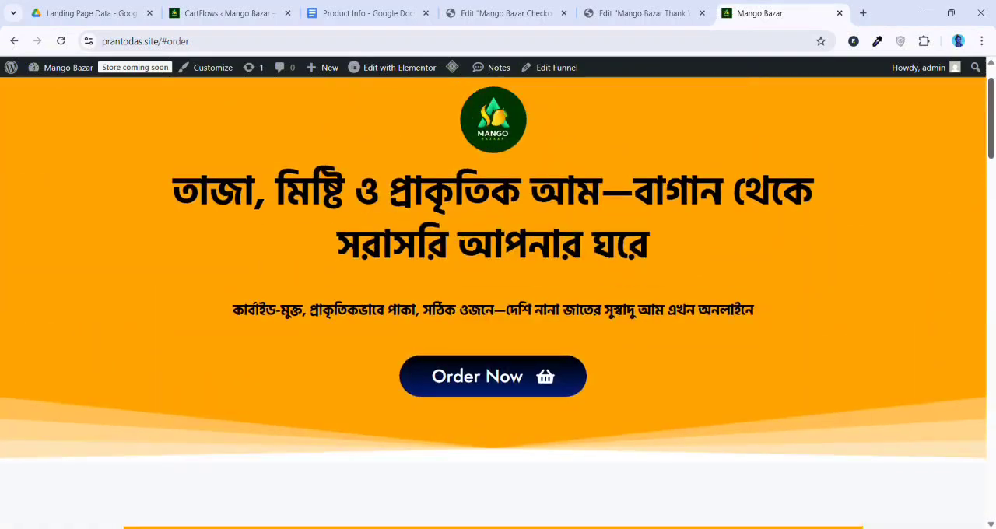
Examine the mango product cards and the regular and offer prices on the হিমসাগর 20 কেজি card
scroll(506, 278, "down", 4)
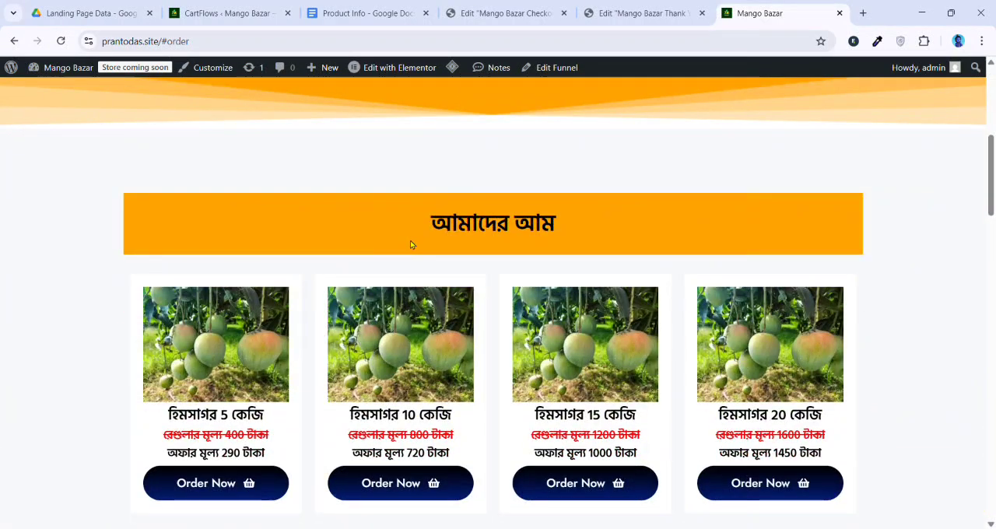
scroll(412, 245, "down", 2)
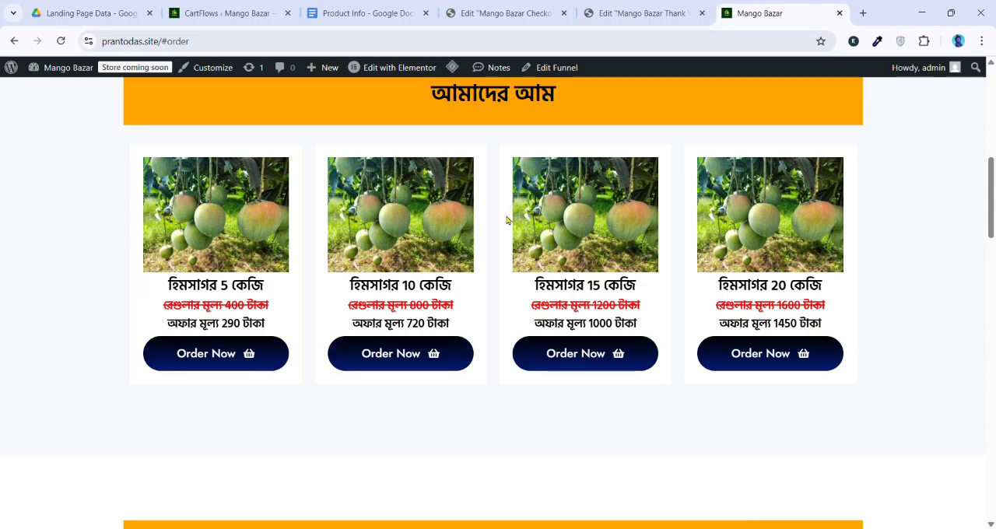
left_click_drag(713, 312, 816, 316)
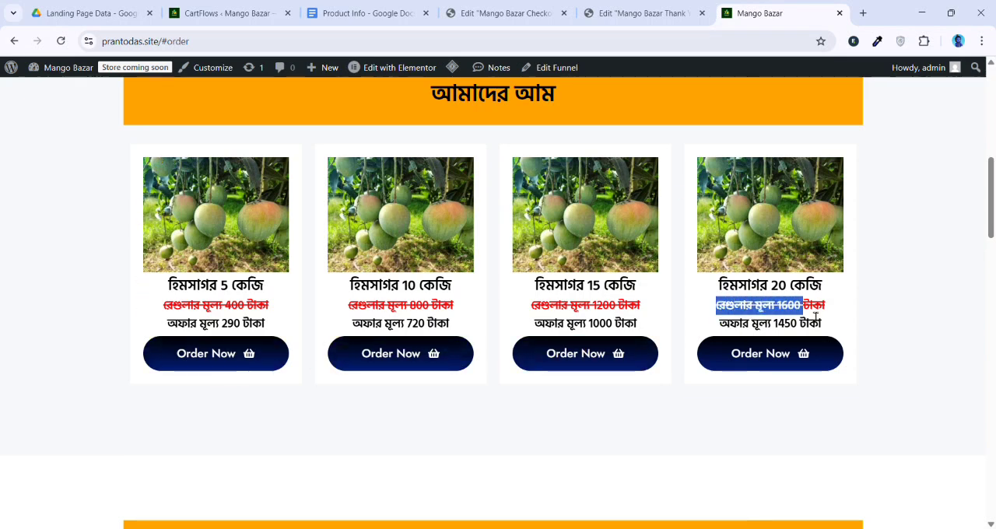
left_click(832, 313)
double_click(814, 307)
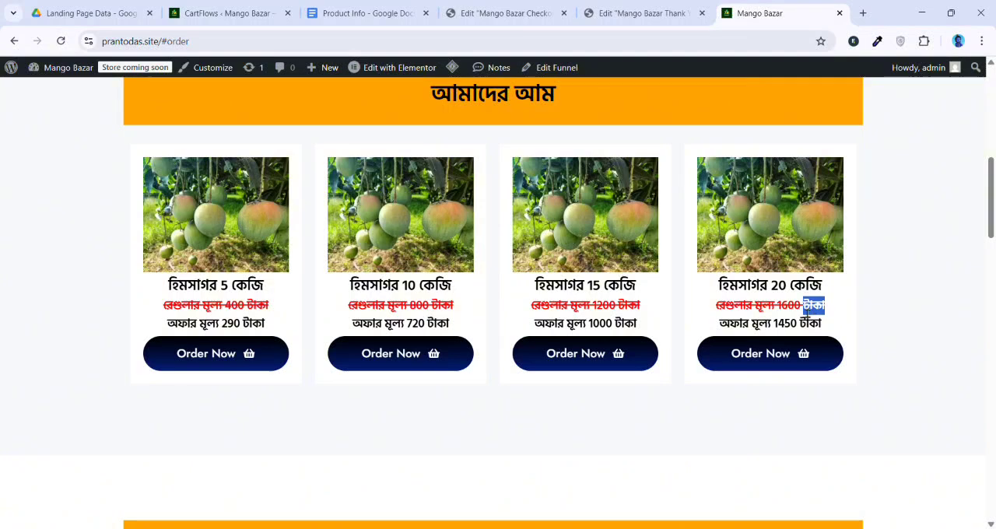
left_click(699, 329)
left_click_drag(699, 328, 819, 326)
left_click(819, 326)
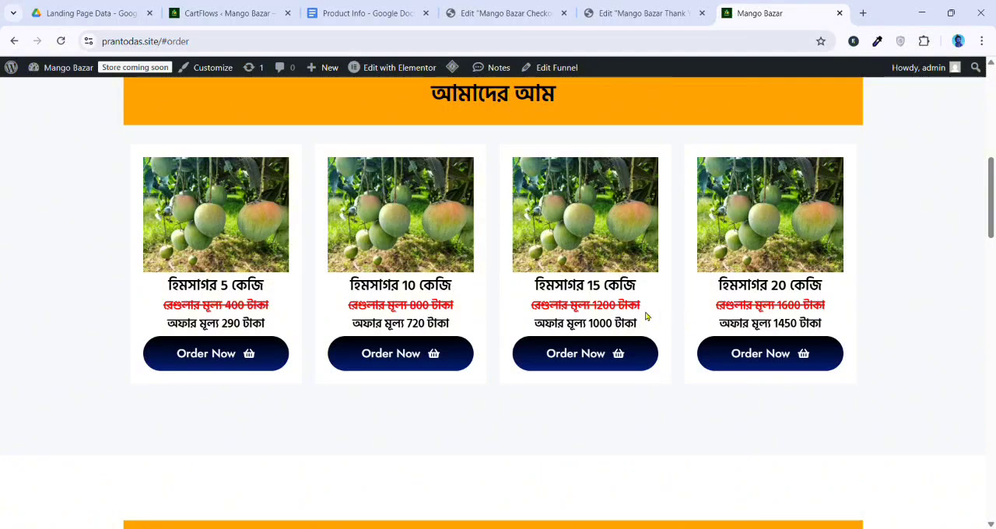
Examine the regular and offer prices of হিমসাগর 15 কেজি and follow that card's Order Now link
left_click_drag(531, 308, 611, 307)
left_click(637, 305)
left_click_drag(536, 326, 636, 327)
scroll(637, 327, "down", 2)
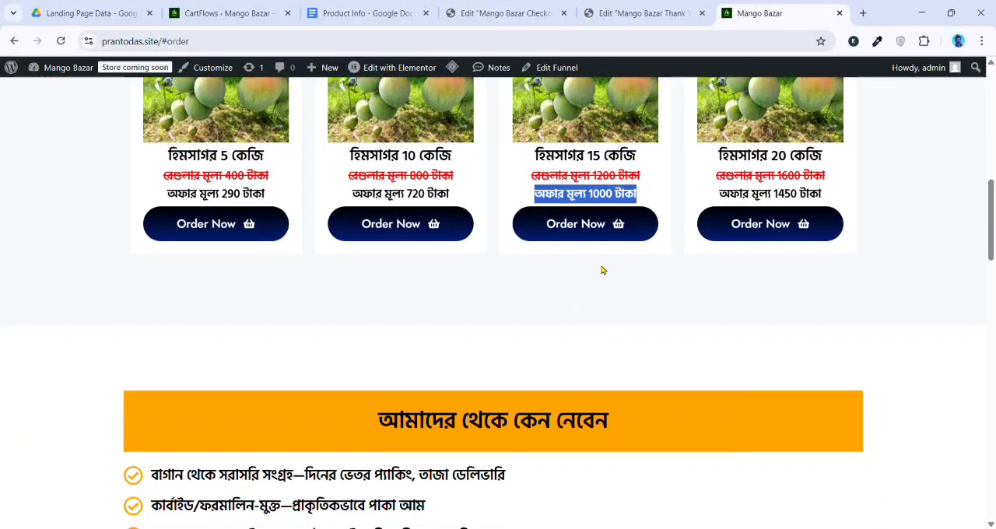
scroll(640, 303, "up", 1)
left_click(640, 304)
Examine the checklist of reasons to buy and swipe through the customer review carousel
scroll(615, 313, "up", 3)
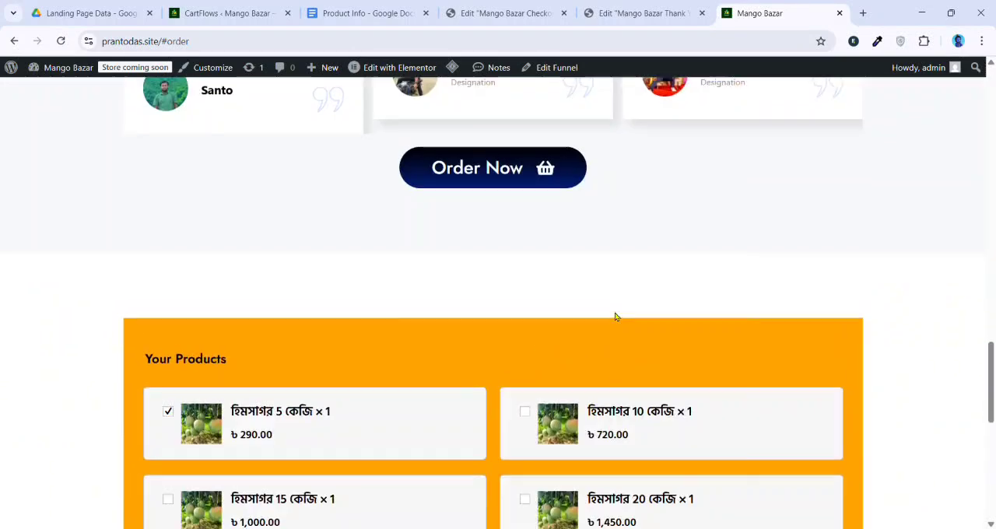
scroll(621, 315, "up", 2)
scroll(701, 366, "up", 4)
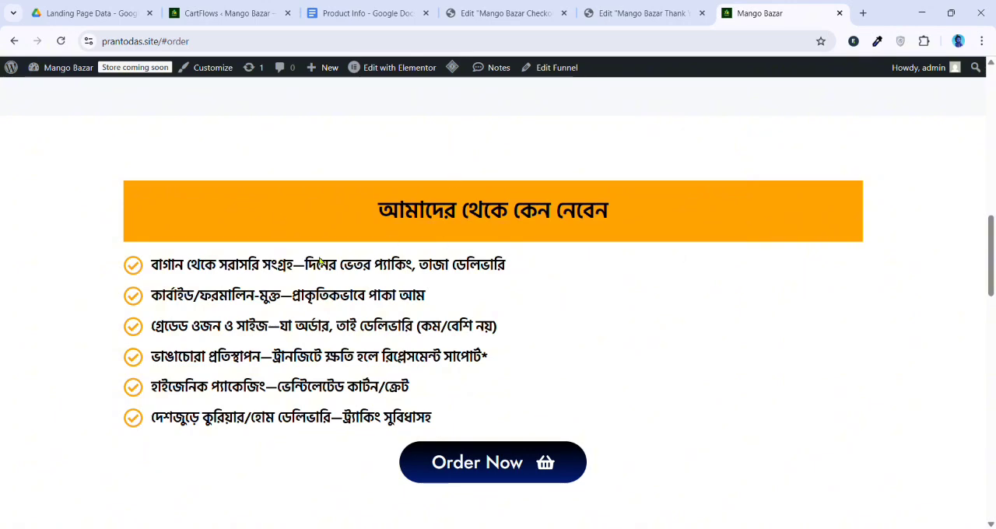
left_click_drag(130, 263, 156, 418)
left_click(453, 358)
scroll(460, 347, "down", 1)
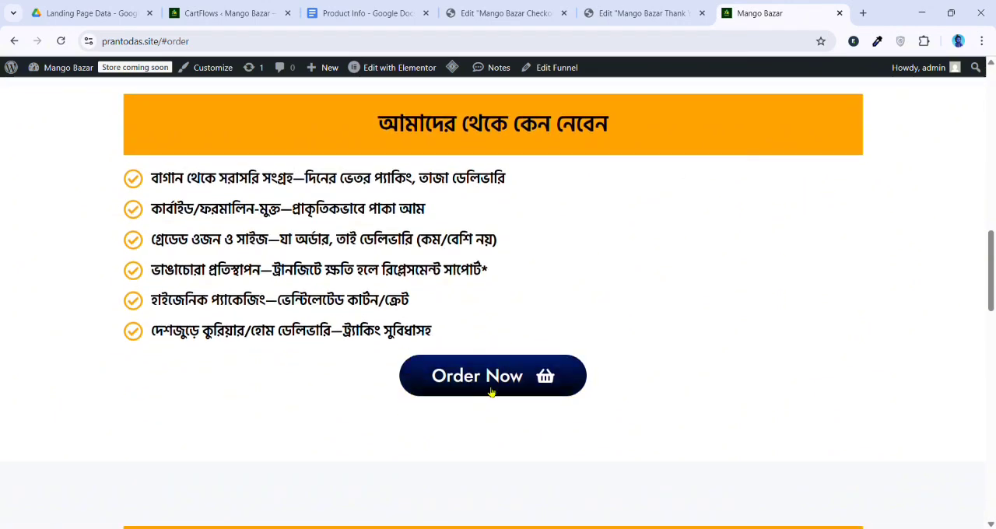
scroll(526, 338, "down", 4)
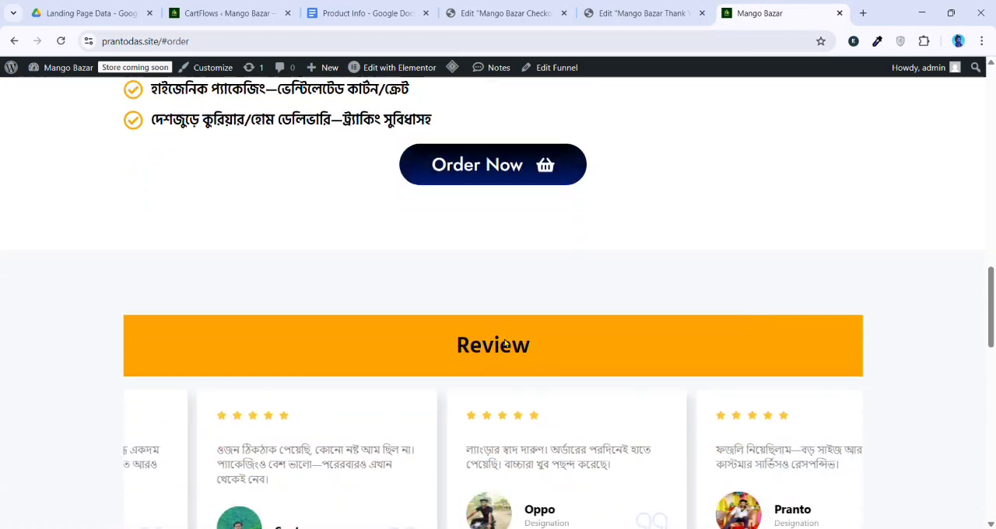
scroll(529, 288, "down", 1)
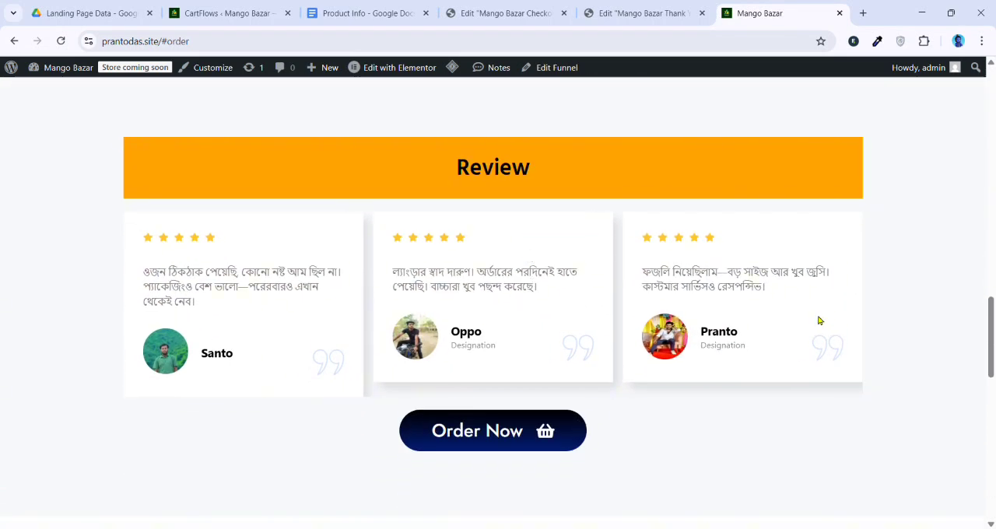
left_click_drag(818, 317, 493, 329)
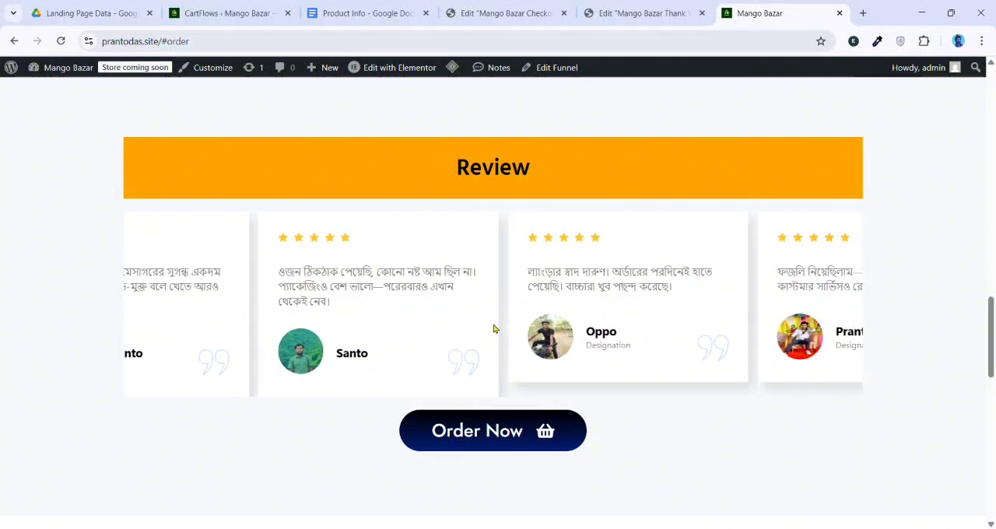
Add হিমসাগর 10 কেজি, 15 কেজি and 20 কেজি to the order in the checkout form
scroll(527, 345, "down", 2)
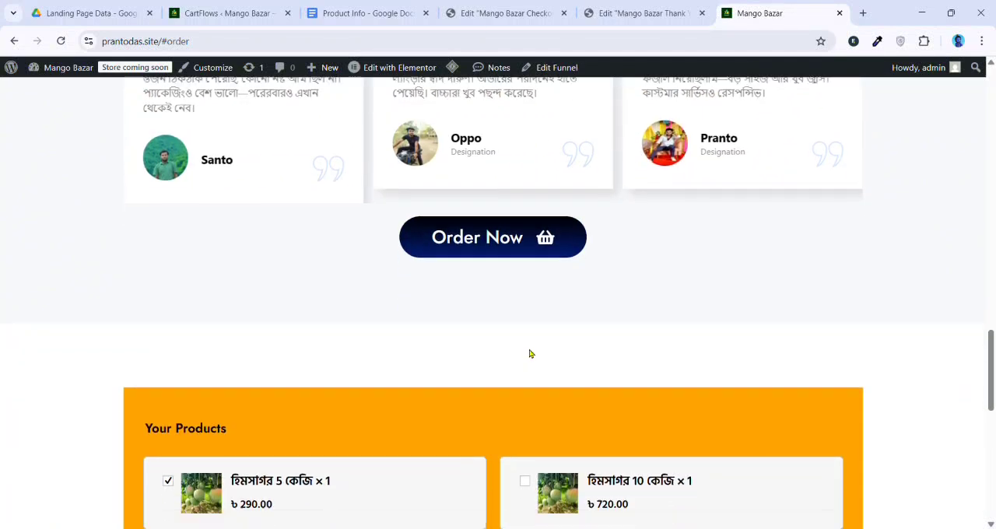
scroll(529, 354, "down", 3)
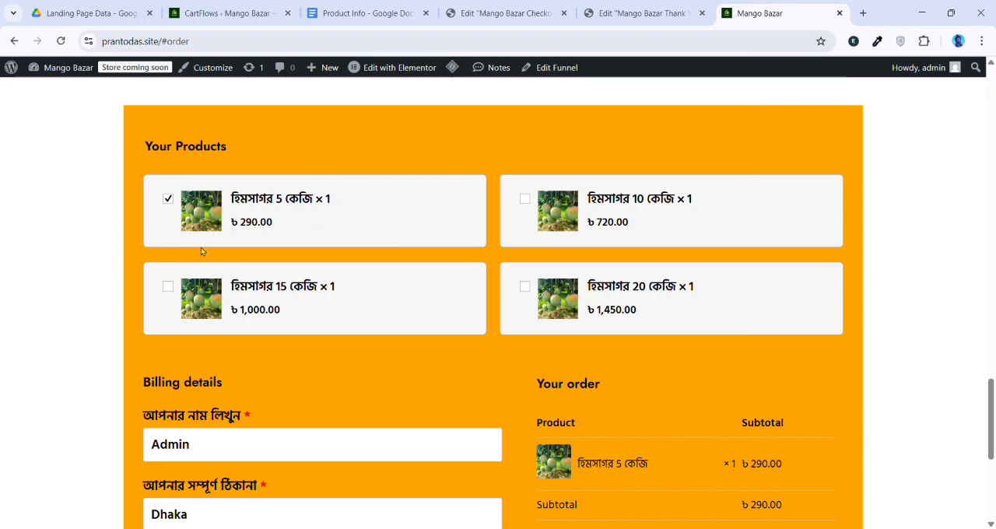
left_click(526, 201)
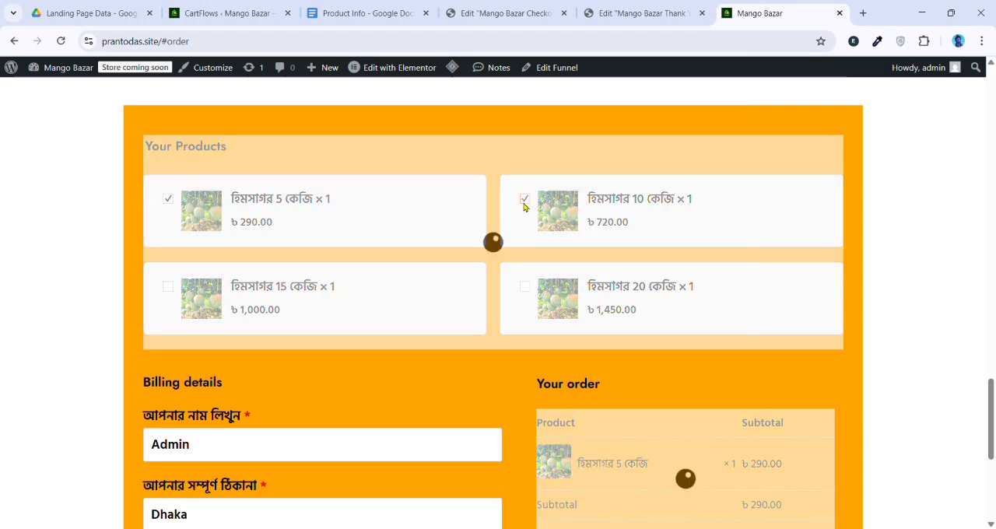
left_click(168, 288)
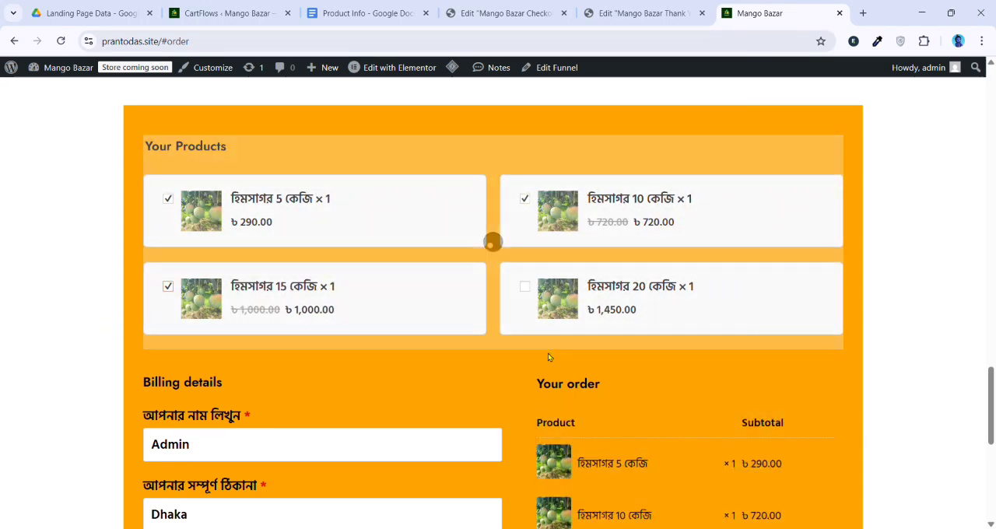
left_click(526, 287)
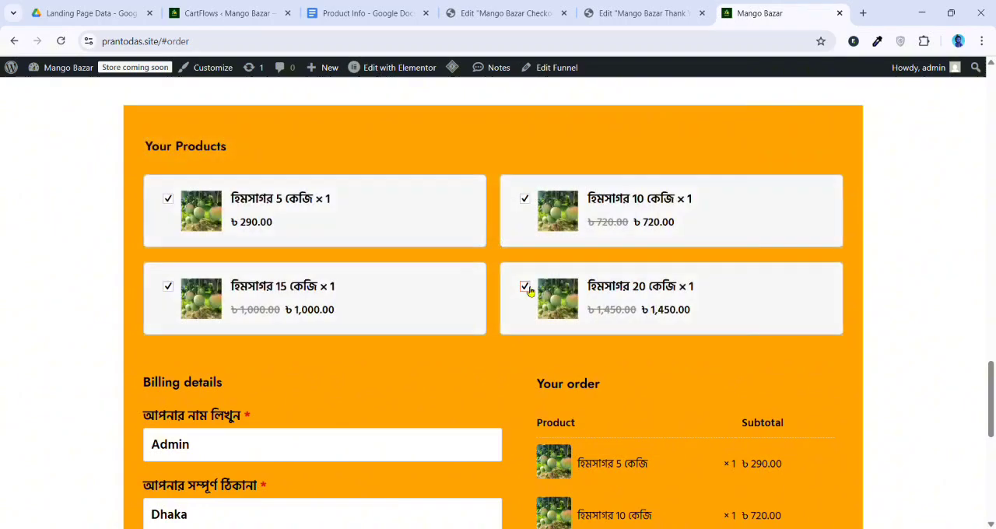
scroll(589, 448, "down", 3)
scroll(599, 381, "up", 3)
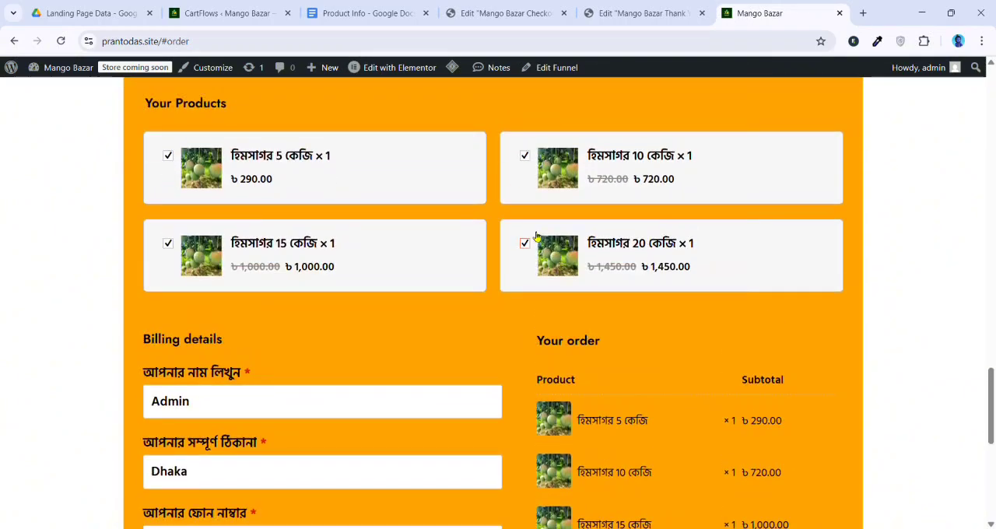
Remove হিমসাগর 5 কেজি, 10 কেজি and 15 কেজি from the order, keeping only the 20 কেজি product
left_click(525, 156)
left_click(166, 180)
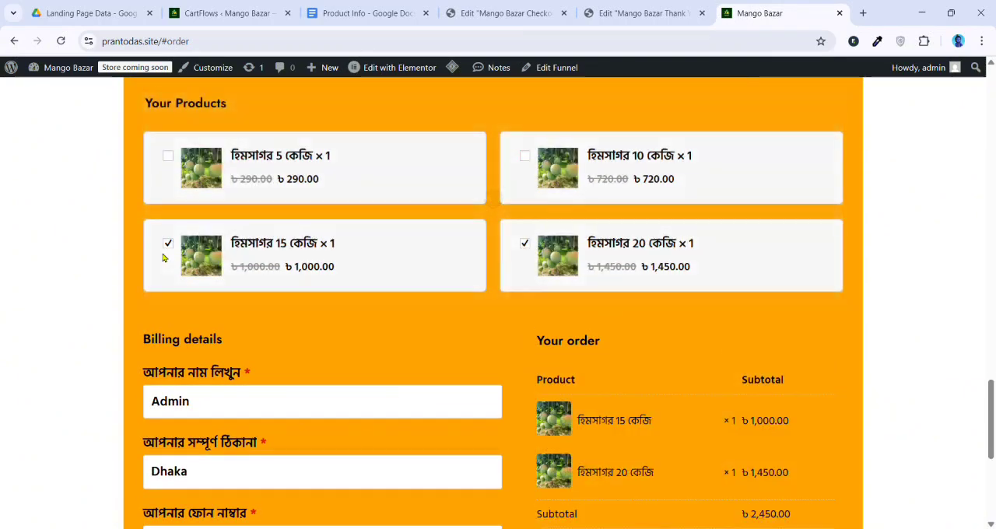
left_click(167, 248)
Place the cash-on-delivery order and review the order details on the thank-you page
scroll(283, 236, "down", 2)
scroll(467, 293, "down", 2)
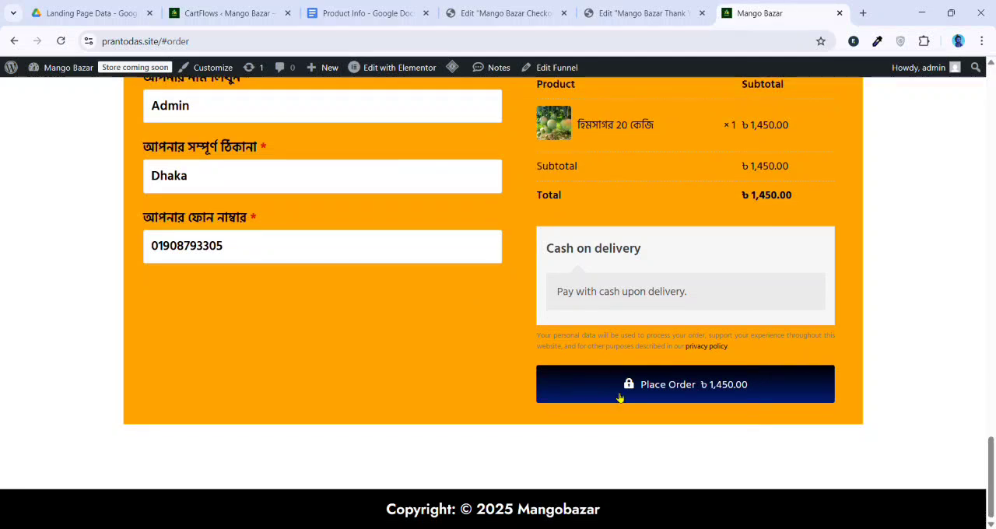
left_click(625, 398)
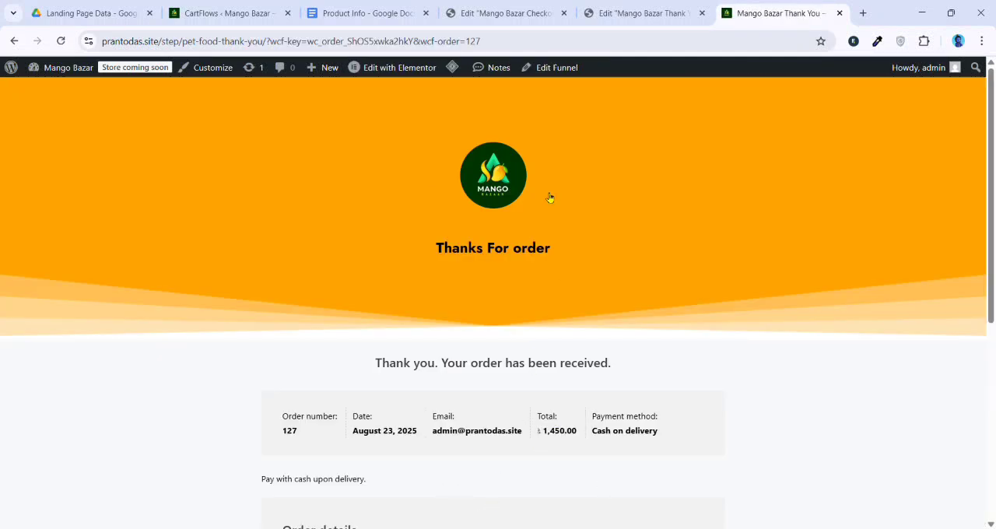
scroll(615, 333, "down", 5)
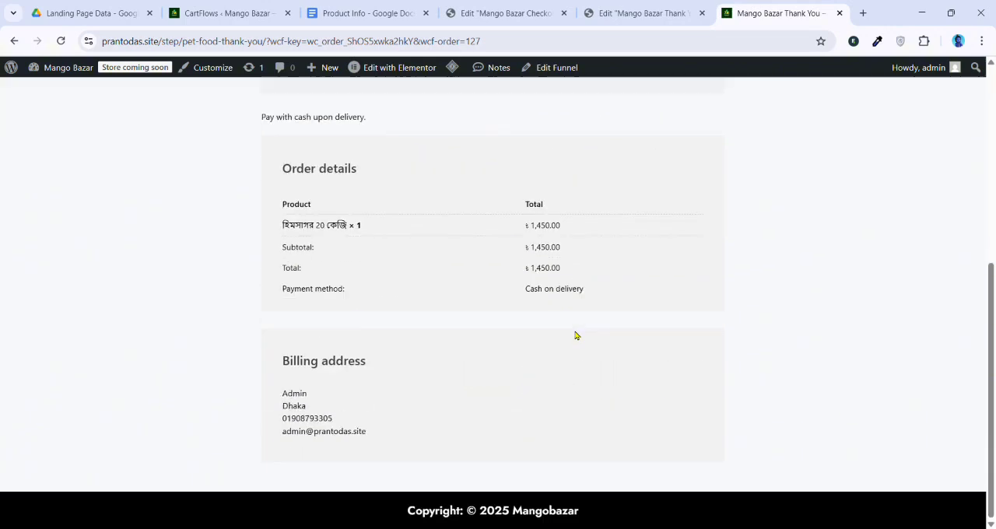
scroll(490, 296, "up", 5)
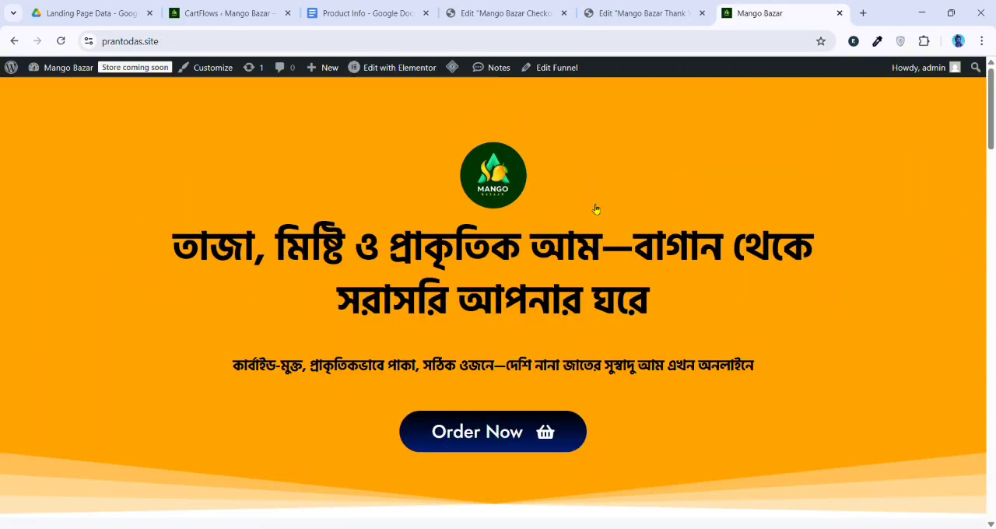
Preview the whole landing page in the developer tools' responsive mobile view, from hero to order form, and close the tools
left_click(391, 296)
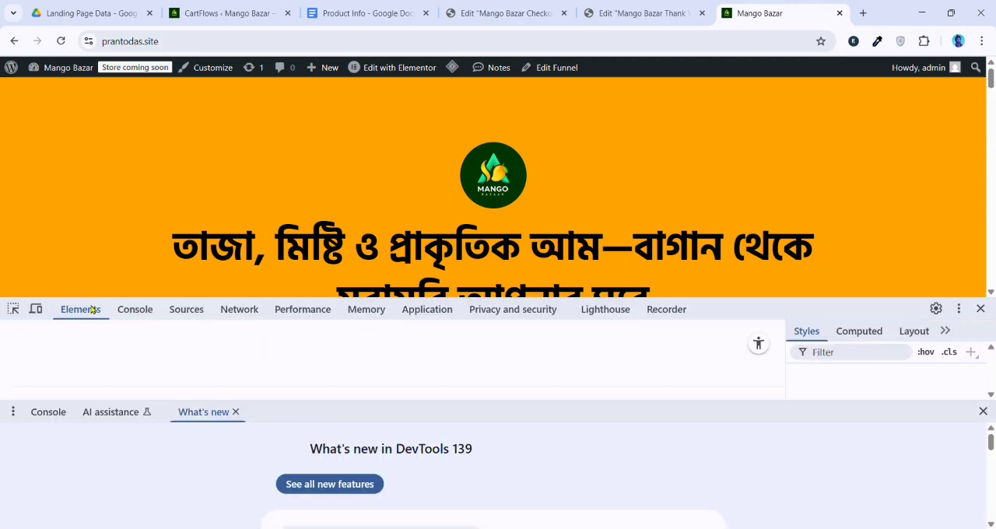
left_click(36, 309)
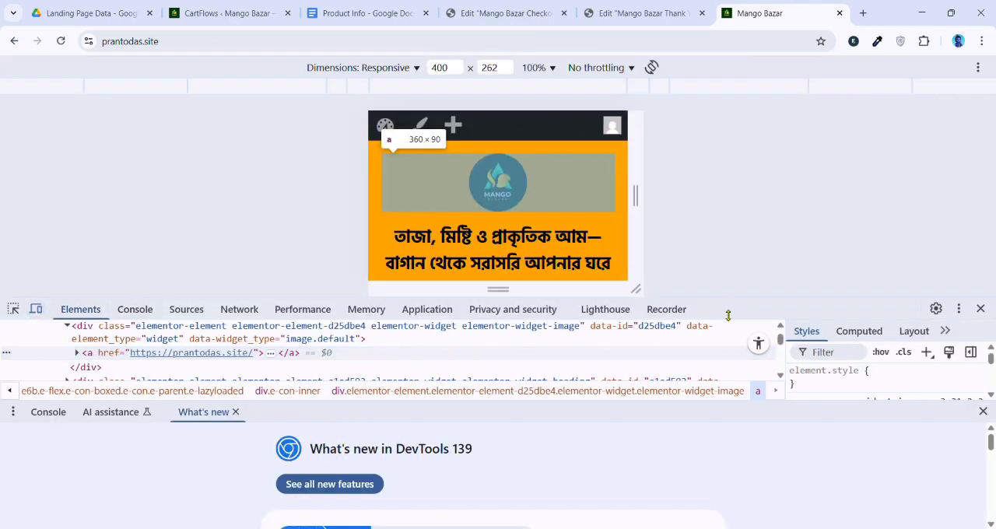
left_click_drag(737, 299, 725, 528)
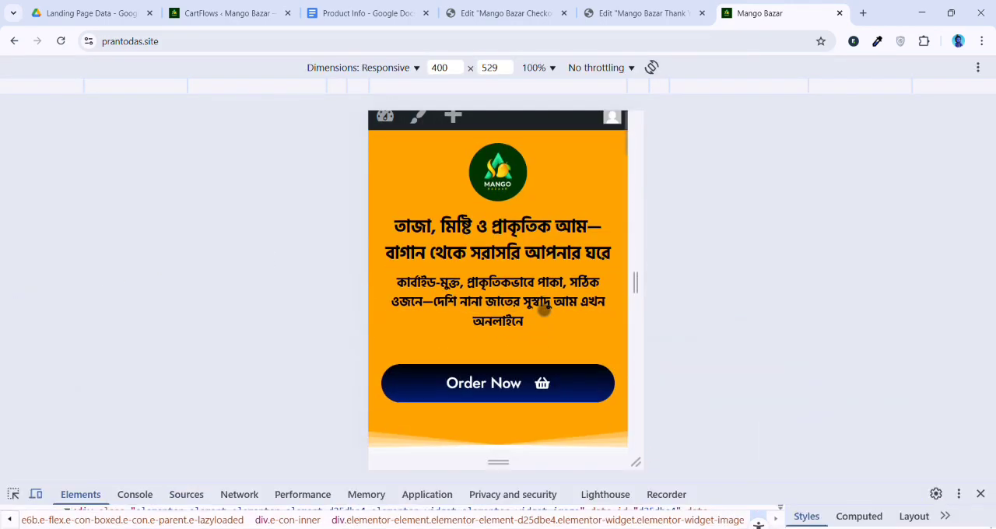
scroll(544, 311, "down", 5)
scroll(543, 293, "down", 15)
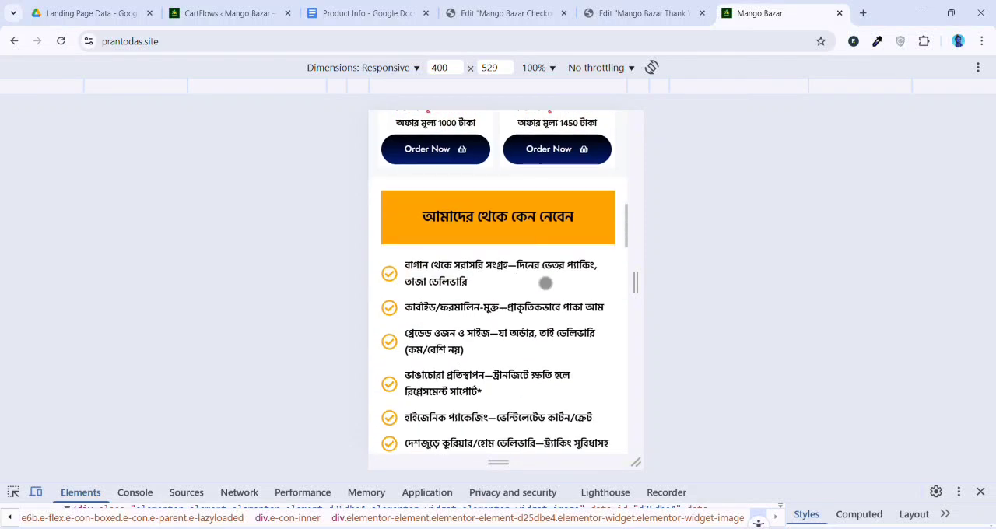
scroll(545, 283, "down", 15)
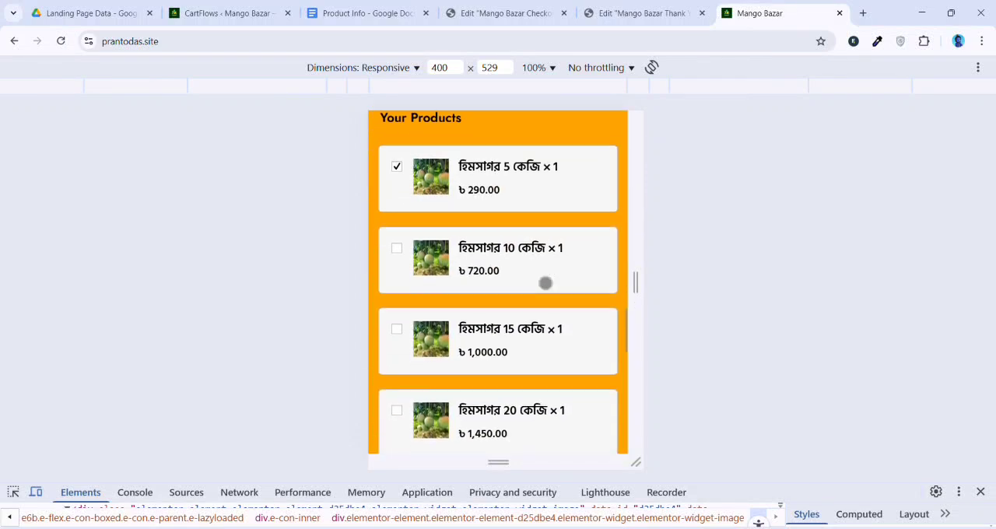
scroll(547, 288, "down", 3)
scroll(549, 293, "up", 15)
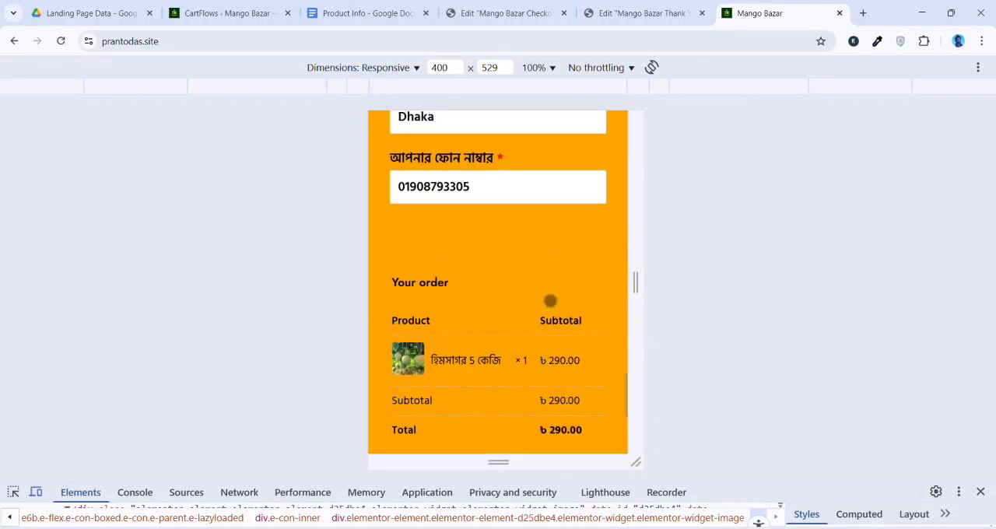
scroll(551, 293, "up", 15)
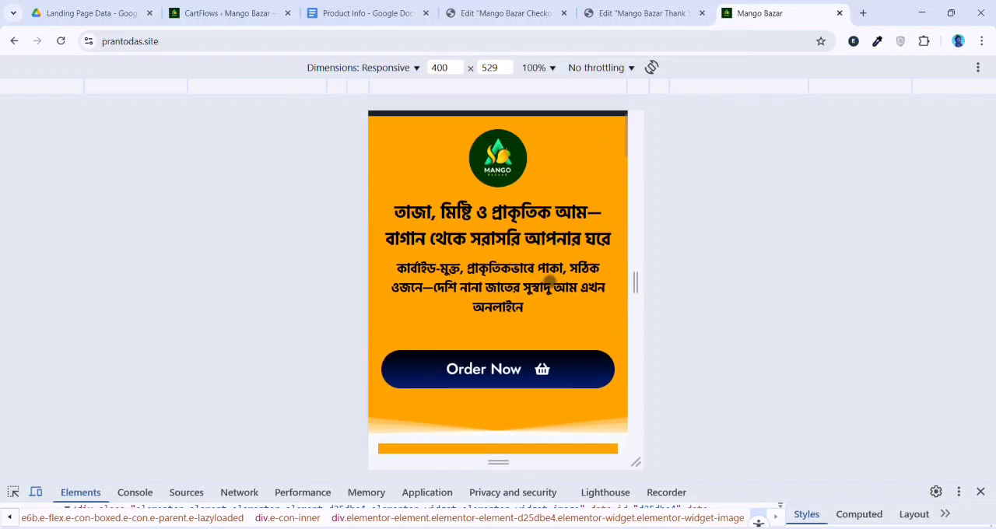
left_click(981, 493)
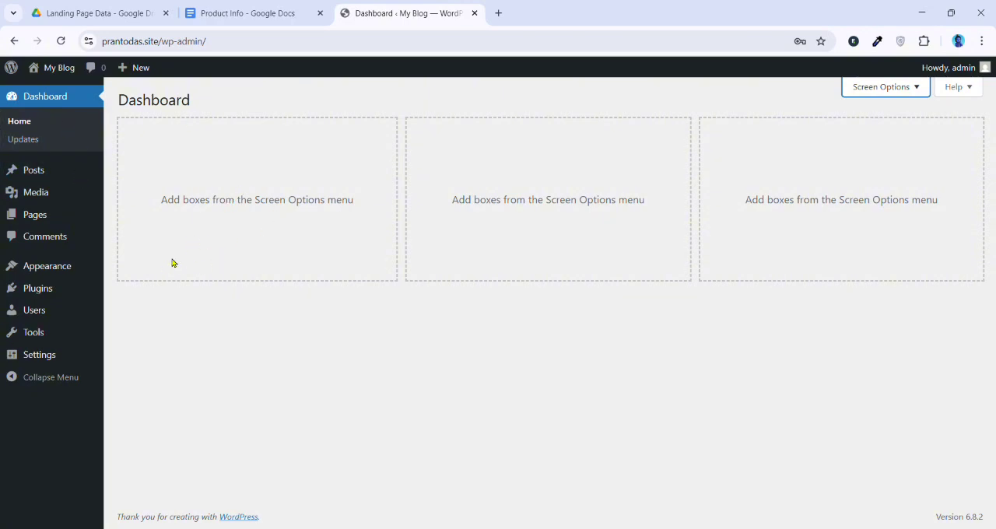
Delete the installed Hello Elementor theme from the site's theme collection
mouse_move(42, 271)
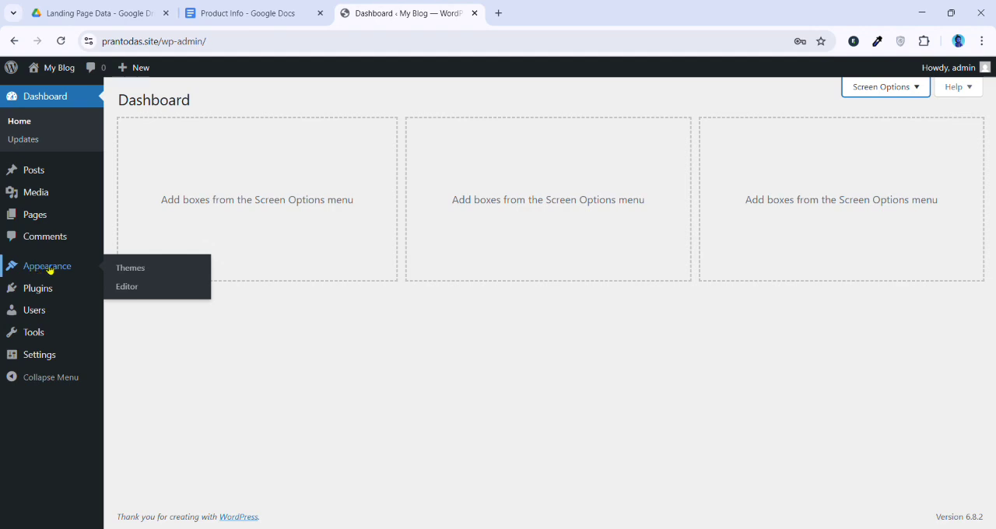
left_click(155, 270)
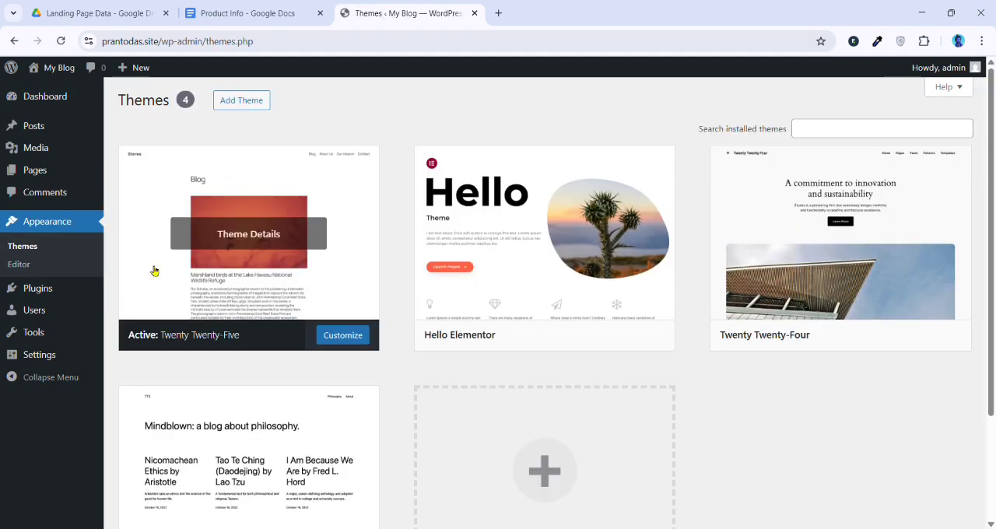
scroll(116, 247, "down", 2)
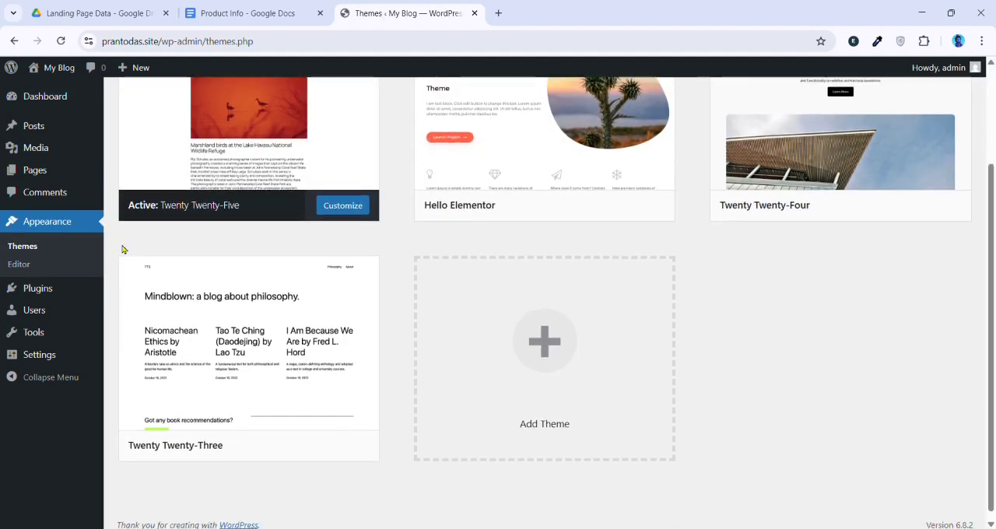
scroll(128, 218, "up", 1)
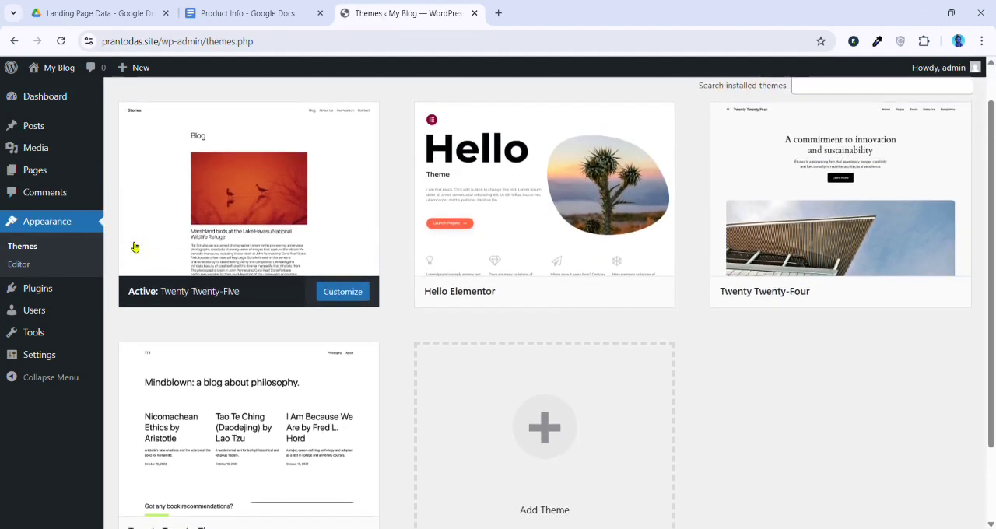
left_click(579, 217)
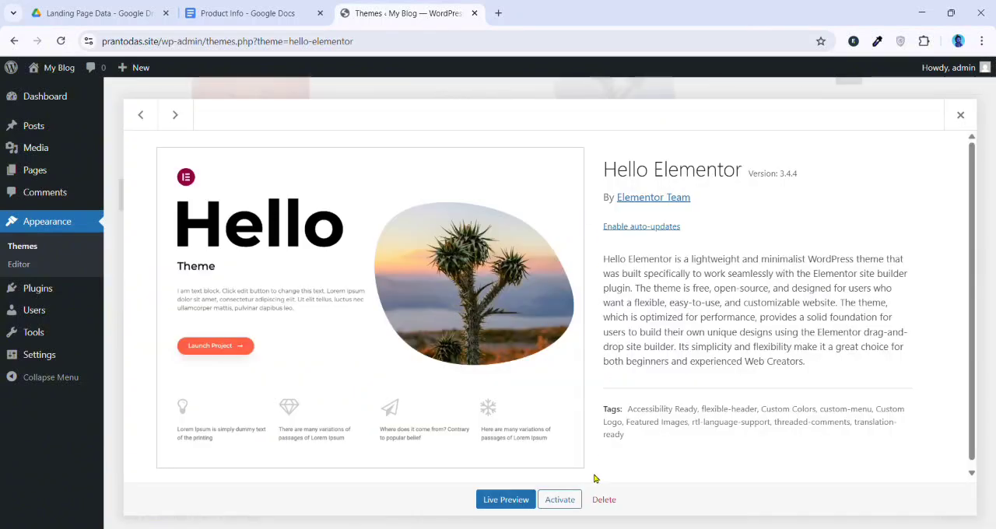
left_click(604, 500)
left_click(556, 143)
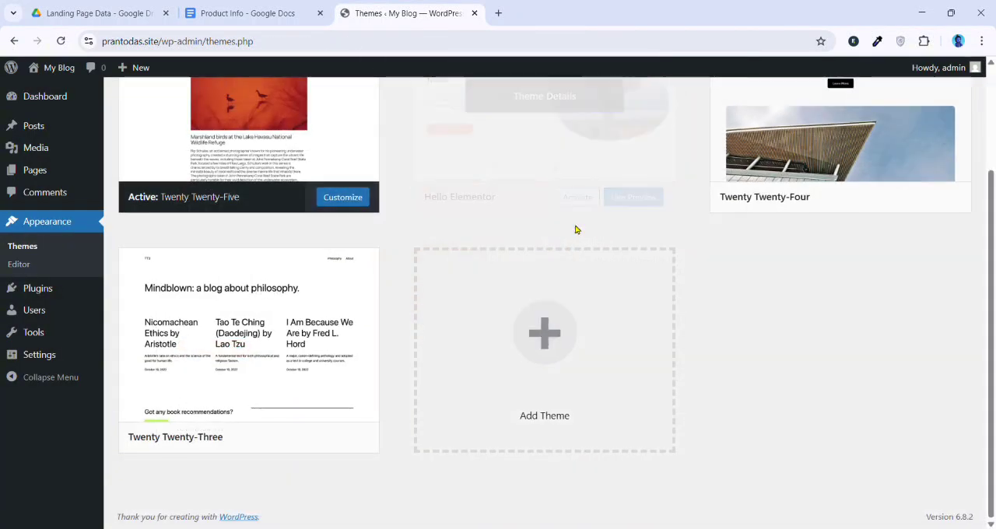
Install the Hello Elementor theme from the popular WordPress themes and activate it
scroll(212, 216, "up", 2)
scroll(444, 191, "down", 1)
scroll(260, 216, "down", 1)
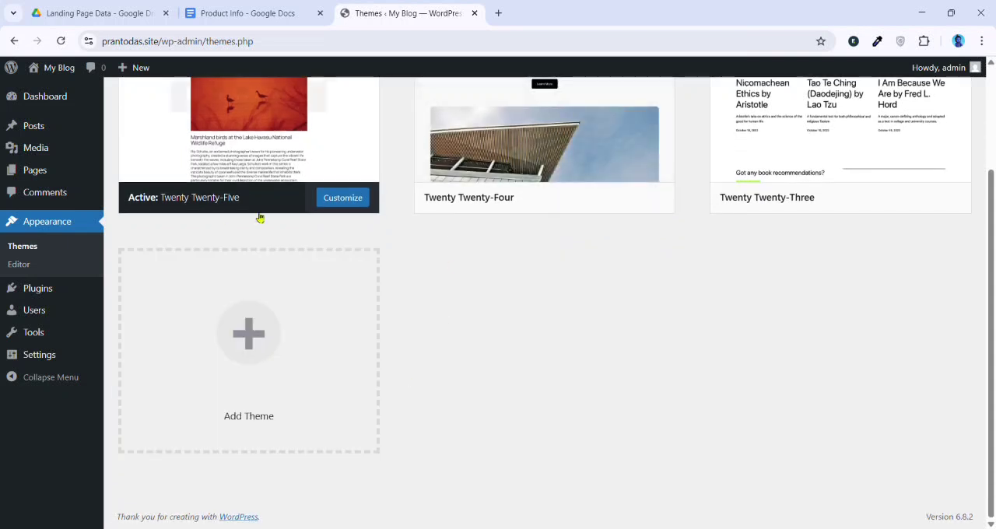
scroll(264, 226, "up", 2)
scroll(280, 226, "down", 2)
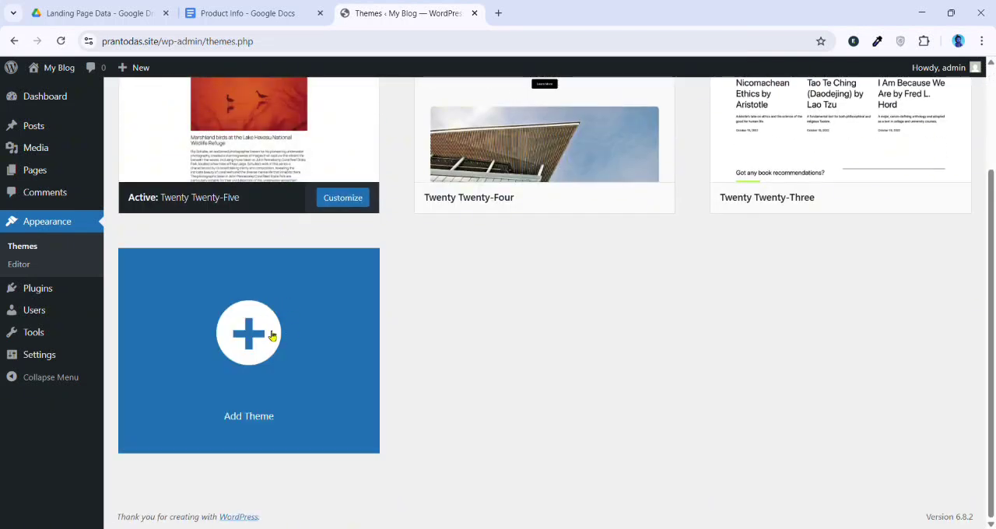
left_click(267, 335)
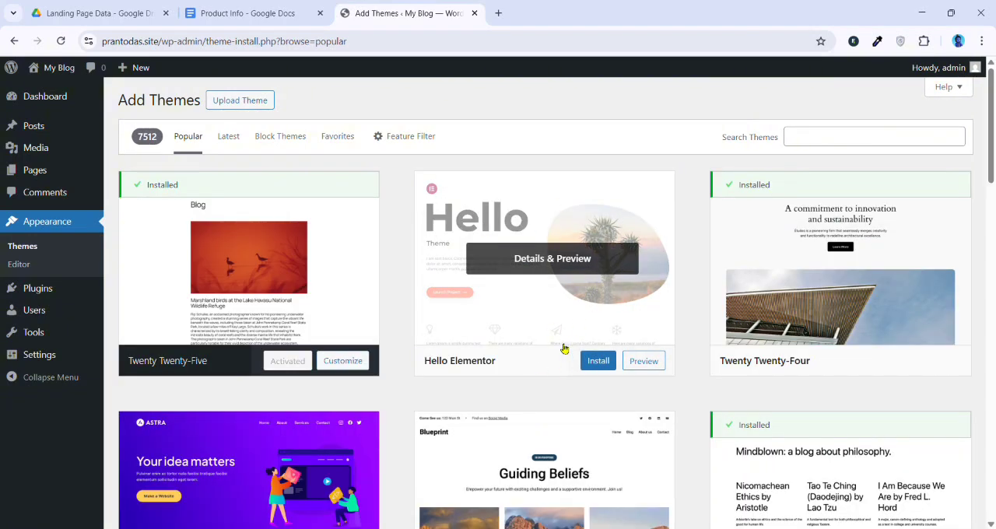
left_click(608, 363)
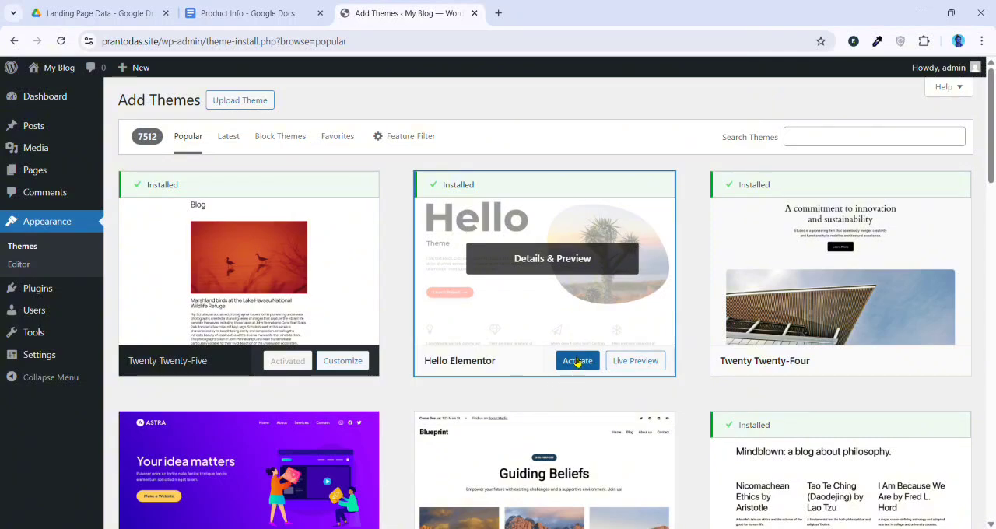
left_click(576, 361)
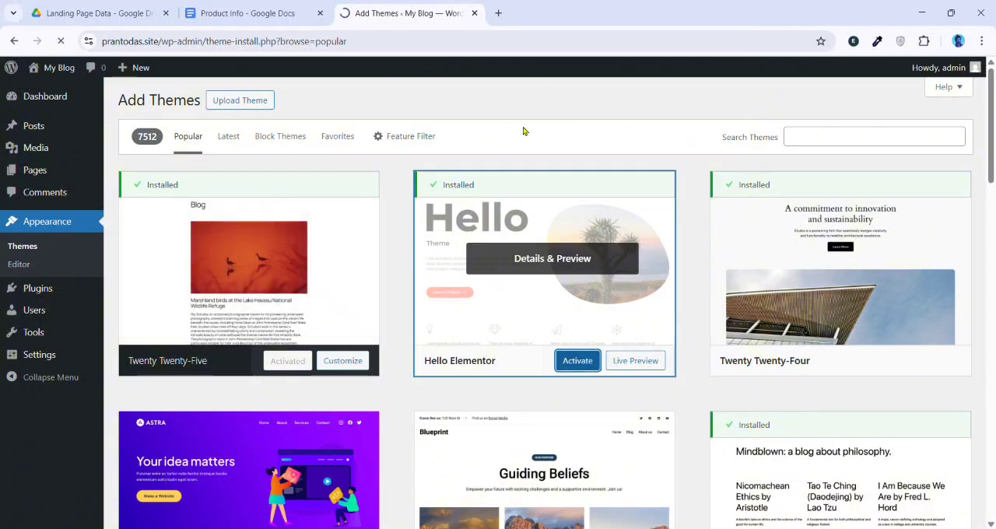
scroll(494, 283, "down", 3)
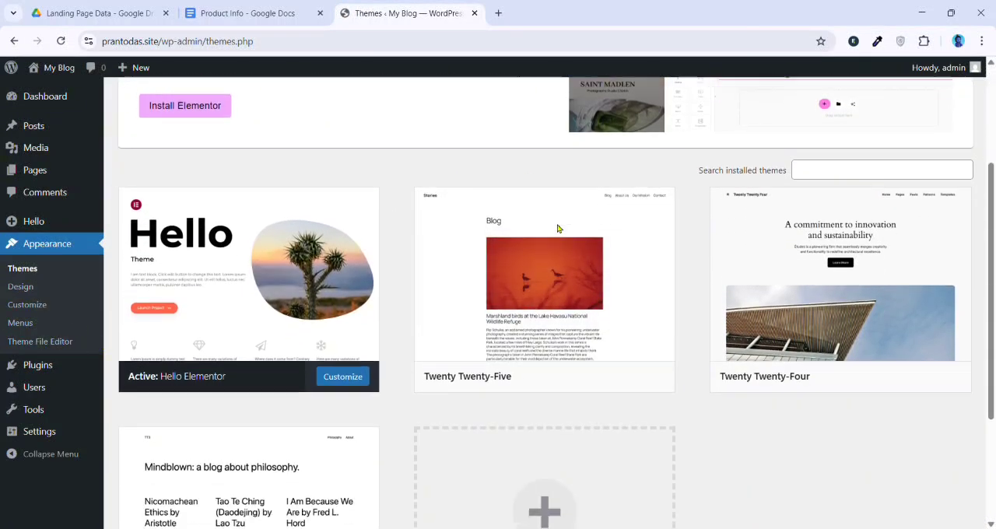
scroll(246, 292, "up", 2)
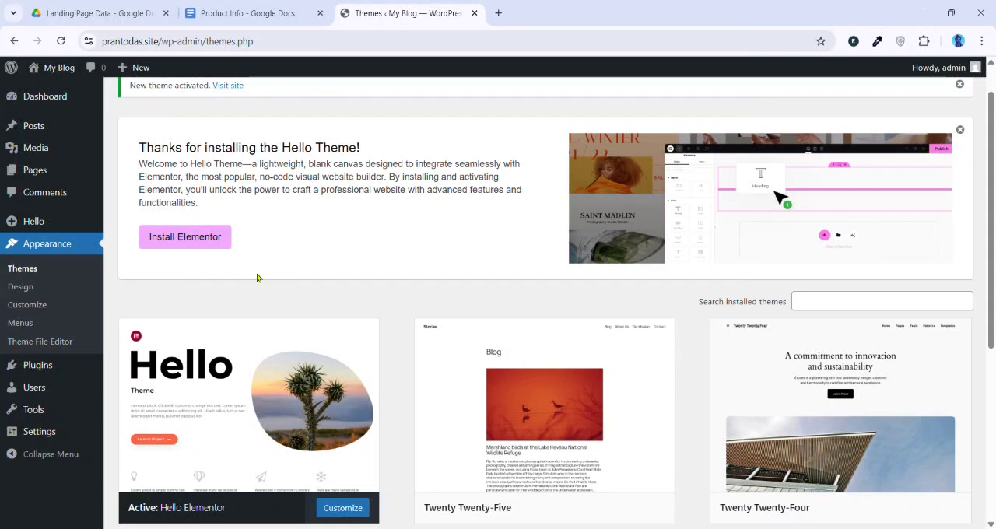
scroll(145, 284, "down", 1)
scroll(507, 225, "up", 2)
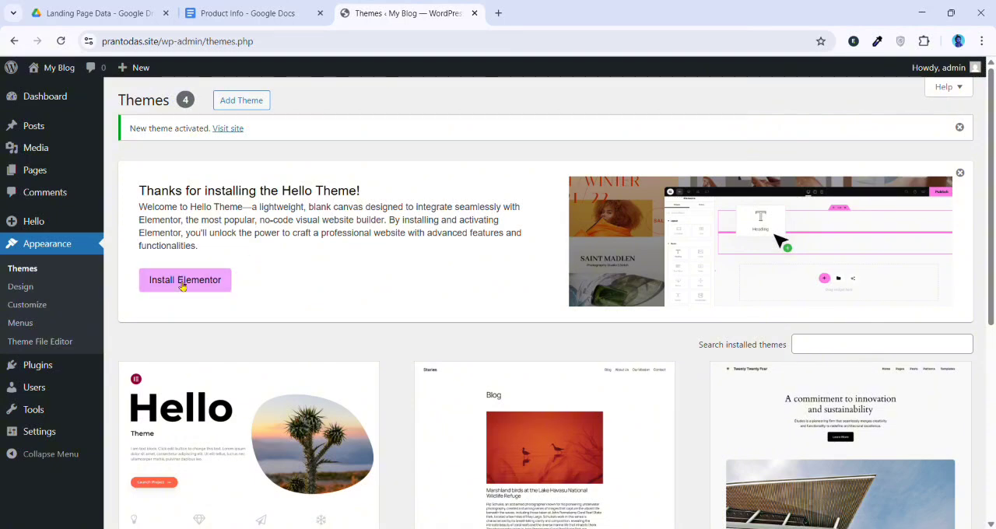
Dismiss the theme activation notice, then install the Elementor plugin from the Hello Theme welcome message and exit its onboarding wizard
left_click(962, 129)
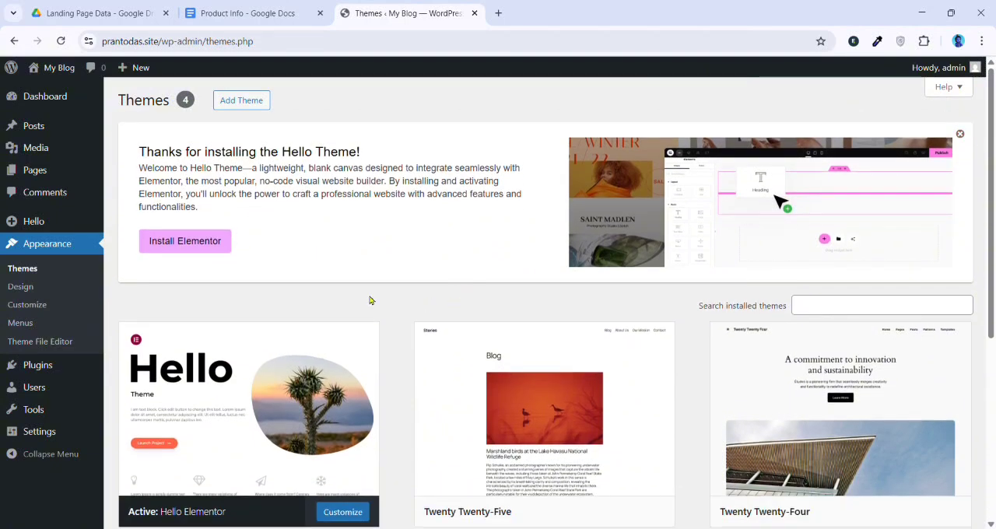
left_click(197, 247)
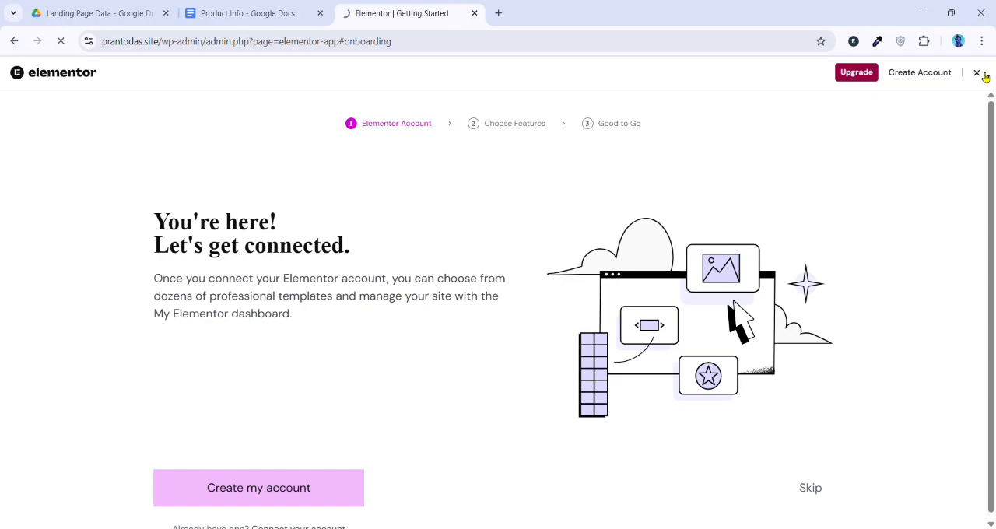
scroll(190, 397, "down", 1)
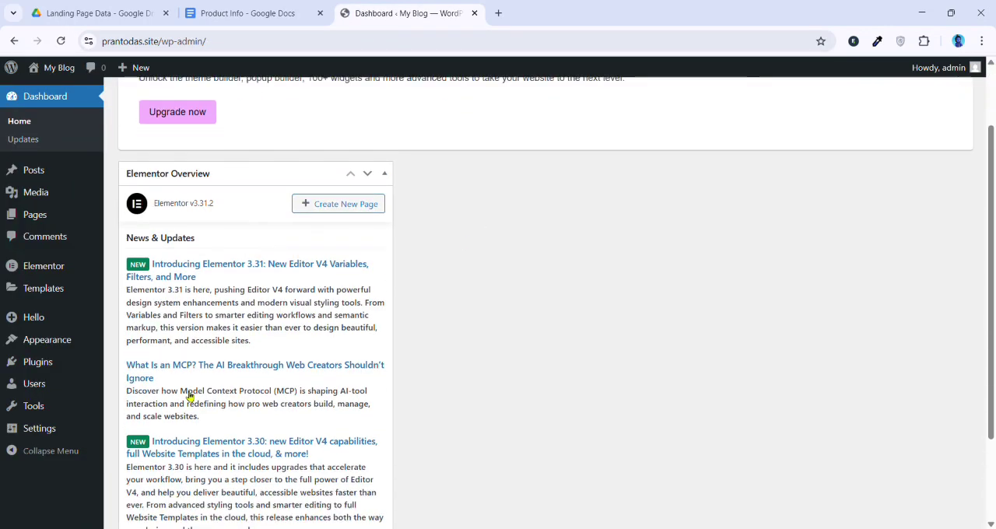
Search the plugin directory for Elementor and look through the listed plugins
mouse_move(61, 365)
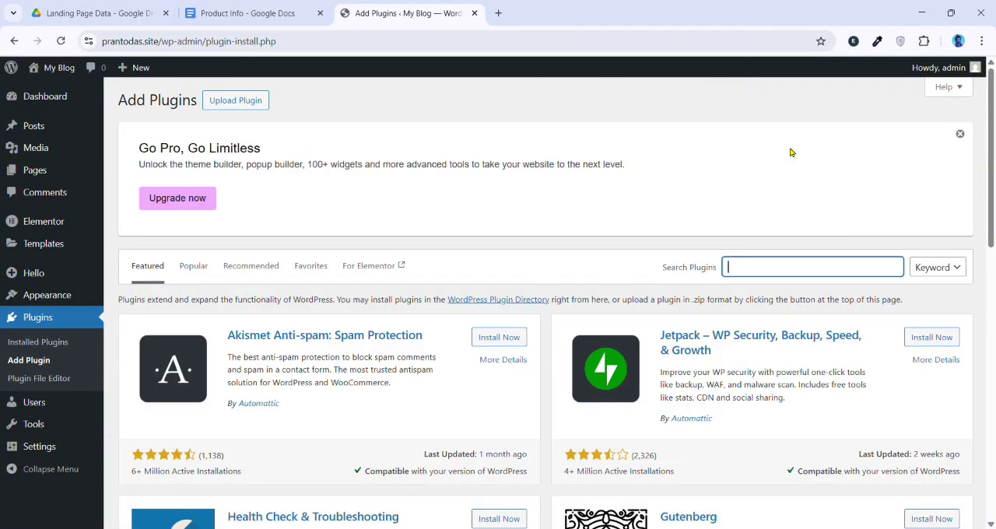
type("এলে")
key("BackSpace")
key("BackSpace")
key("BackSpace")
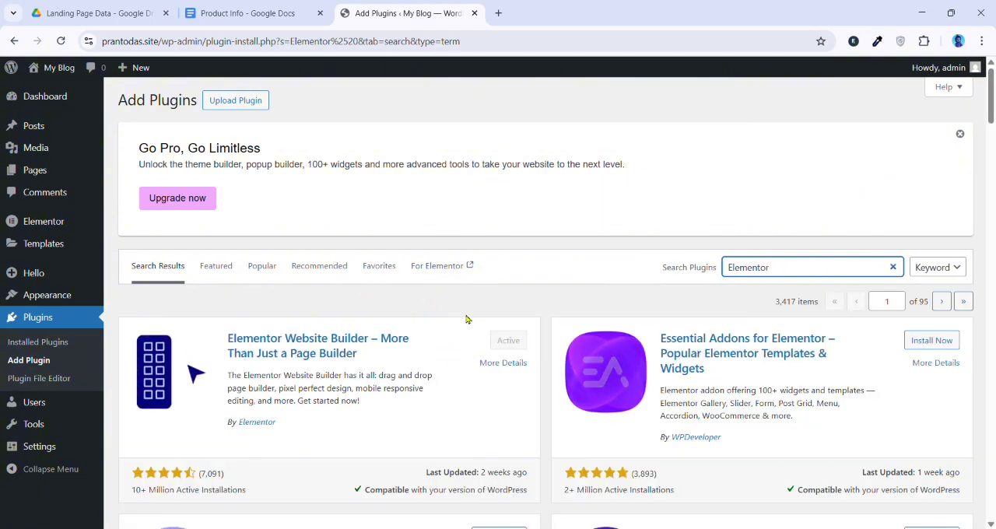
scroll(532, 334, "down", 2)
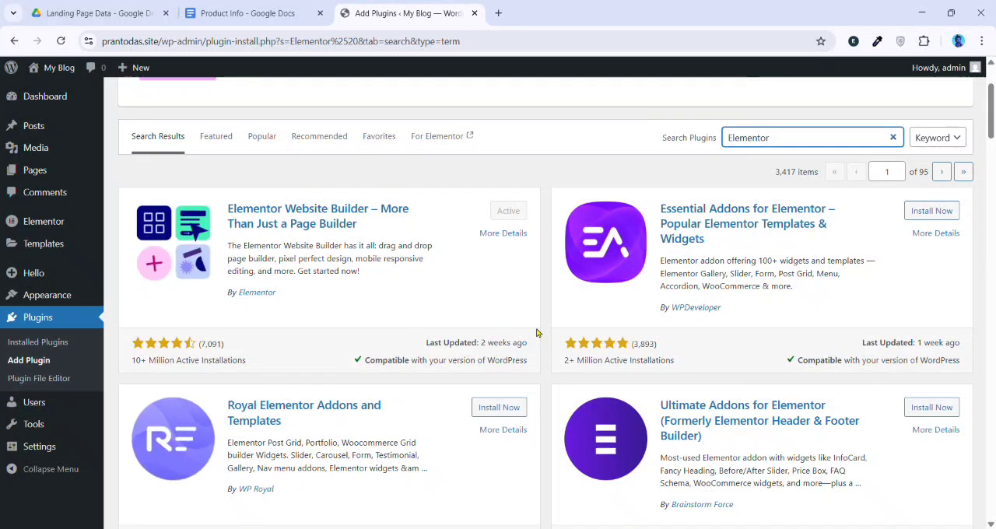
scroll(369, 313, "up", 2)
scroll(347, 337, "down", 3)
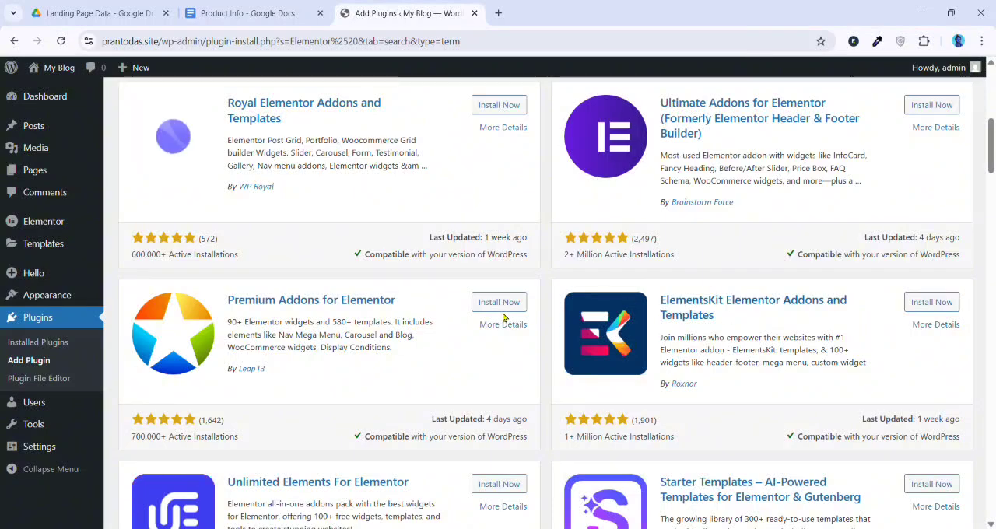
scroll(509, 311, "up", 5)
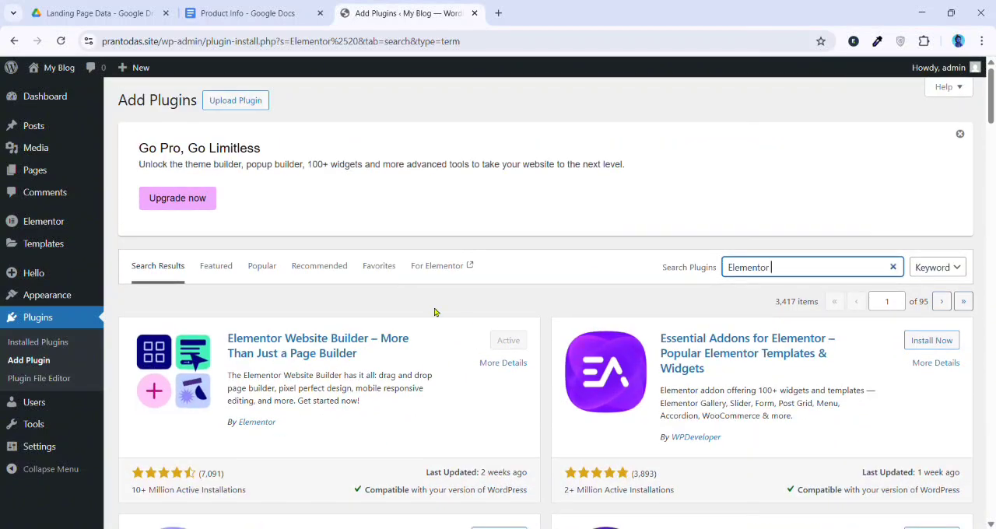
mouse_move(95, 257)
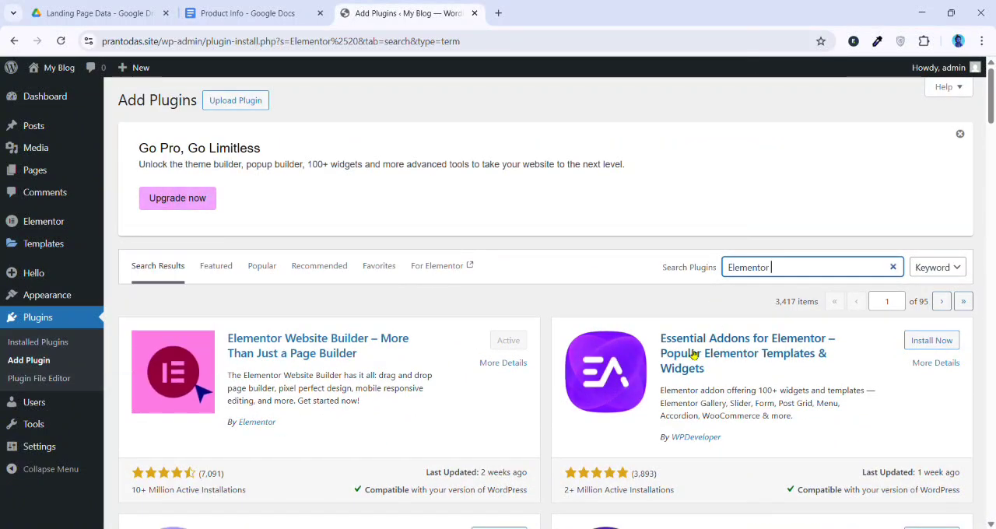
double_click(753, 267)
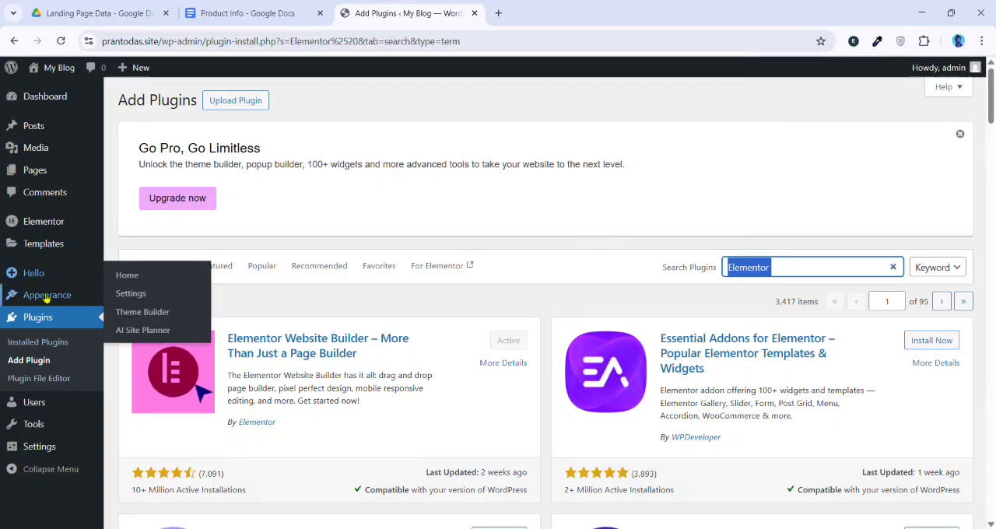
Dismiss the Go Pro banner on the plugin installer page, then upload elementor-pro.3.31.0-60zbkj.zip, install it and activate Elementor Pro
left_click(30, 359)
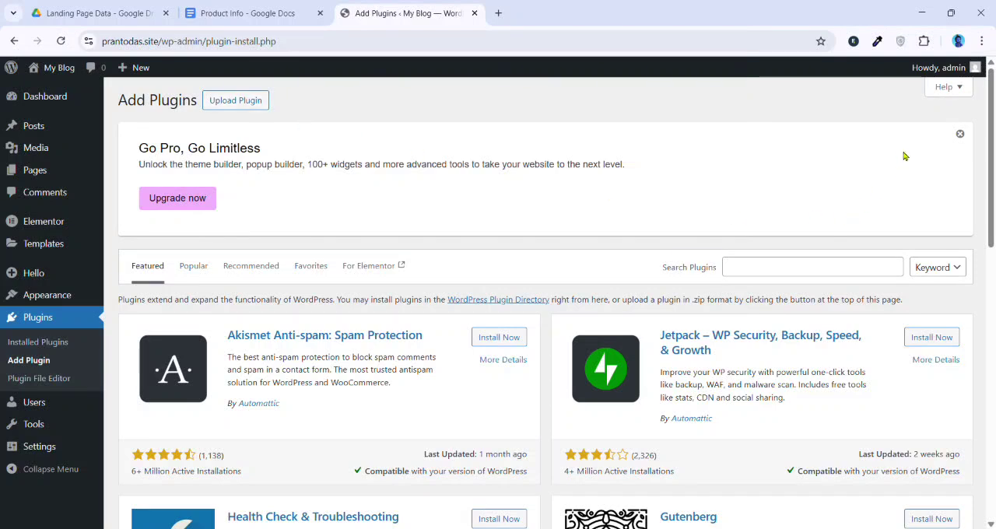
left_click(960, 134)
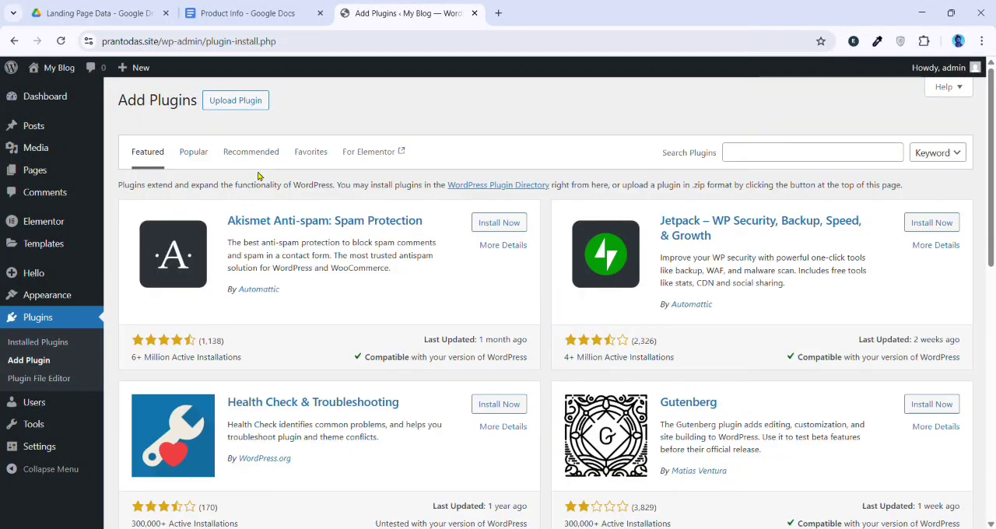
left_click(261, 104)
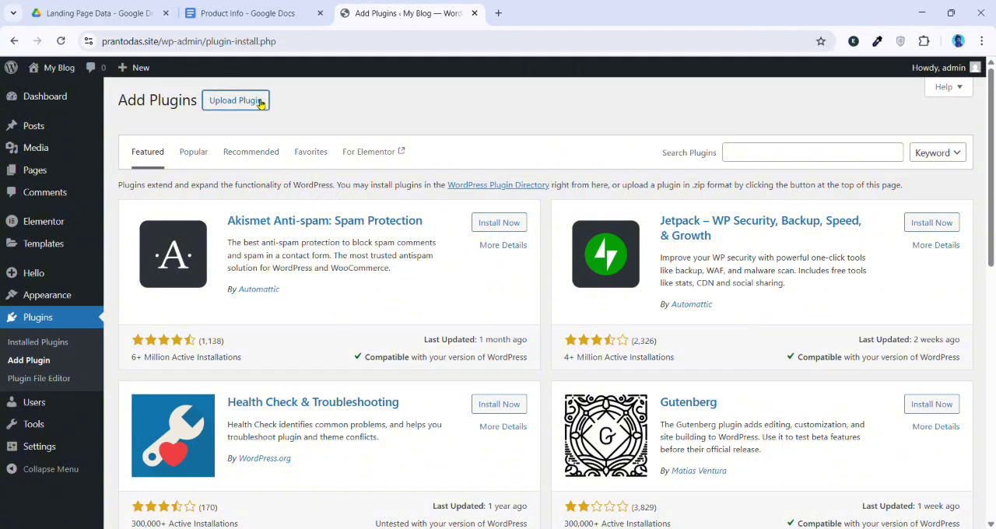
left_click(460, 235)
left_click(633, 237)
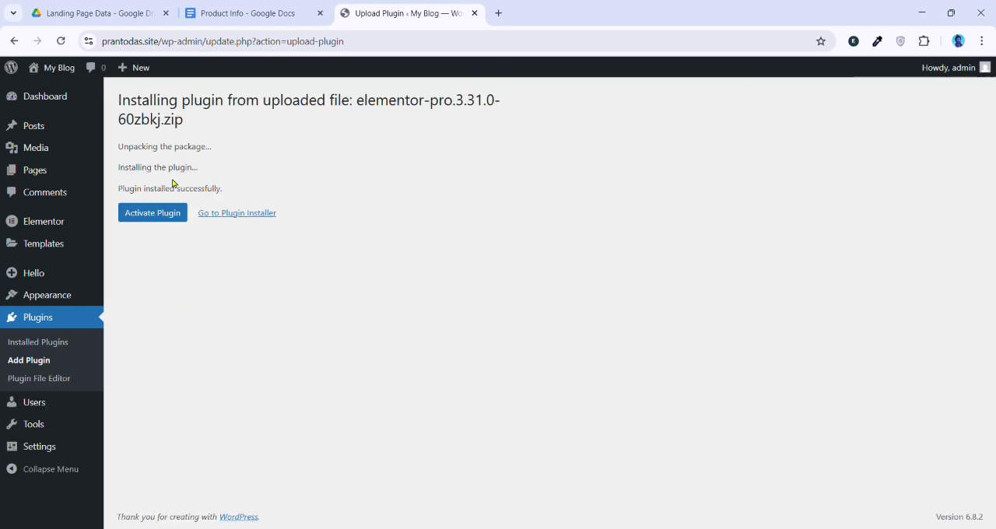
left_click(164, 214)
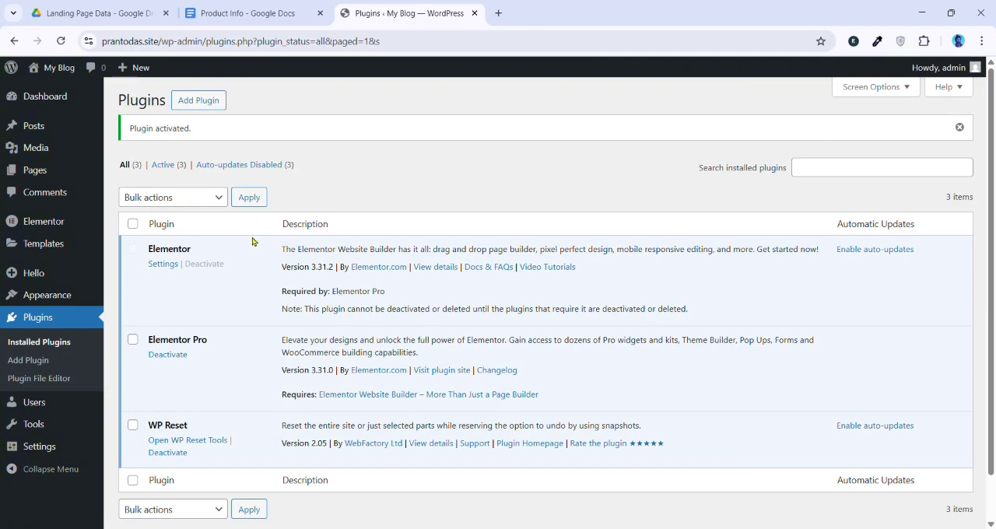
Upload the CartFlows 2.0.4 plugin zip file and install it
left_click(207, 103)
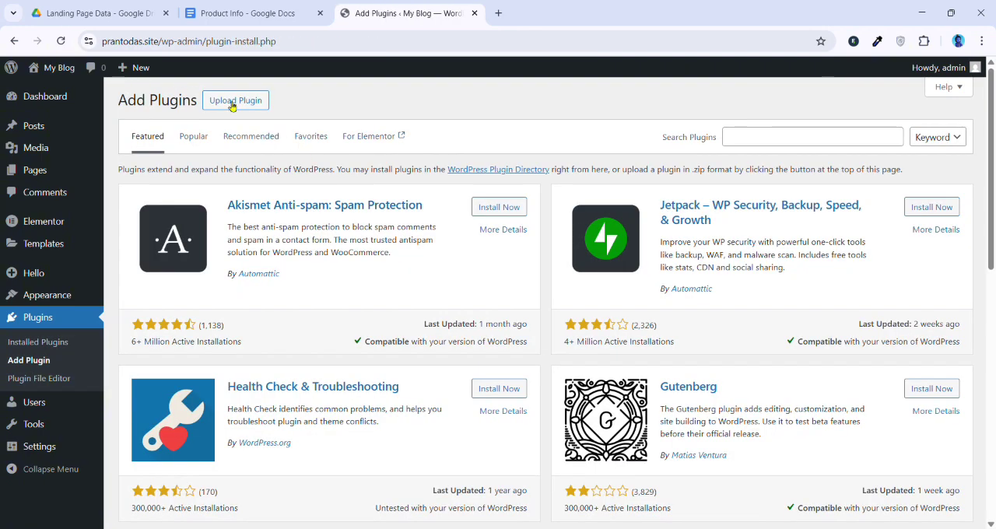
left_click(229, 101)
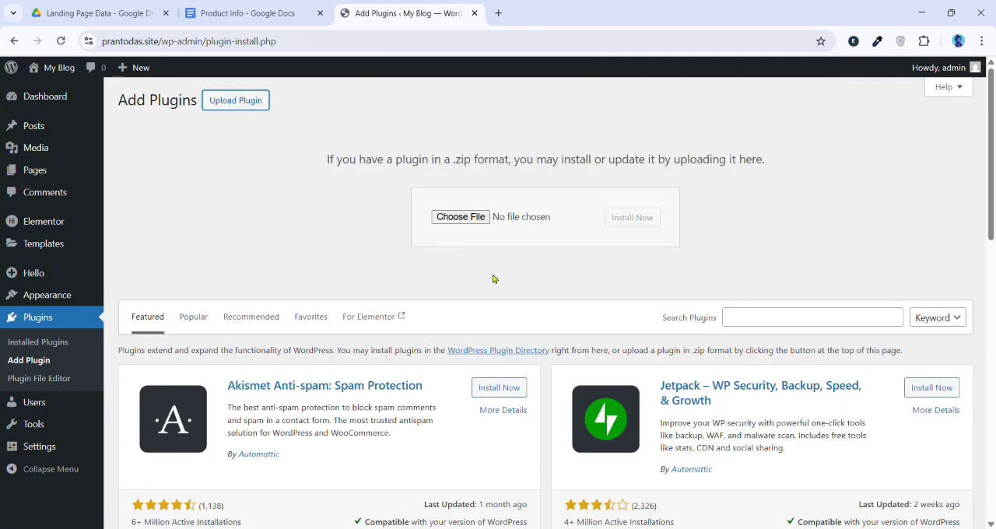
left_click(471, 225)
double_click(394, 436)
left_click(632, 217)
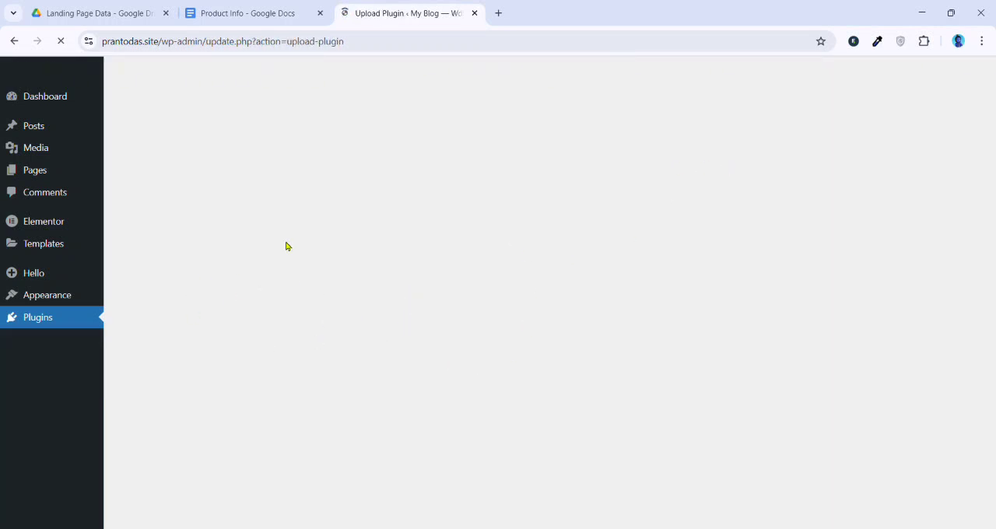
Upload and install cartflows-pro.2.0.3.zip, and open the list of installed plugins
left_click(245, 194)
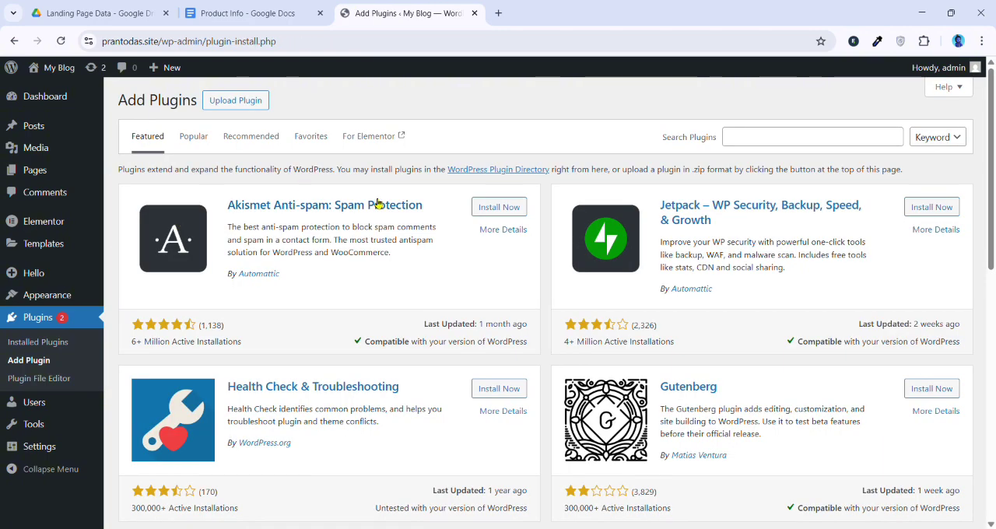
left_click(245, 106)
left_click(451, 216)
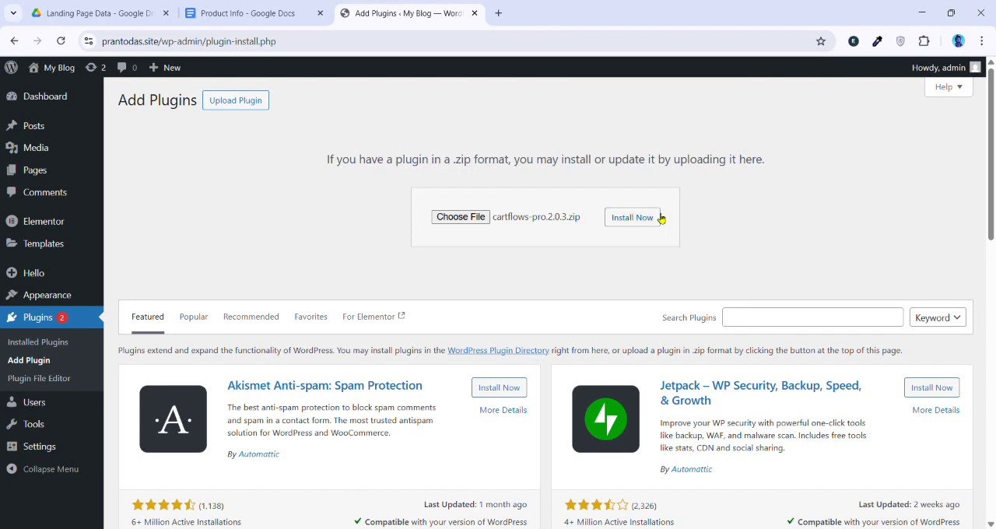
left_click(632, 217)
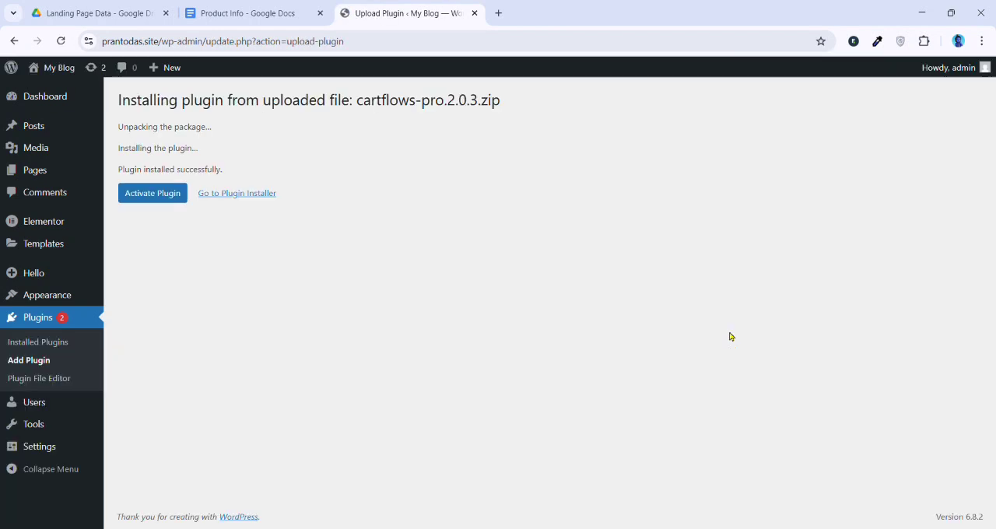
left_click(51, 345)
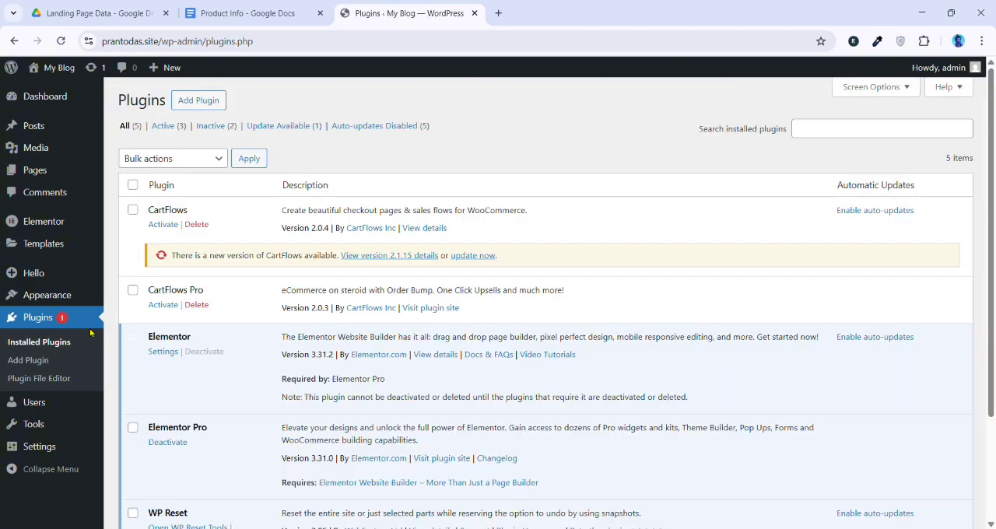
Select all installed plugins and bulk-activate them, including CartFlows and CartFlows Pro
left_click(133, 185)
left_click(179, 158)
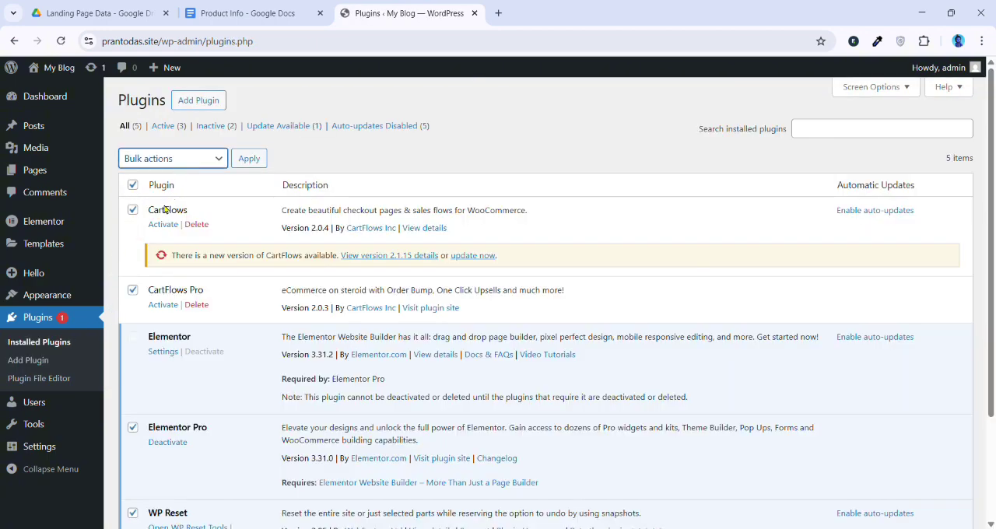
left_click(169, 200)
left_click(249, 158)
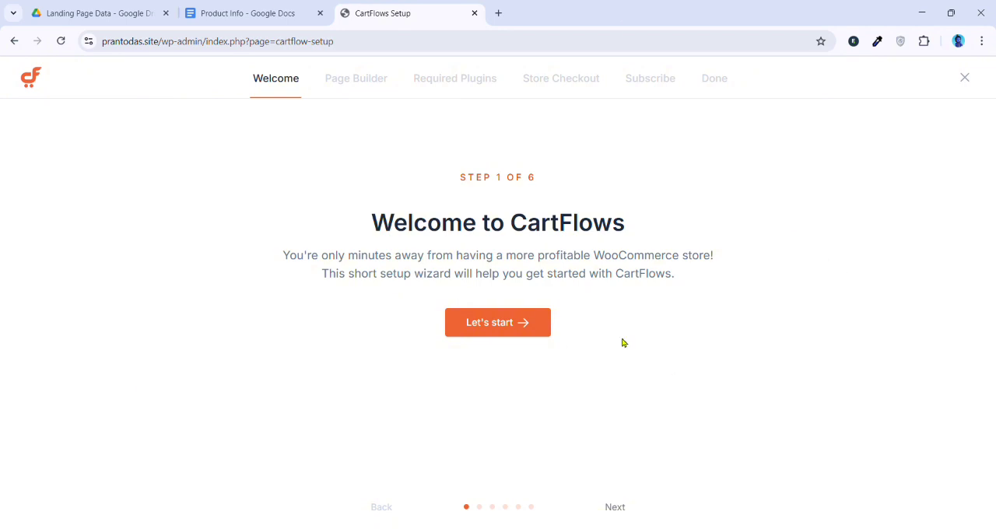
Start the CartFlows setup wizard and choose Elementor as the page builder
left_click(616, 508)
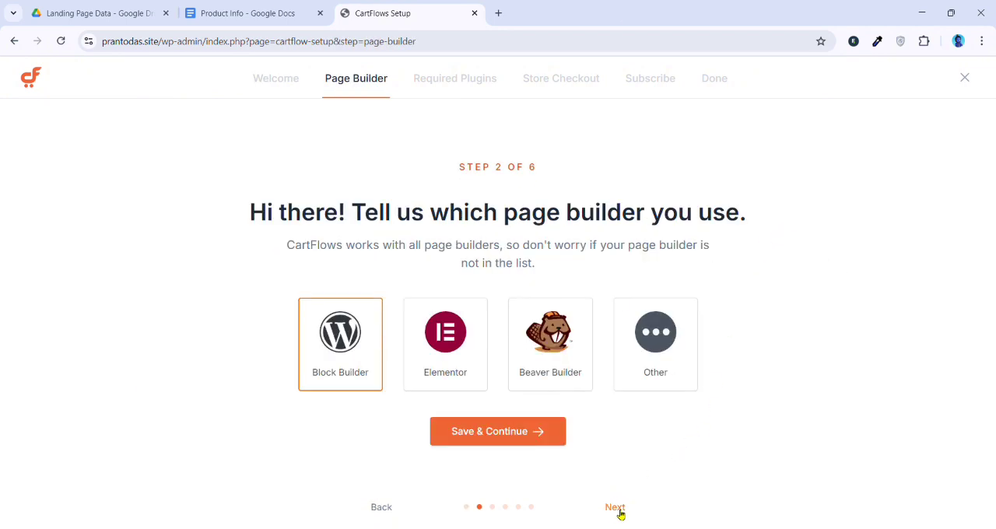
left_click(450, 366)
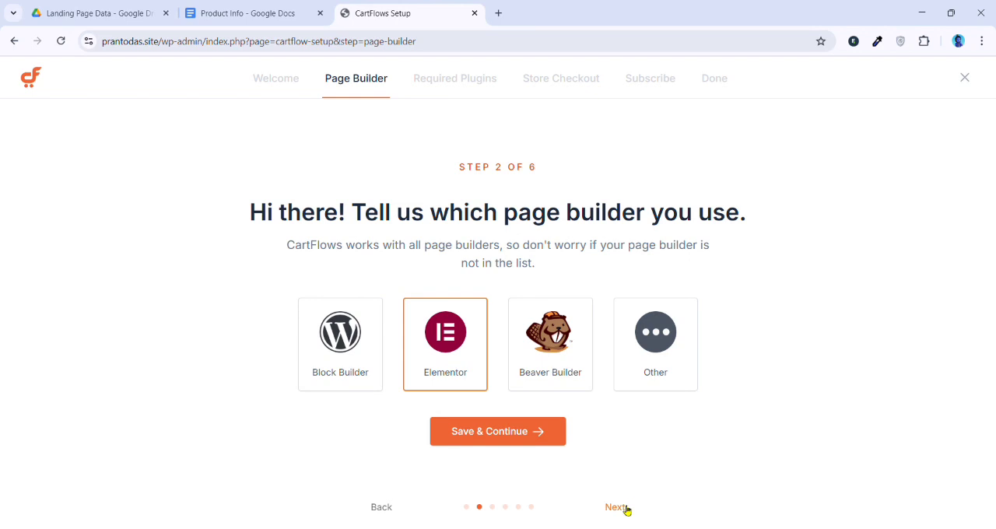
left_click(617, 508)
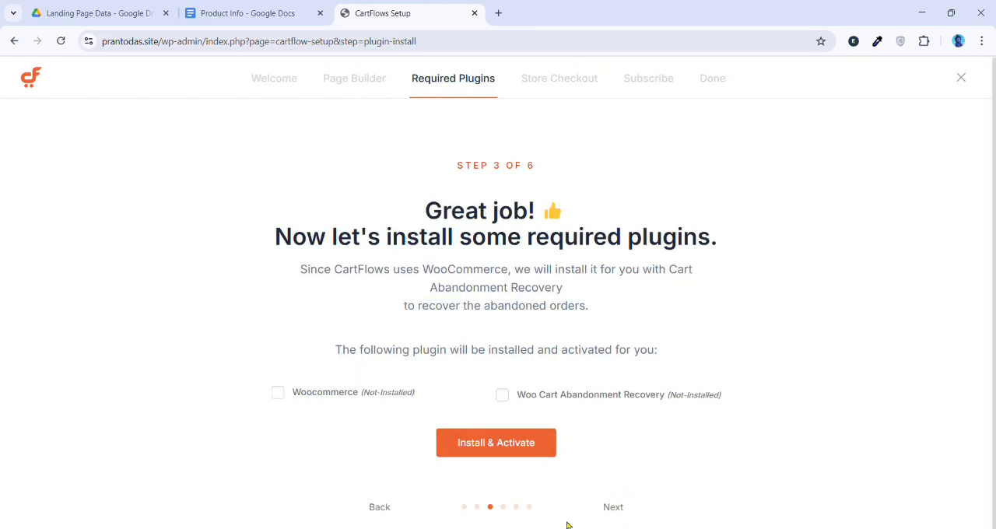
Skip the required plugins, store checkout design and email report subscription in the CartFlows wizard, and finish the store setup
left_click(611, 507)
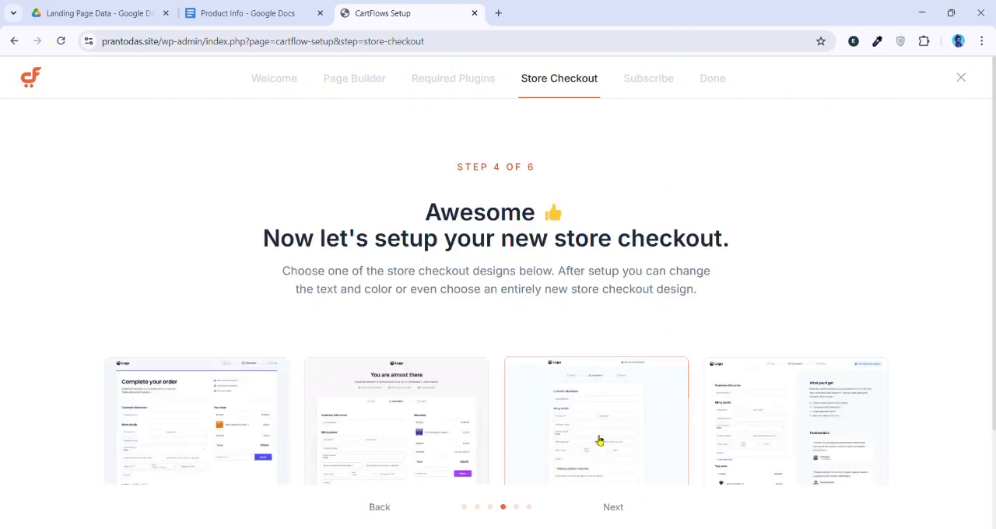
scroll(604, 467, "down", 1)
left_click(614, 507)
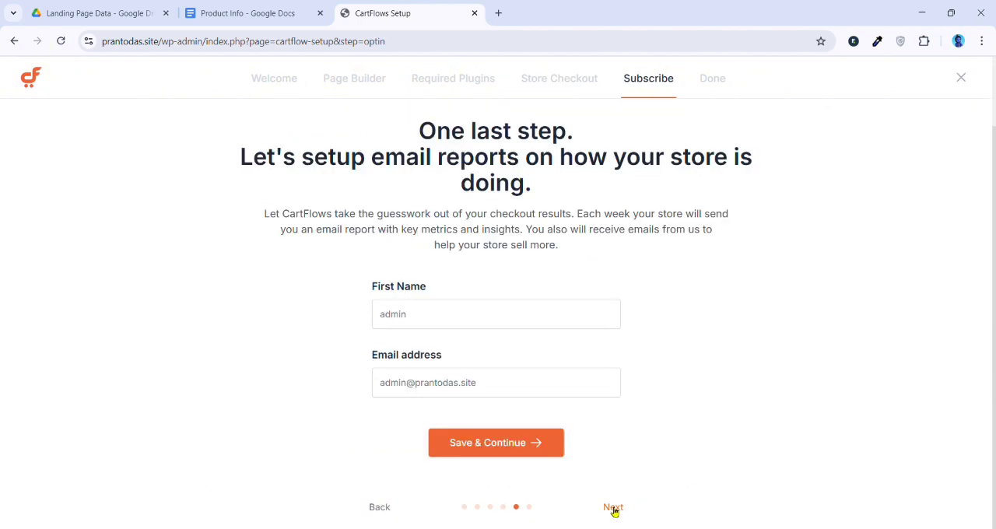
left_click(512, 319)
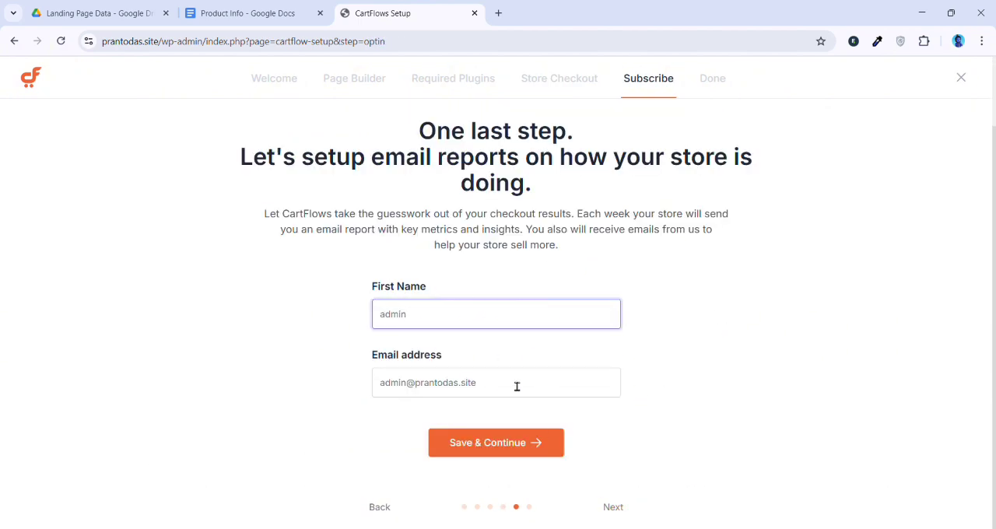
left_click(613, 507)
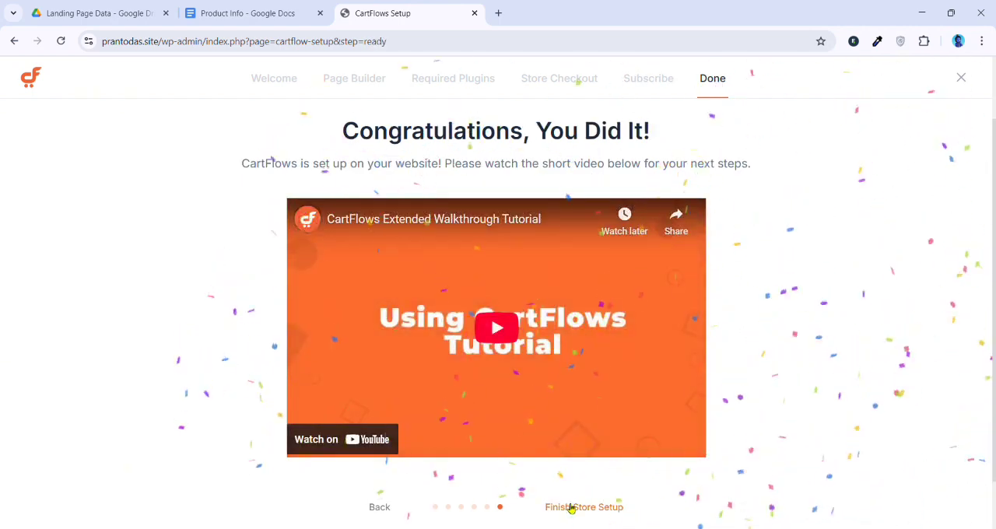
left_click(572, 507)
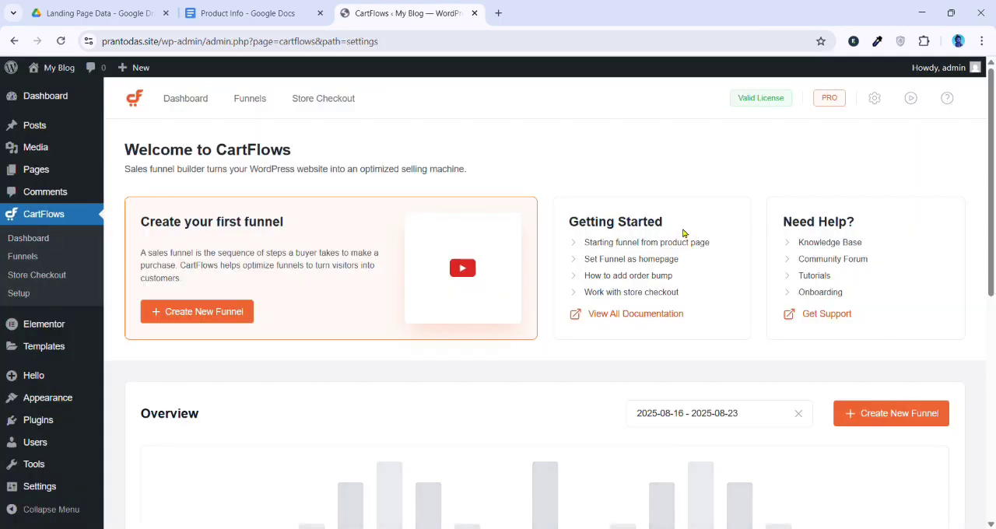
Look over the CartFlows dashboard, checking the license status and the store overview section
scroll(708, 272, "down", 3)
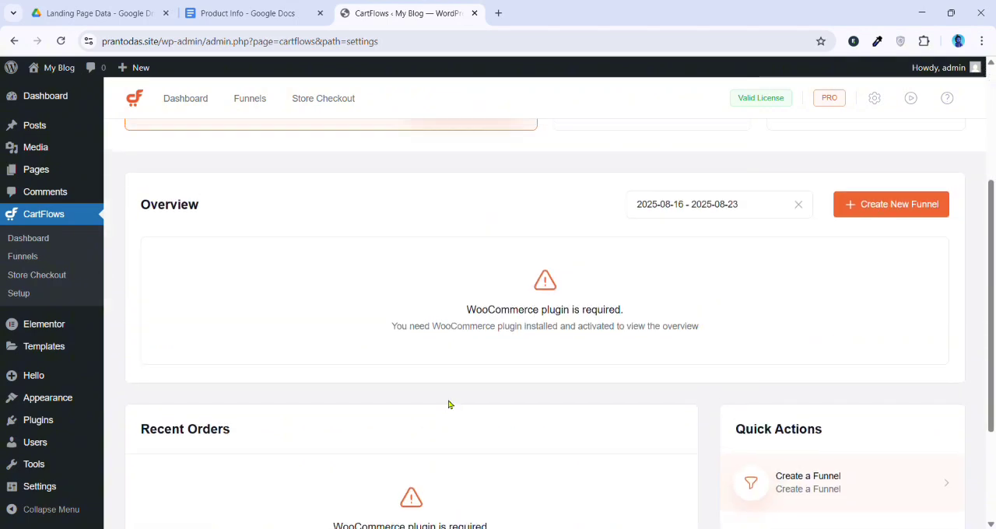
scroll(617, 314, "up", 3)
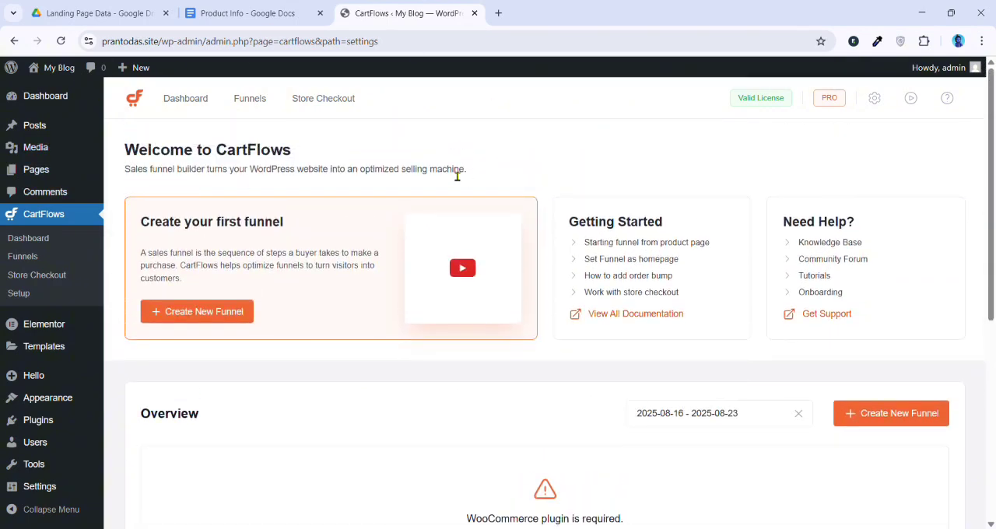
left_click_drag(740, 98, 788, 98)
left_click(725, 175)
left_click_drag(741, 98, 772, 98)
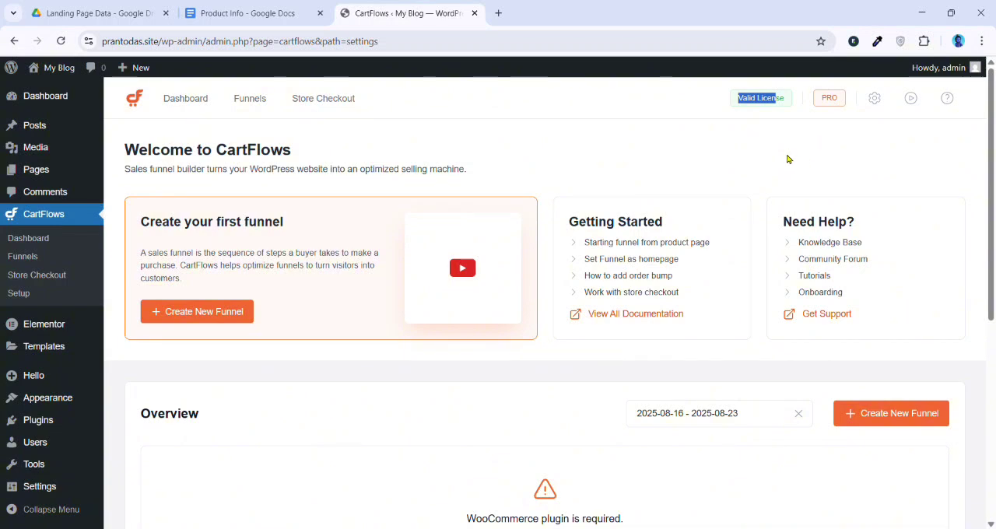
scroll(148, 291, "down", 2)
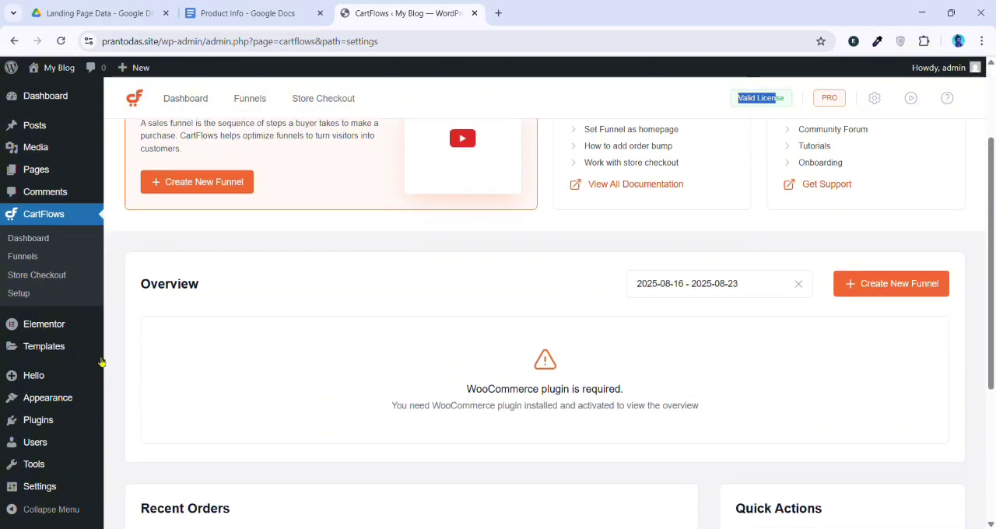
Upload the image files from the general settings and set the Mango Bazaar logo as the site icon, cropped to its full area
left_click(42, 489)
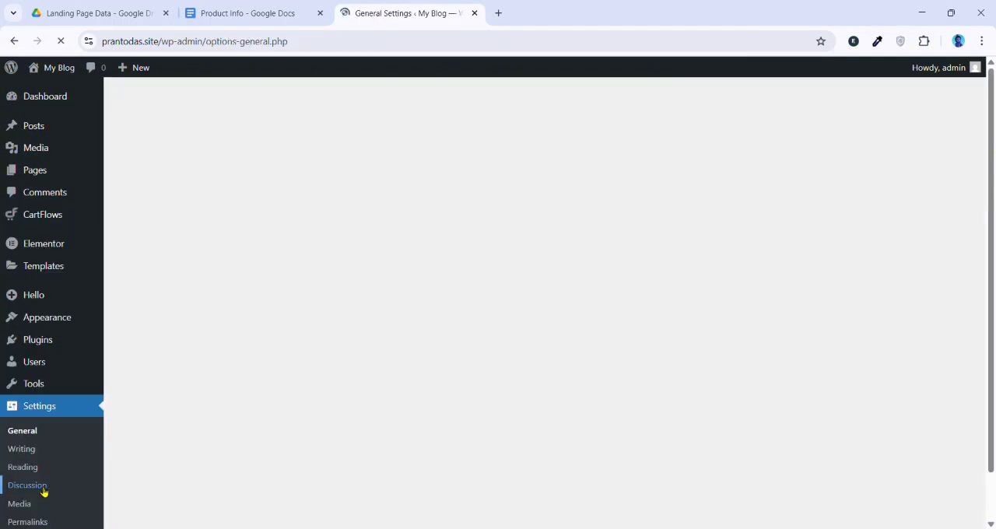
scroll(252, 340, "down", 3)
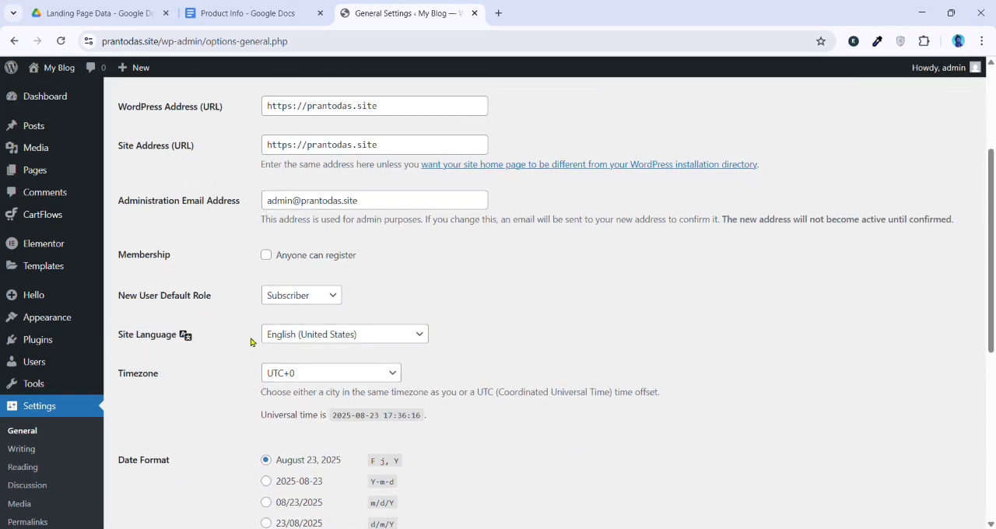
scroll(280, 311, "up", 3)
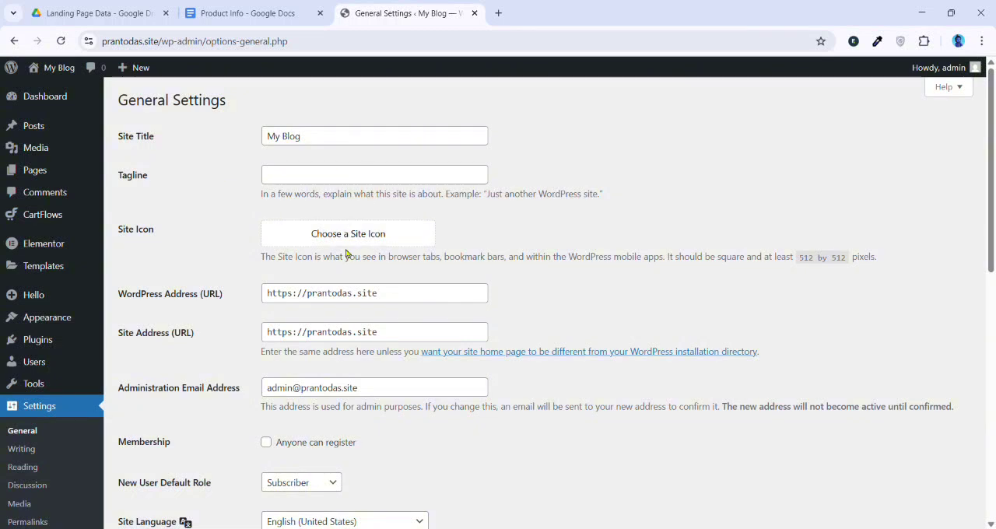
left_click(355, 243)
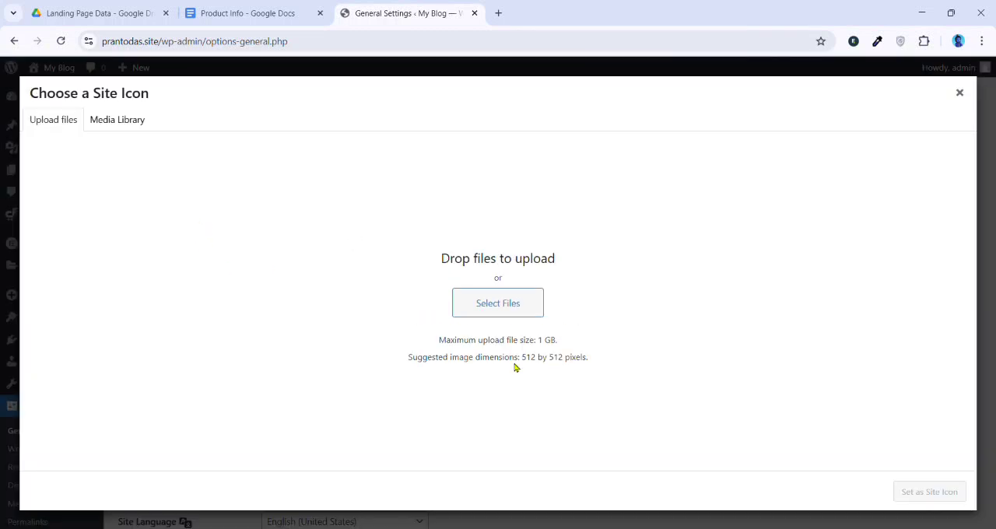
left_click(499, 308)
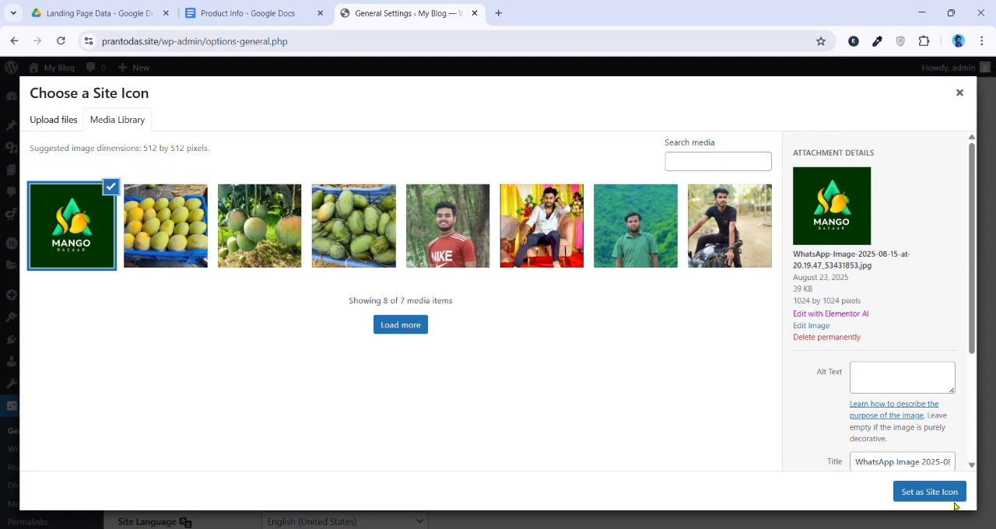
left_click(948, 494)
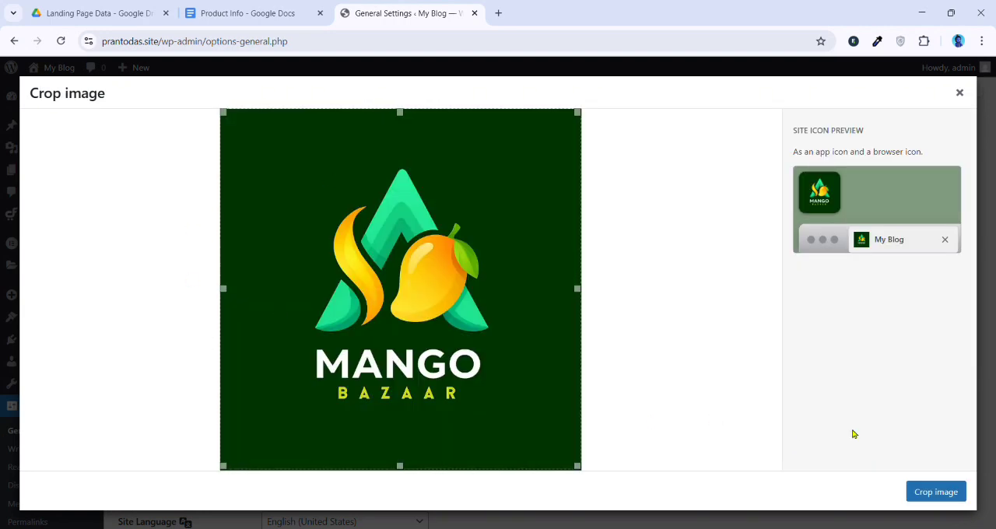
left_click(940, 492)
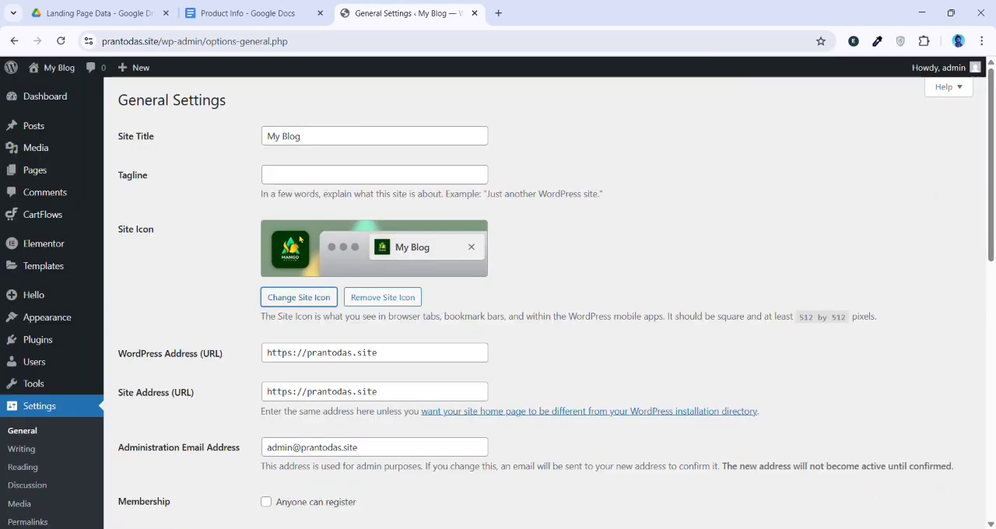
Change the site title to Mango Bazar and save the general settings
triple_click(354, 136)
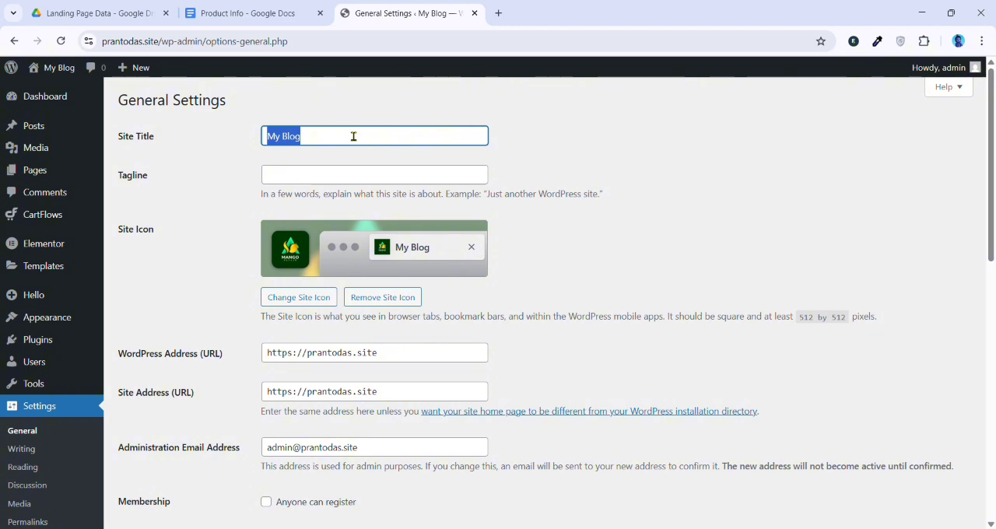
type("Mango")
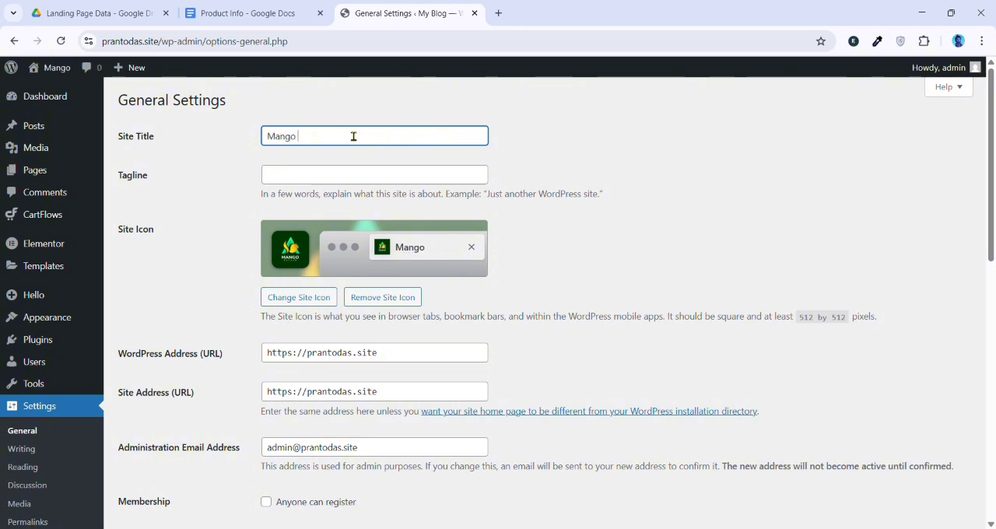
type(" Bazar")
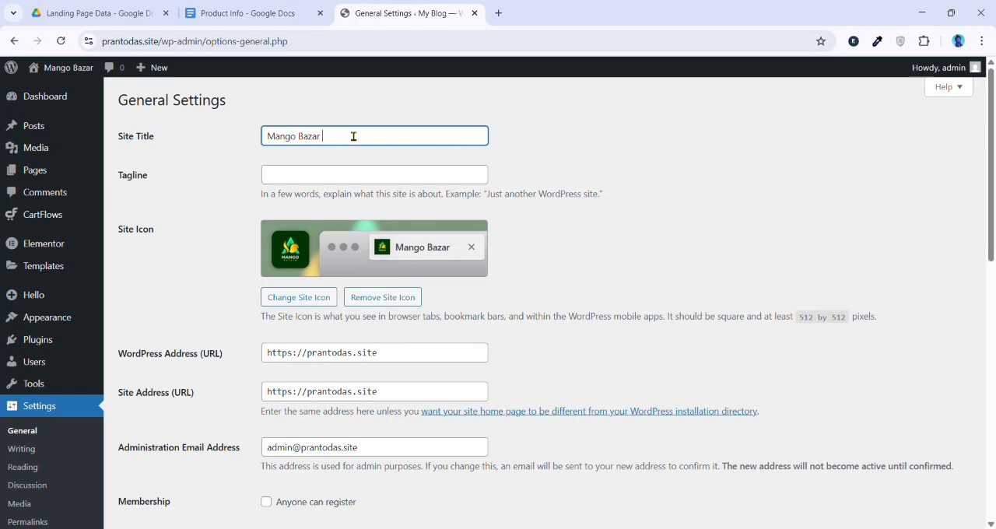
scroll(184, 405, "down", 15)
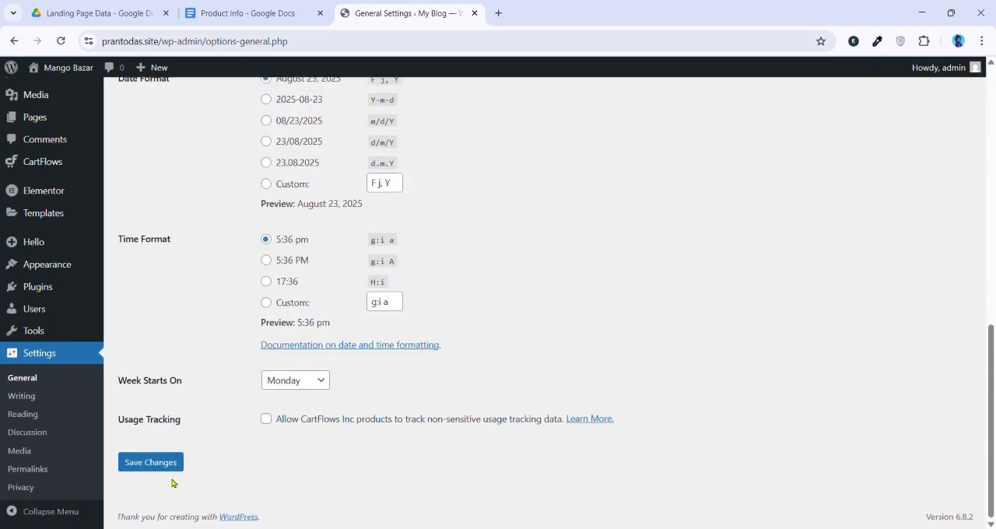
left_click(182, 462)
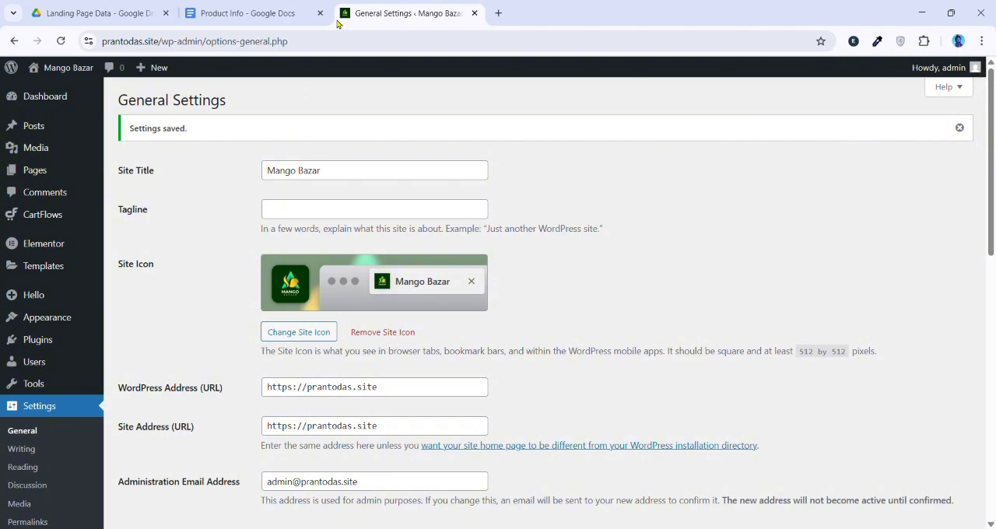
Set the permalink structure to Post name, save the change and dismiss the notice
scroll(123, 382, "down", 4)
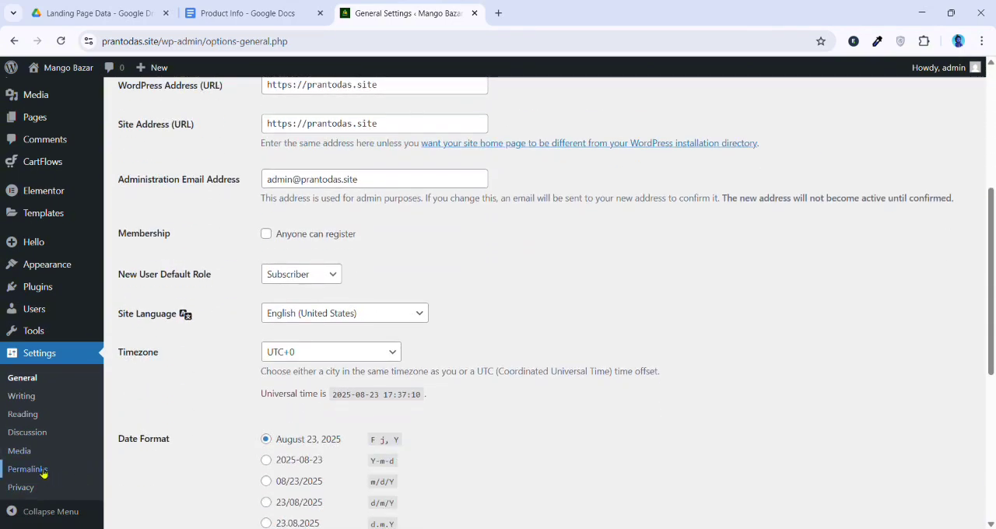
left_click(35, 485)
scroll(49, 473, "down", 2)
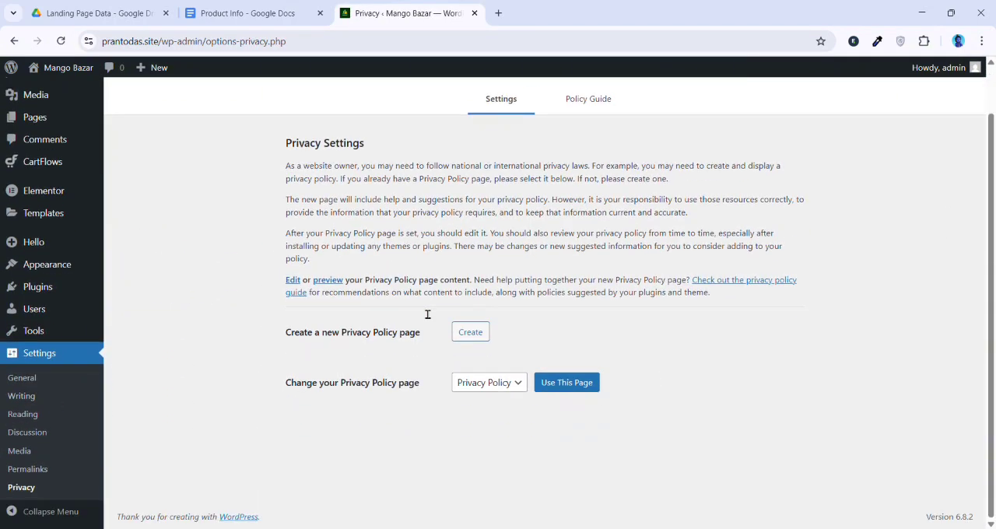
left_click(31, 470)
scroll(233, 373, "down", 1)
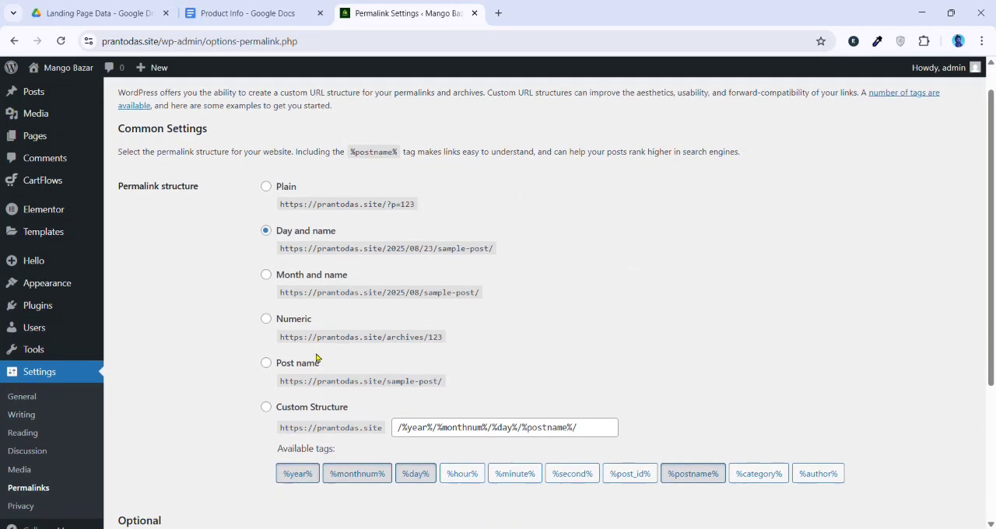
left_click(266, 310)
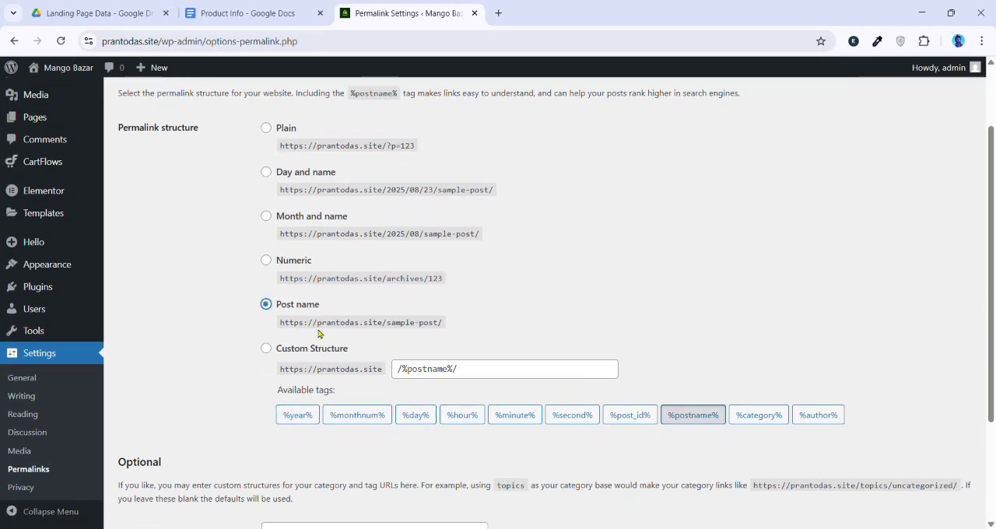
scroll(366, 343, "down", 2)
left_click(161, 462)
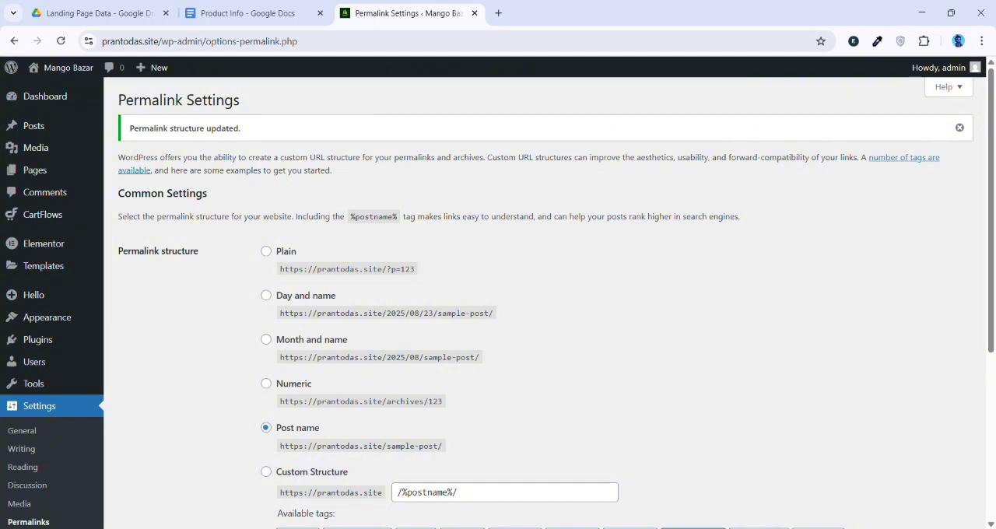
left_click(960, 128)
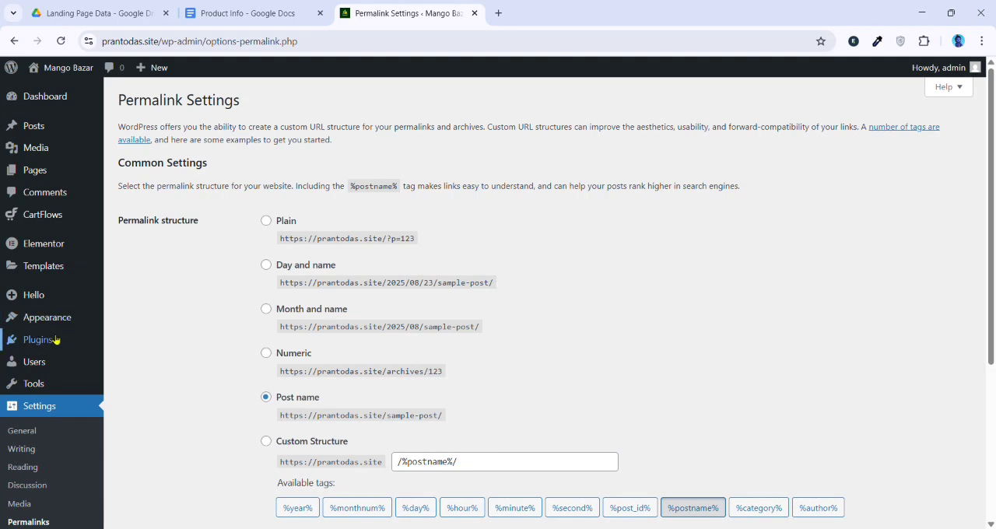
Search the plugin directory for Woo, then install and activate the WooCommerce plugin
mouse_move(59, 340)
left_click(139, 369)
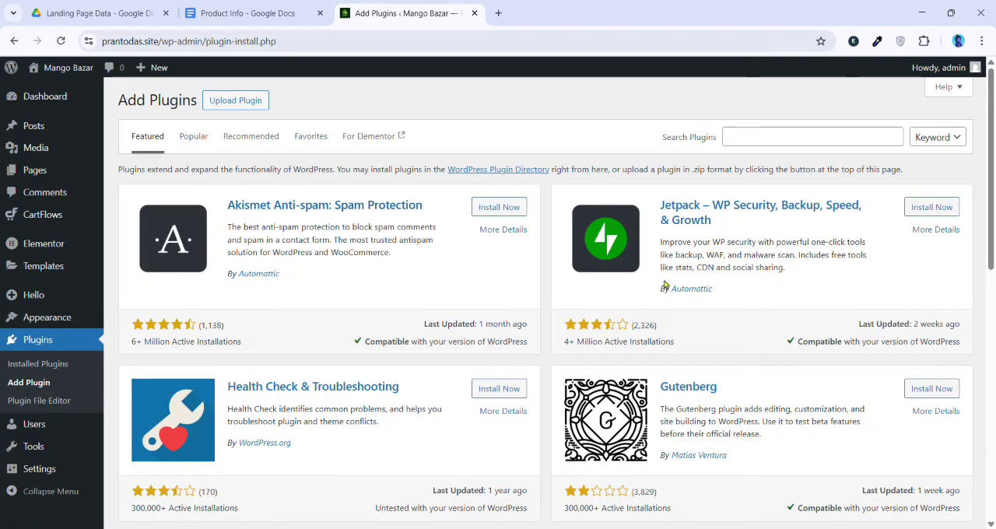
left_click(845, 144)
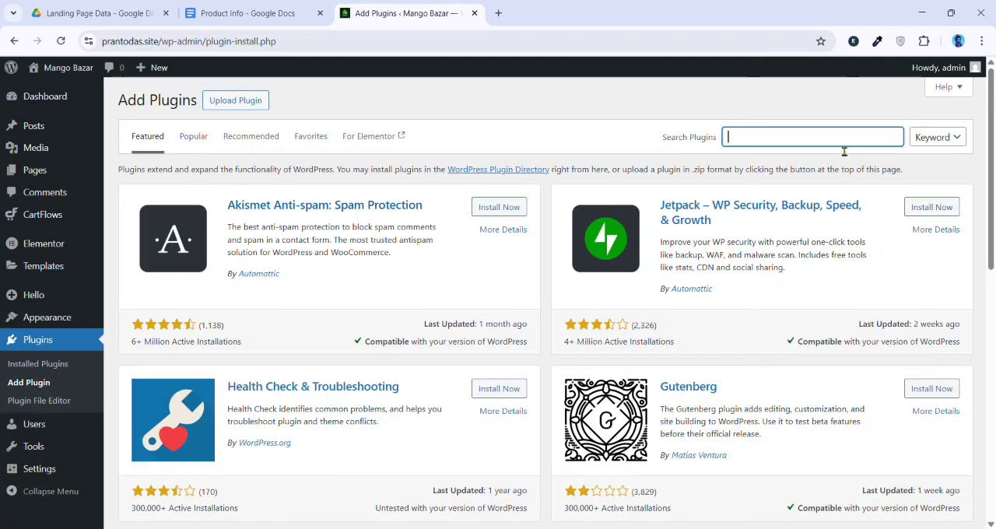
type("Woo")
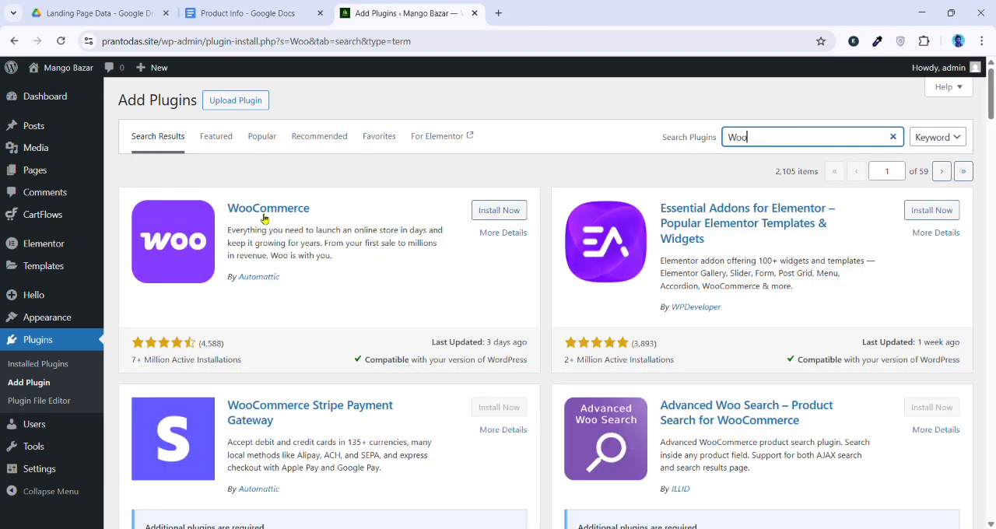
left_click(497, 217)
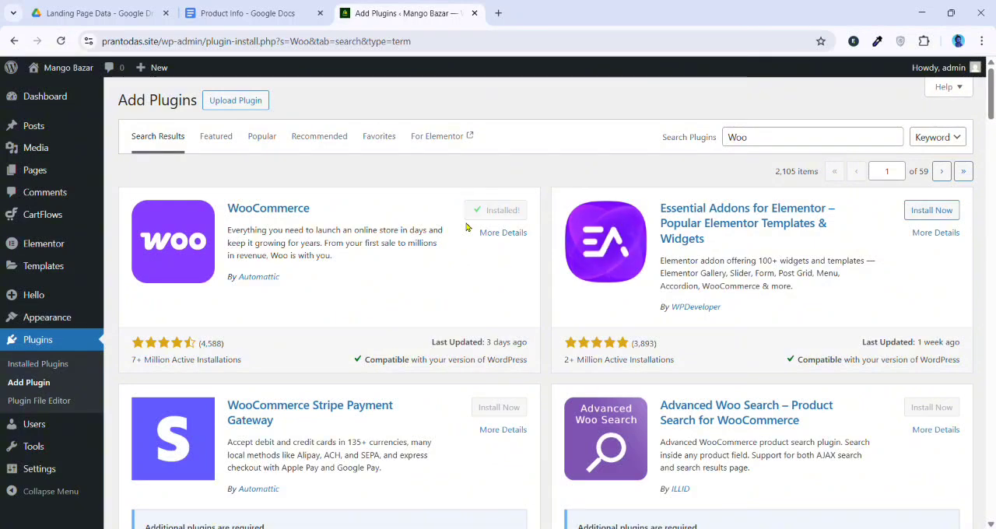
left_click(504, 204)
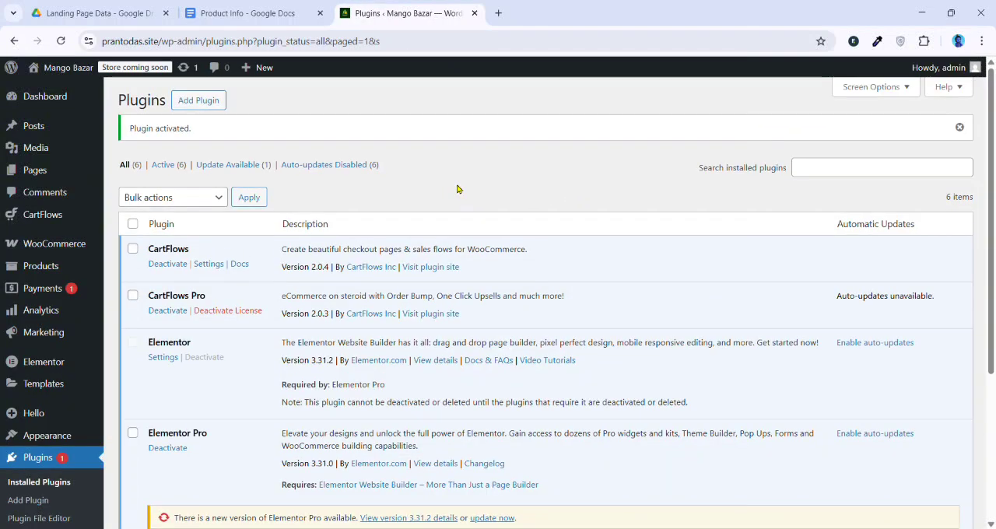
scroll(460, 187, "down", 3)
scroll(338, 247, "up", 3)
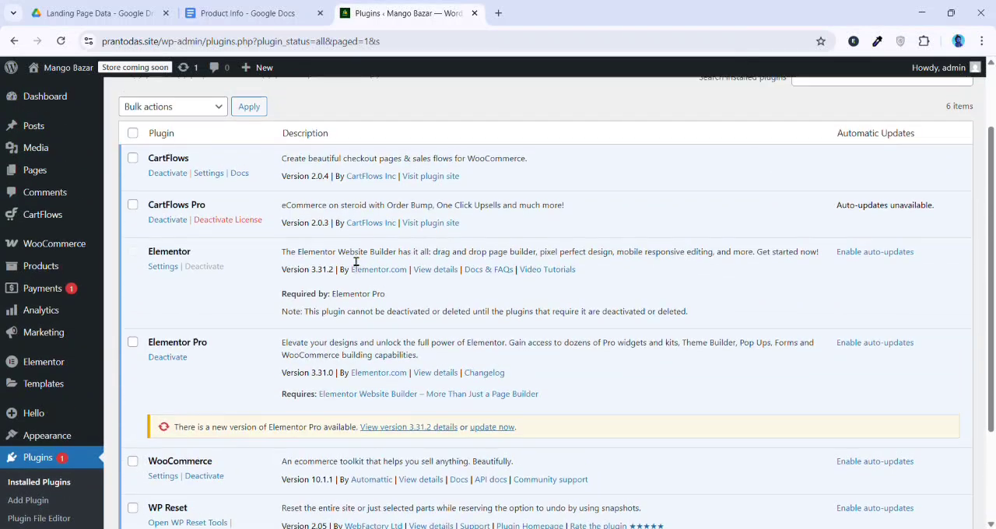
In the WooCommerce general settings, enter the store's first address line and set the country/state to Bangladesh — Mymensingh
mouse_move(59, 244)
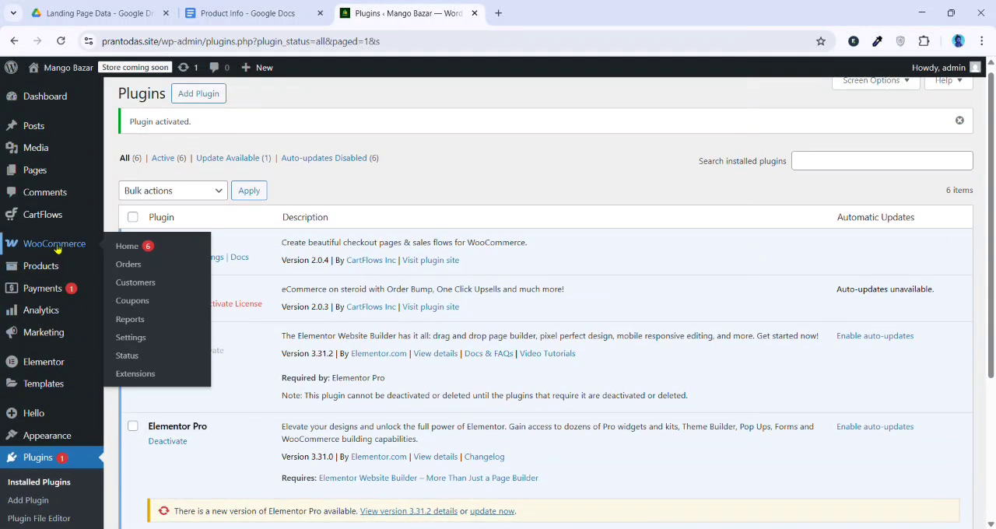
left_click(132, 337)
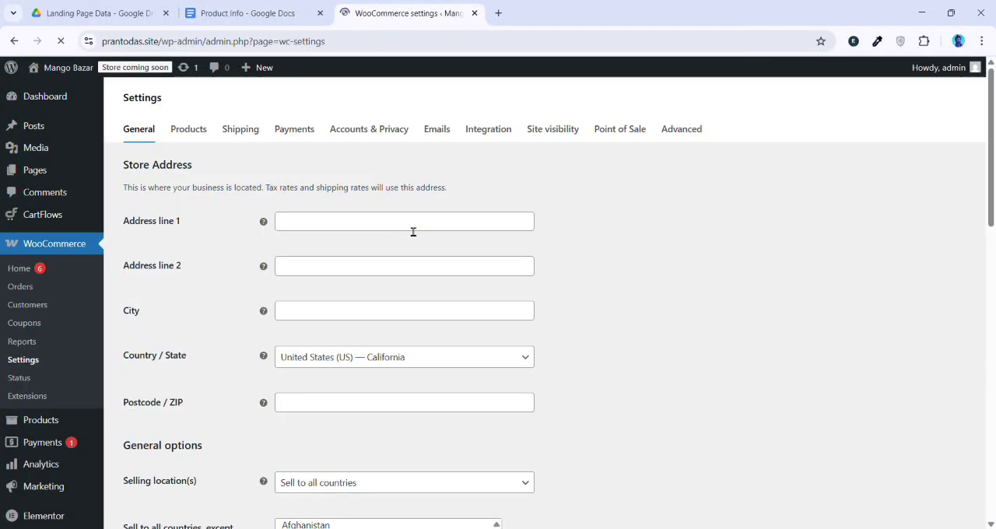
left_click(343, 224)
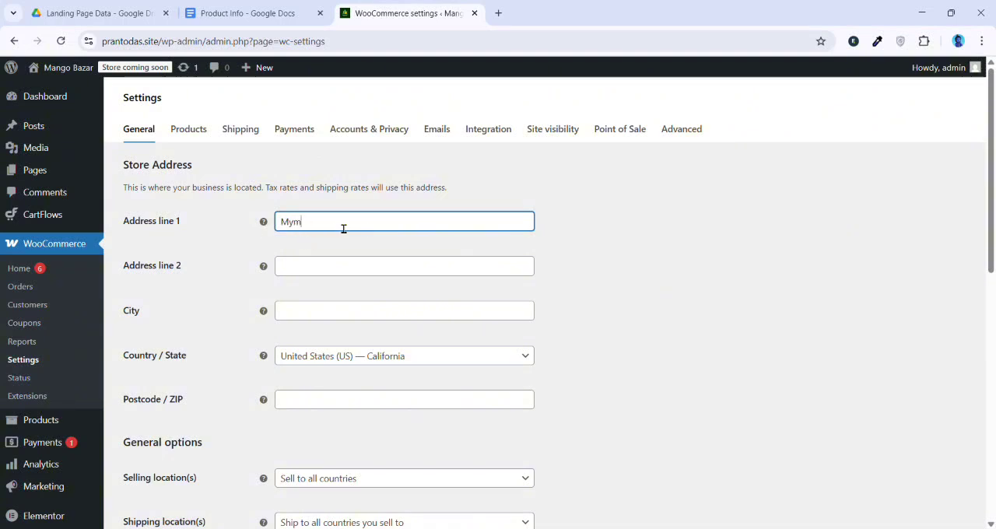
type("Mymensingh")
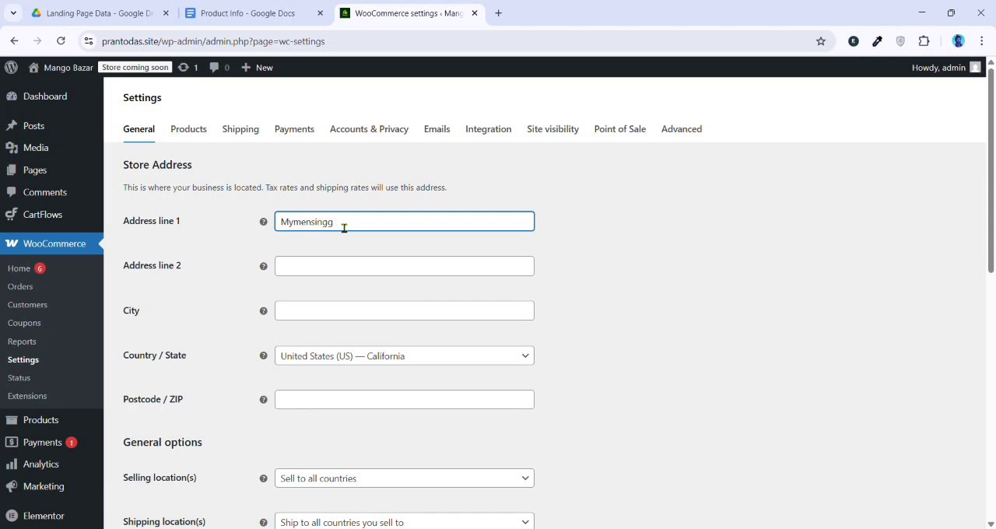
left_click(332, 273)
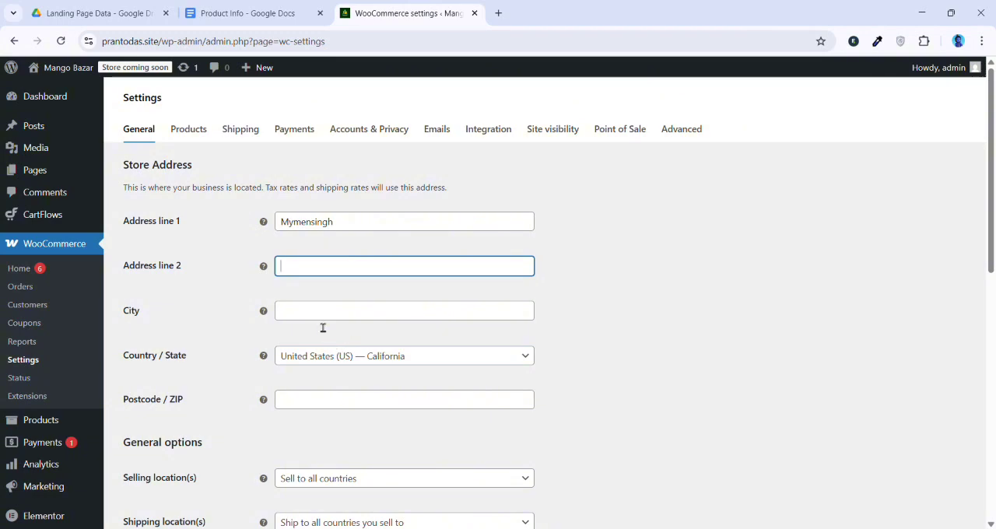
key("Tab")
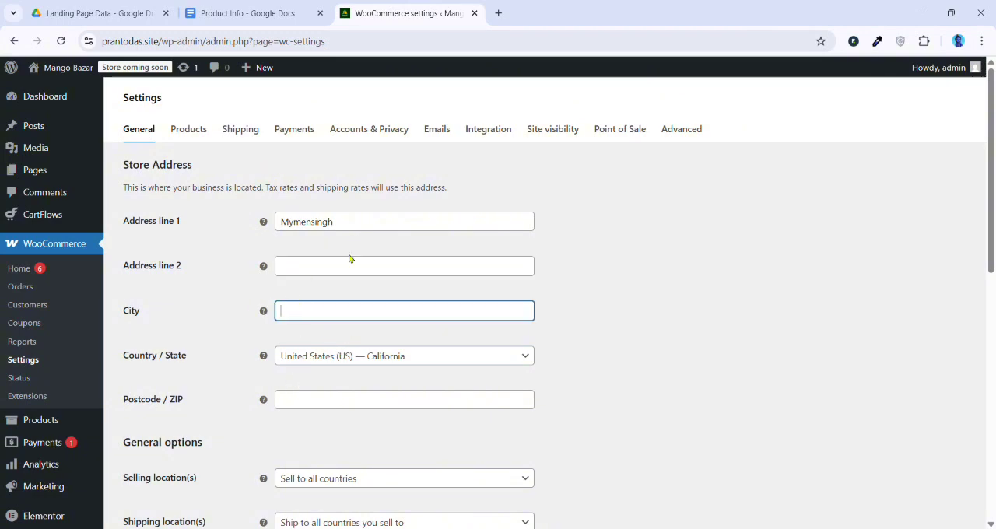
scroll(493, 274, "down", 2)
left_click(393, 271)
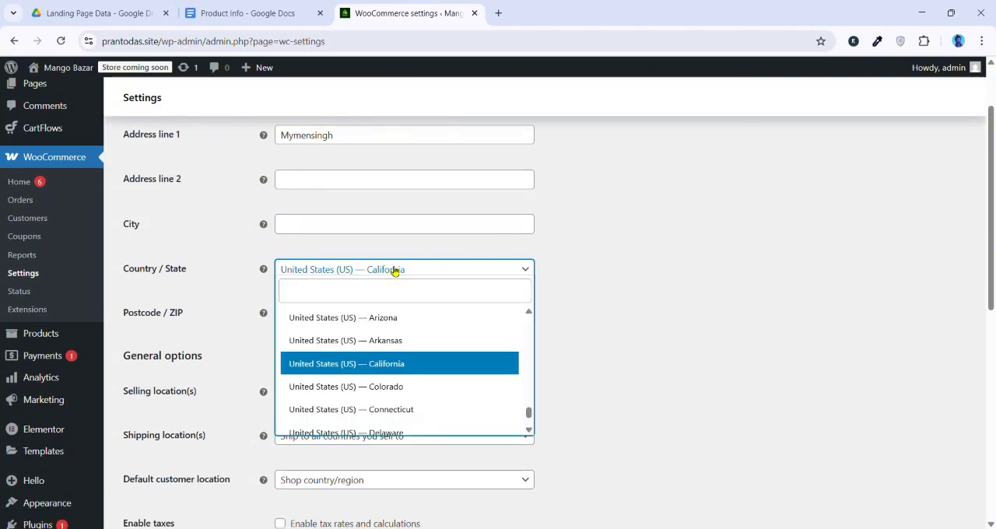
type("myme")
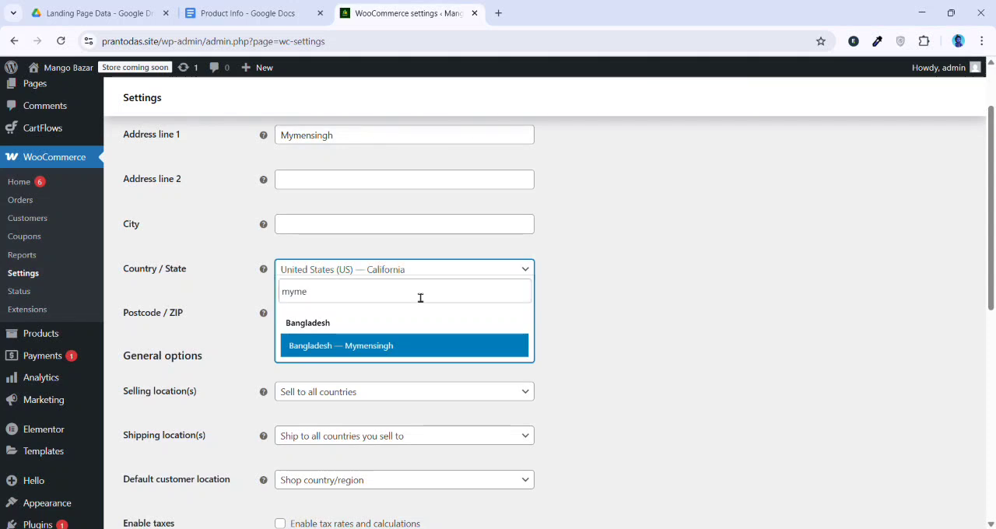
left_click(357, 349)
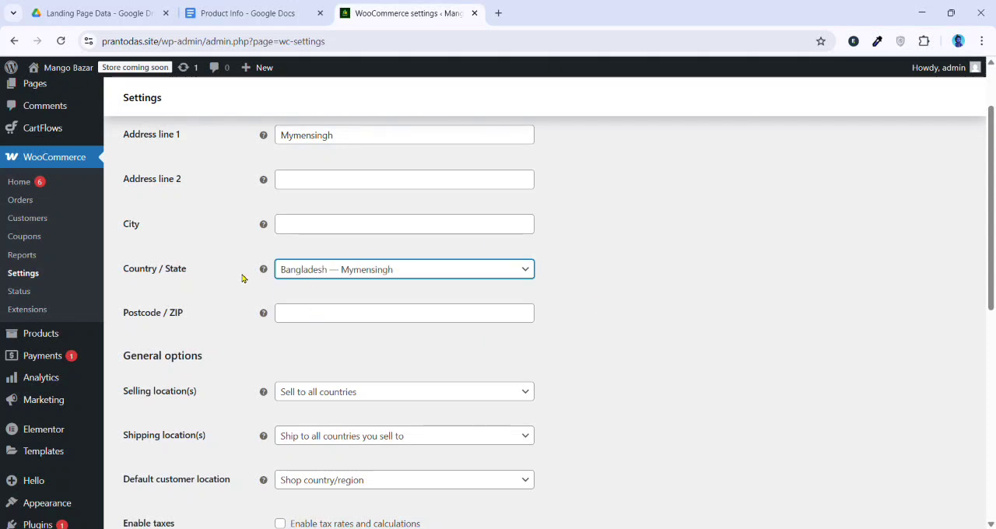
scroll(272, 261, "up", 2)
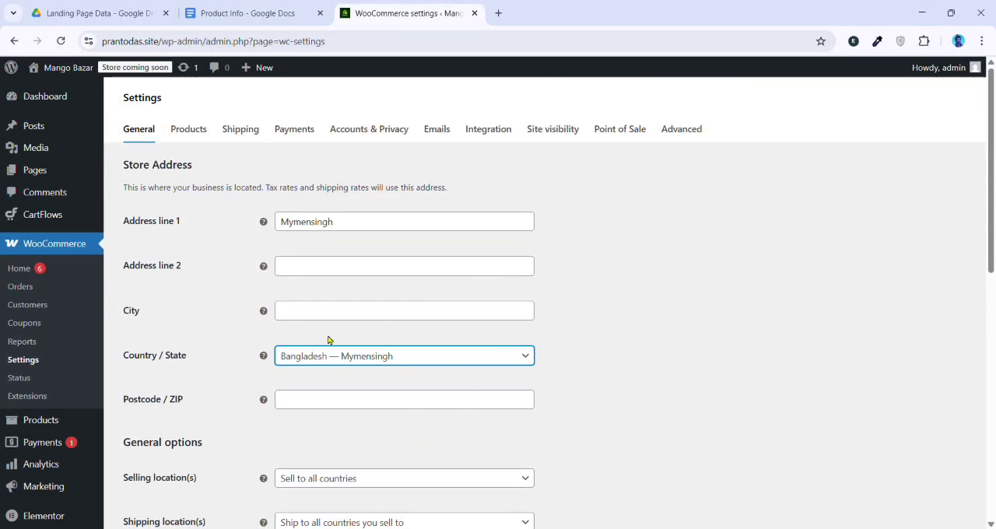
Set the store currency to Bangladeshi taka (BDT) and save the WooCommerce general settings
scroll(327, 340, "down", 10)
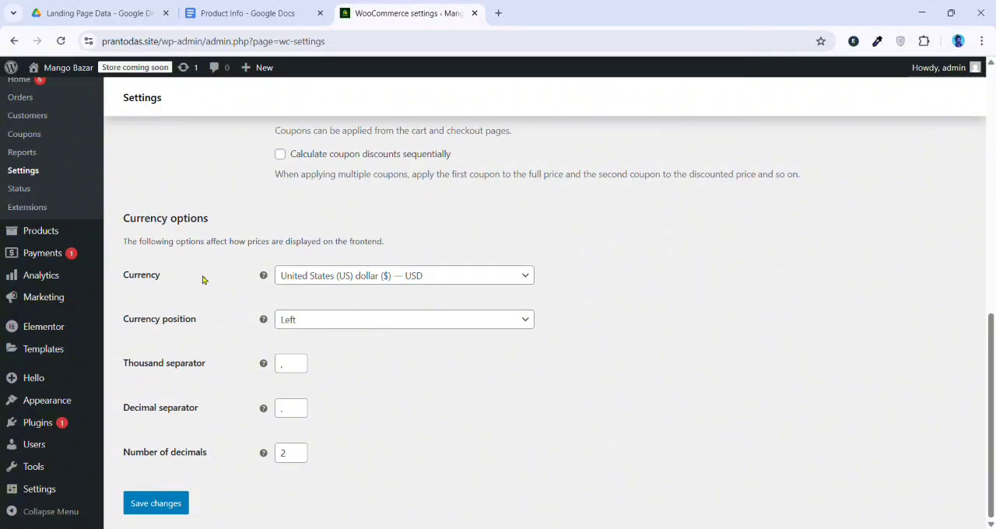
left_click_drag(157, 287, 130, 292)
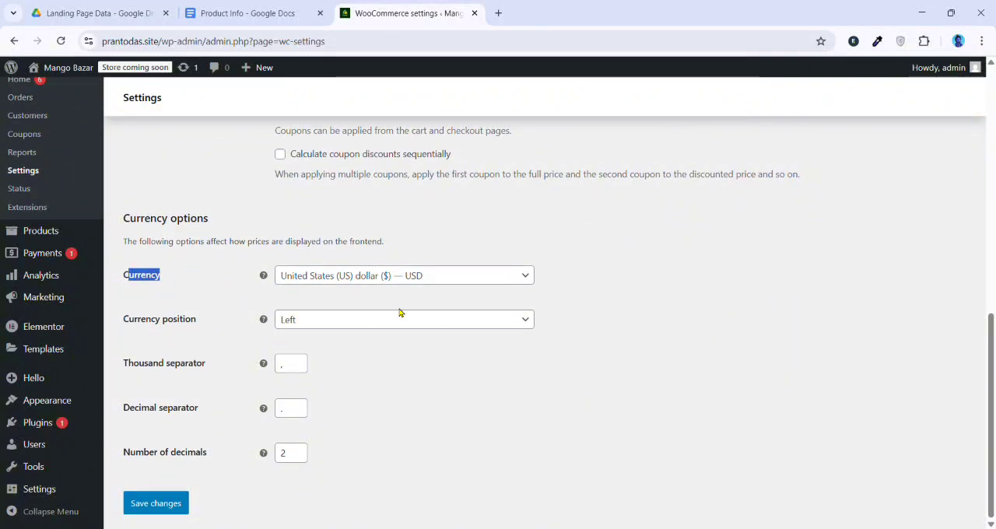
left_click(417, 291)
left_click(421, 282)
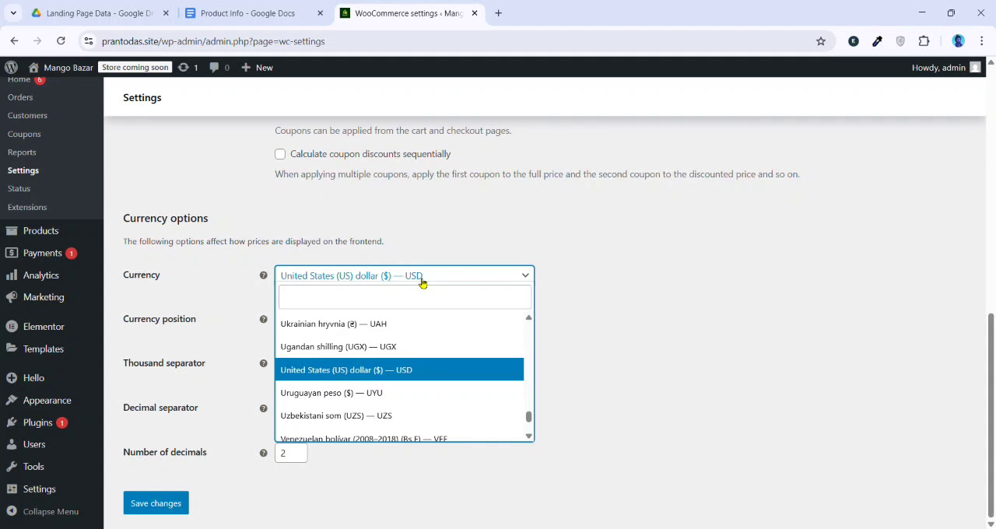
left_click(401, 303)
type("BDT")
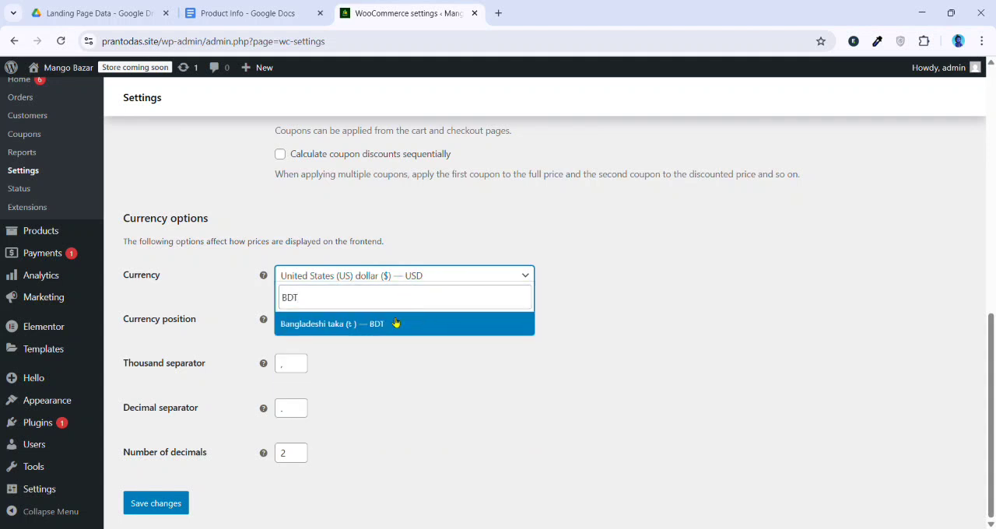
left_click(395, 323)
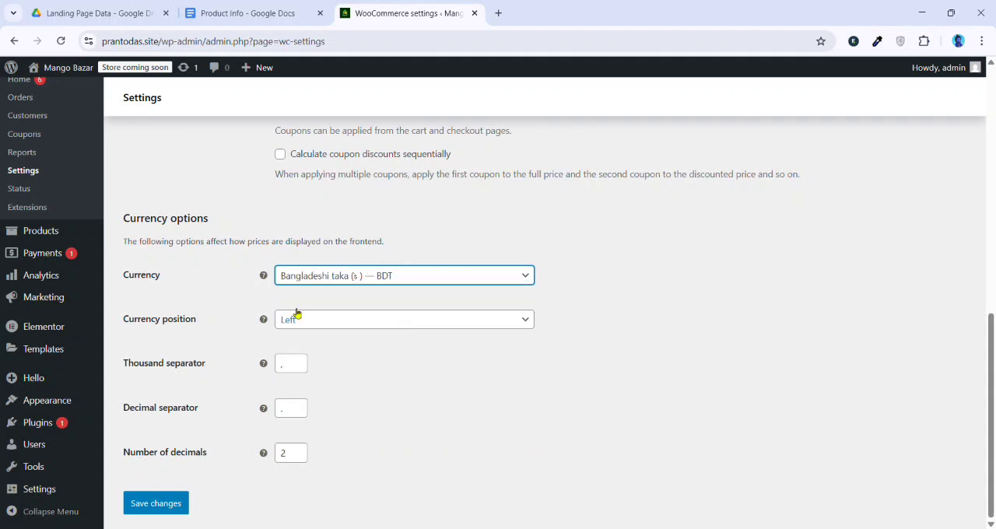
left_click(155, 503)
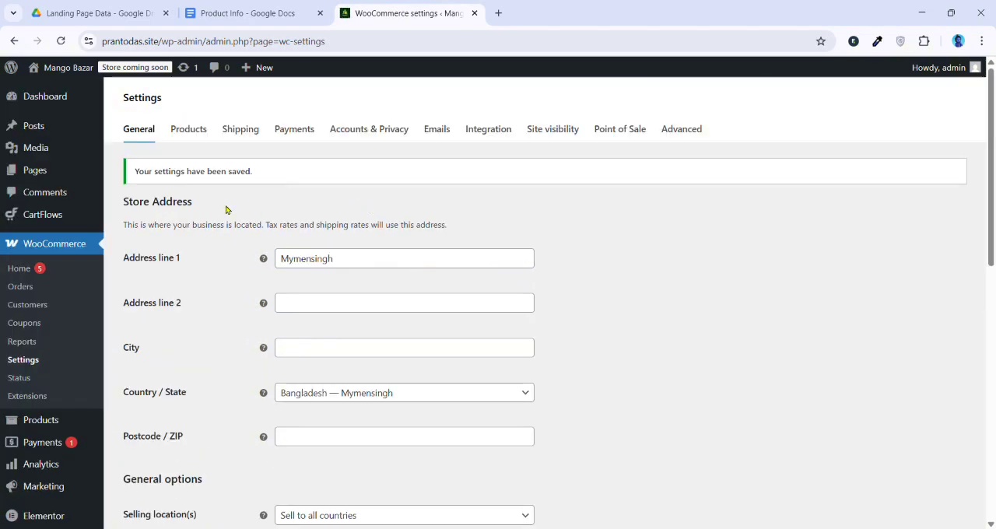
Enable Cash on delivery among the offline payment methods in the WooCommerce payment settings
left_click(296, 130)
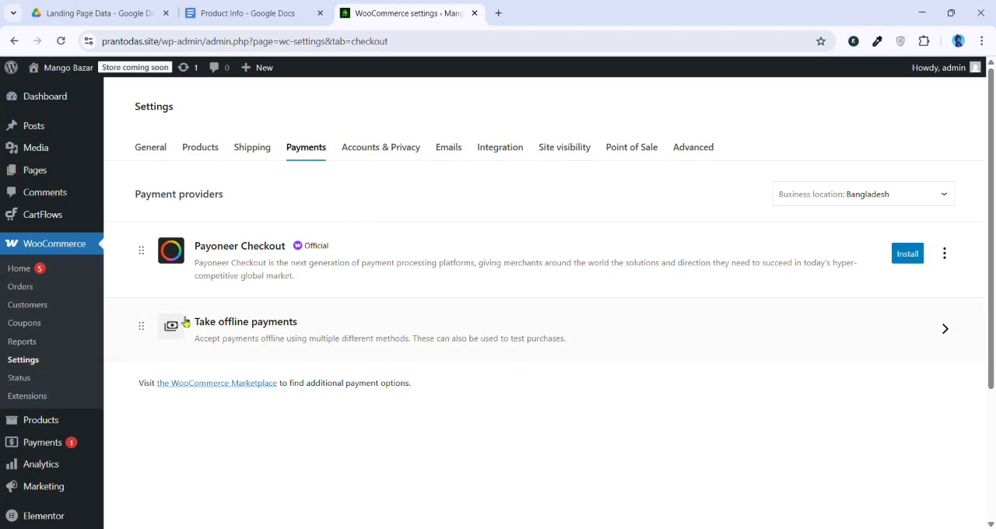
left_click(895, 340)
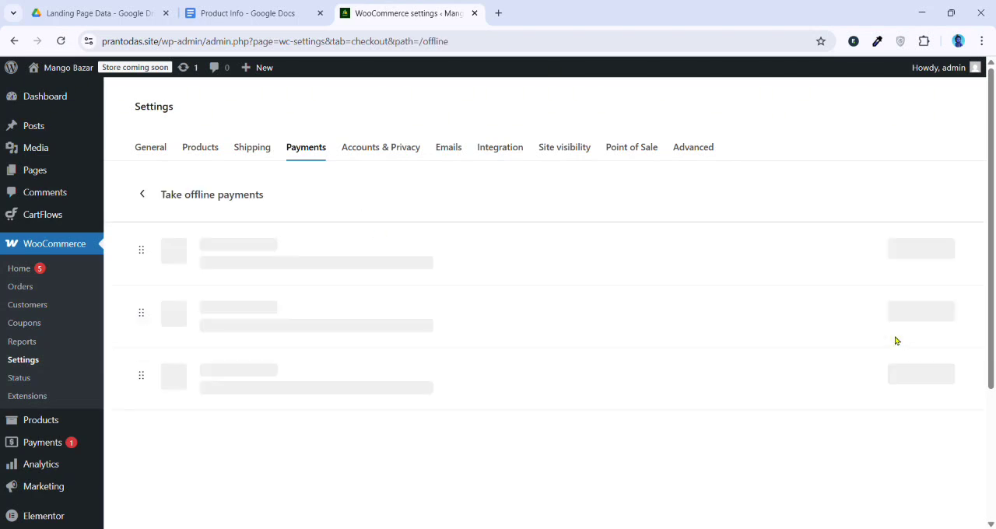
left_click(950, 378)
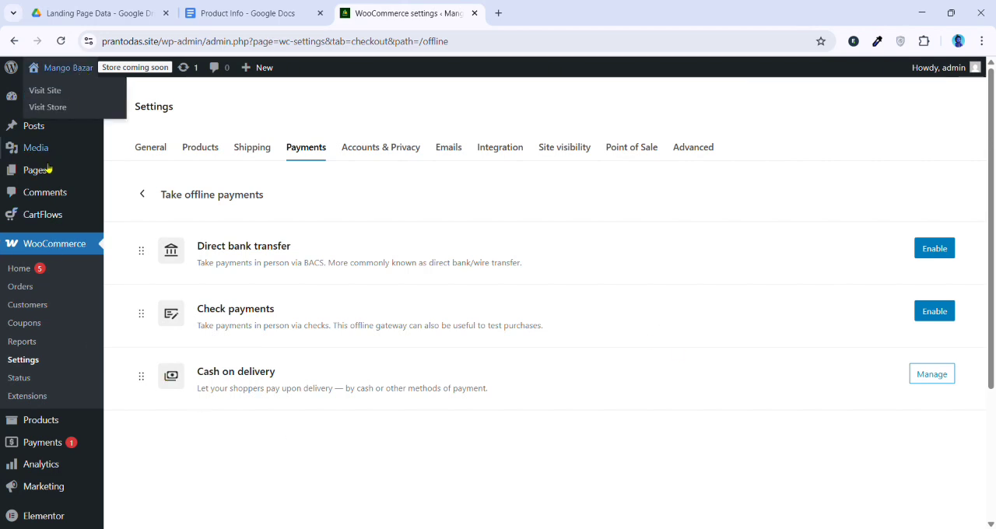
Start creating a new funnel in CartFlows to reach the funnel template library
mouse_move(46, 214)
left_click(138, 236)
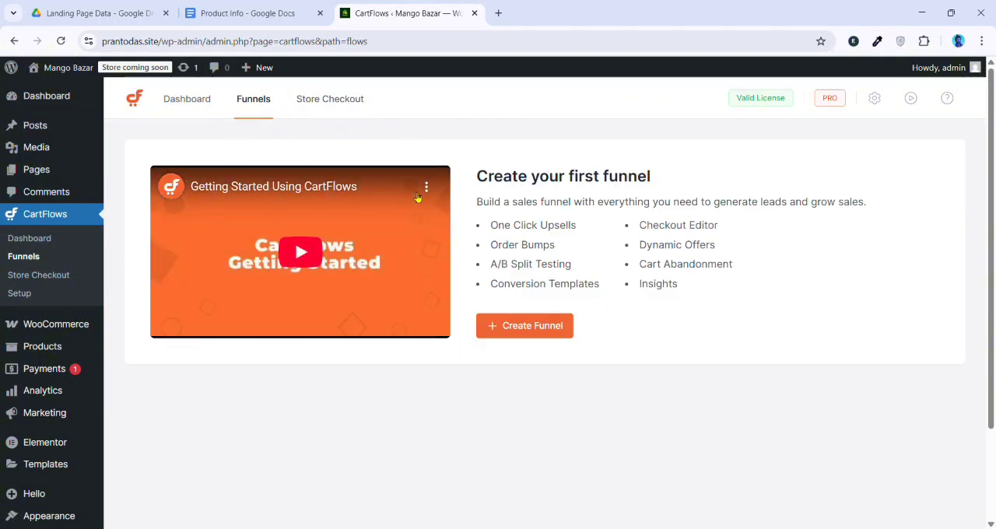
left_click(517, 326)
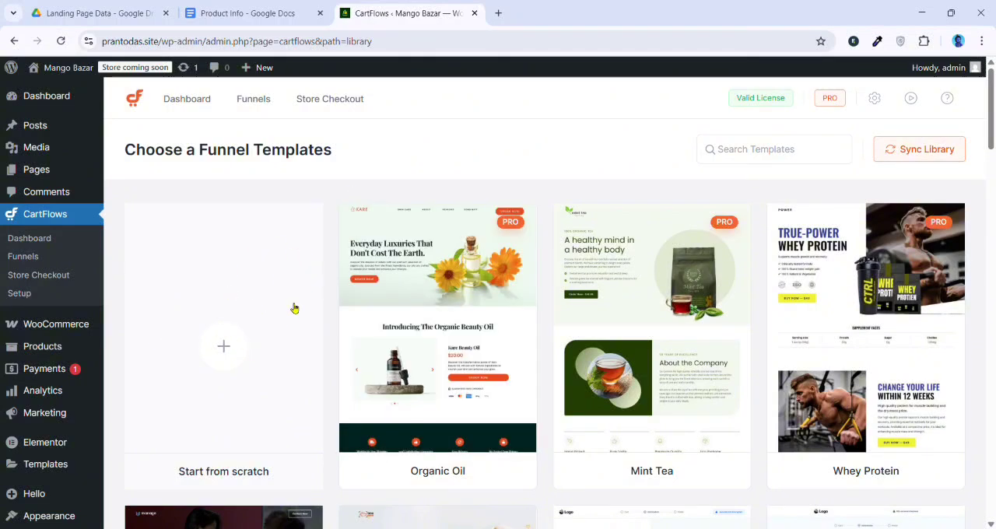
Browse the funnel template library and open the preview of the Pet Food template
scroll(294, 302, "down", 3)
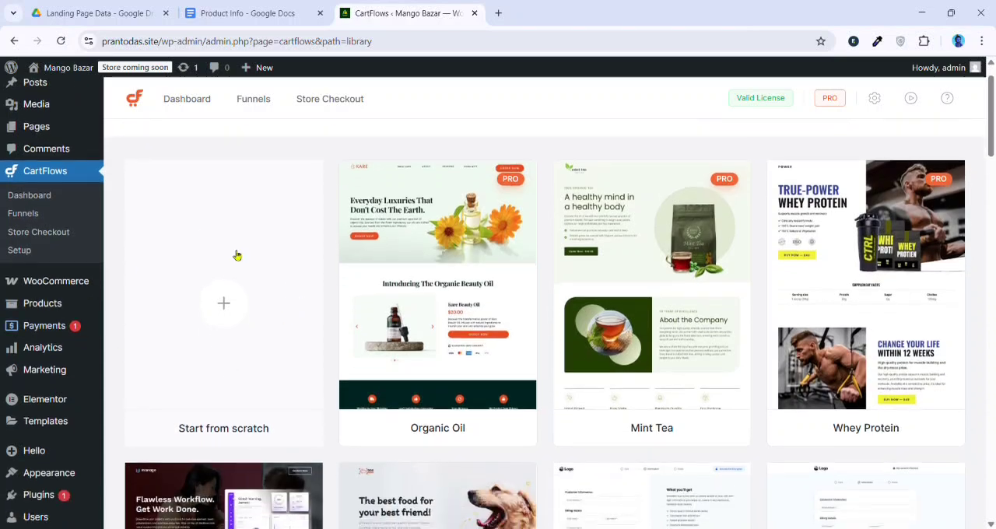
scroll(265, 288, "up", 3)
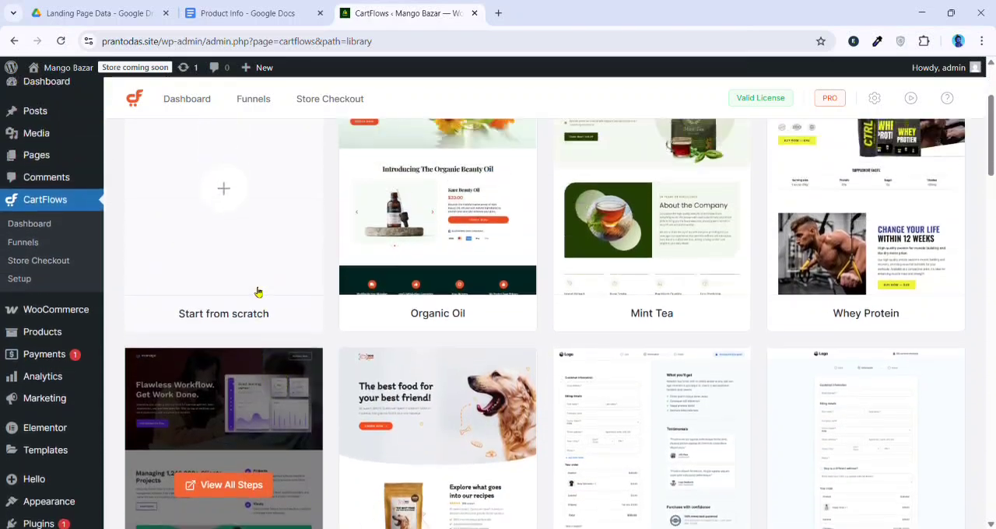
scroll(272, 276, "down", 2)
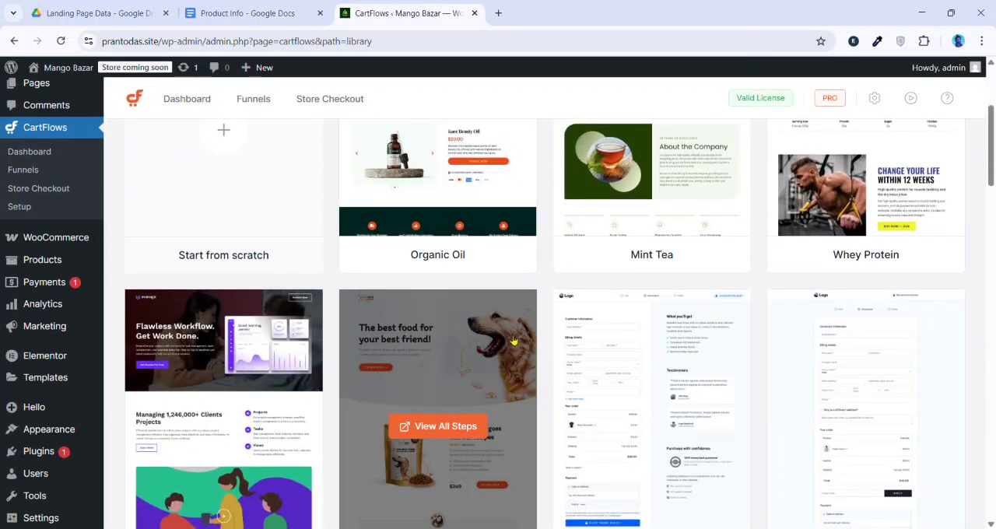
scroll(467, 350, "down", 2)
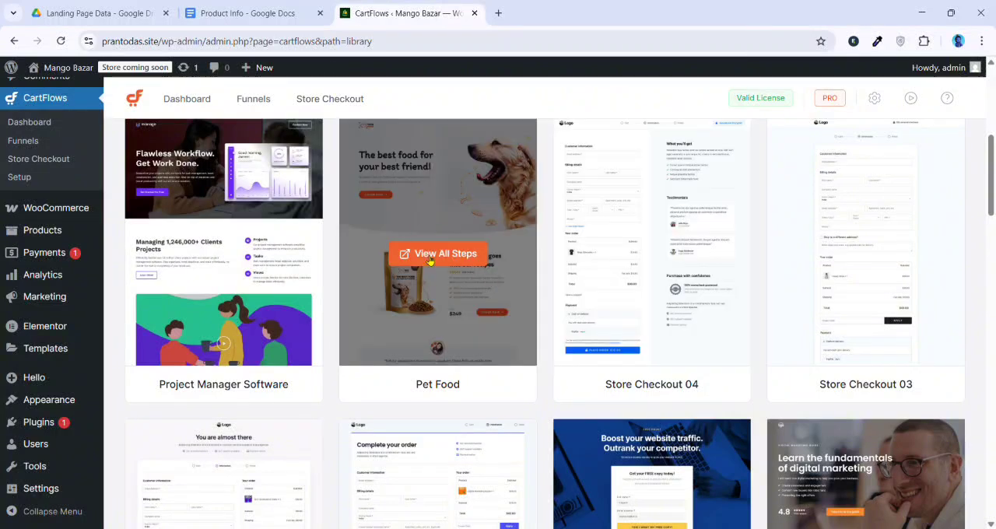
scroll(408, 196, "up", 1)
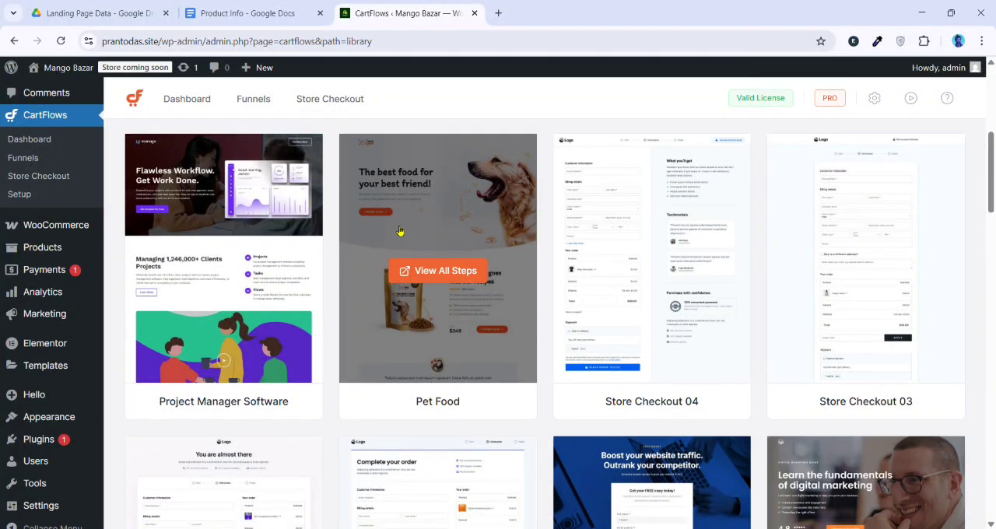
scroll(467, 234, "down", 1)
scroll(551, 282, "up", 1)
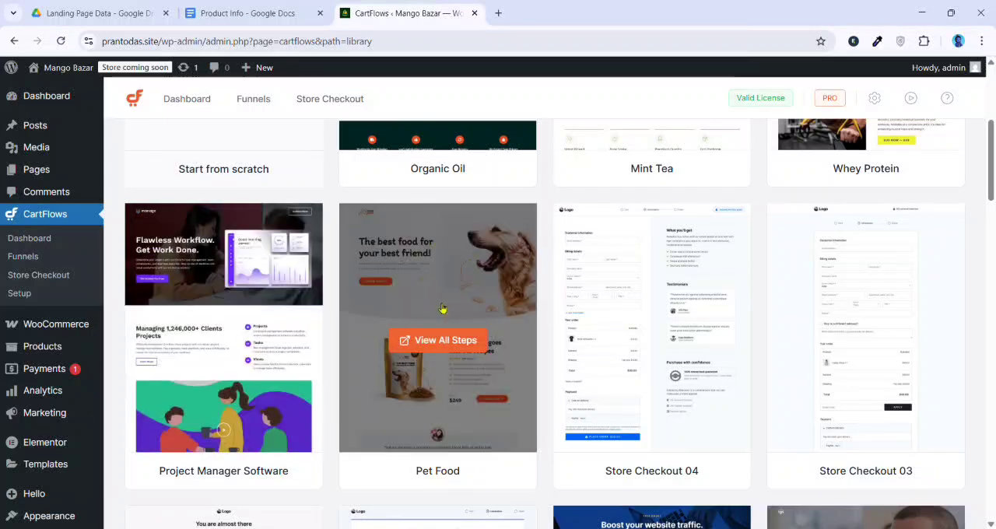
left_click(452, 291)
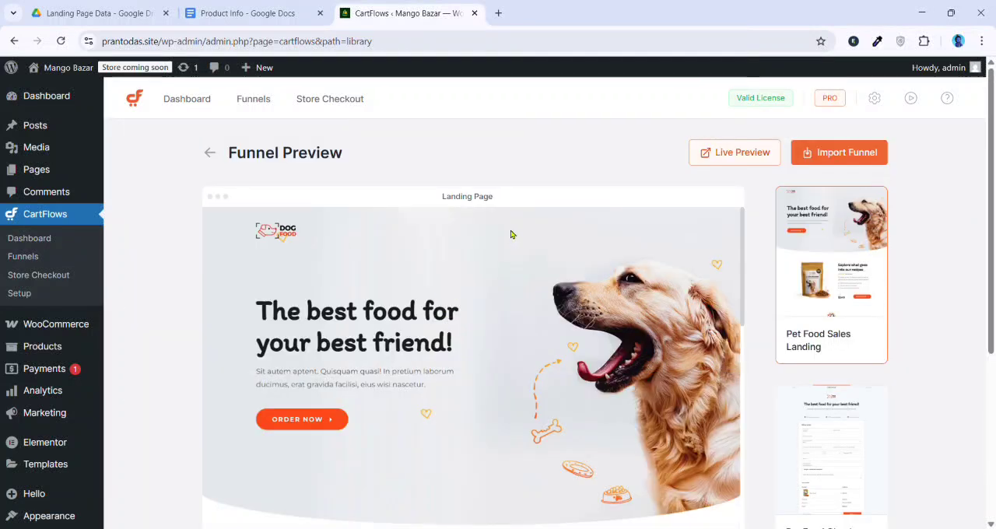
Import the Pet Food funnel template with the funnel name Mango Bazar
left_click(833, 153)
left_click(394, 303)
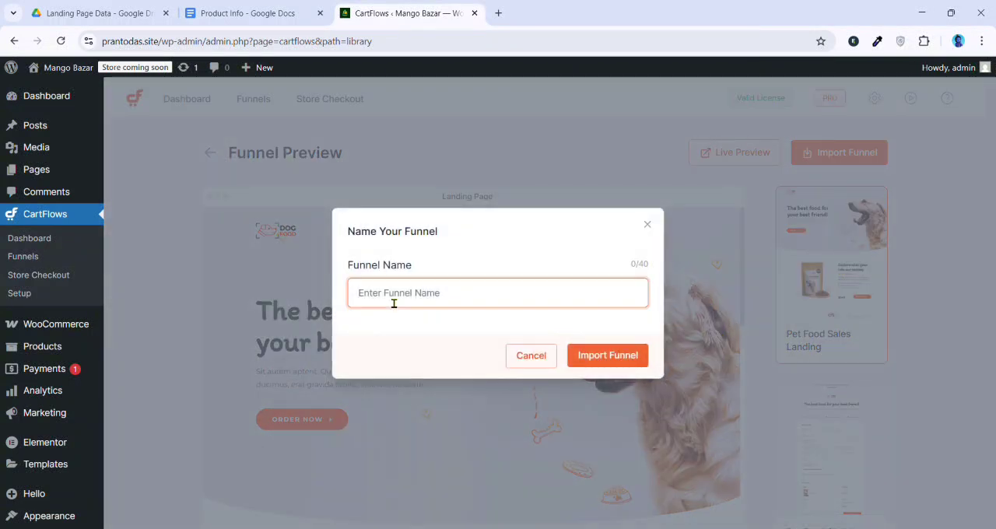
type("A")
key("BackSpace")
type("Mango Bazar")
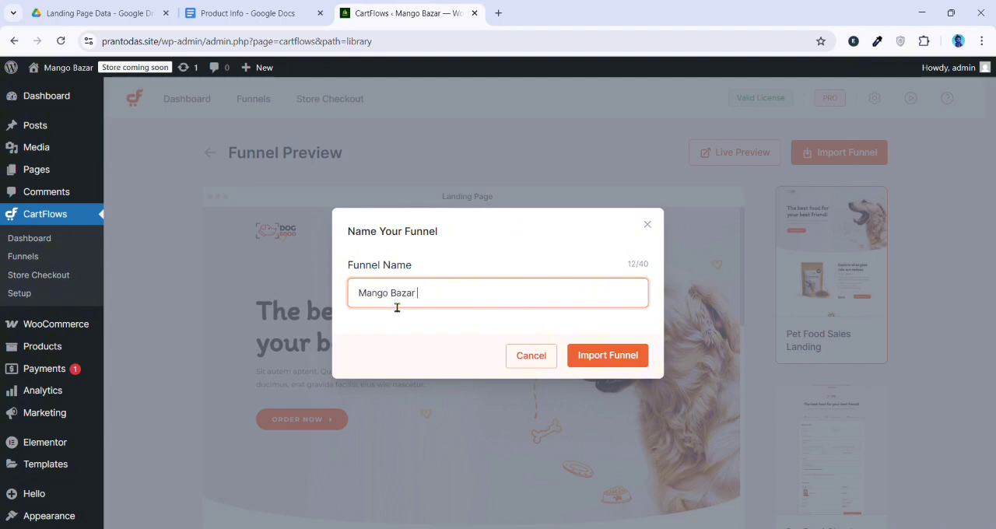
left_click(607, 355)
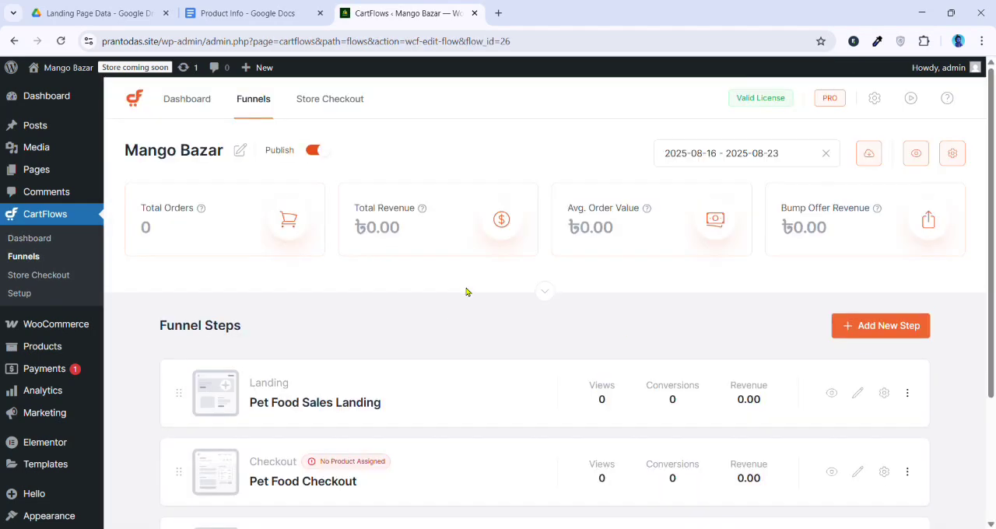
Delete the Pet Food Sales Landing step from the funnel and confirm the deletion
scroll(471, 284, "down", 2)
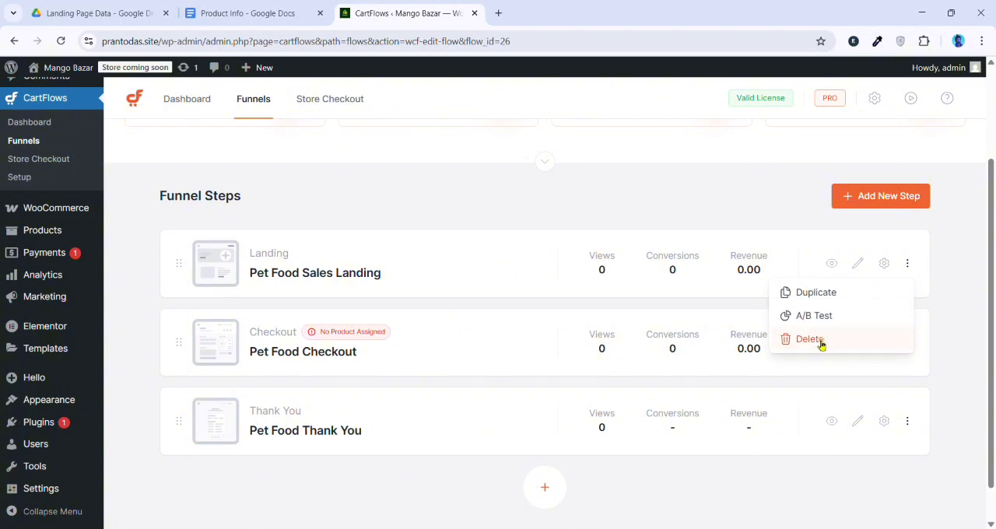
left_click(819, 345)
left_click(642, 330)
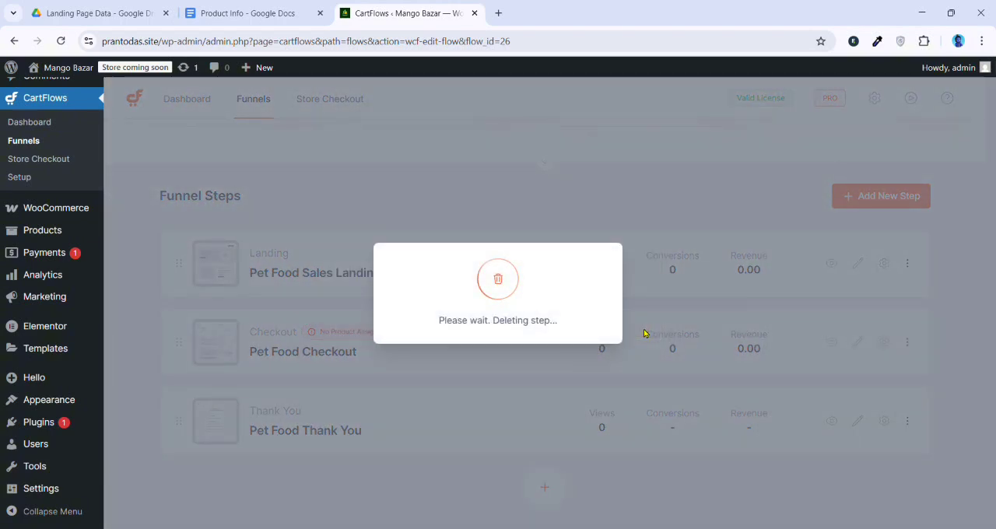
Rename the Pet Food Checkout step as Mango Bazar Checkout, save the title and close its settings
scroll(211, 162, "down", 3)
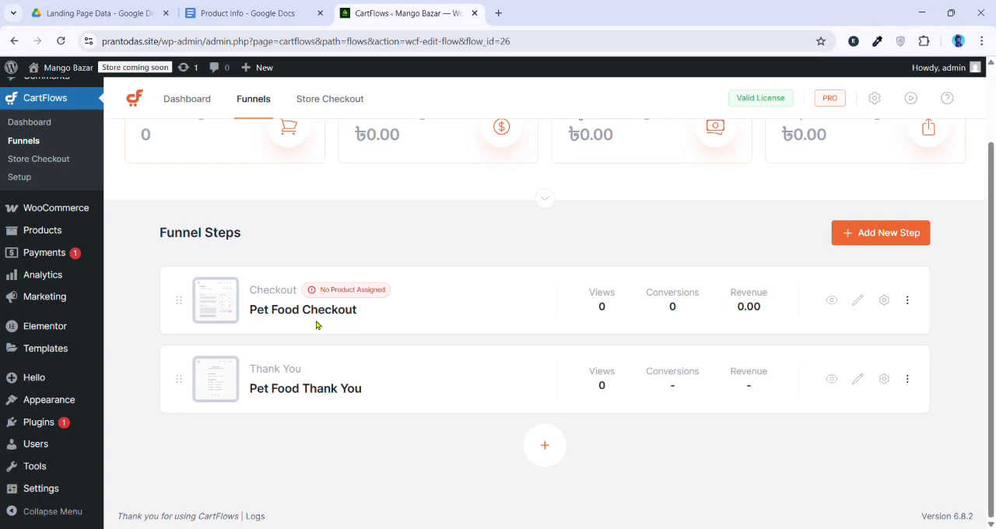
left_click(883, 301)
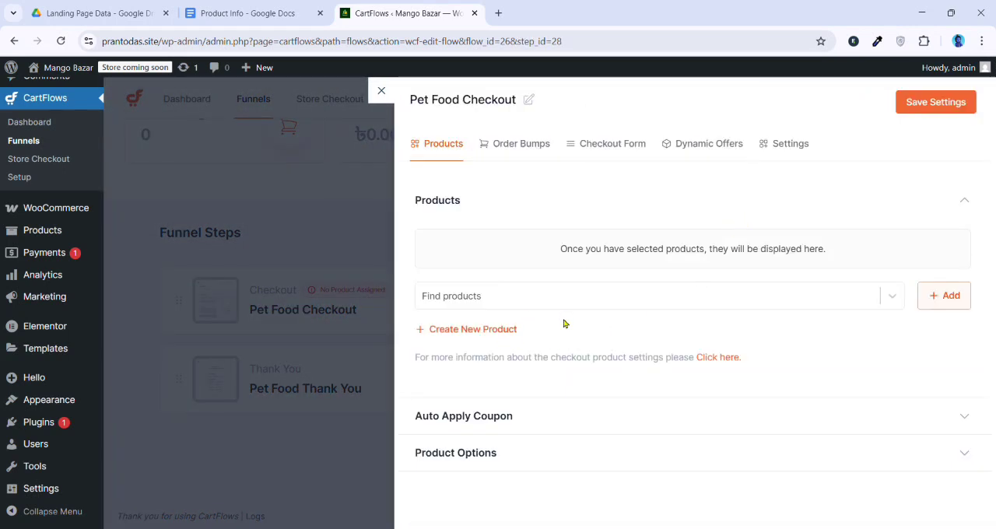
left_click(787, 147)
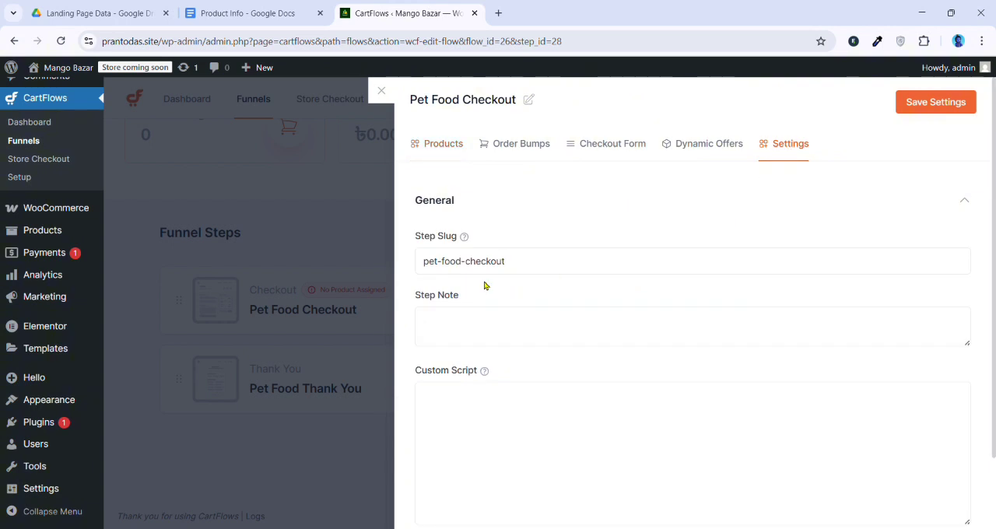
left_click_drag(568, 261, 432, 262)
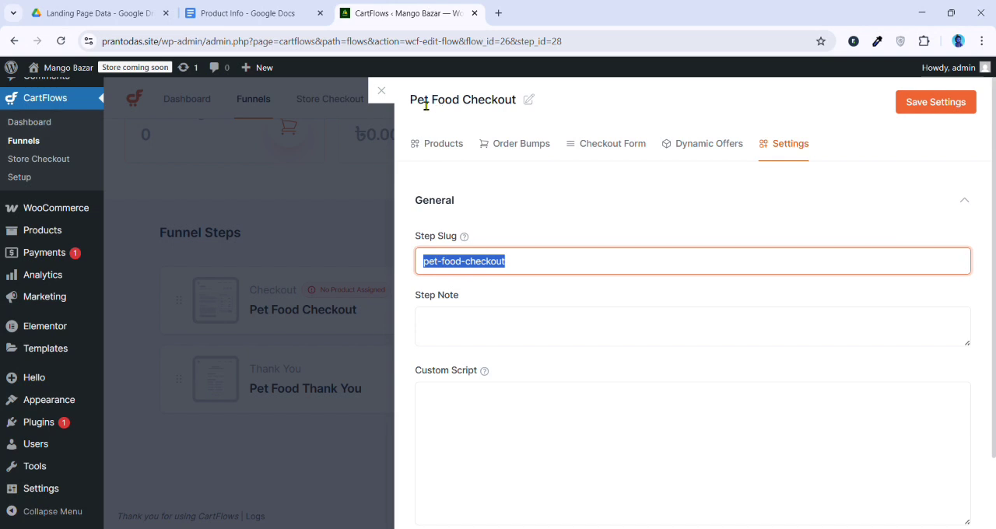
left_click(526, 100)
triple_click(507, 121)
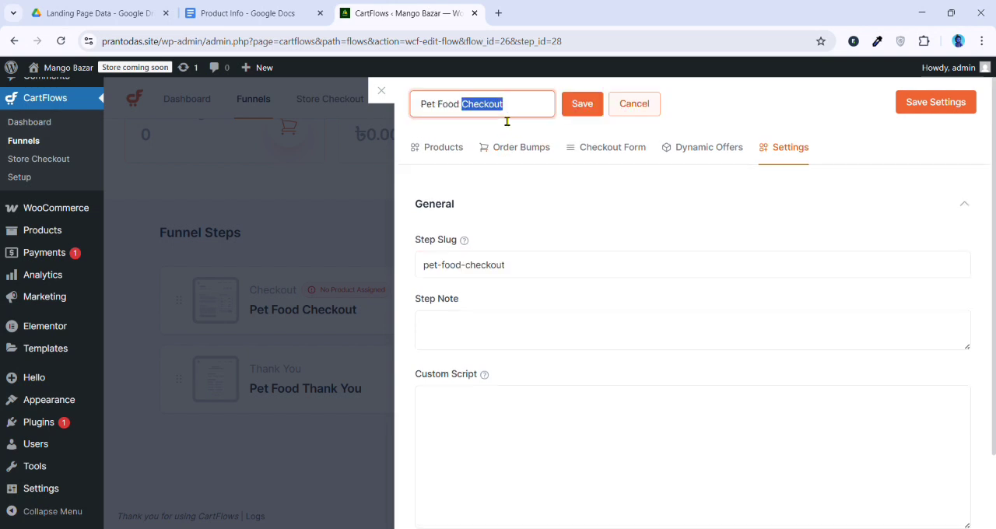
type("Mang")
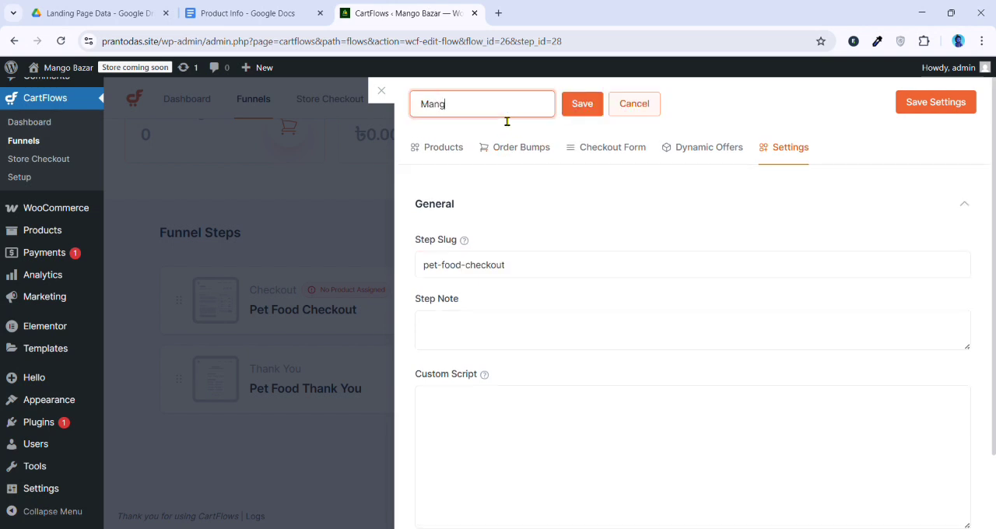
type("o Bazar Checkout")
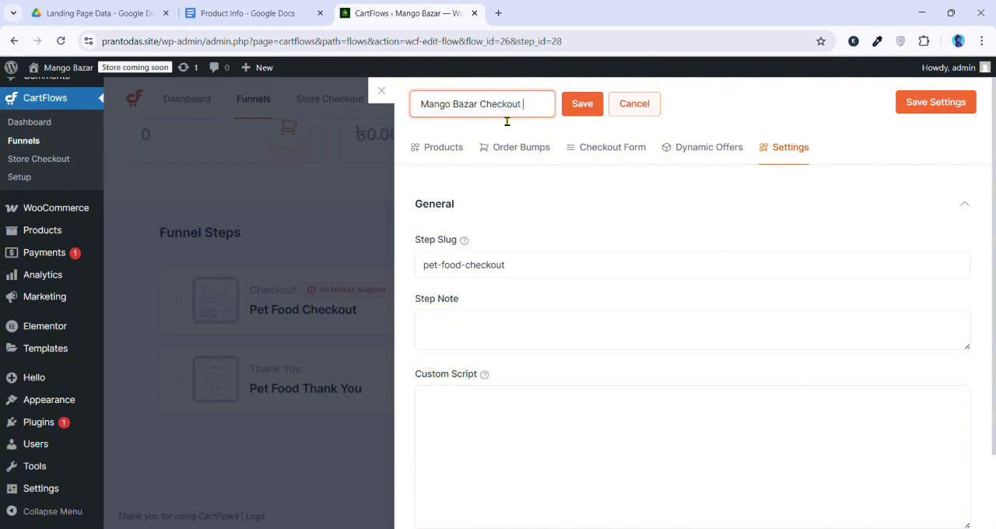
triple_click(506, 121)
key("ctrl+c")
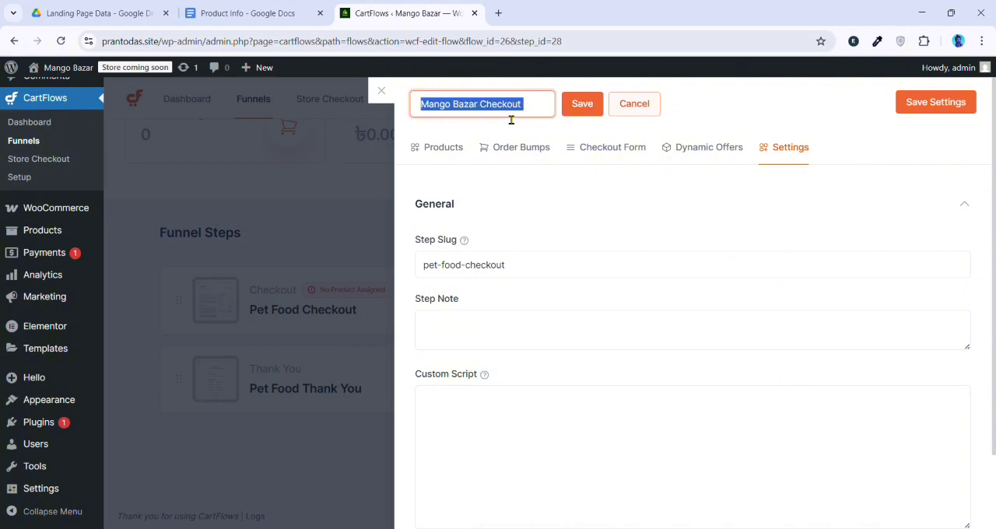
left_click_drag(558, 263, 381, 279)
key("BackSpace")
left_click(585, 104)
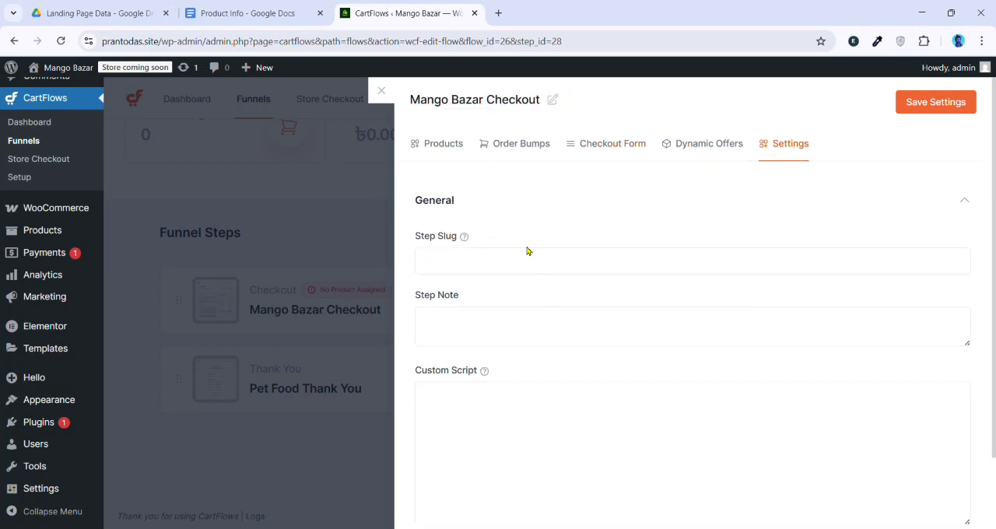
left_click(385, 91)
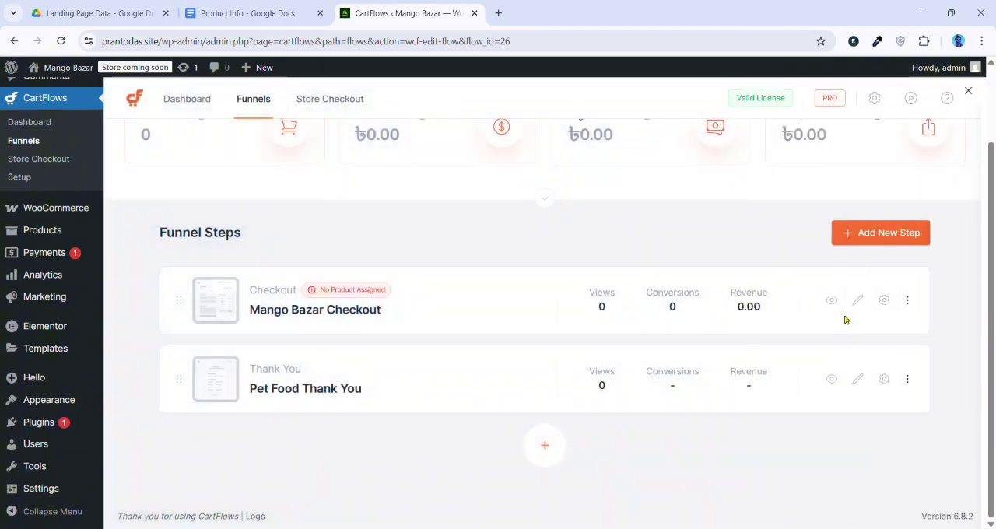
Set the checkout step's slug to mangobazar, save the step settings and close them
left_click(883, 300)
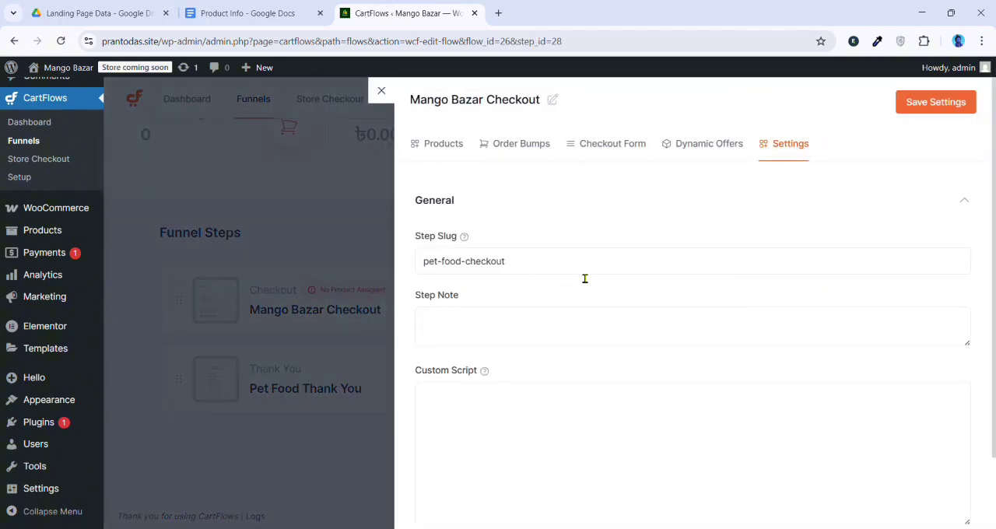
left_click_drag(585, 273, 389, 269)
key("BackSpace")
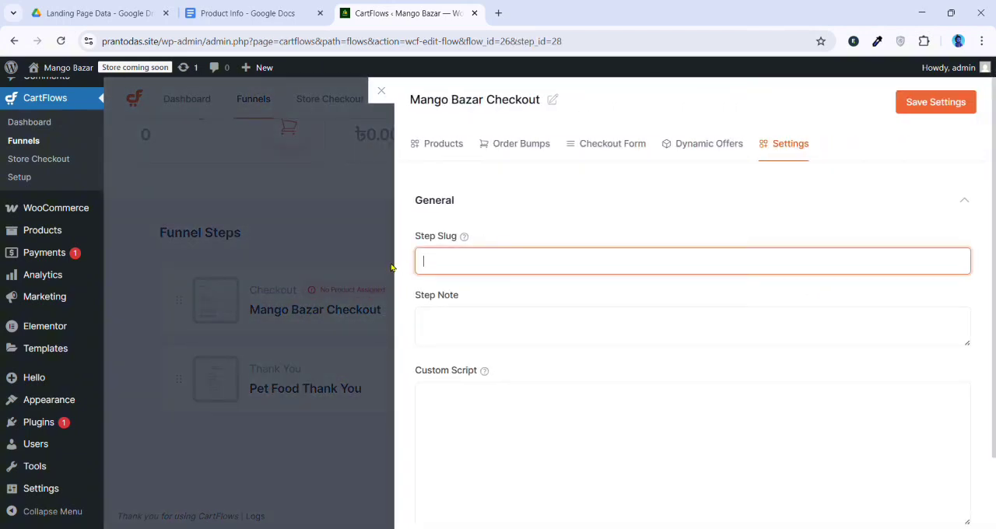
key("ctrl+v")
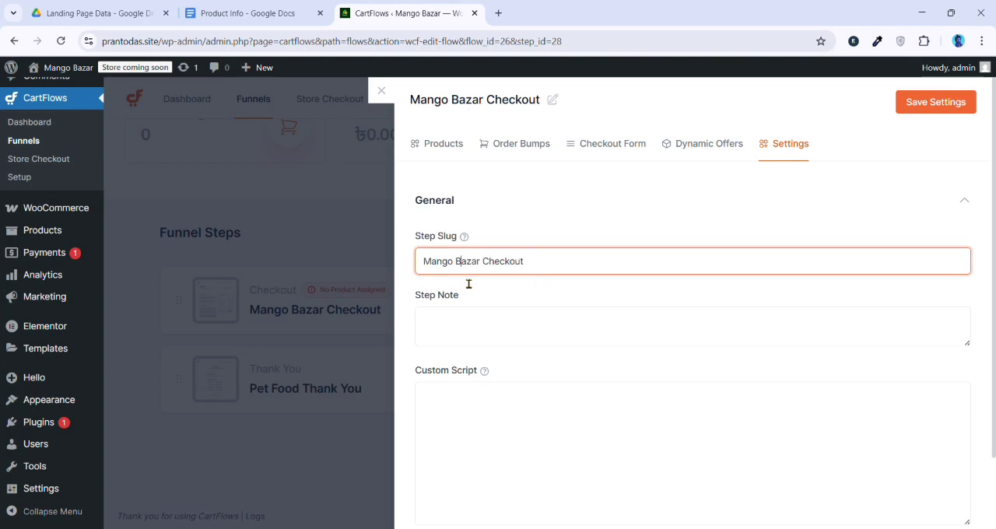
left_click_drag(555, 276, 426, 274)
key("ctrl+c")
key("BackSpace")
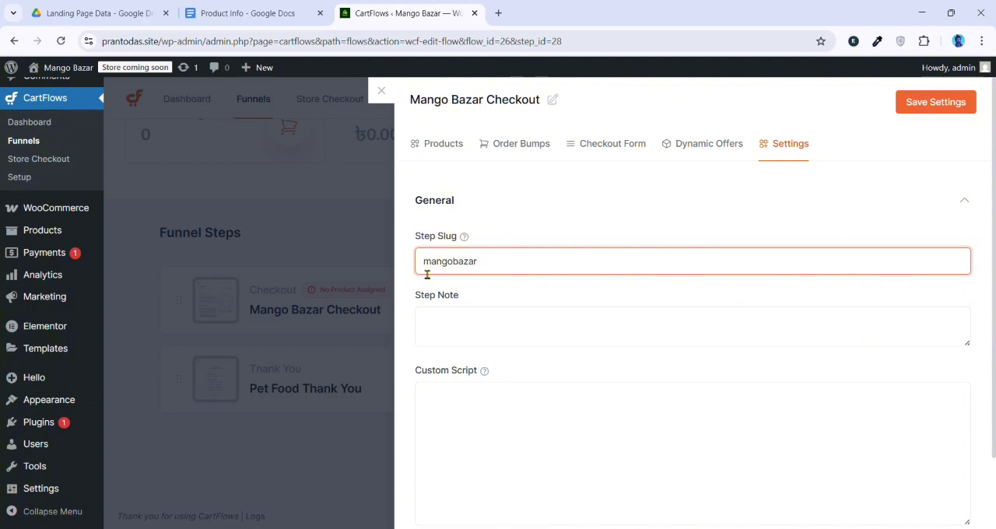
left_click(957, 102)
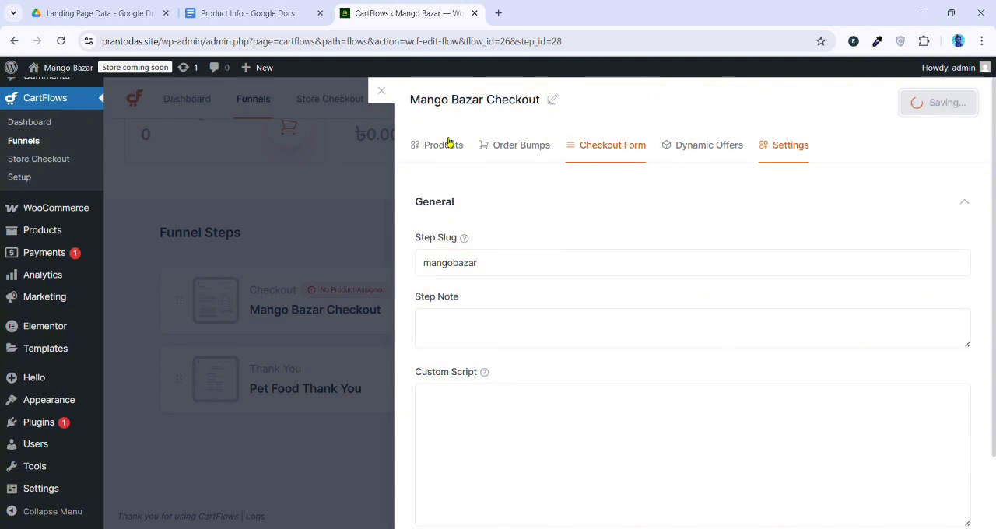
left_click(382, 91)
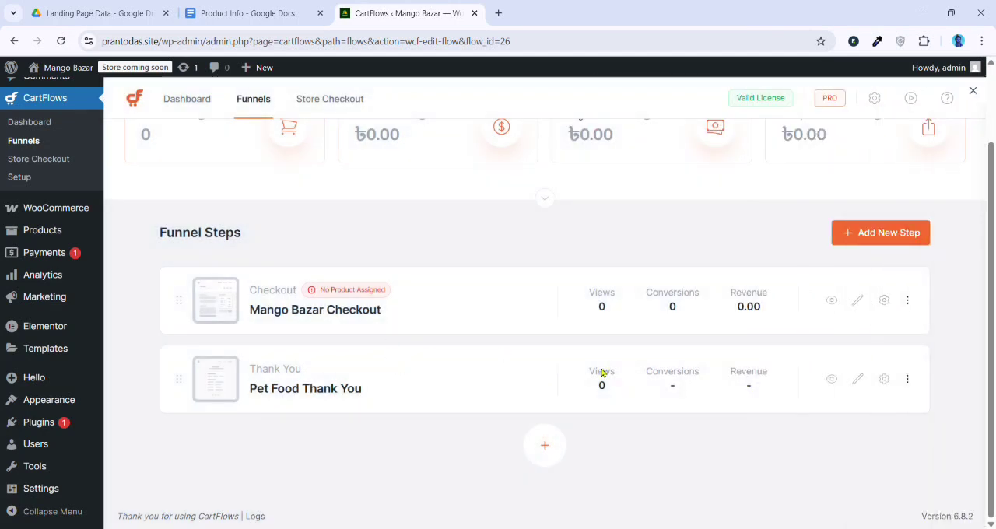
Rename the Pet Food Thank You step as Mango Bazar Thank You, save the title and close its settings
left_click(884, 379)
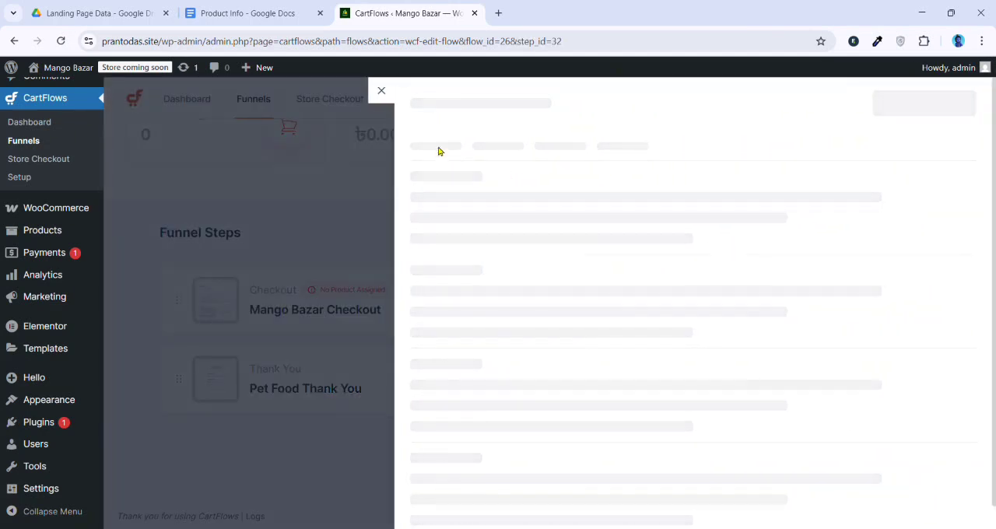
left_click(534, 101)
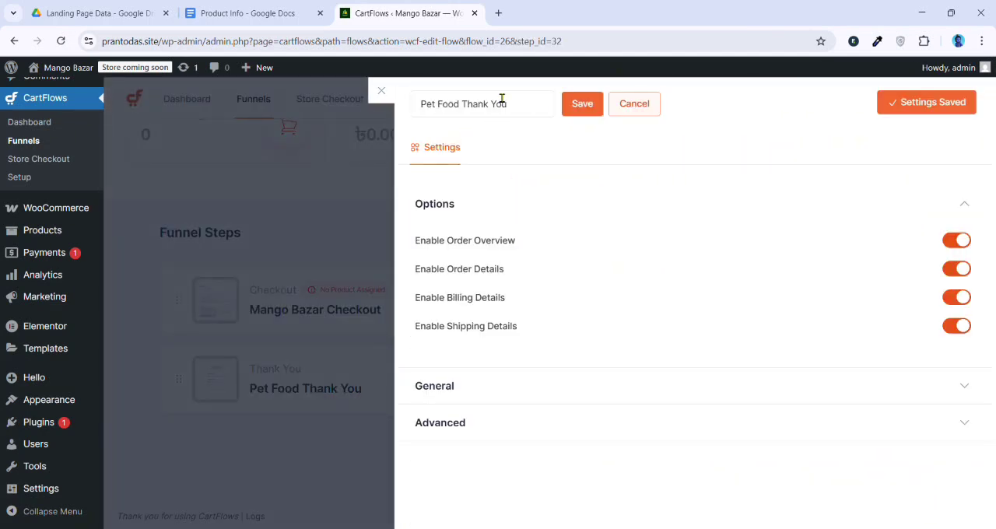
left_click_drag(464, 105, 419, 105)
key("ctrl+v")
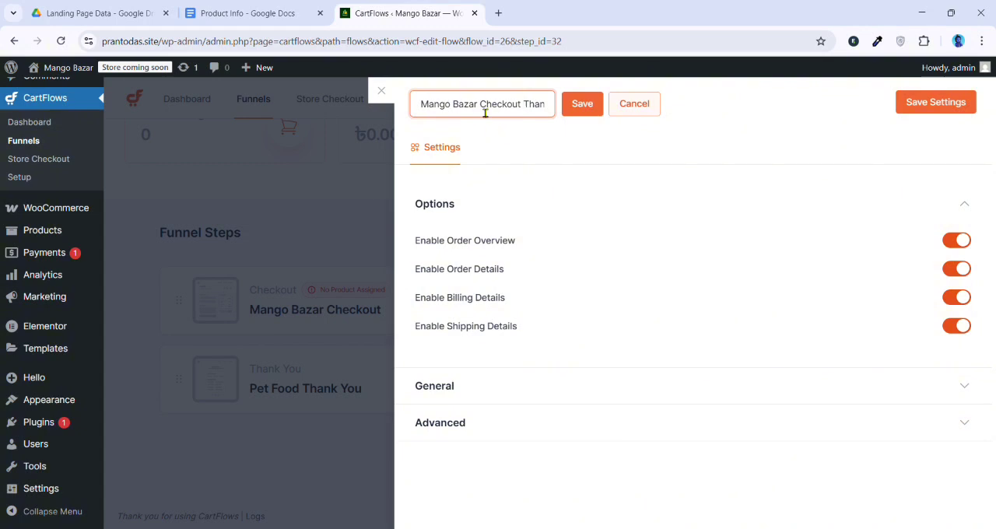
double_click(505, 109)
key("BackSpace")
left_click(583, 104)
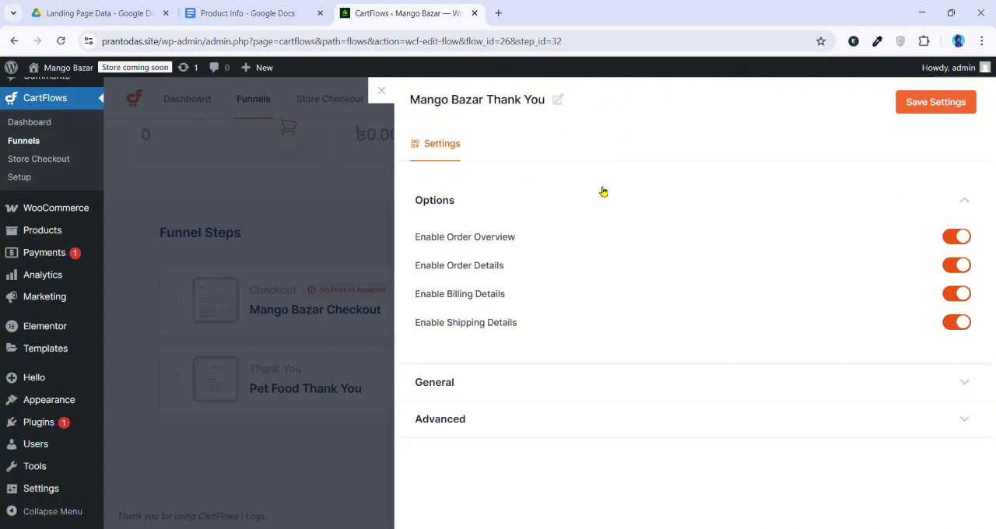
left_click(382, 92)
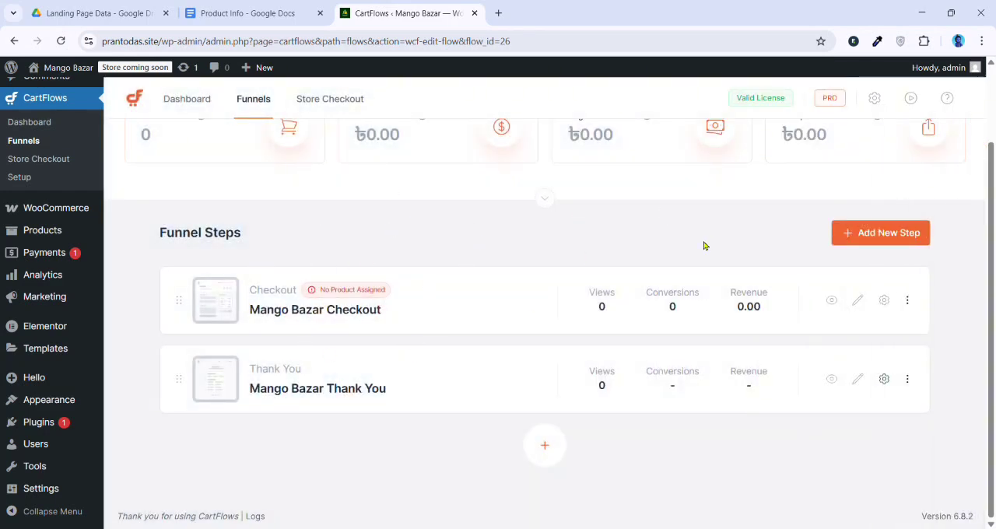
Open the Mango Bazar Checkout step for editing in Elementor
scroll(860, 317, "up", 1)
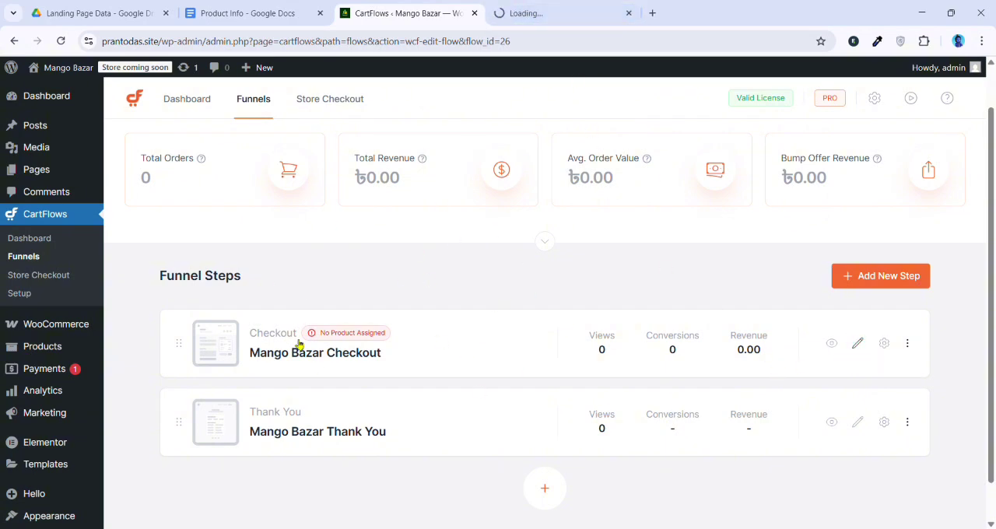
left_click(533, 6)
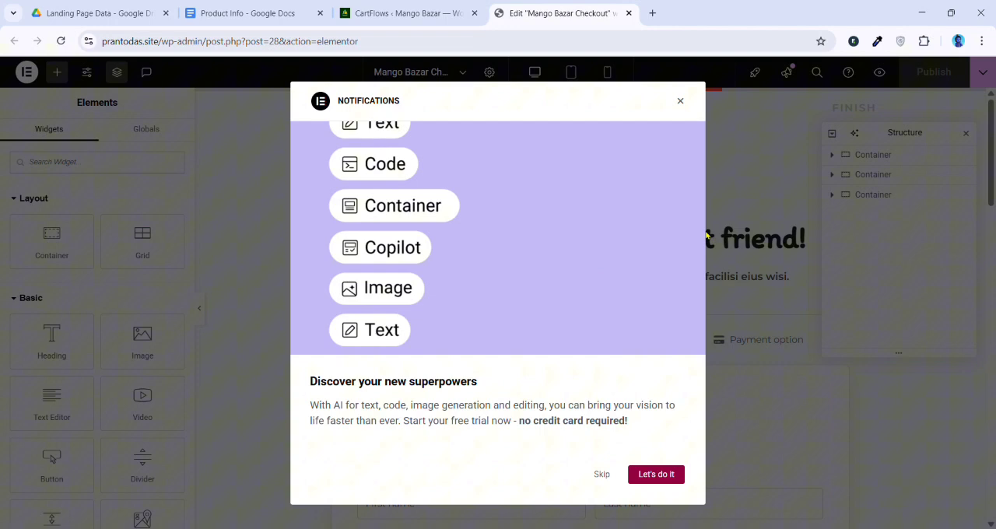
Dismiss the AI notification, close the Structure panel and look through the imported checkout page
left_click(681, 101)
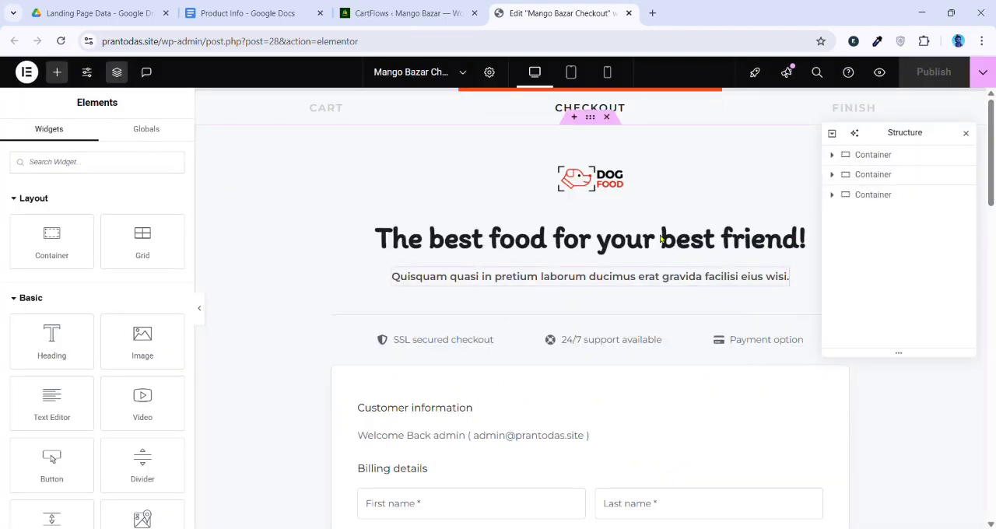
left_click(966, 133)
scroll(580, 322, "down", 4)
scroll(596, 351, "down", 8)
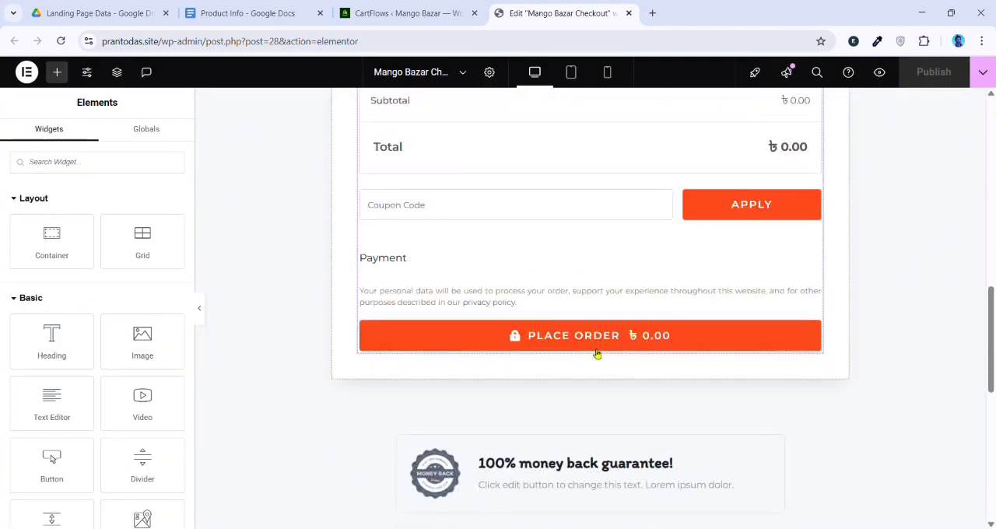
scroll(598, 363, "up", 10)
scroll(627, 313, "up", 3)
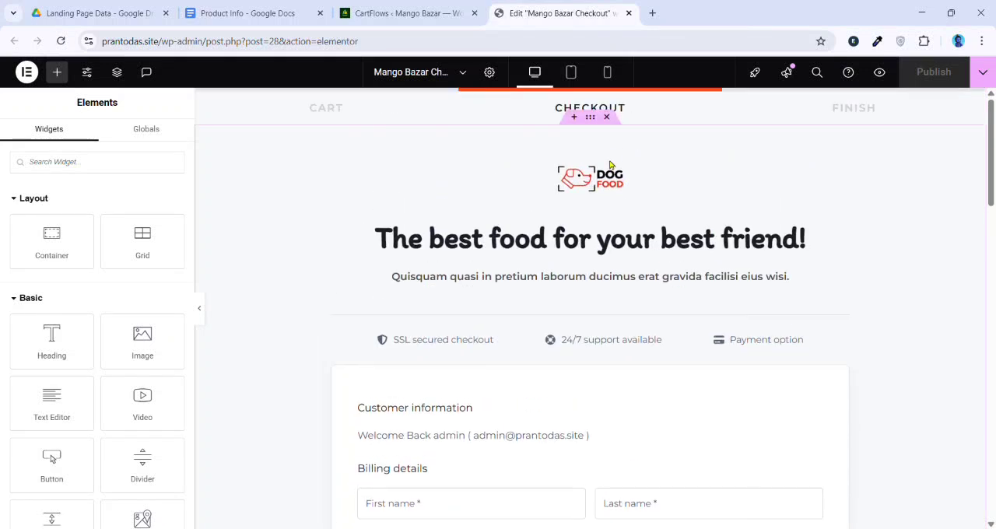
Delete all three template containers from the checkout page and publish the emptied page
left_click(610, 98)
left_click(609, 99)
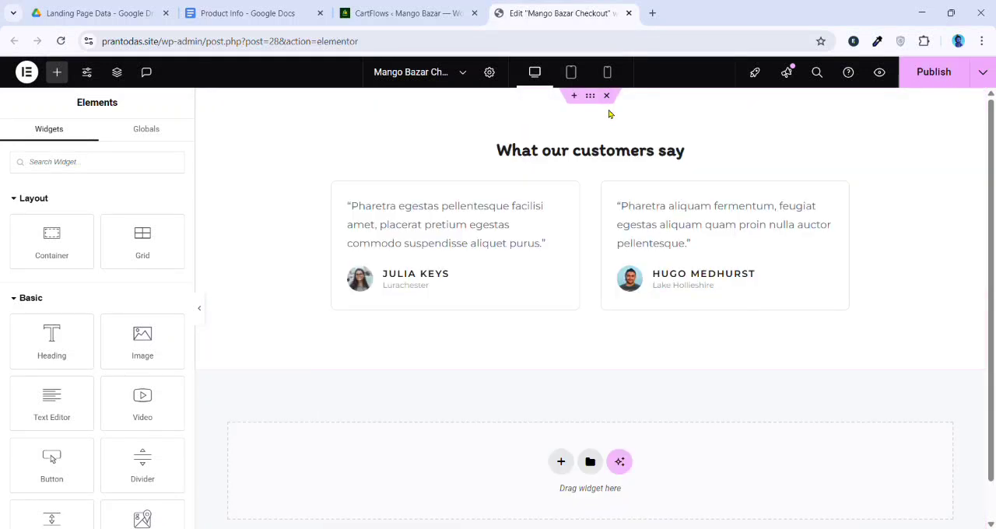
left_click(610, 101)
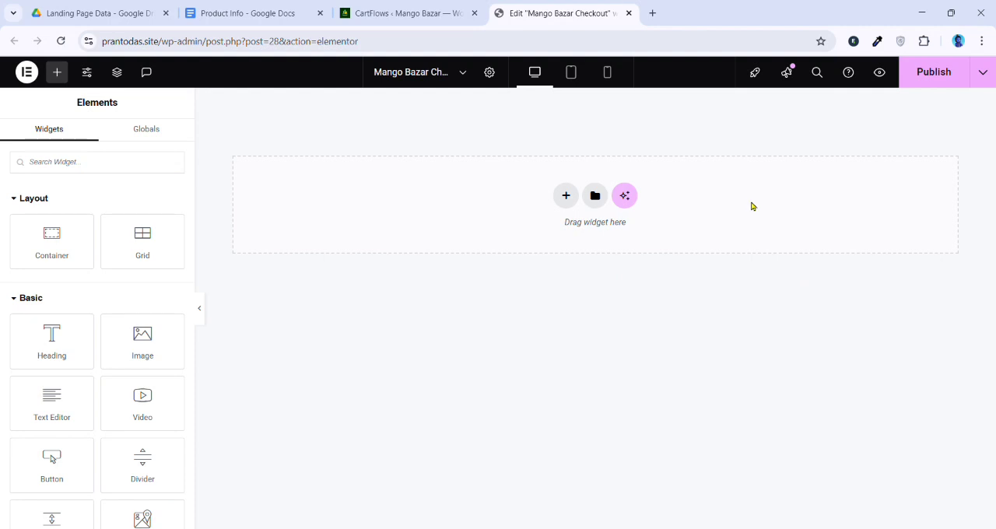
left_click(929, 91)
Open the live Mango Bazar site in a new tab and compare its homepage with the checkout page in the editor
left_click(428, 6)
mouse_move(58, 76)
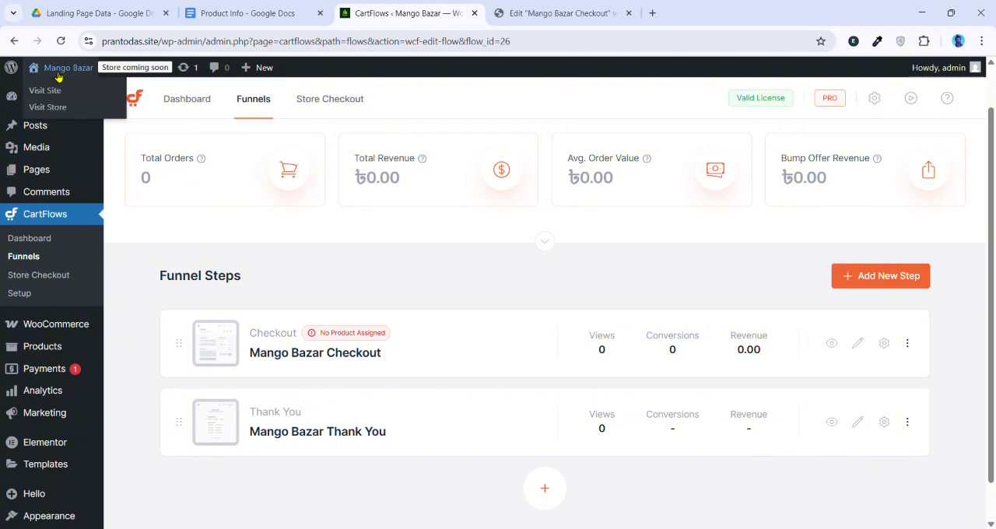
left_click(118, 92, "ctrl")
left_click(724, 5)
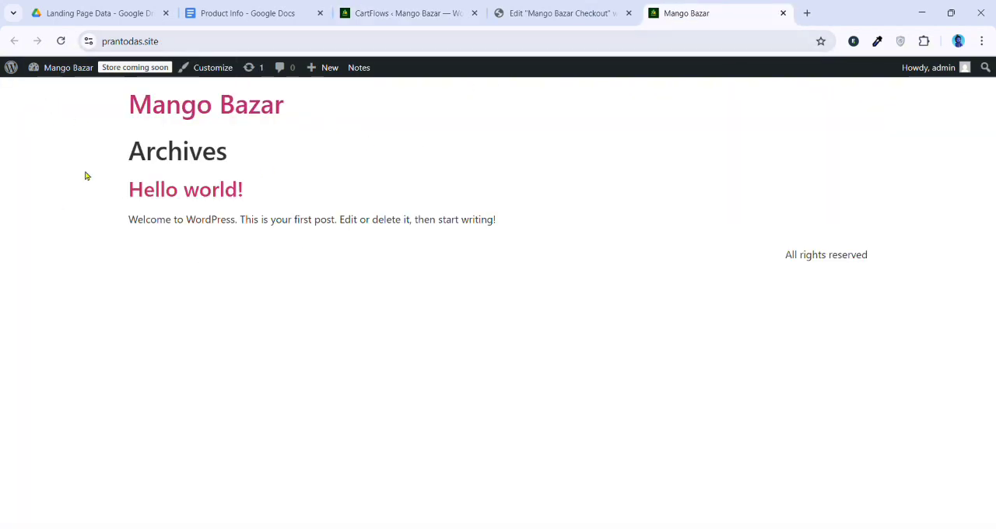
left_click_drag(53, 119, 299, 210)
left_click(478, 192)
left_click(535, 7)
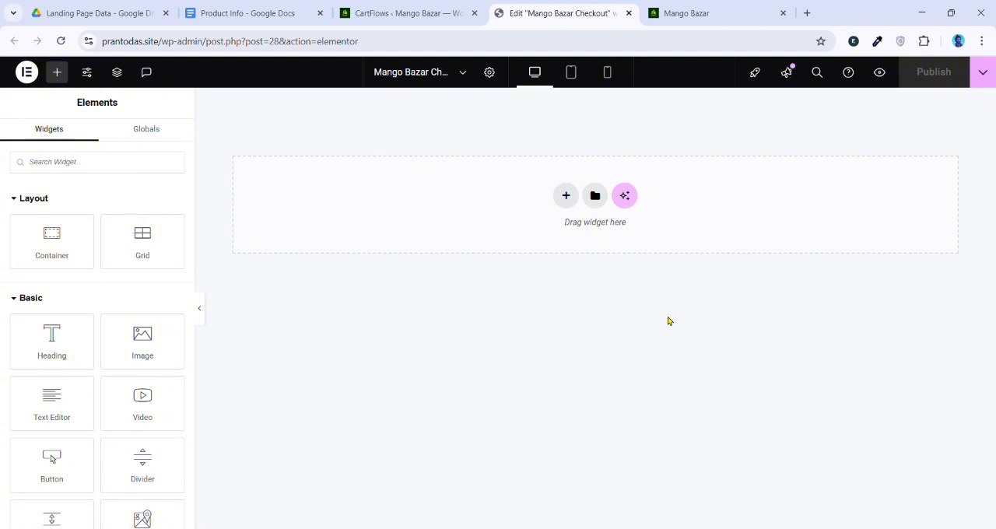
left_click(724, 5)
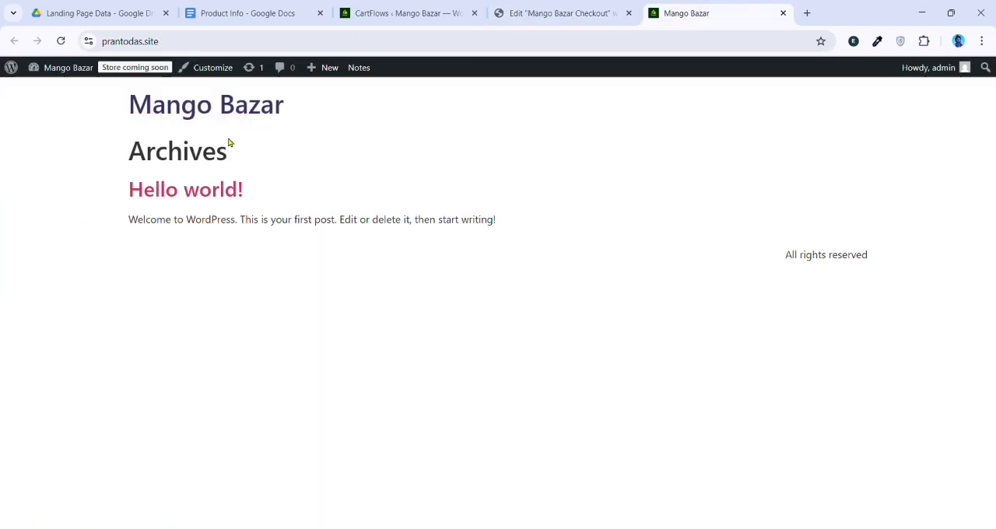
left_click(623, 5)
left_click(701, 13)
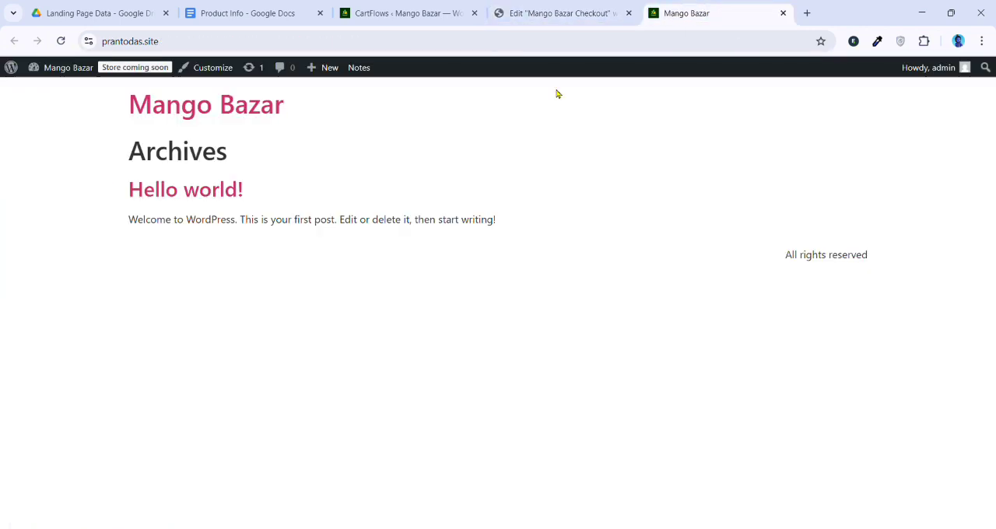
In the WordPress Reading settings, make the static page Mango Bazar Checkout (#28 - CartFlows) the homepage and save the changes
left_click(11, 68)
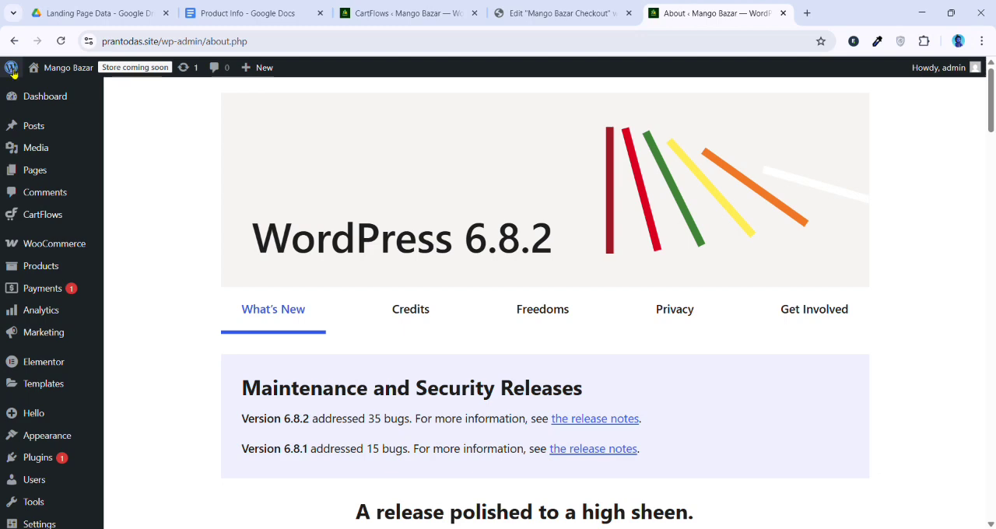
scroll(7, 303, "down", 4)
mouse_move(7, 304)
mouse_move(39, 490)
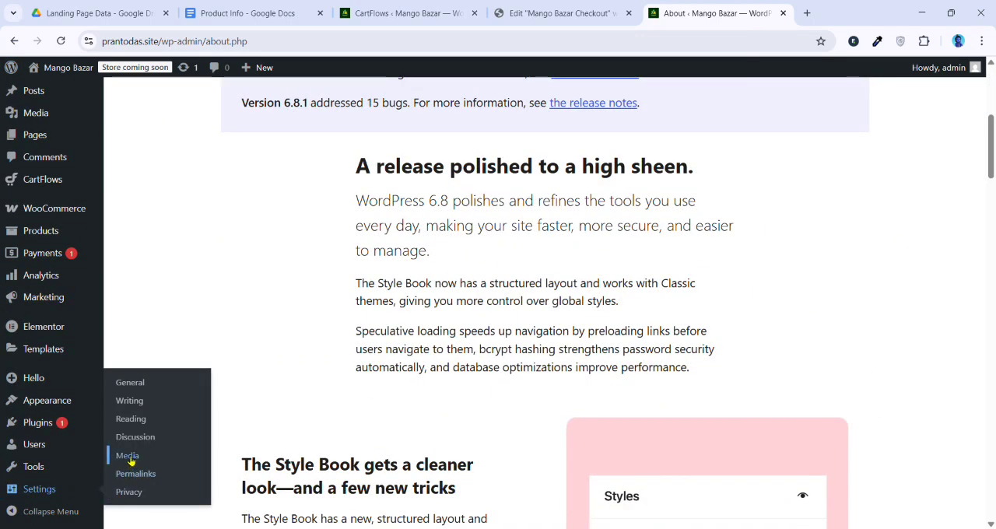
left_click(134, 427)
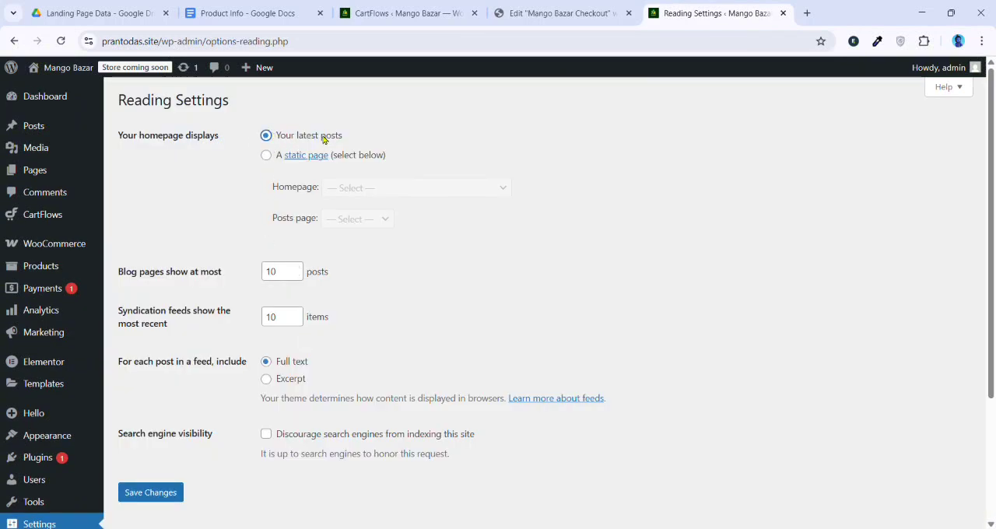
left_click(267, 156)
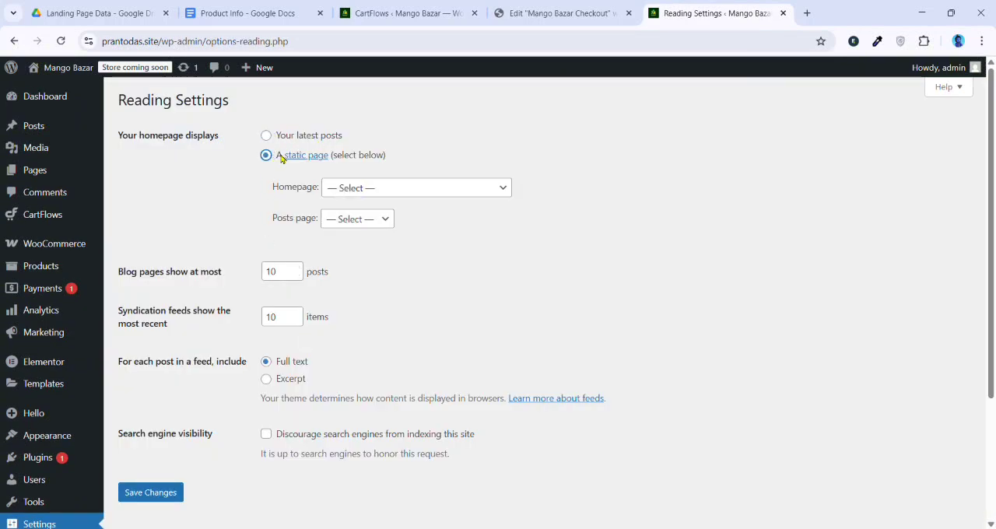
left_click(362, 188)
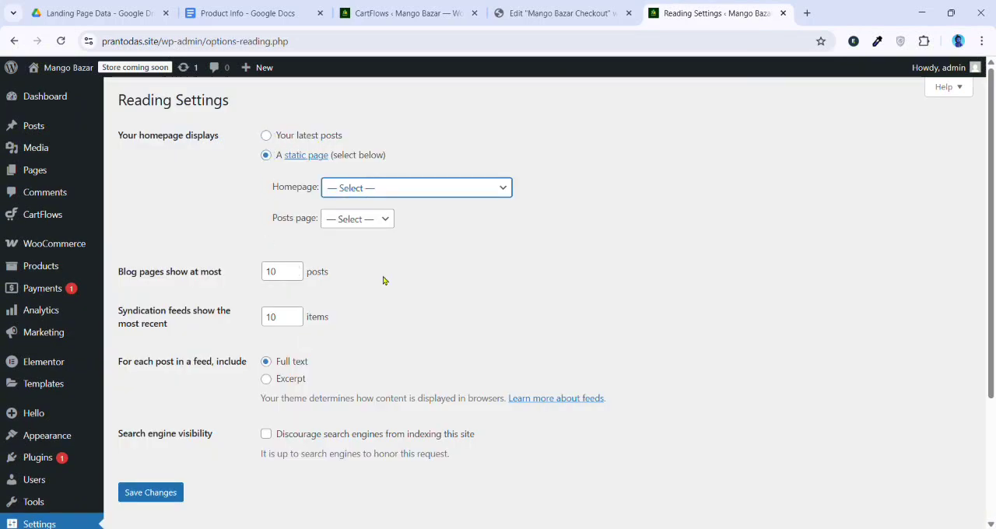
left_click(413, 315)
left_click(179, 491)
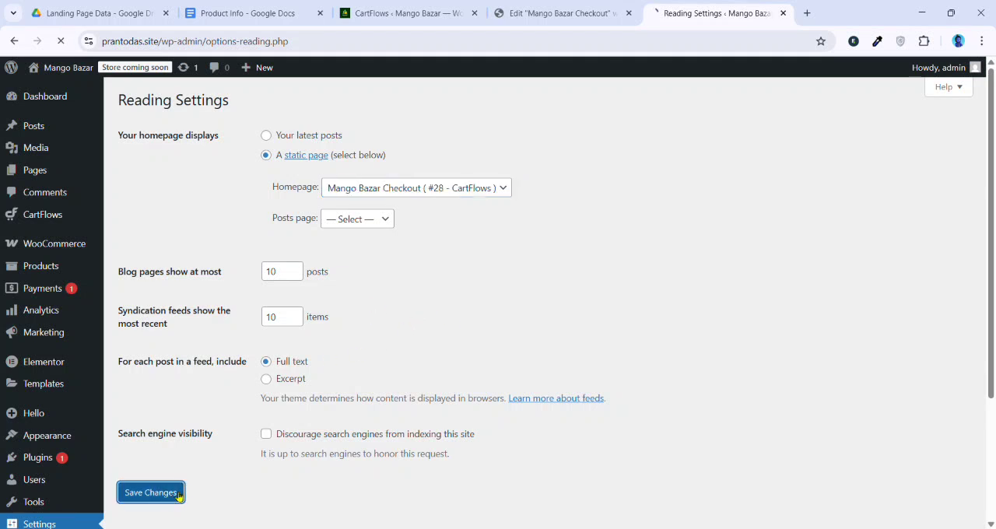
Visit the live site to check its homepage against the editor, and return to the WordPress admin
left_click(65, 71)
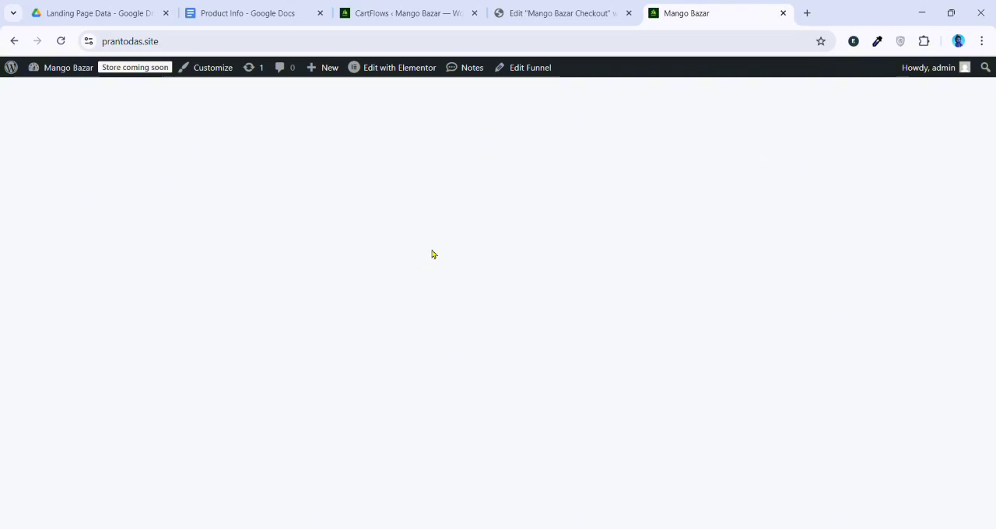
left_click(516, 11)
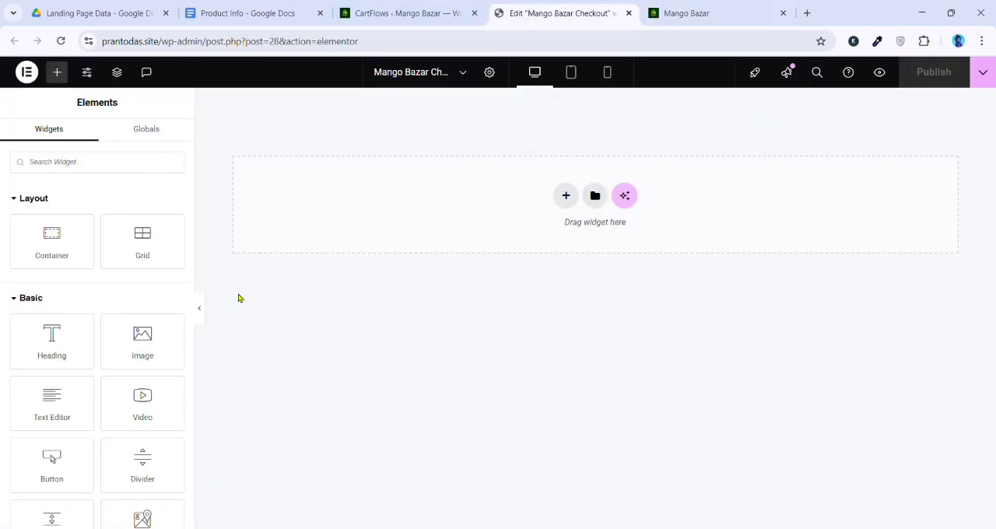
left_click(720, 11)
mouse_move(11, 67)
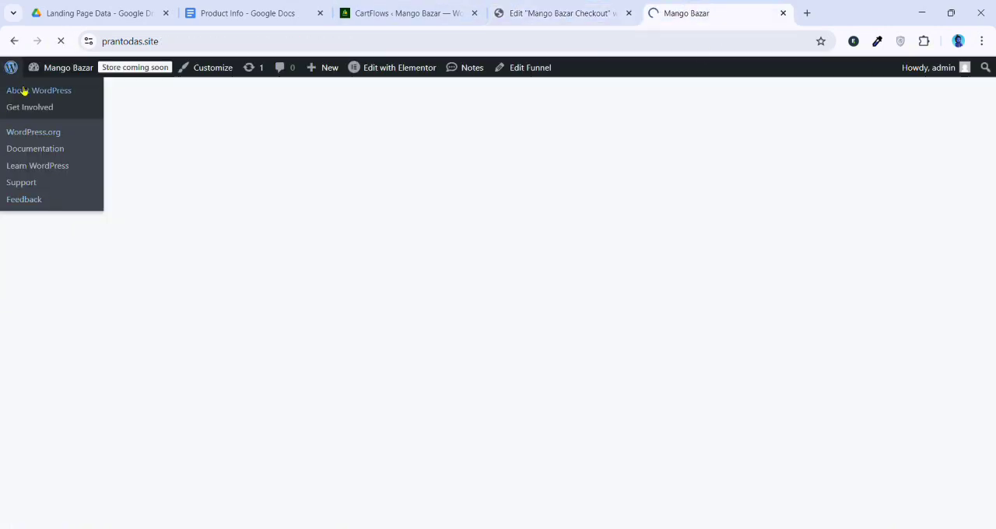
left_click(27, 91)
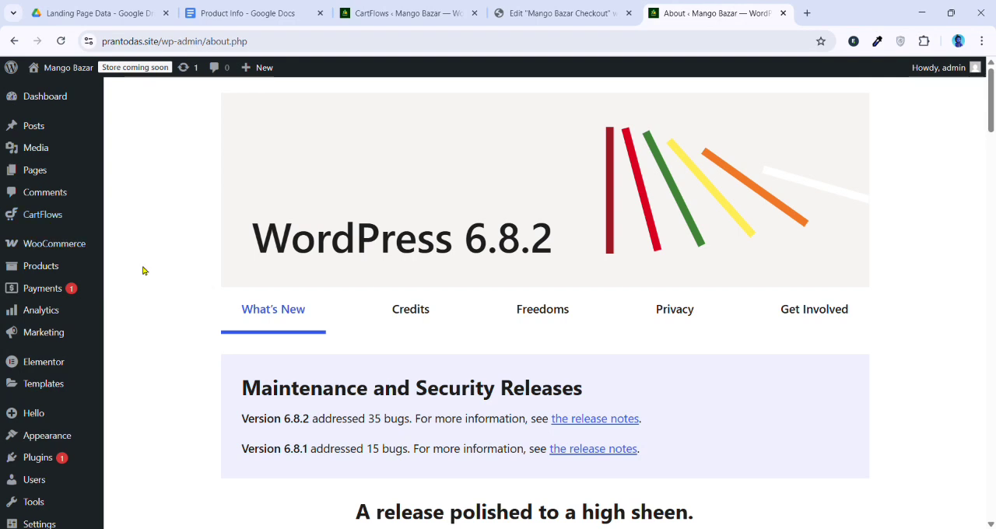
Return to the Elementor editor and add a single-column Flexbox container to the empty checkout page
left_click(546, 6)
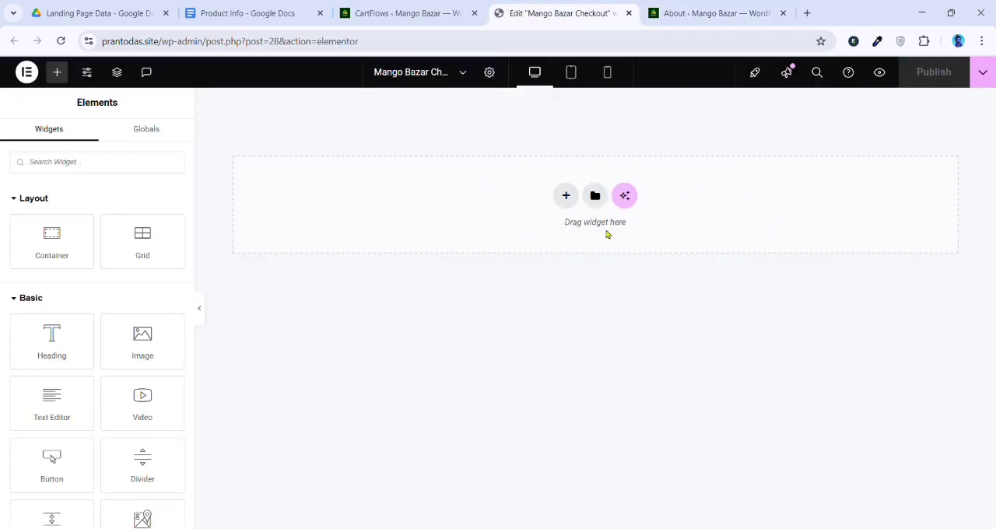
left_click(565, 195)
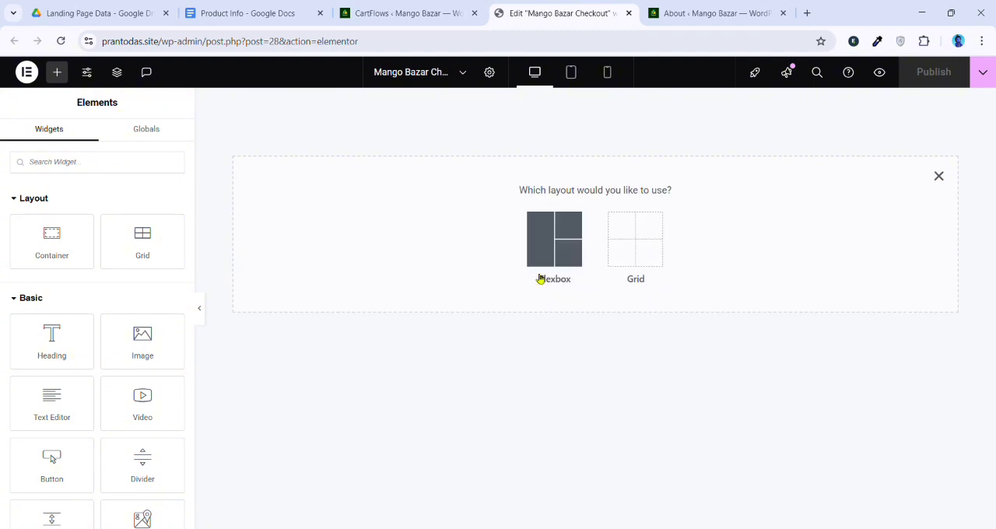
left_click(549, 243)
left_click(435, 233)
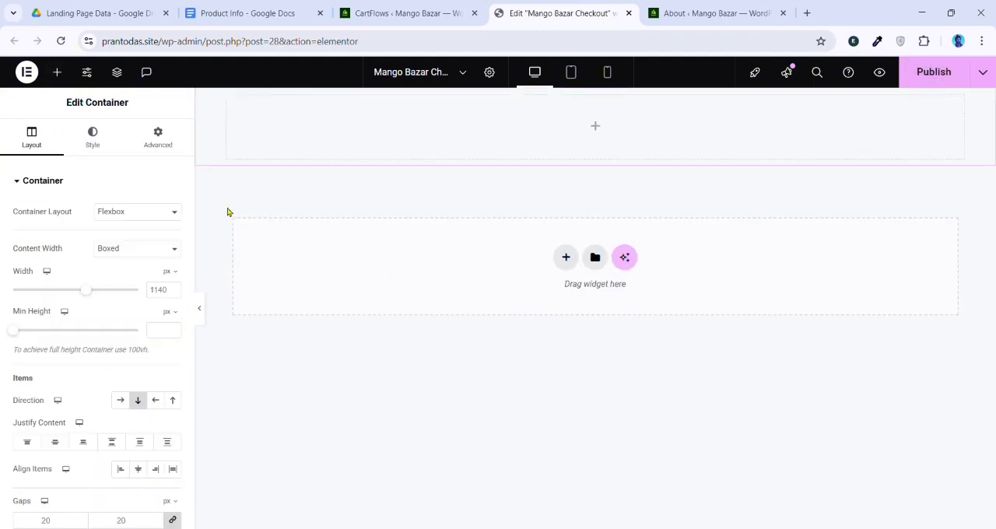
Unlink the container's padding values and set the top and bottom padding to 100 px
left_click(160, 137)
left_click(173, 277)
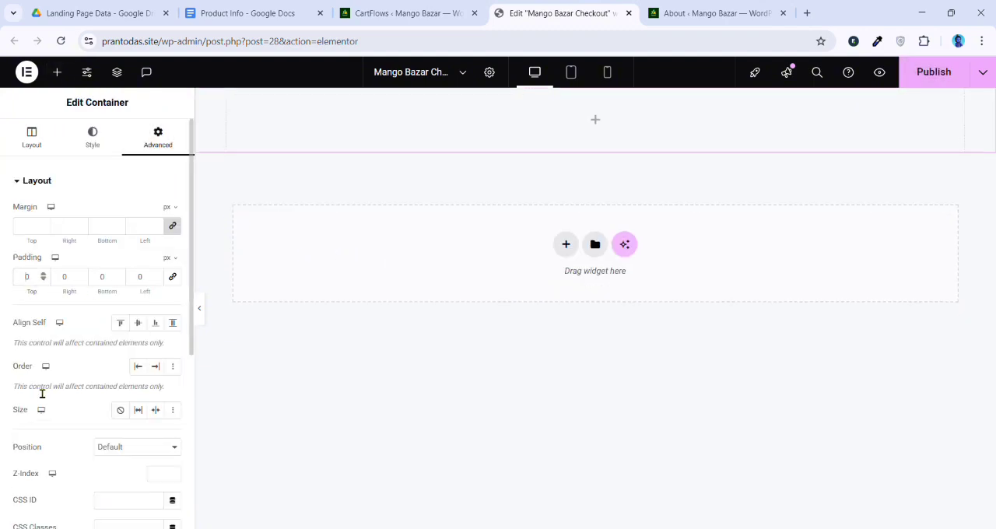
type("100")
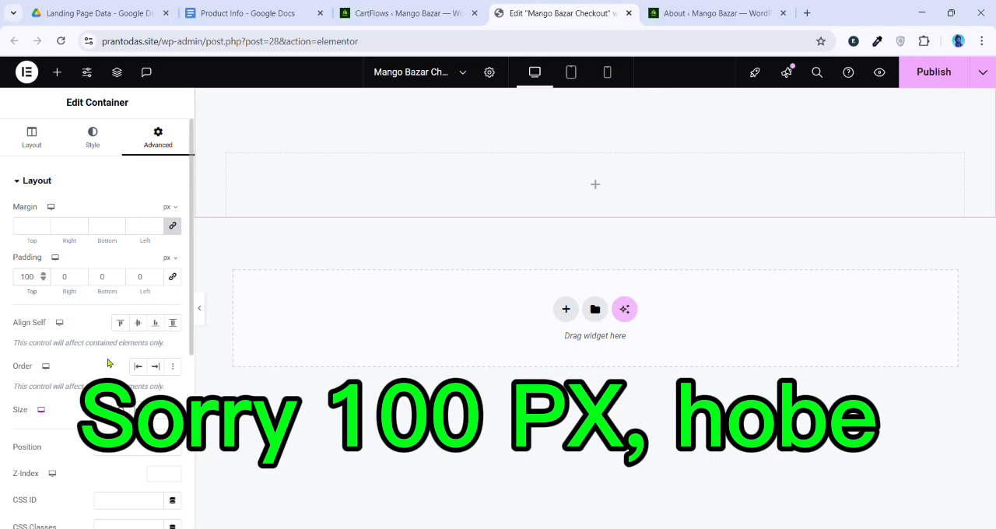
left_click(109, 277)
type("100")
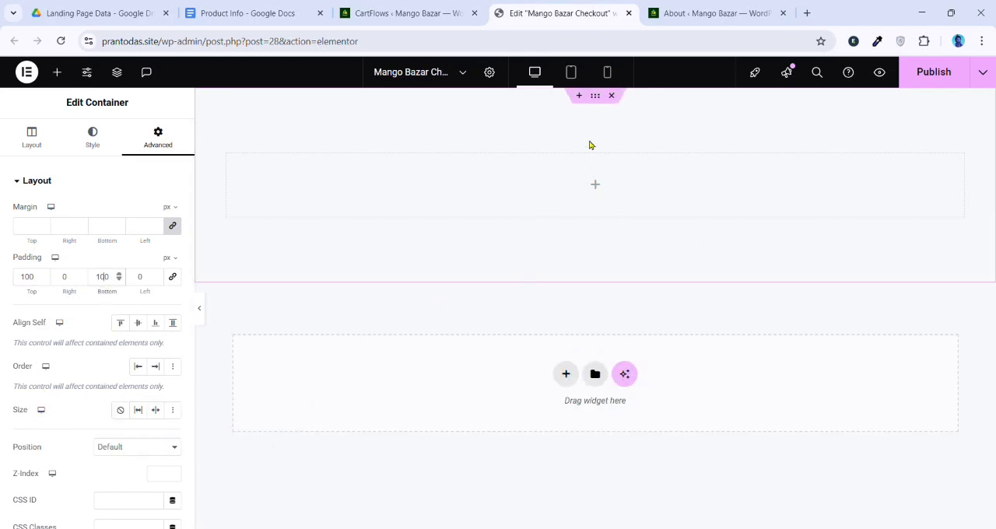
left_click(100, 144)
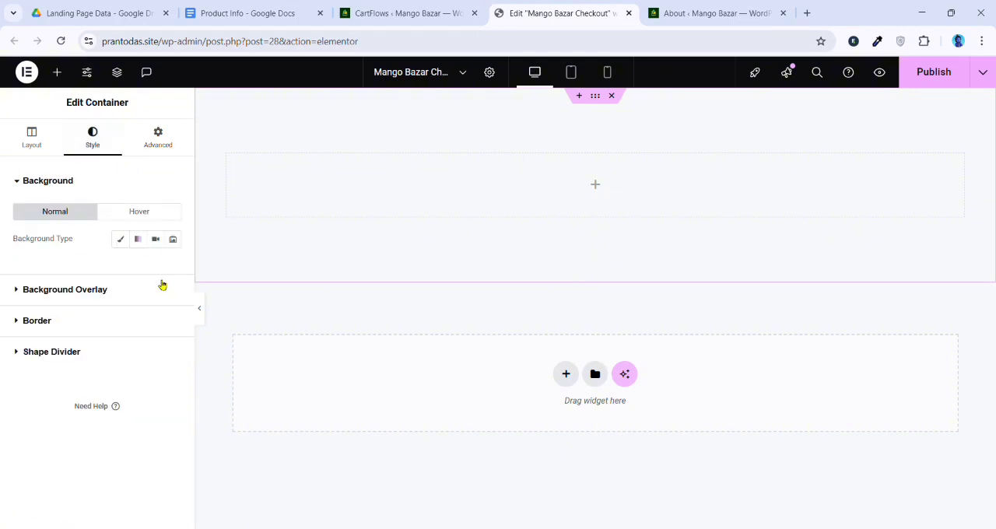
left_click(125, 244)
left_click(155, 266)
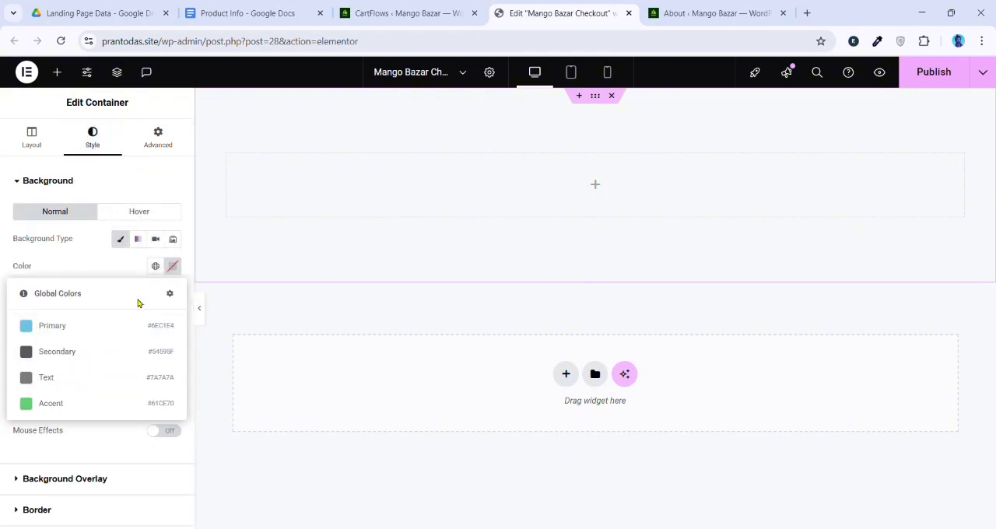
left_click(154, 269)
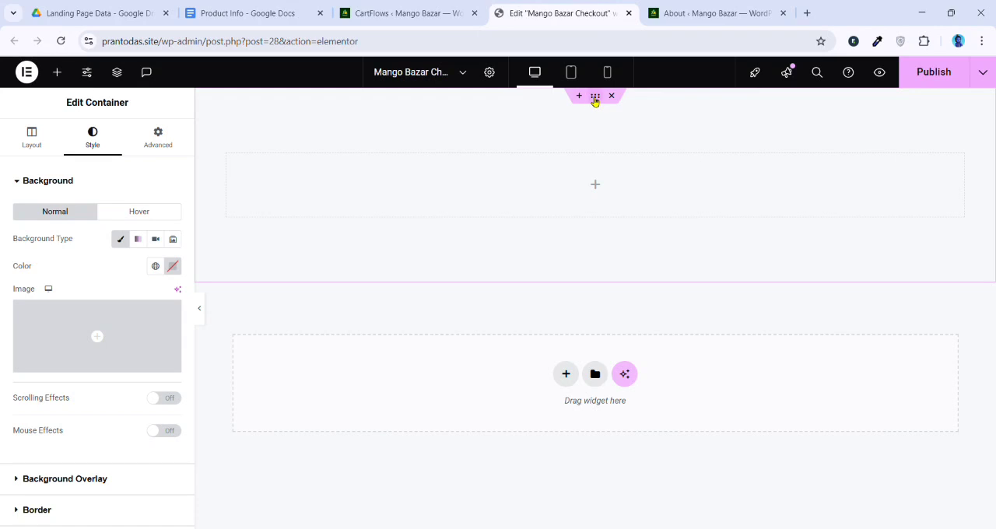
left_click(35, 136)
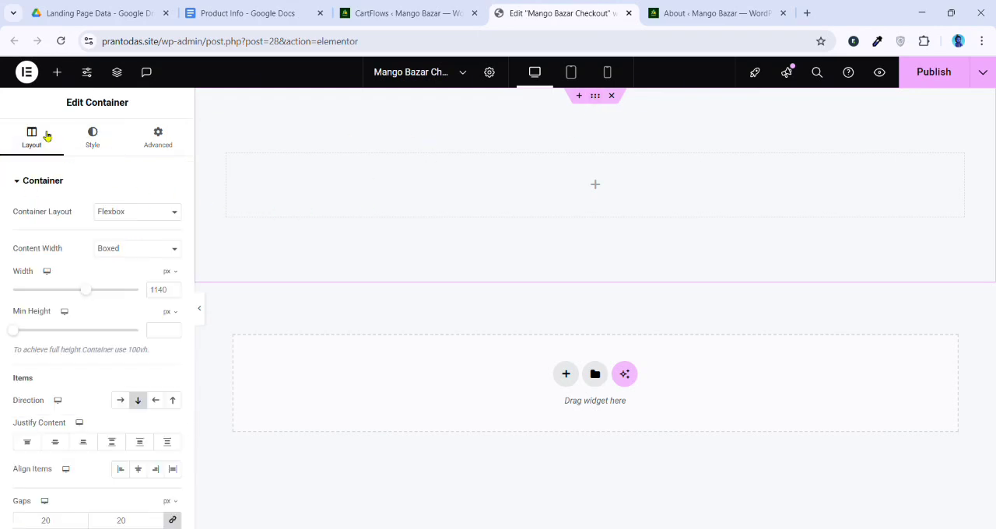
left_click(107, 141)
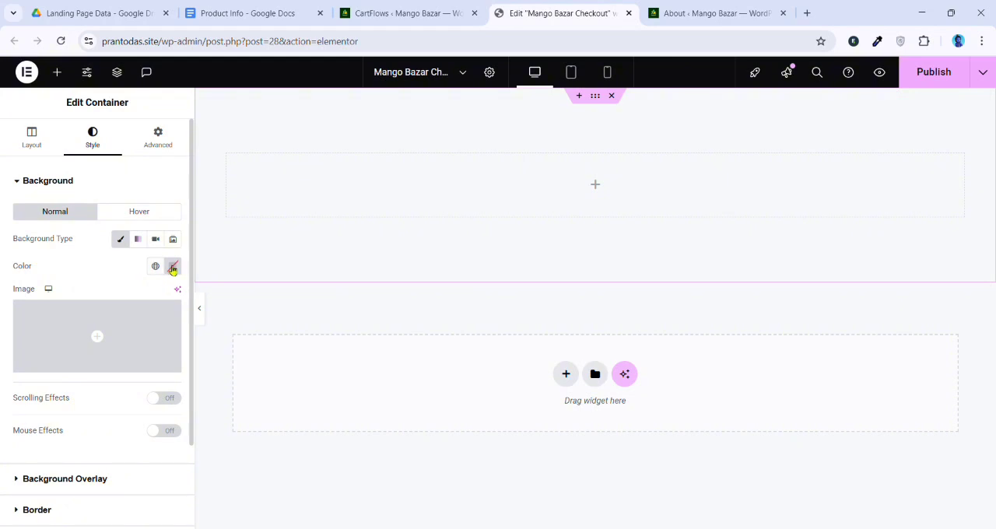
left_click_drag(5, 275, 42, 274)
left_click(68, 265)
left_click(128, 239)
left_click(129, 239)
left_click(129, 239)
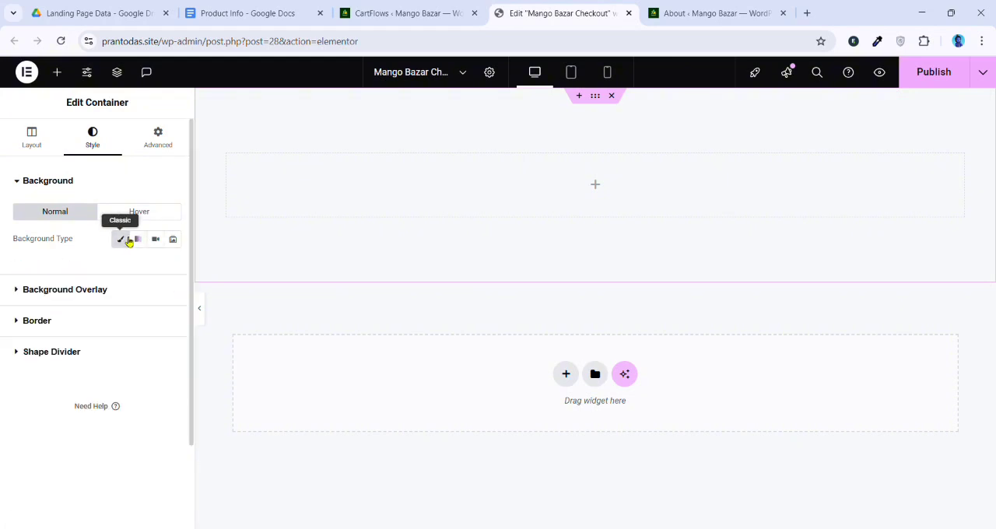
Give the container a classic background in dark blue #040091 and dismiss the Global Colors tip
left_click(126, 241)
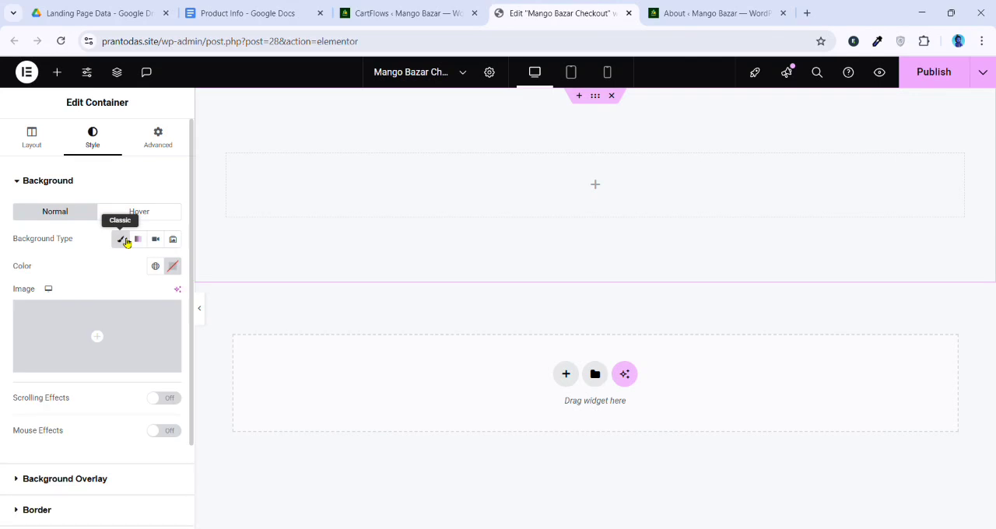
left_click(172, 266)
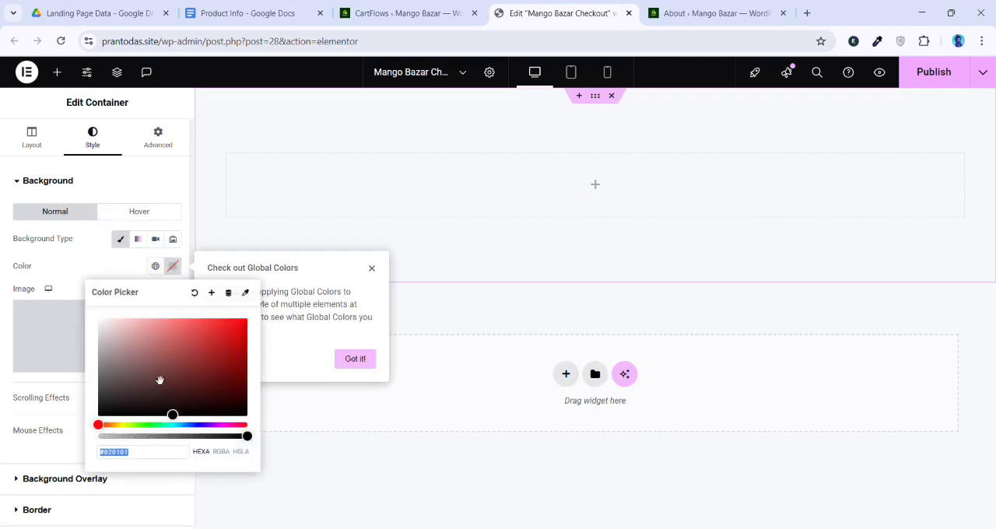
left_click(206, 427)
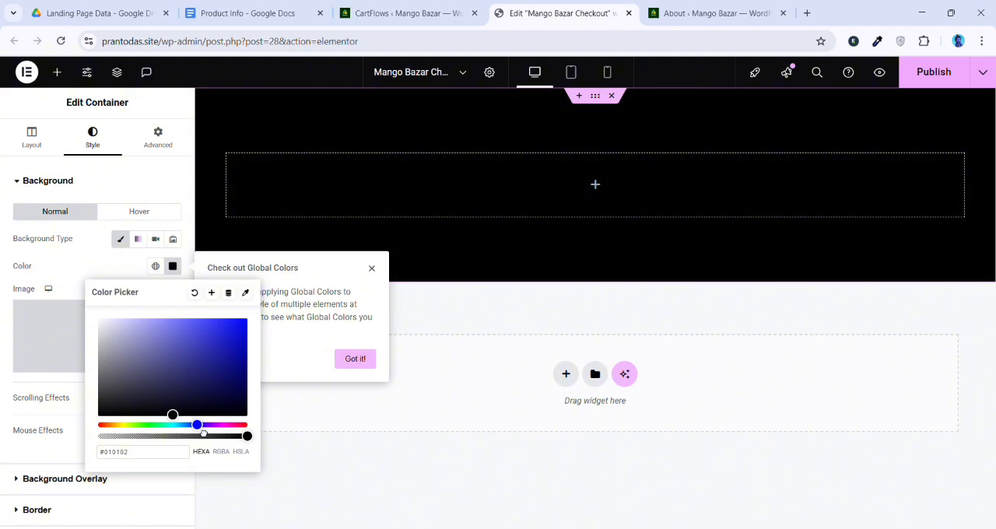
left_click_drag(208, 433, 259, 369)
mouse_move(256, 359)
left_mouse_down()
mouse_move(245, 366)
mouse_move(258, 364)
left_mouse_up()
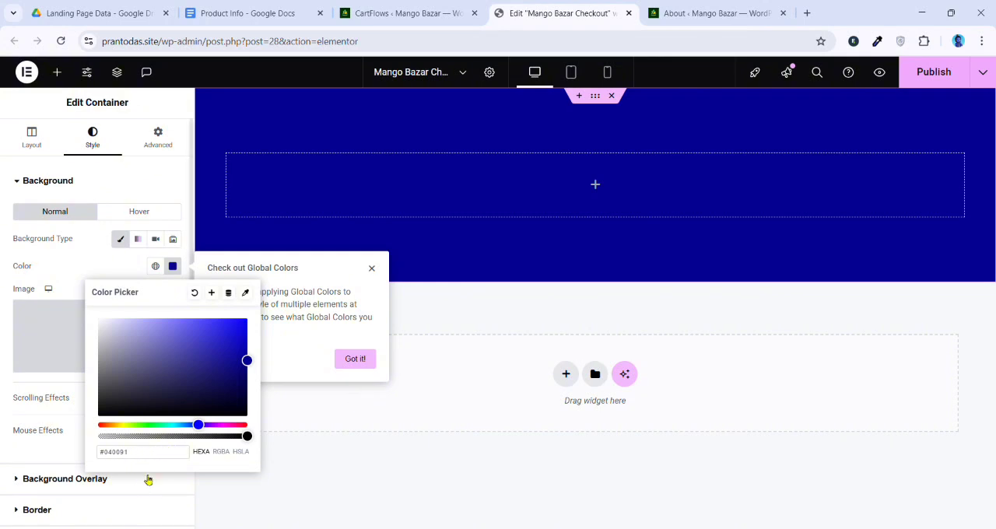
left_click(373, 267)
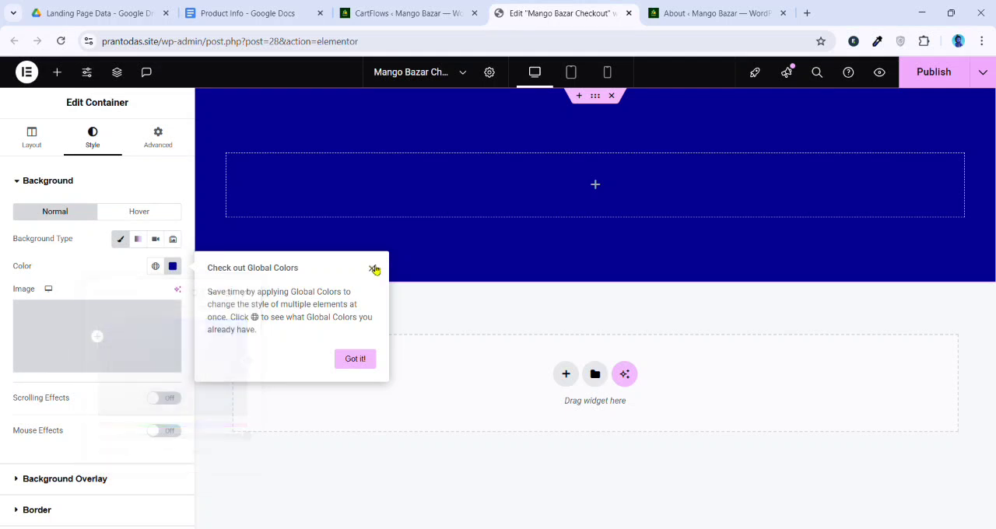
left_click(348, 363)
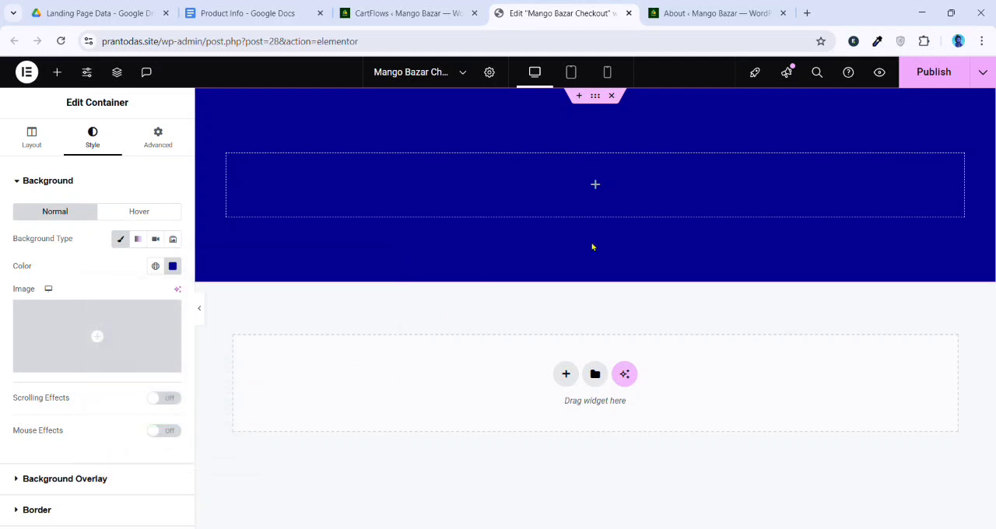
Add an Image widget inside the container and choose the green Mango Bazaar logo from the media library
left_click(597, 184)
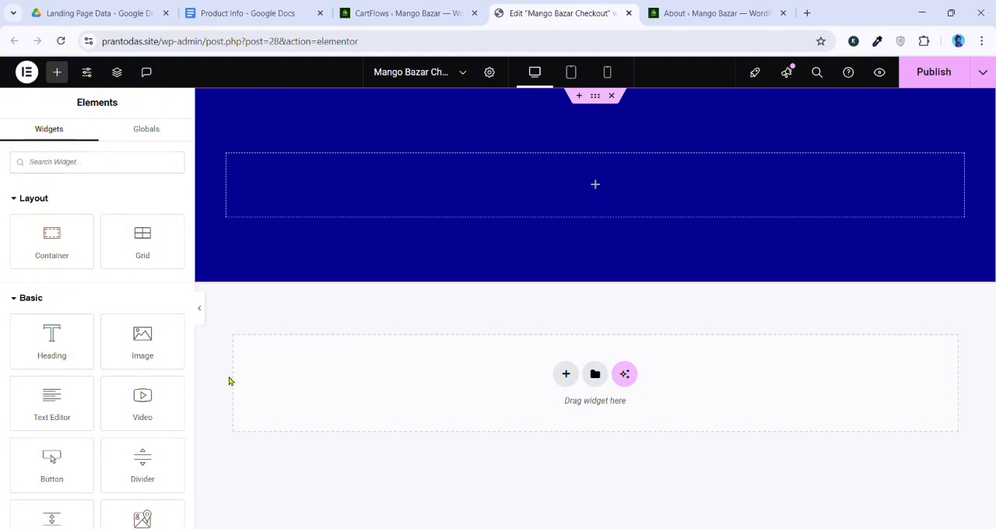
left_click_drag(145, 351, 569, 195)
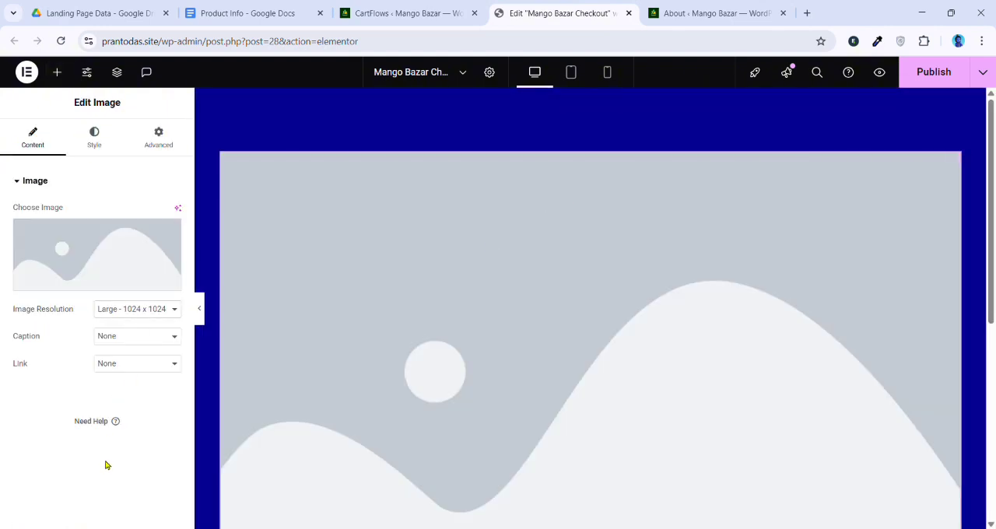
left_click(115, 260)
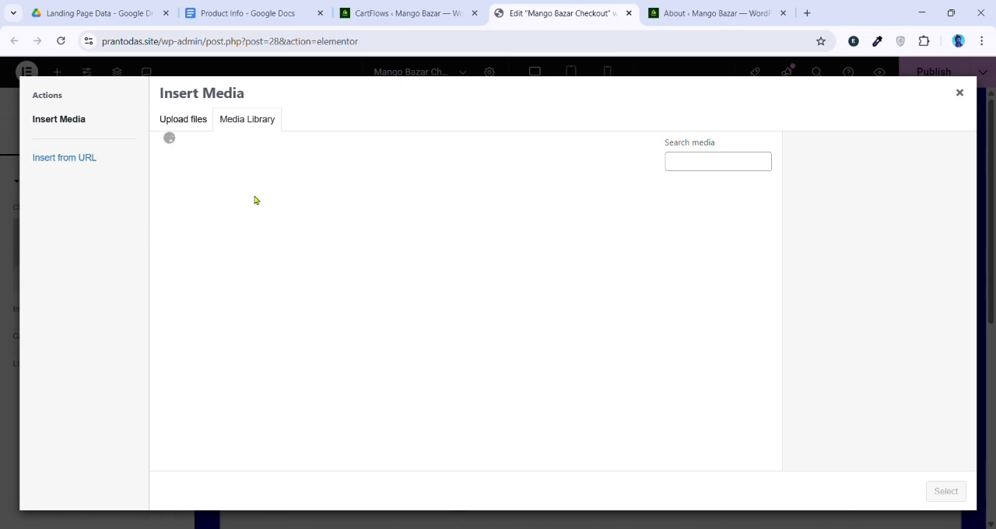
scroll(576, 405, "down", 15)
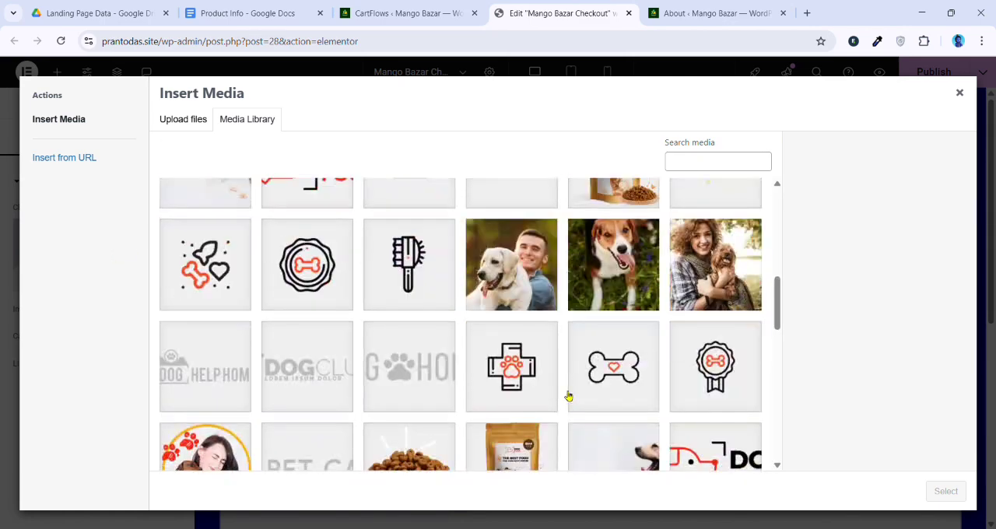
scroll(586, 387, "up", 5)
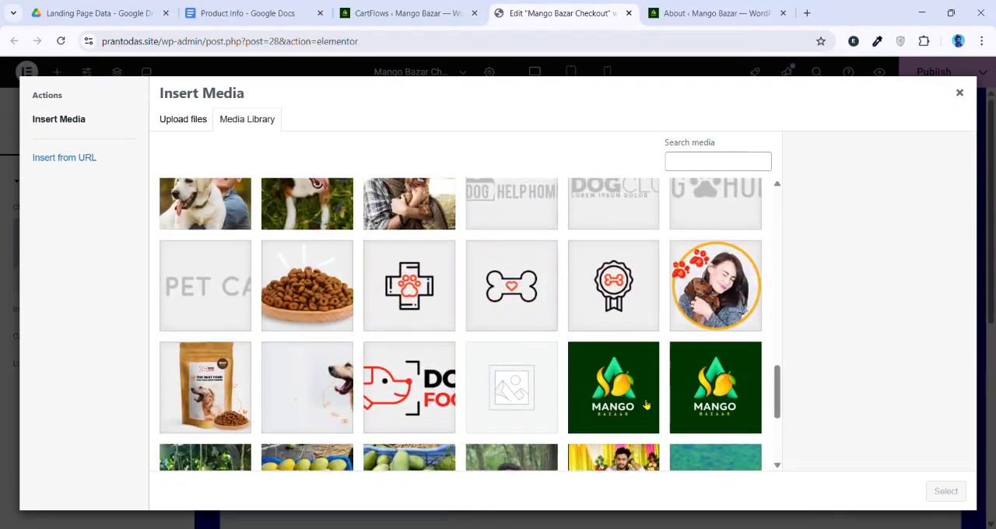
left_click(716, 382)
left_click(962, 491)
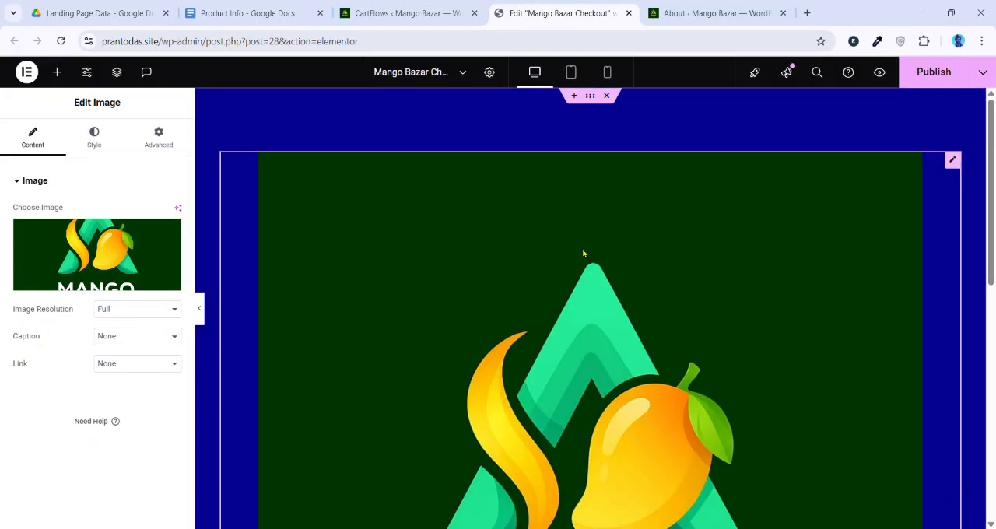
Set the logo image's width to 10% and round all its corners with a 117 px border radius
scroll(623, 311, "down", 3)
scroll(687, 414, "up", 2)
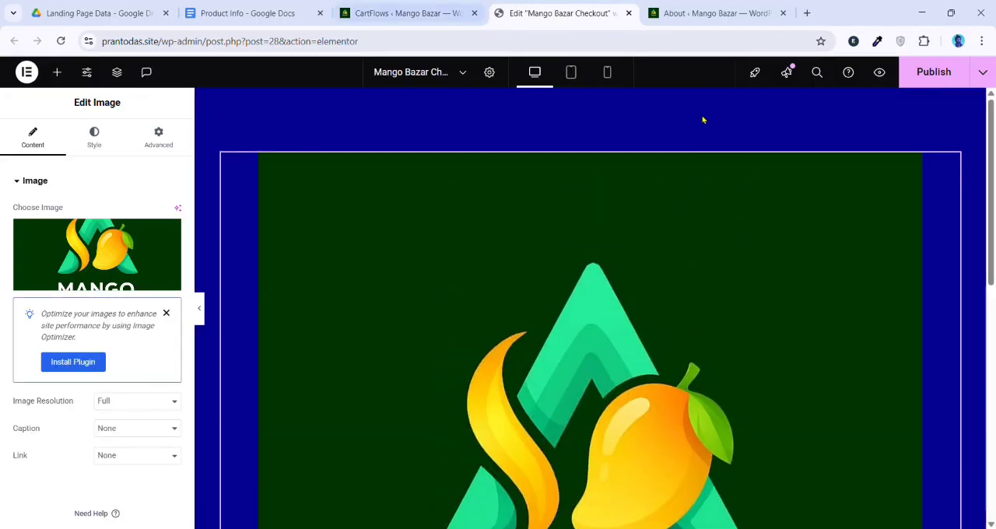
left_click(92, 138)
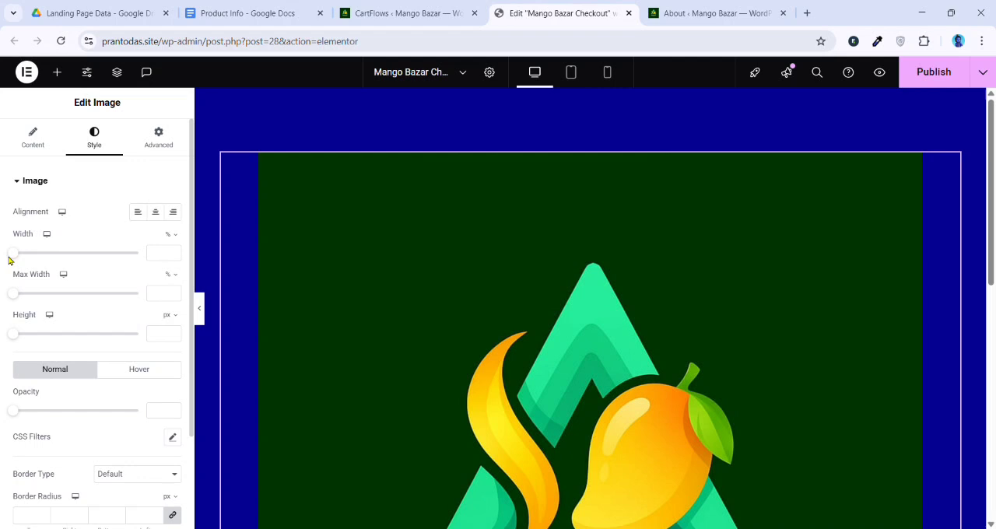
left_click_drag(11, 255, 21, 272)
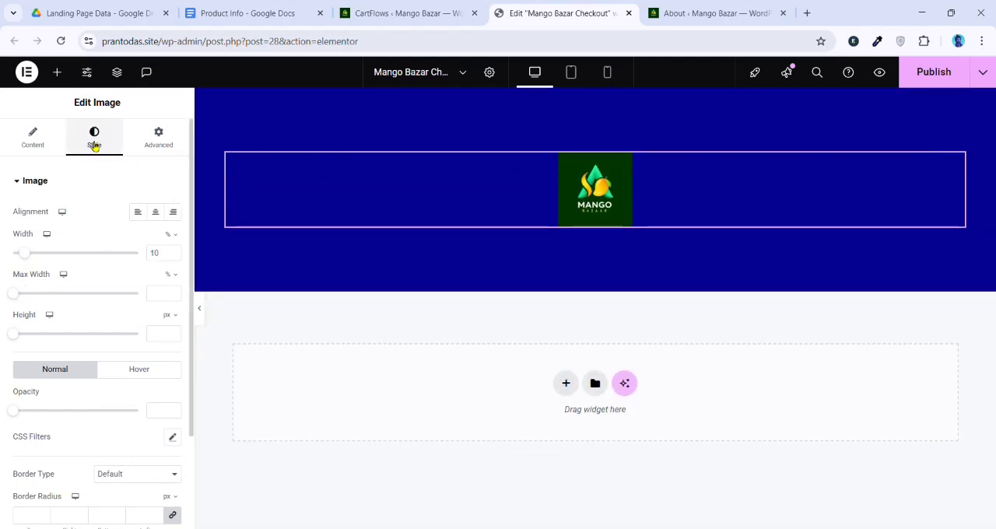
scroll(27, 410, "down", 2)
left_click_drag(28, 410, 105, 413)
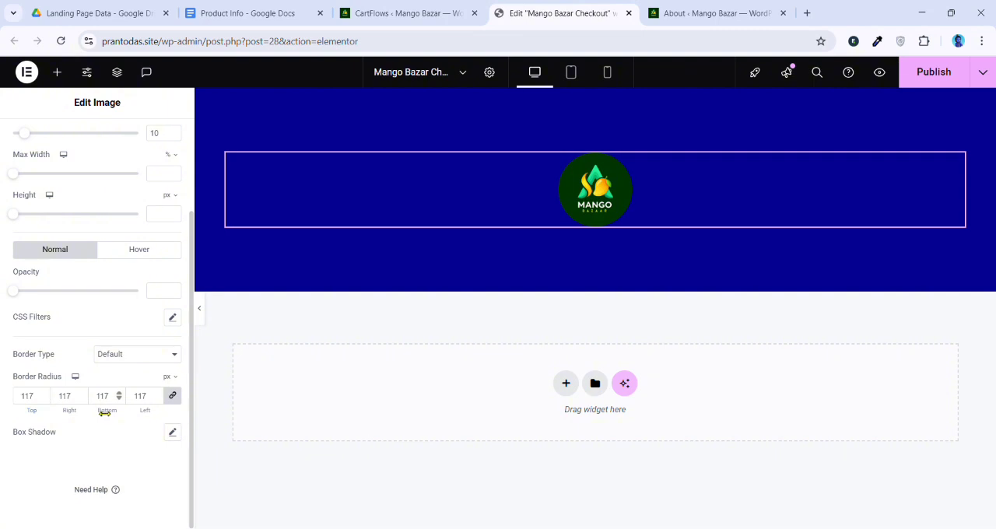
Change the logo container's background color to orange #FFA300
left_click(603, 98)
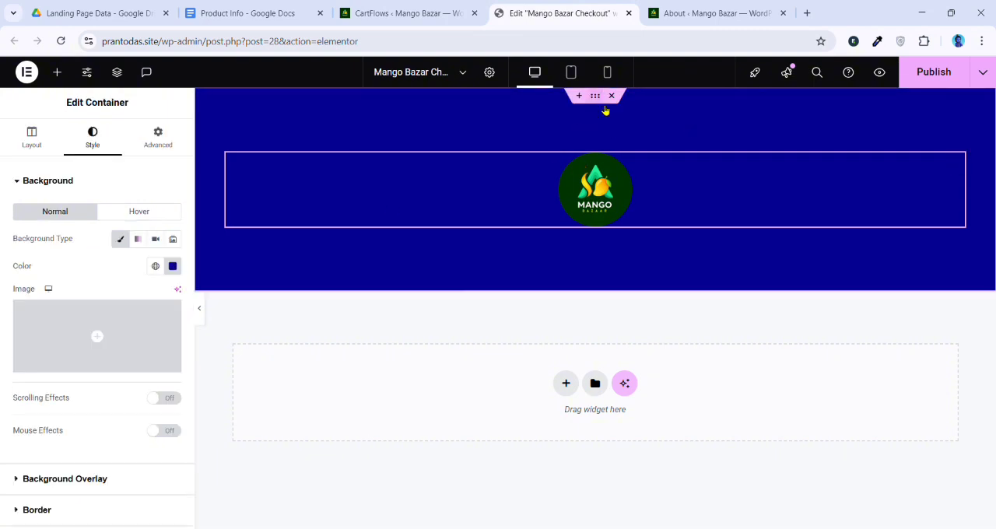
left_click(173, 267)
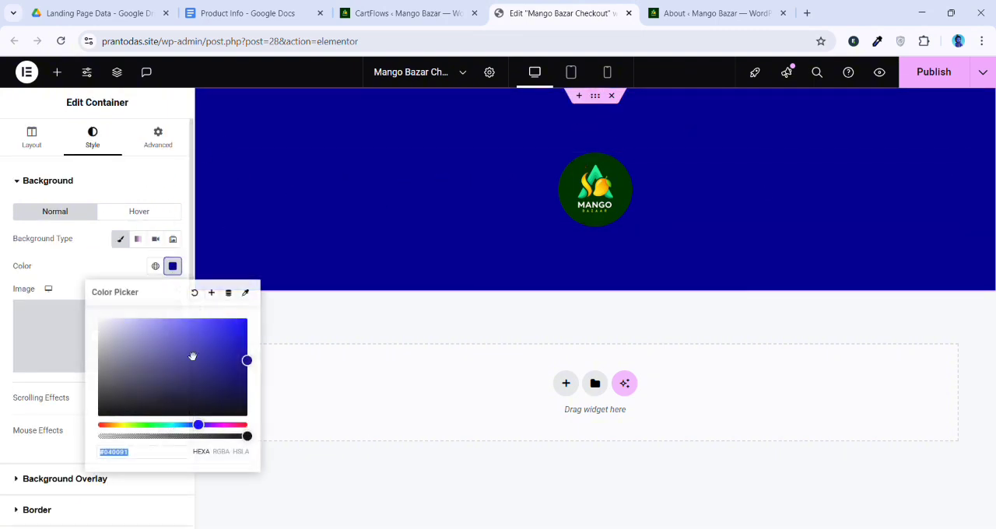
left_click_drag(206, 428, 158, 434)
left_click_drag(236, 379, 253, 315)
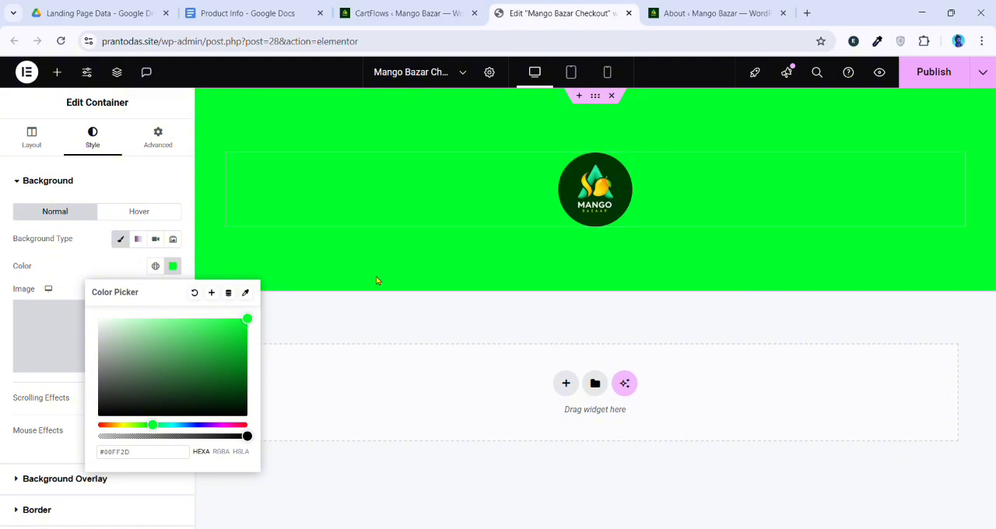
left_click(113, 425)
left_click_drag(113, 425, 99, 425)
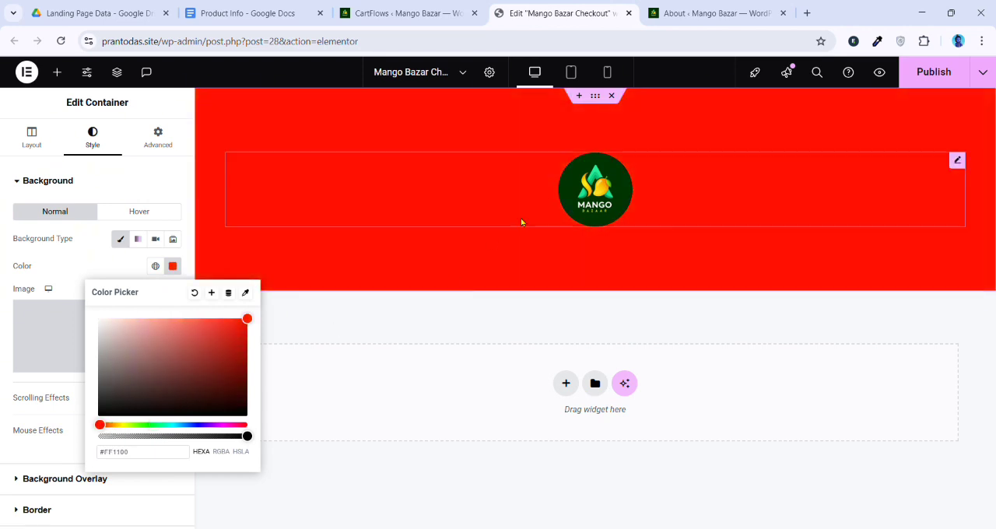
left_click(123, 426)
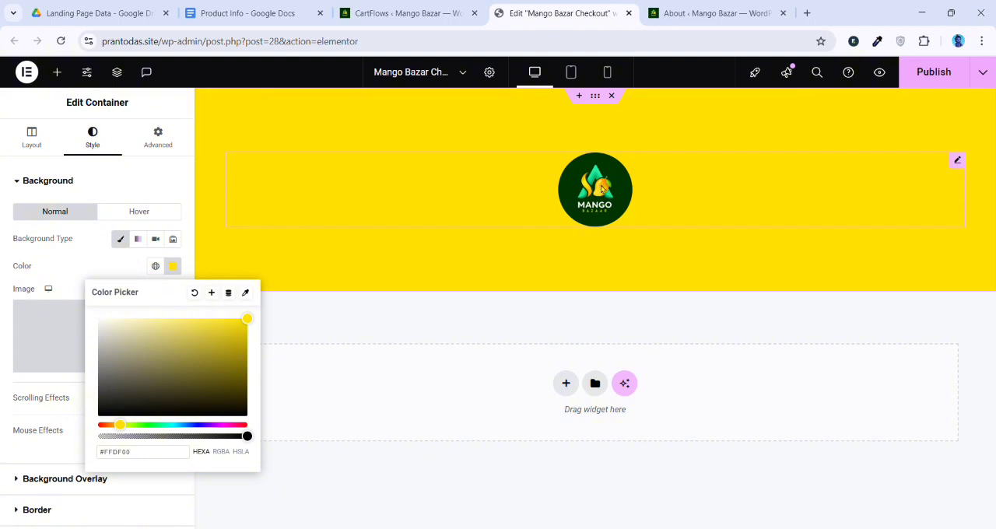
mouse_move(244, 356)
left_mouse_down()
mouse_move(253, 311)
mouse_move(144, 430)
mouse_move(253, 321)
left_mouse_up()
left_click(114, 426)
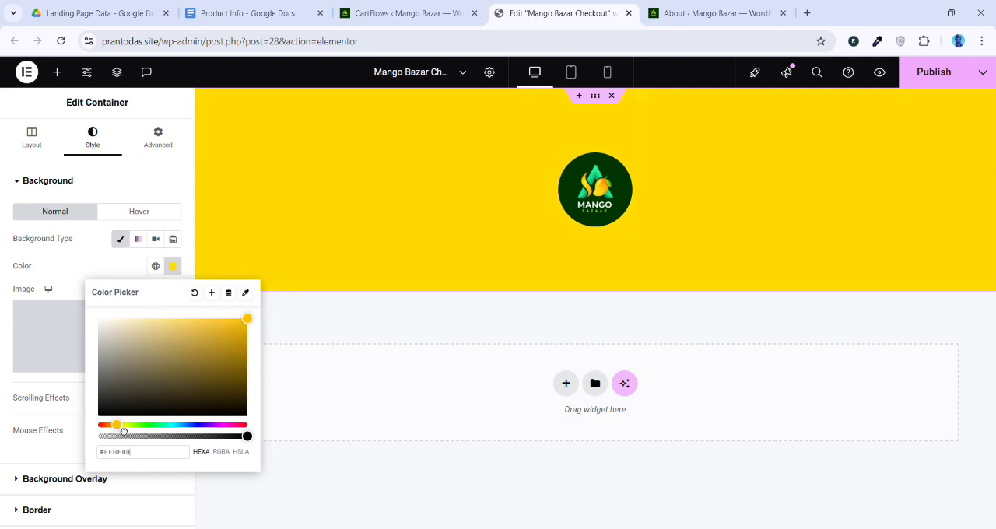
left_click_drag(121, 431, 121, 430)
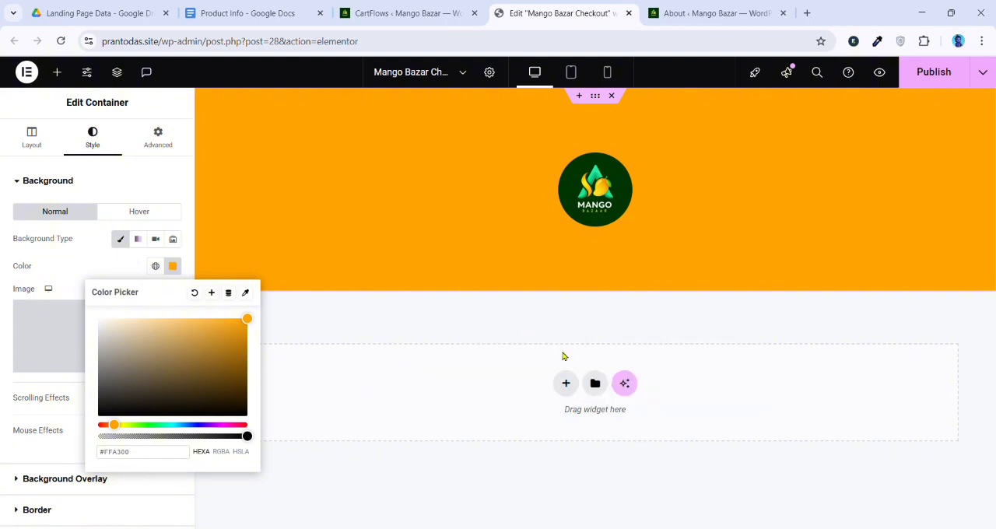
Link the logo image to a custom URL, using the site's own root address
left_click(561, 218)
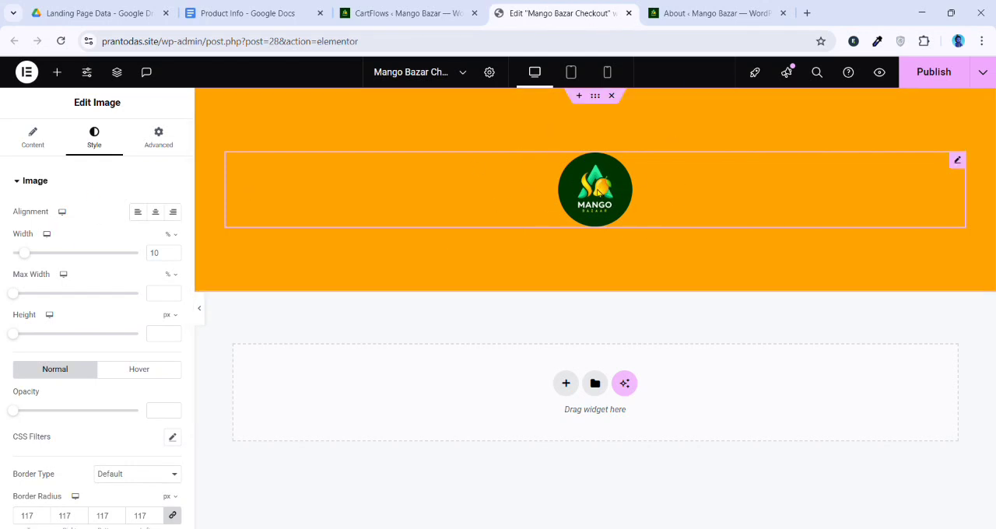
left_click(33, 138)
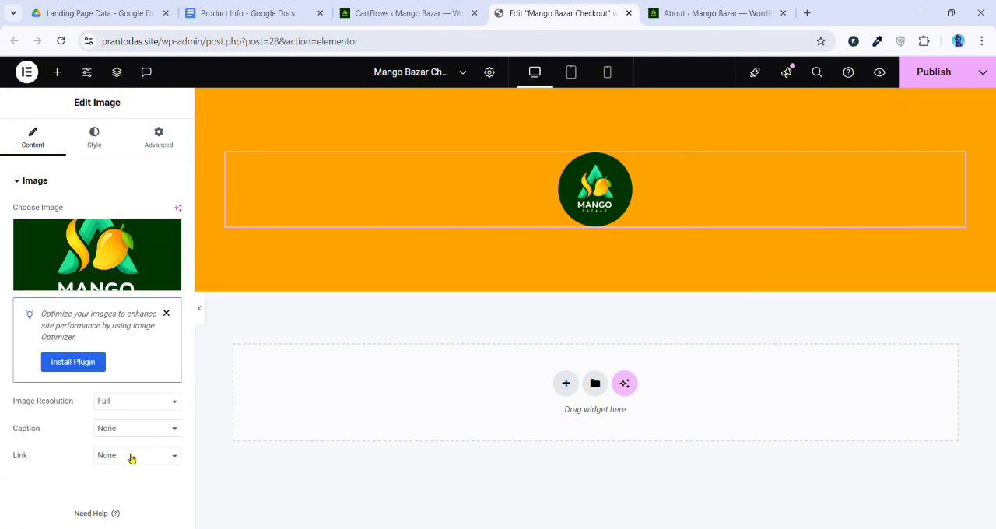
left_click(109, 506)
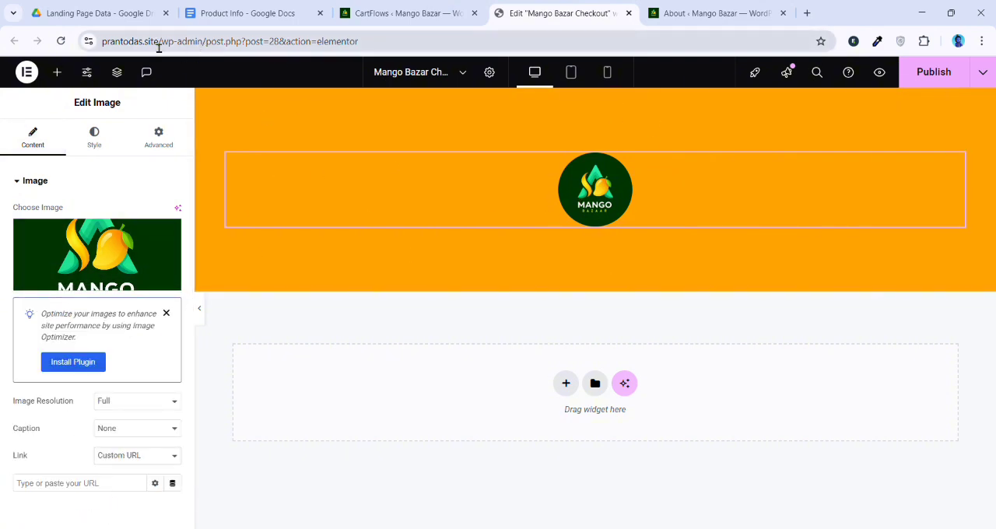
left_click_drag(170, 50, 78, 47)
key("ctrl+c")
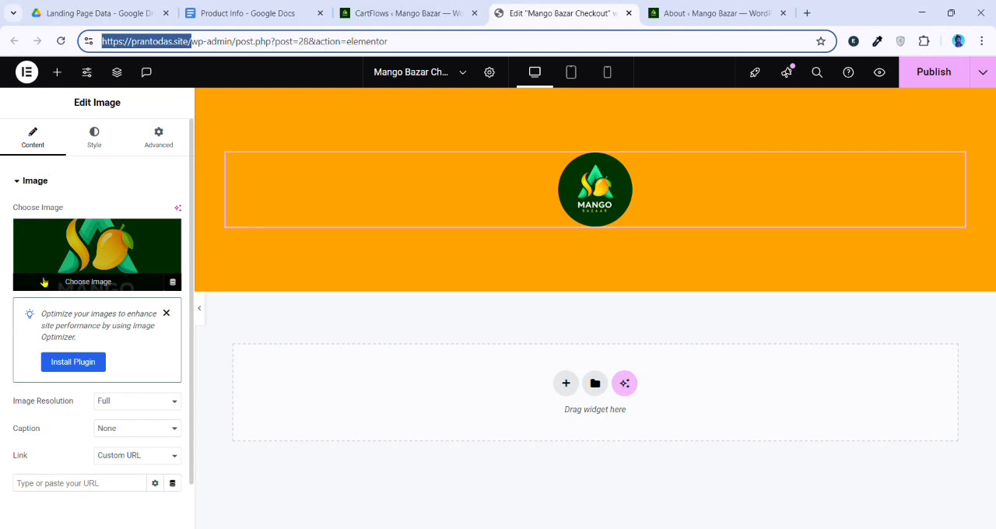
left_click(65, 490)
key("ctrl+v")
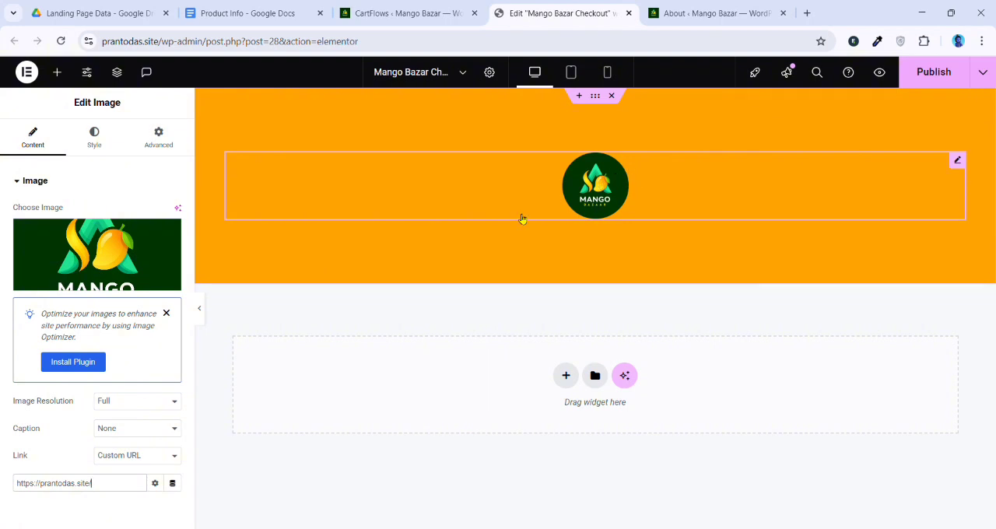
left_click(58, 71)
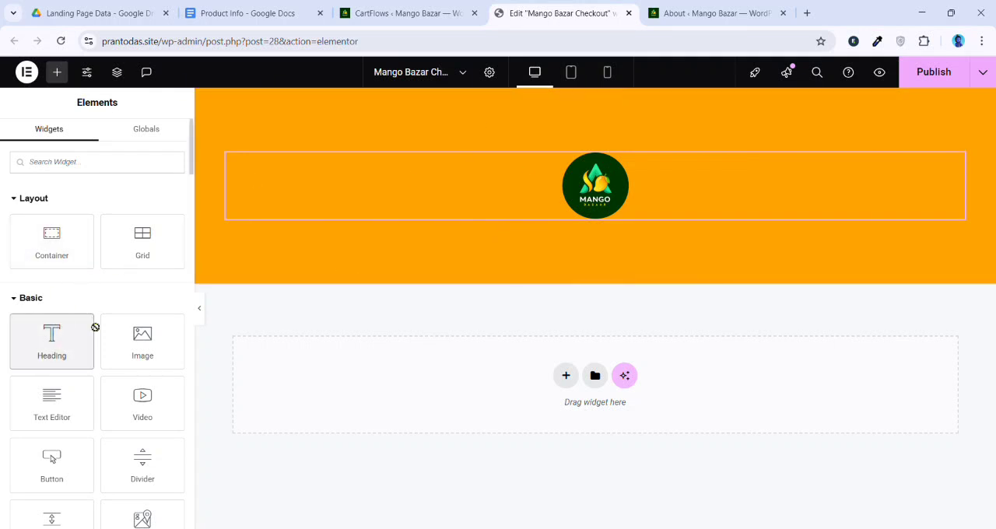
left_click_drag(52, 333, 615, 226)
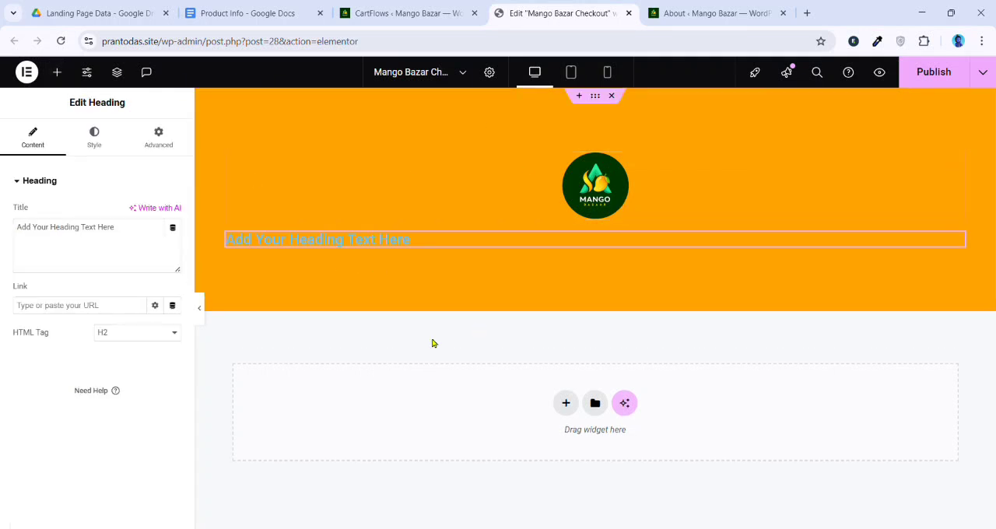
left_click(100, 139)
left_click(175, 250)
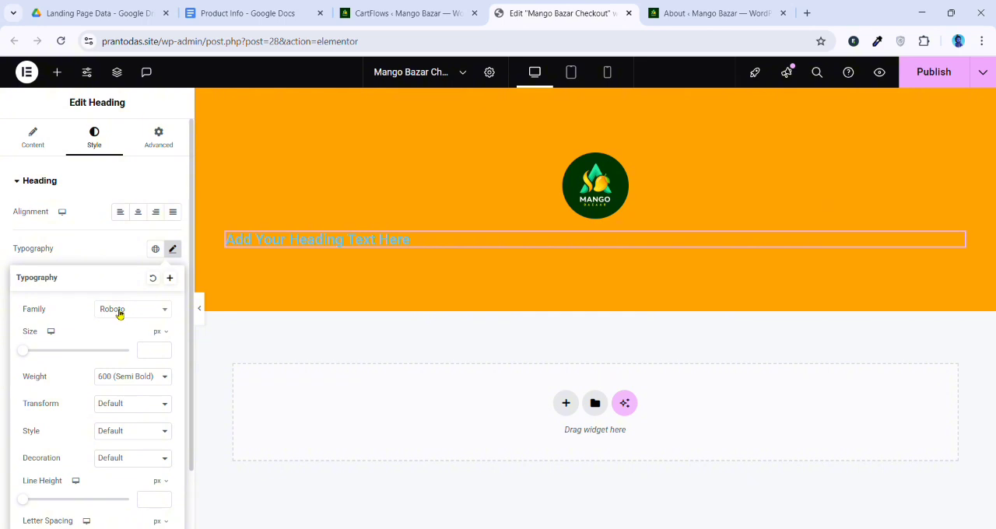
right_click(455, 239)
left_click(493, 514)
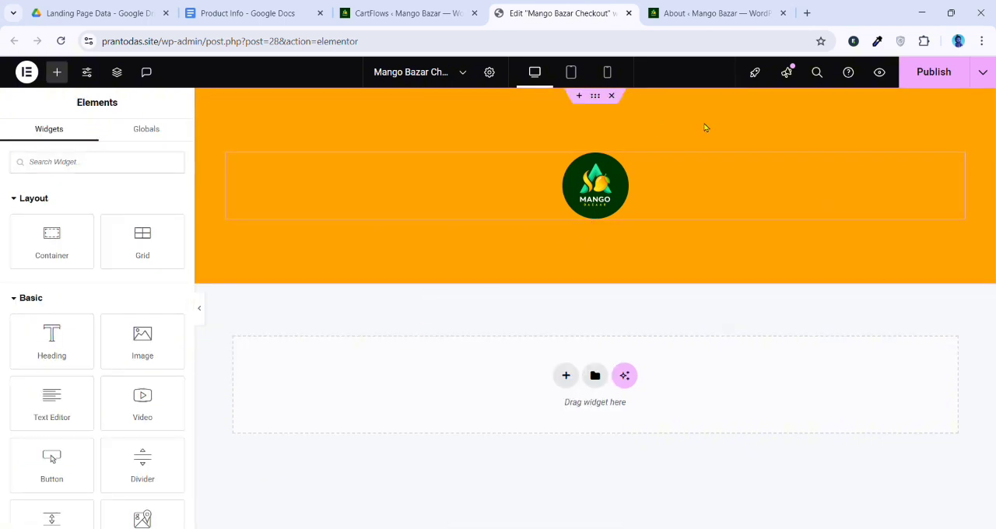
Open the Global Fonts section of the site settings
left_click(89, 76)
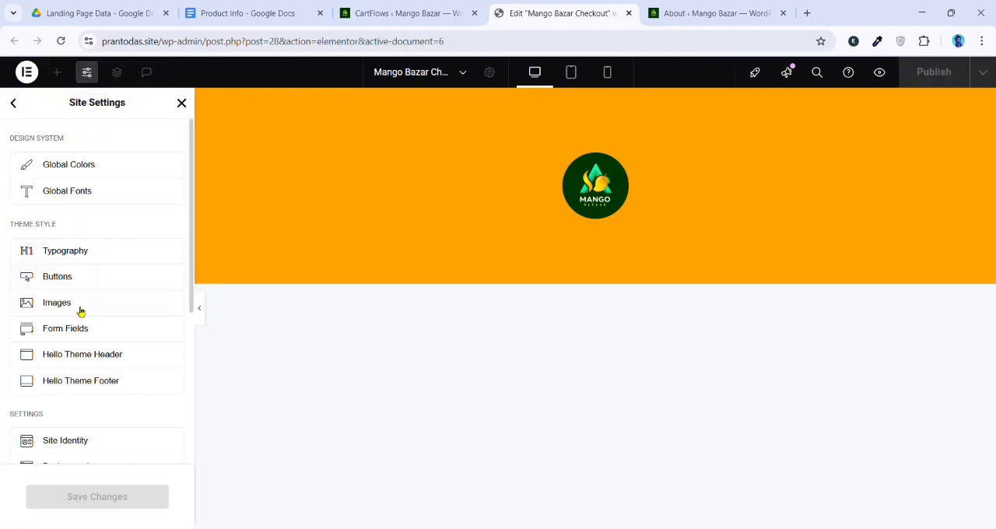
left_click(89, 194)
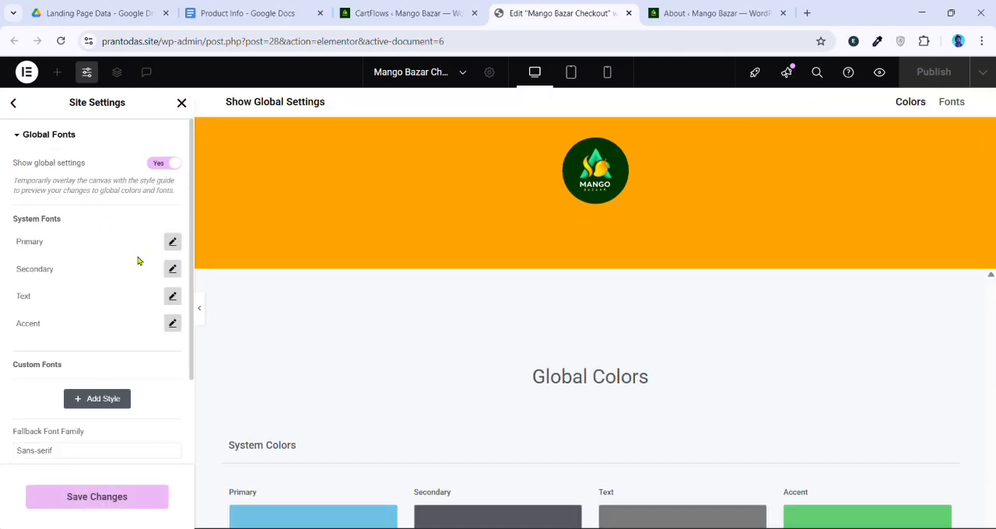
left_click(173, 242)
left_click(151, 300)
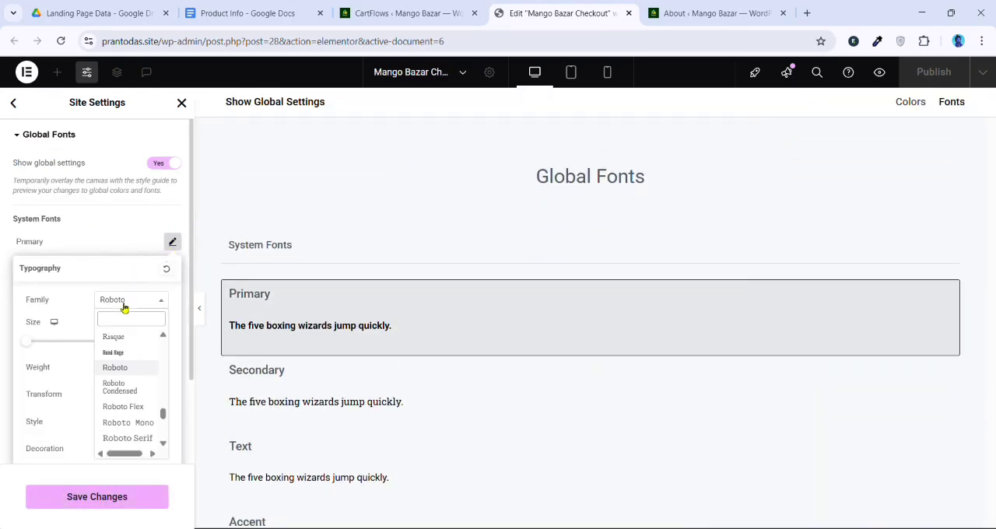
type("hind")
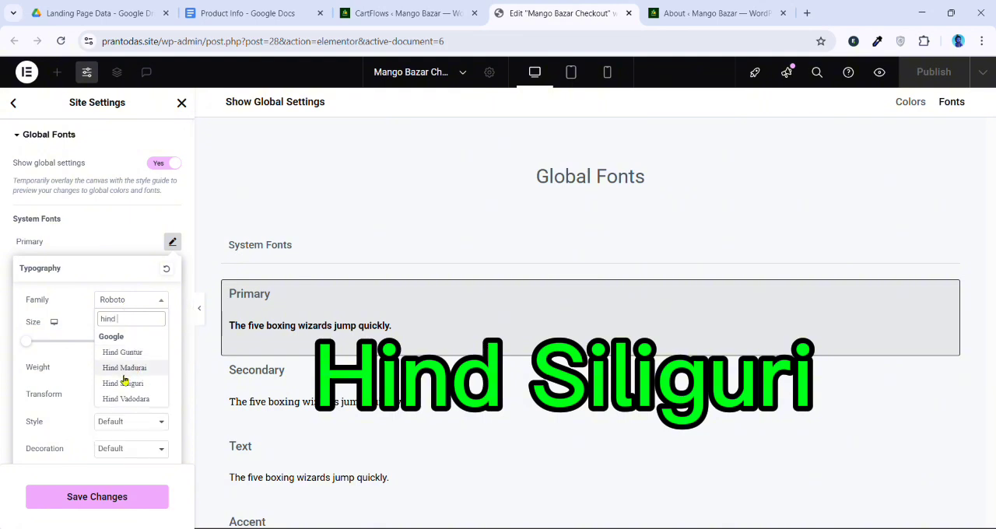
double_click(112, 320)
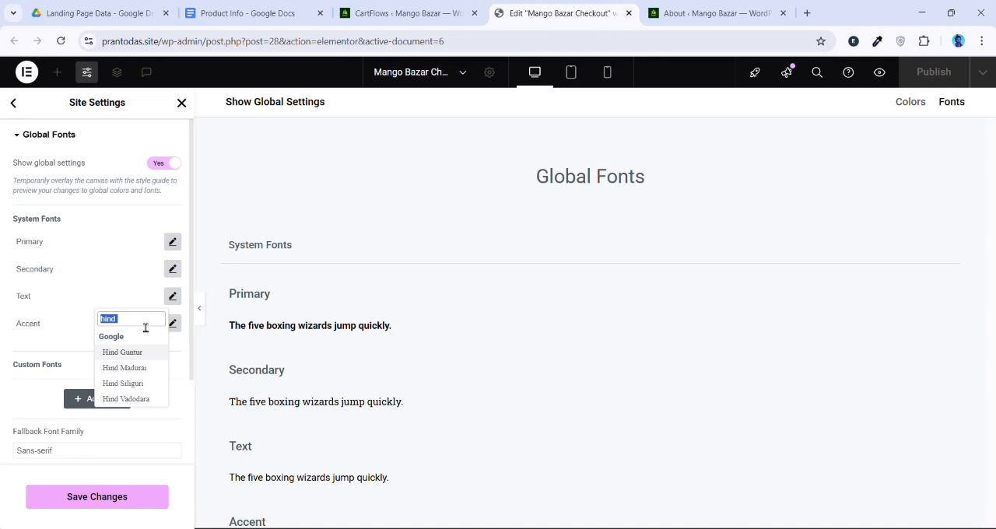
Set the Primary global font's family to Hind Siliguri
left_click(174, 243)
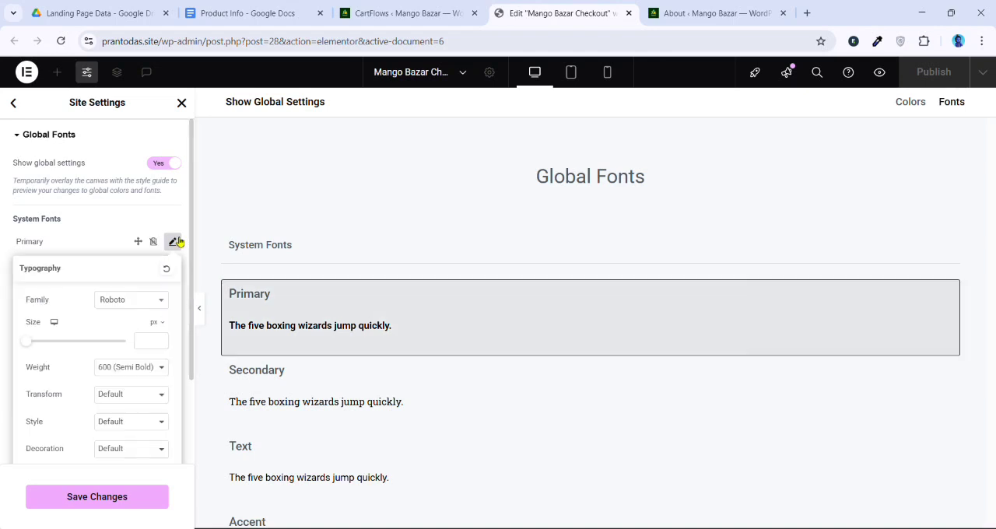
left_click(133, 300)
type("hind")
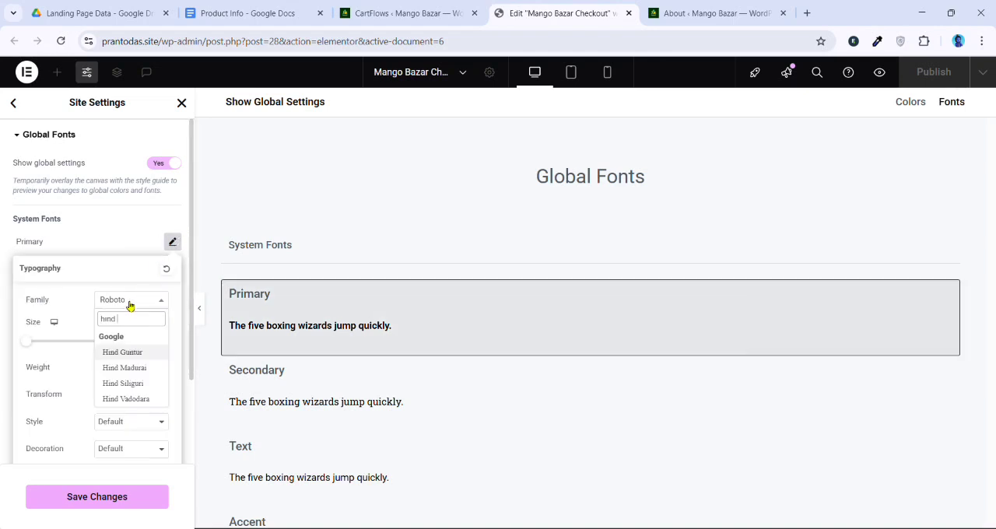
left_click(122, 384)
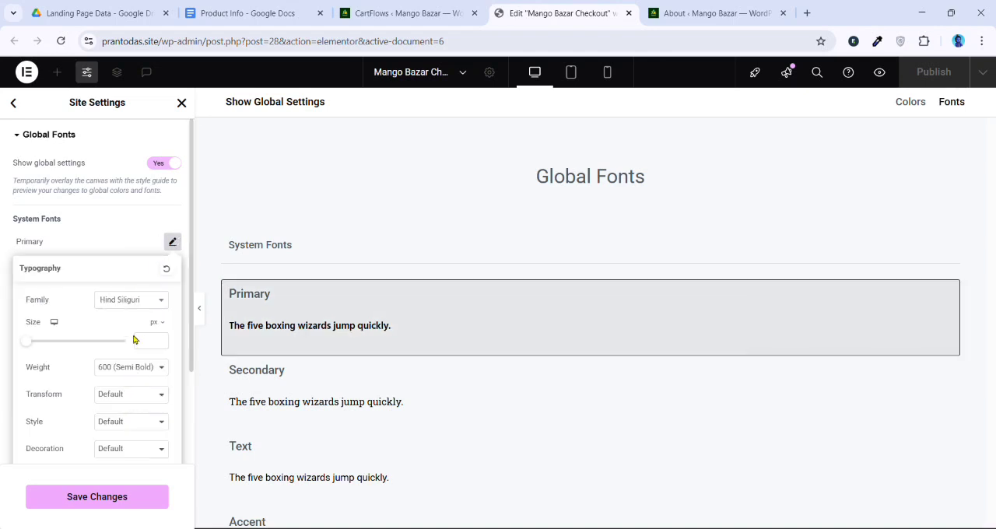
left_click(128, 245)
Change the Secondary global font's family to Hind Siliguri
left_click(173, 271)
left_click(132, 328)
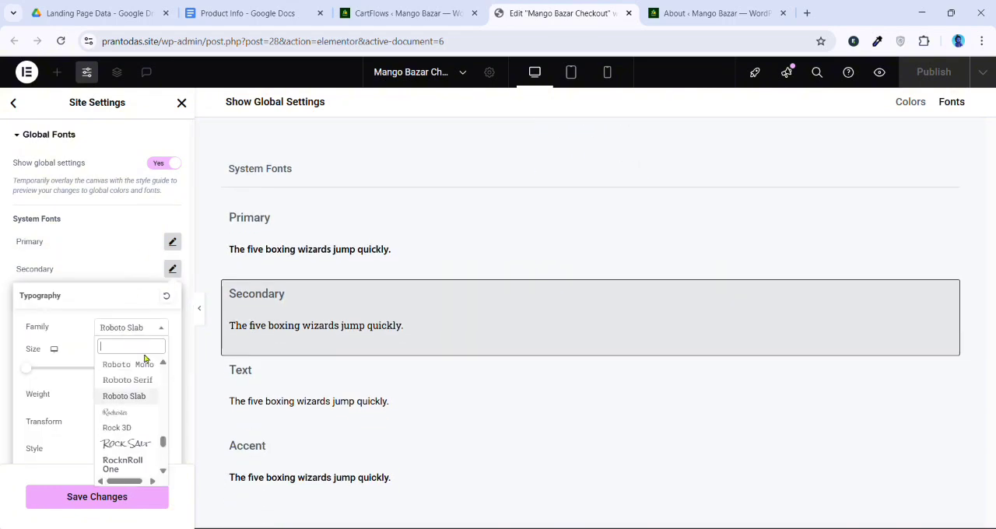
type("hind")
left_click(134, 410)
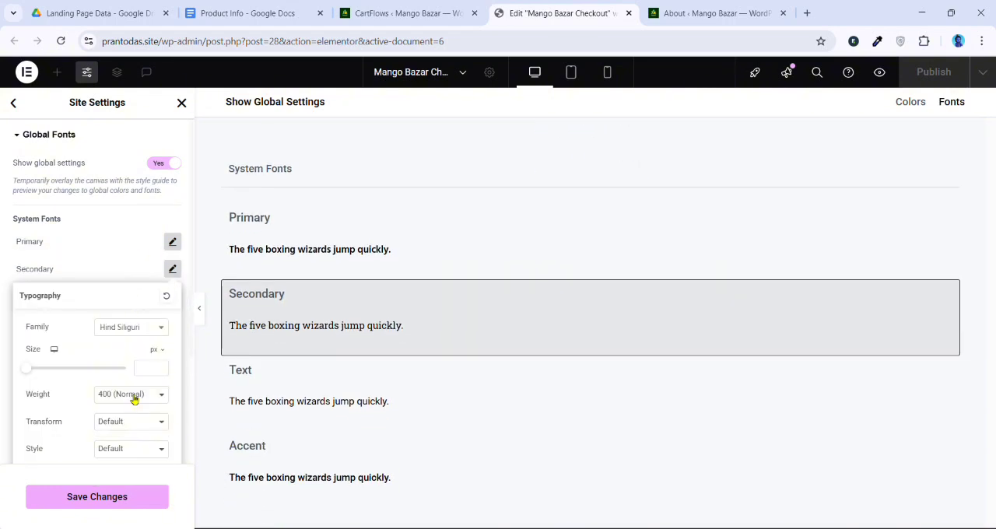
left_click(127, 269)
Set the Text global font's family to Hind Siliguri
left_click(172, 298)
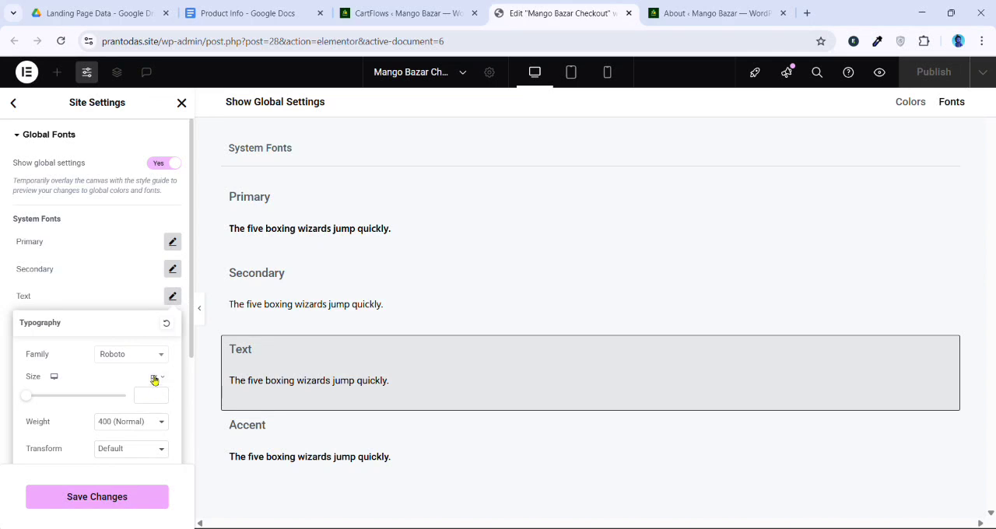
left_click(143, 360)
type("hind")
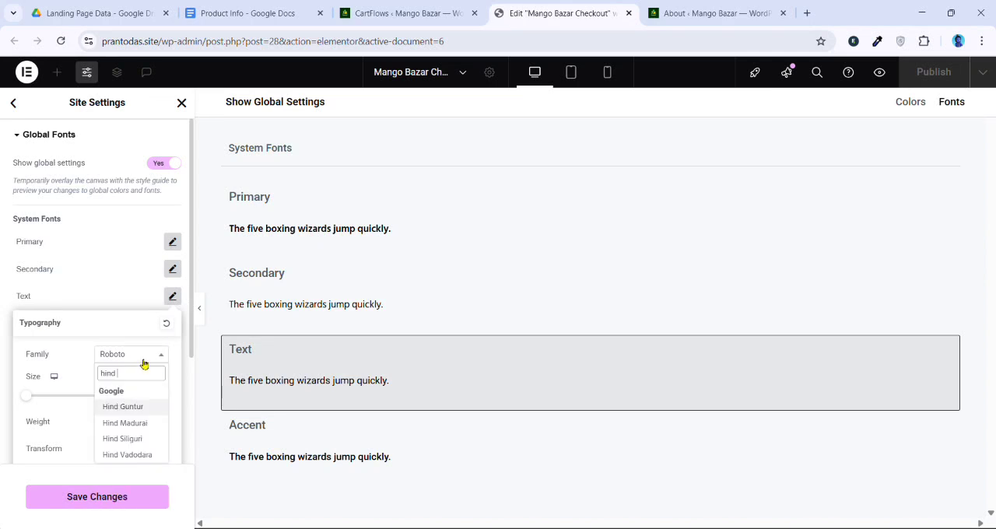
left_click(142, 440)
left_click(137, 295)
Set the Accent global font's family to Hind Siliguri and save the global font changes
left_click(172, 324)
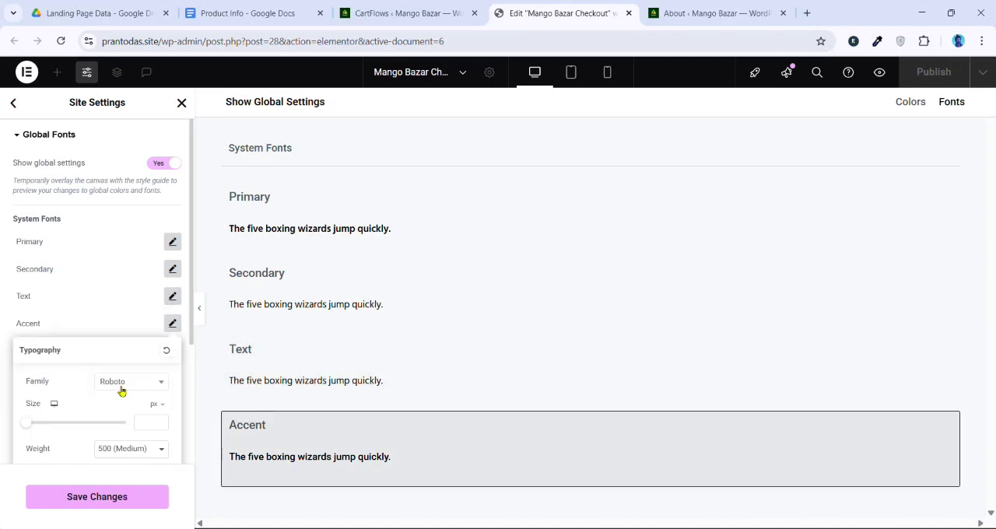
left_click(122, 391)
type("hind")
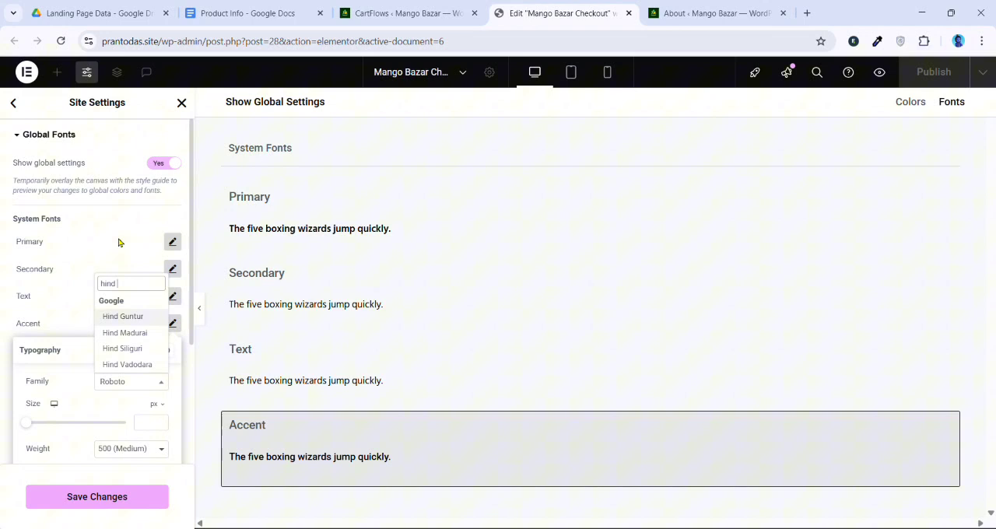
left_click(143, 350)
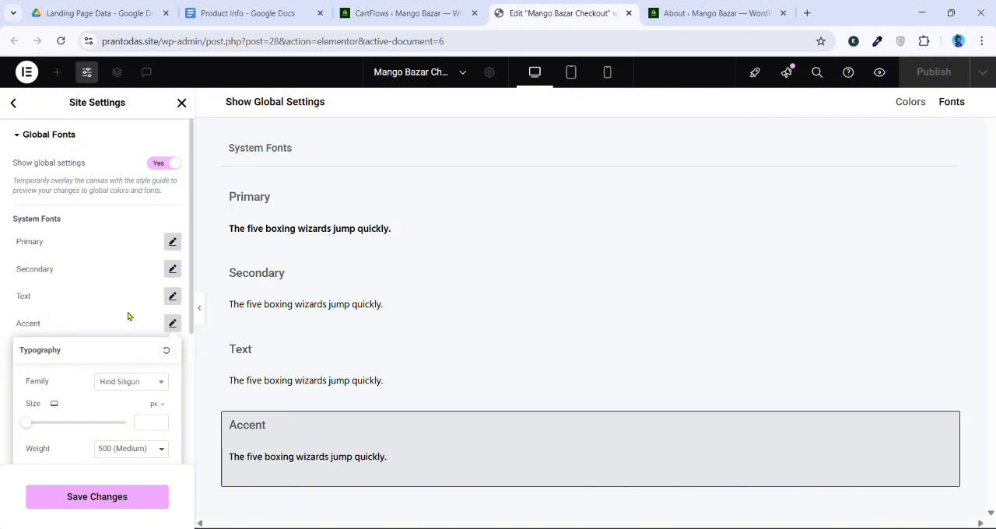
left_click(127, 498)
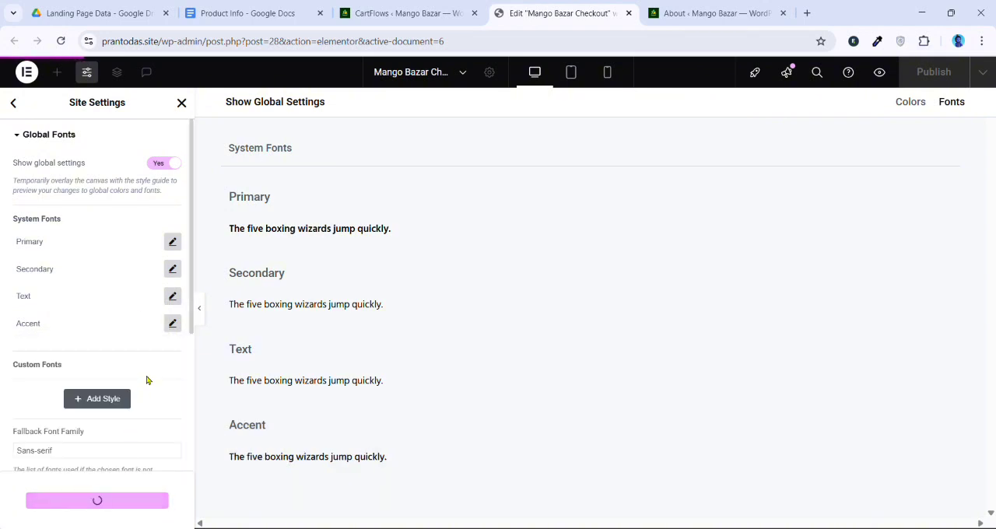
Set the Primary global color to #000000, save the change, and return from the site settings to the page editor
left_click(18, 108)
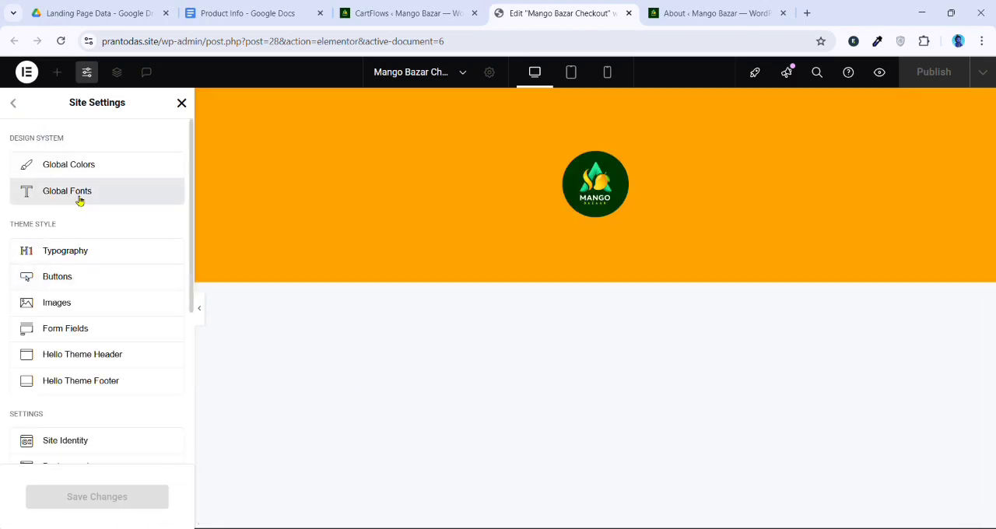
left_click(78, 196)
left_click(14, 103)
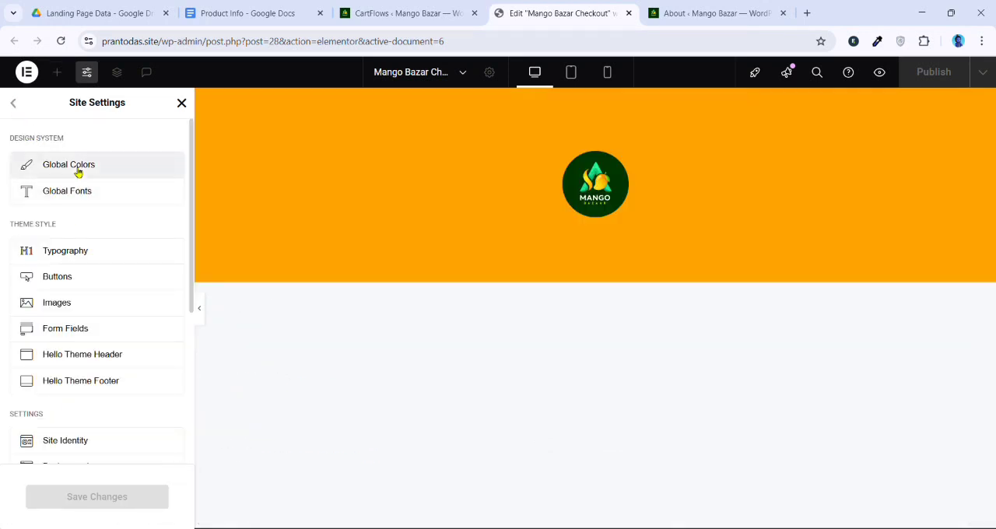
left_click(78, 168)
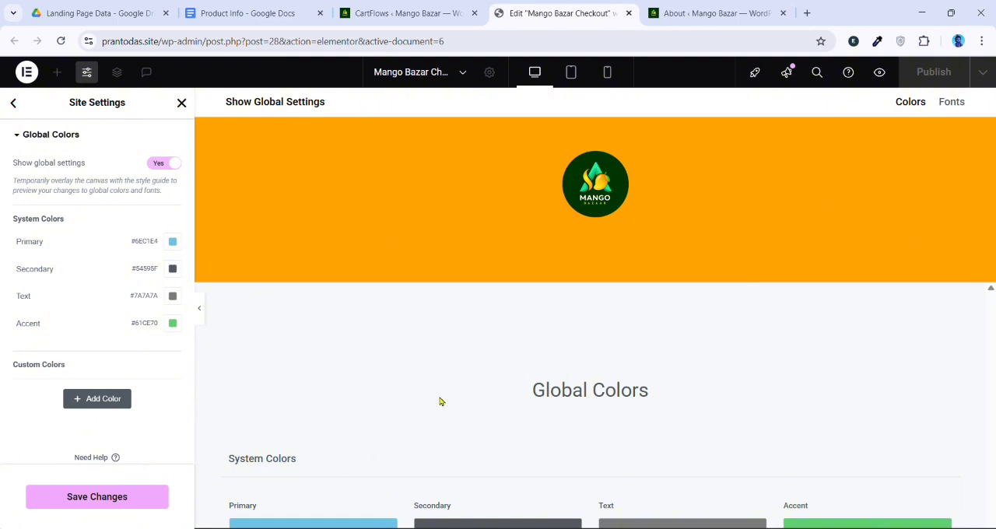
left_click(173, 243)
type("#000000")
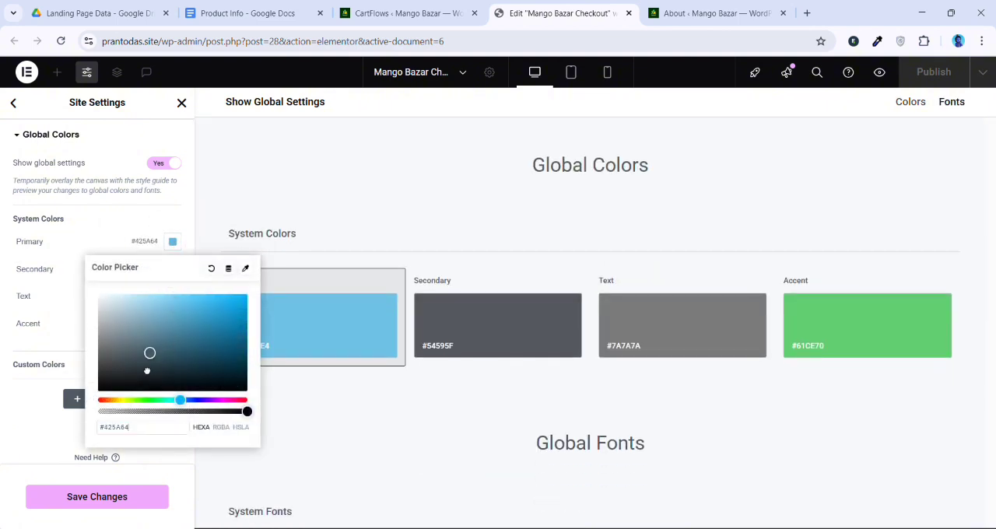
left_click(15, 434)
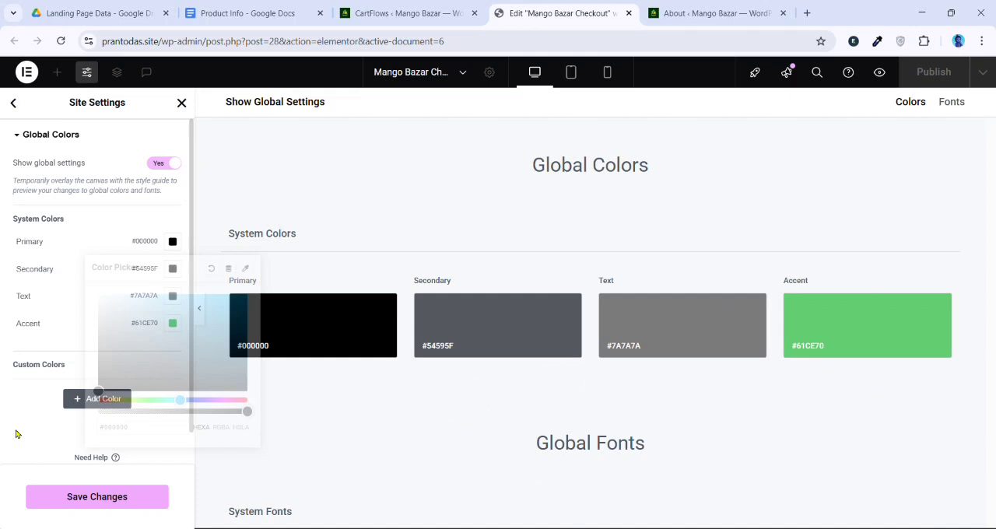
left_click(152, 496)
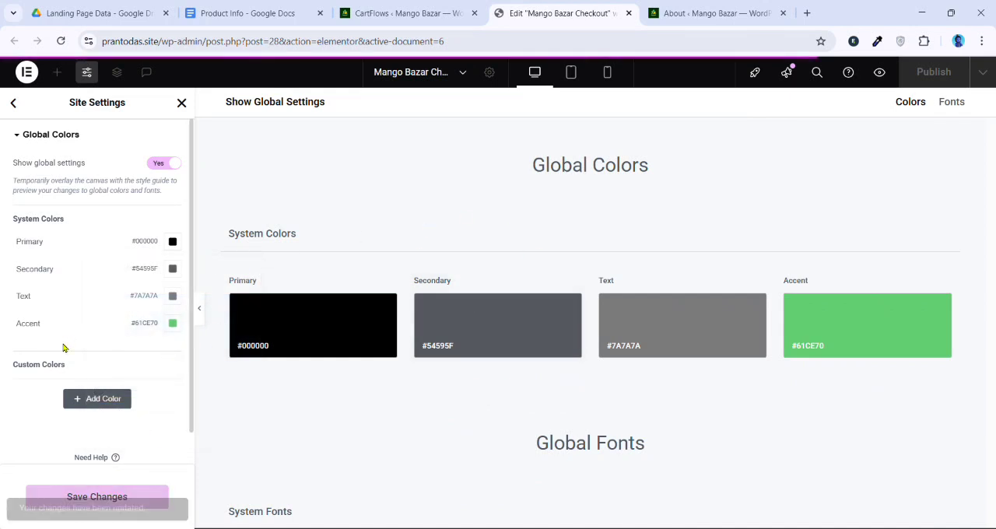
left_click(182, 104)
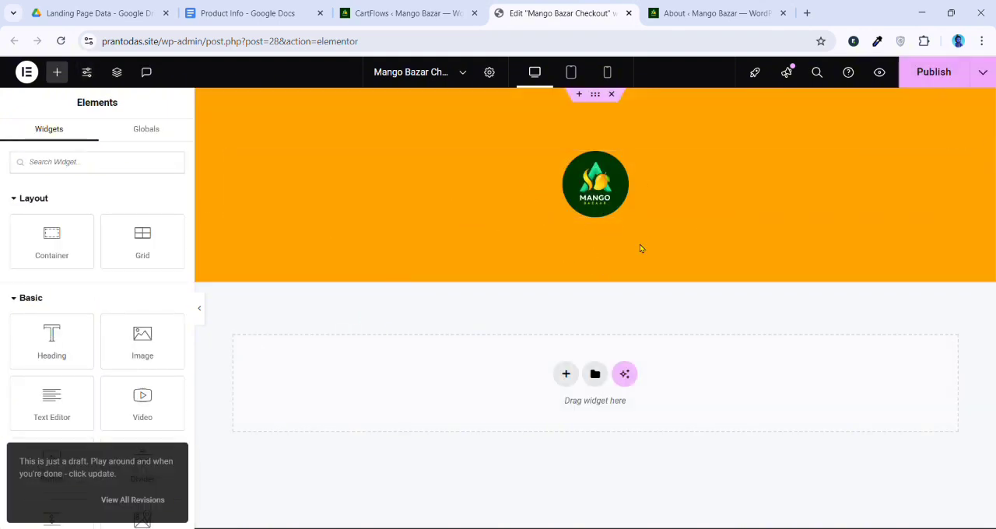
Move the Product Info document's browser tab directly beside the page editor's tab and return to the editor
left_click_drag(257, 13, 451, 12)
left_click(561, 13)
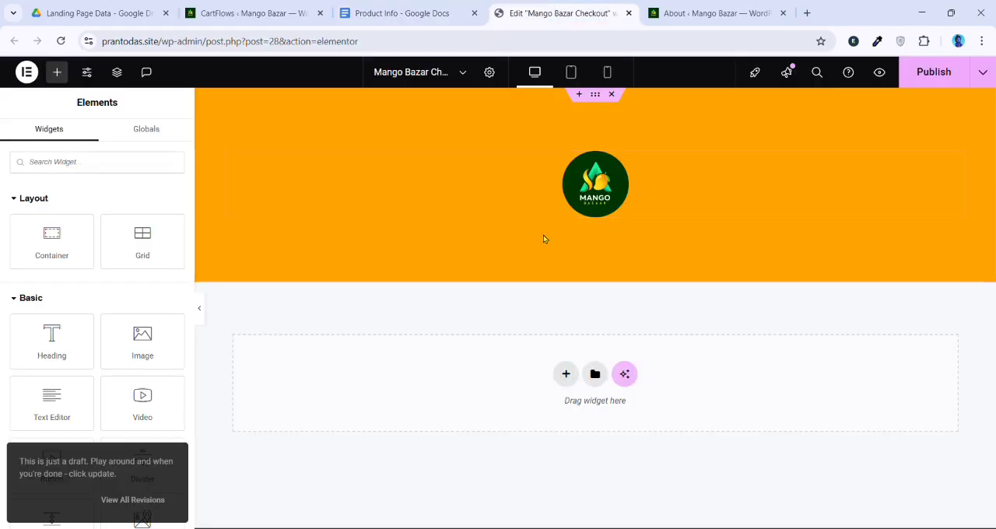
Add a Heading widget below the logo and set its typography to size 60 px and weight 700 (Bold)
left_click_drag(58, 327, 601, 212)
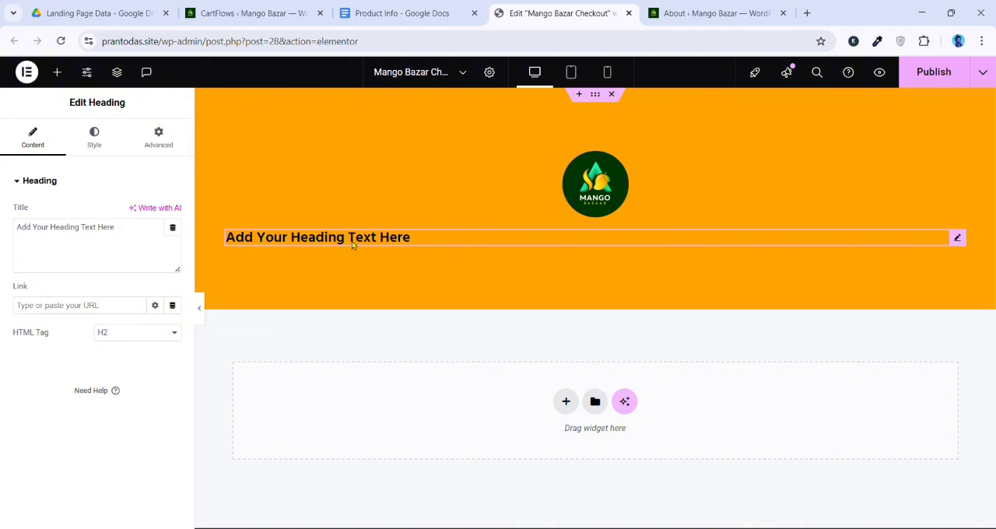
left_click(95, 137)
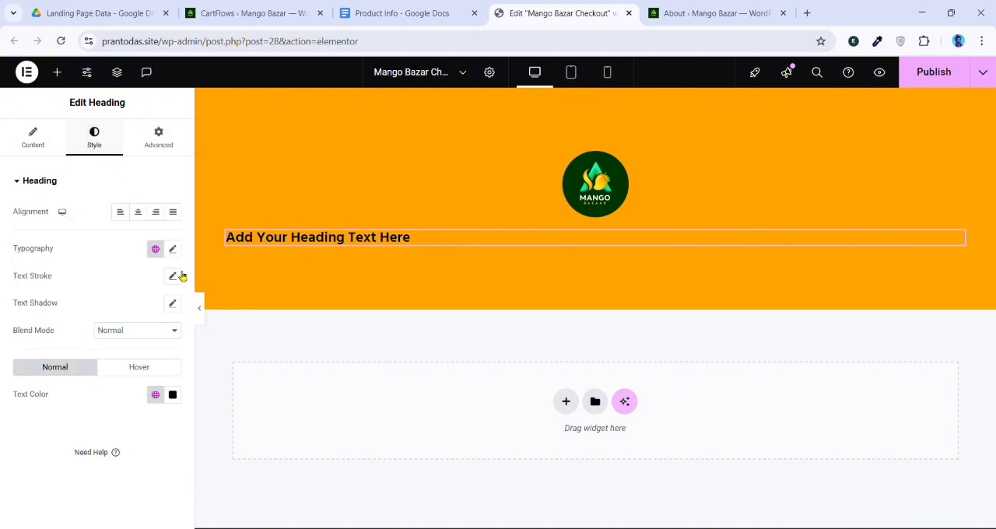
left_click(174, 249)
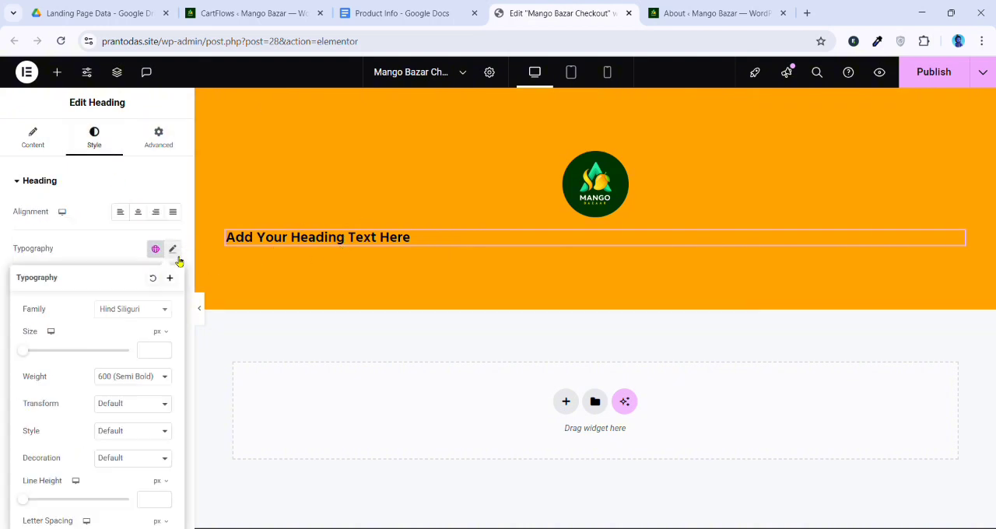
left_click(152, 356)
type("60")
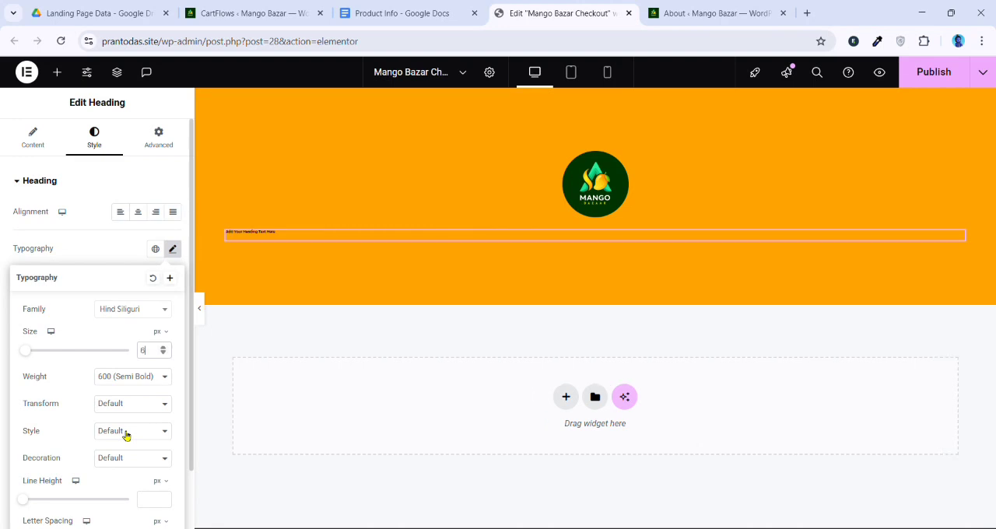
left_click(120, 377)
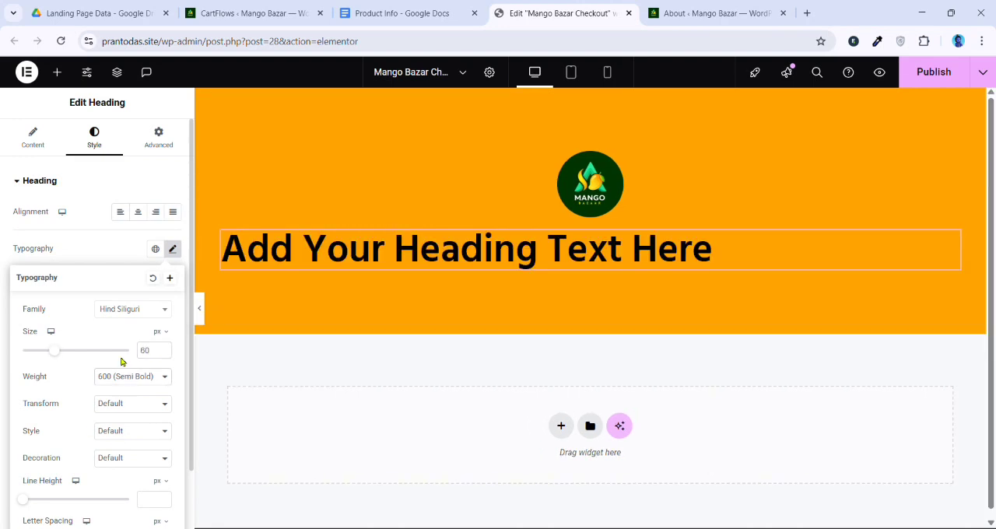
left_click(126, 280)
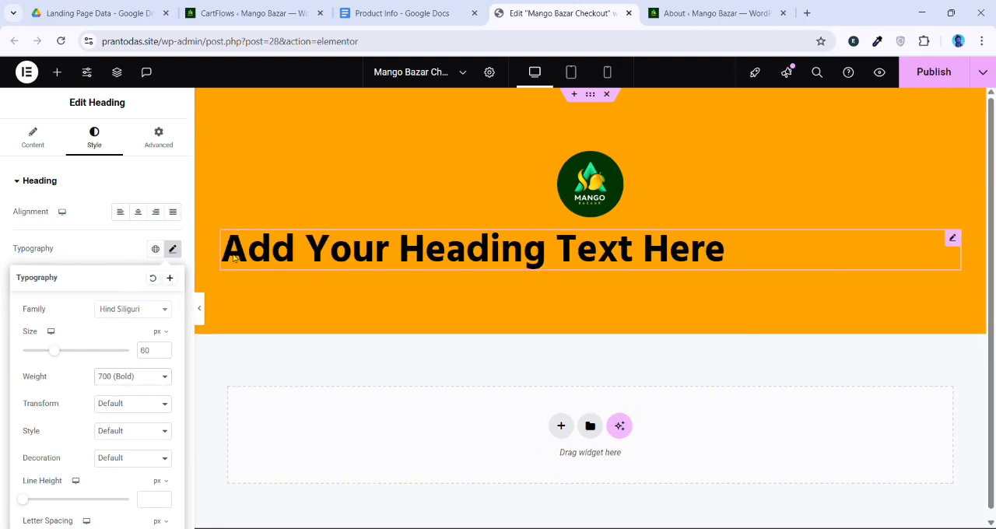
Change the heading's HTML tag to H1 and center-align its text
left_click(36, 139)
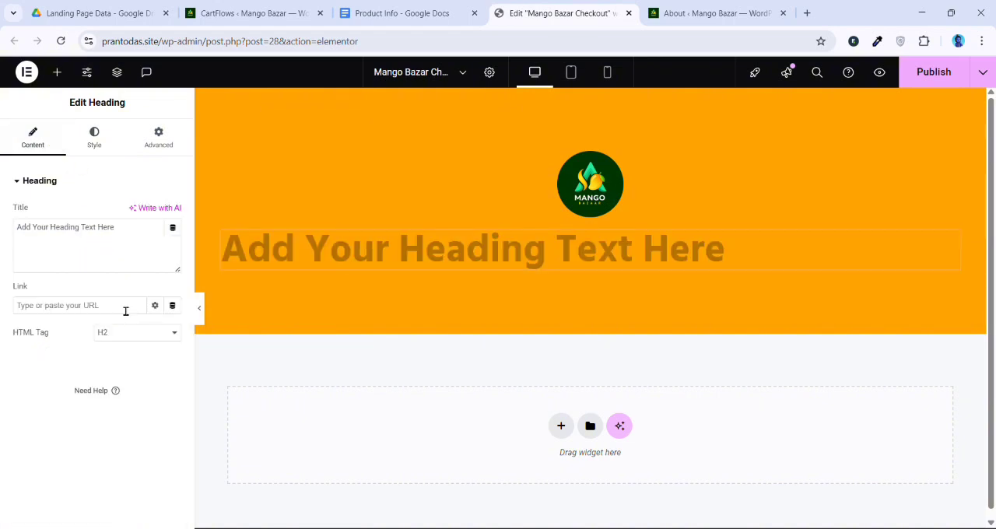
left_click(123, 354)
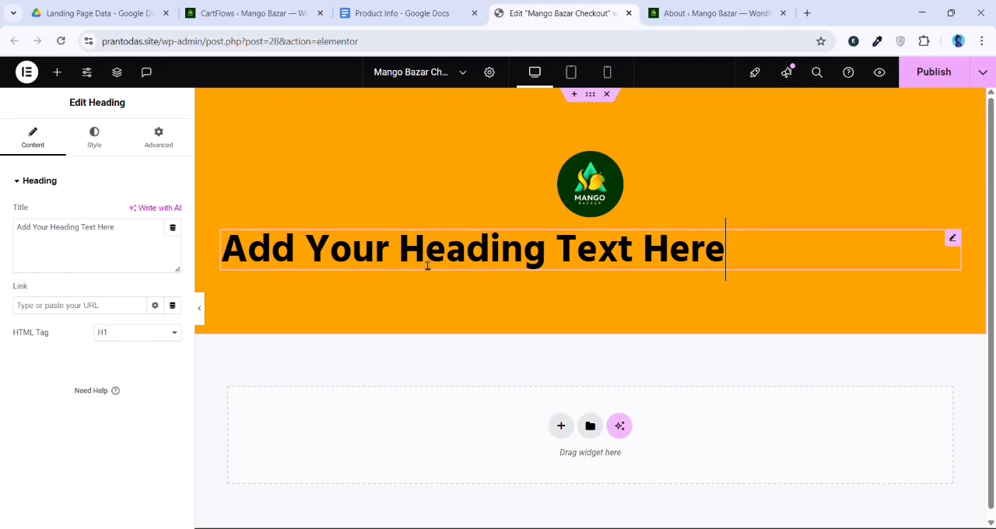
left_click(99, 142)
left_click(140, 213)
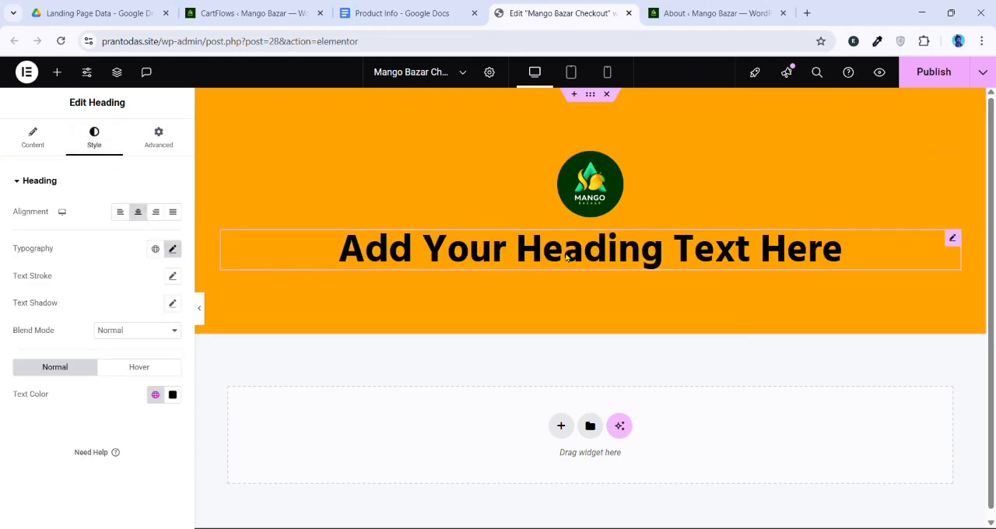
Replace the heading text with “তাজা, মিষ্টি ও প্রাকৃতিক আম—বাগান থেকে সরাসরি আপনার ঘরে”, copied from the Product Info document without quotation marks
left_click(436, 11)
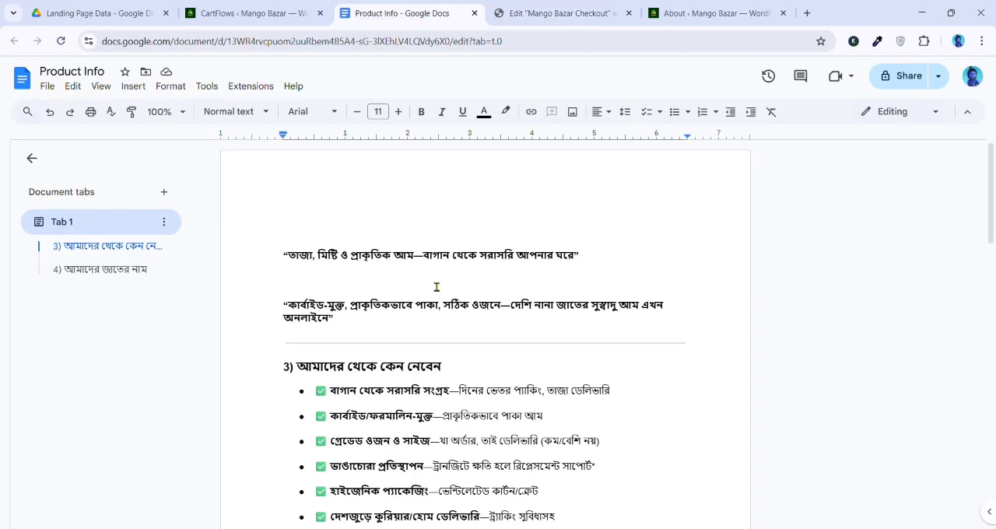
left_click_drag(298, 264, 579, 269)
key("ctrl+c")
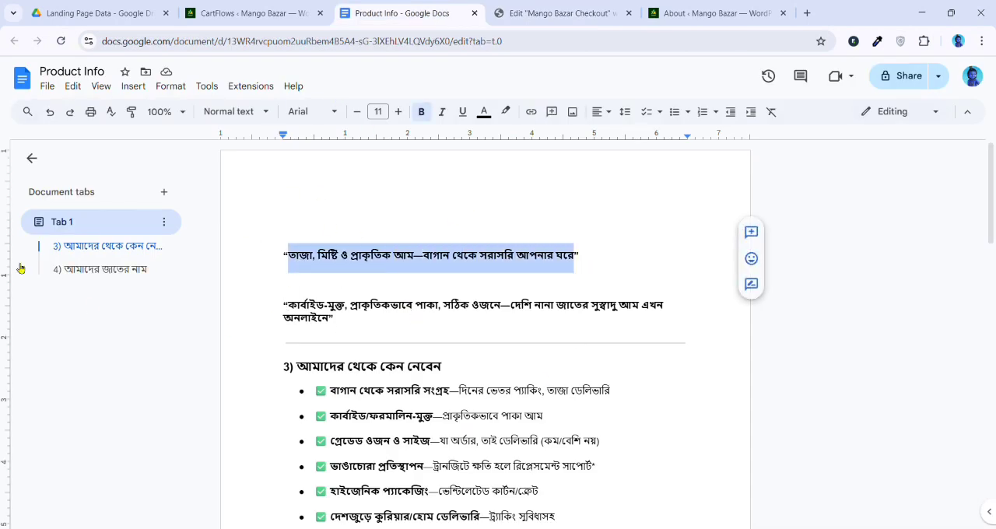
left_click(559, 13)
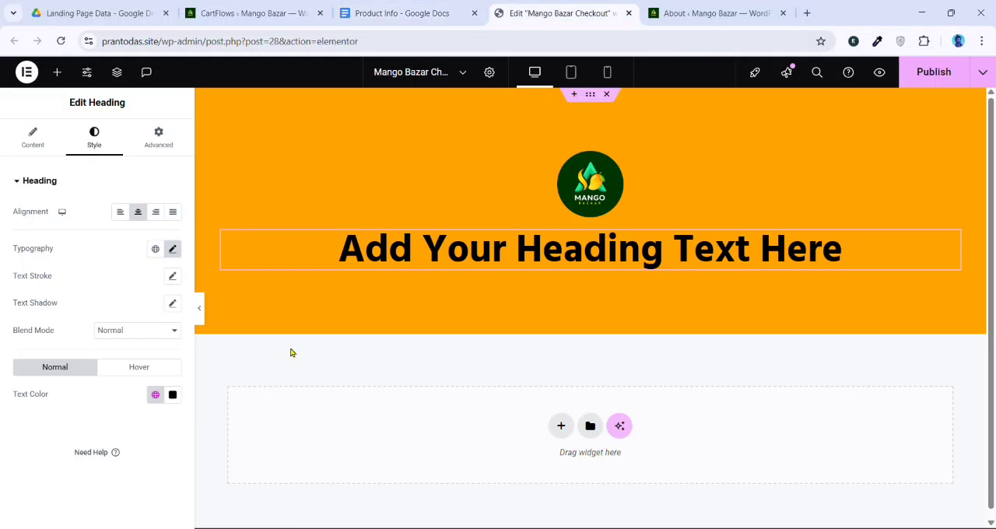
left_click(33, 137)
triple_click(89, 263)
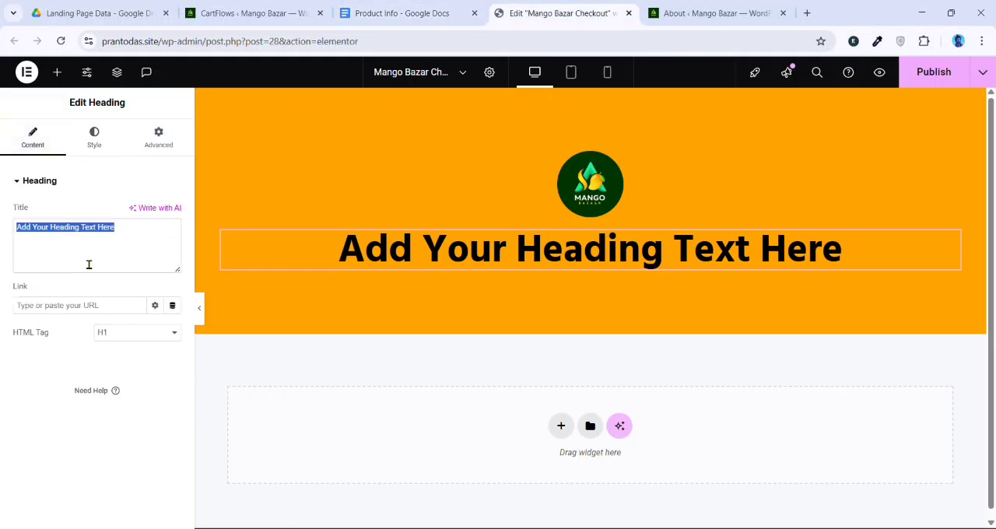
key("ctrl+v")
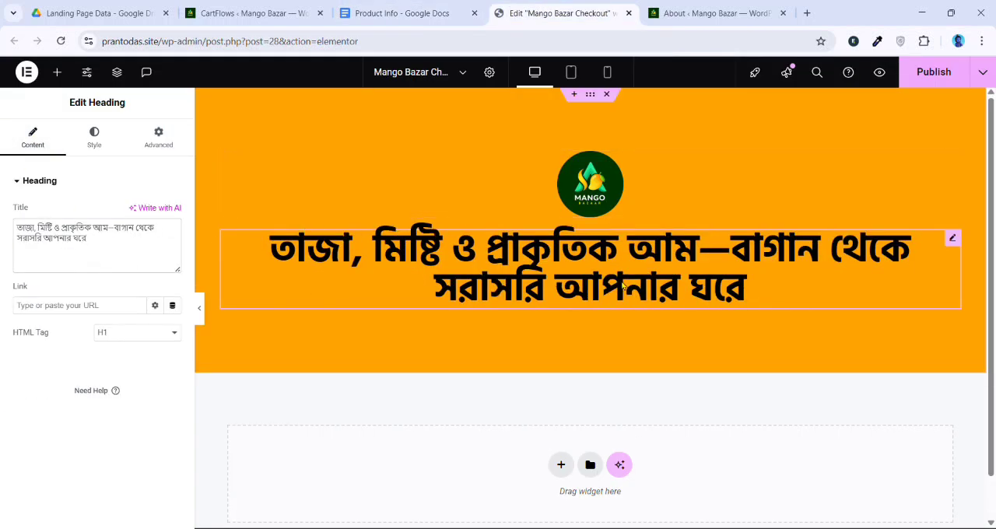
Open the typography settings of the Bengali H1 heading
left_click(94, 136)
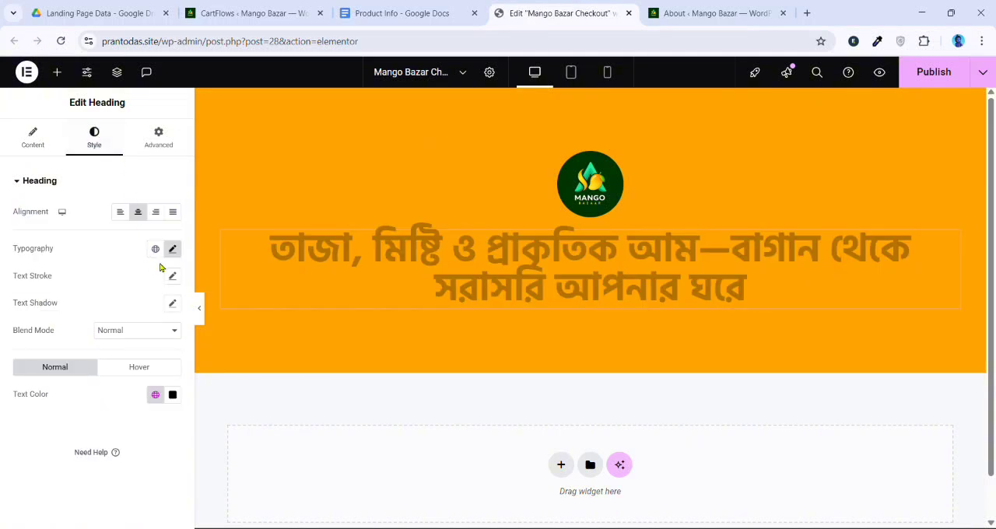
left_click(173, 249)
scroll(14, 377, "down", 1)
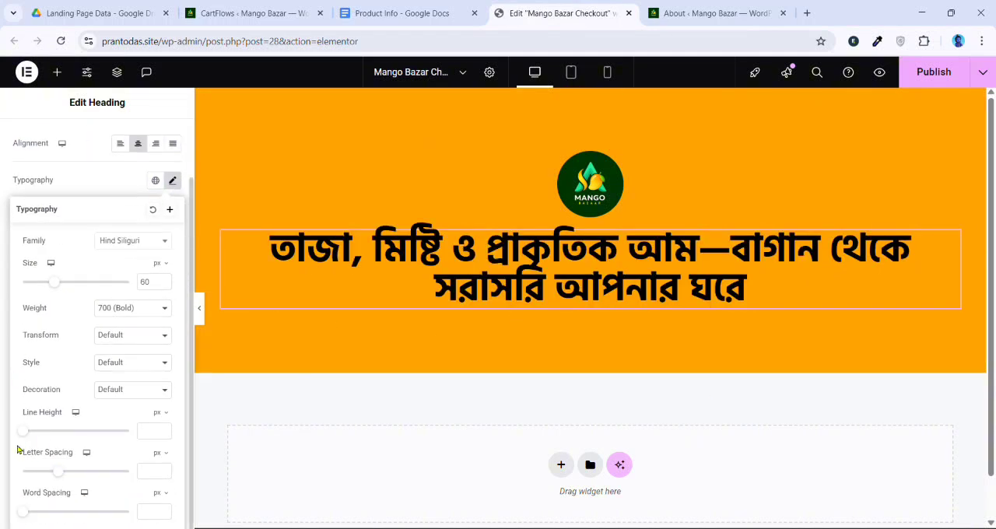
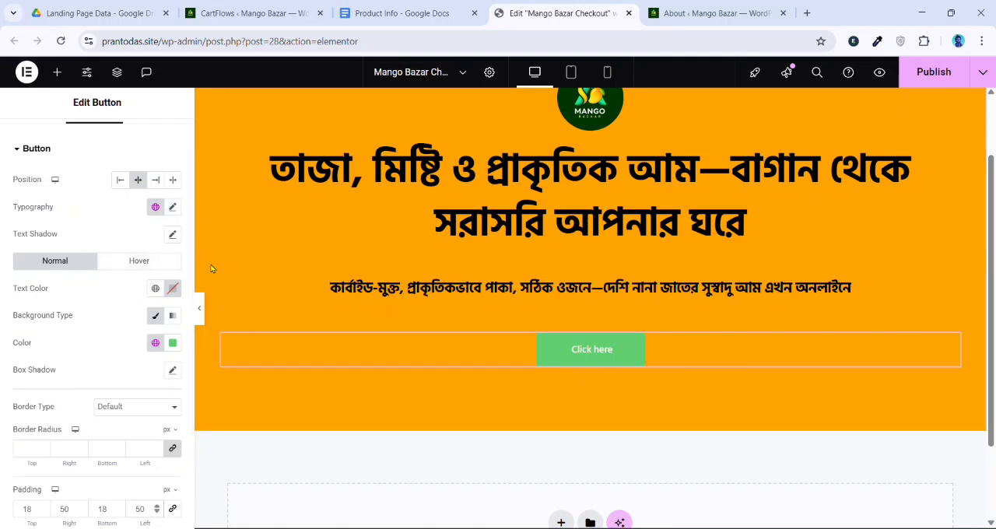
Change the button's text to “Order Now”
scroll(47, 164, "up", 1)
left_click(34, 139)
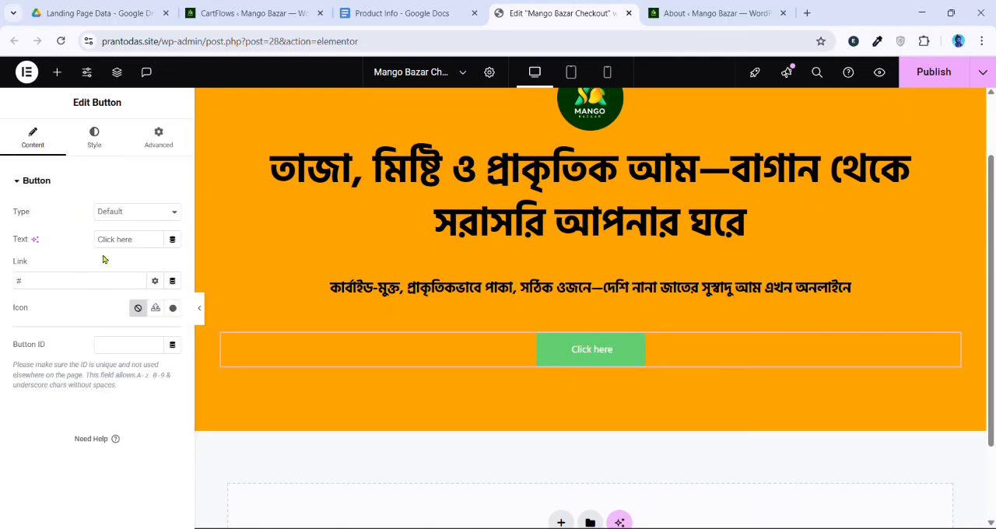
key("BackSpace")
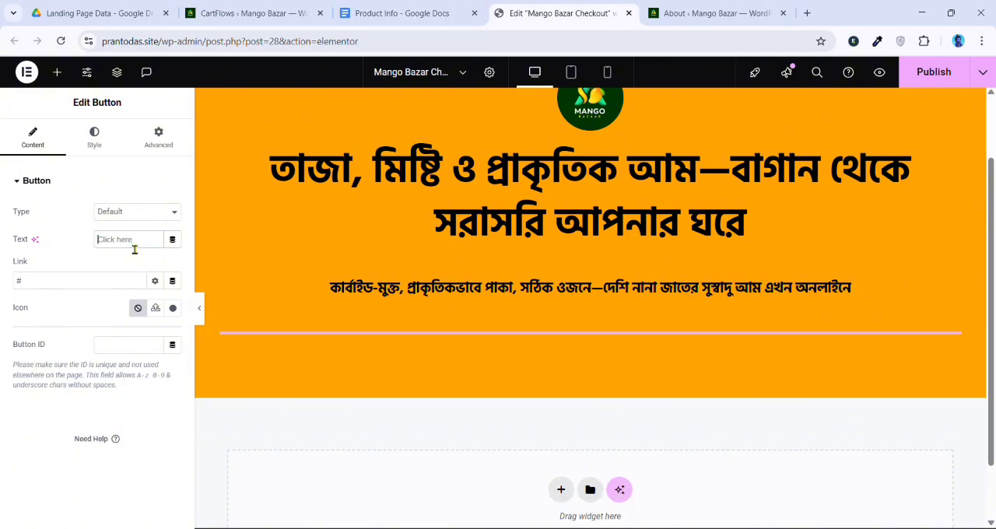
type("অরদের")
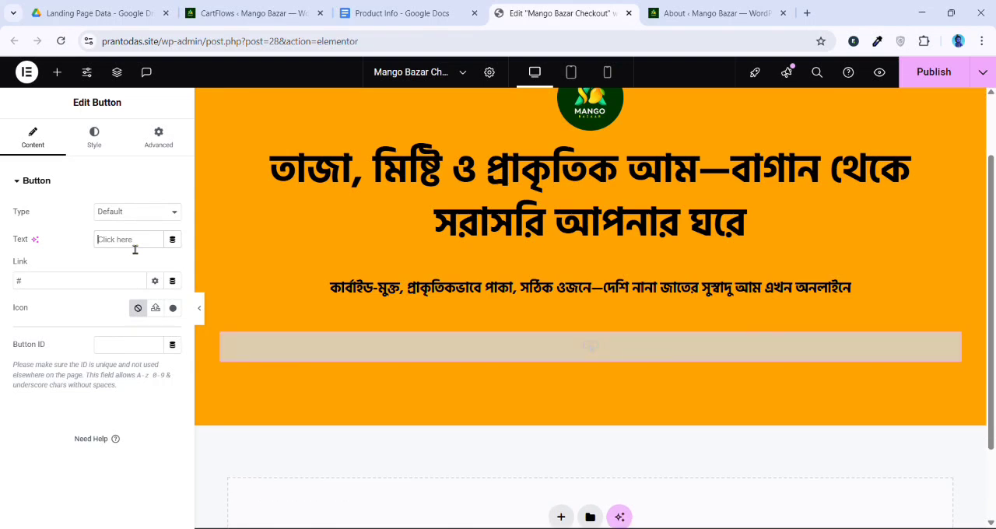
type("Or")
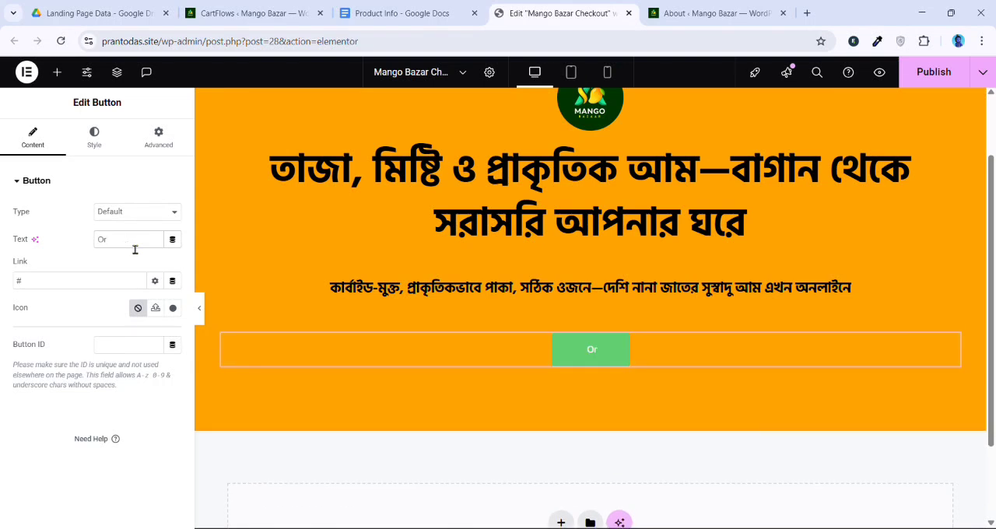
type("der Now")
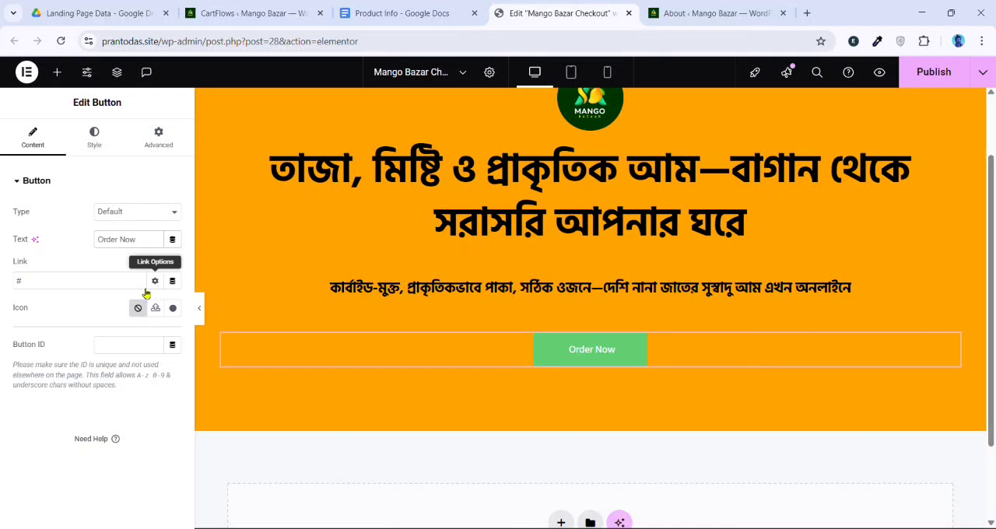
Switch the Order Now button's background to a gradient and set its second color to dark blue #031D74
left_click(82, 148)
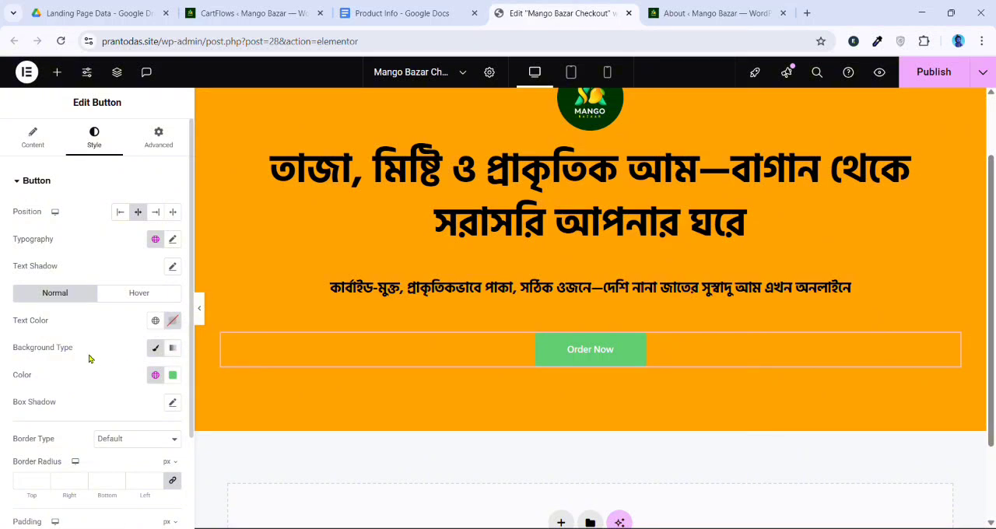
left_click(175, 350)
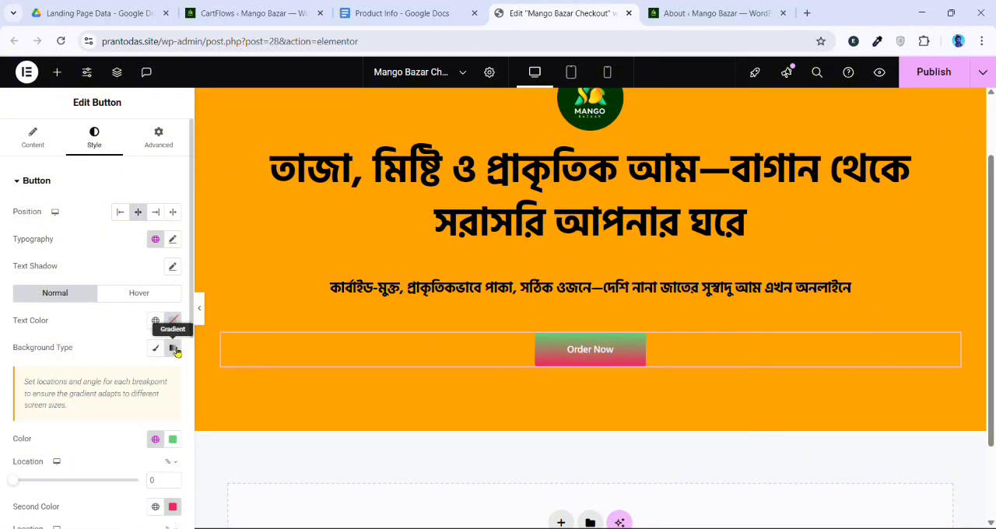
scroll(175, 397, "down", 1)
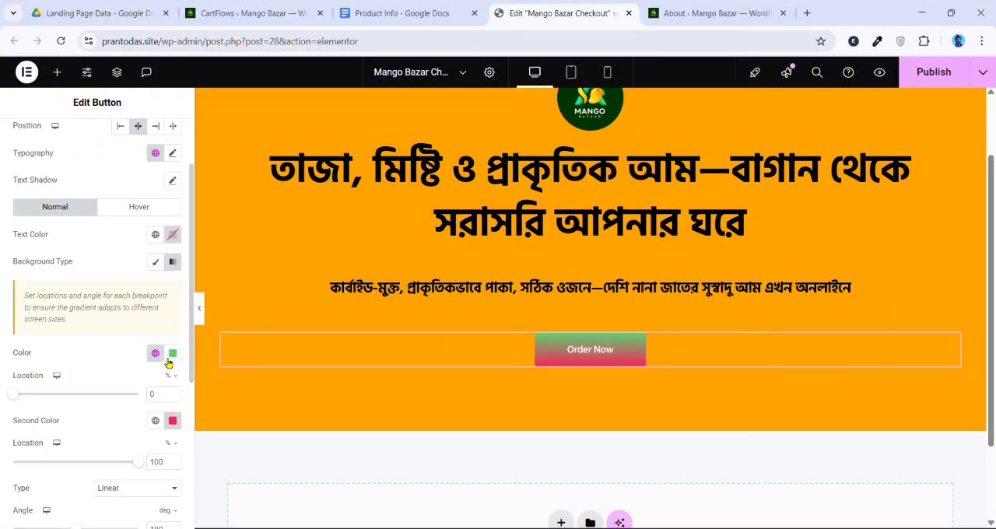
left_click(174, 421)
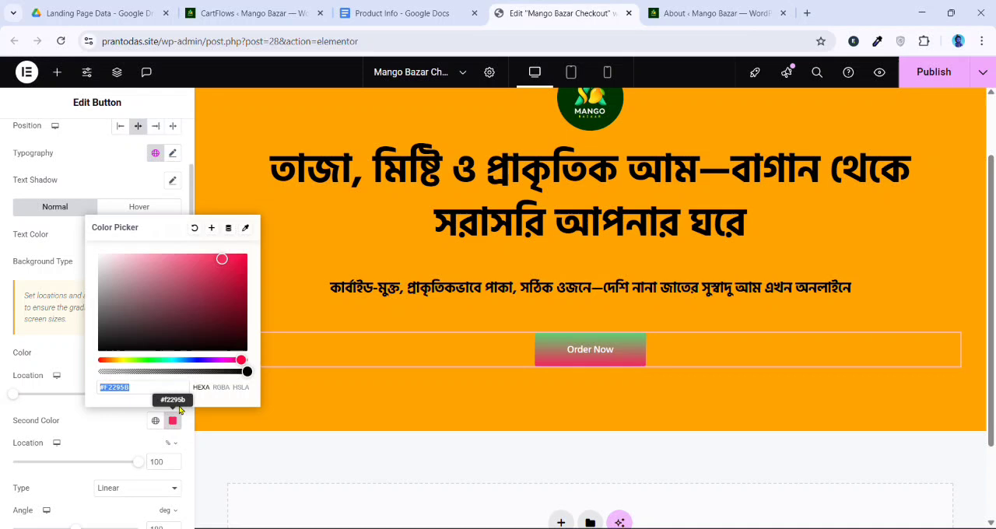
left_click(192, 360)
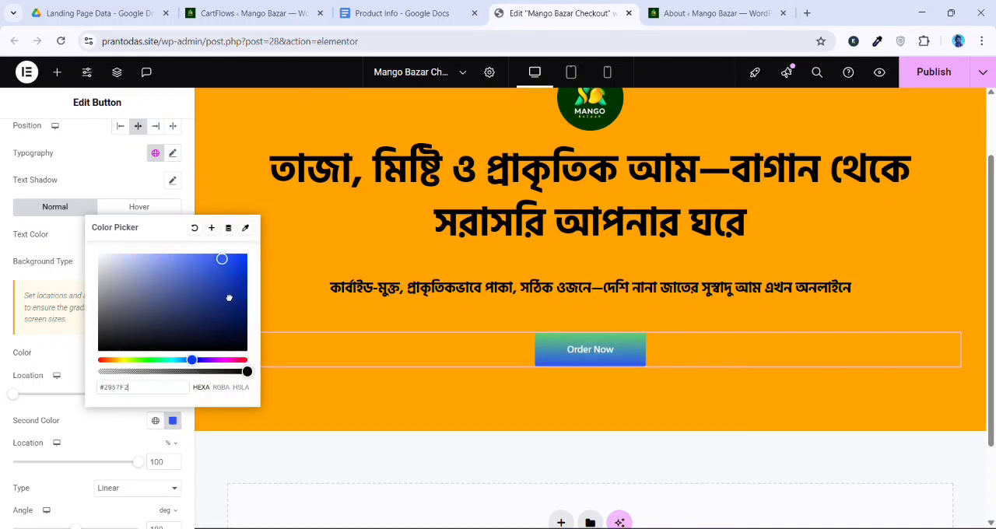
left_click_drag(229, 298, 250, 314)
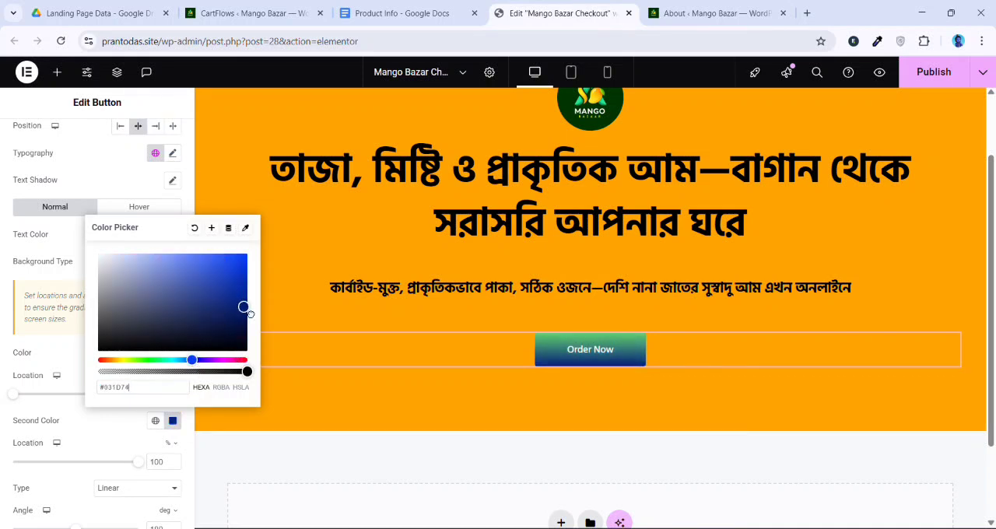
left_click(133, 430)
Set the first color of the button's background gradient to near-black
left_click(175, 355)
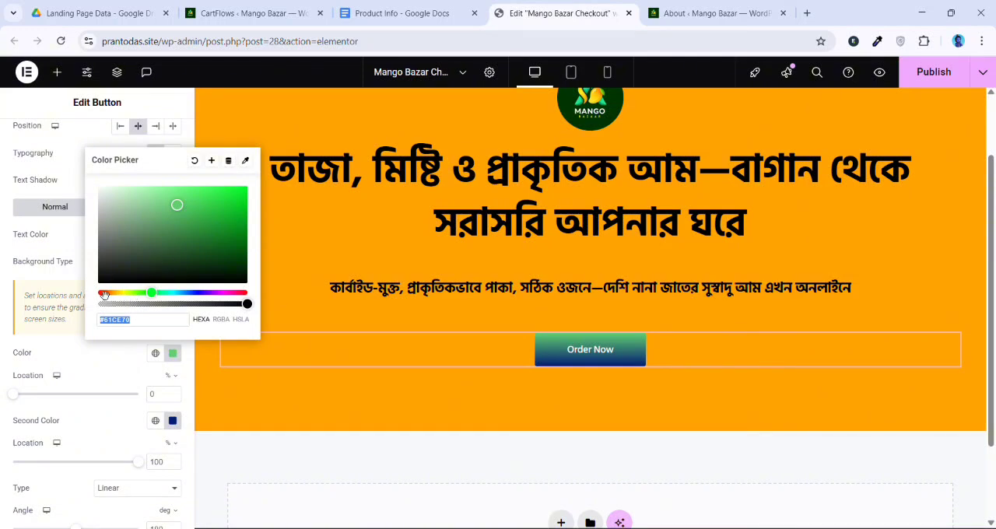
left_click_drag(157, 267, 126, 279)
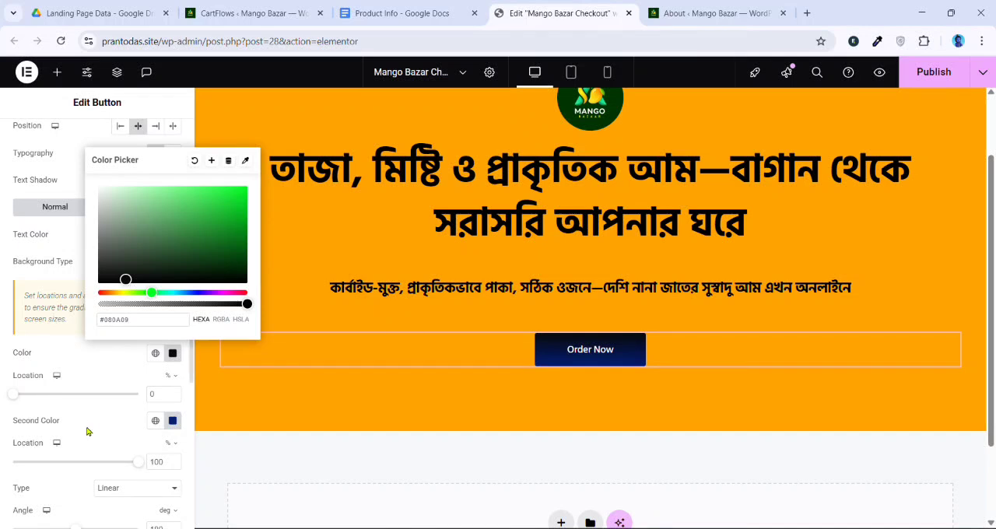
left_click(108, 359)
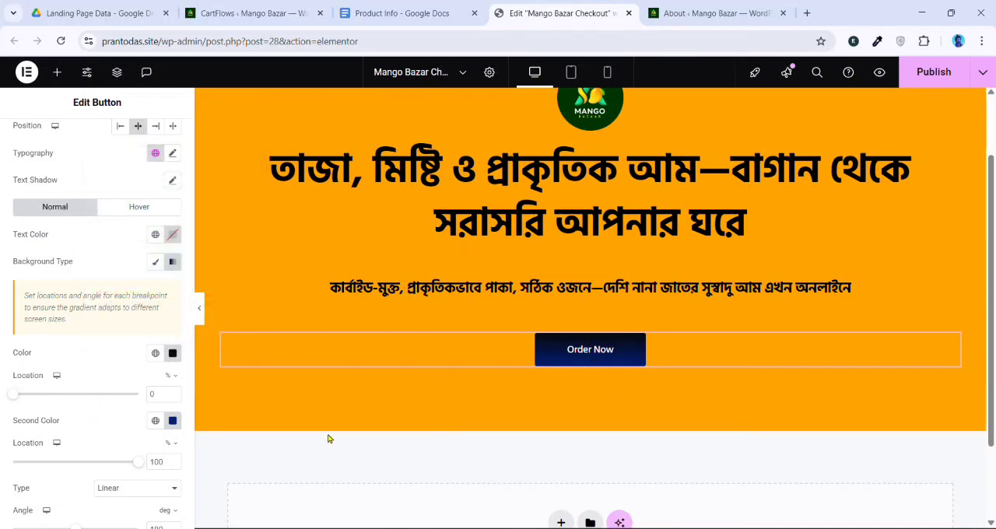
left_click(172, 352)
left_click_drag(155, 287, 142, 309)
left_click(117, 359)
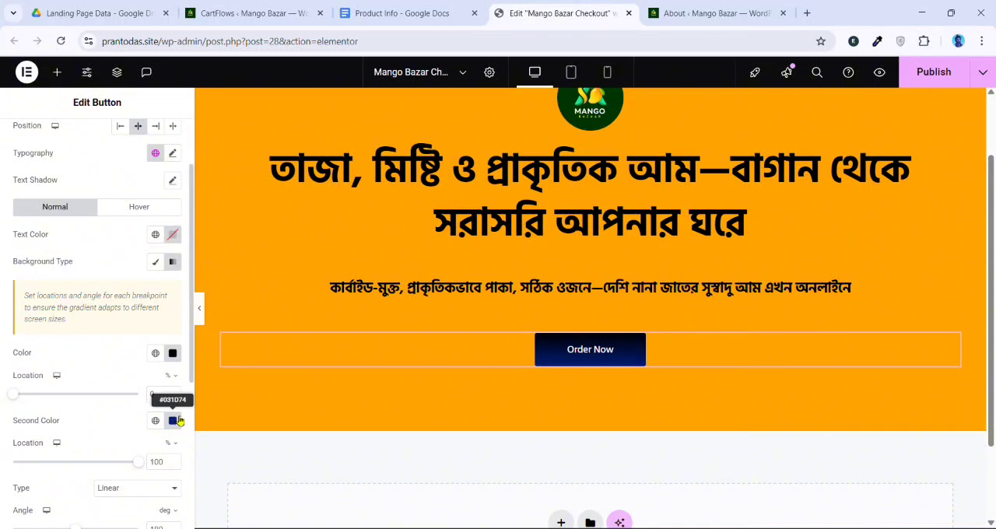
Give the button's hover state a reversed gradient, with the copied #031D74 as first color and black #000000 as second color
left_click(176, 422)
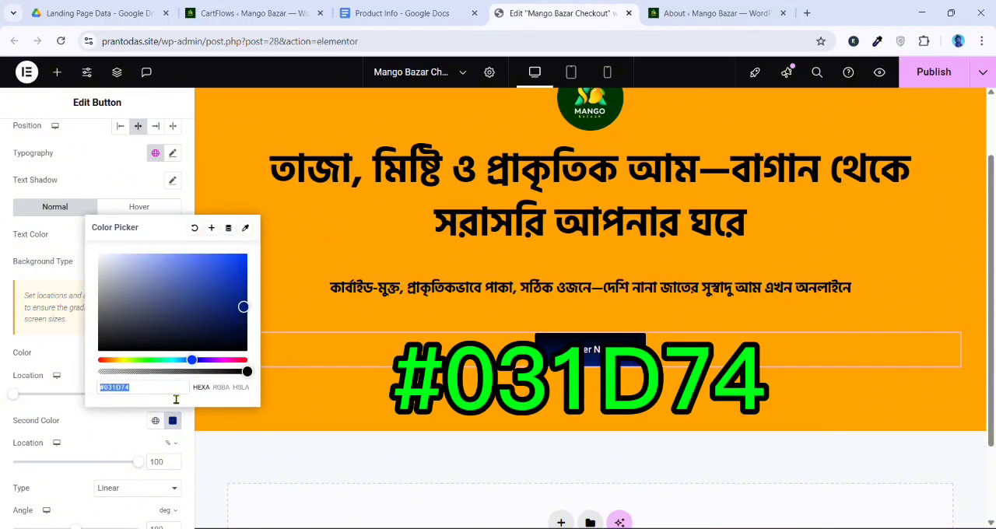
left_click(111, 422)
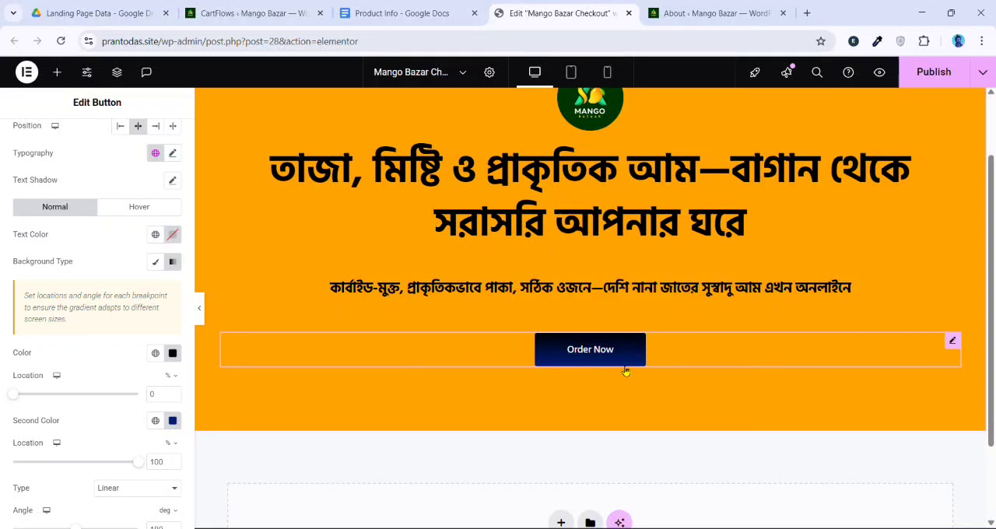
left_click(174, 421)
key("ctrl+c")
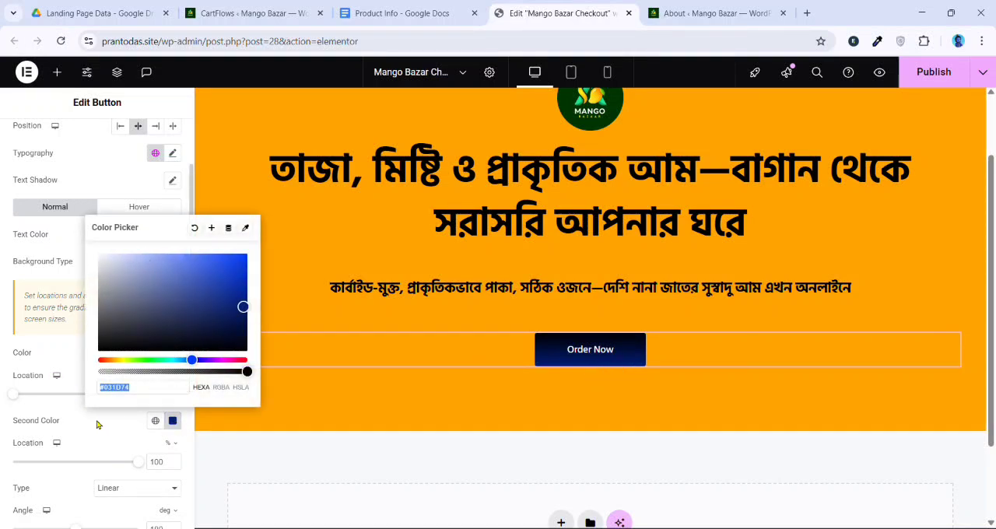
left_click(174, 421)
left_click(139, 207)
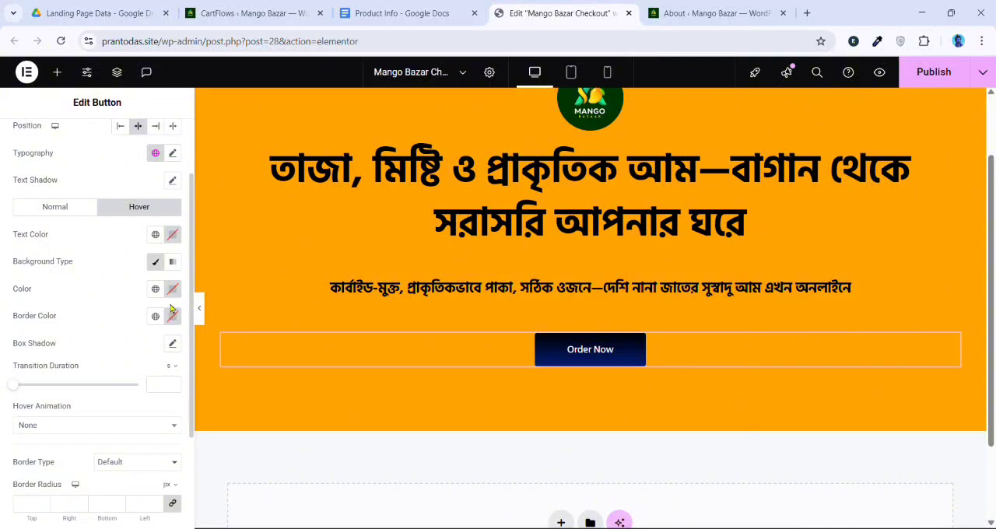
left_click(173, 261)
left_click(174, 353)
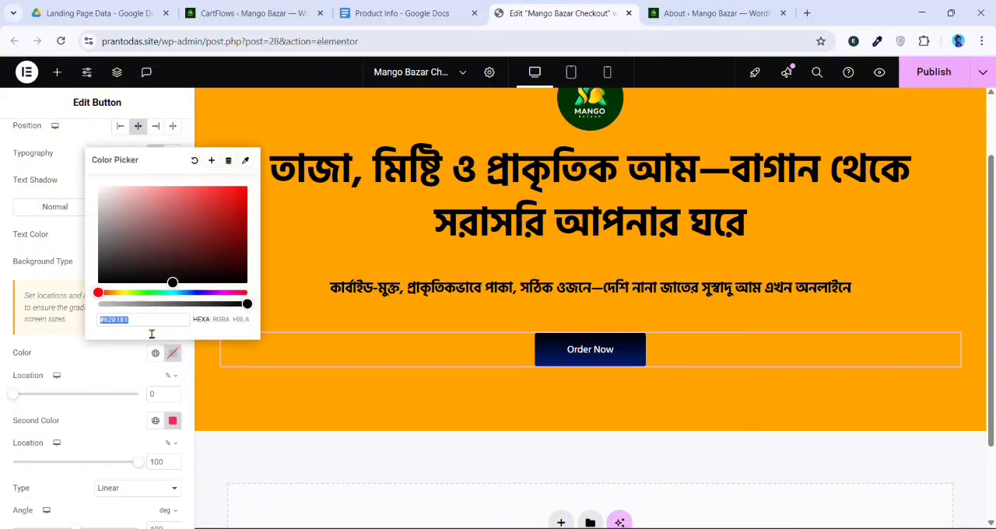
key("ctrl+v")
left_click(173, 420)
left_click_drag(149, 330, 117, 389)
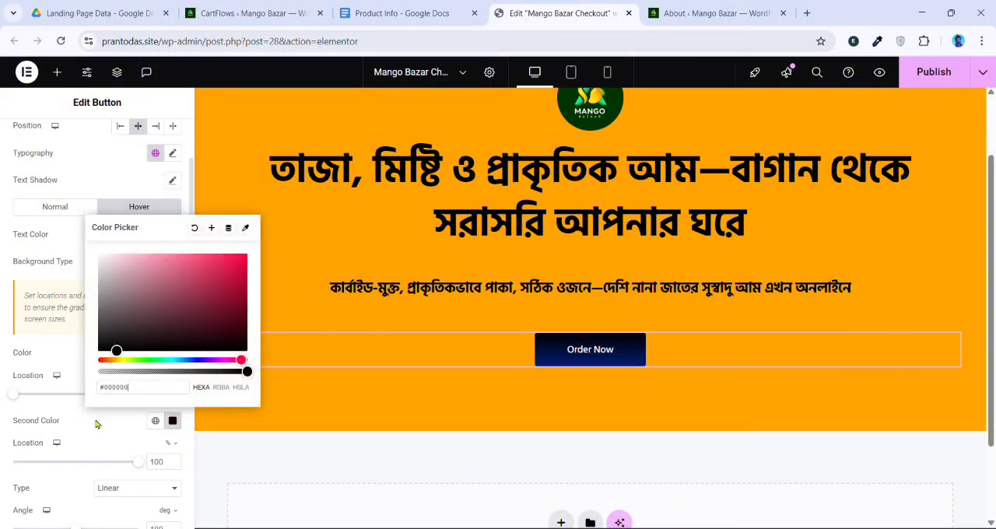
left_click(97, 424)
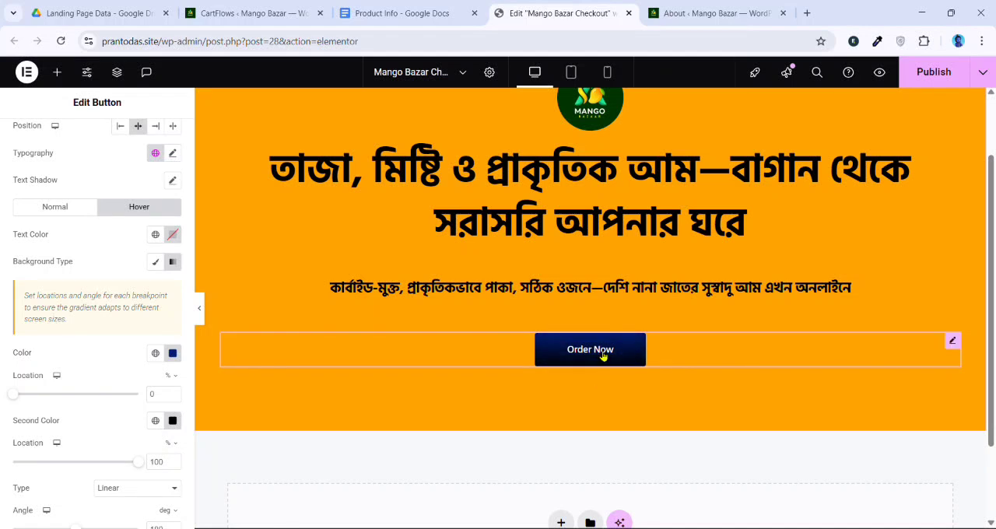
Set the Order Now button's typography size to 28 px
scroll(135, 279, "up", 1)
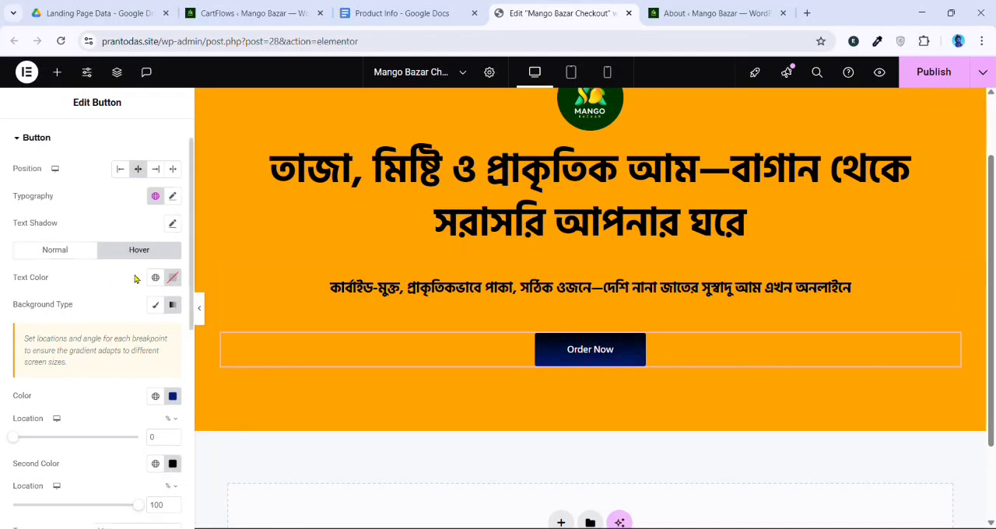
scroll(135, 279, "up", 1)
left_click(172, 239)
left_click_drag(28, 349, 42, 346)
left_click(121, 243)
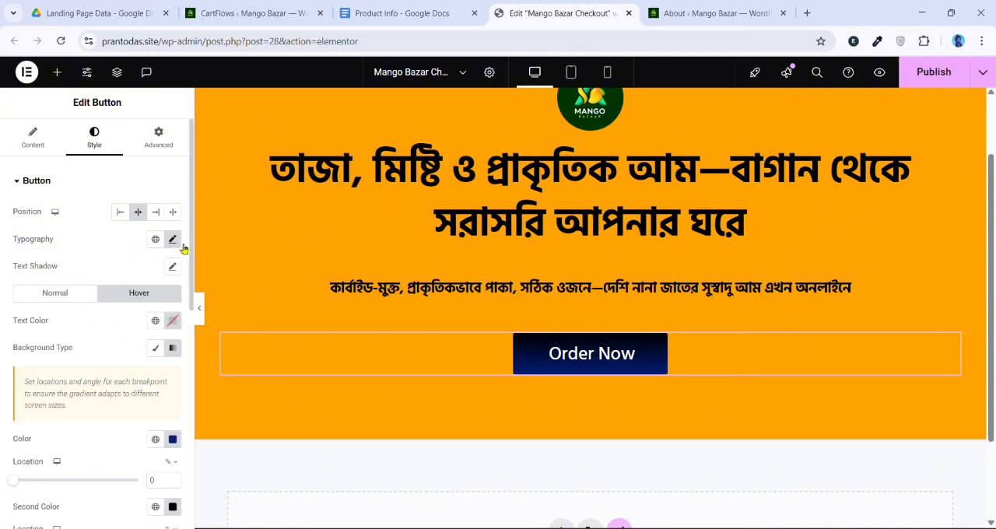
Change the font family of the Order Now button to Jost
left_click(172, 239)
left_click(126, 300)
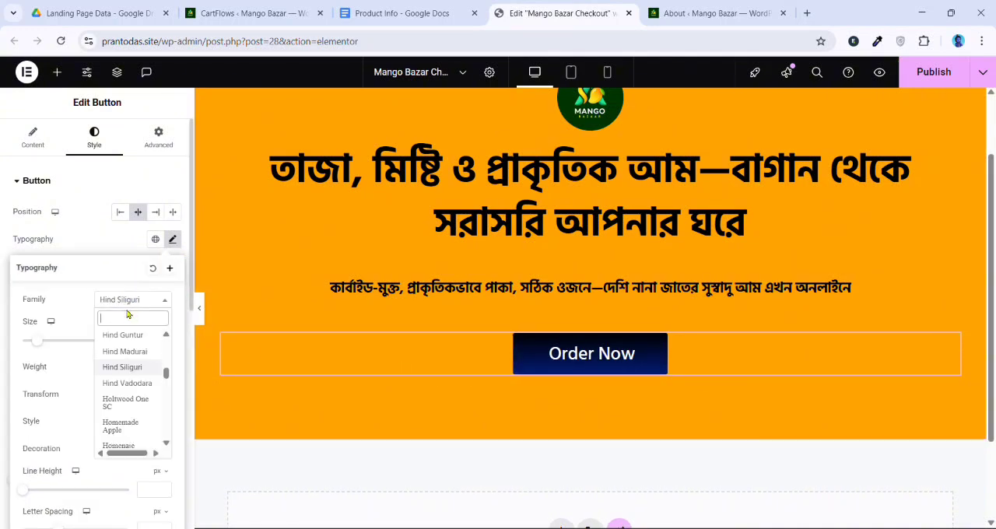
type("jost")
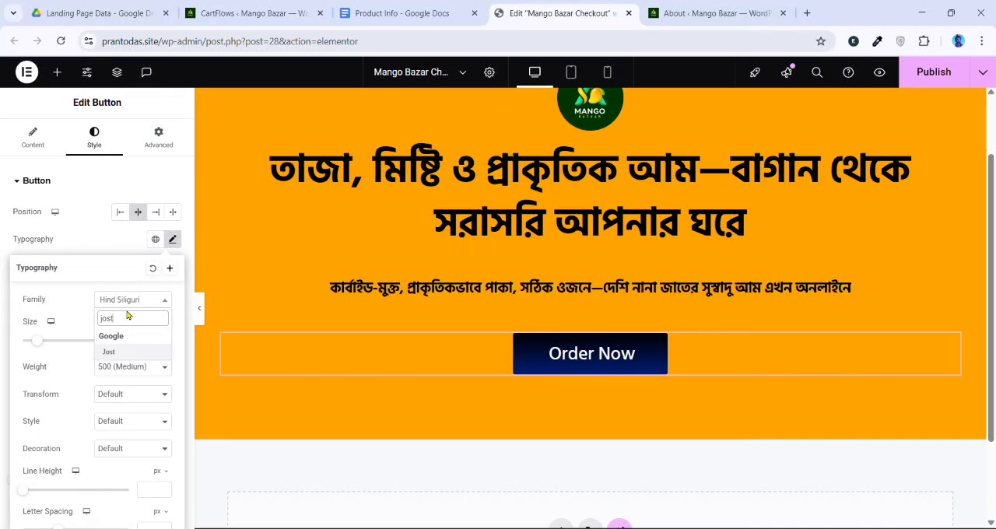
left_click(109, 352)
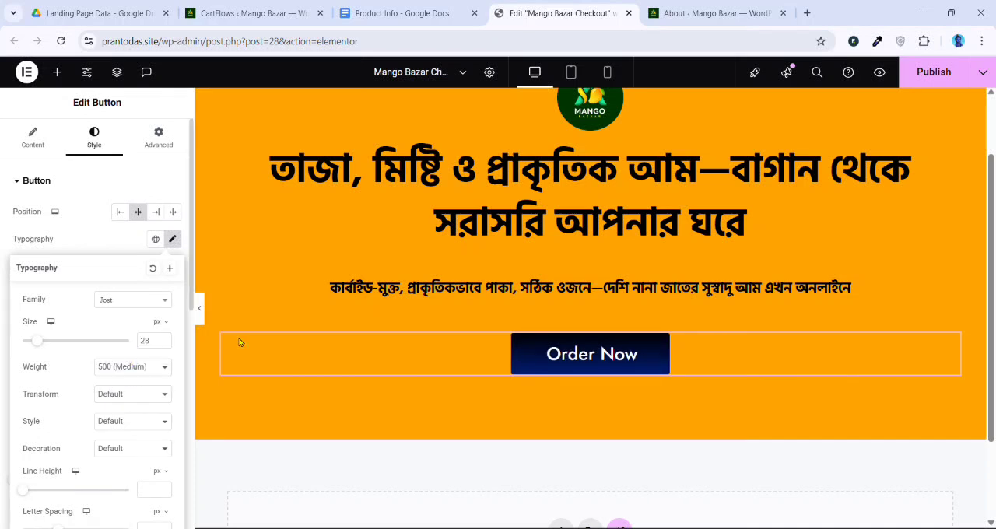
left_click(99, 234)
Add the shopping basket icon from the icon library to the button, placed after the text with 21 px icon spacing
left_click(46, 142)
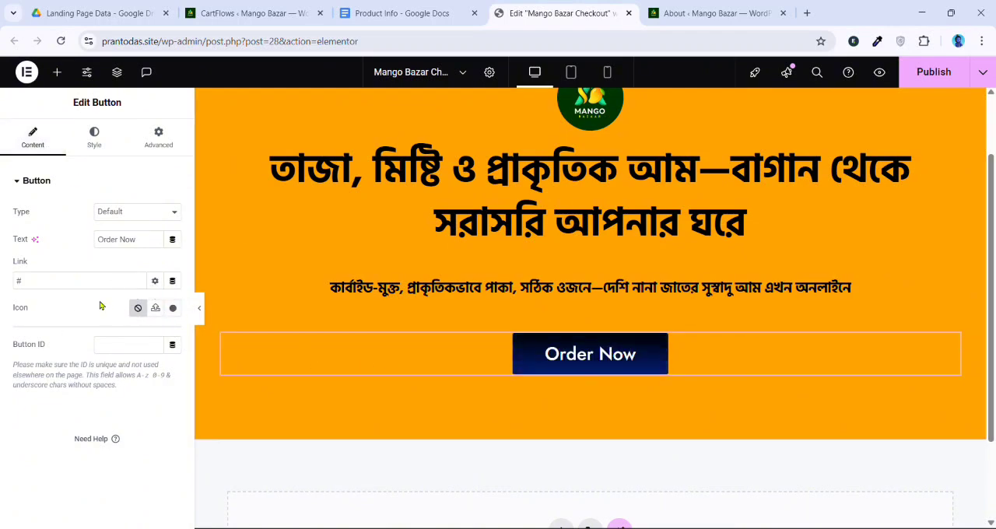
left_click(172, 310)
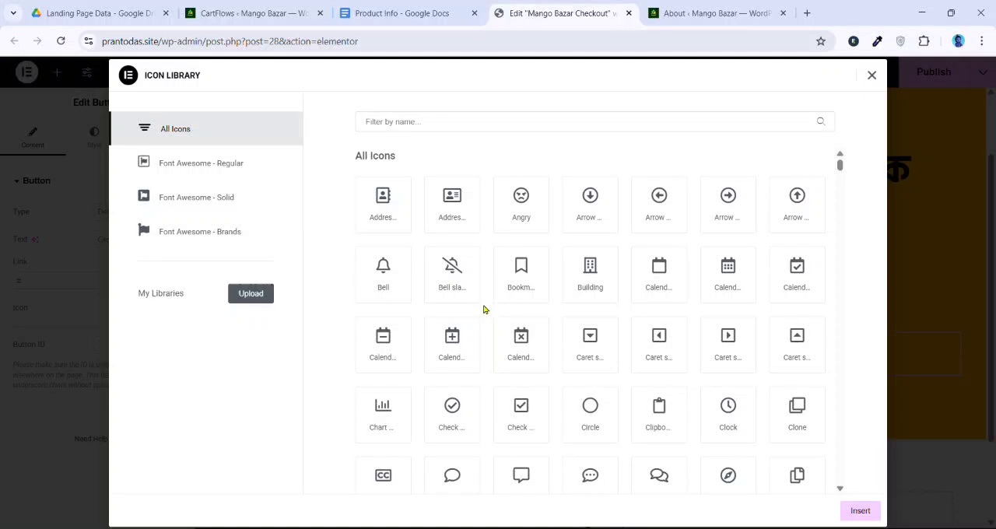
left_click(454, 120)
type("shop")
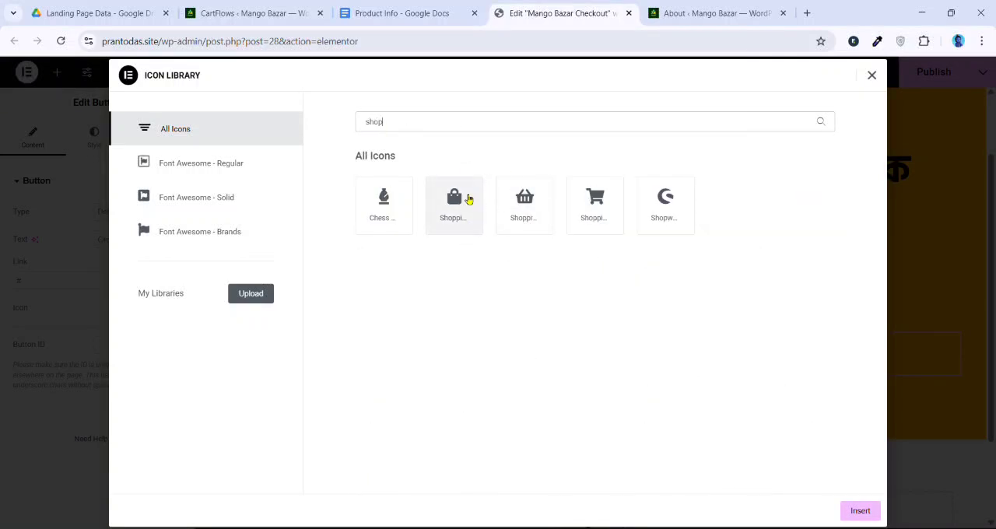
left_click(525, 204)
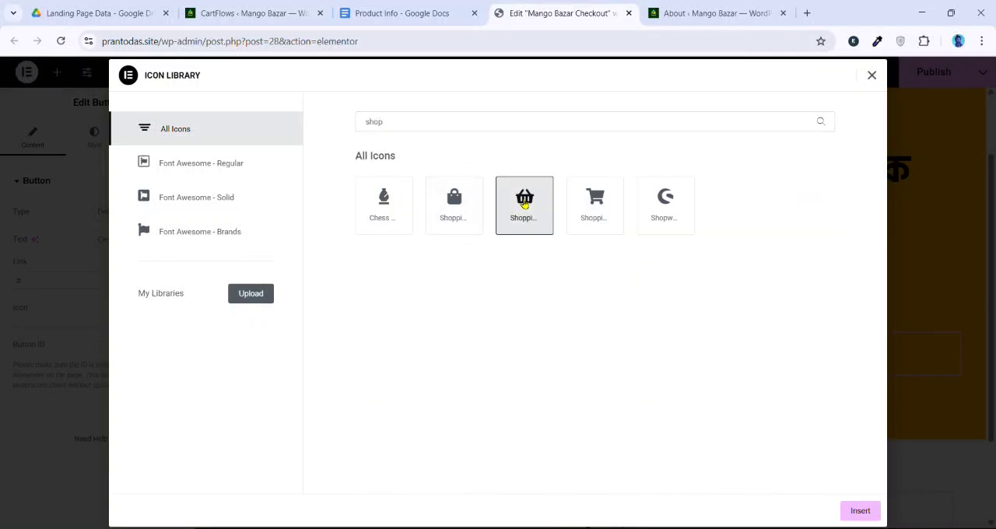
left_click(856, 510)
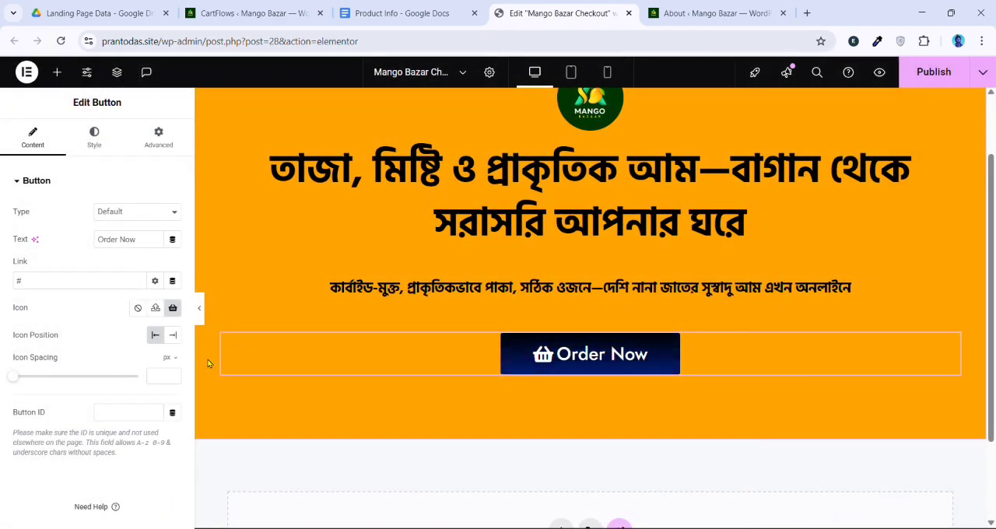
left_click(173, 334)
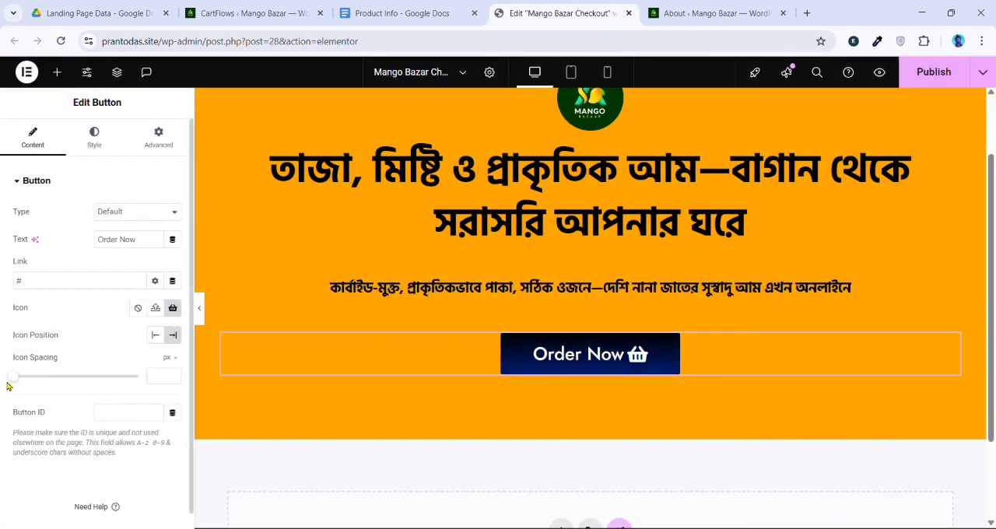
left_click_drag(12, 376, 61, 391)
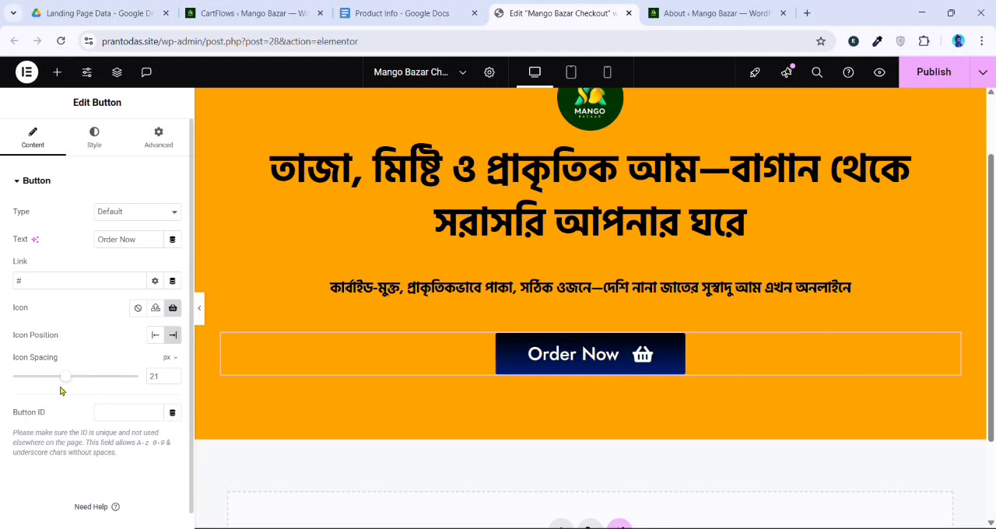
Round the Order Now button's corners with a border radius of 110 px on all four sides
left_click(94, 138)
scroll(90, 351, "down", 6)
scroll(44, 455, "down", 2)
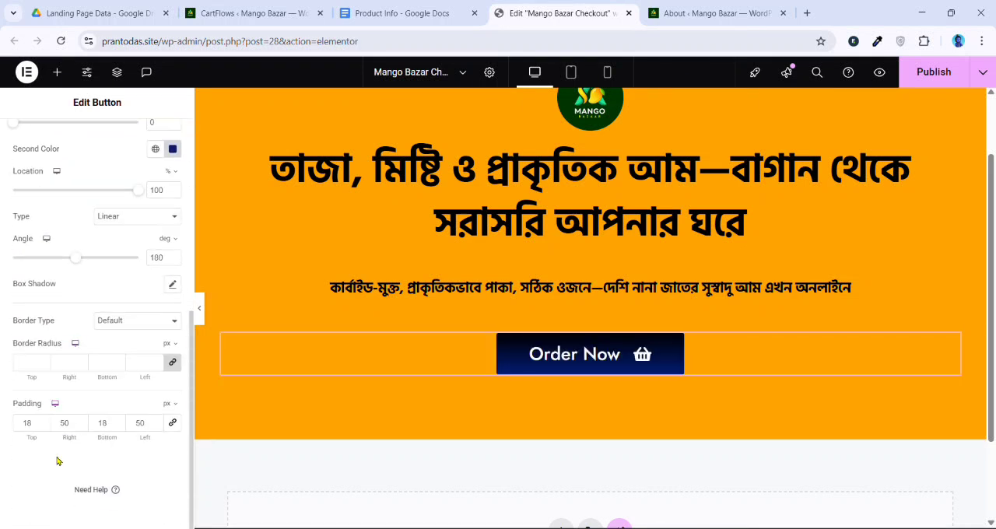
left_click_drag(30, 375, 101, 379)
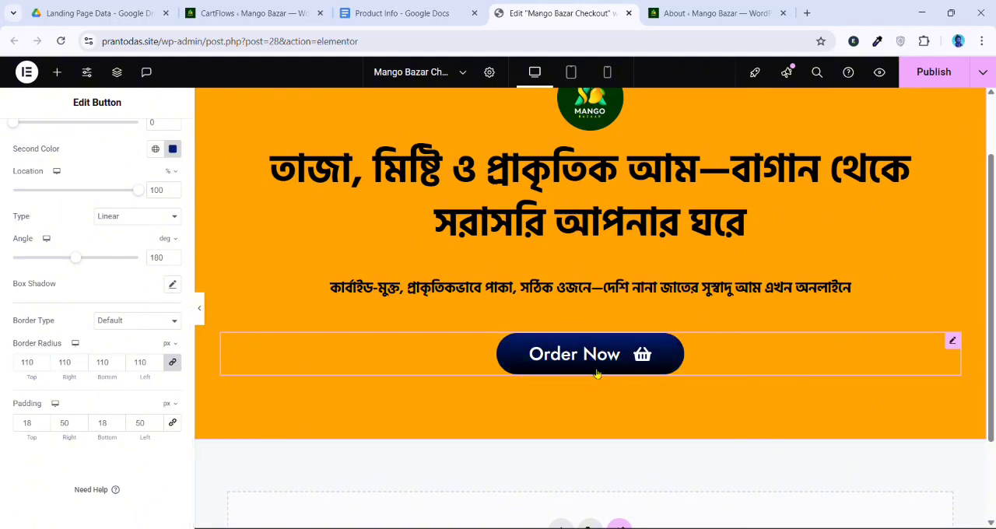
scroll(604, 369, "up", 1)
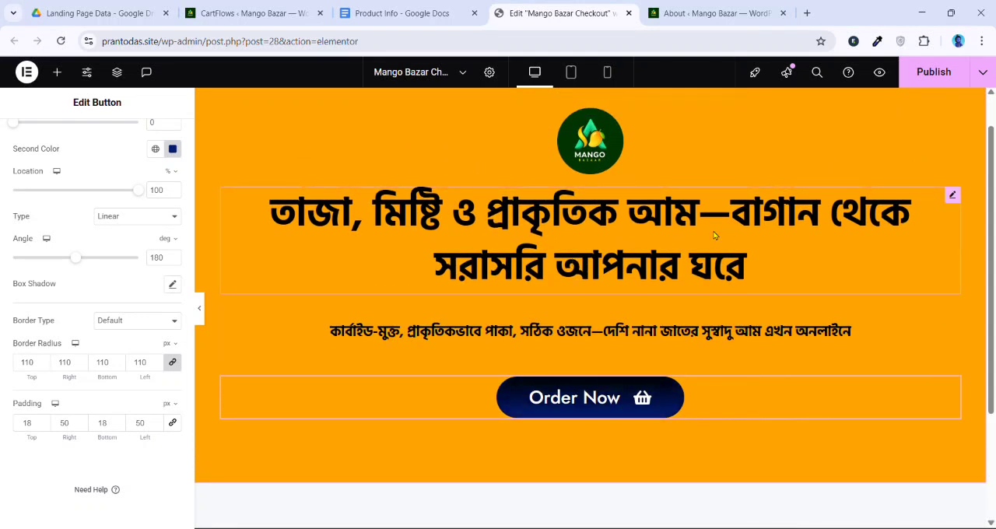
scroll(677, 265, "down", 2)
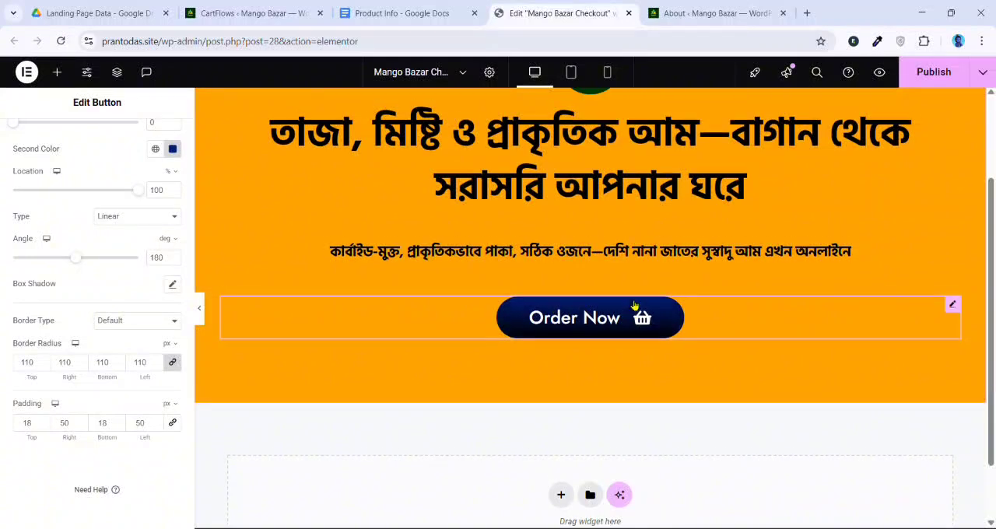
scroll(631, 301, "up", 2)
scroll(631, 305, "up", 1)
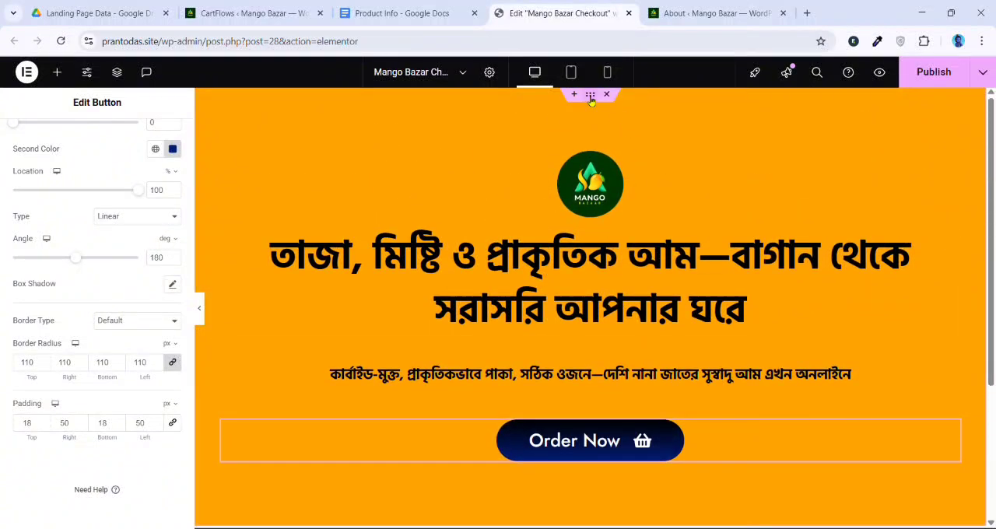
Add a layered, fan-shaped shape divider to the bottom edge of the orange hero container
left_click(624, 221)
scroll(630, 433, "down", 3)
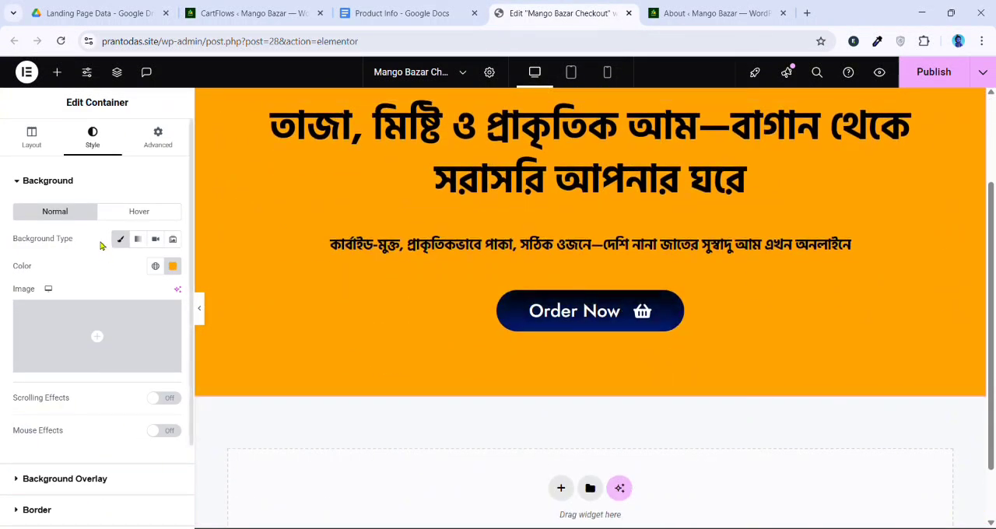
scroll(74, 298, "down", 3)
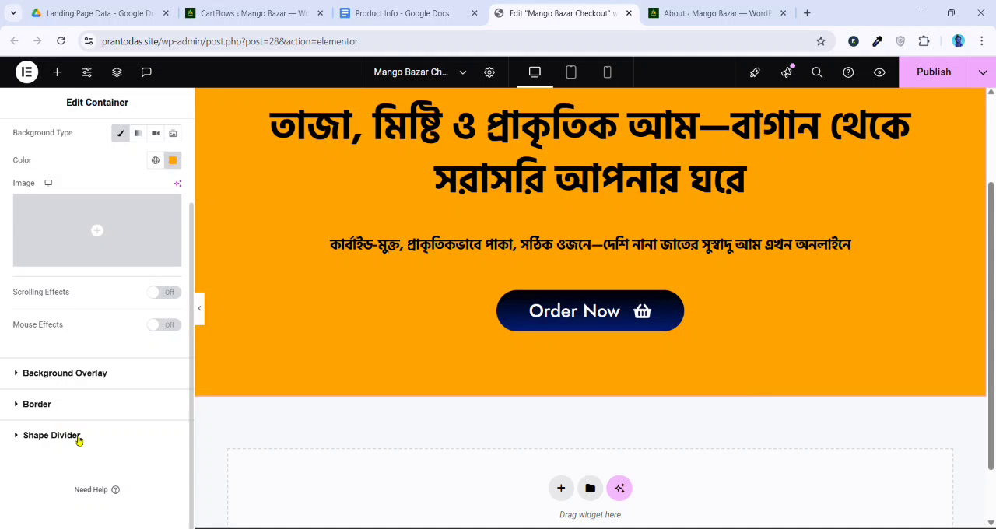
left_click(51, 436)
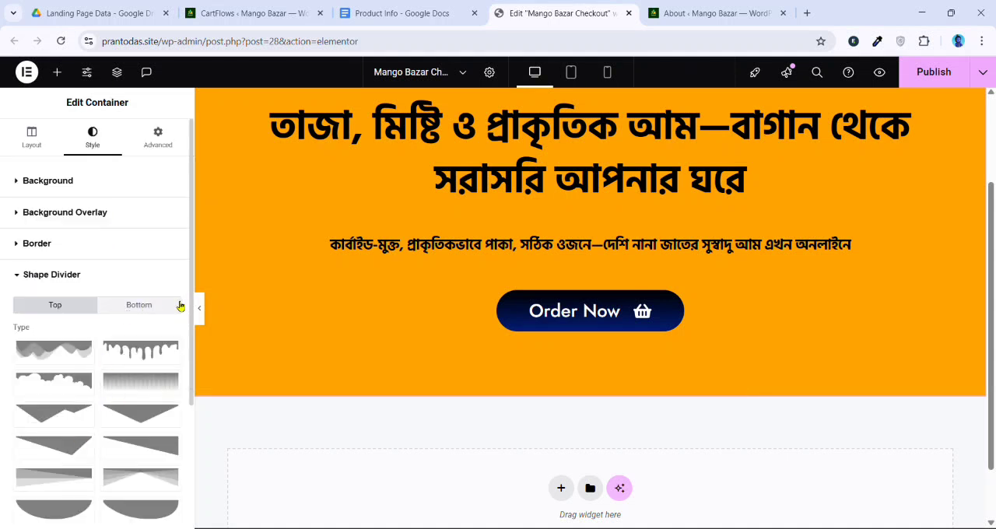
scroll(230, 373, "up", 3)
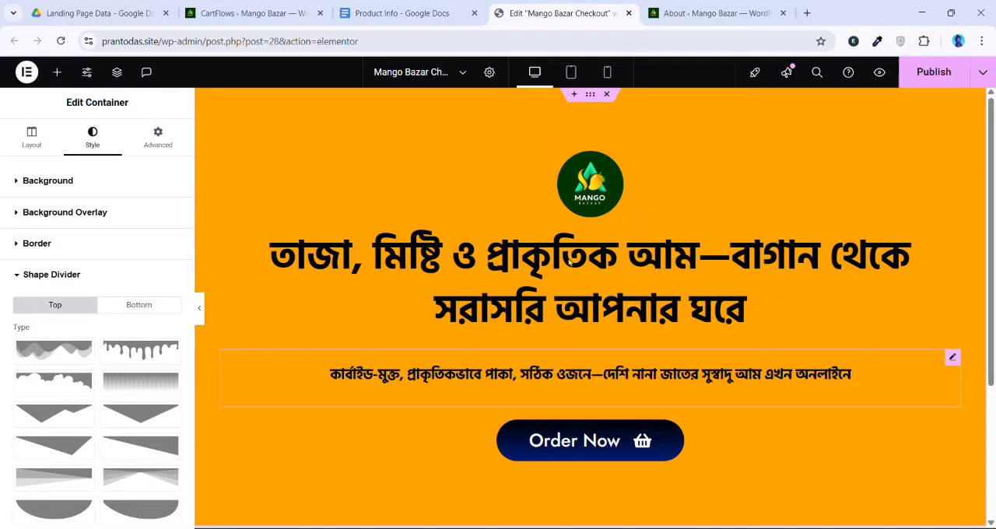
left_click(150, 305)
scroll(151, 311, "down", 1)
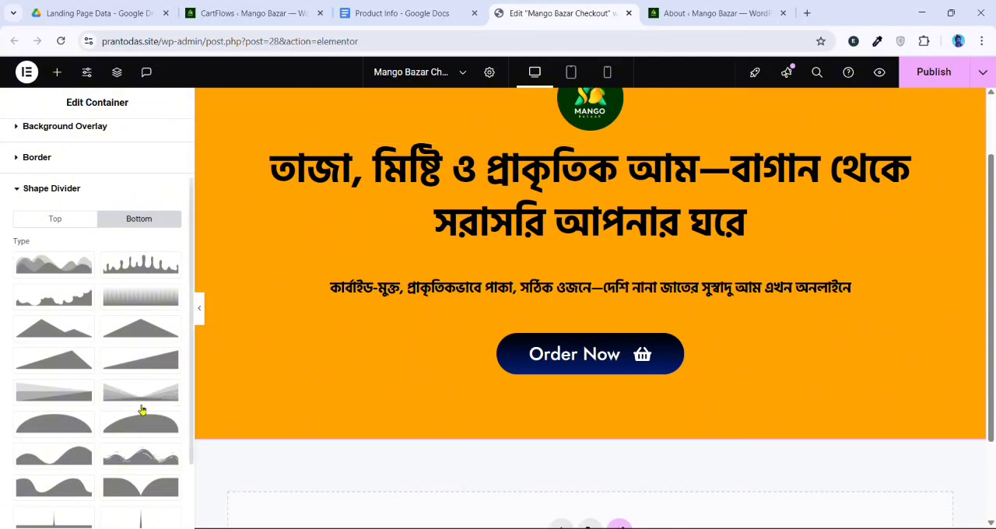
left_click(142, 391)
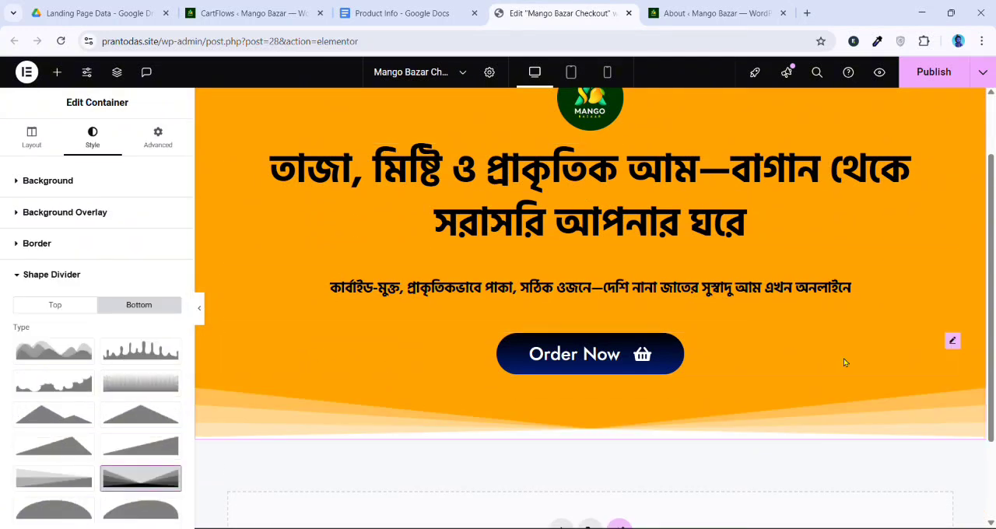
Try other bottom divider shapes on the hero container, such as the asymmetrical triangle, and reselect the layered fan shape
left_click(144, 378)
scroll(143, 378, "down", 1)
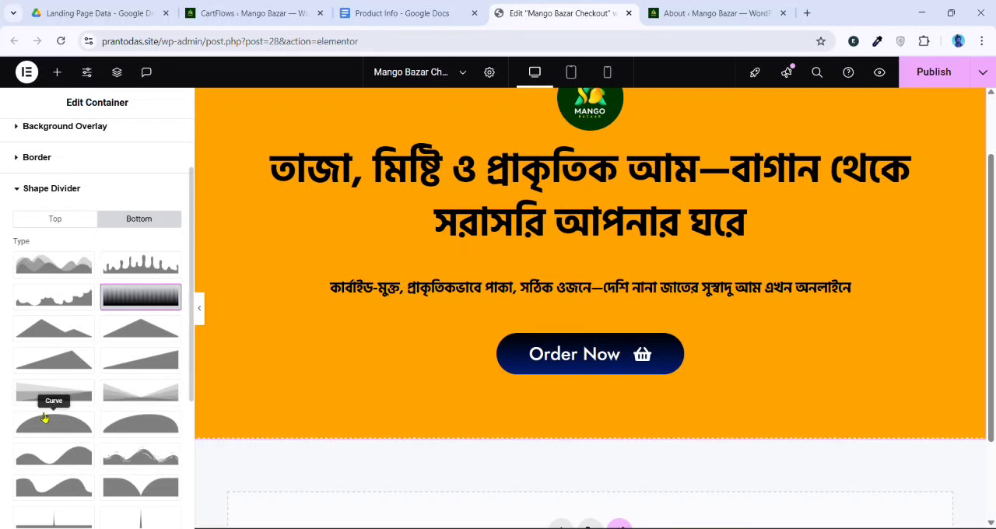
left_click(52, 397)
left_click(65, 446)
scroll(78, 437, "down", 3)
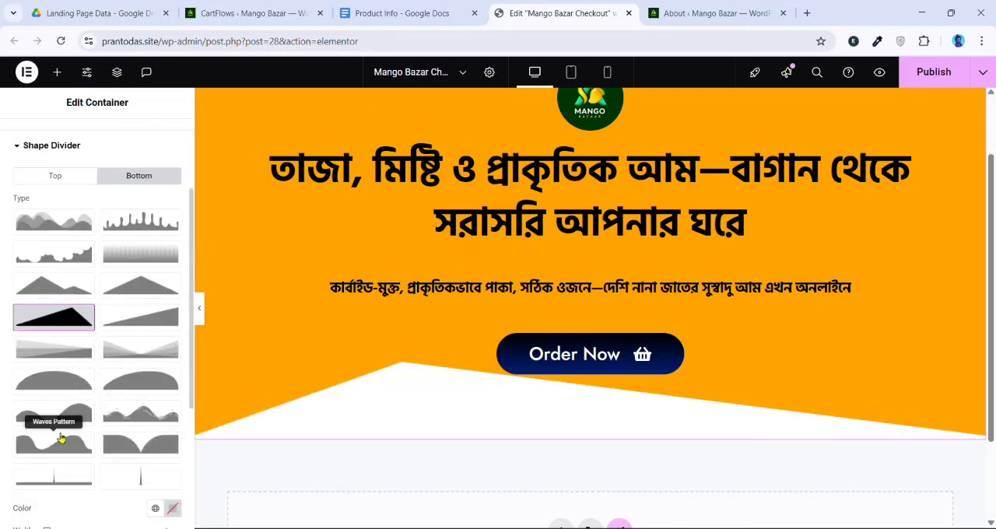
scroll(61, 436, "up", 2)
left_click(80, 418)
left_click(127, 421)
left_click(146, 479)
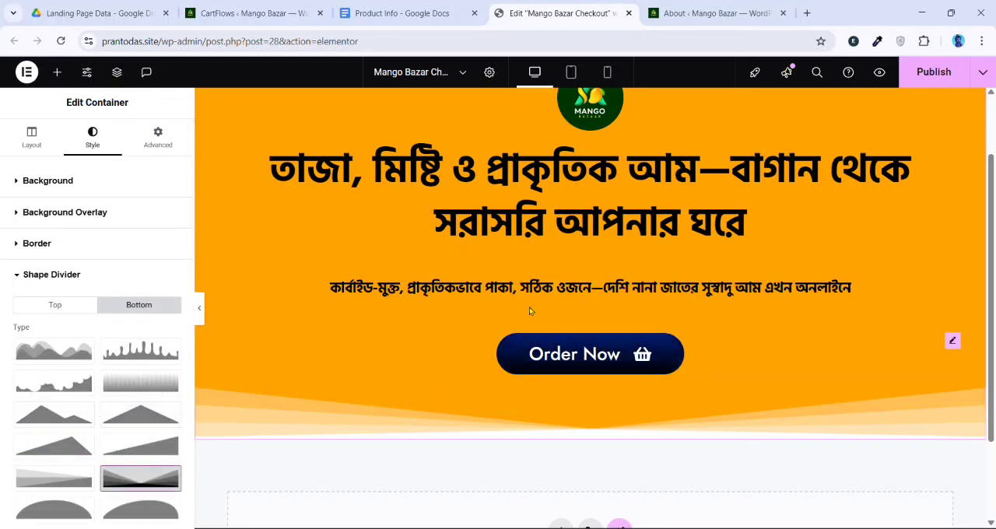
Preview the hero section at full width with the editing panel hidden, and check its bottom divider
scroll(578, 296, "down", 1)
scroll(653, 268, "up", 2)
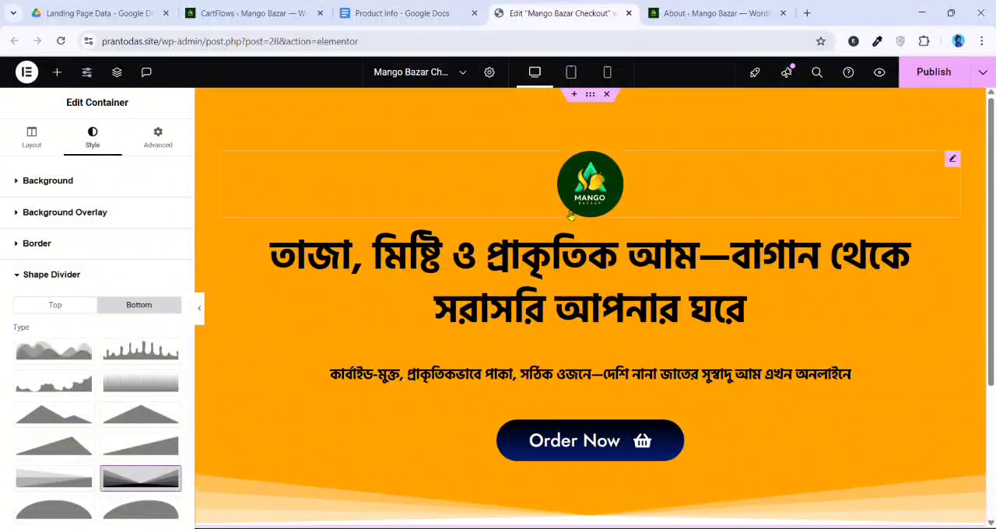
left_click(200, 309)
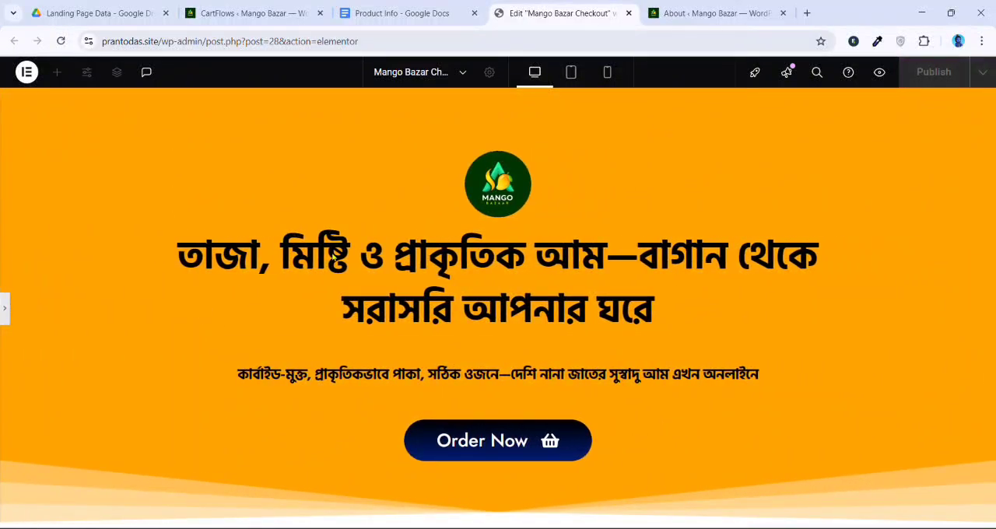
left_click(4, 307)
scroll(265, 219, "down", 1)
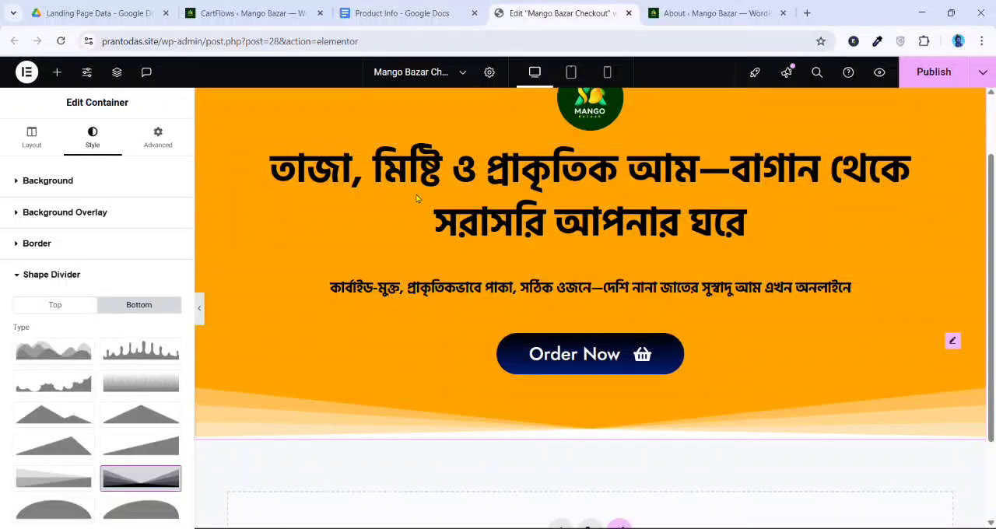
scroll(417, 199, "up", 1)
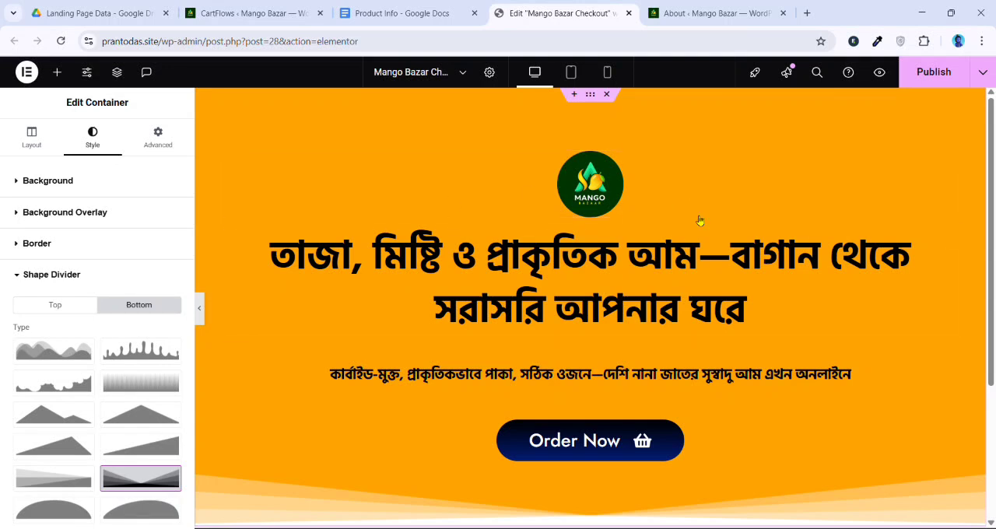
In tablet view, set the hero container's padding to 20 px on all sides
left_click(572, 71)
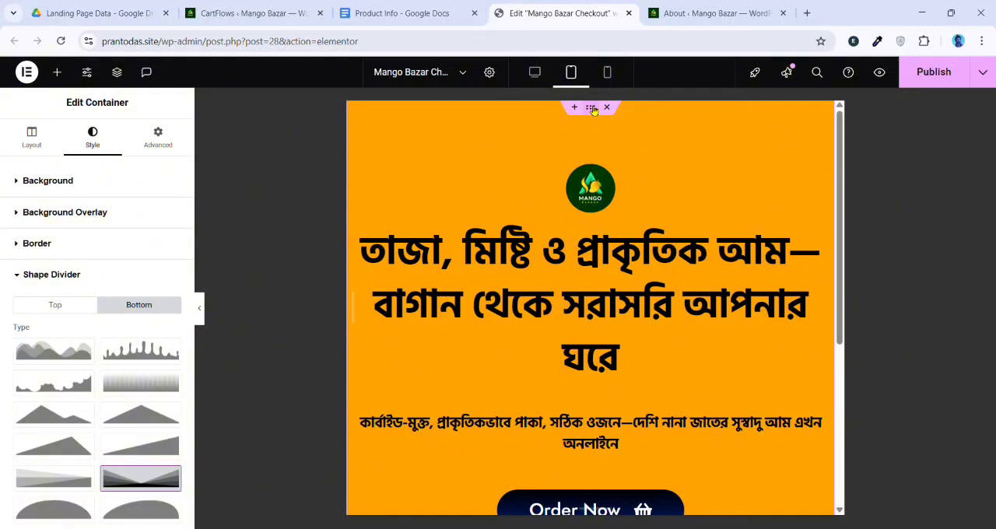
left_click(169, 140)
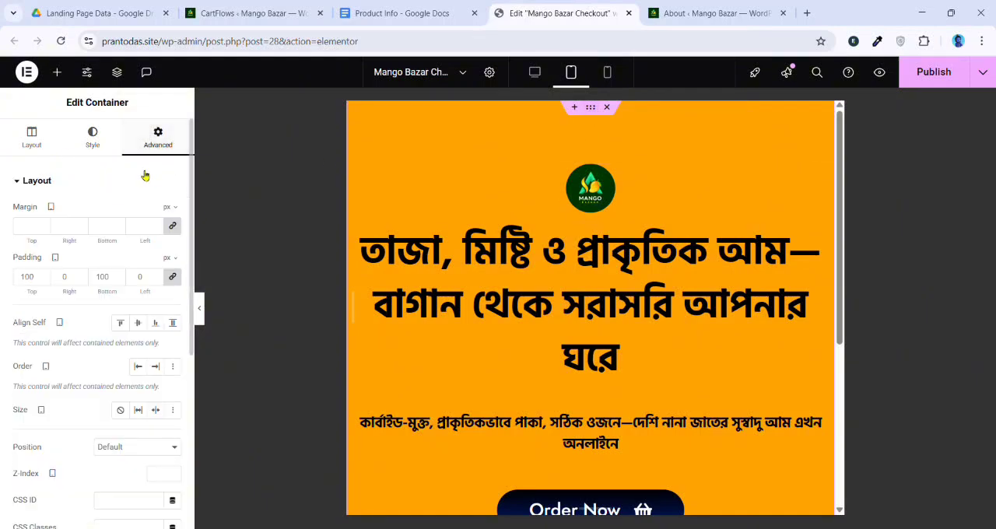
scroll(623, 210, "down", 3)
scroll(572, 236, "up", 3)
type("20")
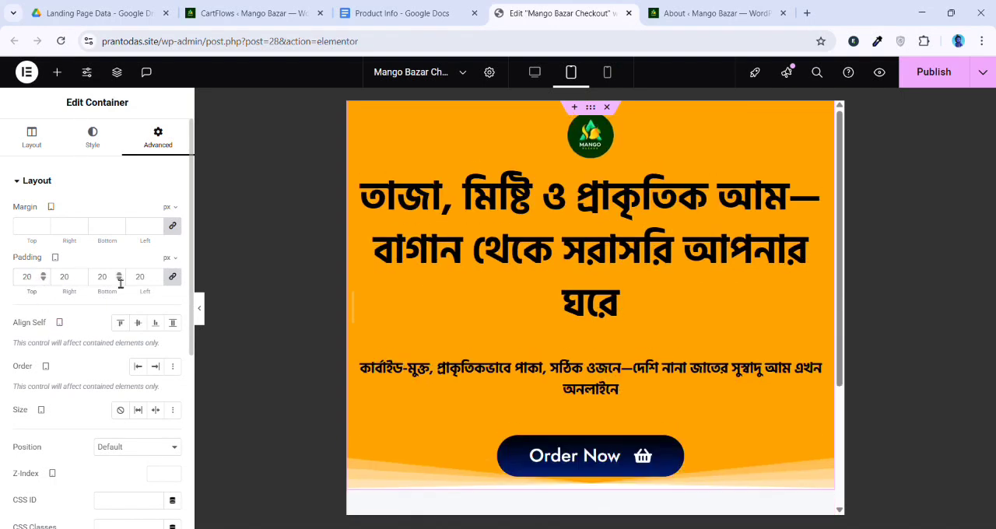
Set the hero heading's tablet typography to a size of 40 px and a line height of 1.5 em
left_click(625, 248)
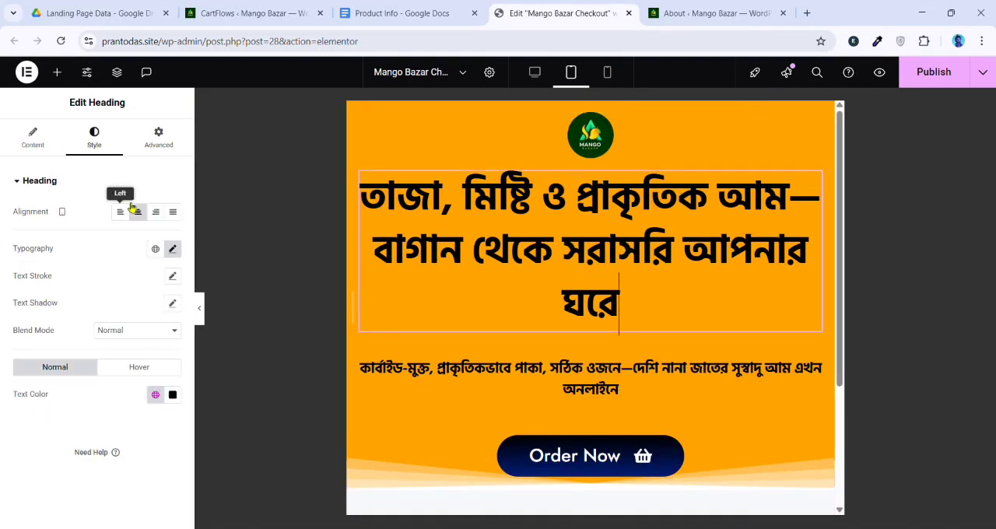
left_click(172, 248)
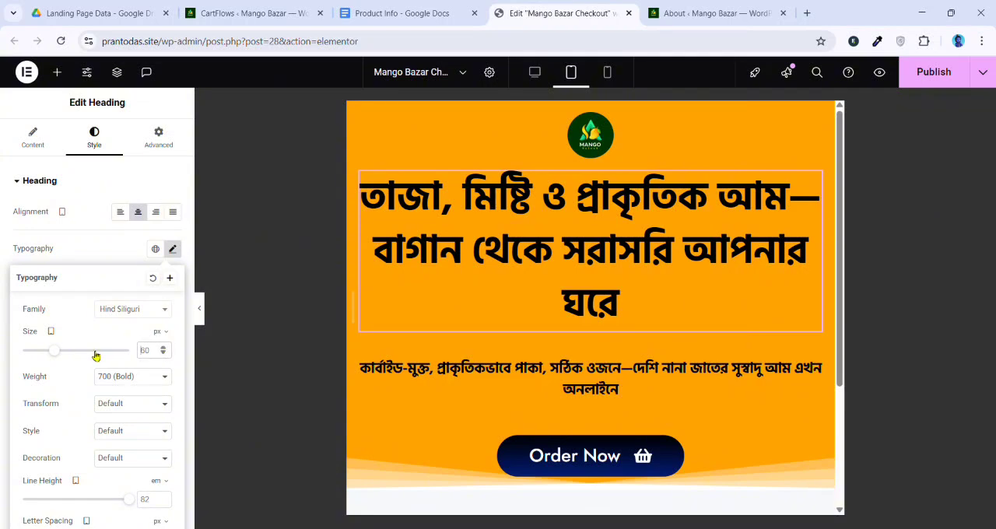
type("40")
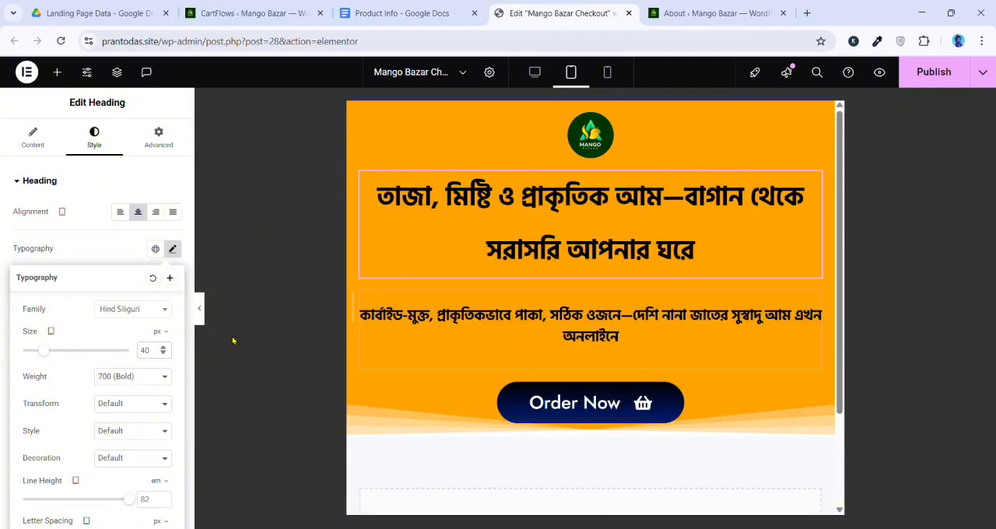
scroll(82, 379, "down", 1)
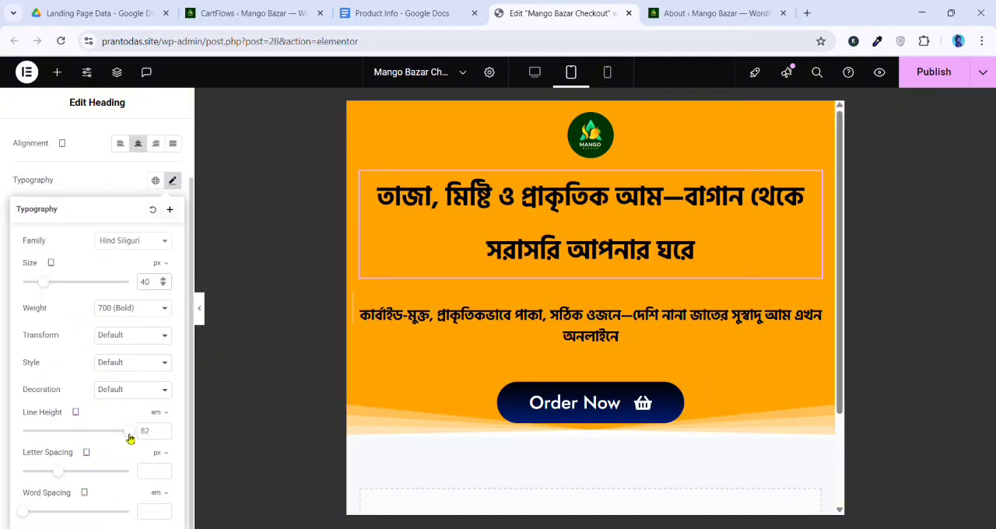
left_click_drag(130, 437, 42, 442)
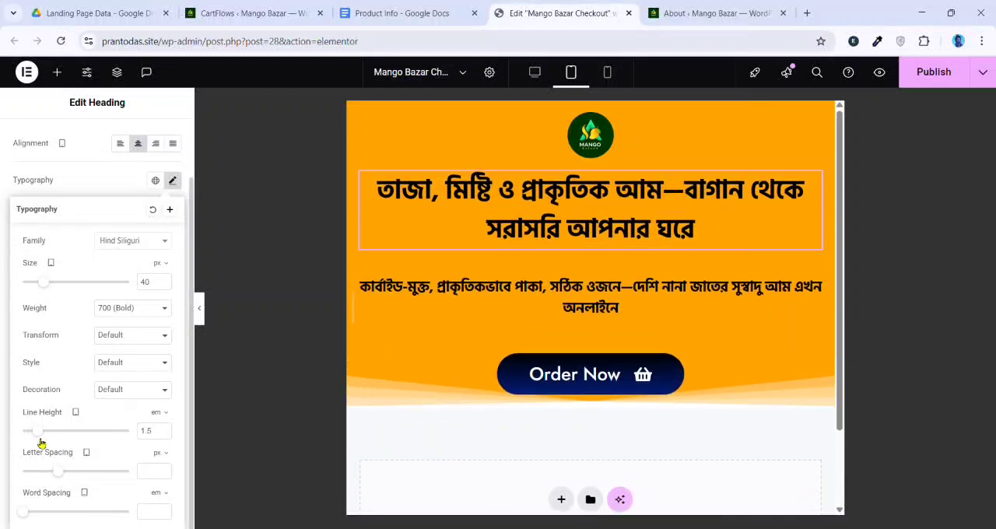
Set the tablet font size of the text below the hero heading to 20 px
left_click(601, 309)
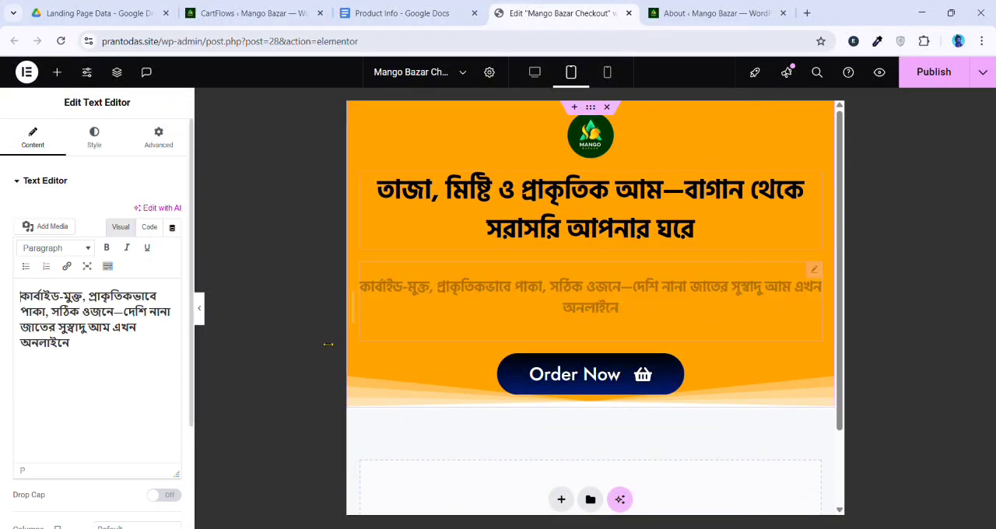
left_click(94, 140)
left_click(173, 249)
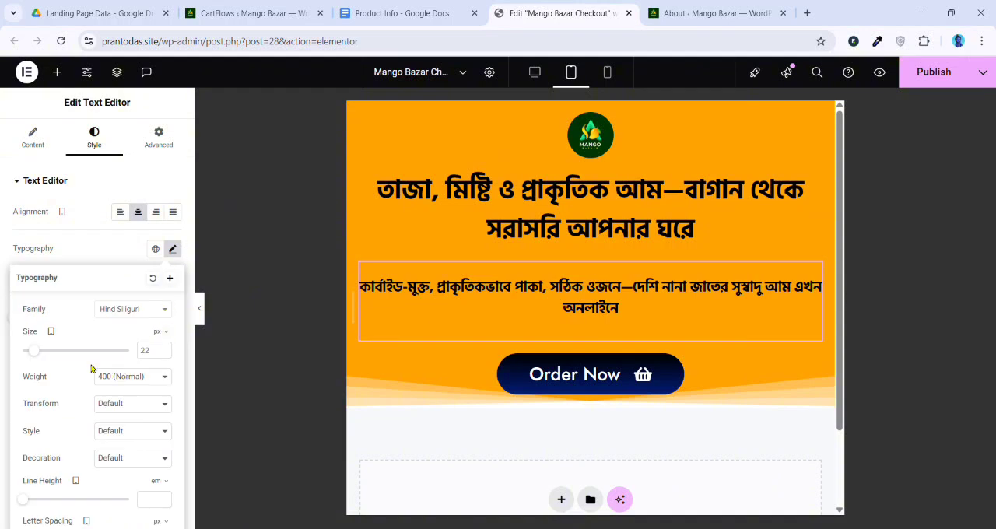
key("BackSpace")
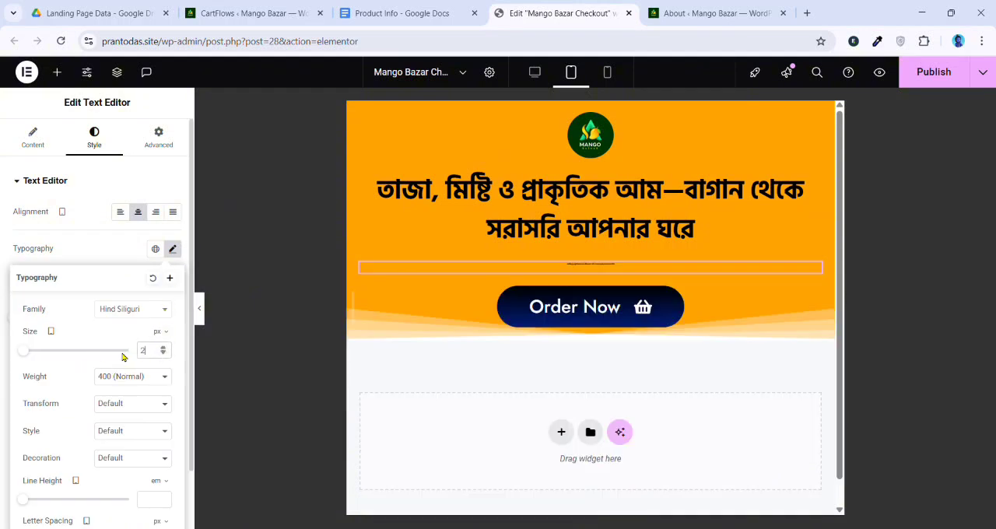
type("0")
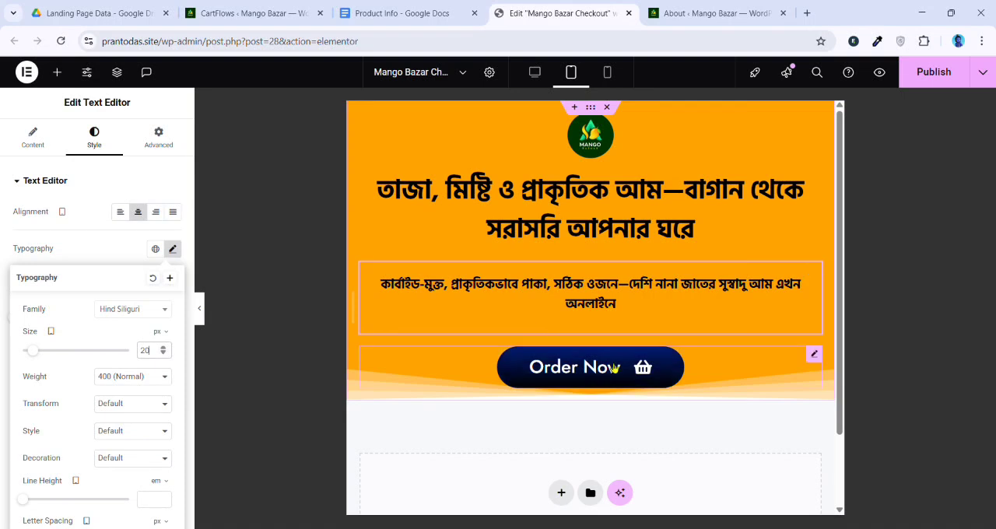
Unlink the Order Now button's tablet padding and set only the bottom padding to 50 px
left_click(694, 374)
left_click(158, 137)
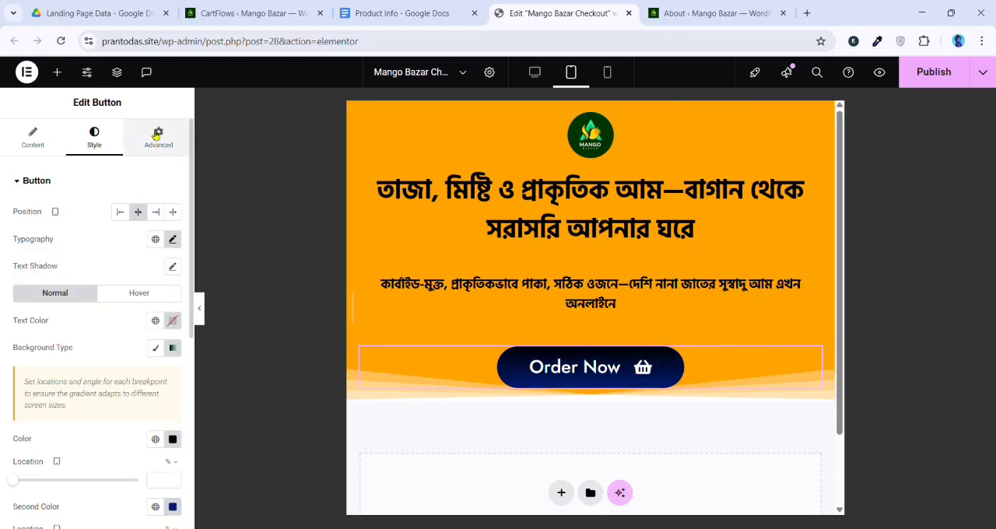
left_click(179, 277)
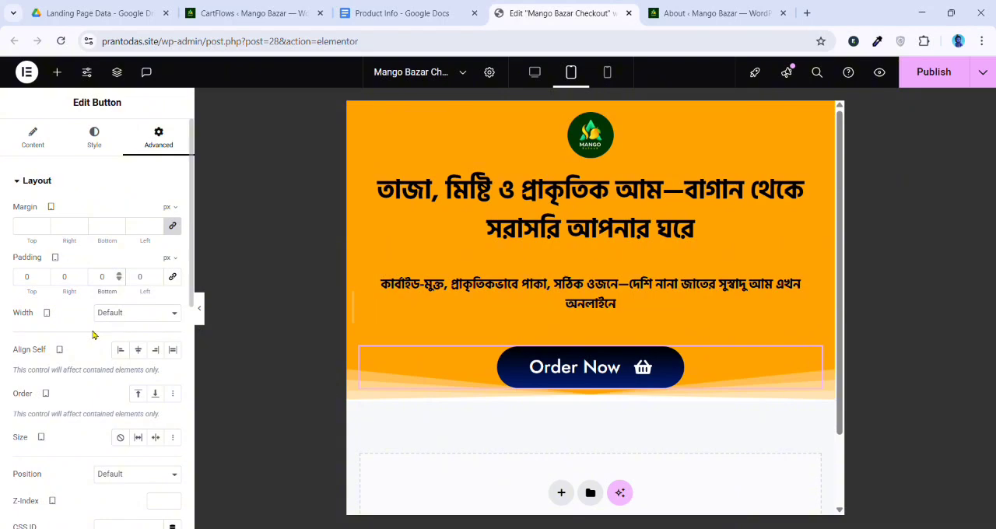
type("70")
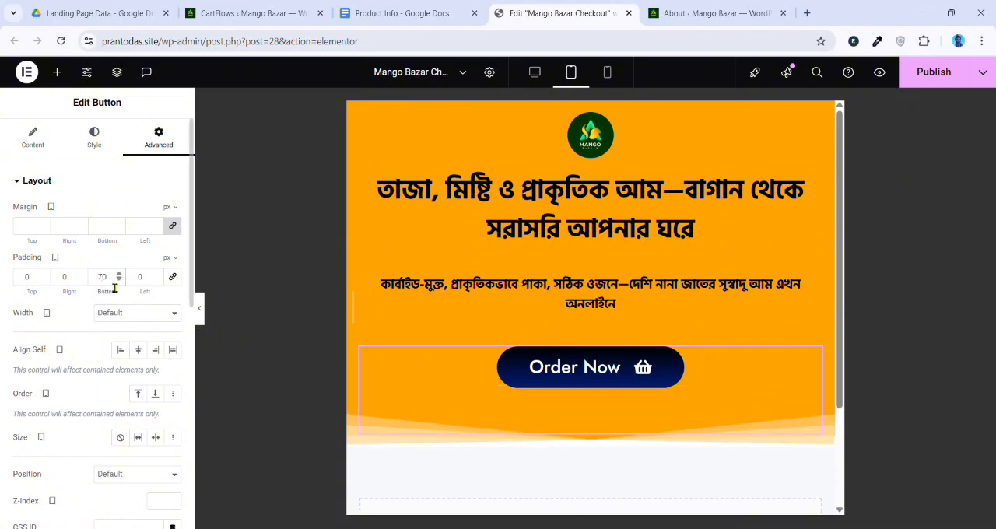
key("BackSpace")
key("BackSpace")
type("50")
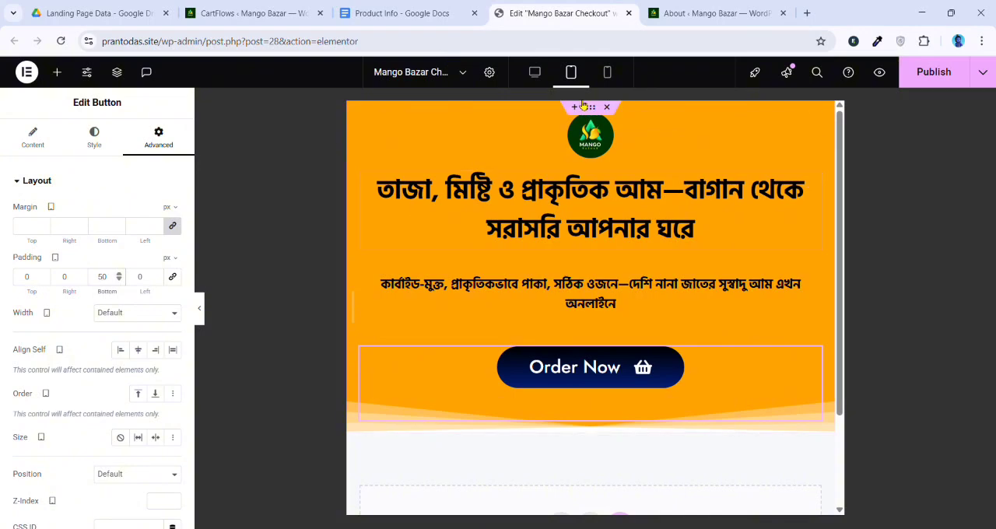
In mobile view, set the width of the hero logo image to 25%
left_click(608, 71)
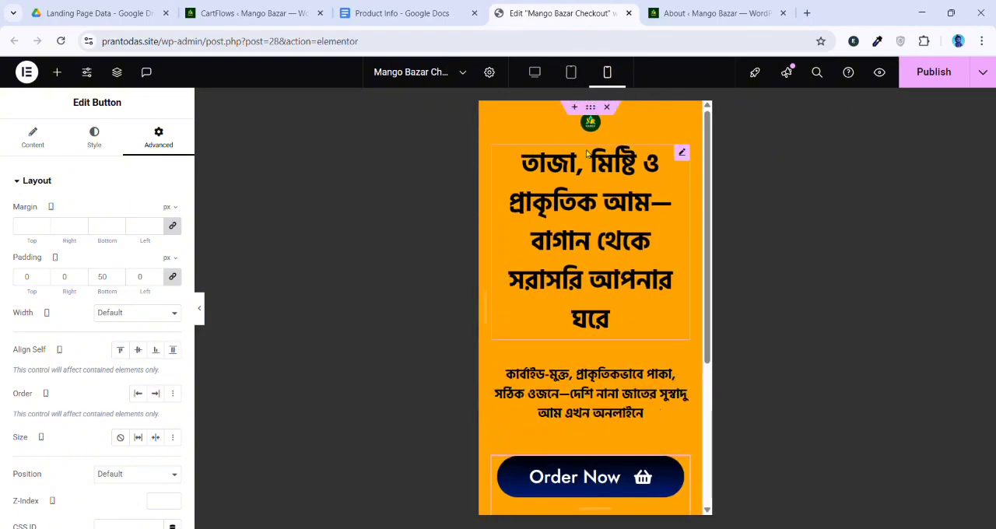
scroll(592, 272, "down", 2)
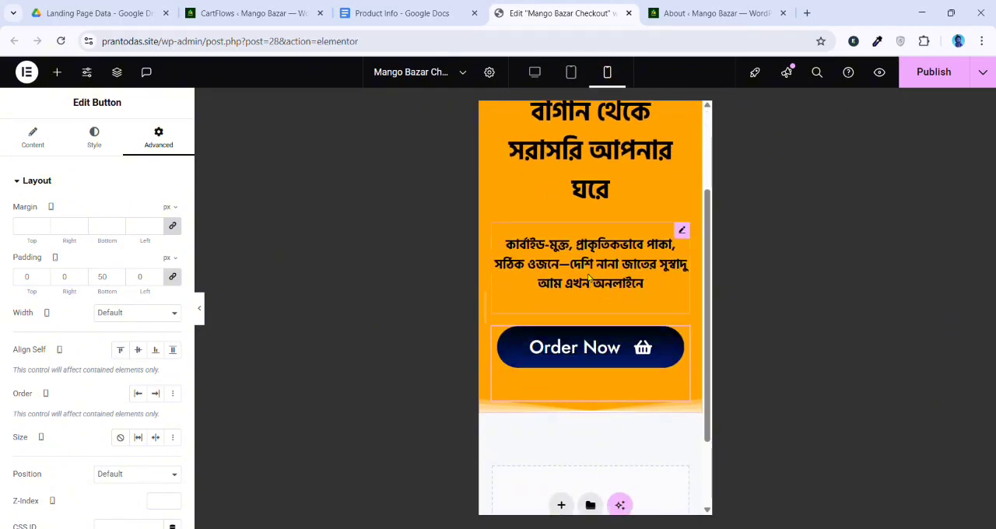
scroll(592, 234, "up", 1)
scroll(612, 163, "up", 1)
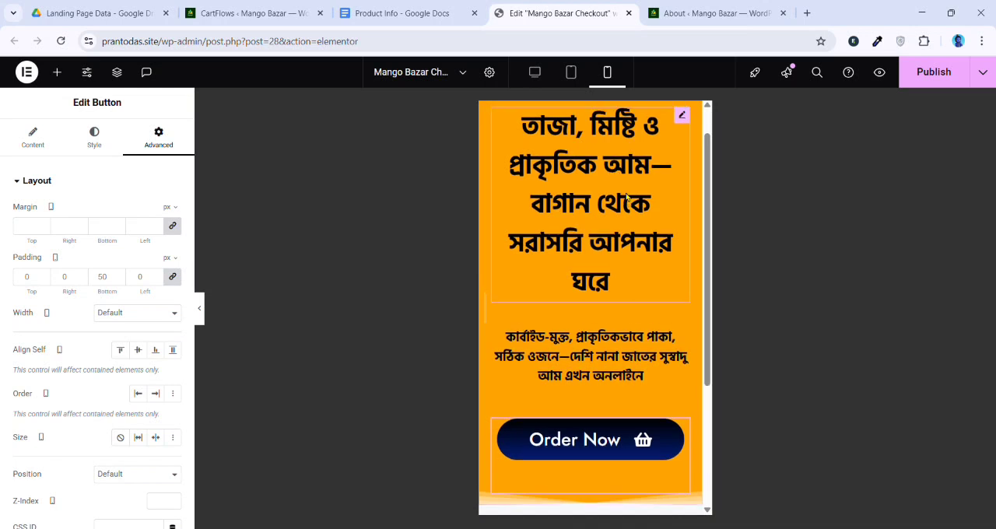
left_click(590, 122)
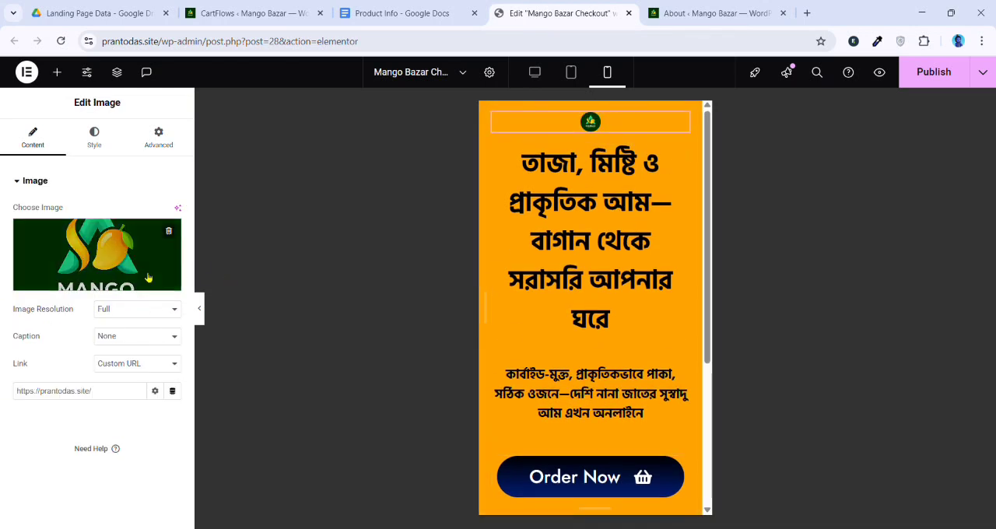
left_click(95, 137)
left_click_drag(23, 259, 45, 265)
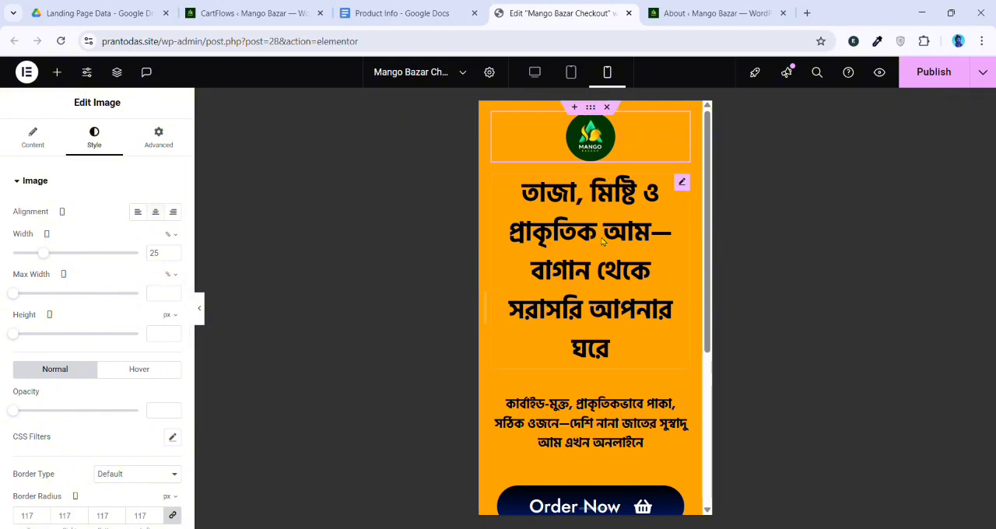
Set the hero heading's mobile font size to 27 px
left_click(607, 349)
left_click(173, 249)
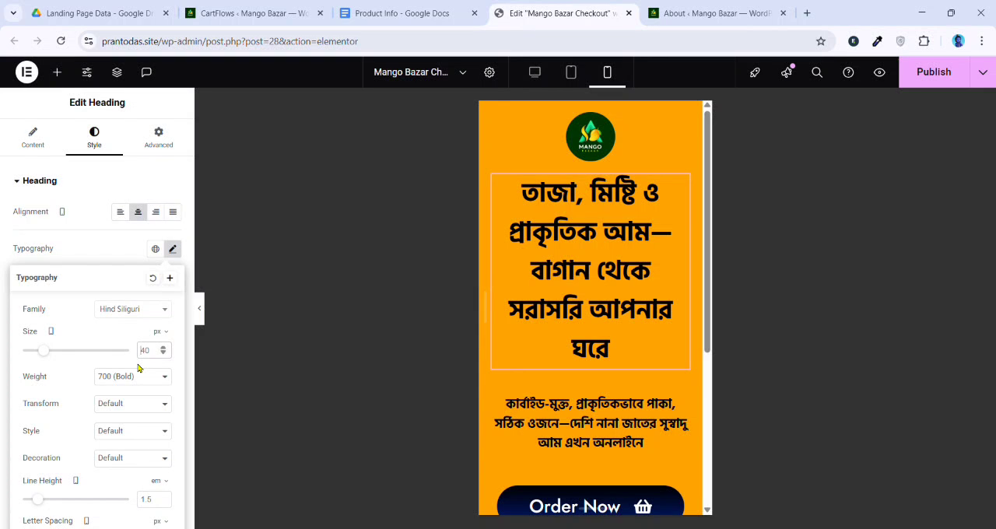
type("27")
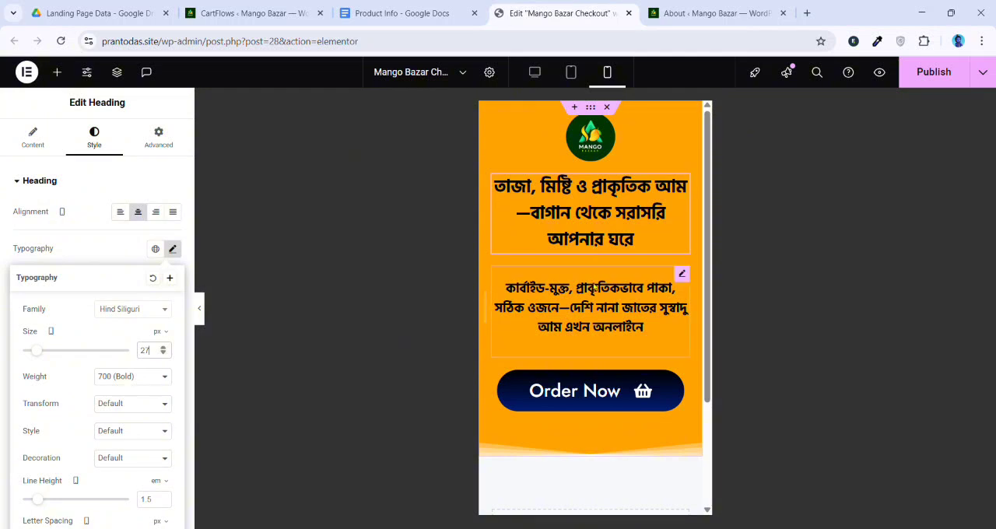
Unlink the mobile margins of the text below the hero heading and set only the top margin to -30 px
left_click(594, 280)
left_click(179, 145)
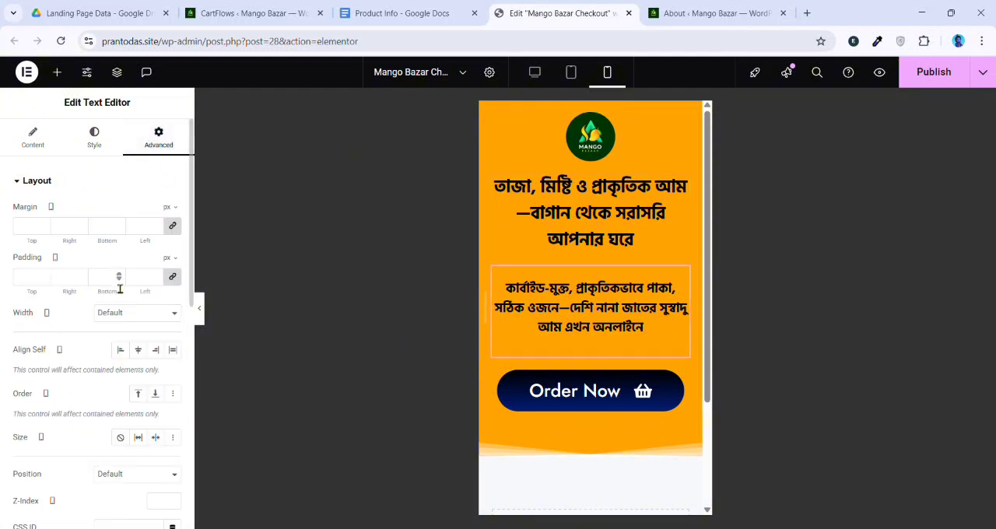
scroll(171, 288, "down", 4)
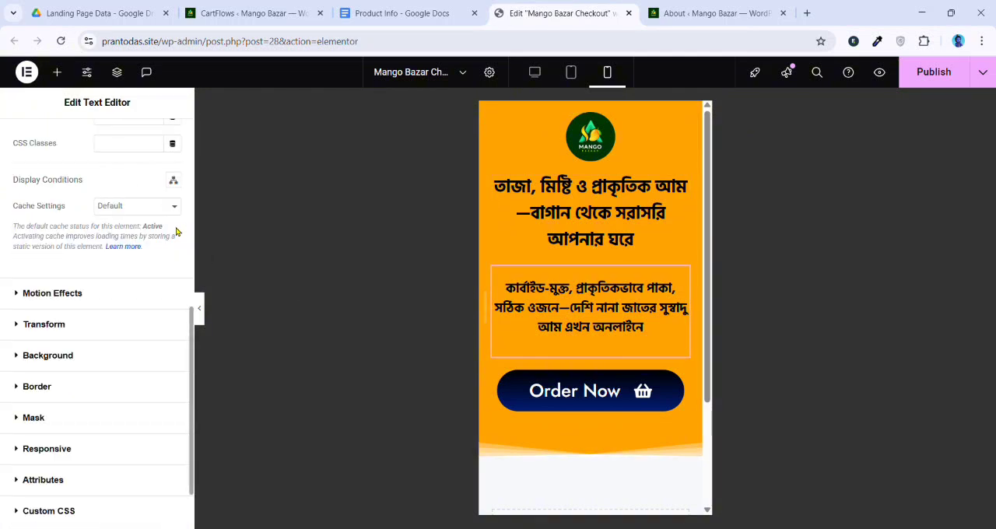
scroll(169, 288, "up", 5)
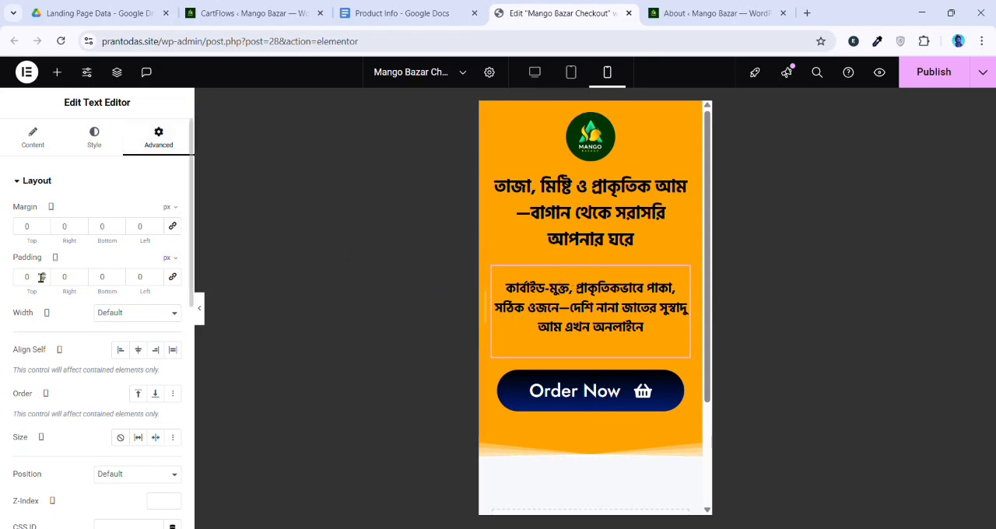
left_click_drag(44, 243, 23, 242)
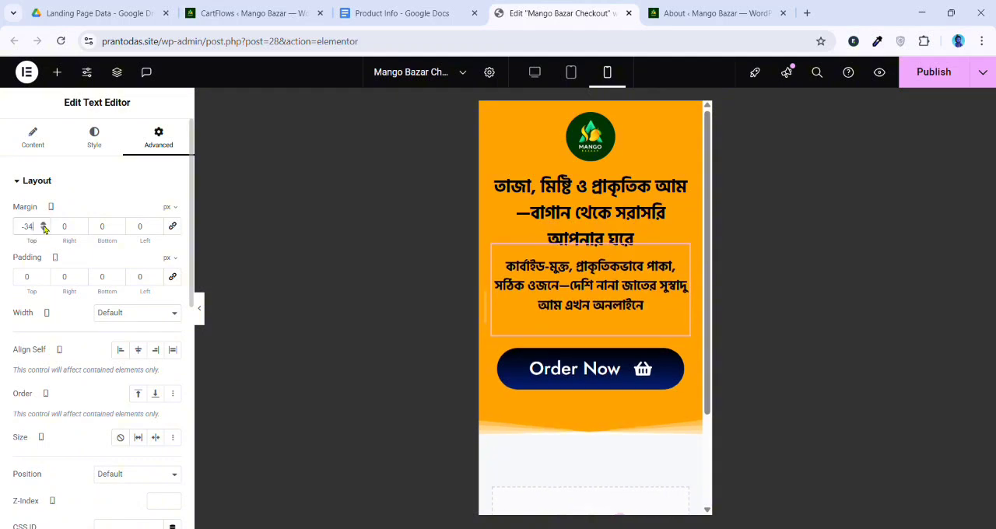
left_click(44, 224)
left_click(44, 224)
left_click(43, 224)
left_click(44, 225)
left_click(44, 225)
left_click(43, 228)
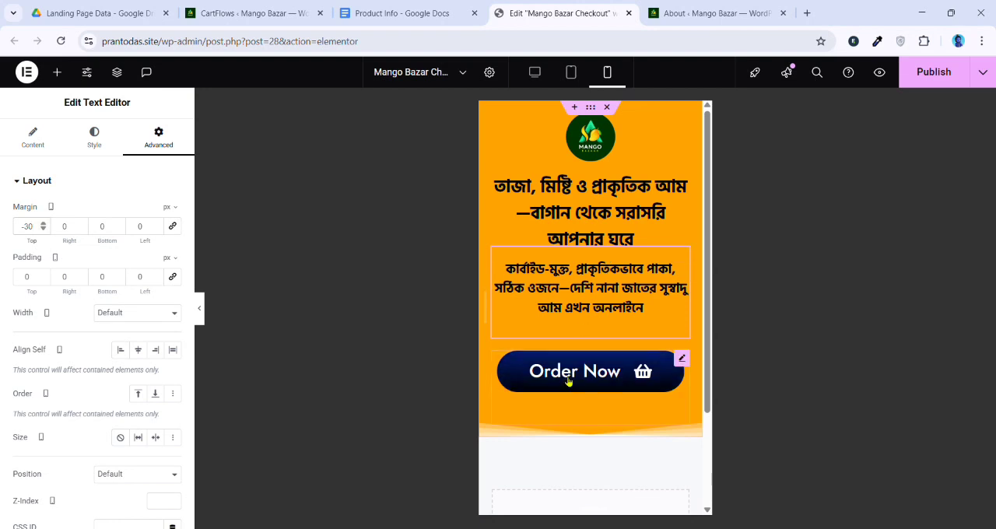
Set the Order Now button's mobile font size to 23 px and stretch the button across the full width
left_click(683, 360)
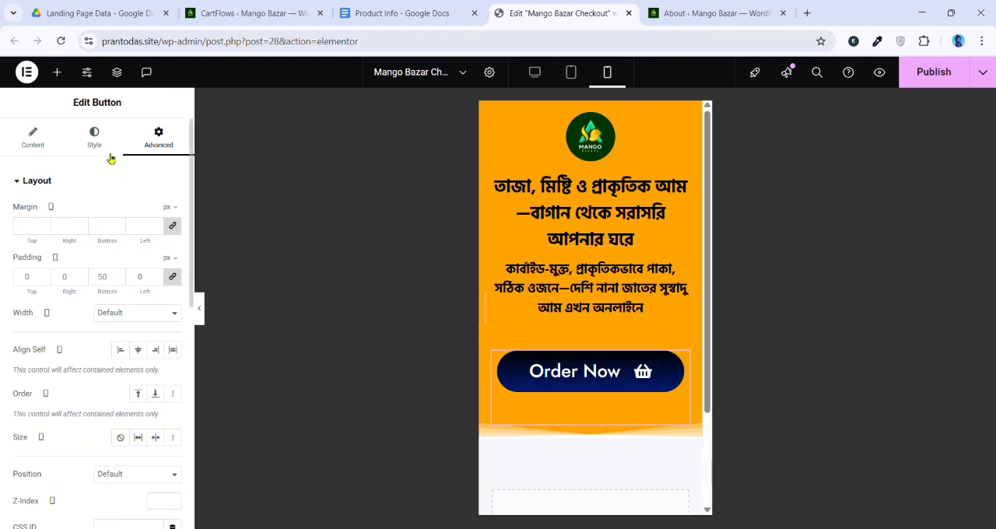
left_click(94, 138)
left_click(172, 239)
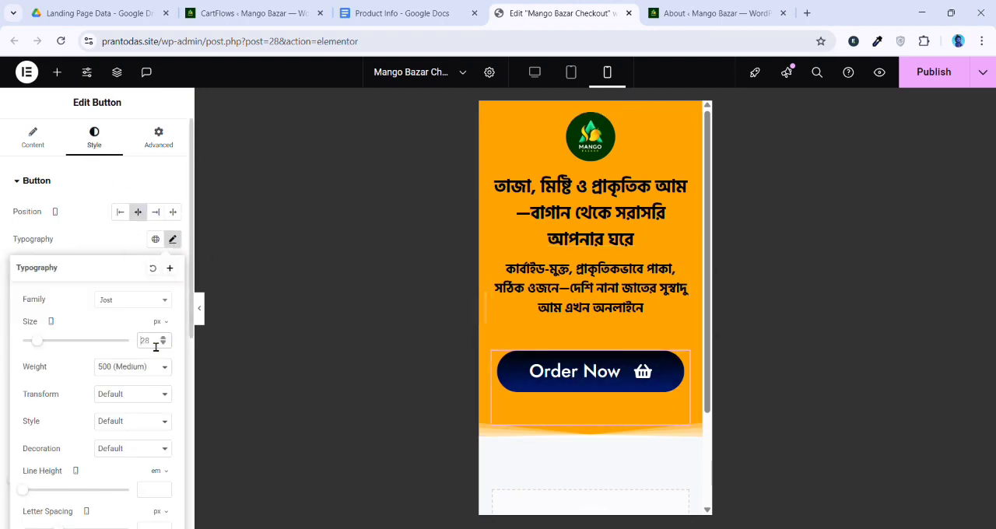
key("BackSpace")
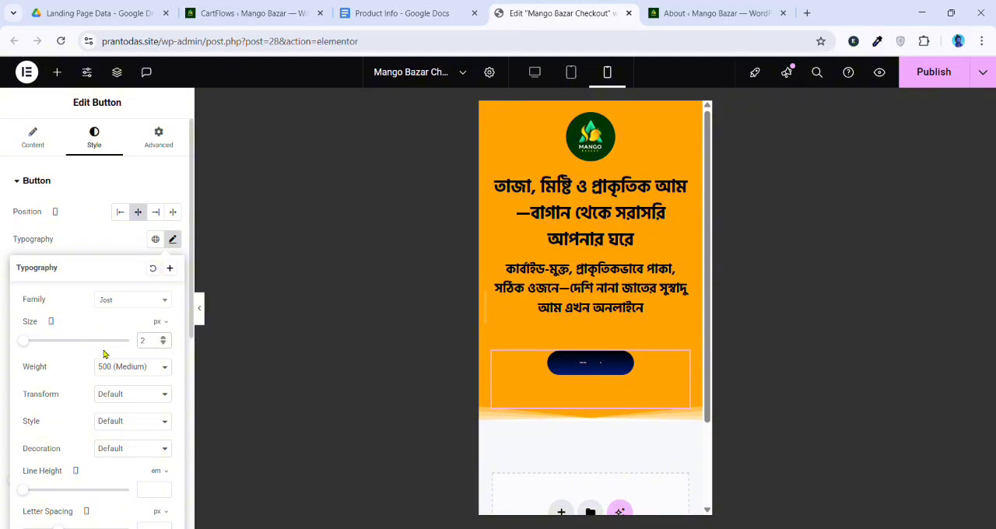
type("3")
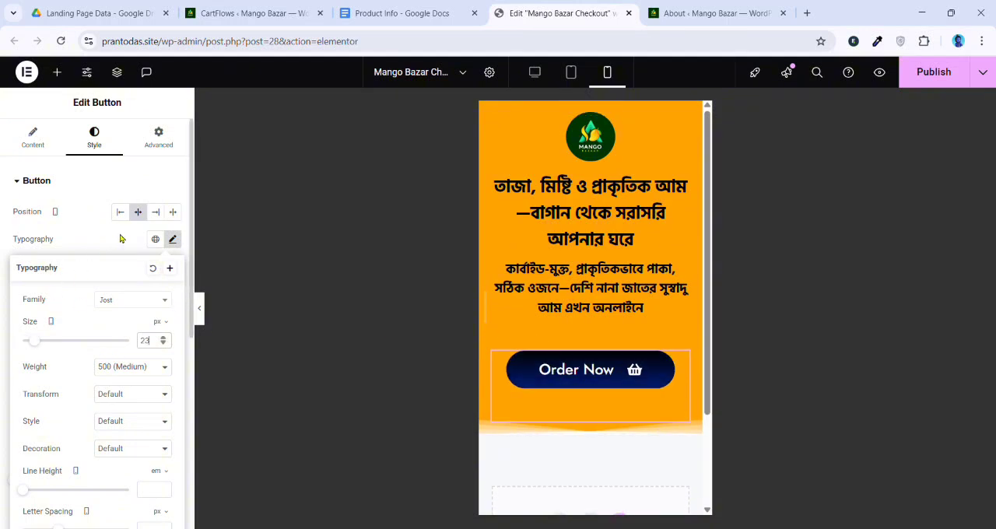
left_click(175, 218)
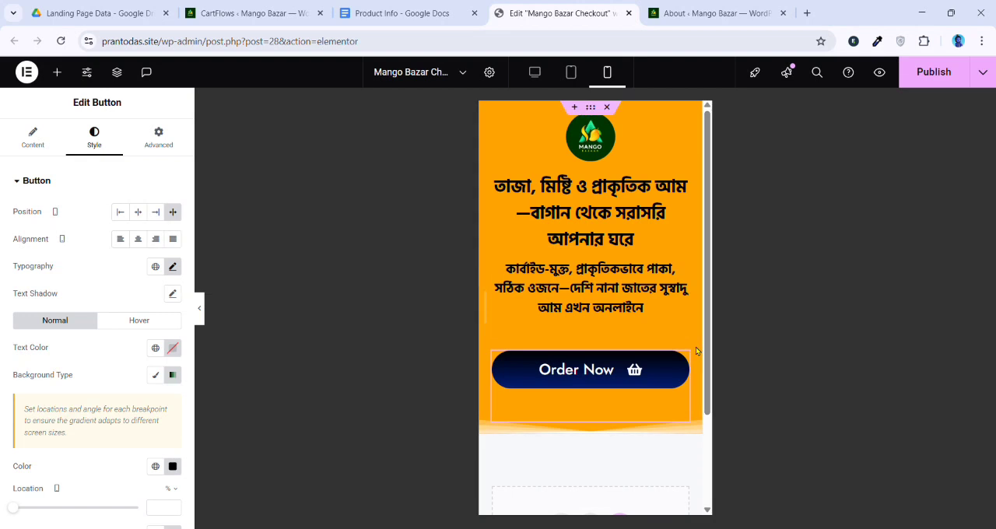
Publish the checkout page and view the live Mango Bazar homepage from the WordPress admin
left_click(948, 87)
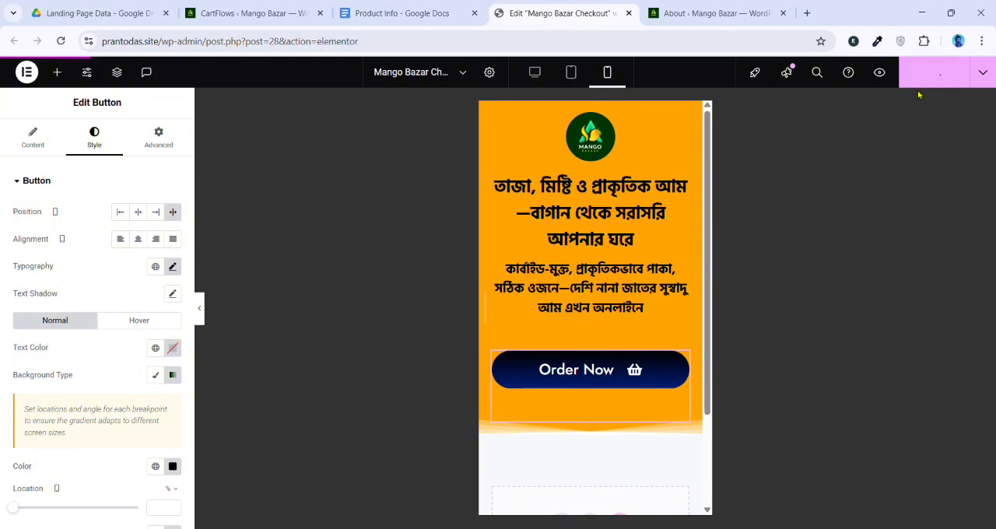
left_click(713, 14)
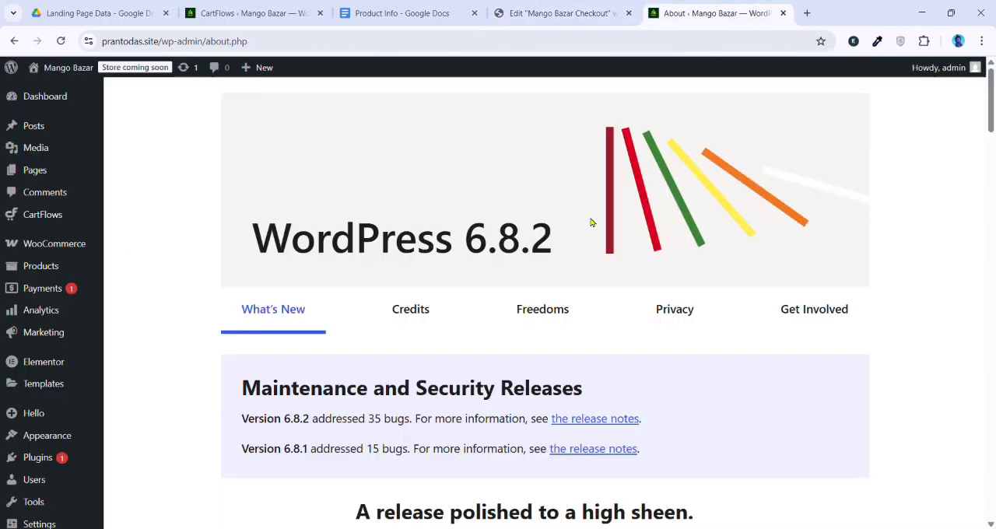
left_click(46, 70)
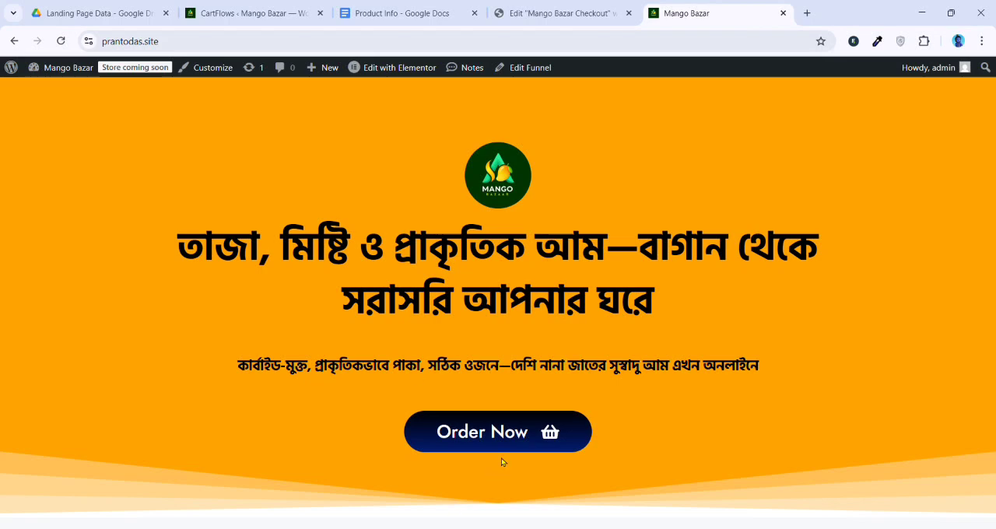
Back in the Elementor editor, switch to desktop view and add a single-column container below the hero section
left_click(596, 13)
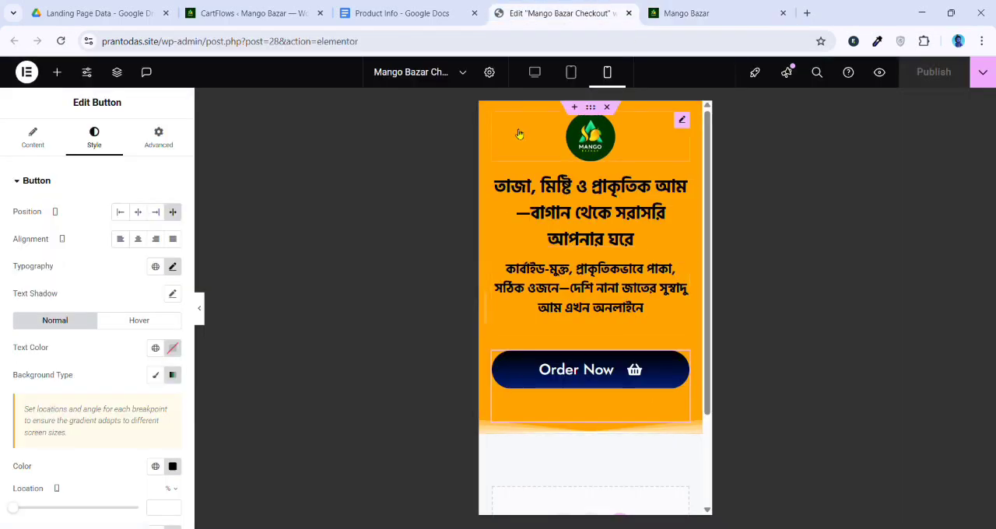
left_click(535, 72)
scroll(552, 287, "down", 3)
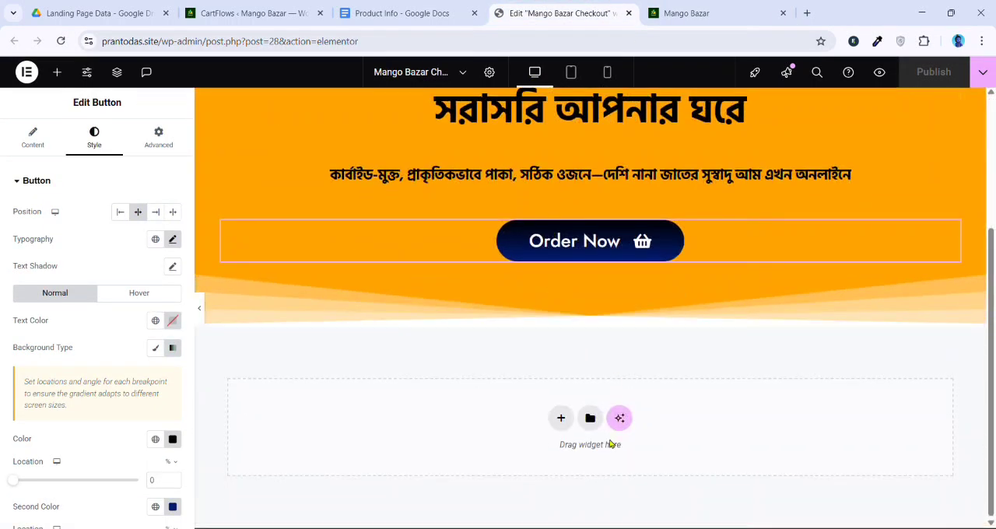
left_click(565, 348)
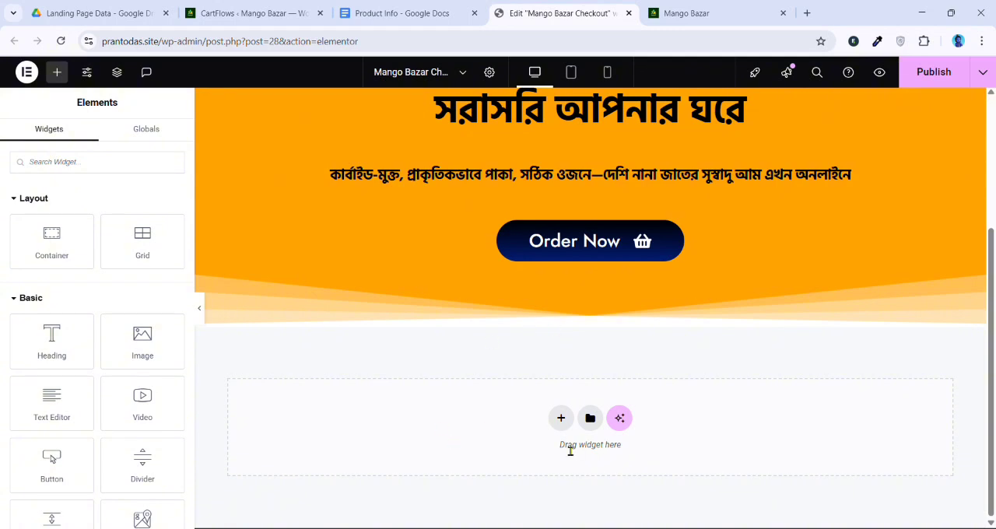
left_click(560, 418)
left_click(545, 454)
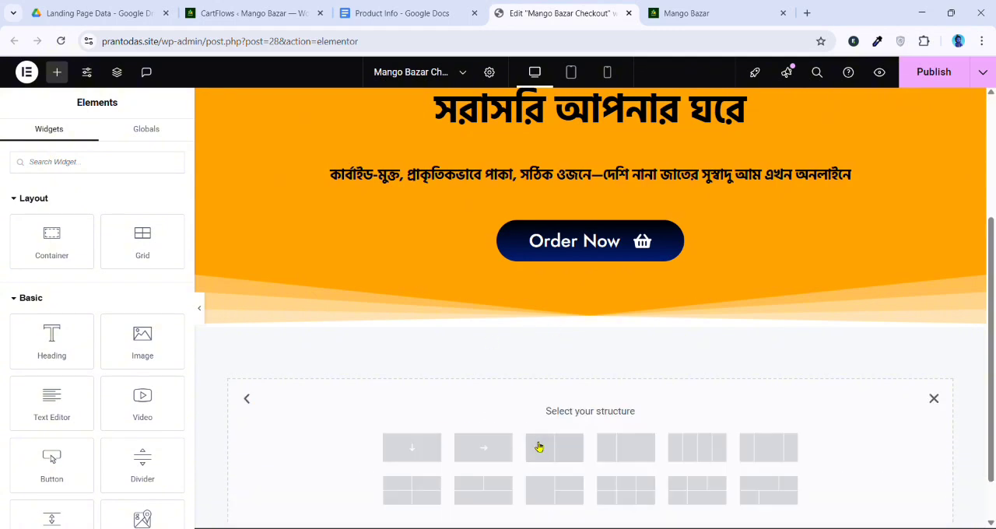
left_click(412, 453)
Unlink the new container's padding and set the top and bottom padding to 100 px
left_click(173, 135)
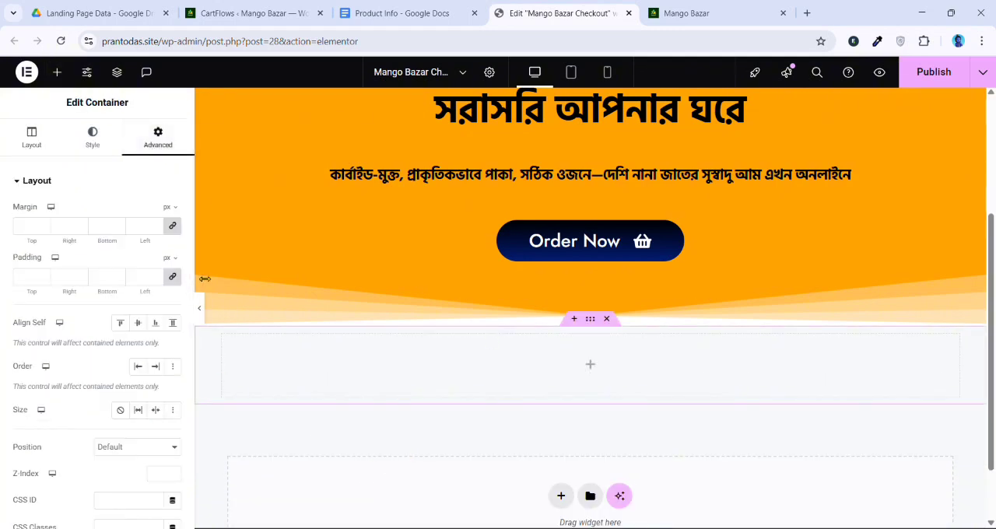
left_click(173, 276)
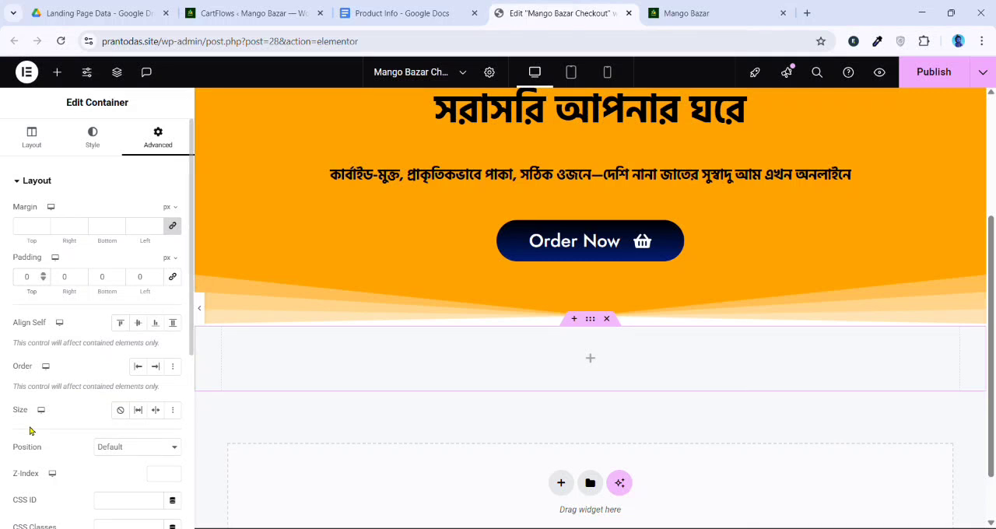
type("100")
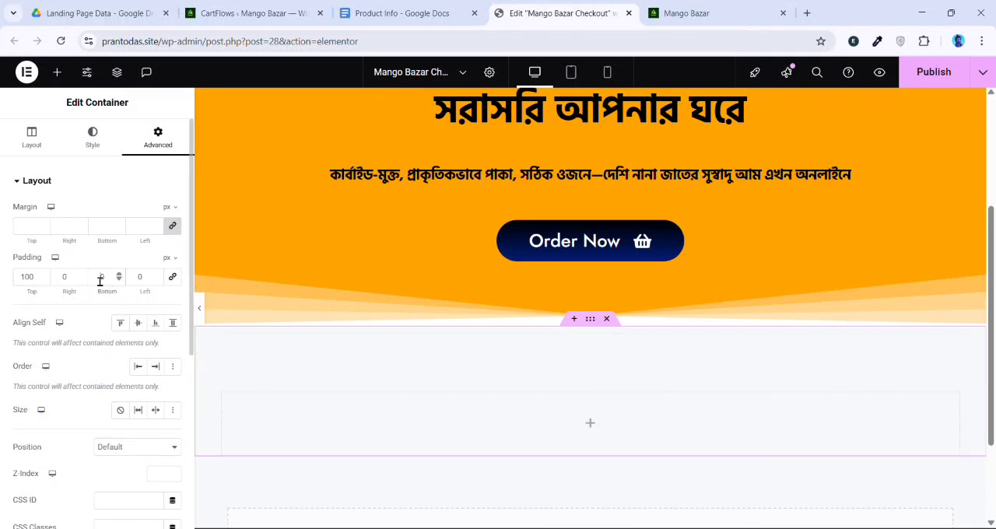
type("100")
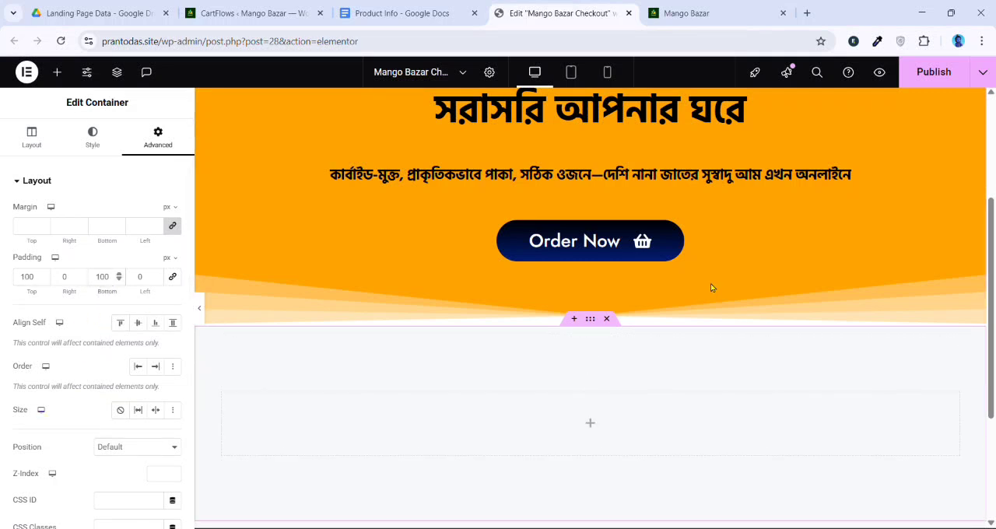
Add a Heading widget to the new container and set its title to "আমাদের আম"
scroll(710, 283, "down", 2)
left_click(594, 254)
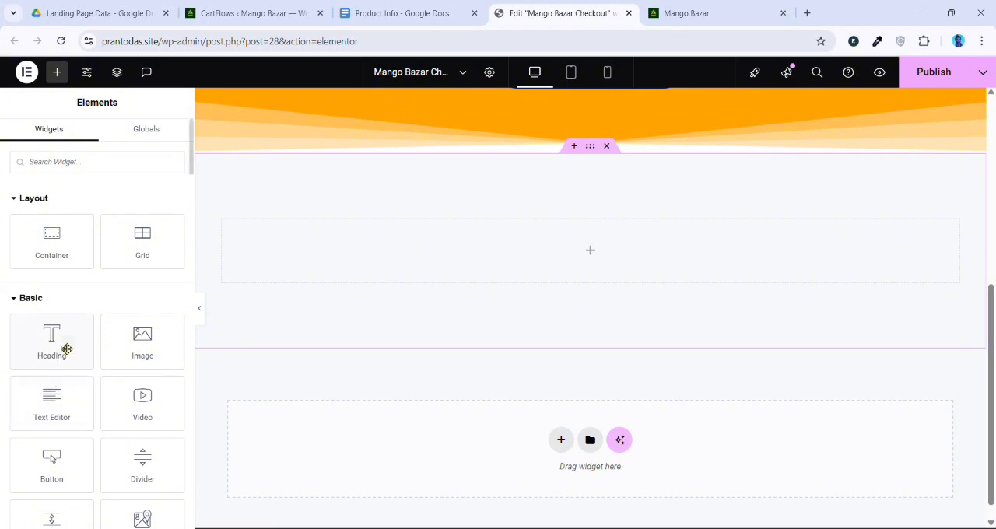
left_click_drag(65, 347, 573, 271)
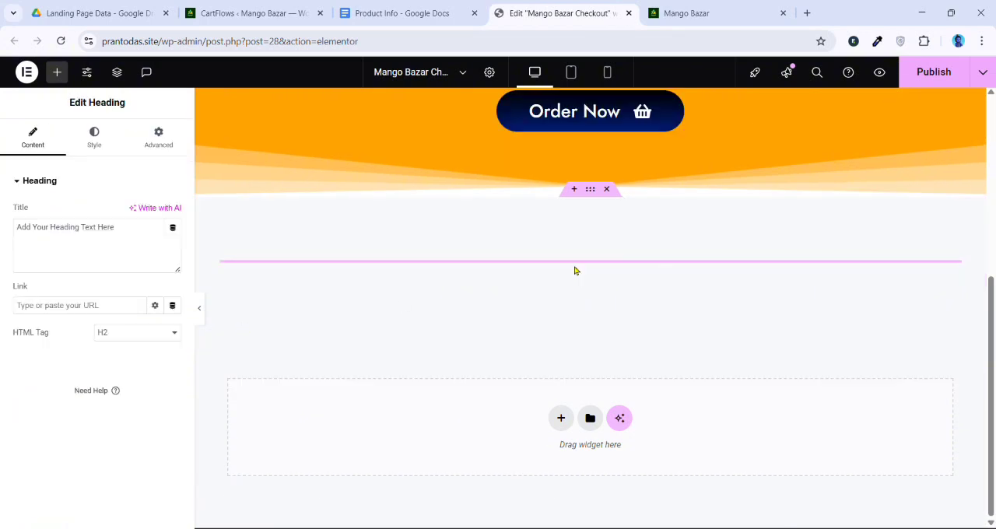
triple_click(59, 235)
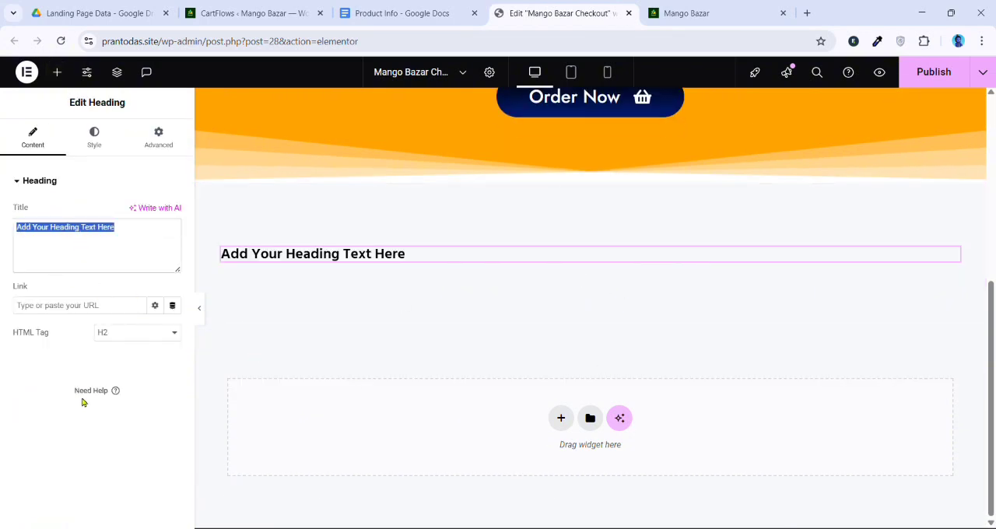
type("আমাদের আম")
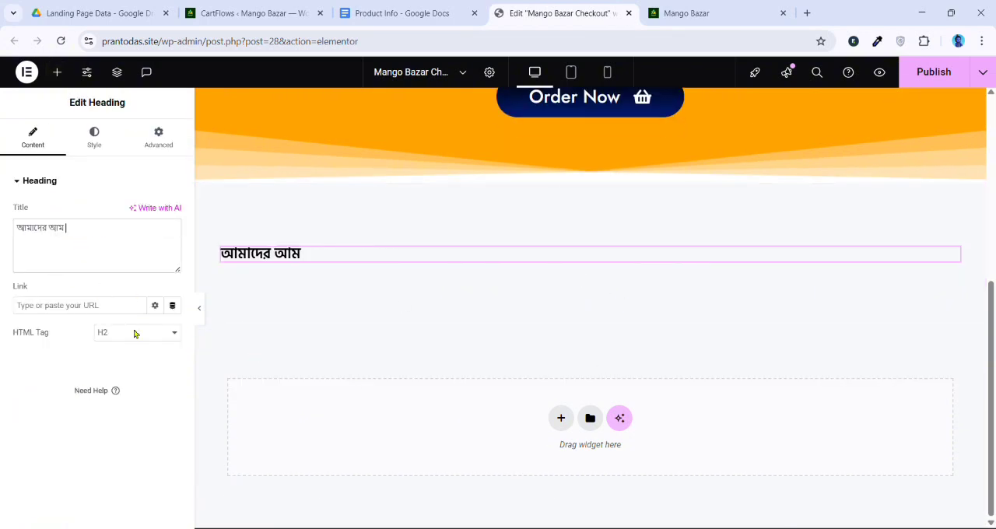
Center-align the "আমাদের আম" heading and set its padding to 30 px on all sides
left_click(101, 140)
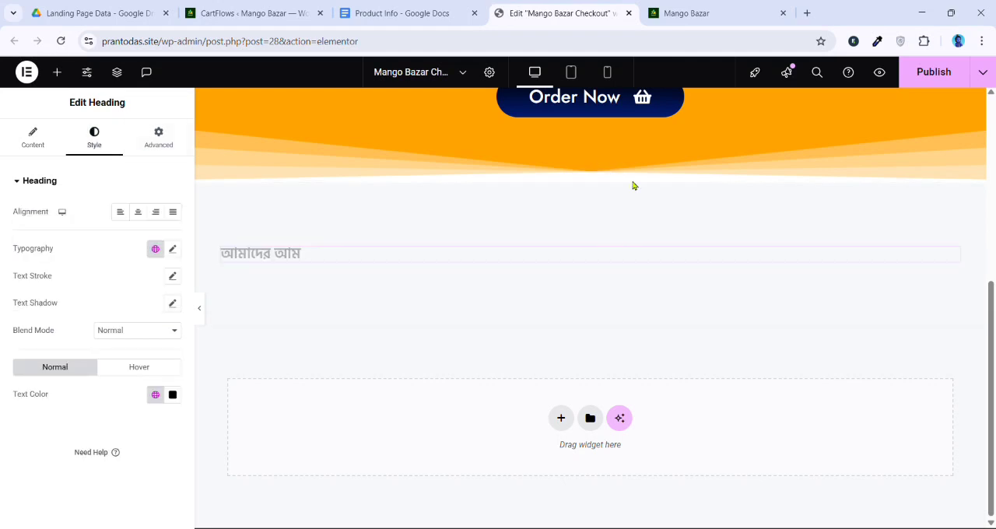
left_click(137, 213)
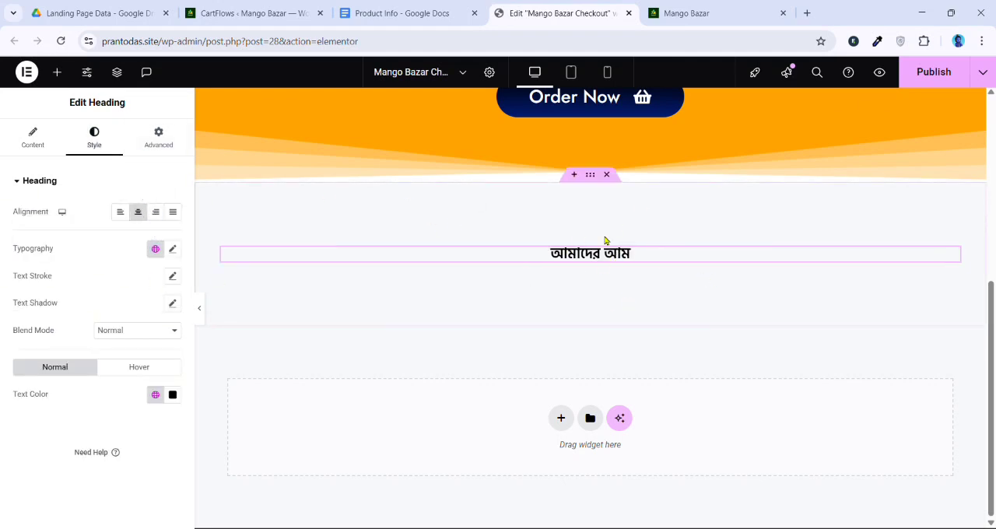
left_click(162, 145)
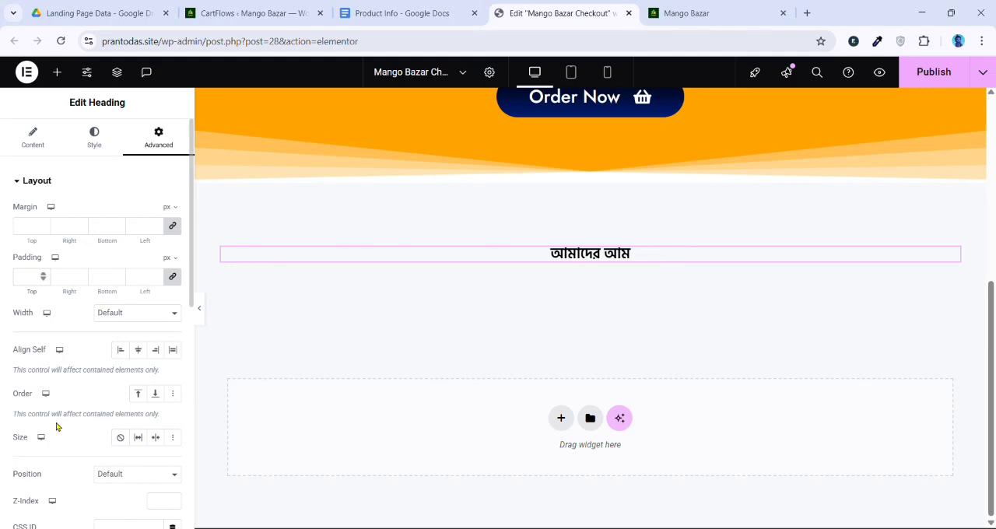
type("30")
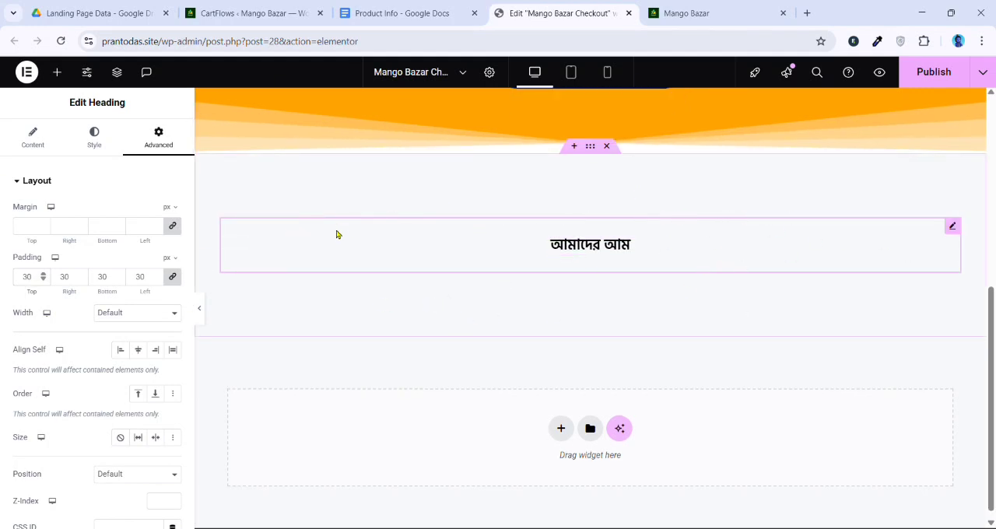
Set the "আমাদের আম" heading's font size to 35 px
left_click(94, 137)
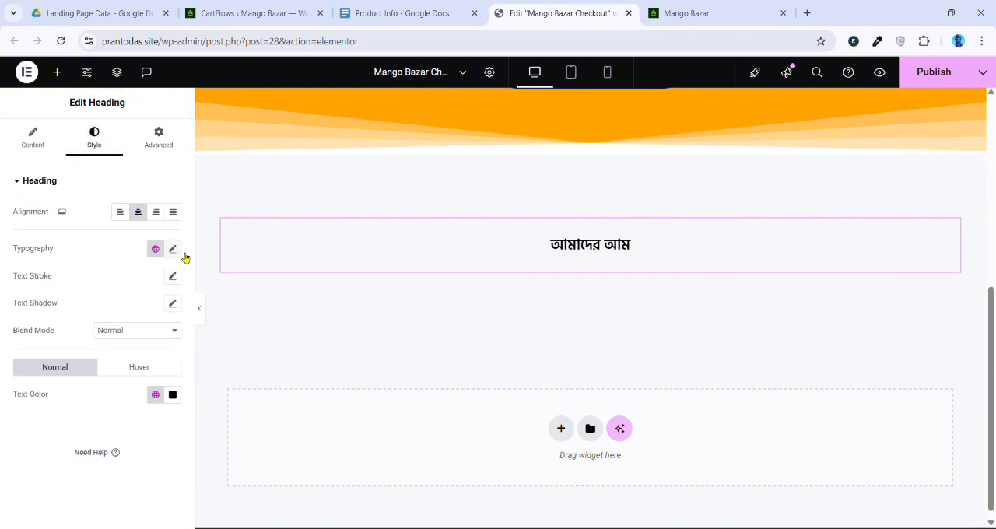
left_click(172, 248)
left_click(155, 352)
type("30")
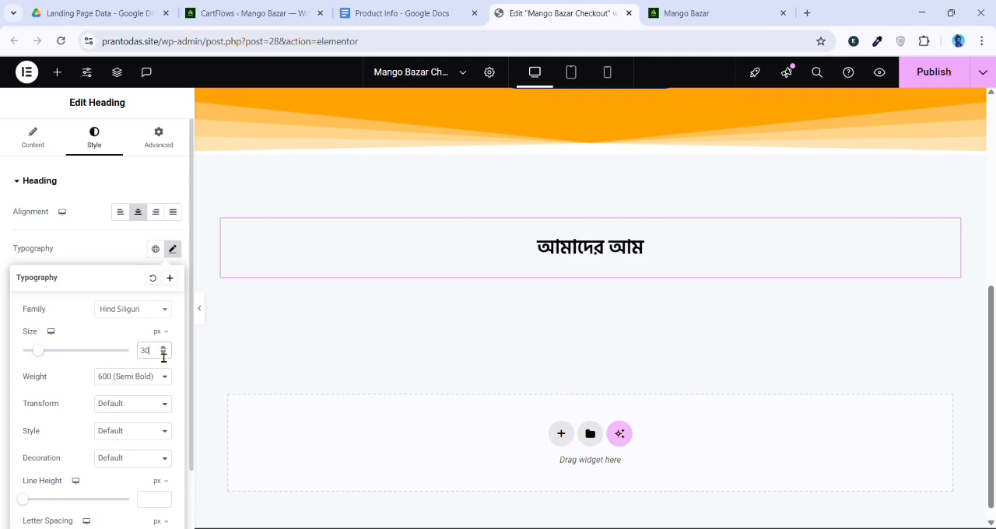
type("25")
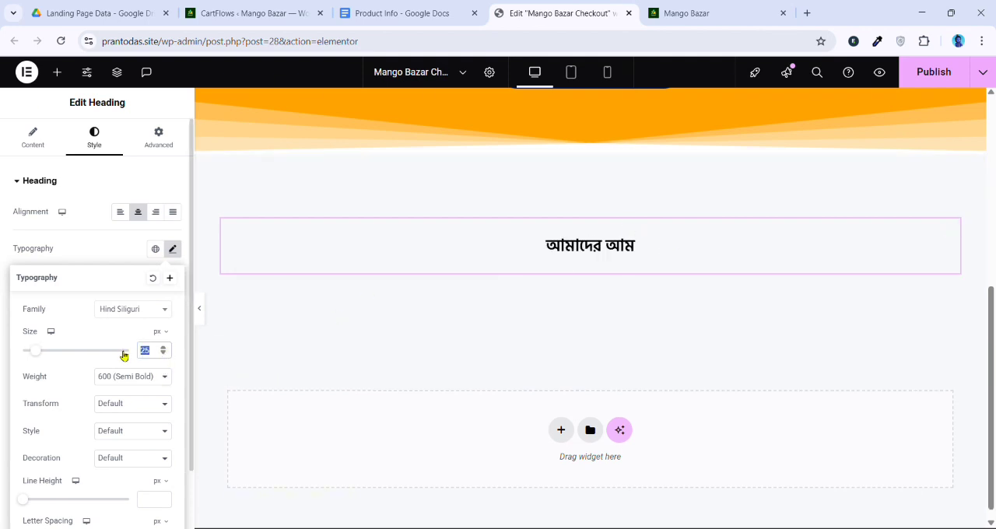
type("35")
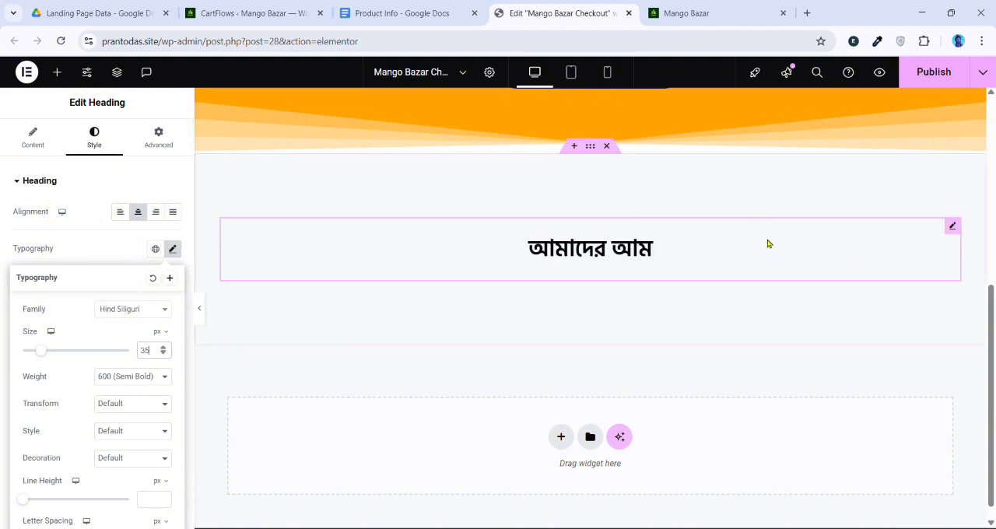
left_click(141, 256)
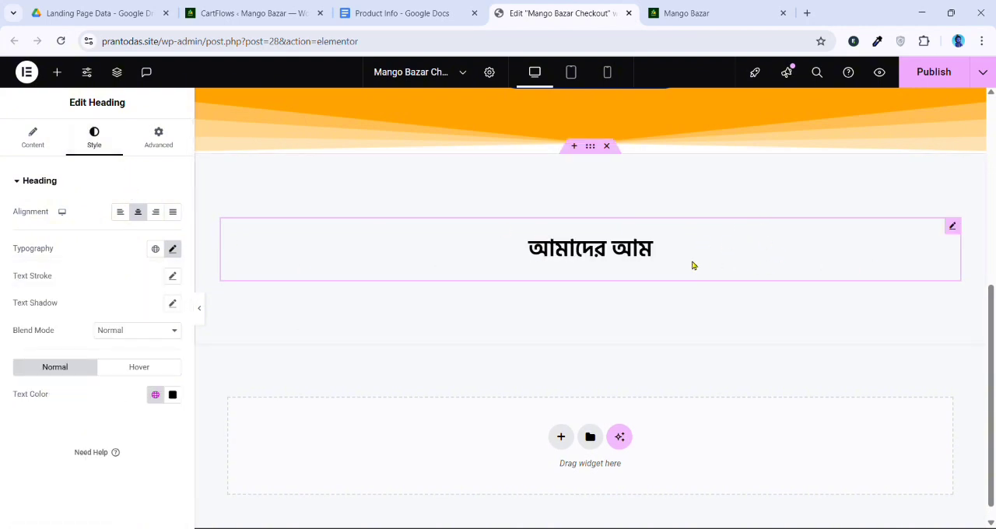
Give the "আমাদের আম" heading a classic background in the hero section's orange, #FFA300
left_click(160, 138)
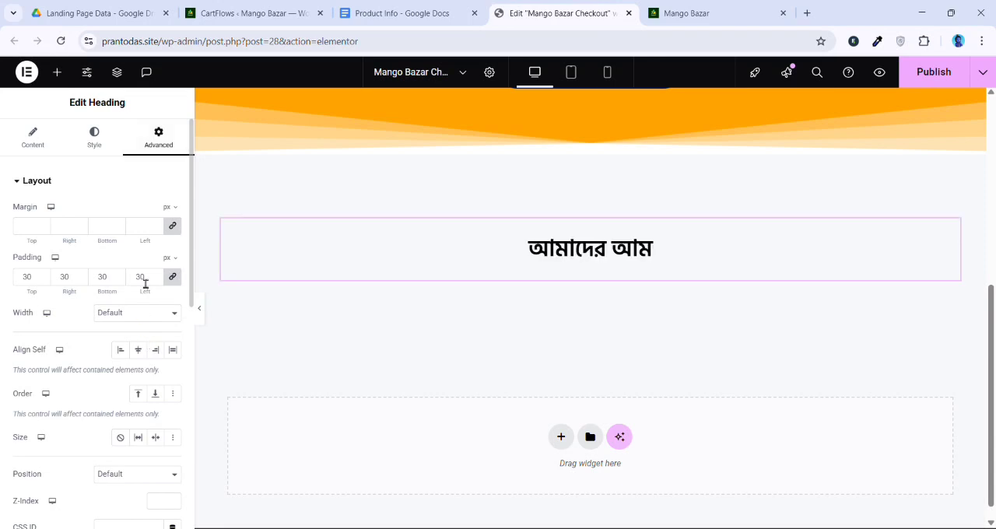
scroll(133, 260, "down", 5)
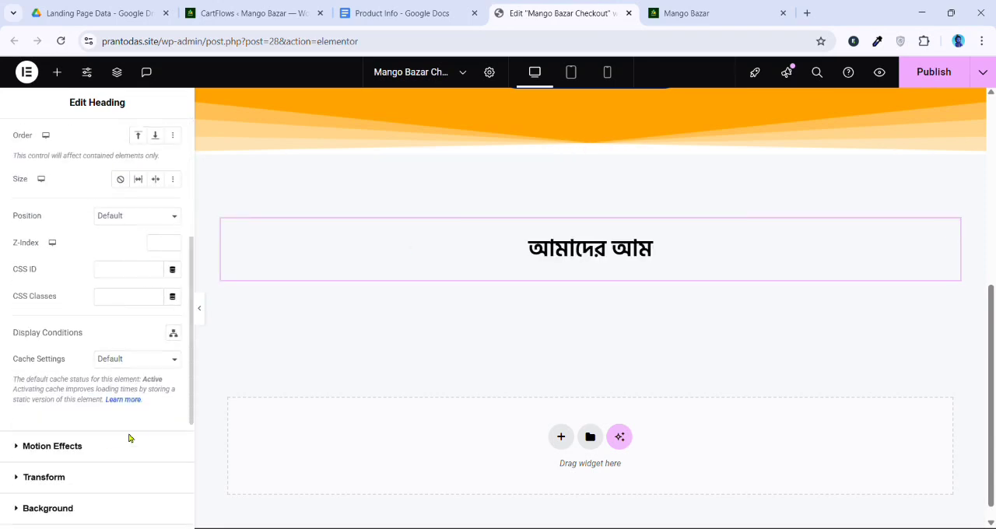
left_click(62, 427)
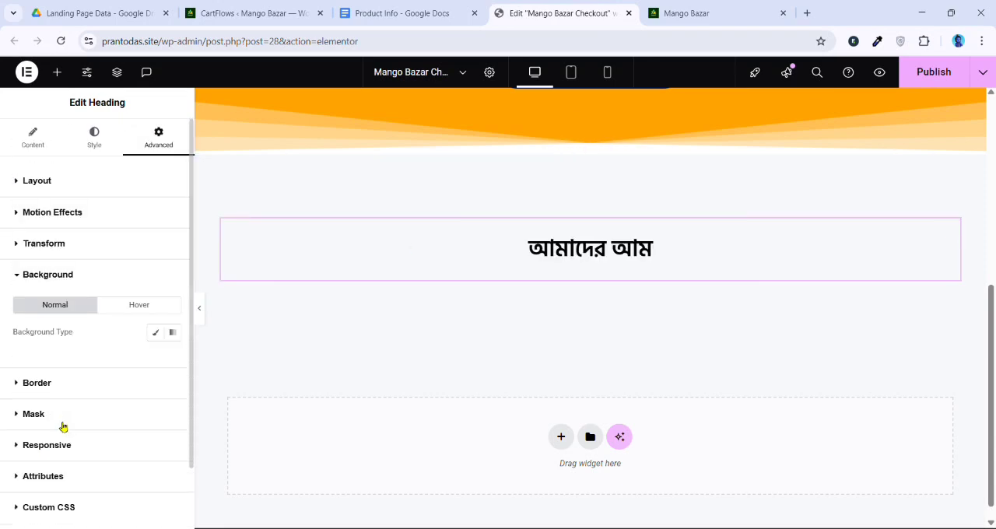
left_click(155, 332)
left_click(173, 360)
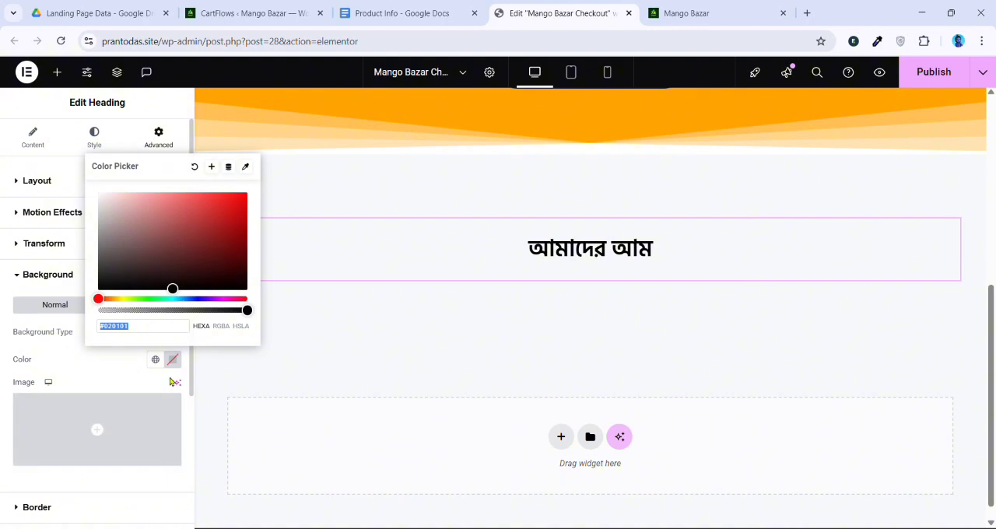
type("#FFA300")
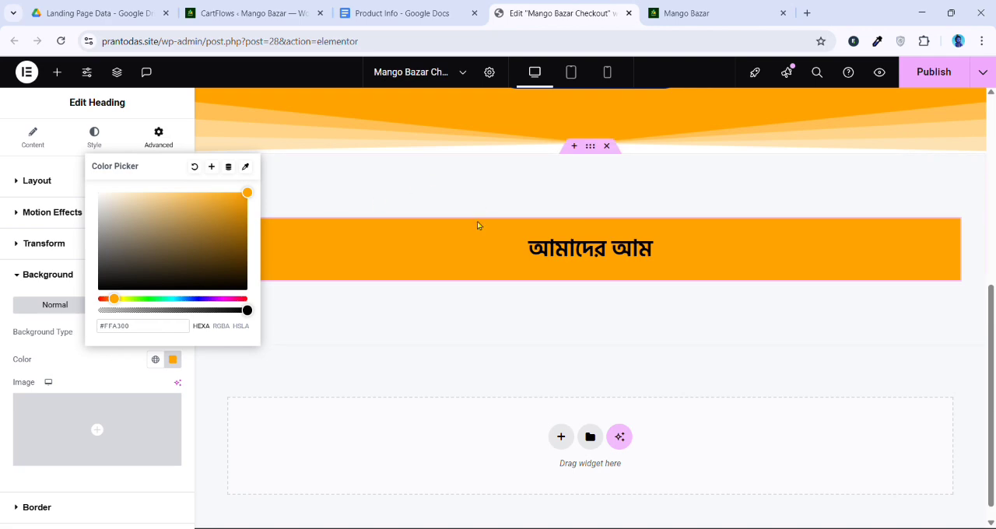
scroll(475, 225, "up", 5)
scroll(629, 251, "down", 2)
scroll(670, 174, "up", 2)
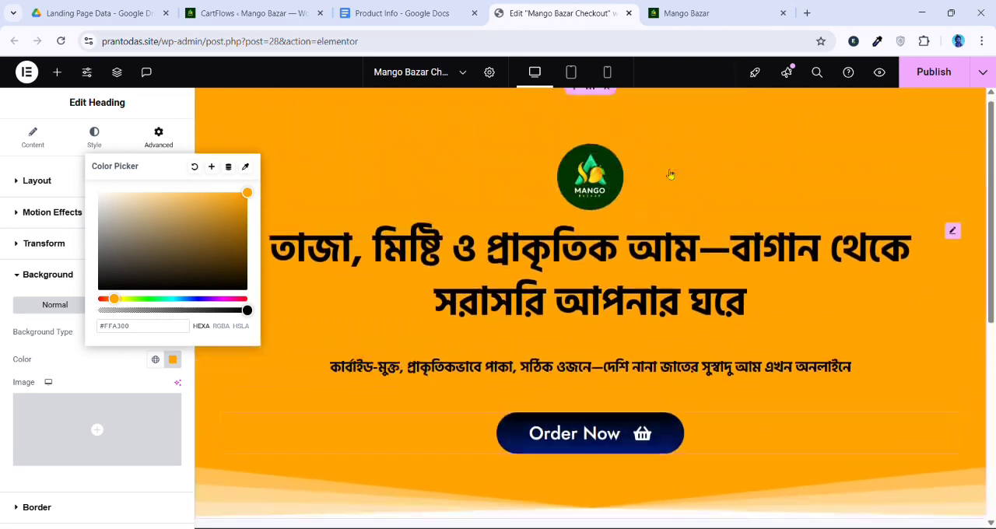
scroll(505, 223, "down", 3)
scroll(522, 249, "down", 1)
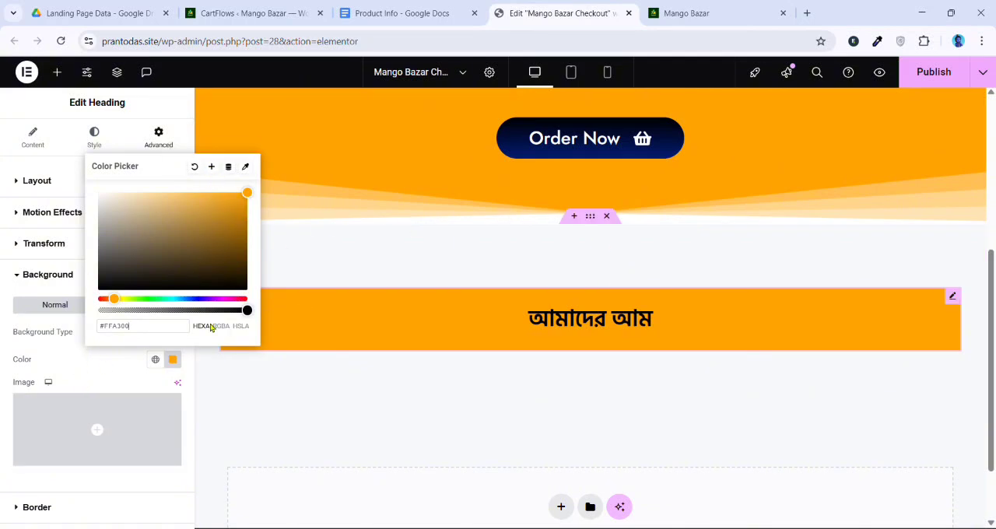
Save the heading's orange background color as a new named global color
left_click(212, 168)
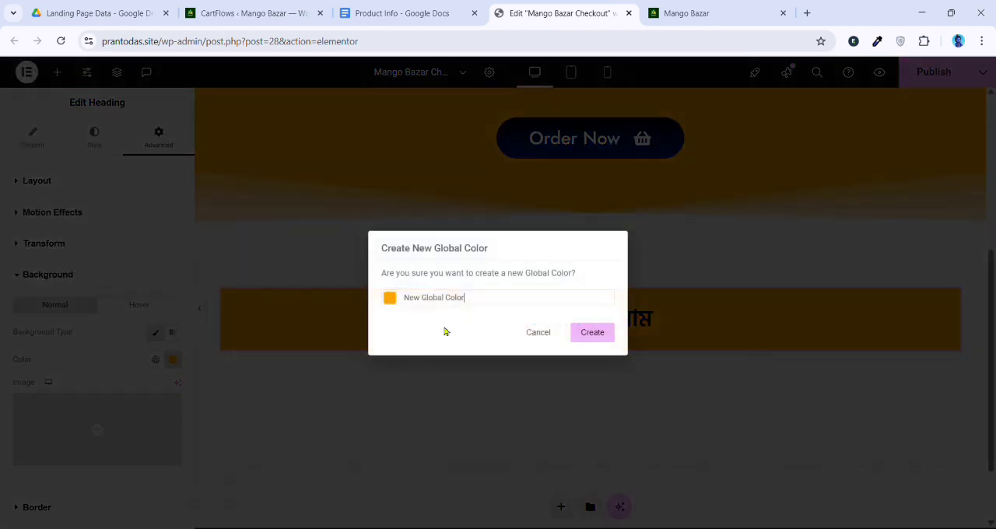
triple_click(476, 309)
type("Brand")
left_click(594, 336)
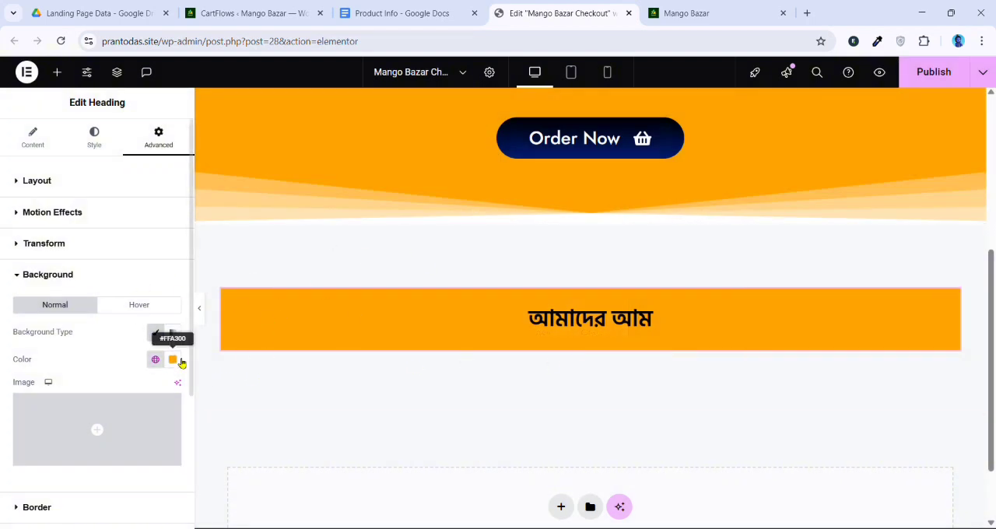
Try white for the "আমাদের আম" heading text, and settle on black, #000000
left_click(107, 150)
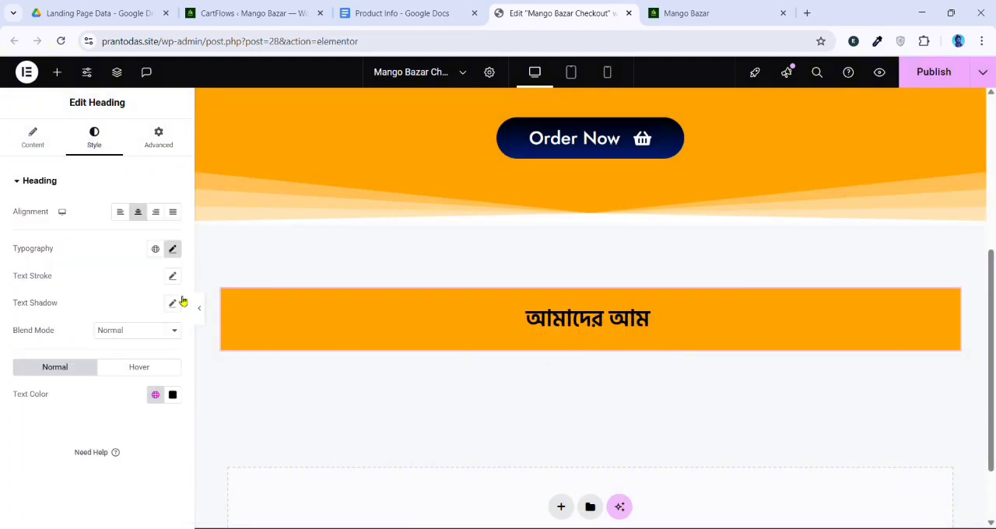
left_click(173, 394)
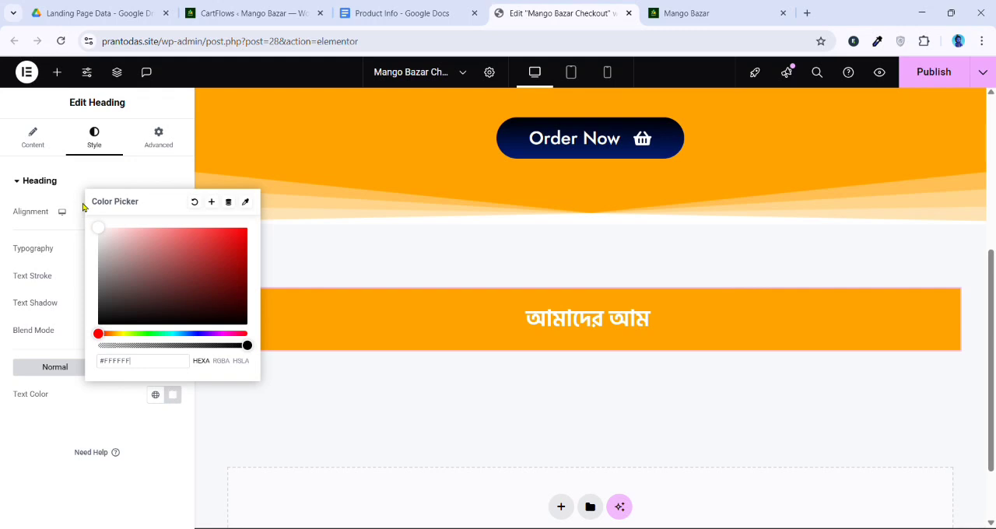
left_click_drag(163, 307, 98, 330)
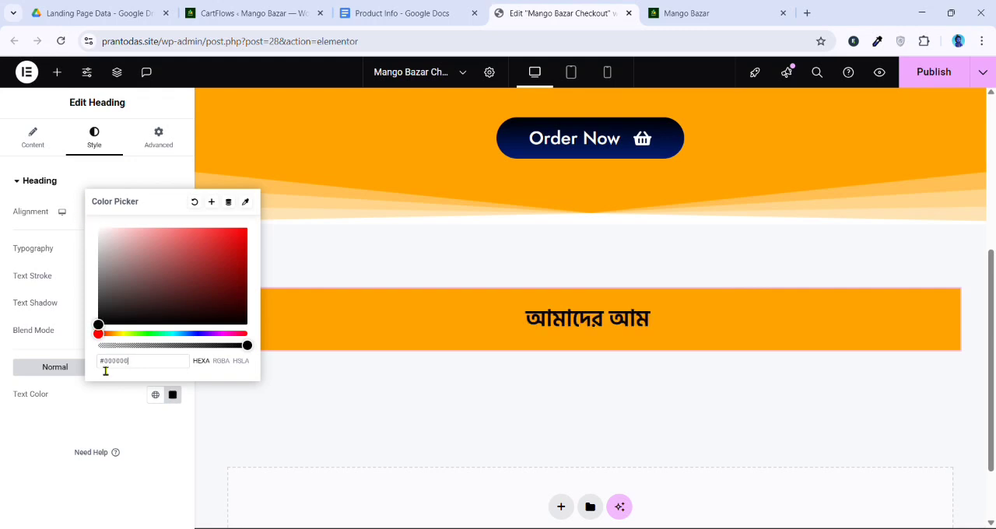
left_click(91, 395)
scroll(657, 269, "down", 3)
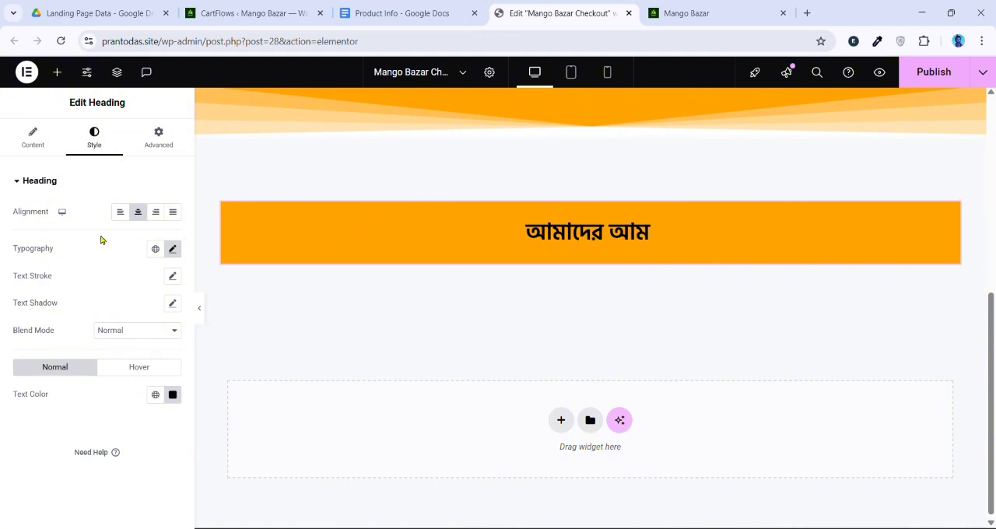
Add a container below the heading within the same section and set its direction to horizontal row
left_click(57, 71)
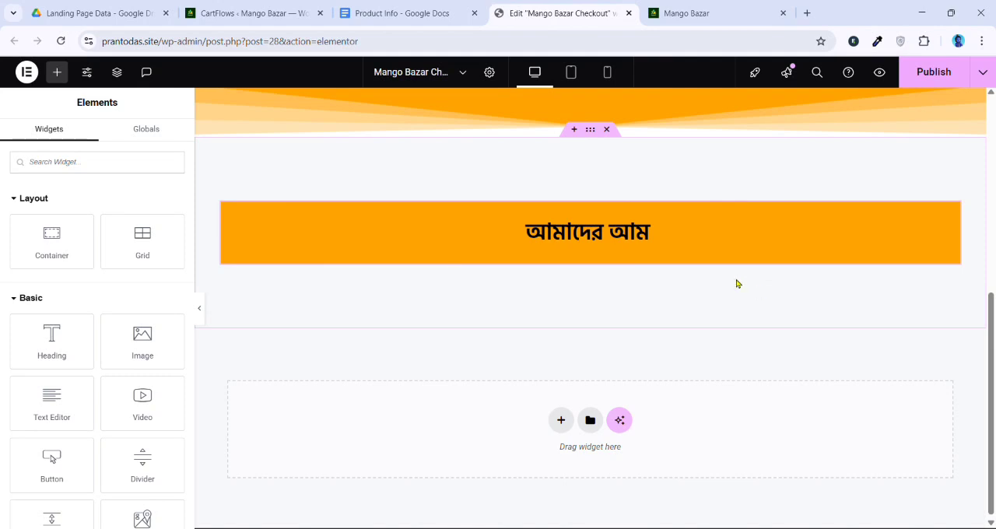
left_click_drag(53, 236, 451, 248)
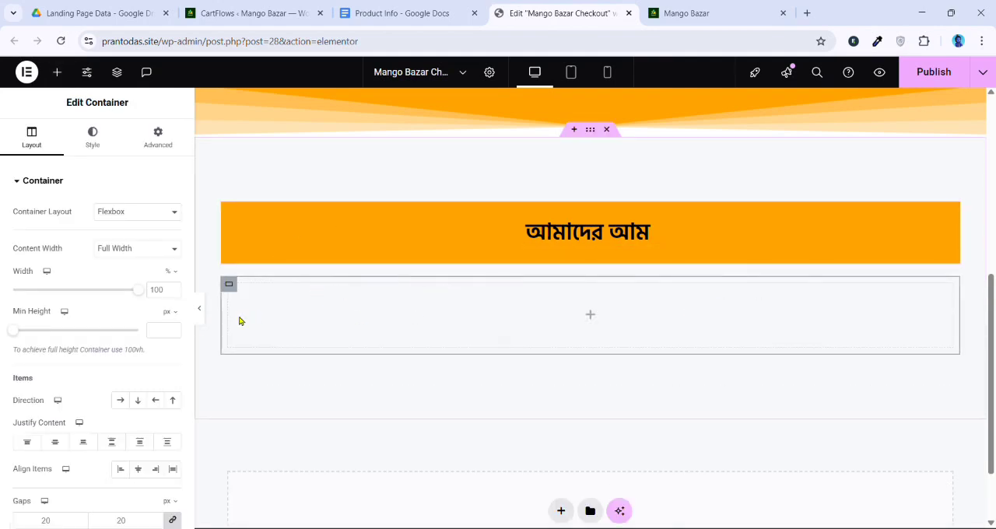
left_click(121, 403)
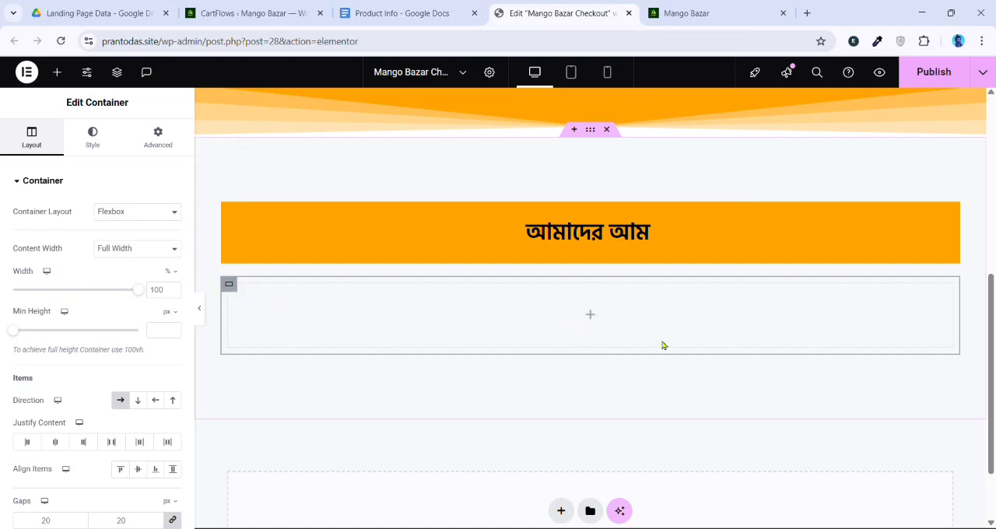
Nest a container inside the row container and duplicate it twice to make three equal columns
left_click(57, 71)
left_click_drag(62, 253, 409, 314)
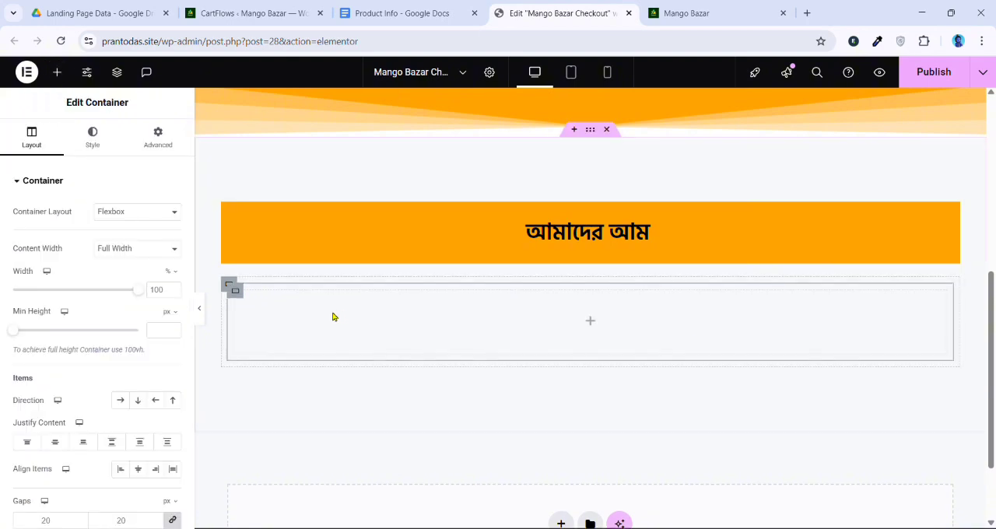
right_click(335, 311)
left_click(369, 218)
right_click(391, 323)
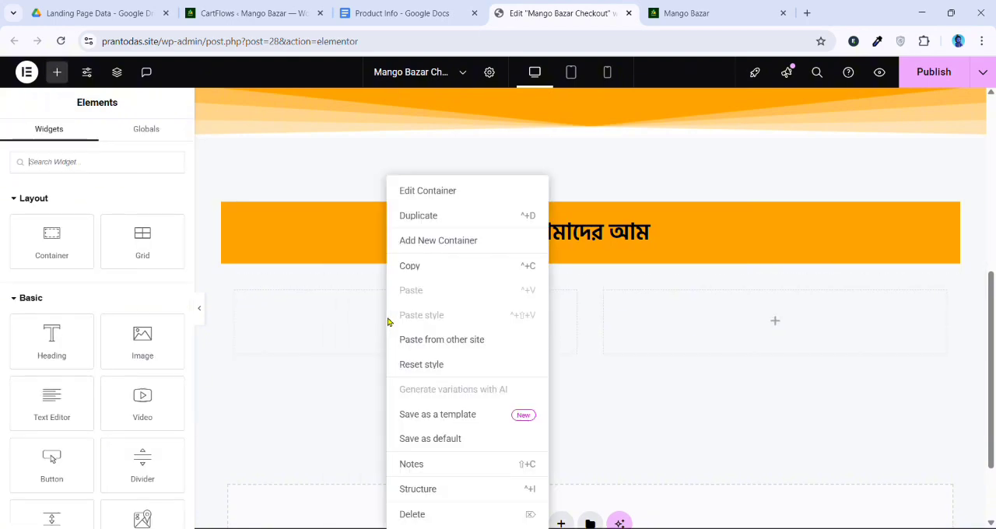
left_click(405, 216)
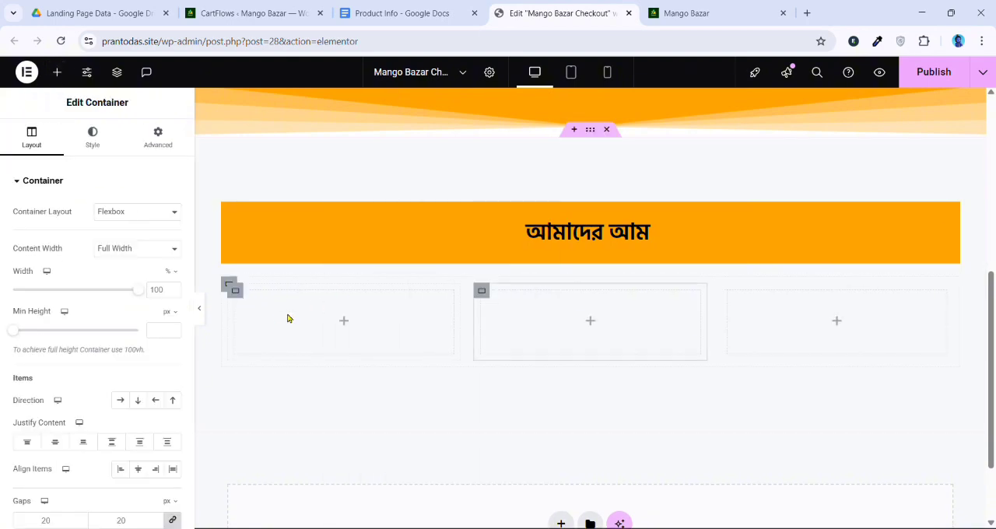
Try the vertical column direction on the outer three-column container and return it to horizontal row
left_click(230, 287)
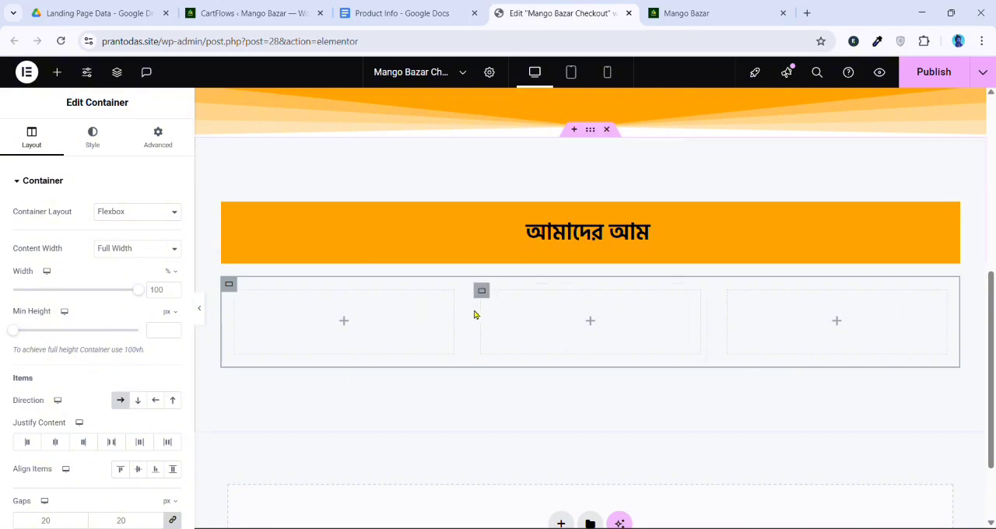
left_click(142, 403)
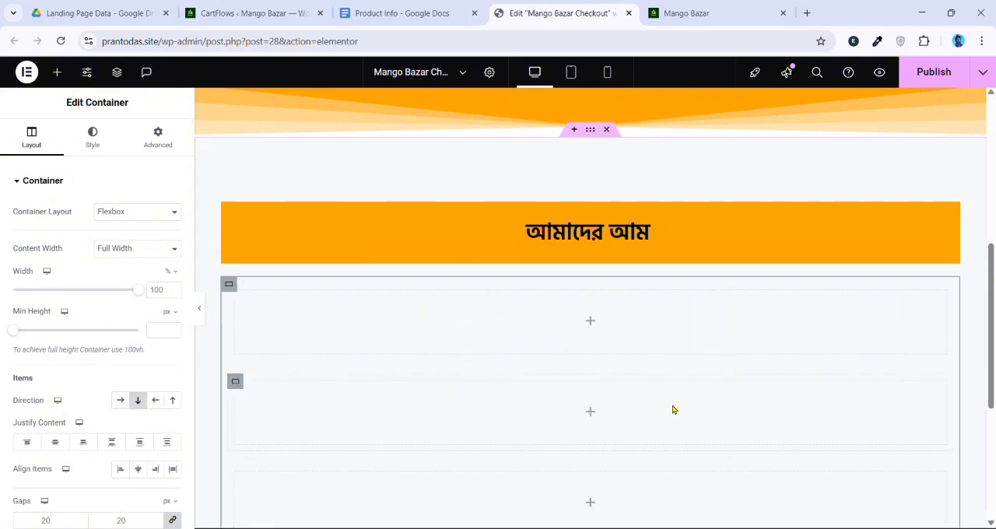
left_click(121, 401)
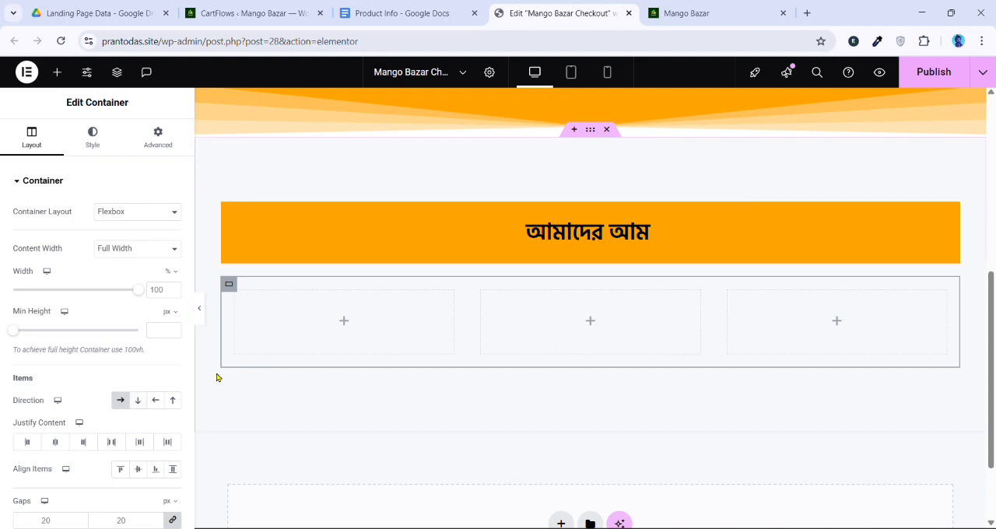
Add an Image widget to the first column and choose the photo of green mangoes hanging on the tree from the media library
left_click(238, 294)
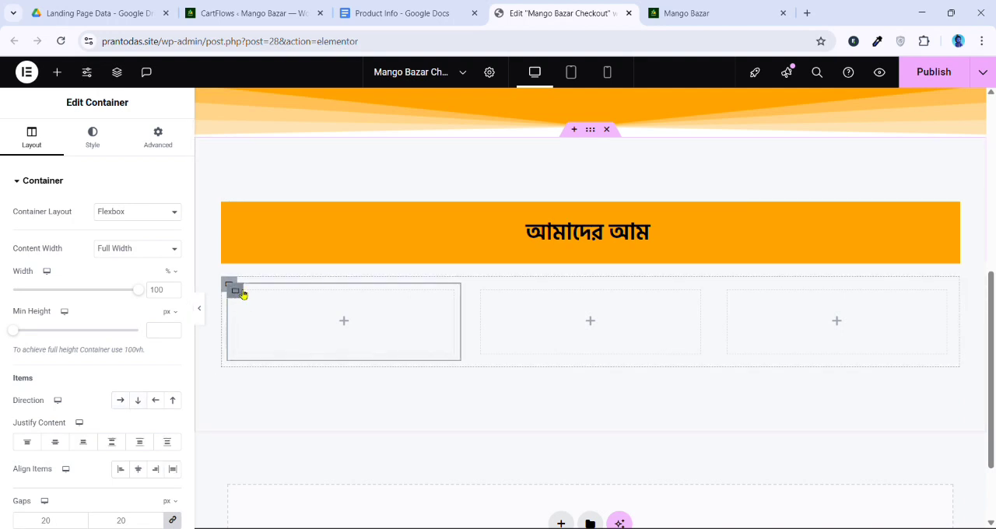
left_click(344, 322)
left_click_drag(142, 343, 336, 327)
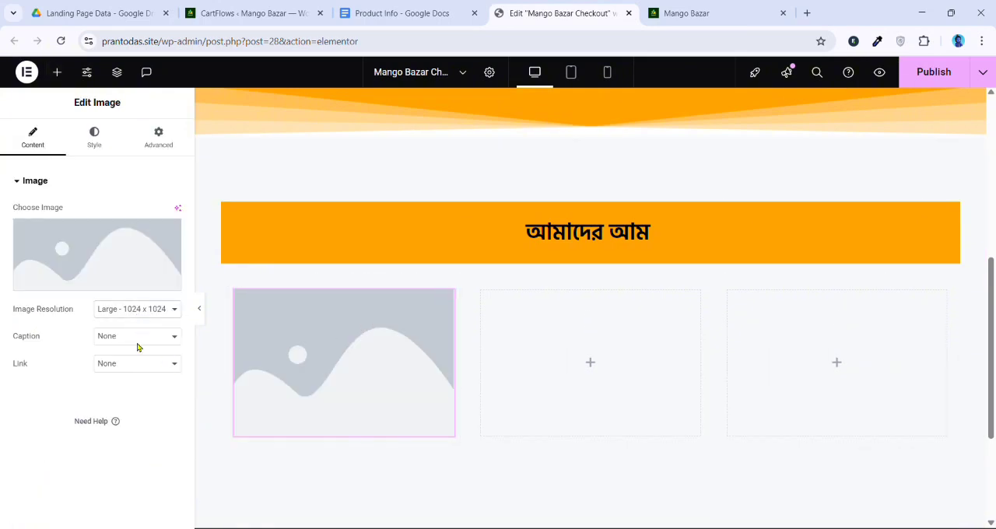
left_click(144, 243)
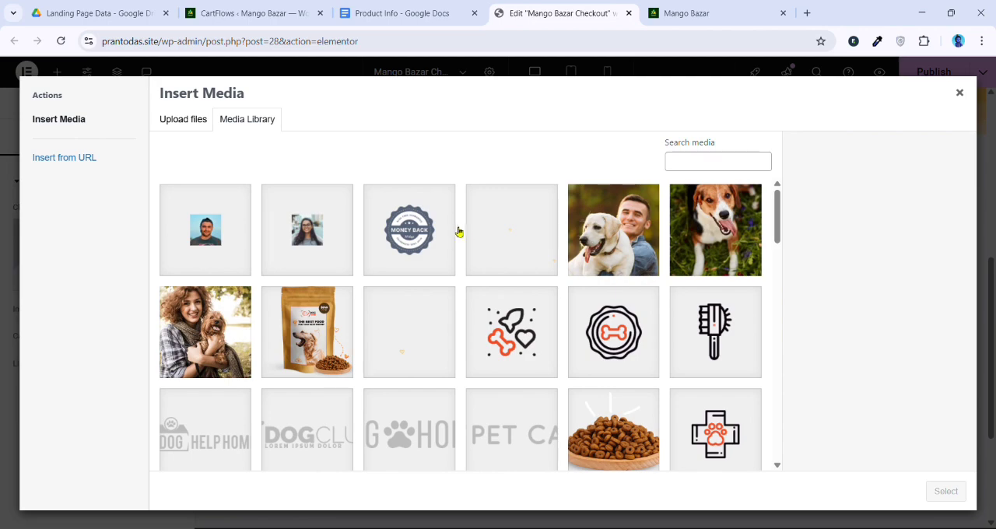
scroll(482, 247, "down", 15)
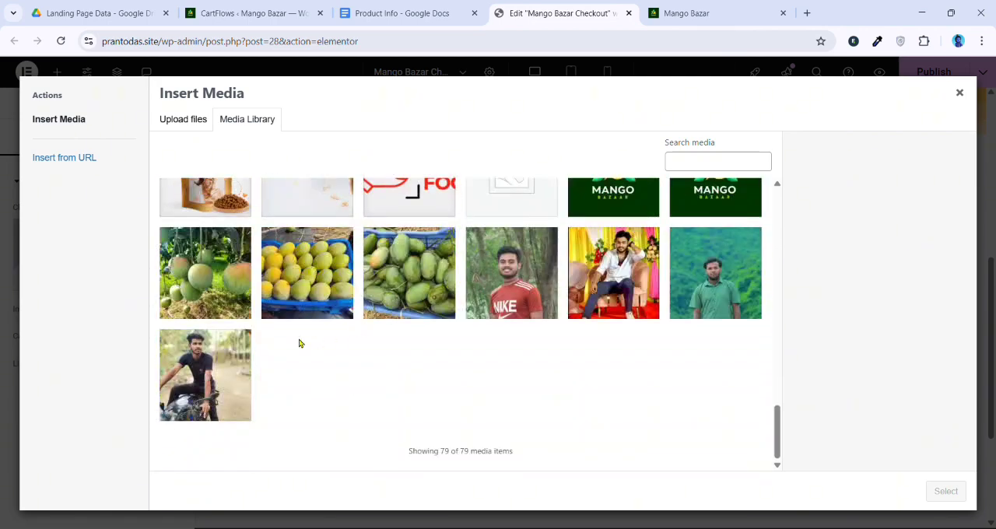
left_click(231, 272)
left_click(944, 492)
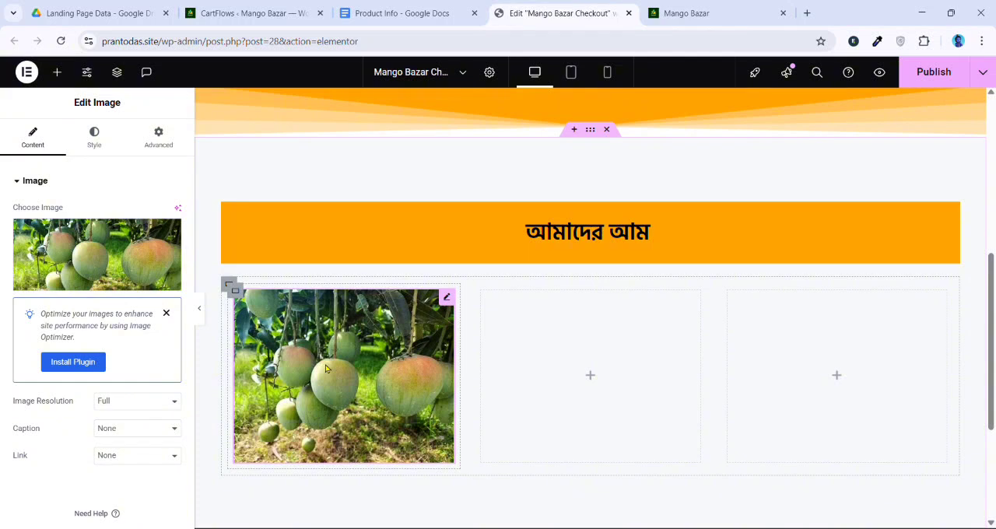
Give the first column's container a white background colour and 20 px padding on all sides
left_click(235, 292)
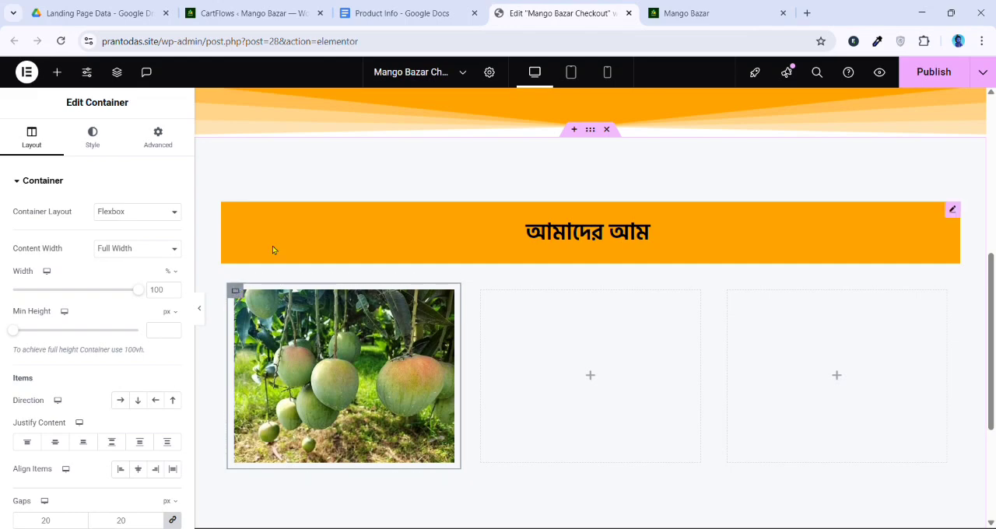
left_click(106, 150)
left_click(120, 239)
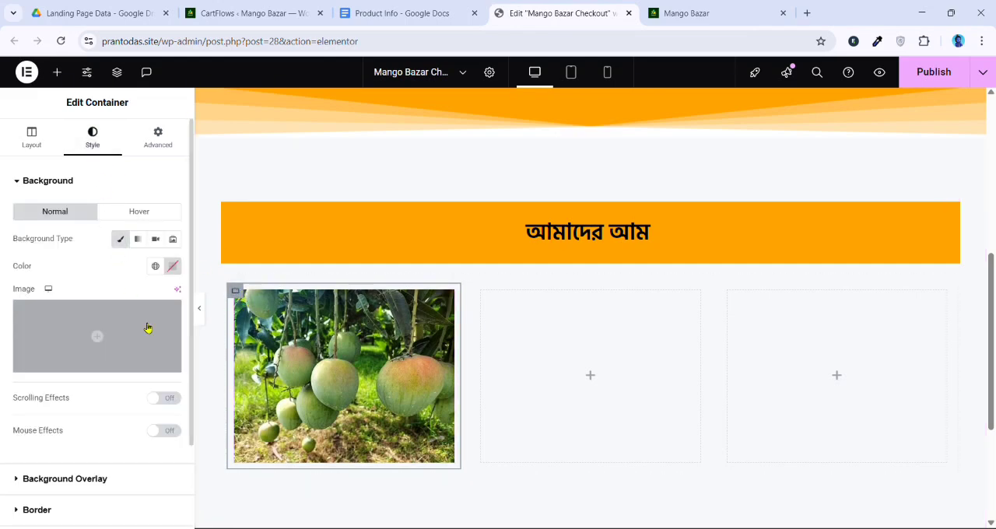
left_click(173, 267)
left_click(85, 267)
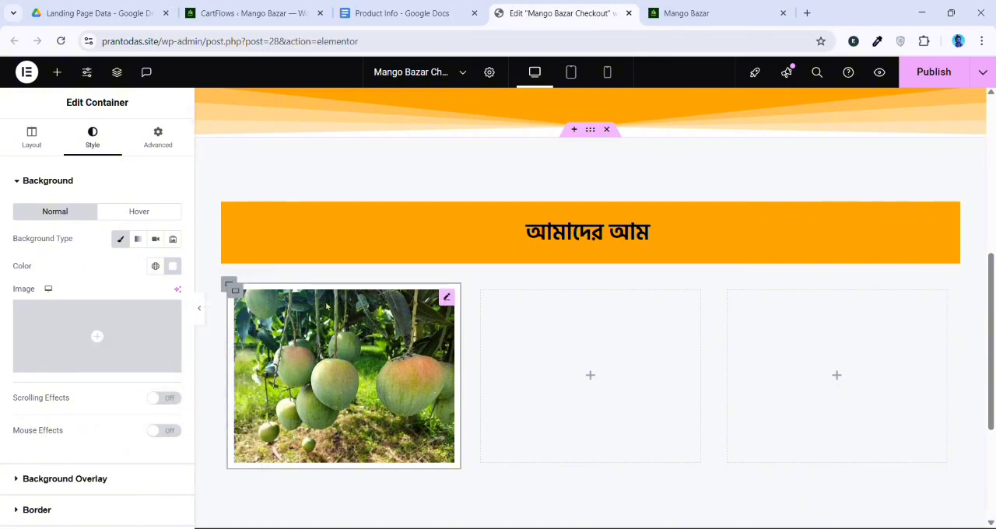
left_click(158, 138)
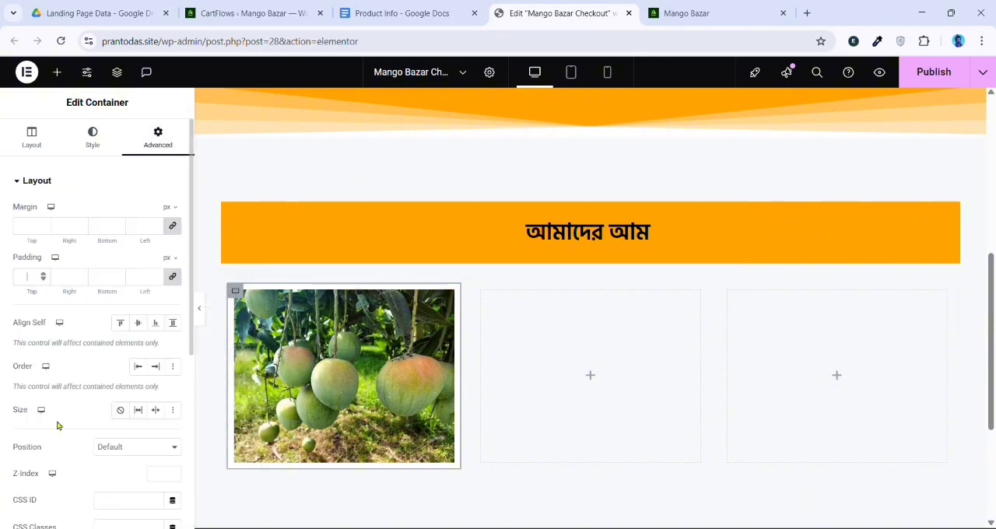
type("20")
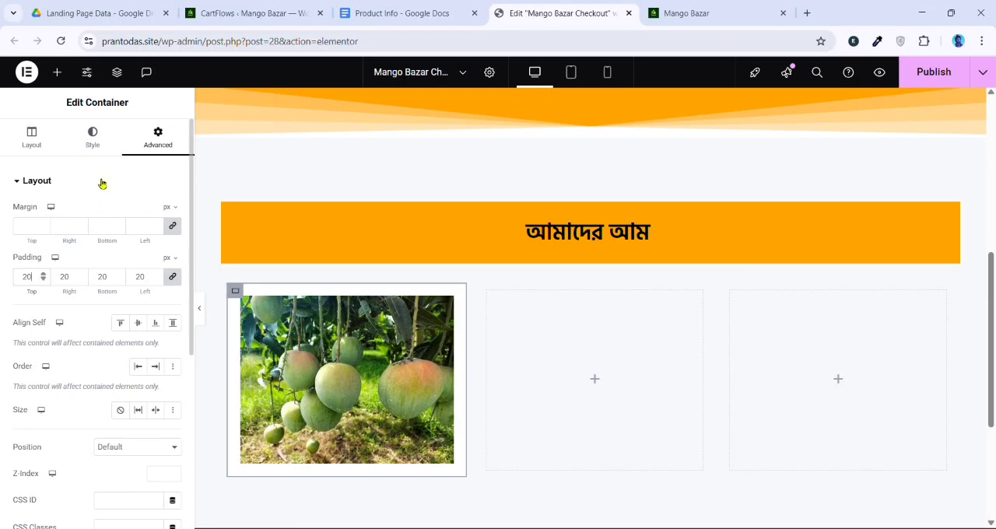
Add a centred heading below the mango image with the text "হিমসাগর ৫ কেজি"
left_click(57, 71)
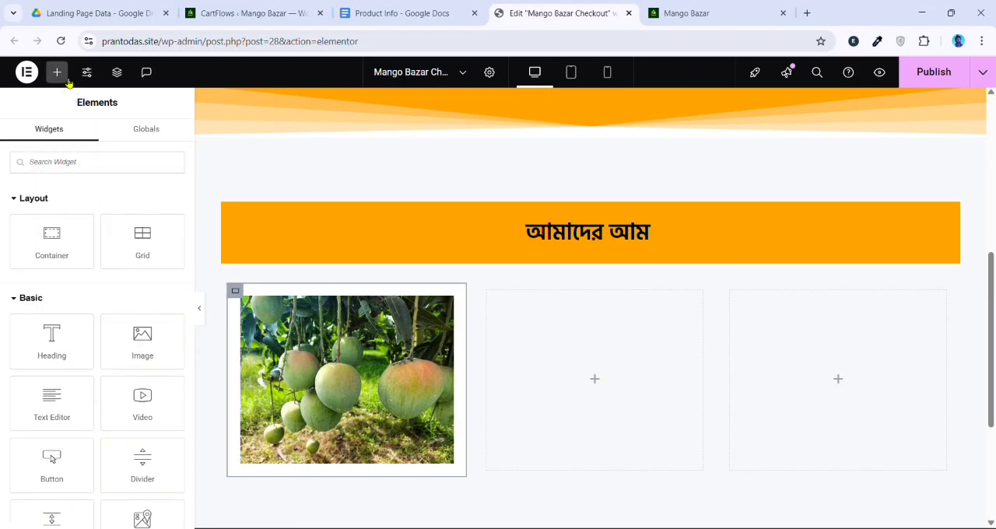
left_click_drag(53, 343, 316, 445)
scroll(304, 452, "down", 1)
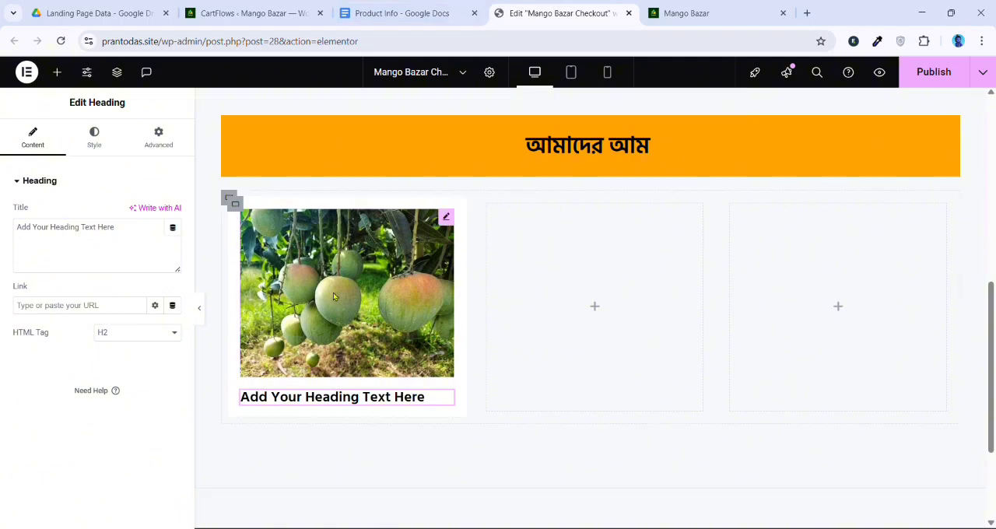
left_click(116, 258)
key("ctrl+a")
type("হিমসাগর ৫ কেজি")
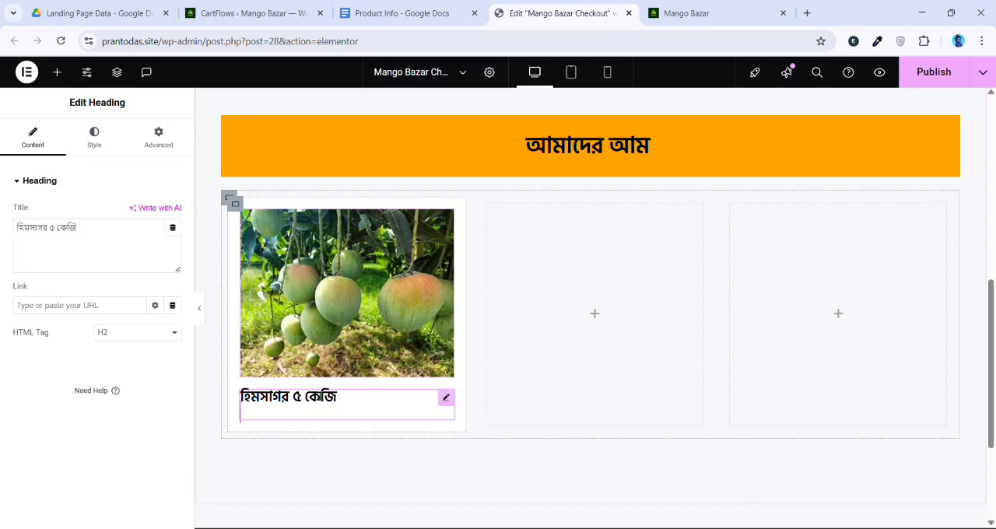
left_click(94, 138)
left_click(137, 211)
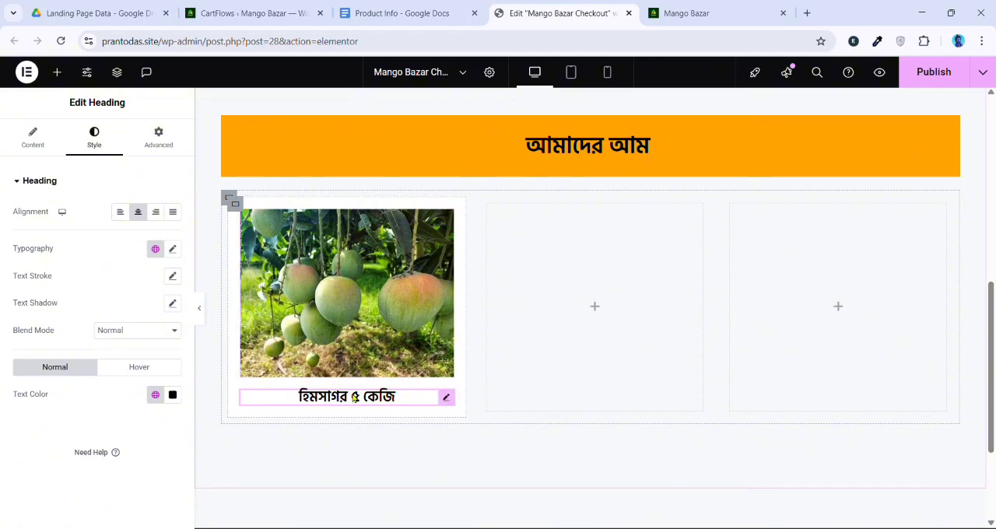
Duplicate the "হিমসাগর ৫ কেজি" heading and replace the copy's text with "রেগুলার মূল্য ৪০০ টাকা"
right_click(350, 401)
left_click(382, 262)
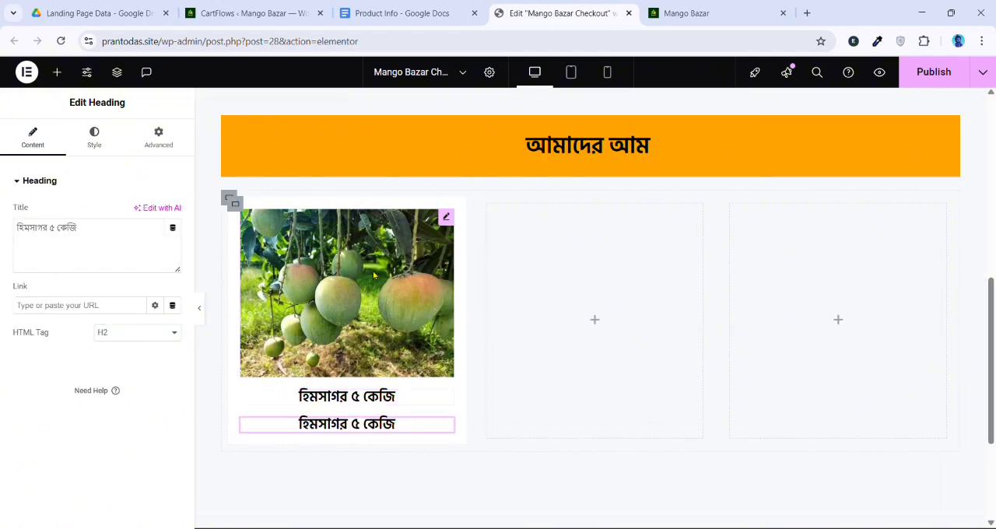
left_click(50, 246)
key("ctrl+a")
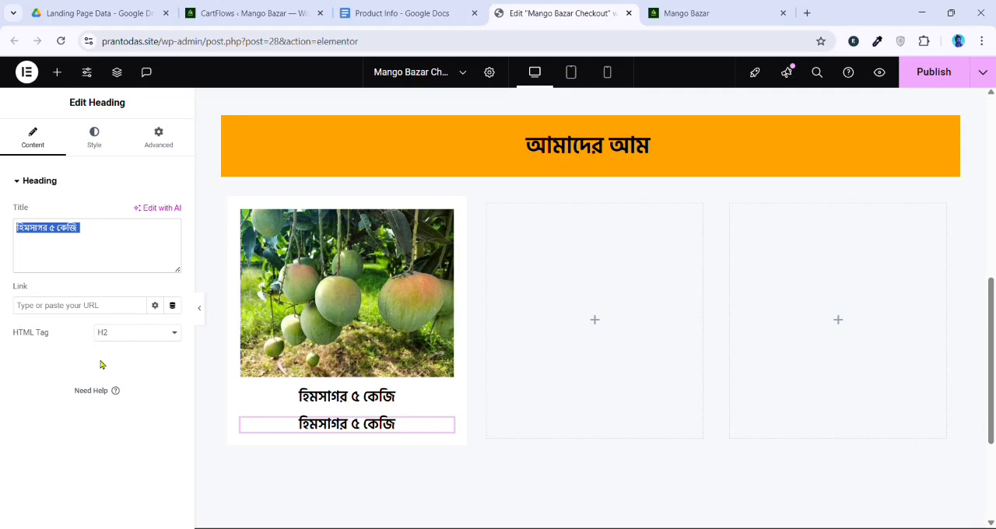
type("অফার মূল্য ২৯০ টাকা")
key("ctrl+a")
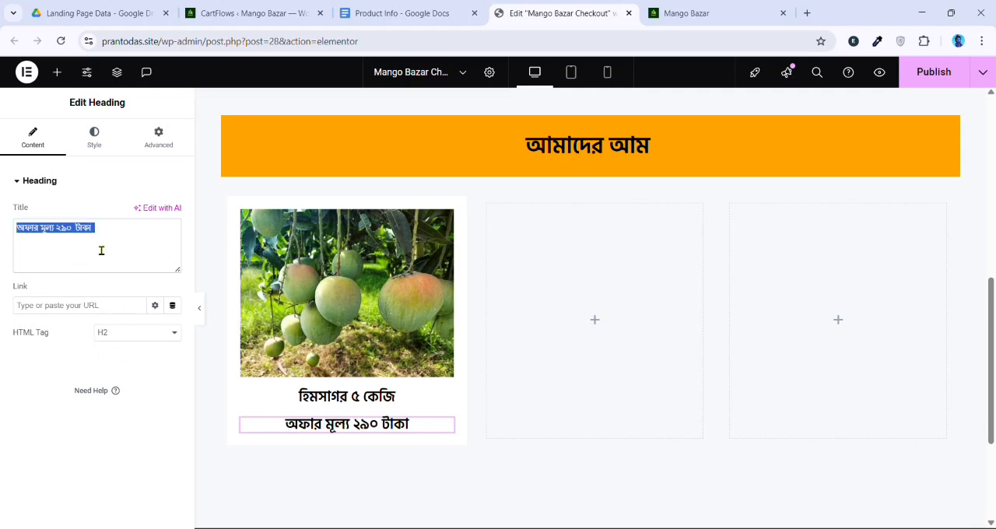
type("রেগুলার মূল্য ৪০০ টাকা")
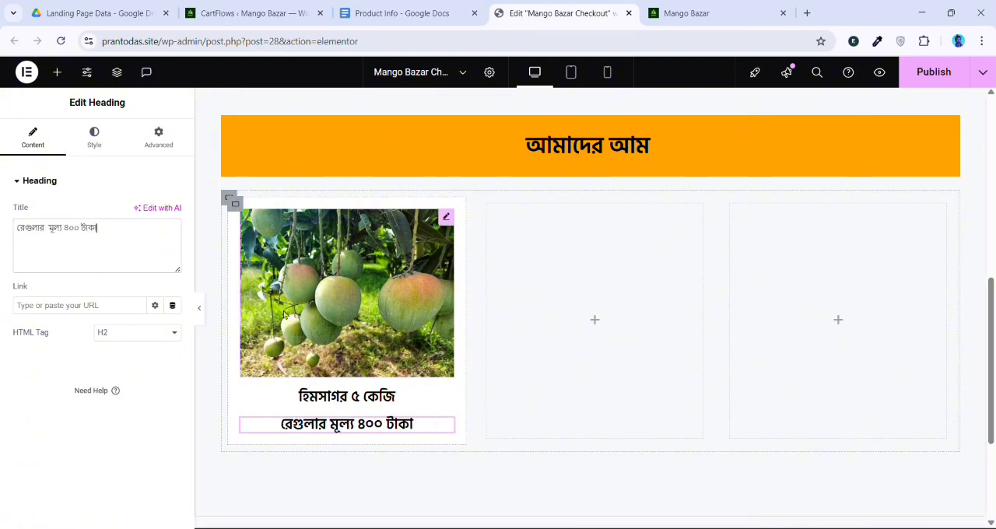
Duplicate the regular-price heading and replace the copy's text with "অফার মূল্য ২৯০ টাকা"
right_click(351, 428)
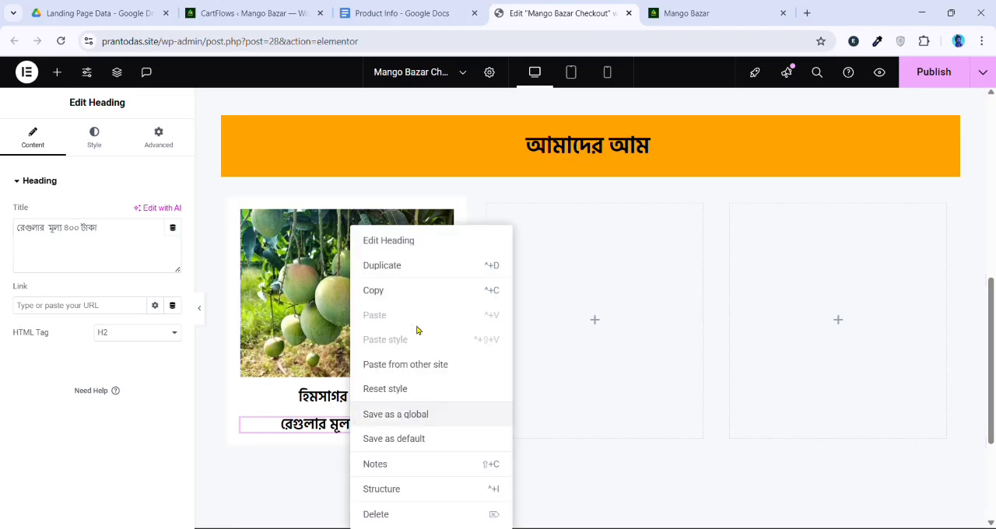
left_click(385, 265)
triple_click(111, 255)
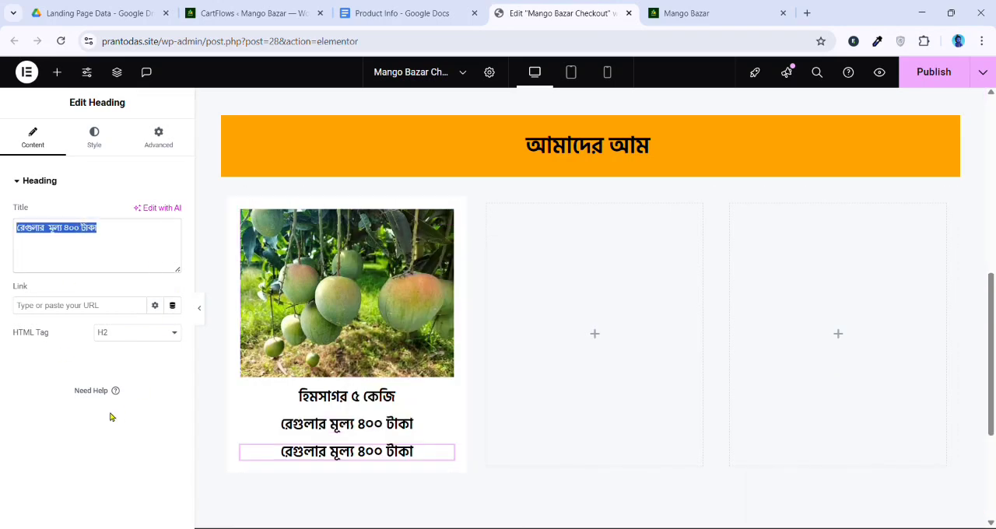
type("অফার মূল্য ২৯০ টাকা")
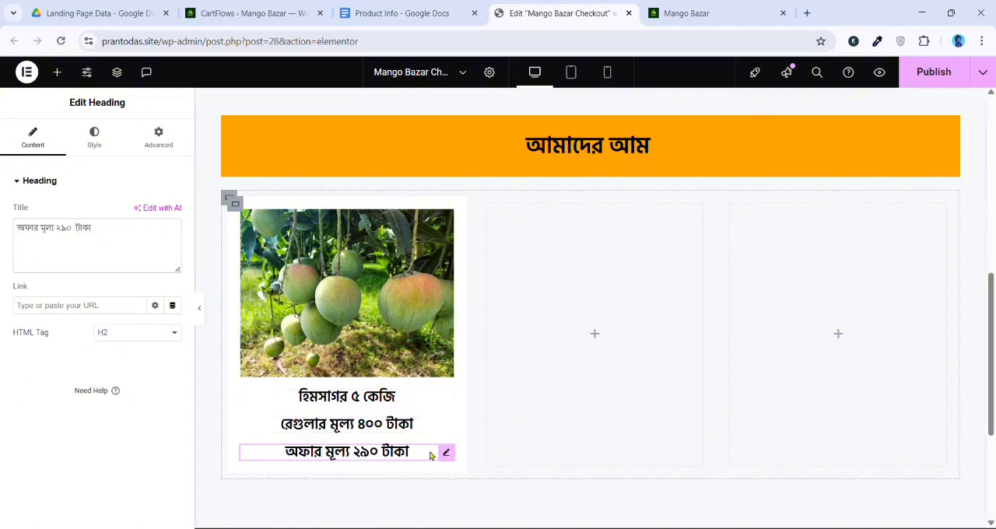
left_click(355, 421)
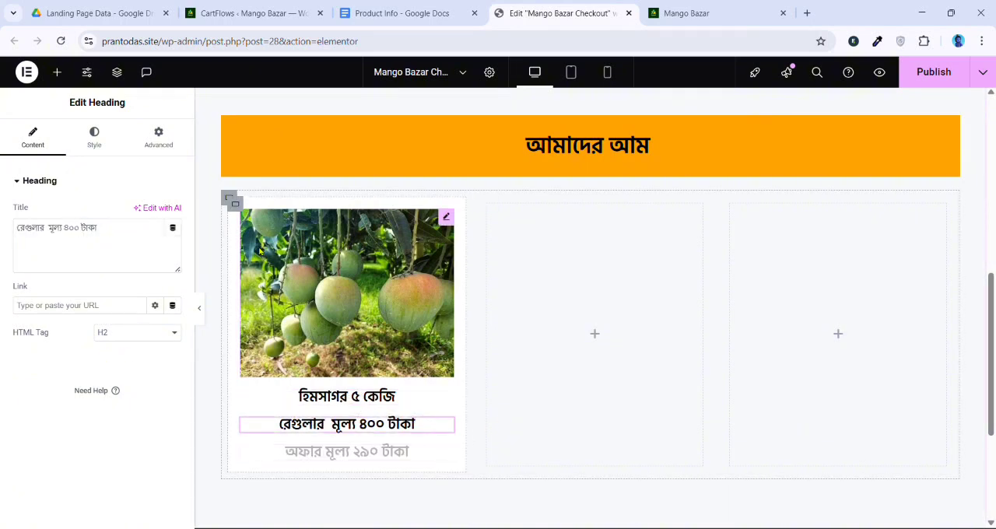
Set the first column container's column and row gaps to 10 px
left_click(235, 203)
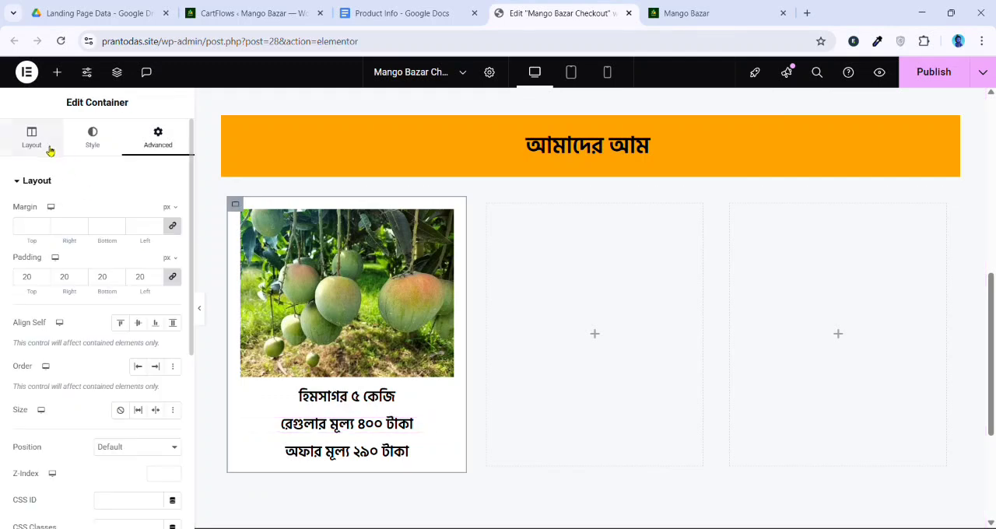
left_click(32, 138)
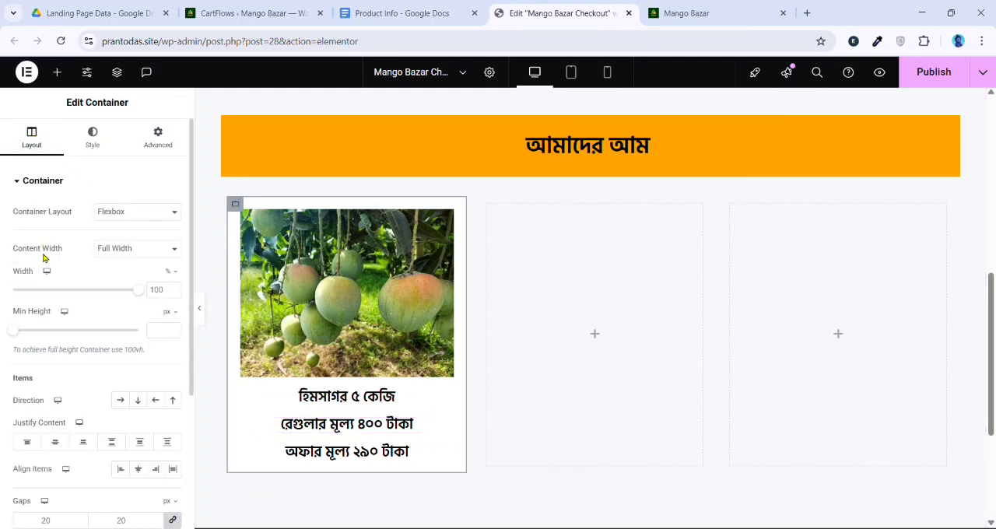
scroll(59, 402, "down", 5)
left_click(46, 322)
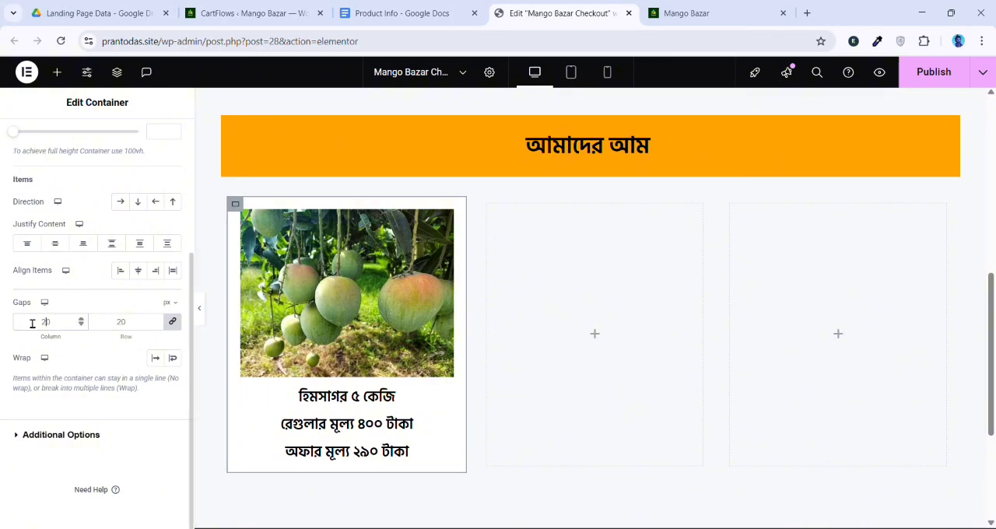
type("10")
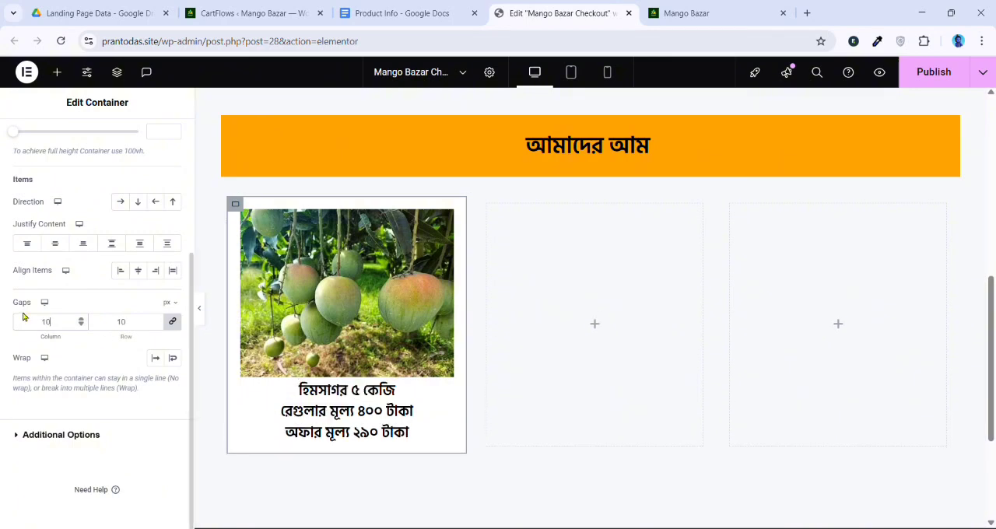
Try a 16 px font size on the regular-price heading and paste its style onto the offer-price heading
left_click(343, 416)
left_click(112, 148)
left_click(173, 249)
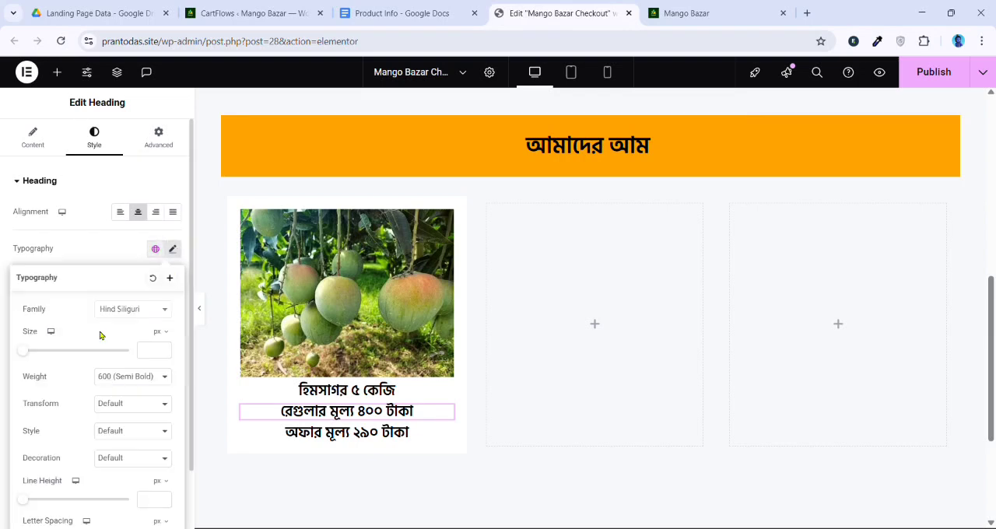
left_click(32, 354)
left_click_drag(32, 356, 36, 352)
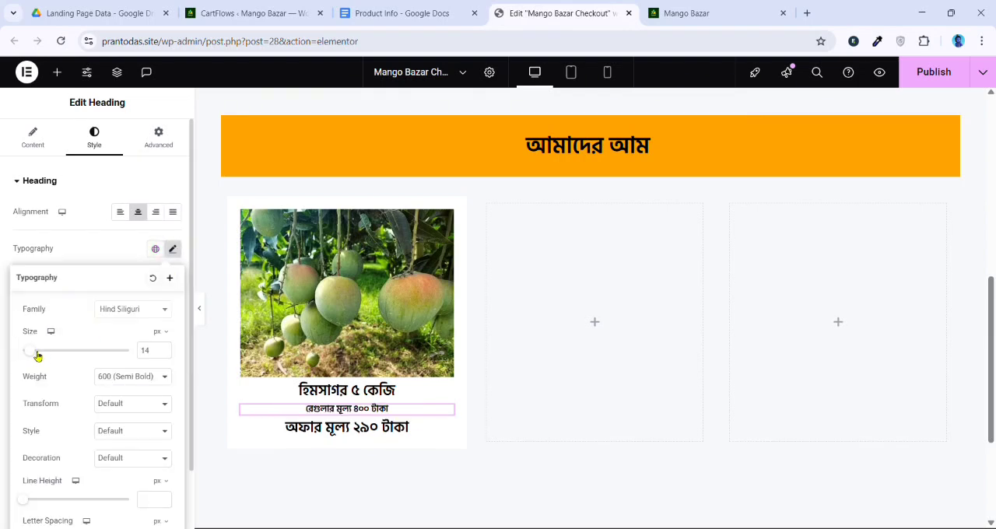
right_click(407, 411)
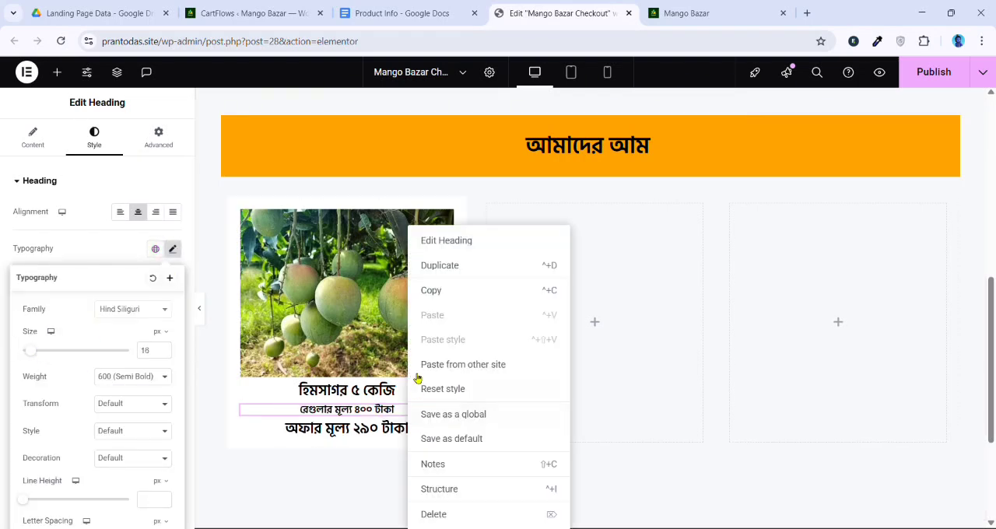
left_click(433, 290)
right_click(401, 407)
left_click(429, 340)
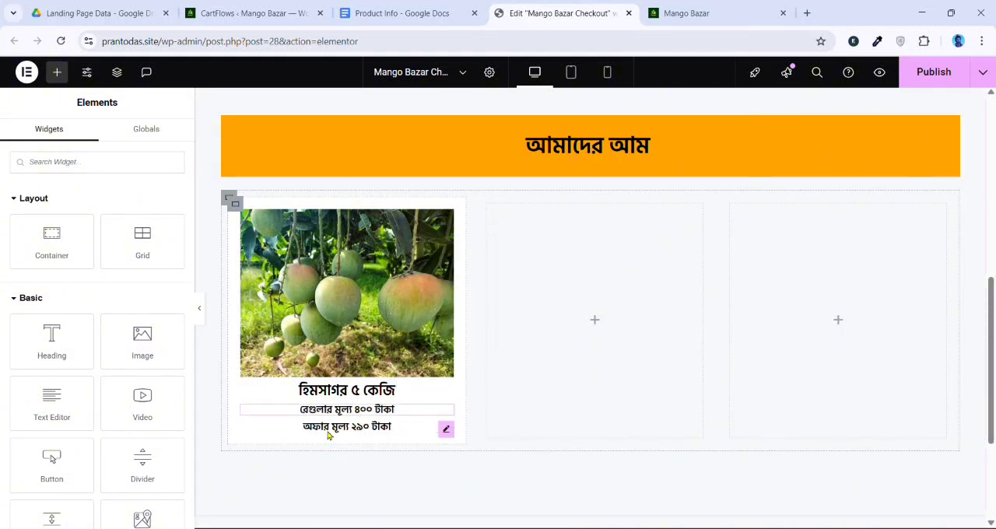
Set the regular-price heading's font size to 18 px and paste its style onto the offer-price heading
left_click(359, 413)
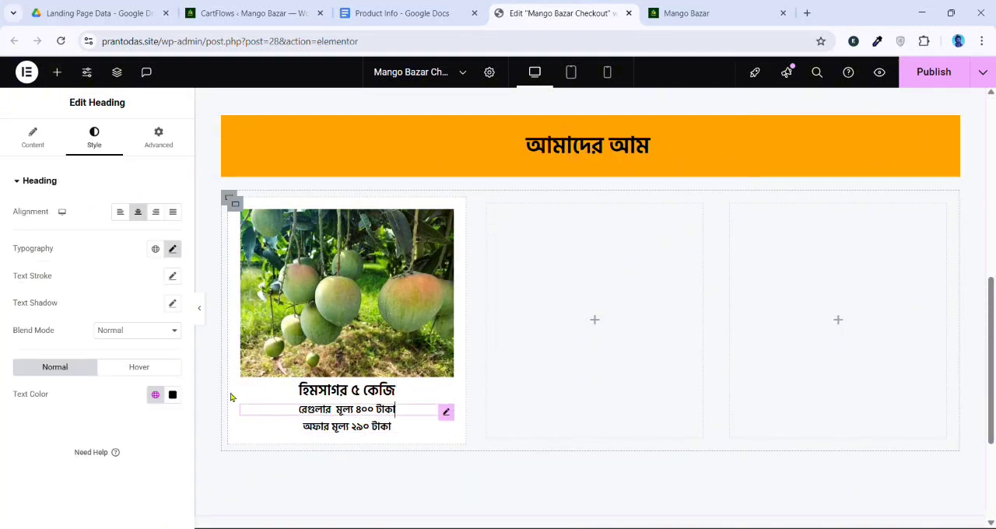
left_click(173, 249)
left_click(164, 348)
left_click(164, 348)
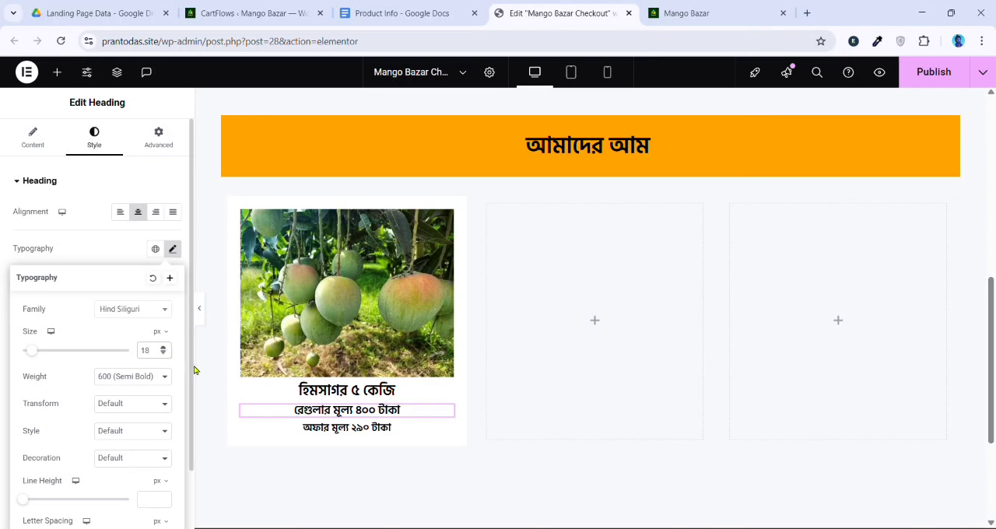
right_click(419, 413)
left_click(440, 289)
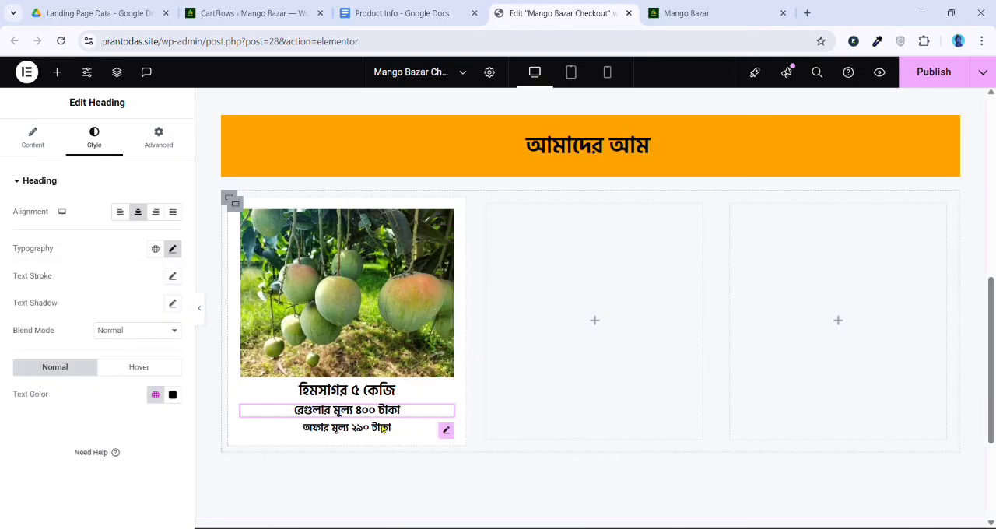
right_click(383, 429)
left_click(415, 340)
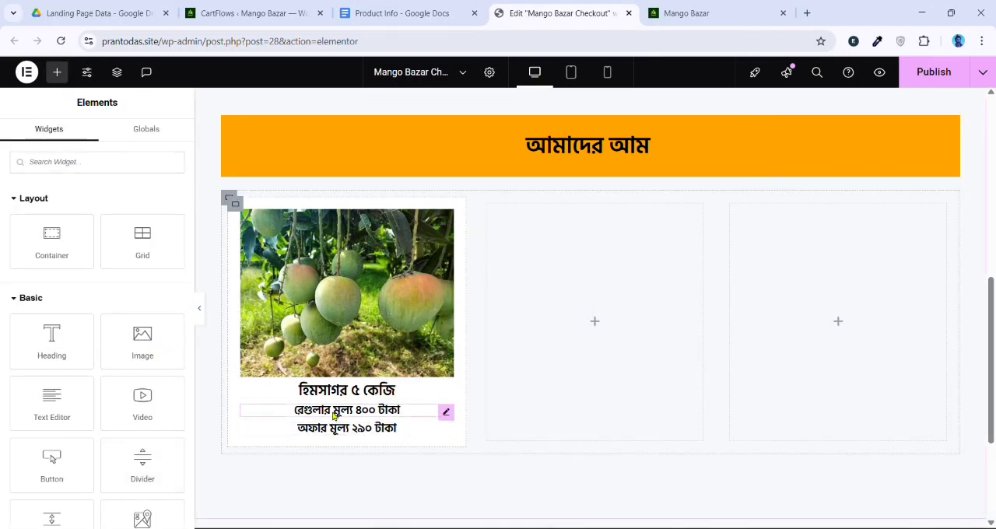
Strike through the regular-price heading by wrapping its title text in <s> tags
left_click(335, 416)
left_click(32, 138)
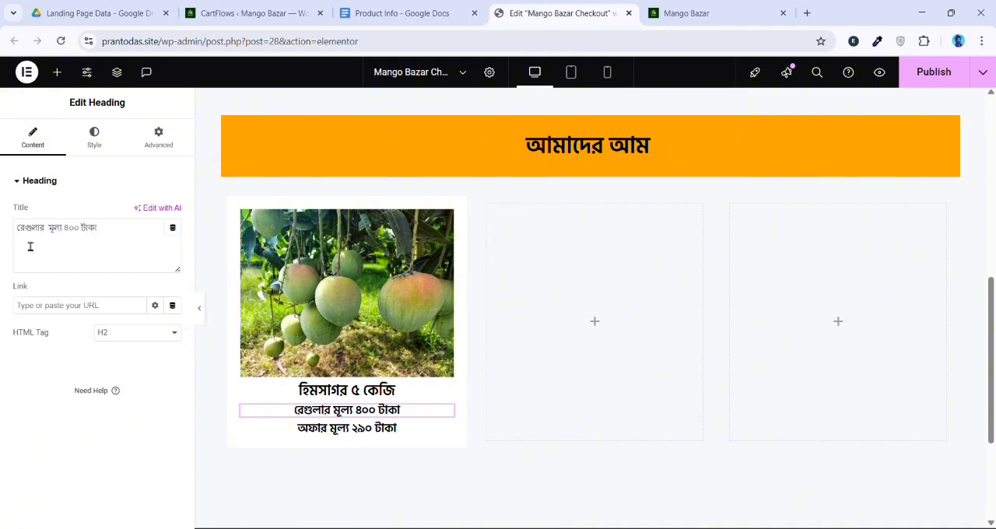
left_click(25, 239)
type("<s")
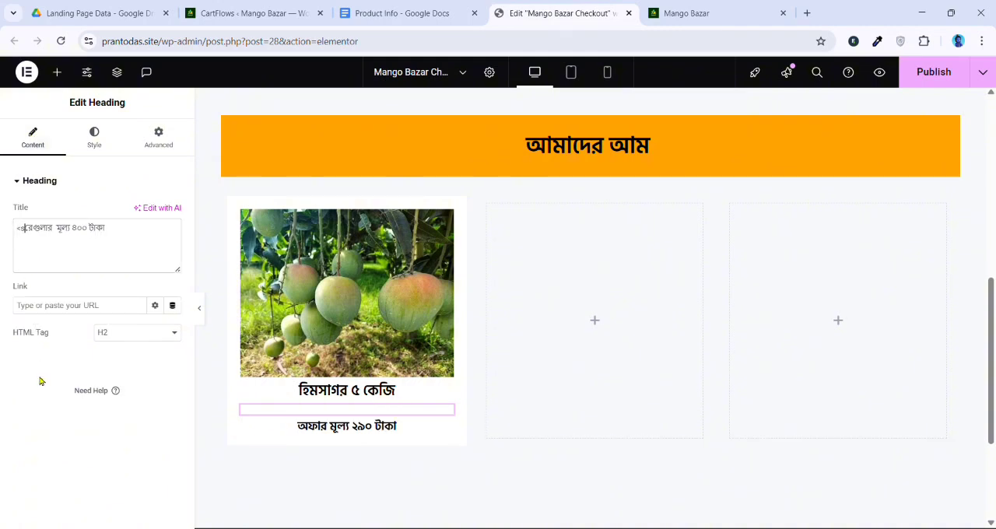
type(">")
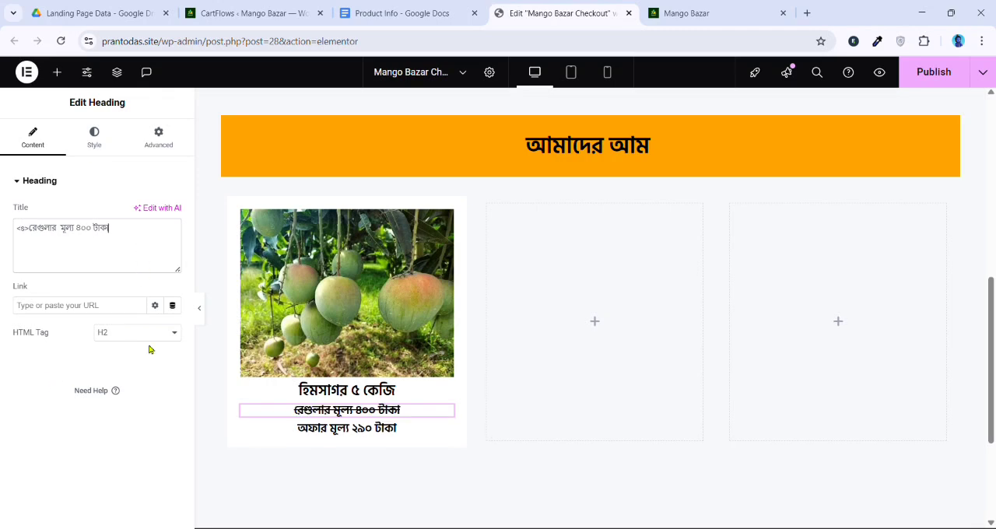
type(" <s")
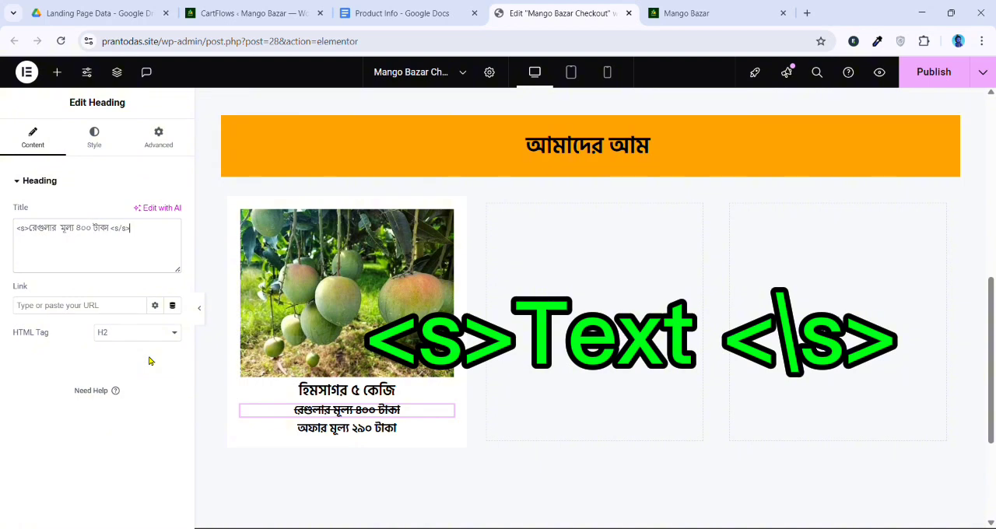
type("/s")
key("BackSpace")
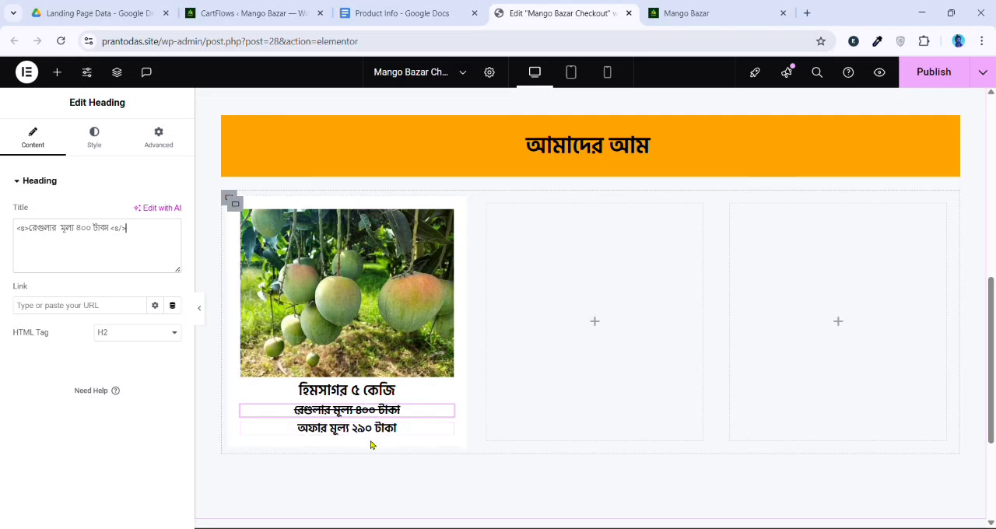
Try the dark red text color #310707 on the offer-price heading
left_click(366, 441)
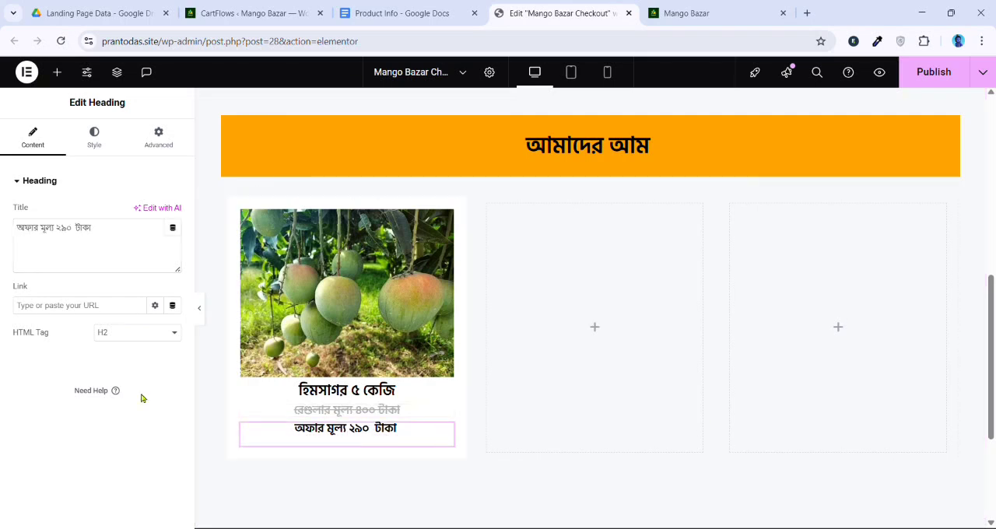
left_click(94, 137)
left_click(172, 395)
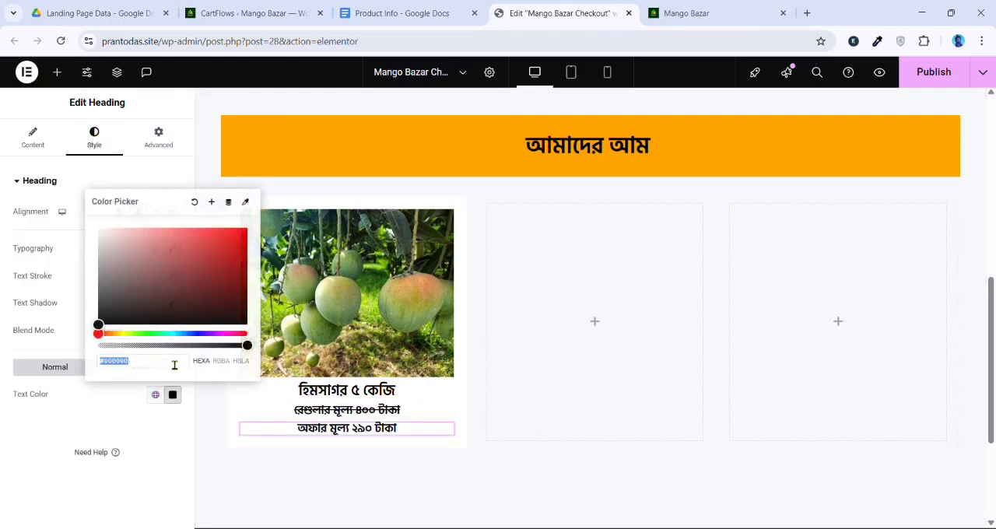
left_click(172, 334)
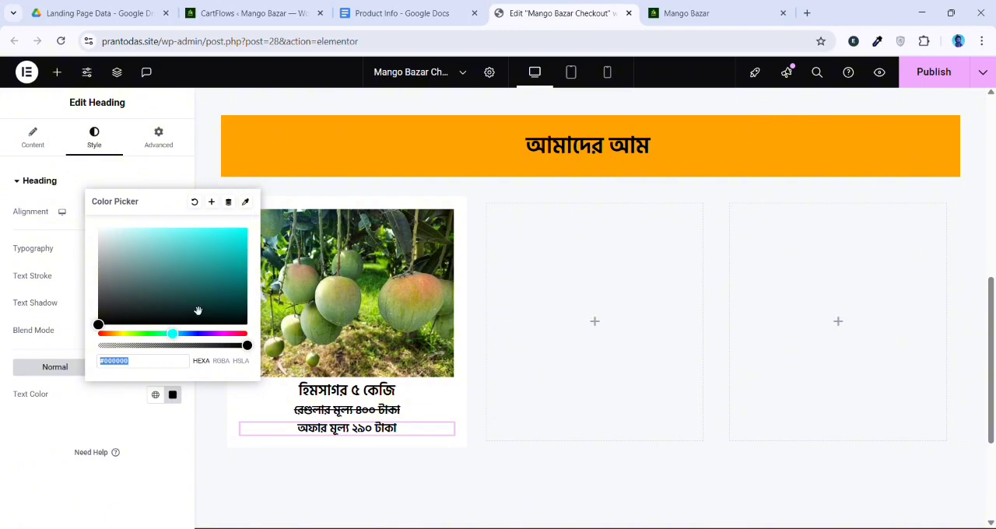
left_click(227, 306)
left_click(247, 334)
Set the struck-through regular-price heading's text color to bright red
left_click(318, 406)
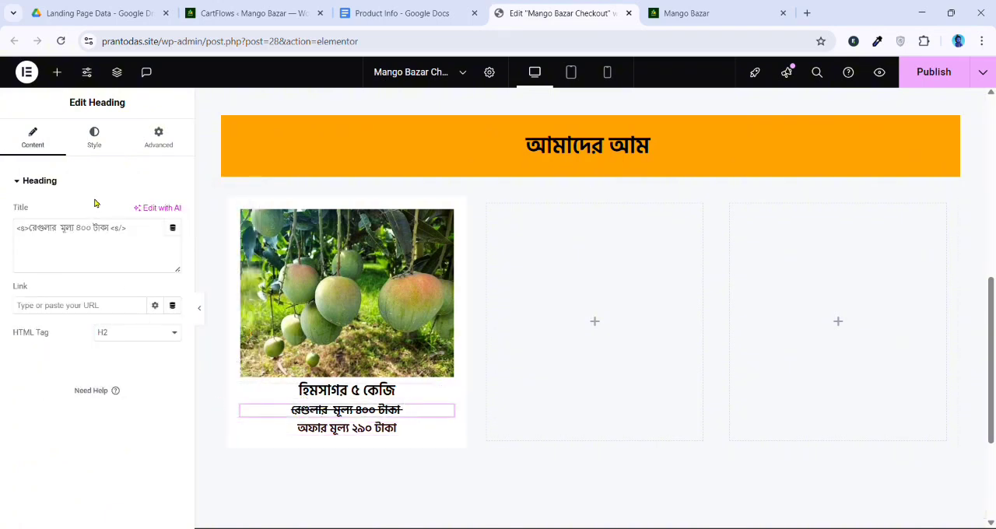
left_click(94, 137)
left_click(177, 396)
left_click(222, 272)
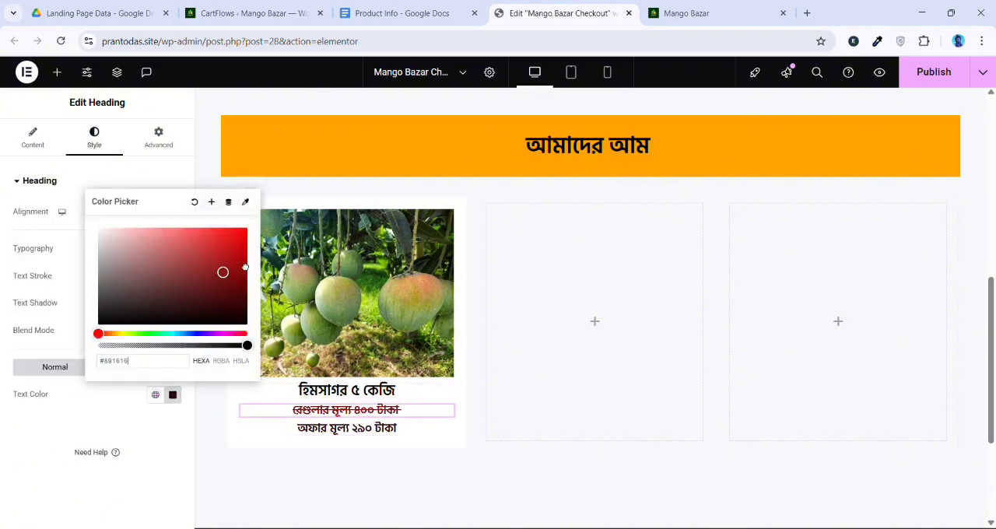
left_click(247, 226)
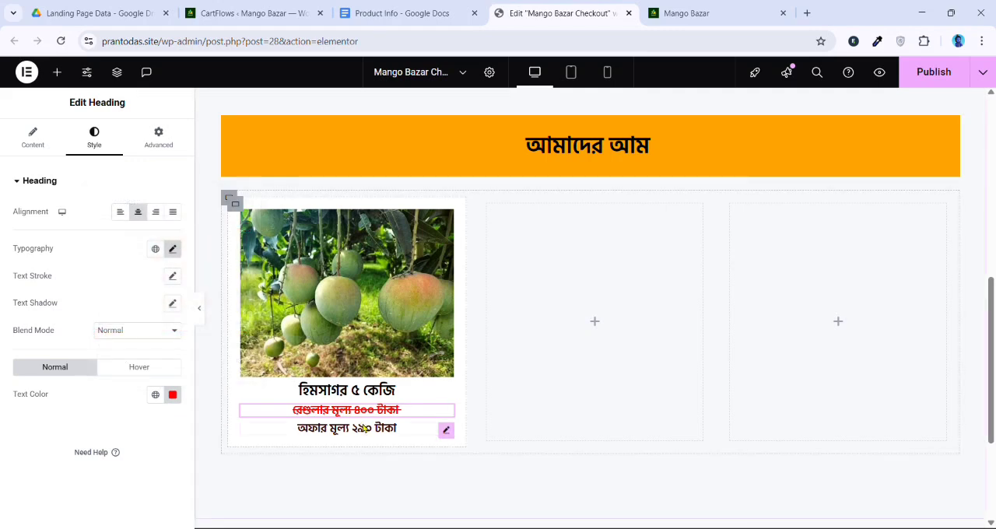
Set the offer-price heading's text color to black
left_click(348, 434)
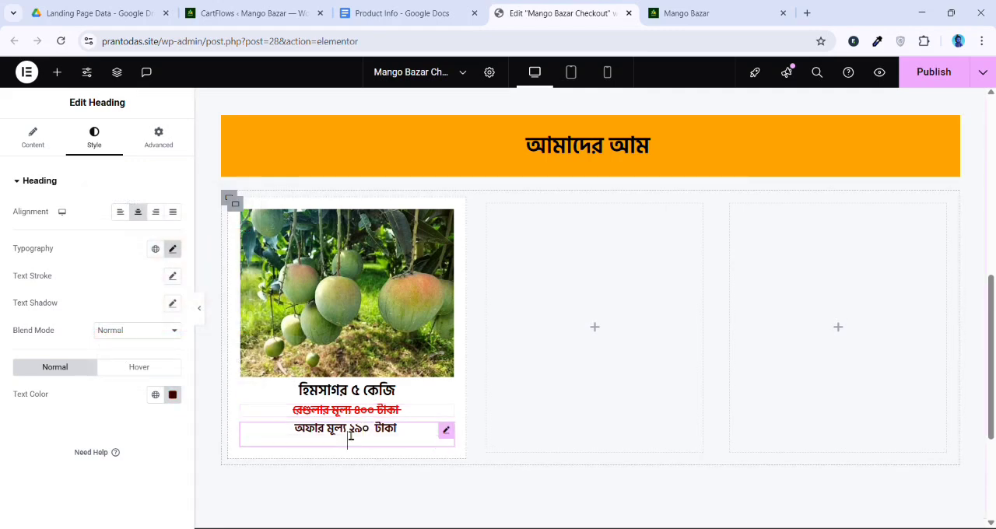
left_click(172, 394)
left_click_drag(193, 337, 178, 340)
mouse_move(195, 297)
left_mouse_down()
mouse_move(231, 229)
mouse_move(243, 350)
left_mouse_up()
left_click(121, 424)
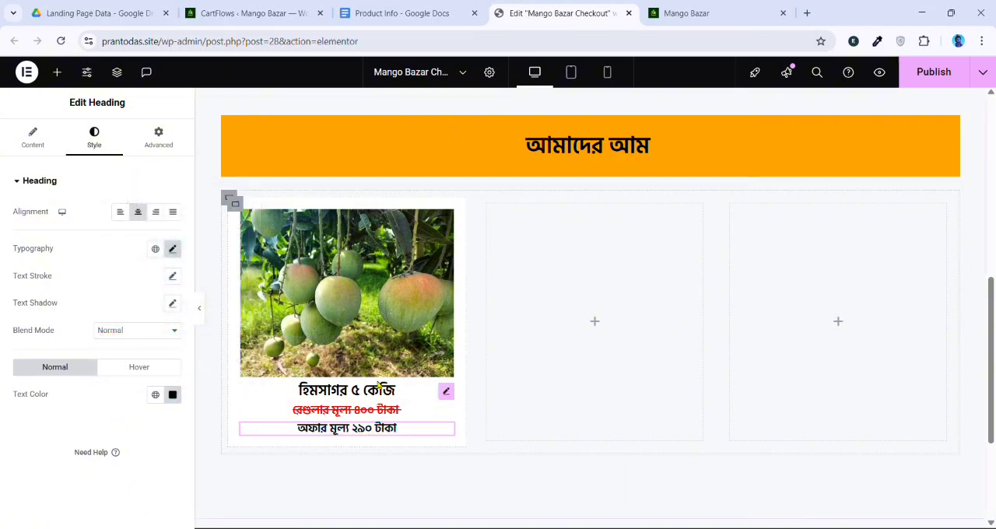
Set the link of the Order Now button above the product section to #order
scroll(389, 325, "up", 2)
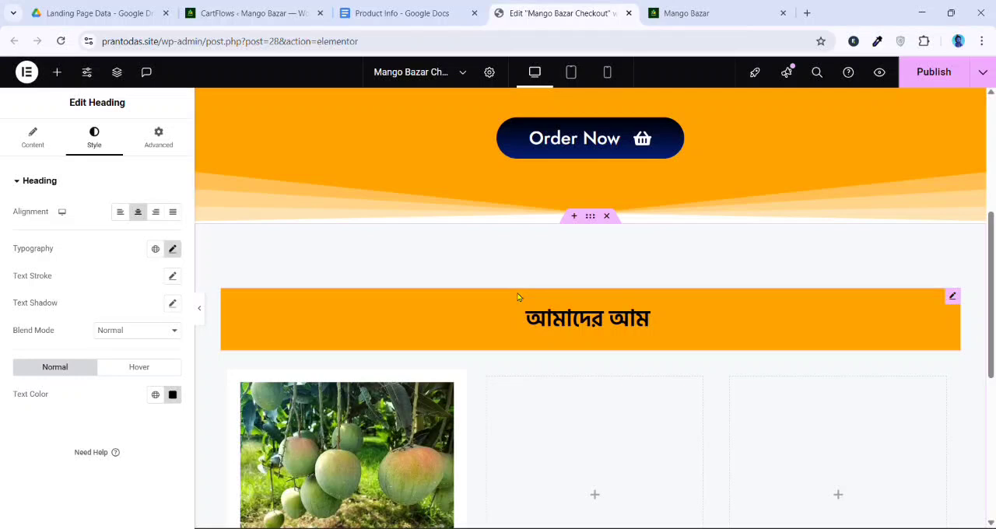
left_click(642, 139)
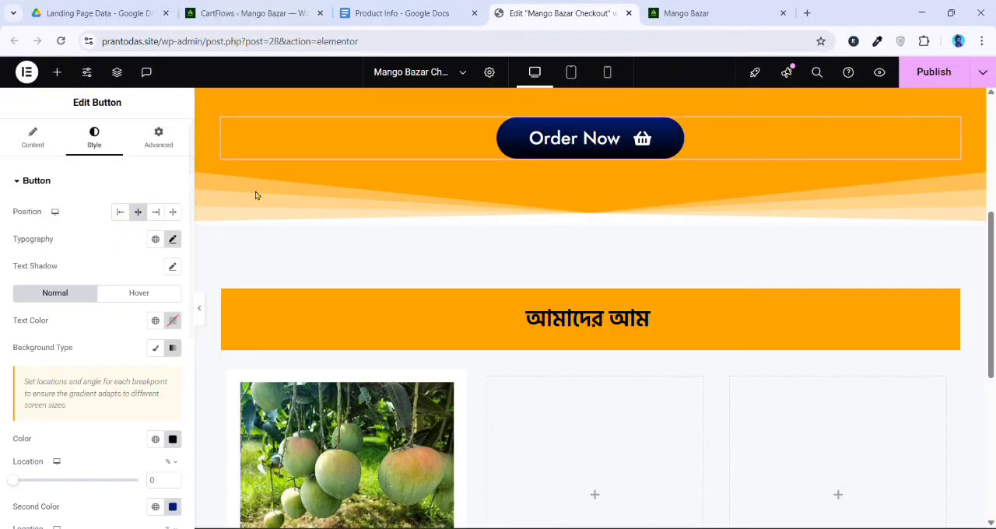
left_click(35, 137)
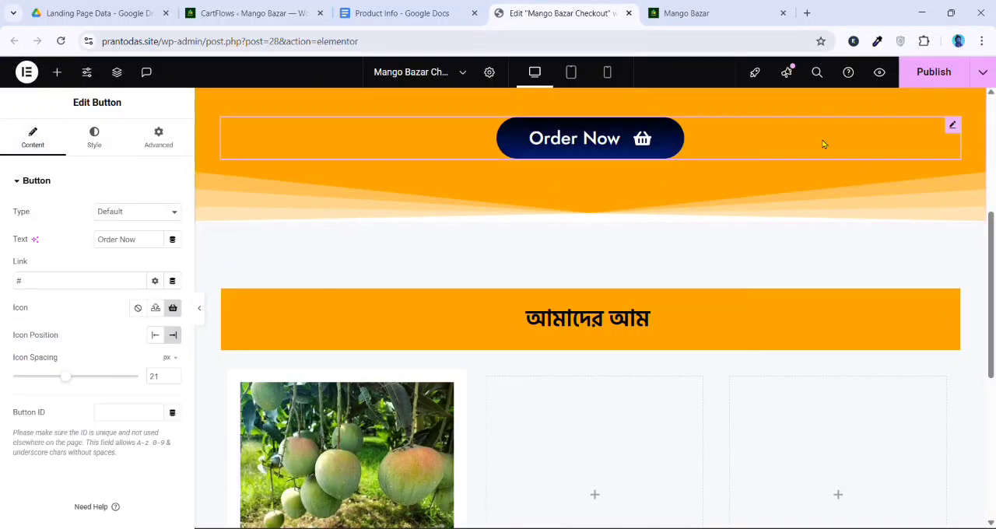
left_click(73, 283)
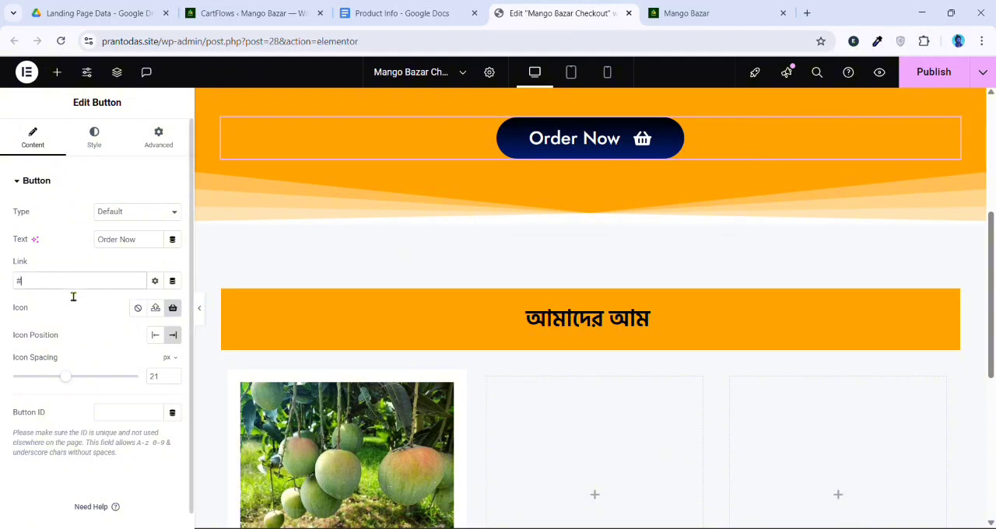
type("order")
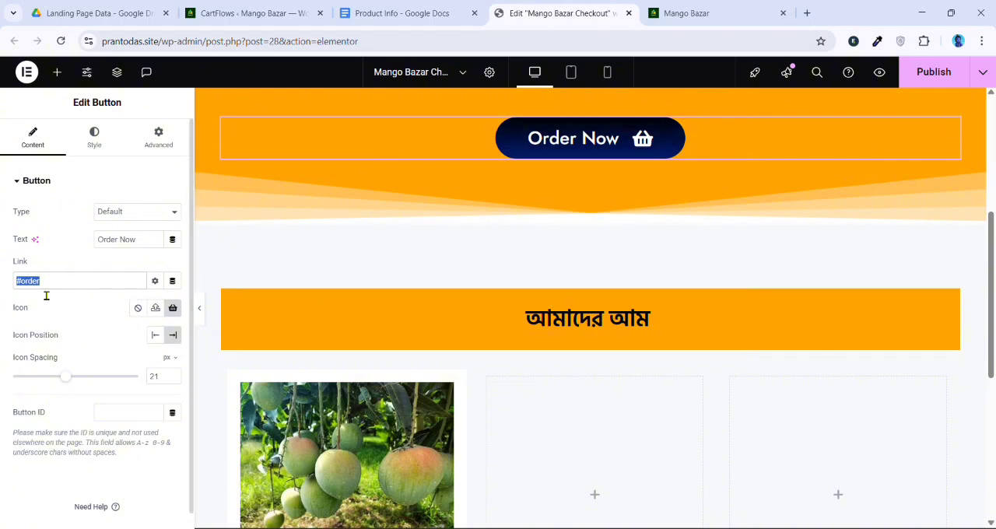
Copy the Order Now button and paste it below the offer-price heading in the first product card
right_click(576, 143)
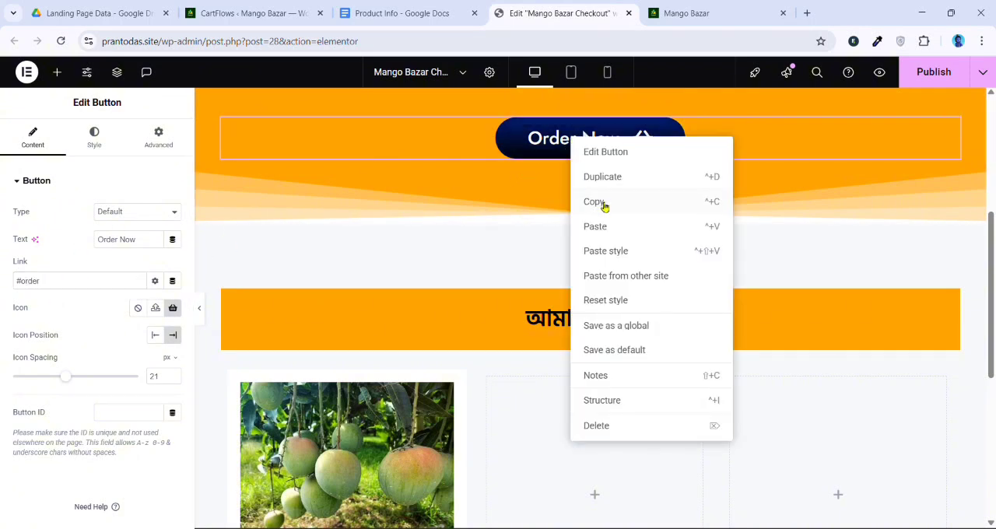
left_click(601, 206)
scroll(601, 205, "down", 5)
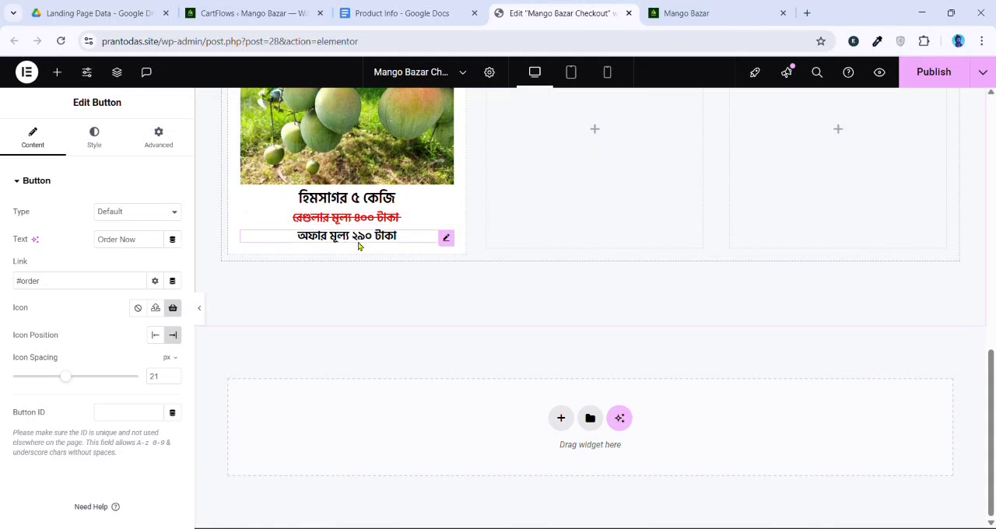
right_click(358, 246)
left_click(382, 317)
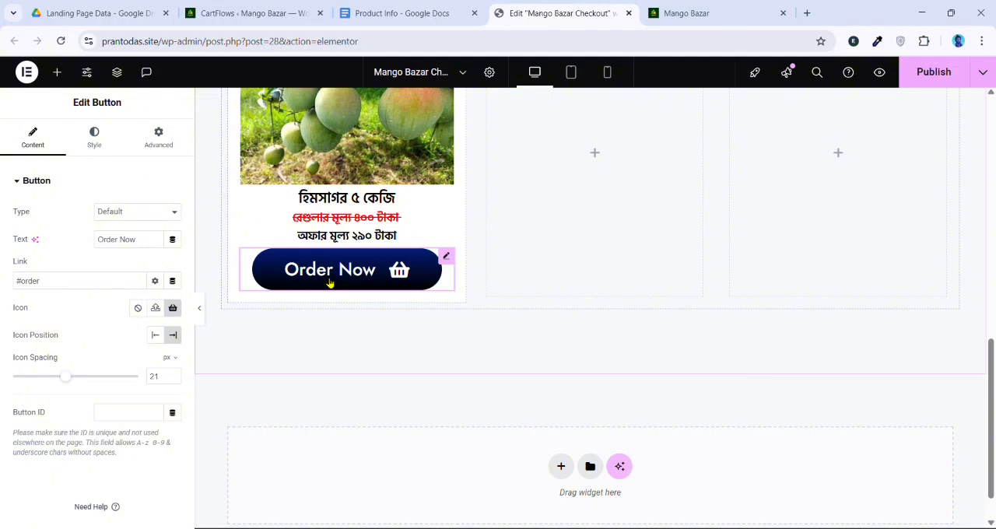
Set the card button's font size to 20 px and stretch the button across the card's full width
left_click(95, 139)
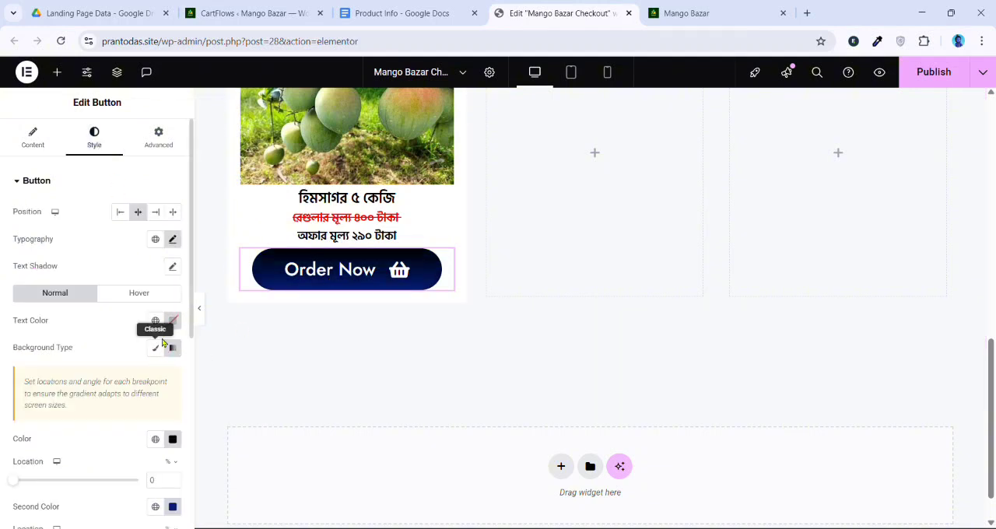
left_click(173, 239)
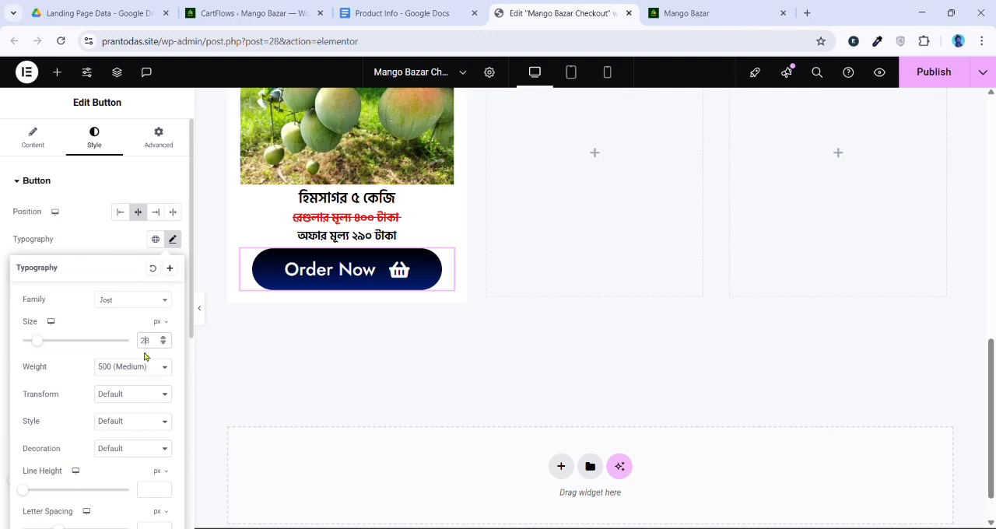
type("20")
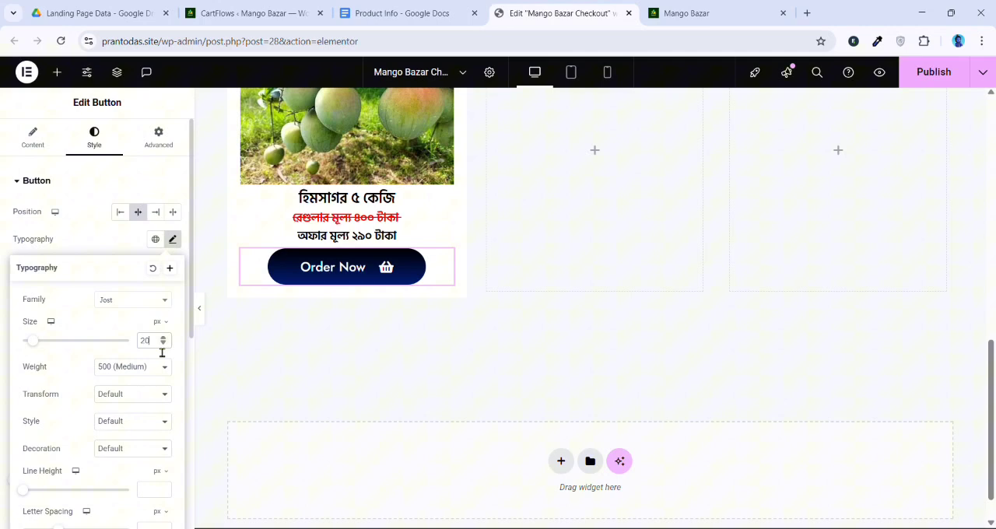
scroll(249, 350, "up", 1)
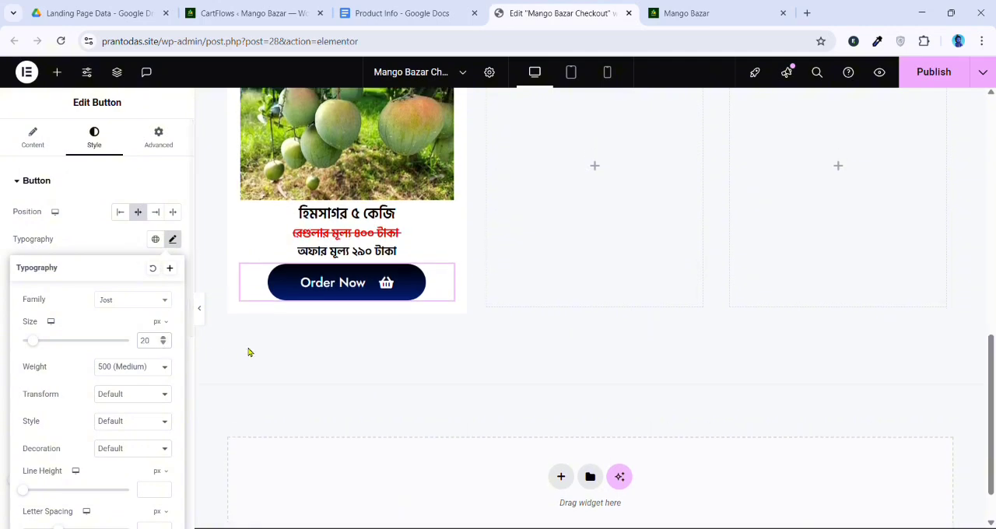
left_click(173, 213)
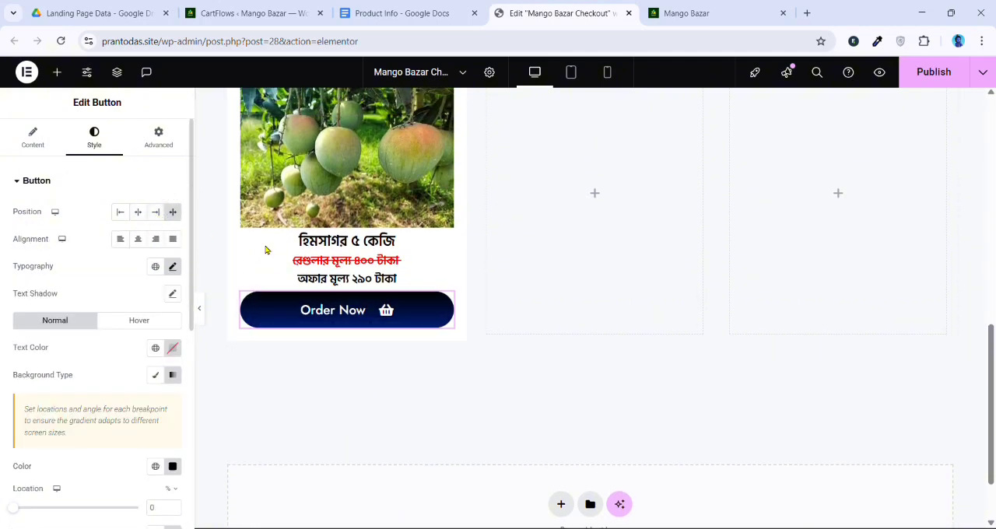
Set the card's Order Now button font size to 18 px
scroll(350, 187, "up", 3)
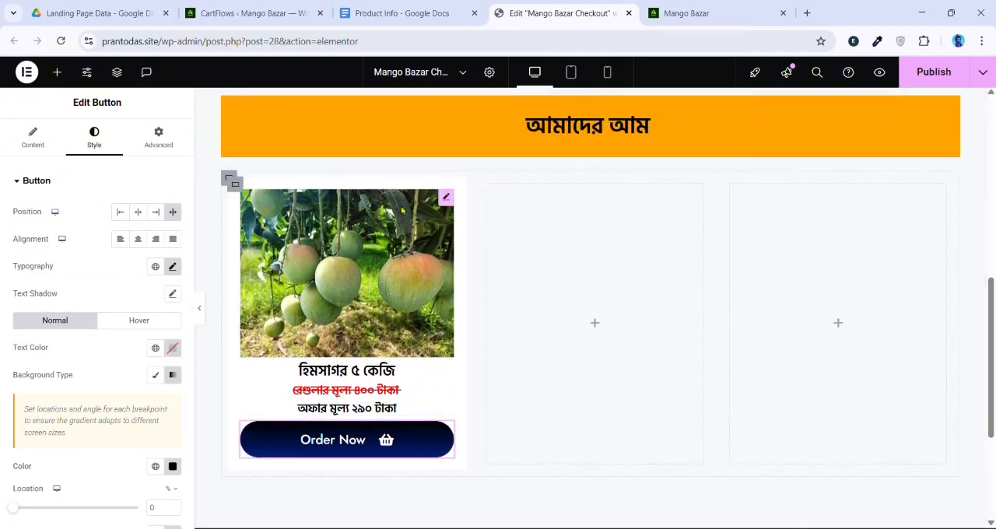
scroll(346, 242, "down", 2)
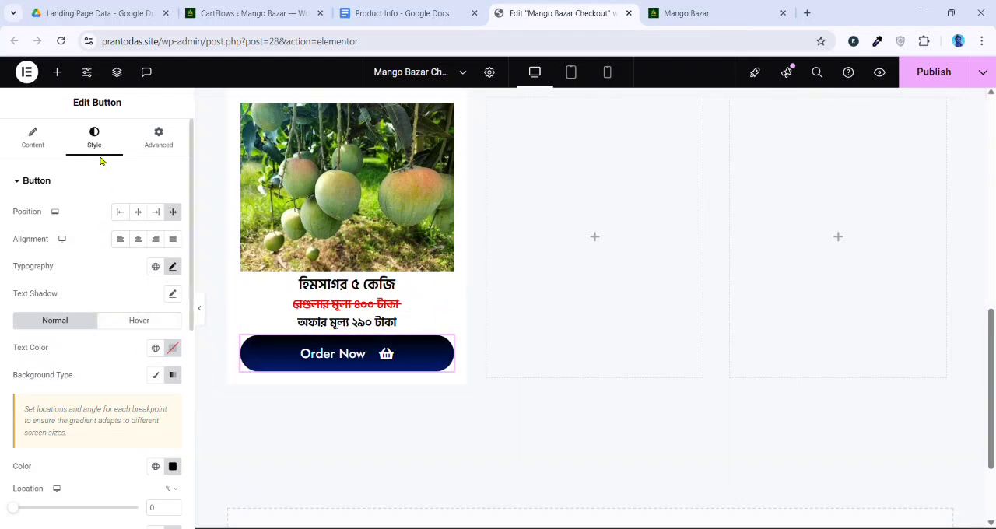
left_click(172, 267)
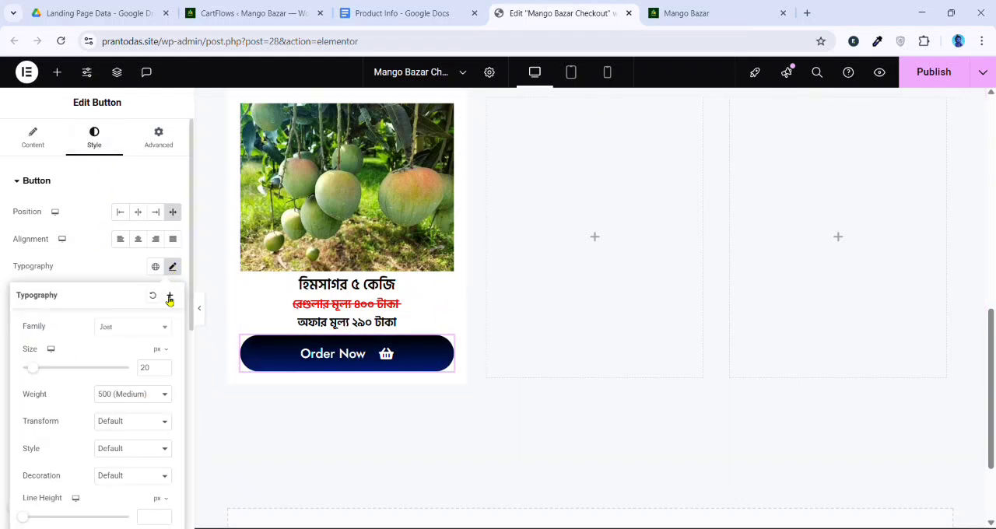
left_click(163, 370)
left_click(163, 370)
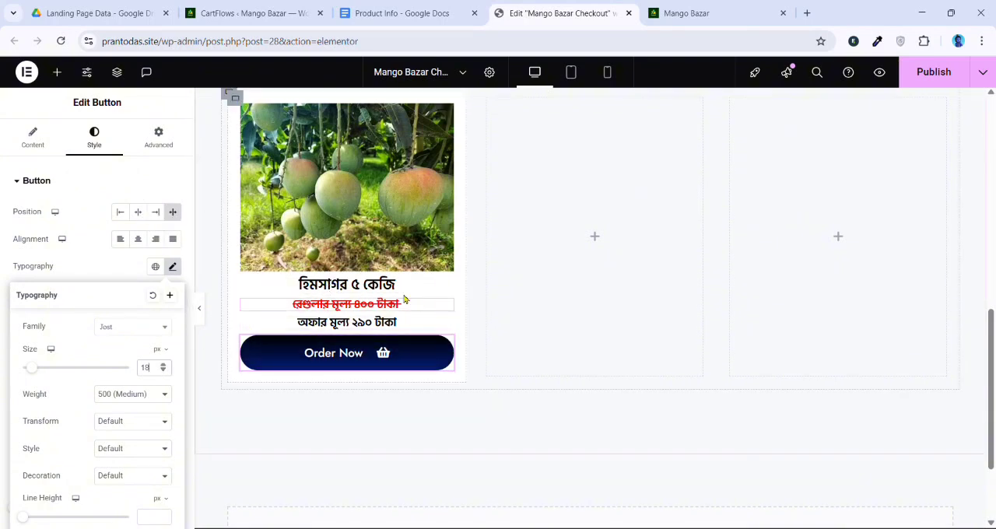
Duplicate the finished mango product card twice to get three identical cards in the row
scroll(339, 319, "up", 1)
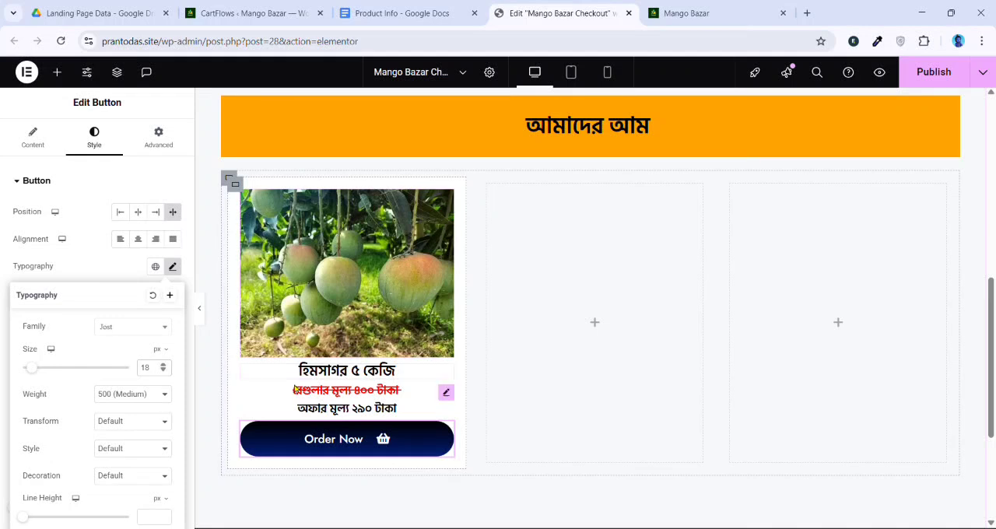
right_click(243, 192)
left_click(302, 216)
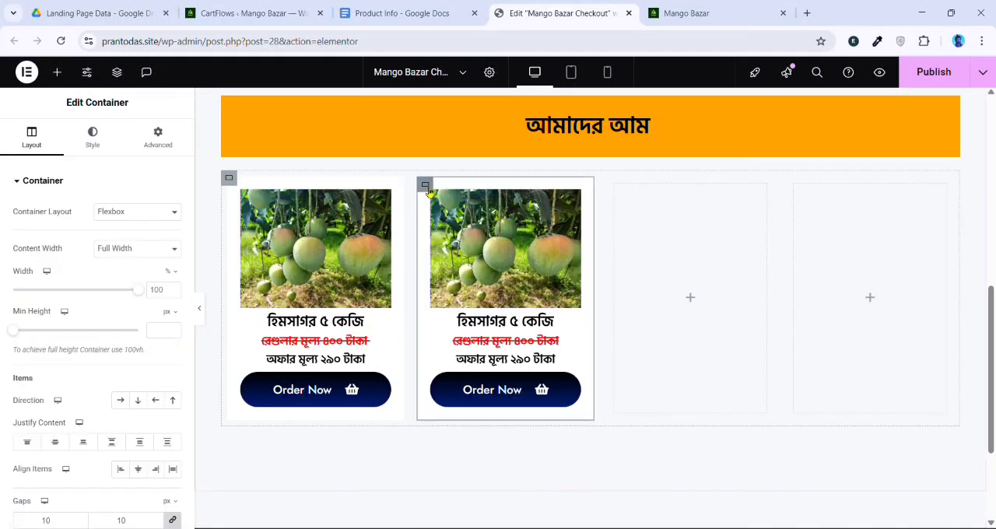
right_click(427, 185)
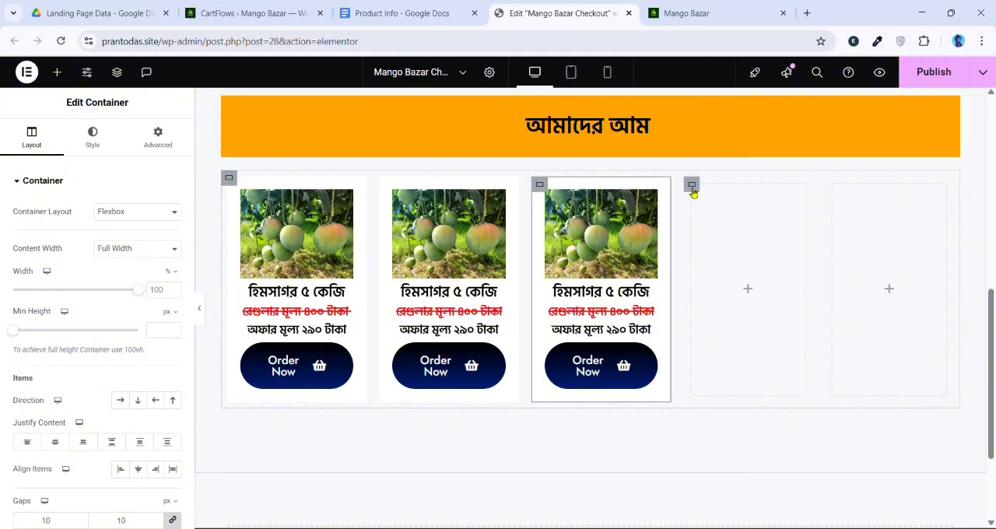
Delete the two empty column containers beside the three product cards
right_click(693, 187)
left_click(730, 514)
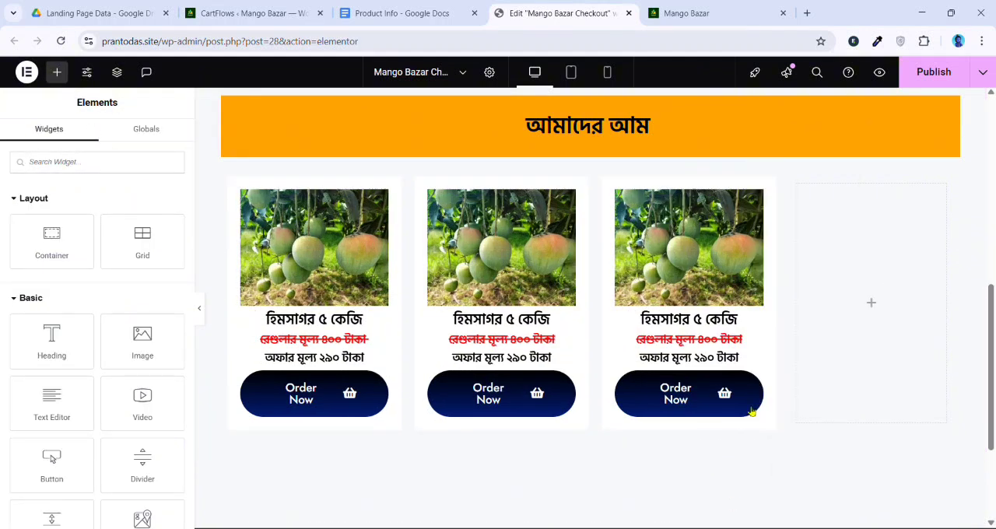
right_click(804, 189)
left_click(856, 514)
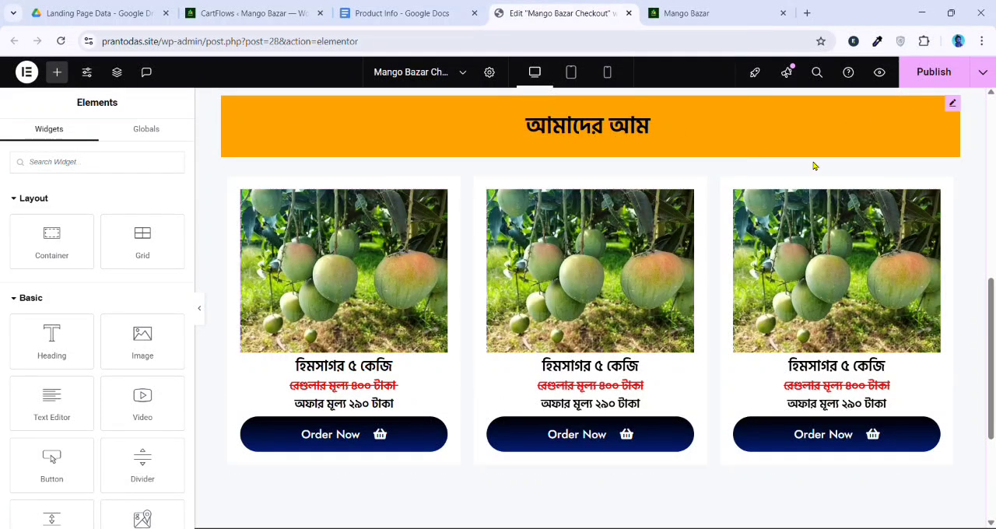
In the tablet layout, set the mango product section container's padding to 20 px on all sides
scroll(469, 249, "up", 1)
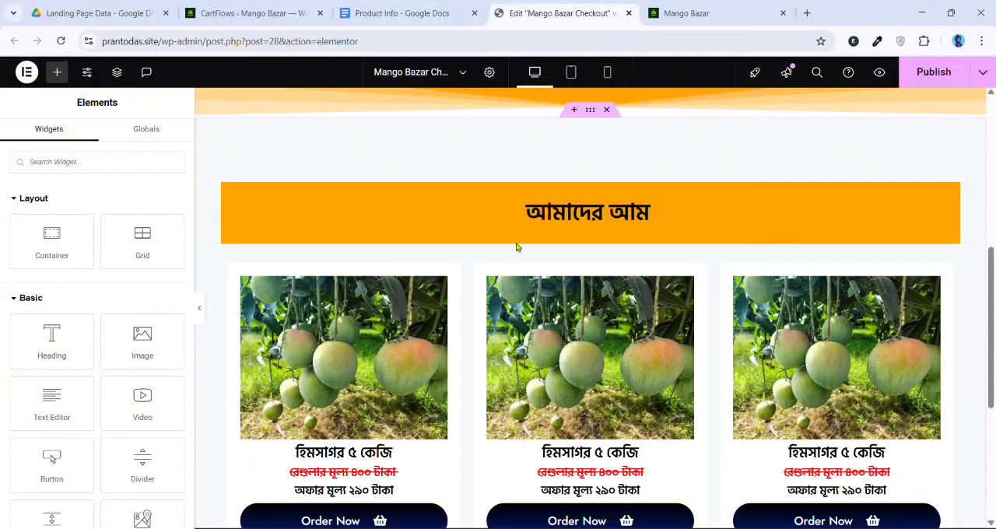
scroll(469, 330, "down", 1)
scroll(469, 329, "down", 1)
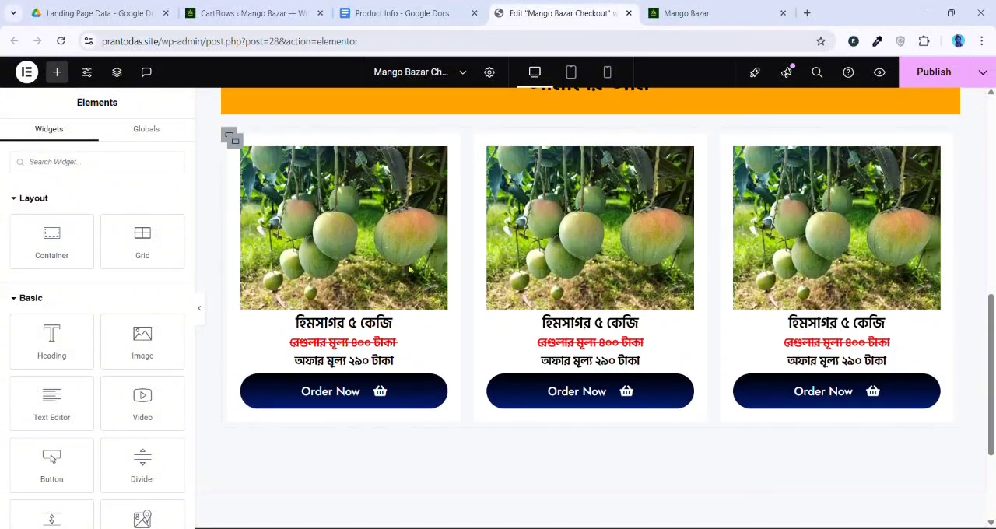
scroll(535, 229, "up", 1)
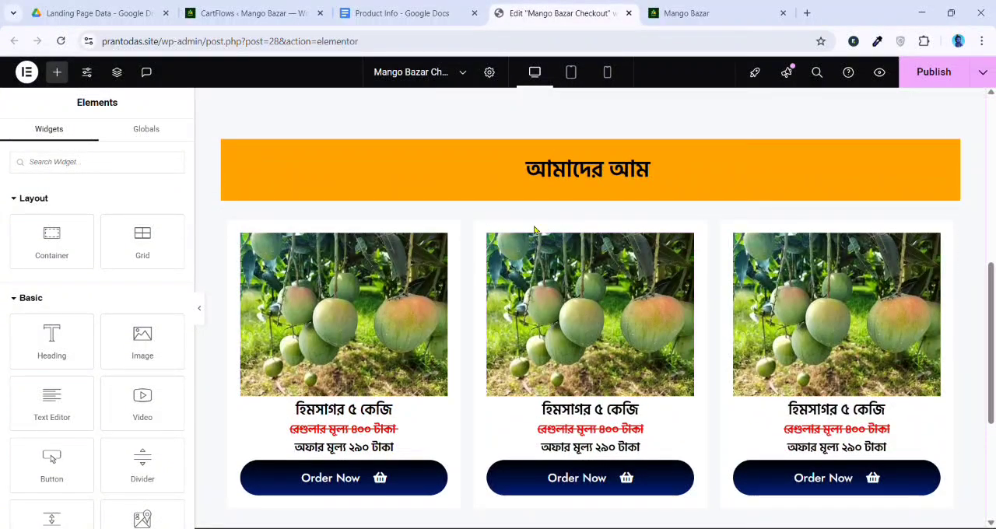
left_click(570, 72)
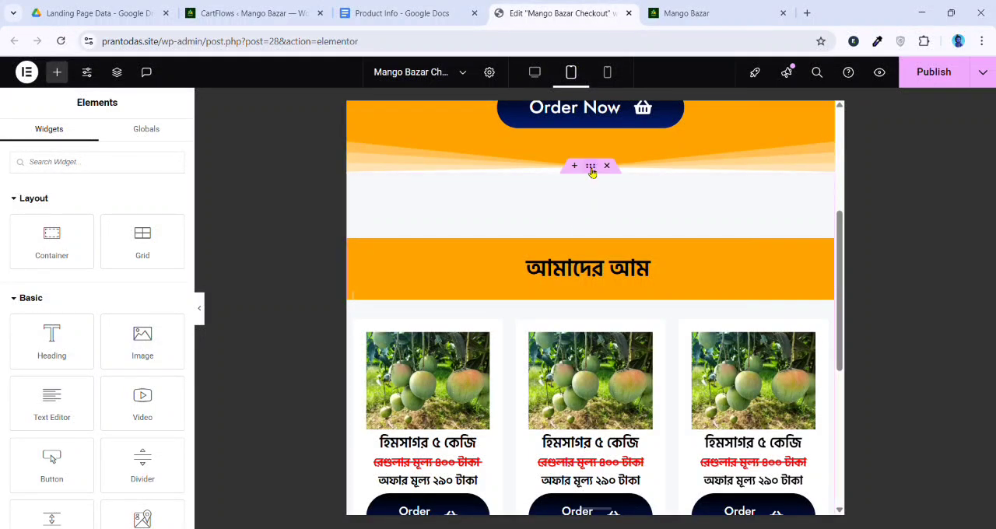
left_click(592, 171)
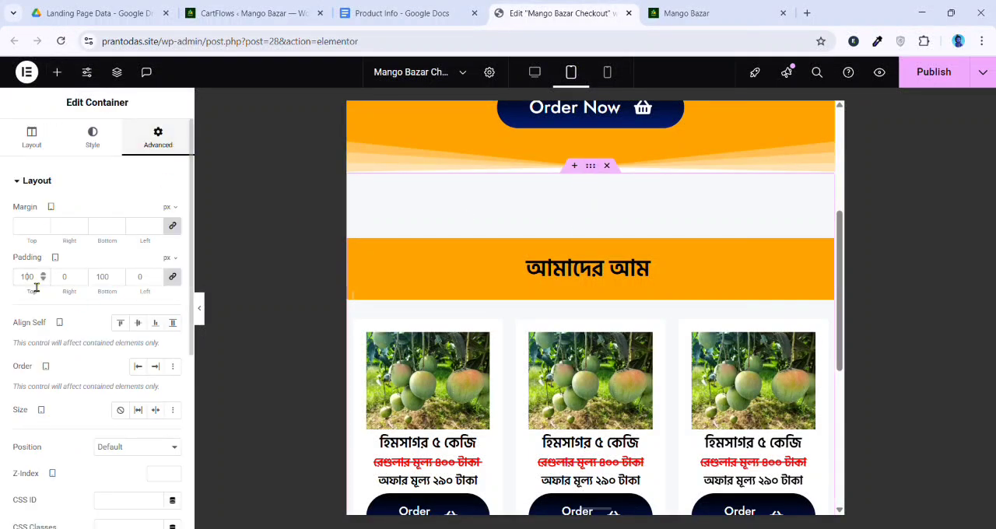
type("20")
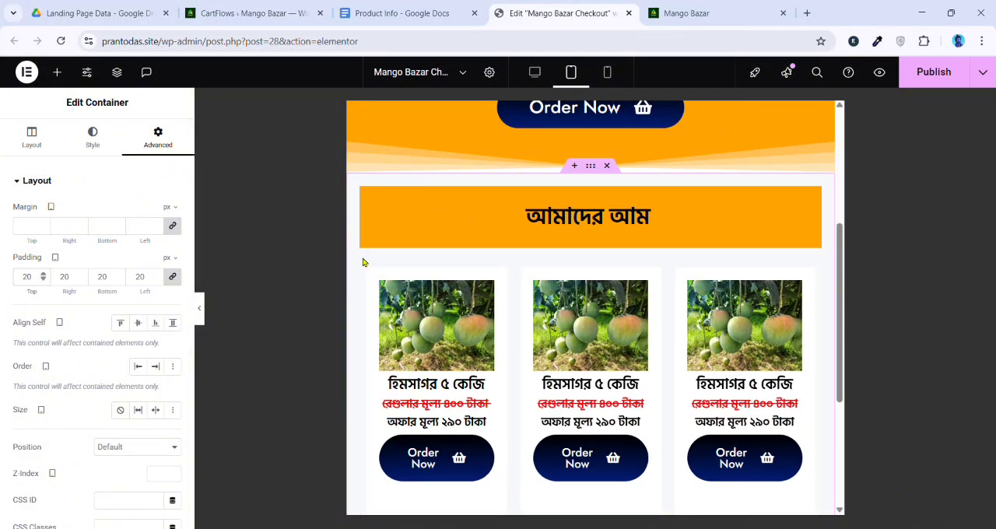
Set the first card's Order Now button font size to 17 px for the tablet layout
scroll(421, 379, "down", 3)
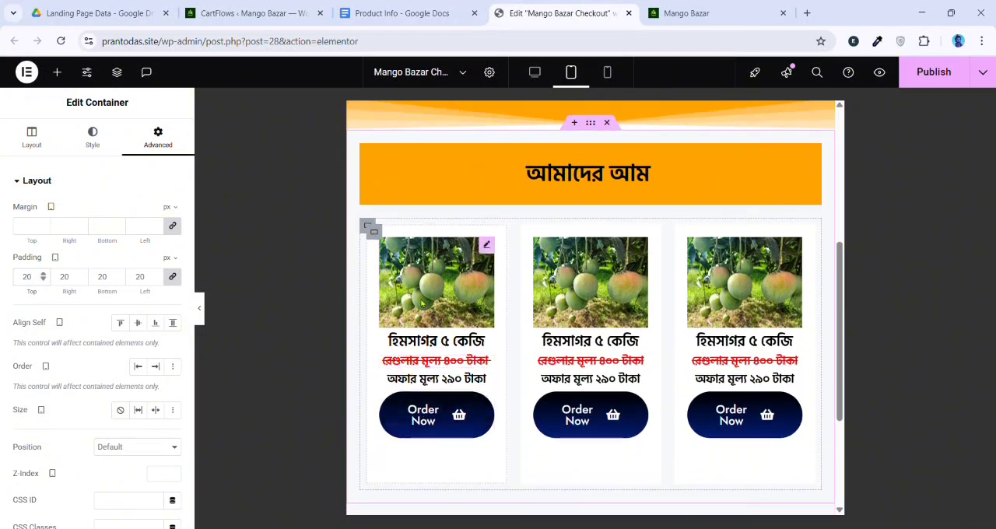
left_click(438, 333)
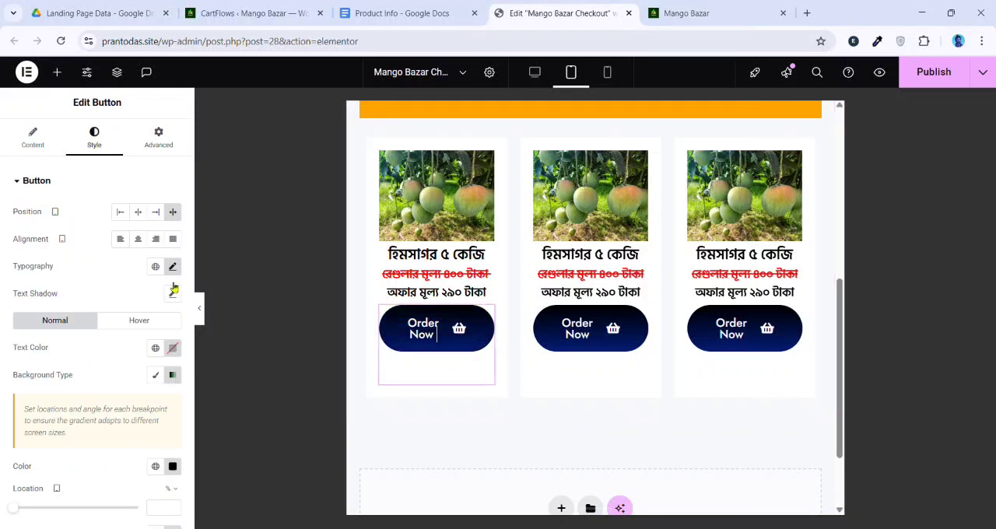
left_click(173, 267)
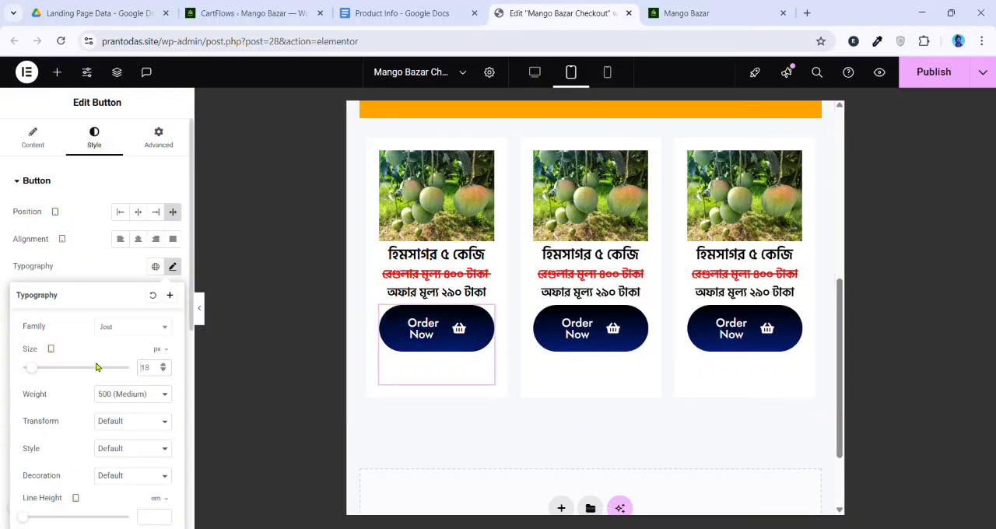
left_click_drag(97, 367, 30, 368)
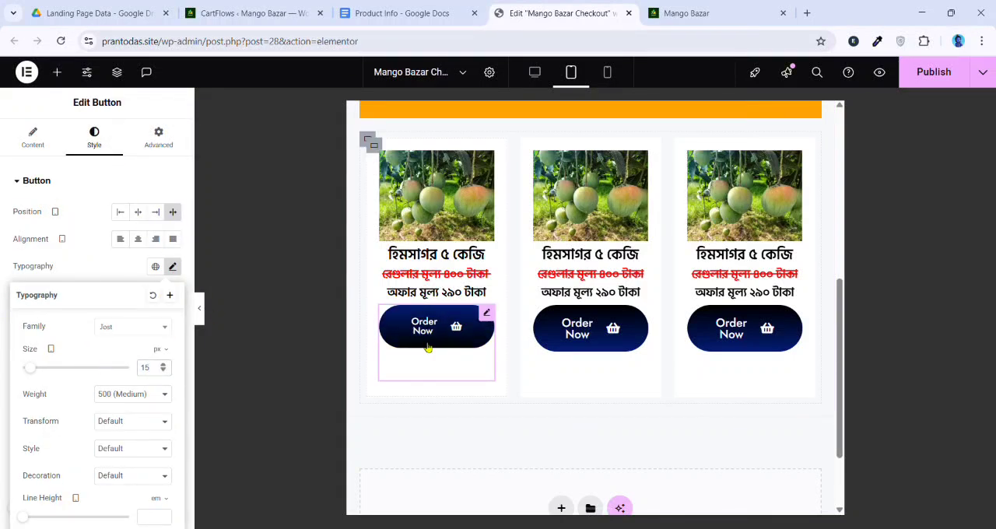
left_click(163, 365)
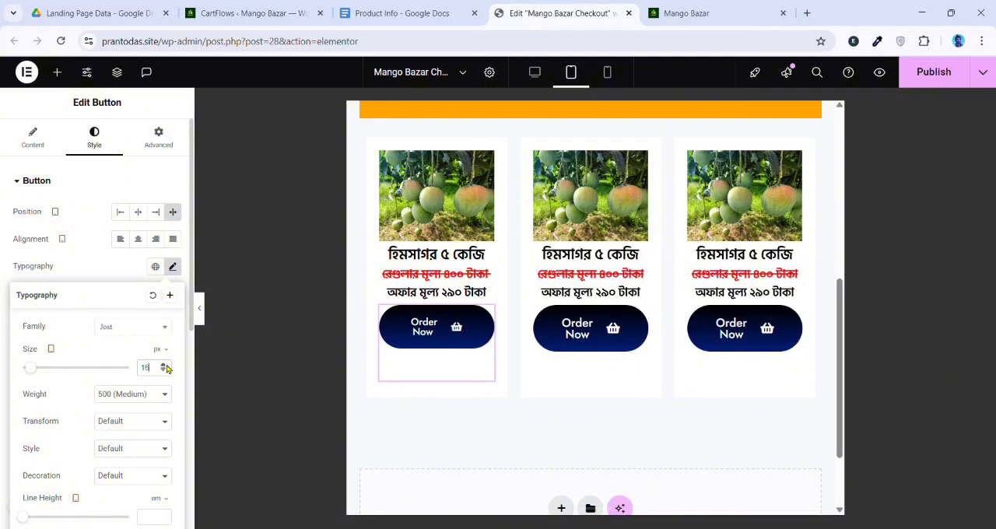
left_click(163, 366)
left_click(100, 195)
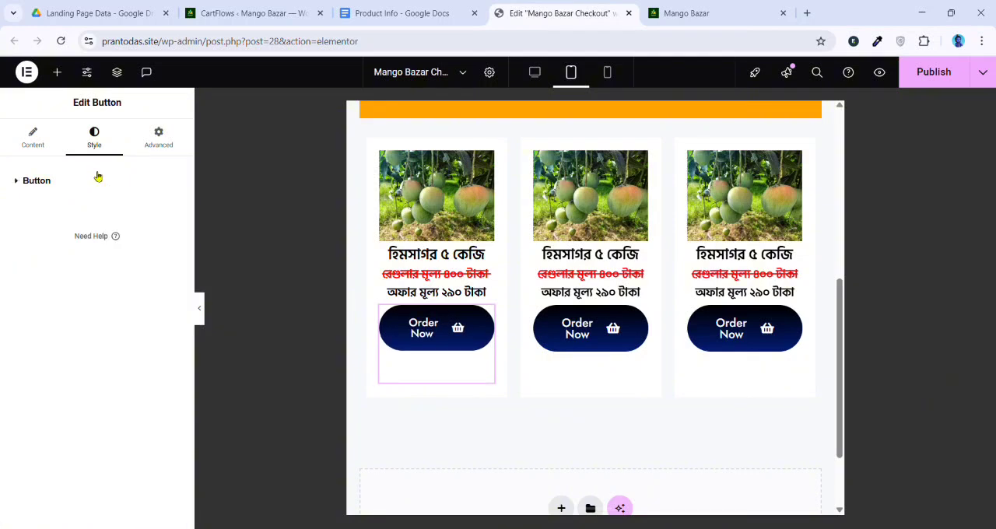
Unlink the first card button's tablet padding and set it to 16 px top and bottom, 0 px right and left
left_click(93, 187)
scroll(87, 389, "down", 5)
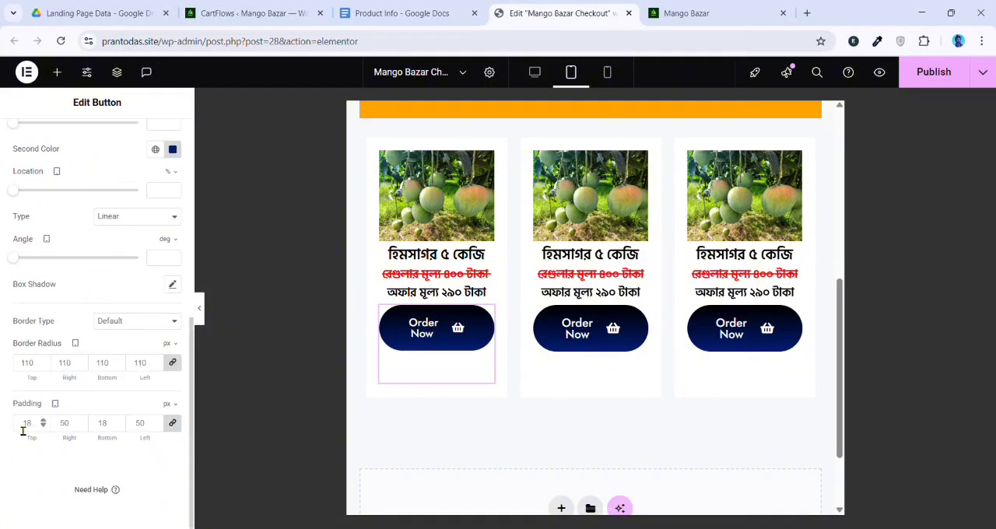
left_click(171, 432)
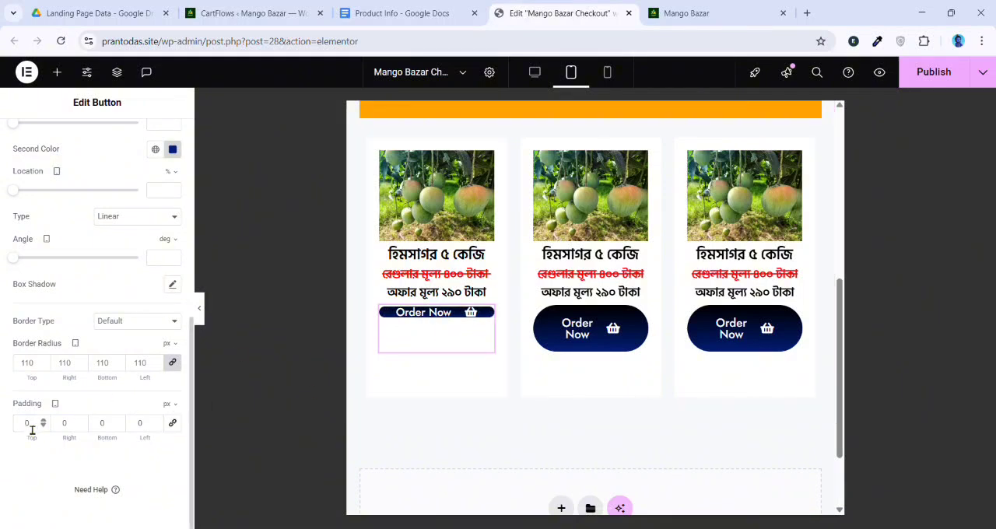
type("6")
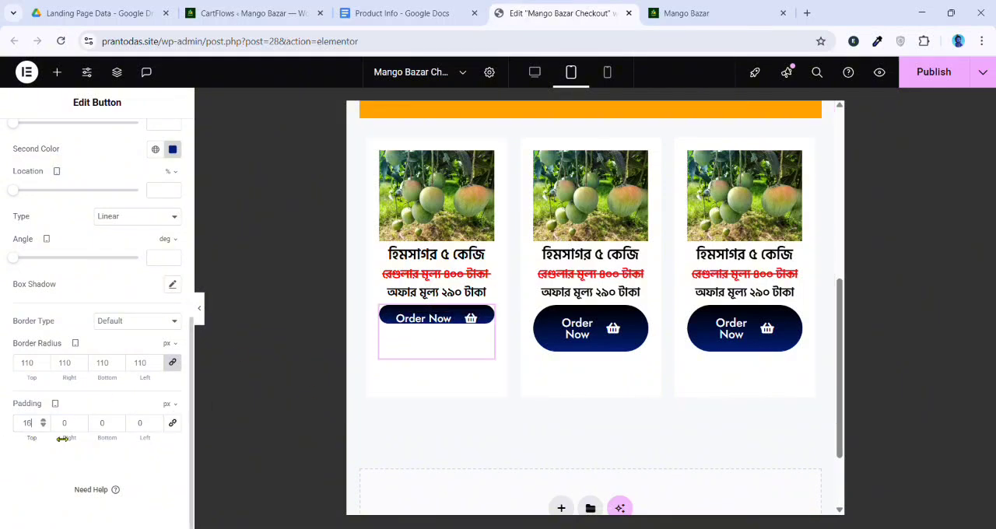
type("1")
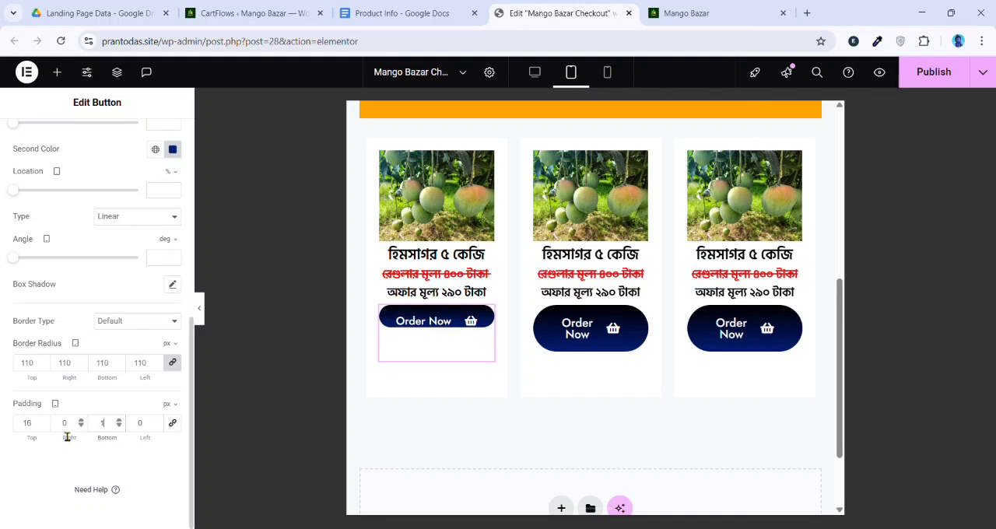
type("6")
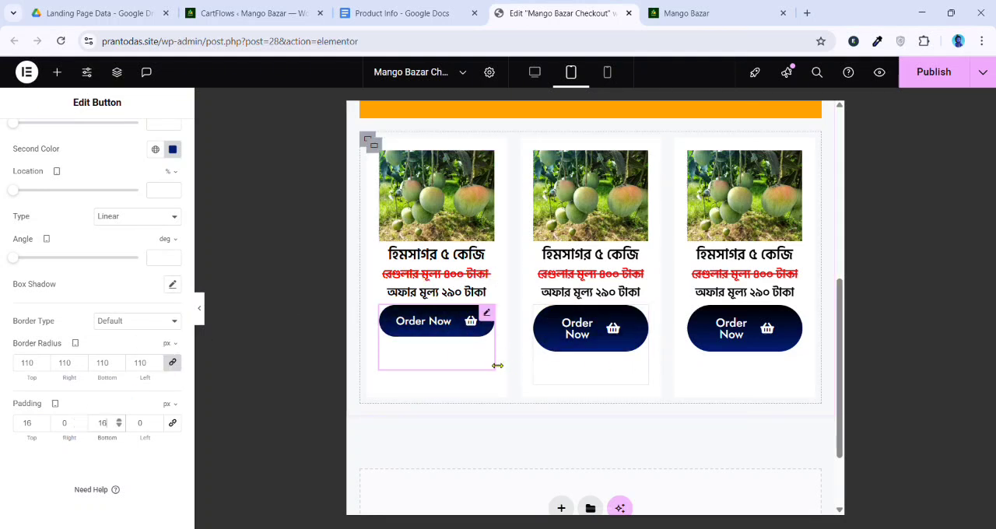
Copy the first card's Order Now button and paste its style onto the other two cards' buttons
right_click(447, 330)
left_click(474, 292)
right_click(588, 327)
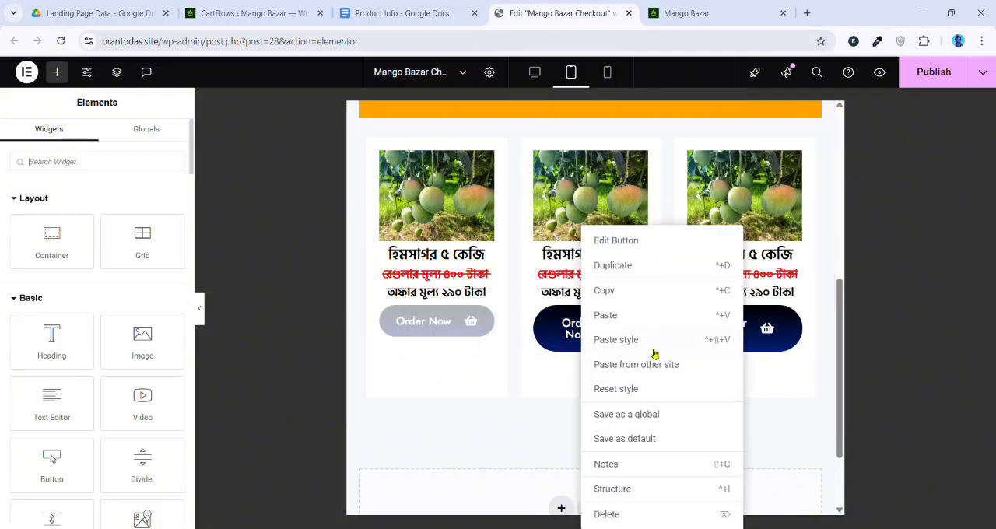
left_click(649, 341)
right_click(776, 343)
left_click(814, 340)
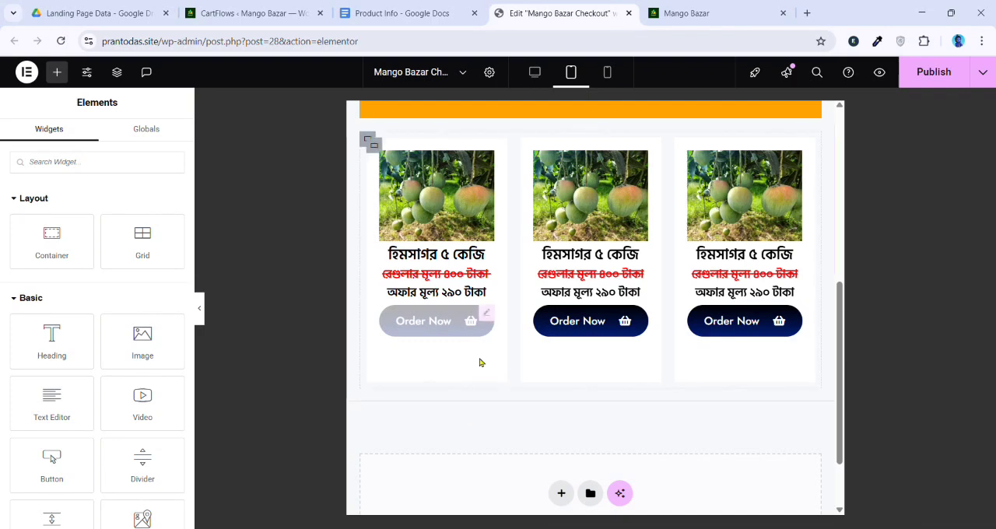
In the mobile layout, set the mango product section container's padding to 15 px on all sides
left_click(608, 72)
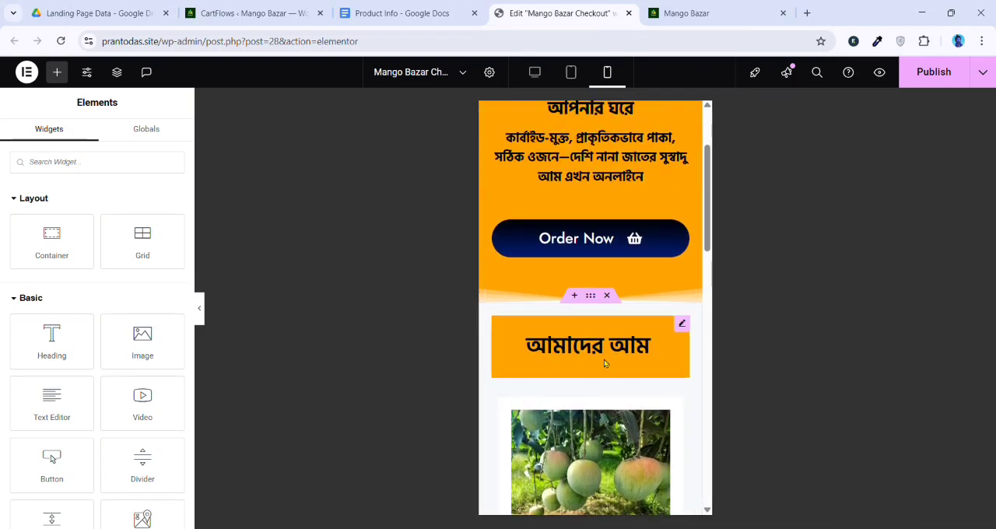
left_click(591, 300)
scroll(593, 304, "up", 2)
scroll(597, 280, "down", 3)
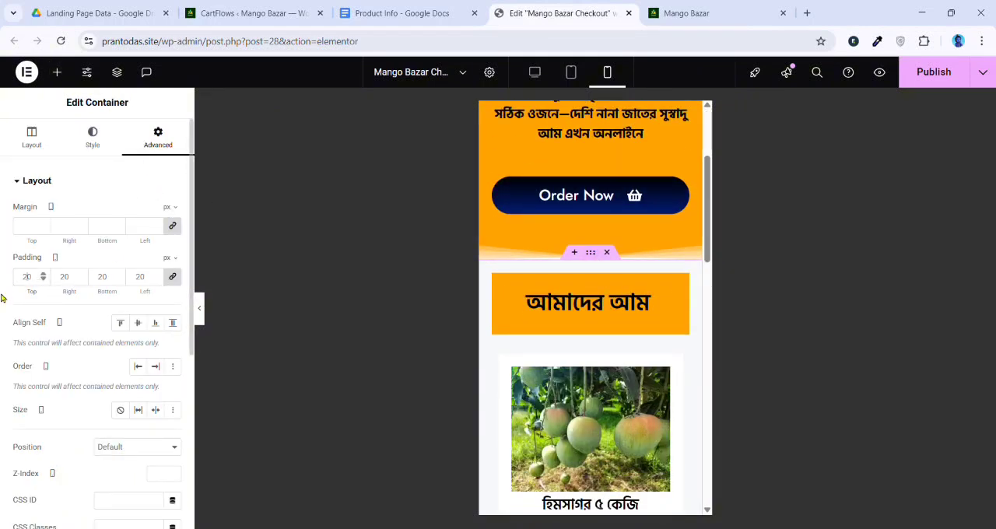
type("15")
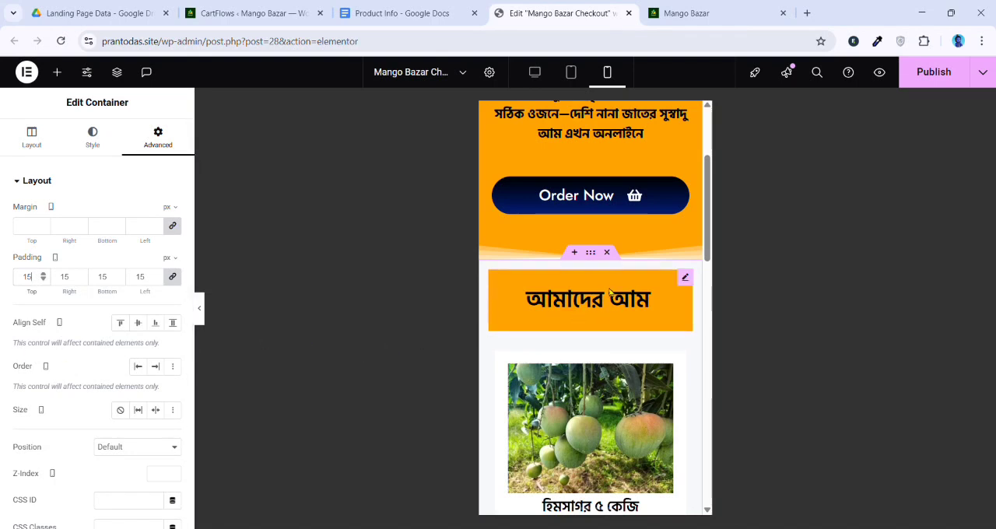
Set the first product card container's mobile padding to 5 px on all sides
scroll(596, 291, "down", 4)
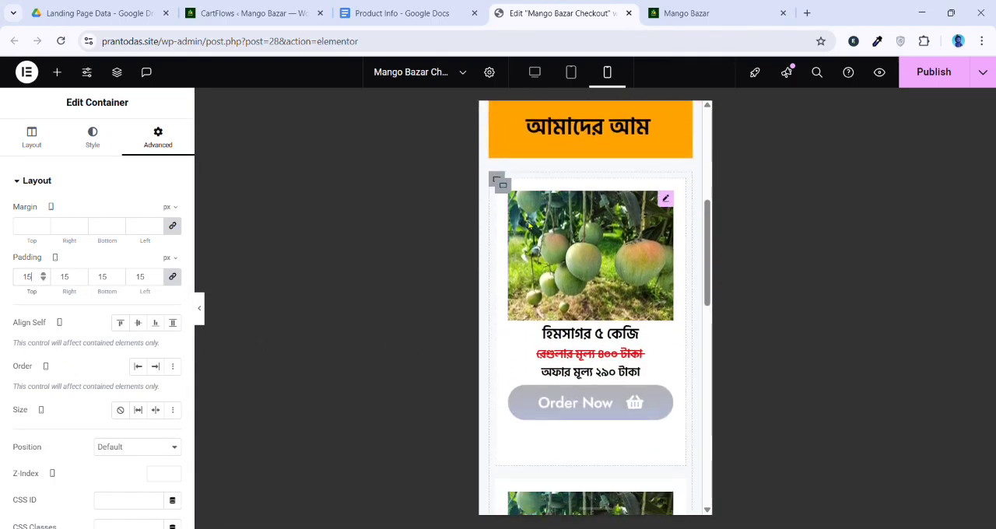
scroll(591, 257, "down", 4)
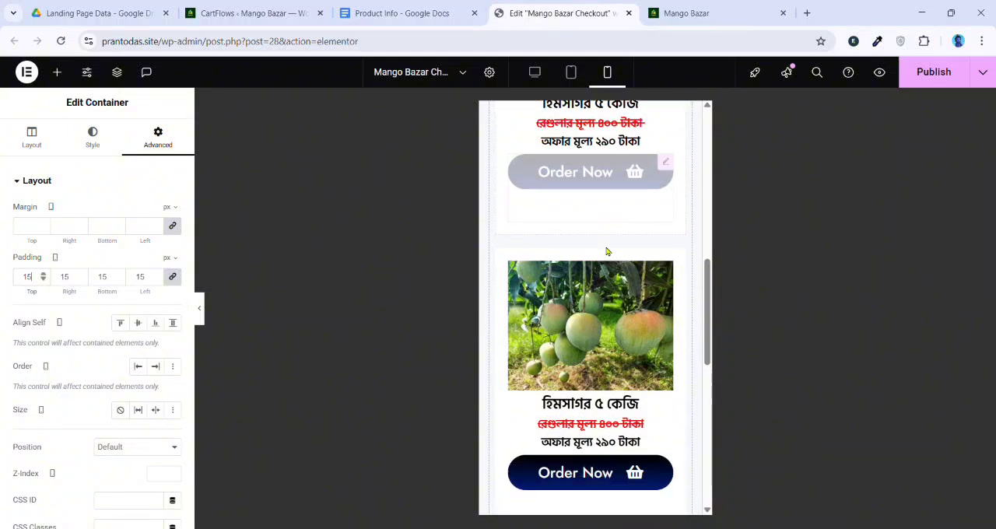
scroll(553, 256, "down", 3)
scroll(584, 295, "up", 8)
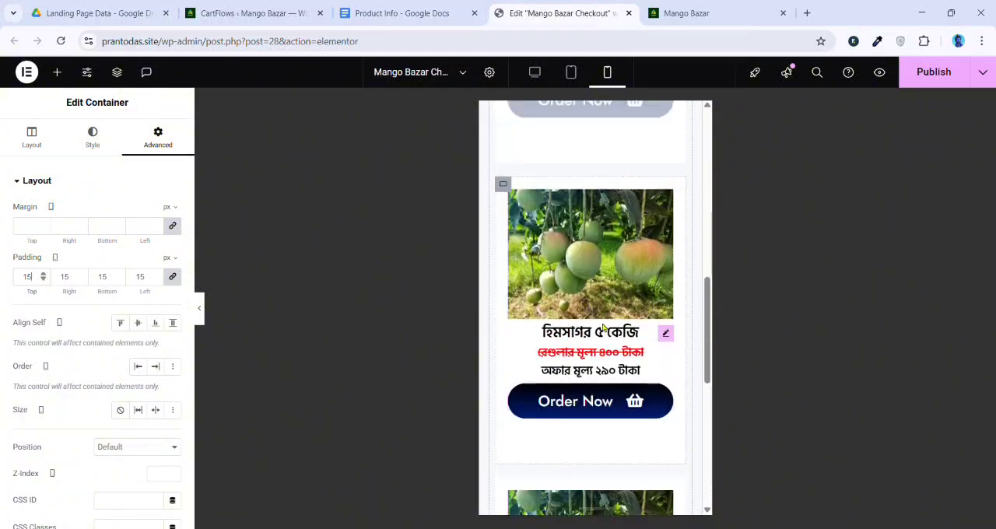
scroll(526, 304, "up", 6)
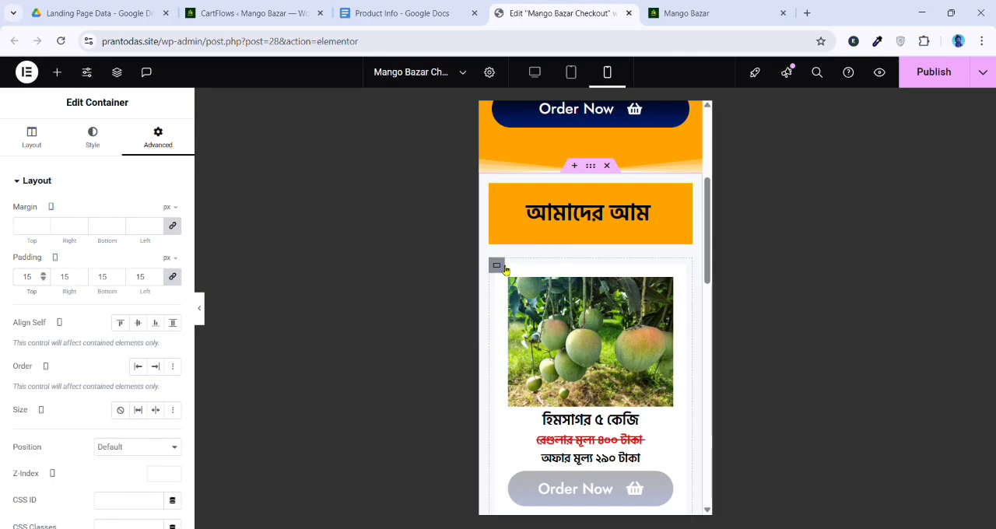
left_click(504, 274)
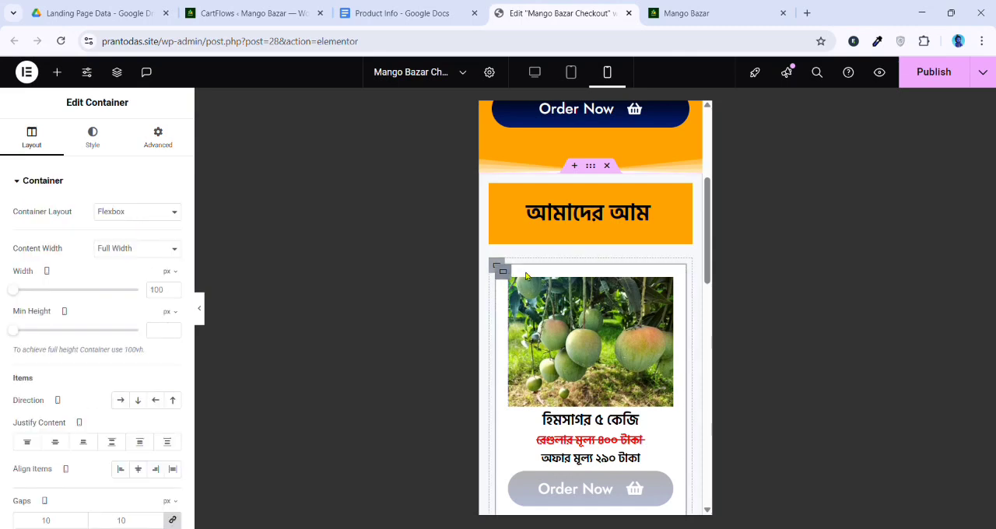
scroll(526, 286, "down", 2)
scroll(525, 285, "up", 1)
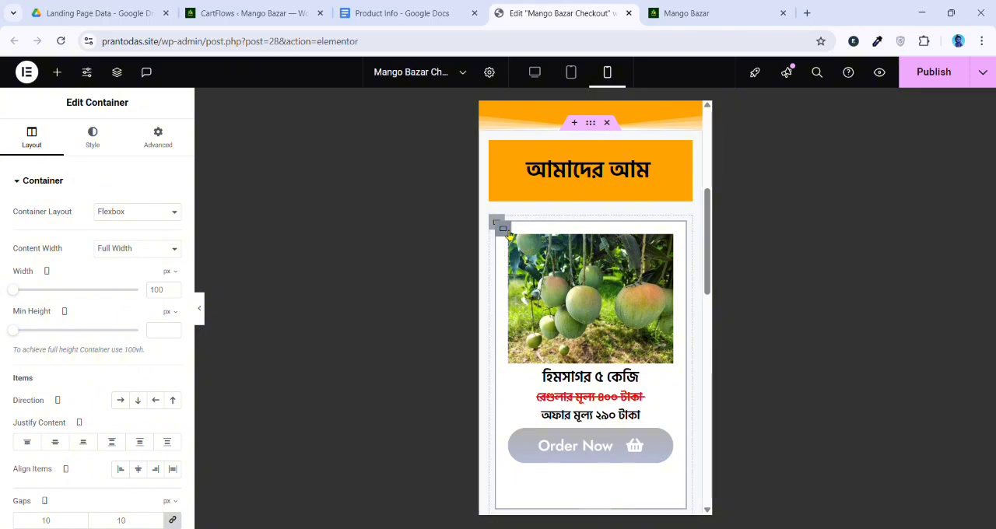
left_click(161, 145)
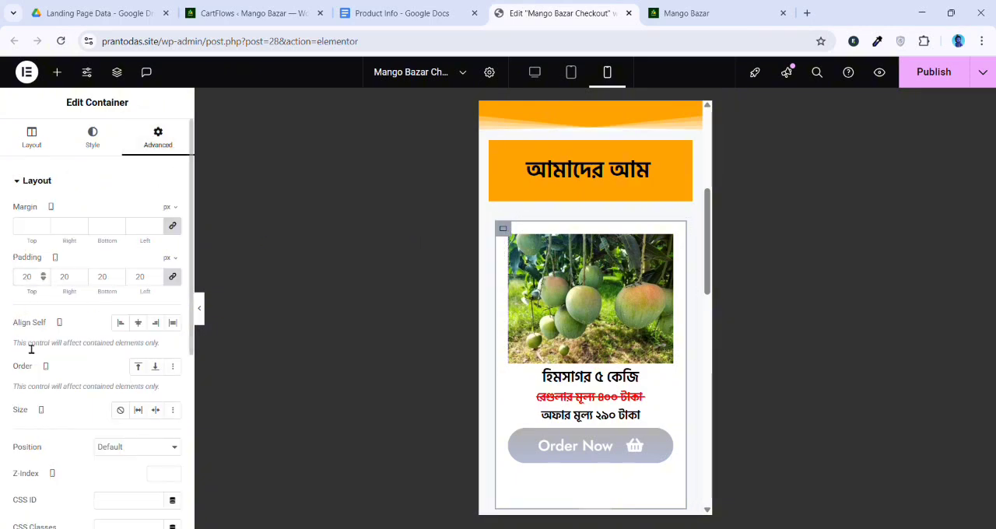
type("5")
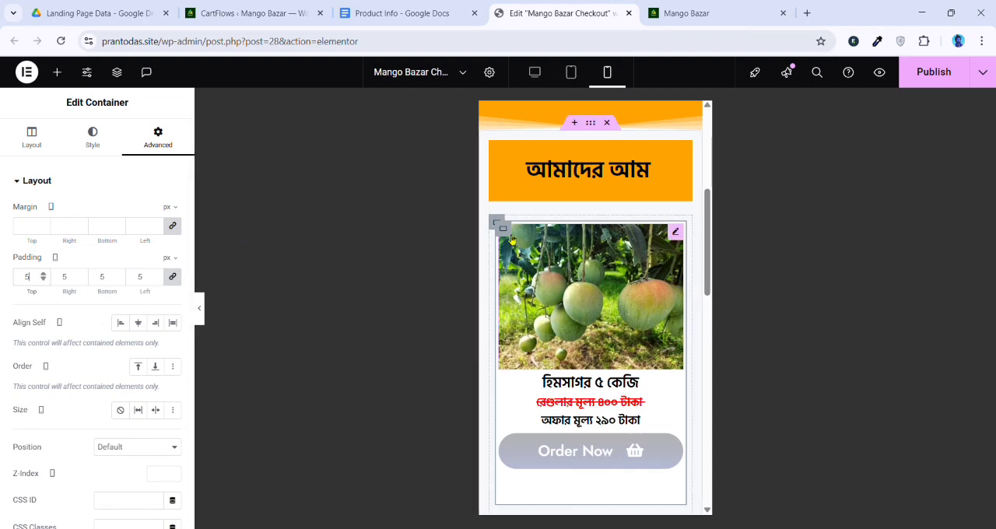
Select the first product card's container and show it in the page's Structure tree
scroll(579, 312, "down", 1)
scroll(572, 350, "up", 1)
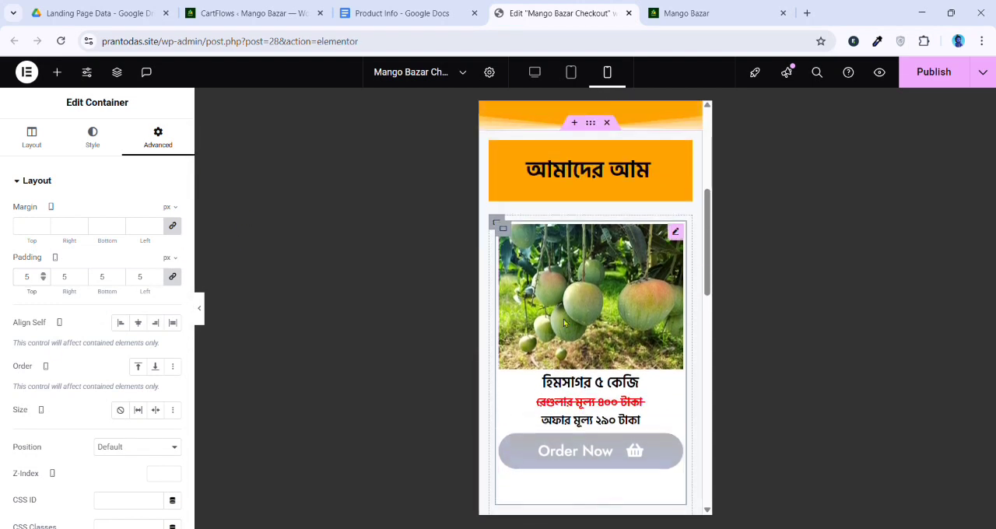
left_click(497, 222)
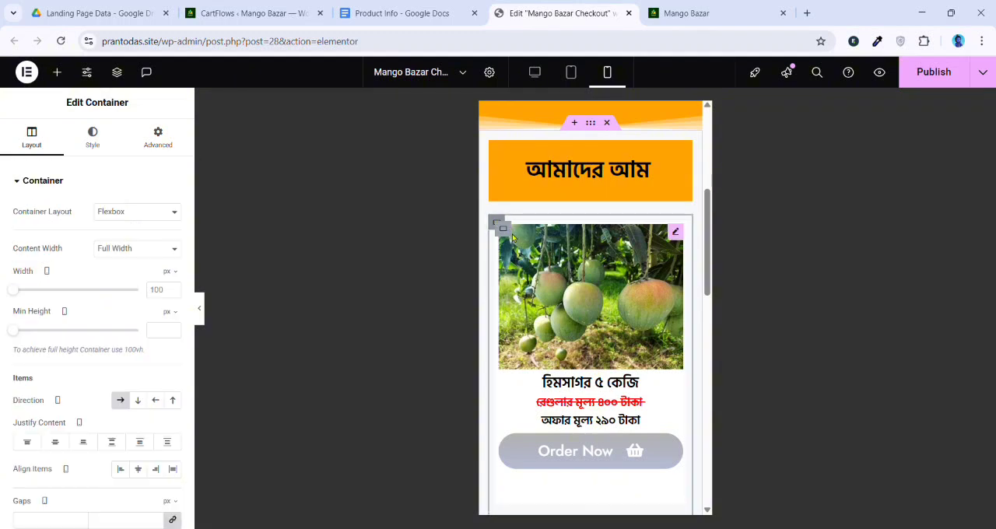
left_click(501, 224)
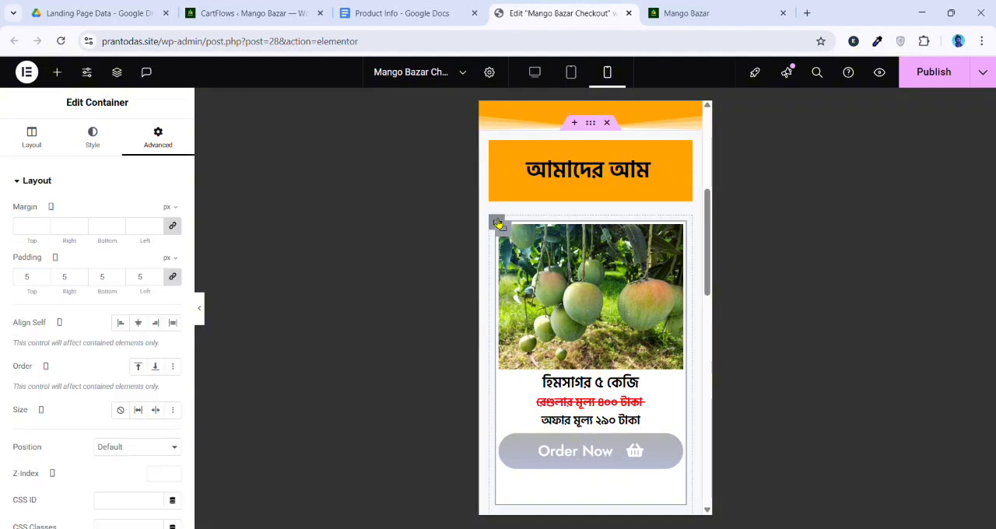
left_click(501, 225)
left_click(504, 230)
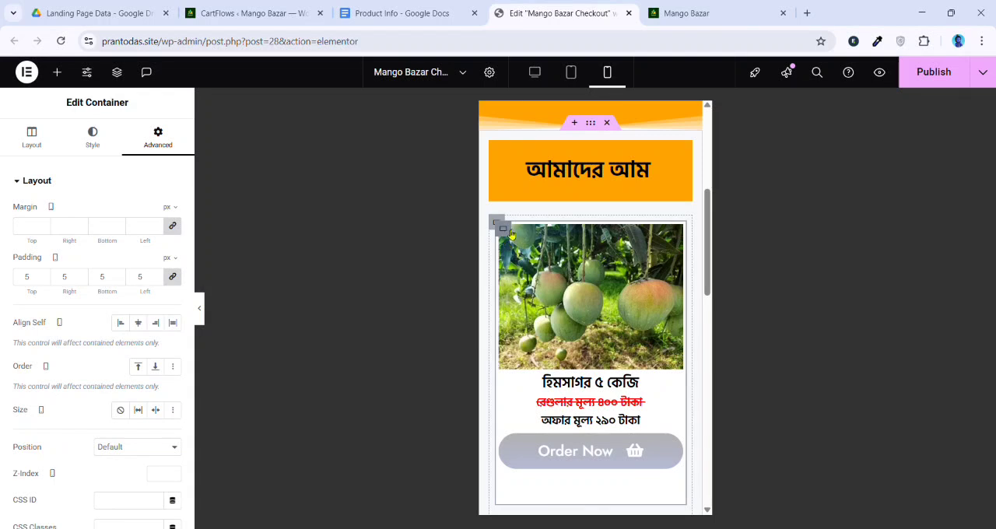
right_click(505, 229)
left_click(545, 488)
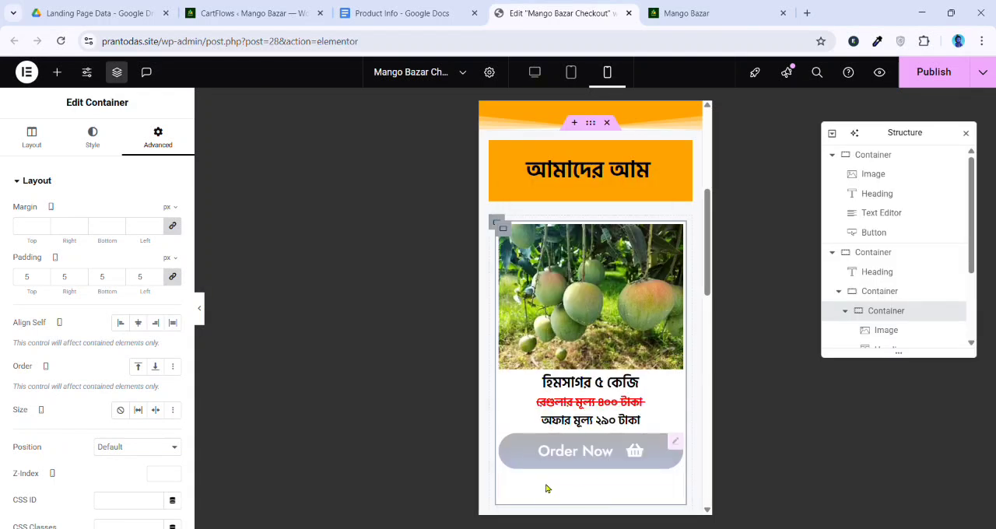
In the mobile layout, set the container holding the product cards to wrap its items
left_click(885, 292)
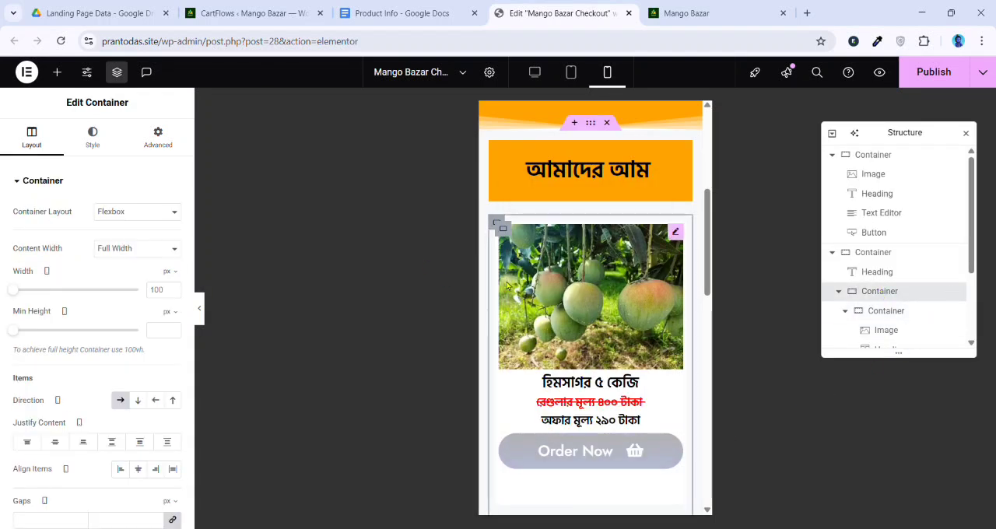
scroll(71, 361, "down", 2)
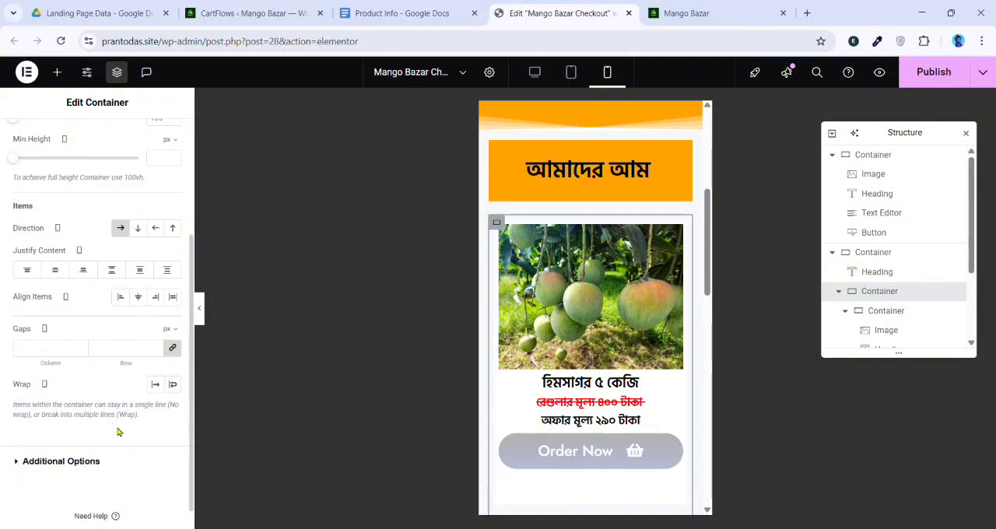
left_click(172, 385)
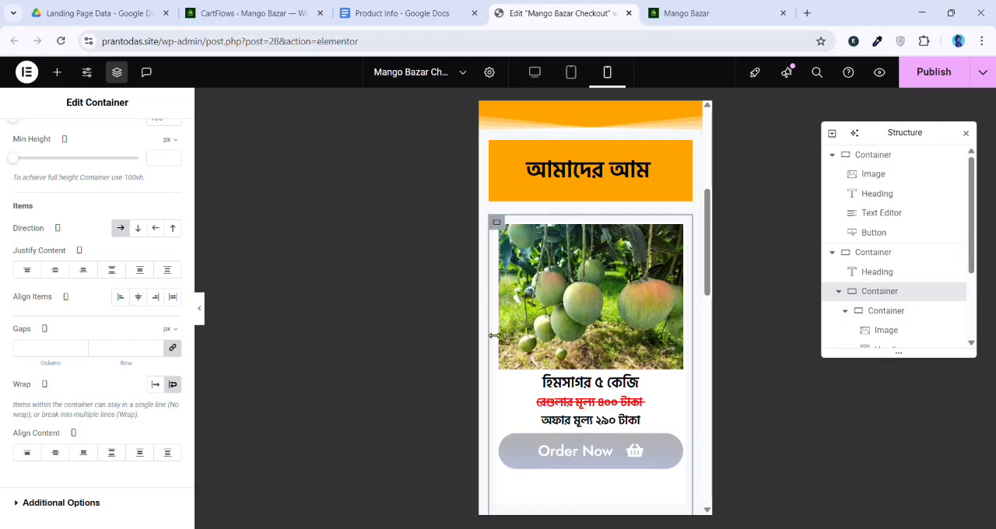
scroll(580, 354, "down", 3)
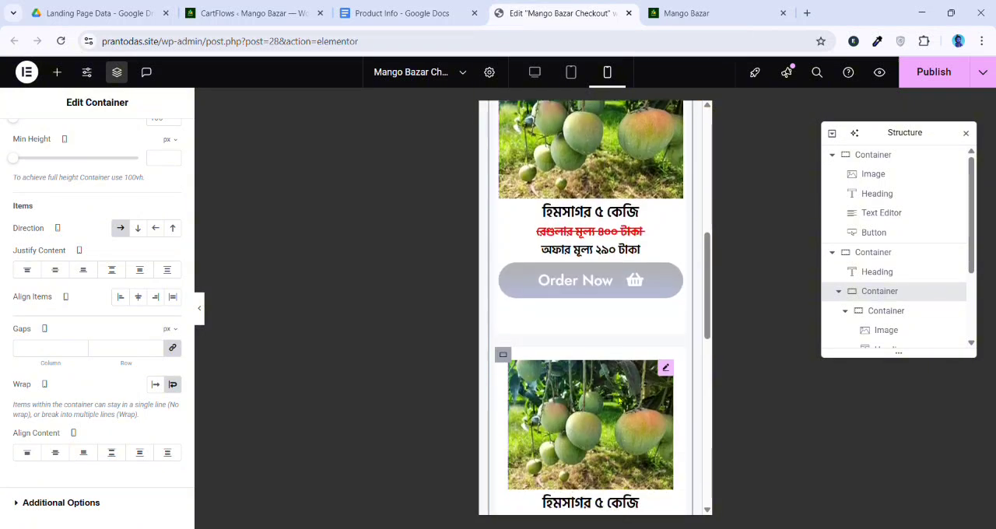
scroll(580, 354, "up", 3)
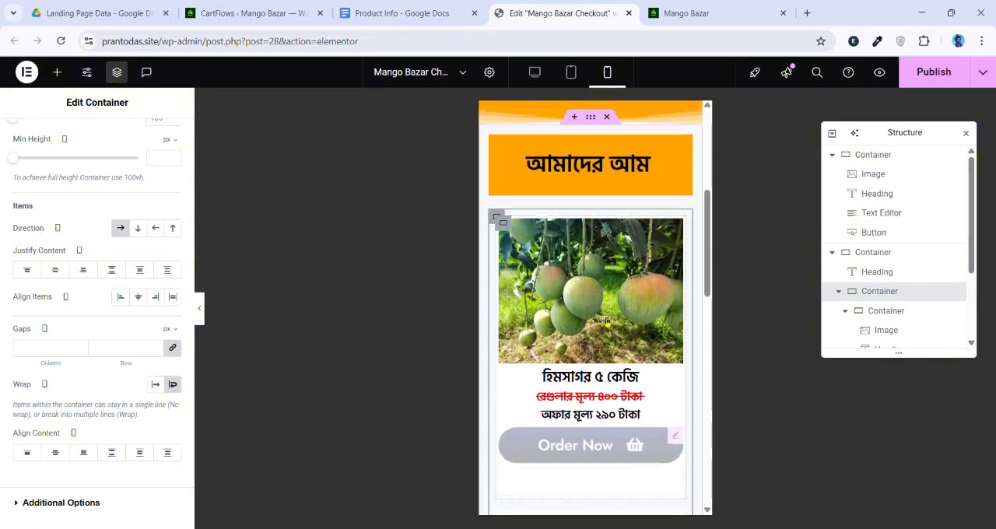
Set the mobile padding of the container holding the product cards to 0 px on all sides
left_click(499, 227)
left_click(500, 222)
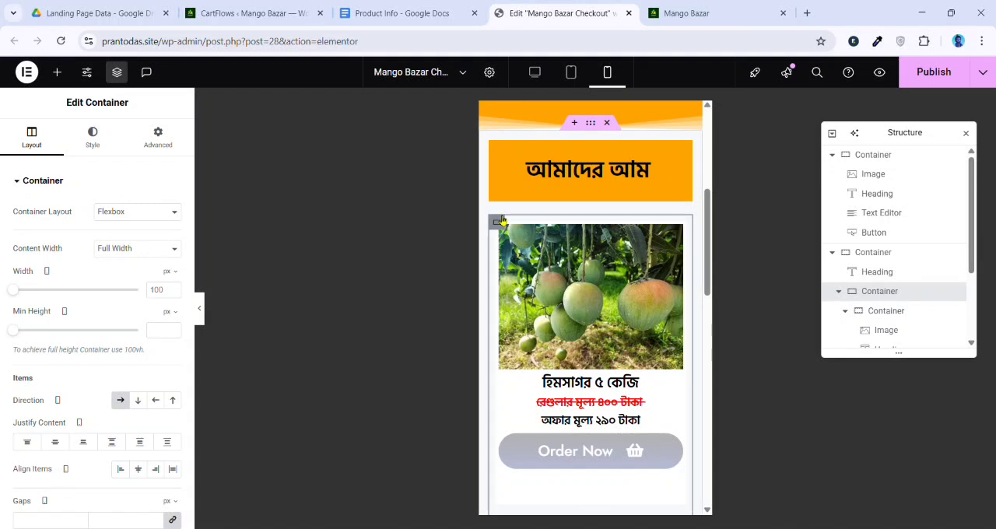
left_click(158, 137)
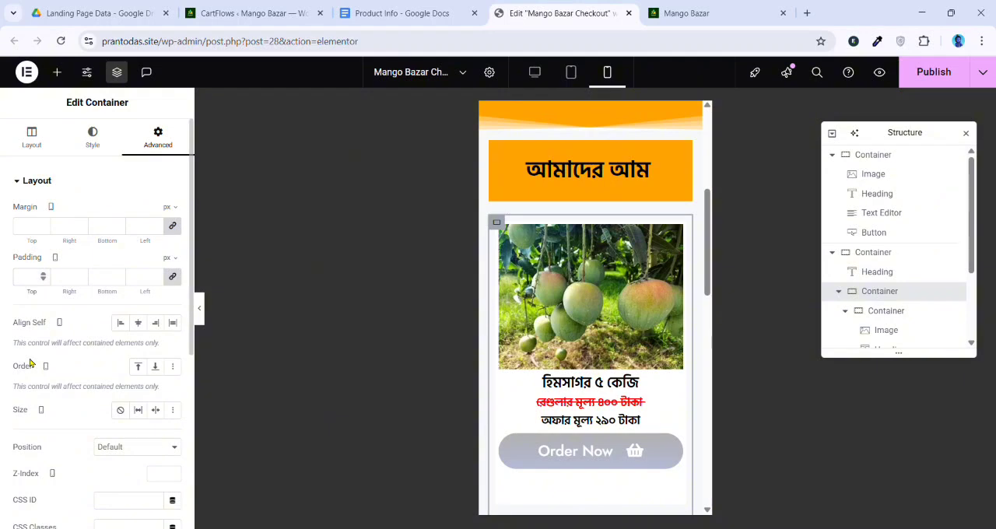
type("0")
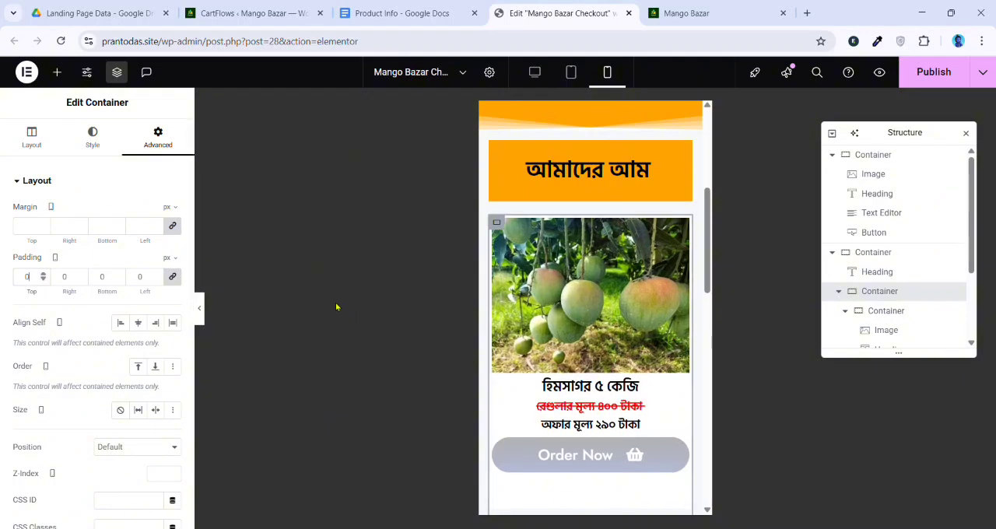
Set the first product card container's mobile width to 48%
left_click(504, 228)
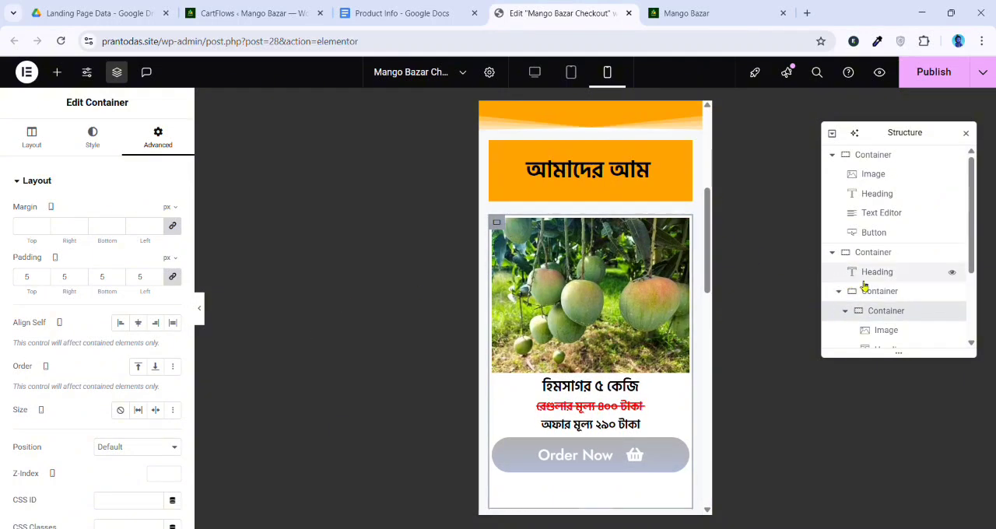
scroll(878, 281, "down", 1)
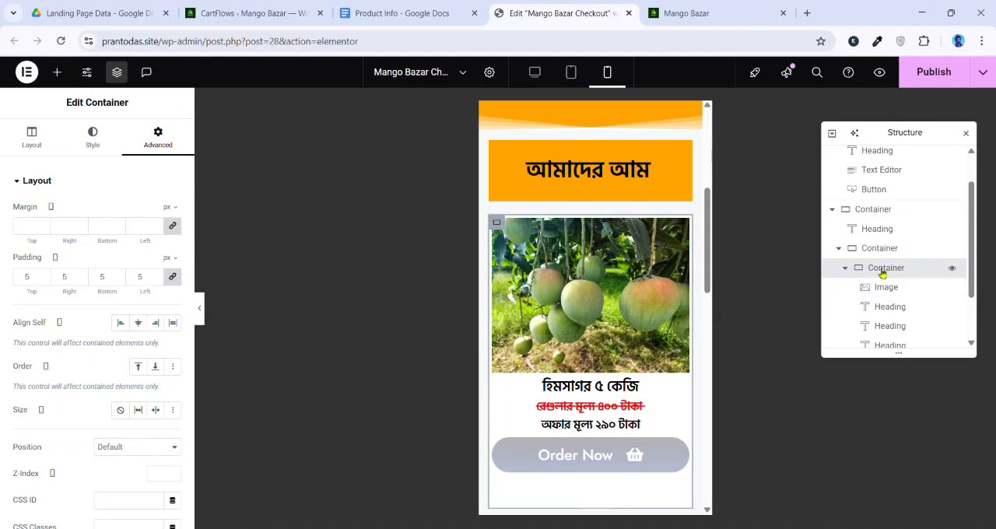
left_click(32, 138)
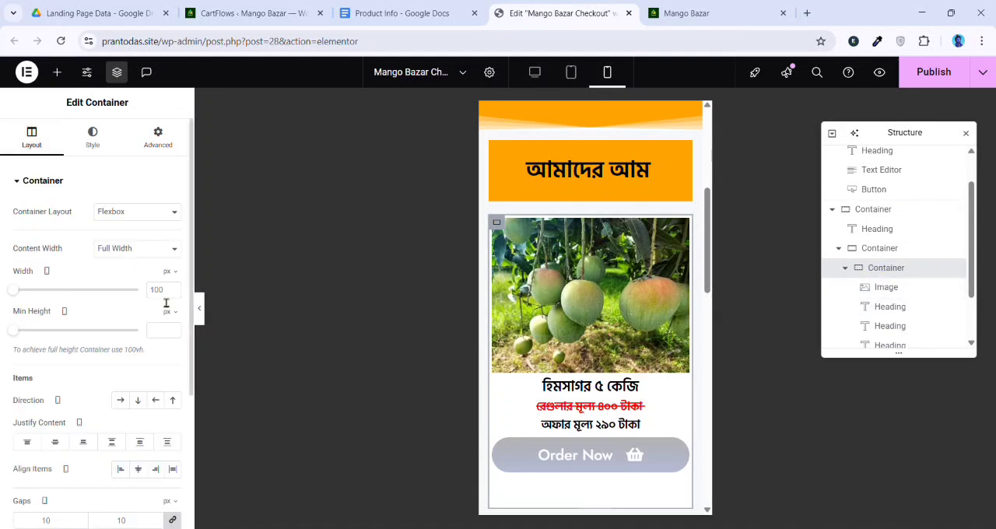
left_click(167, 290)
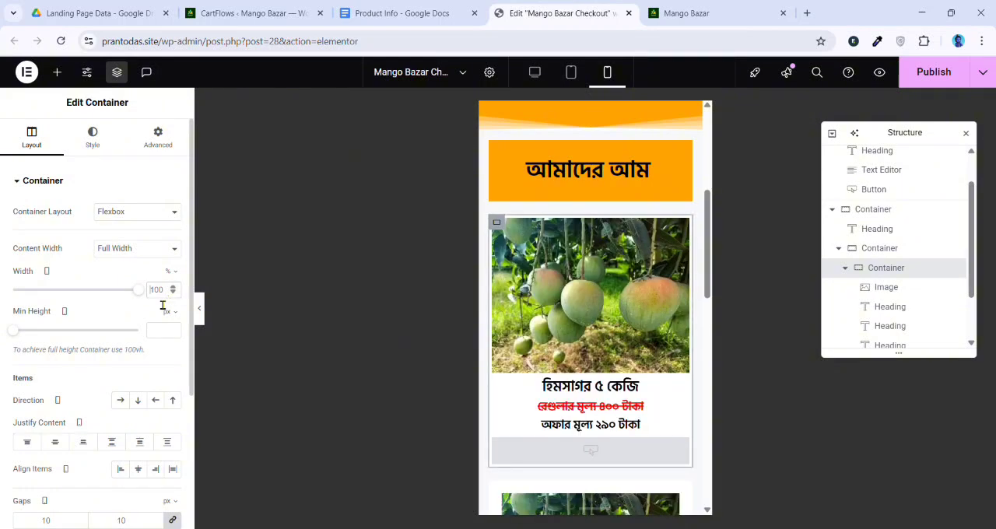
type("4")
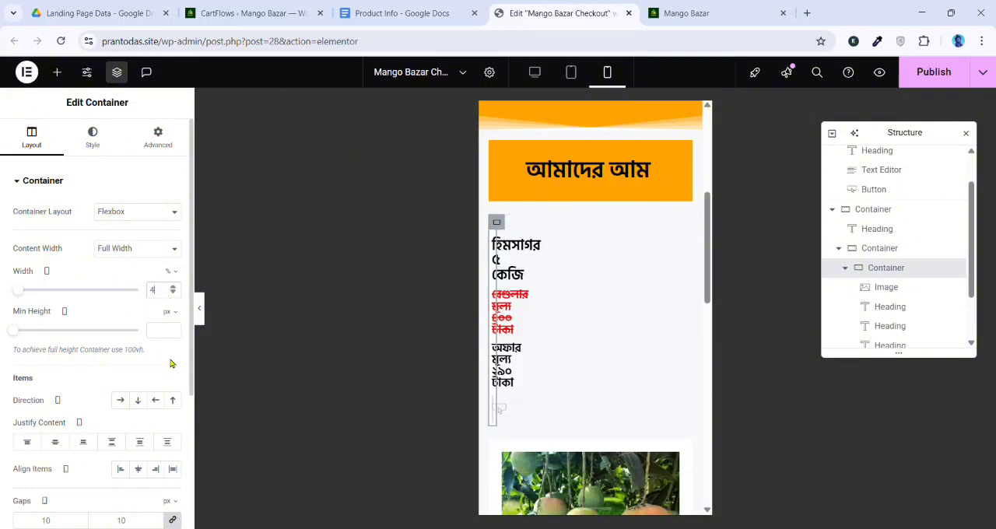
type("8")
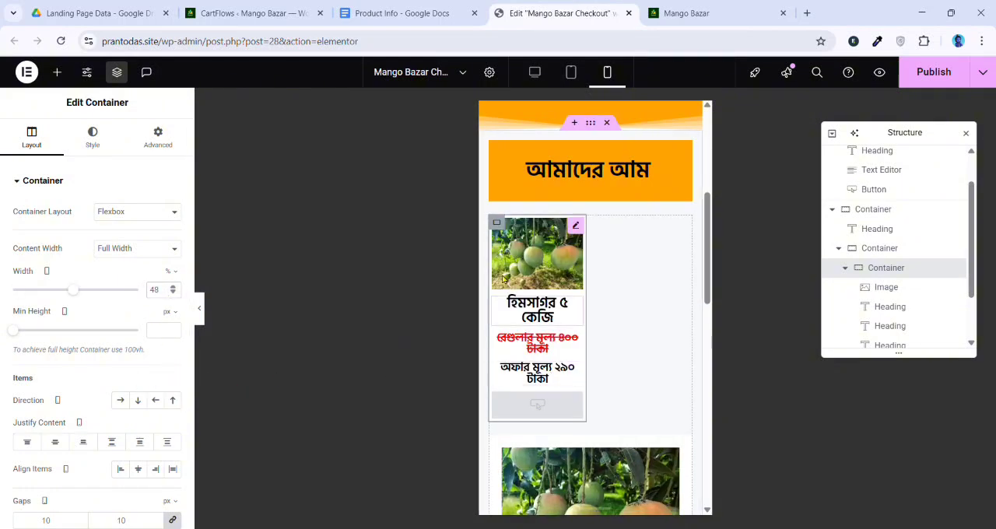
Set the mobile font size of the first card's product name heading to 16 px
left_click(527, 306)
left_click(173, 249)
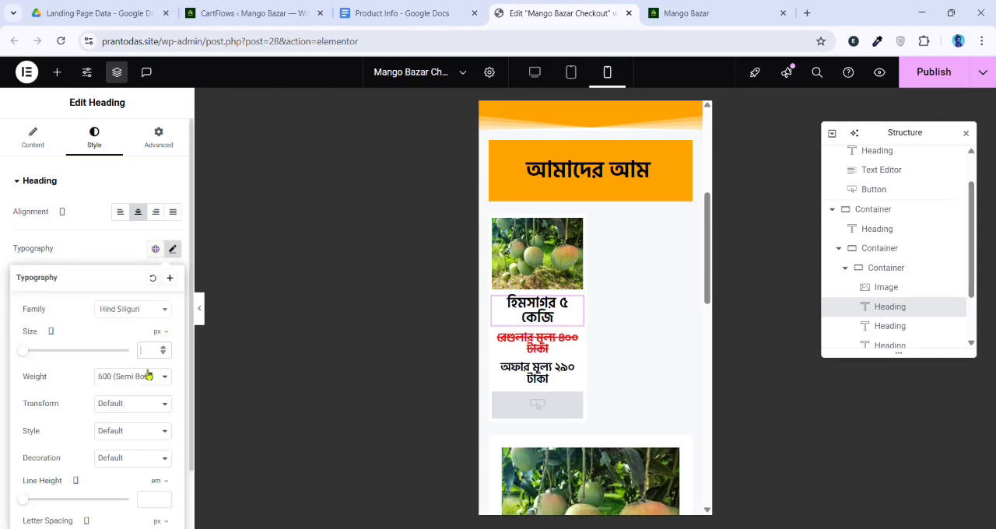
type("20")
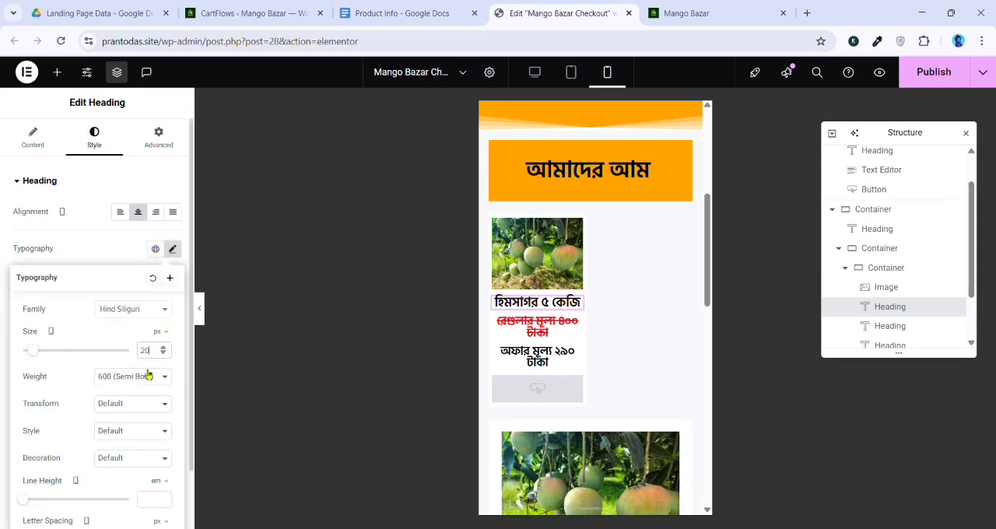
left_click(163, 355)
left_click(164, 354)
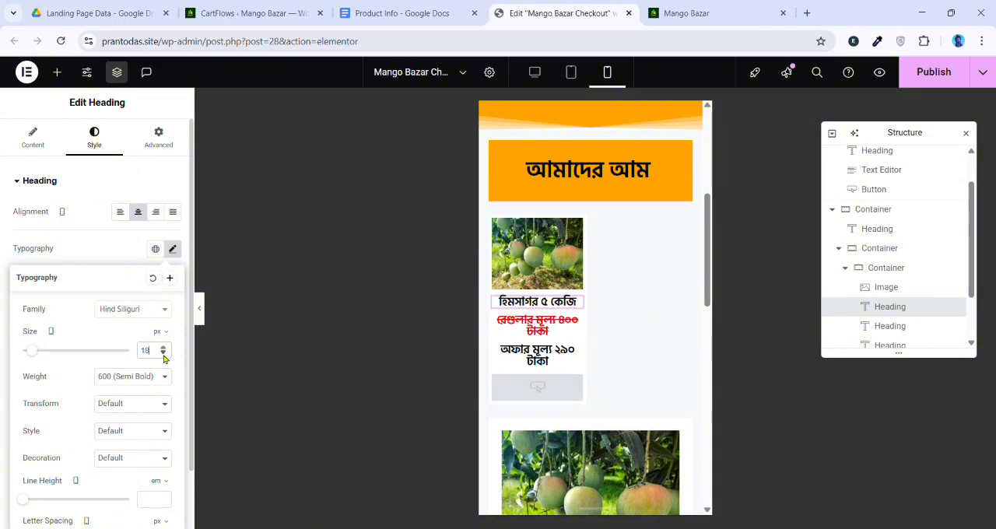
Set the mobile font size of the first card's regular price and offer price headings to 14 px
left_click(537, 326)
left_click(174, 249)
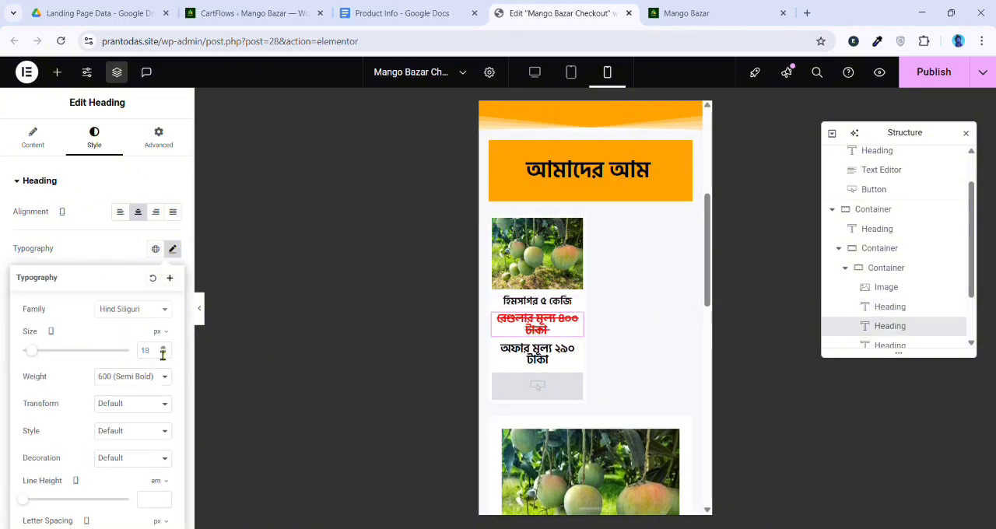
type("14")
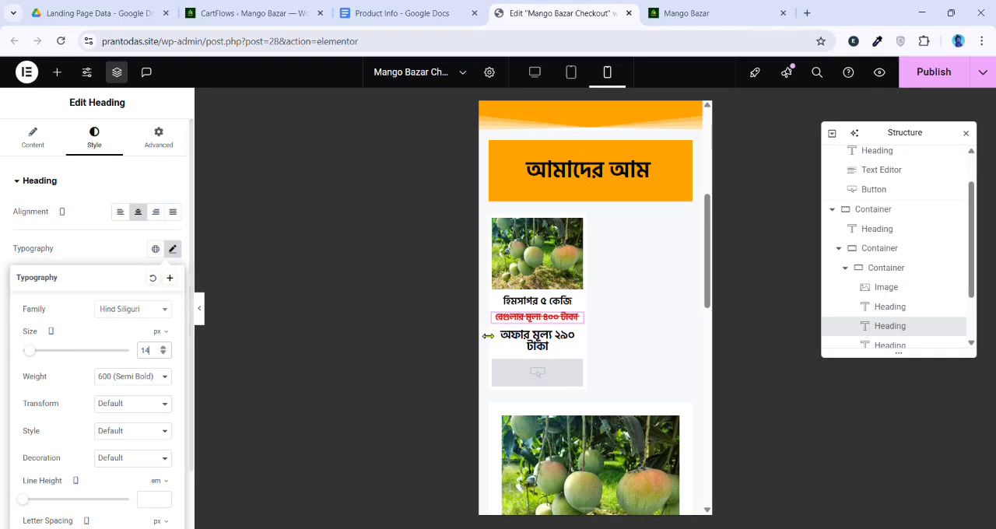
left_click(534, 348)
left_click(173, 249)
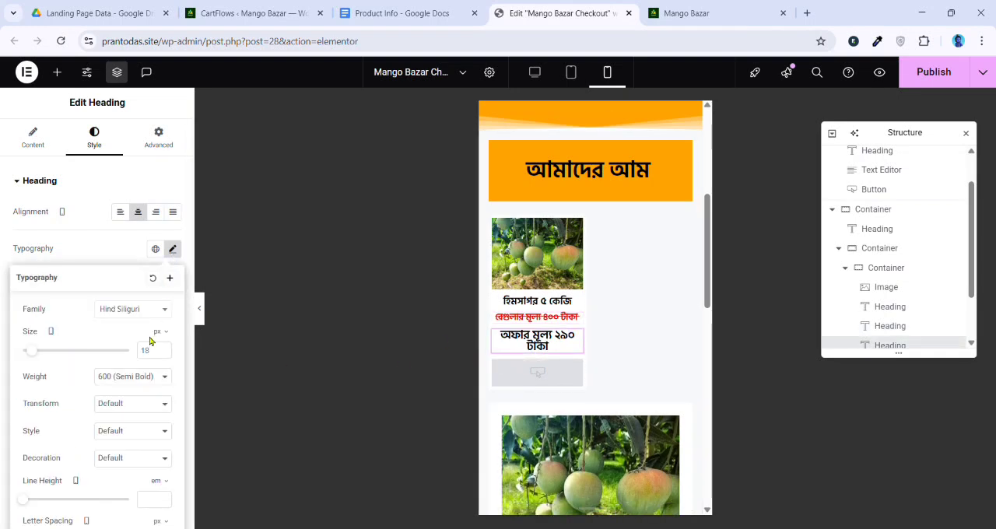
type("14")
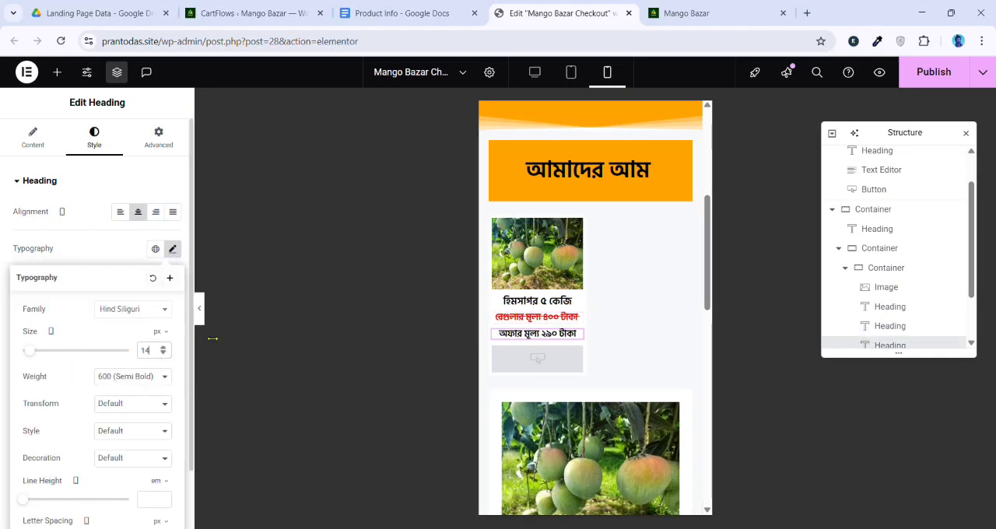
Copy the first product card's container and paste its style onto the other two card containers
right_click(500, 225)
left_click(514, 265)
scroll(503, 277, "down", 3)
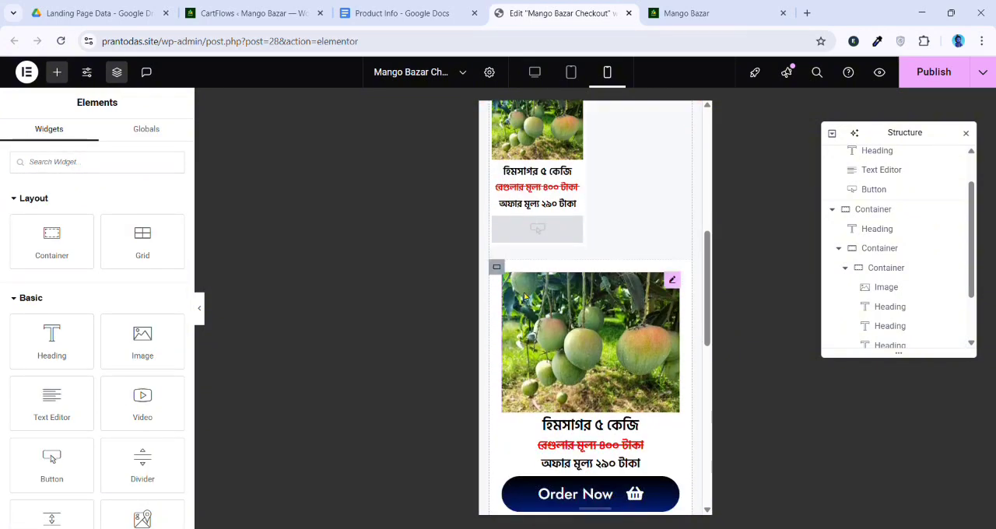
right_click(503, 277)
left_click(529, 313)
scroll(507, 357, "down", 3)
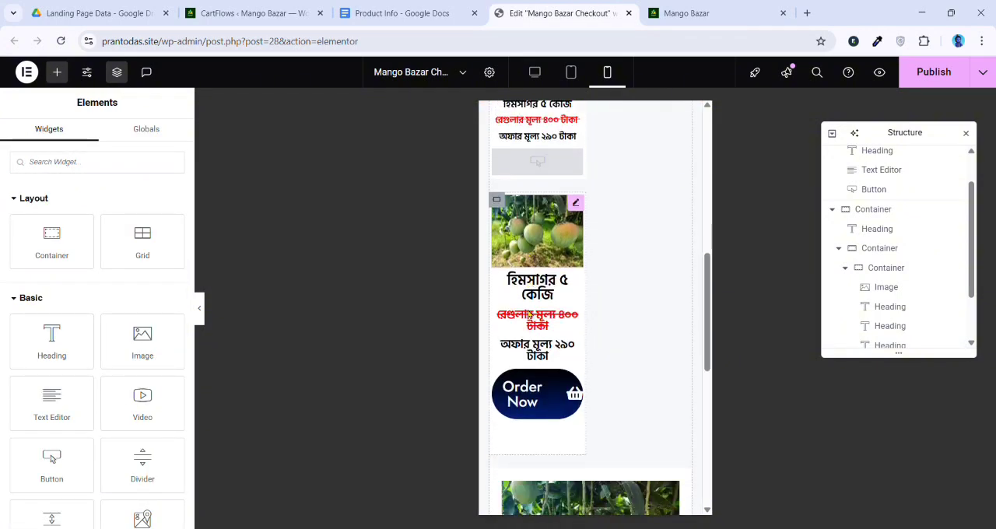
right_click(496, 412)
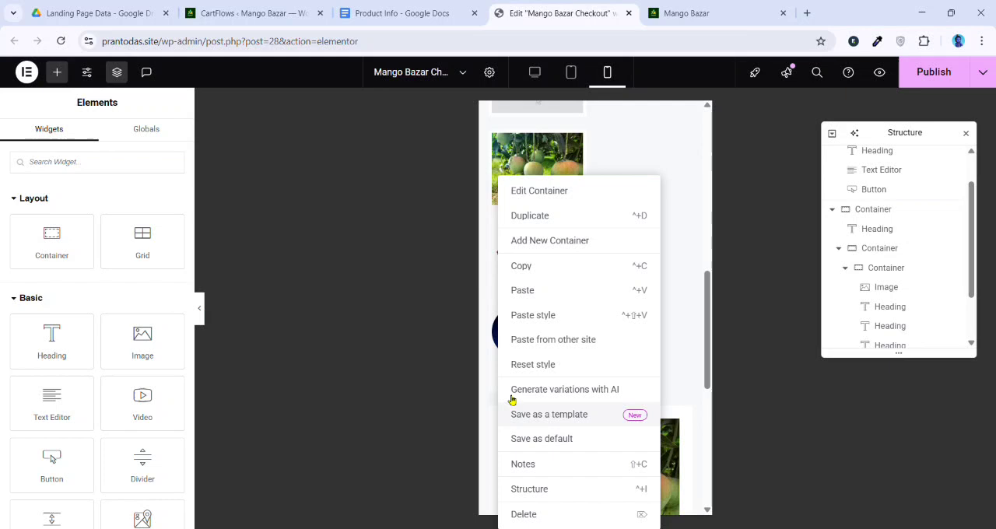
left_click(516, 316)
scroll(534, 321, "down", 4)
scroll(555, 315, "up", 7)
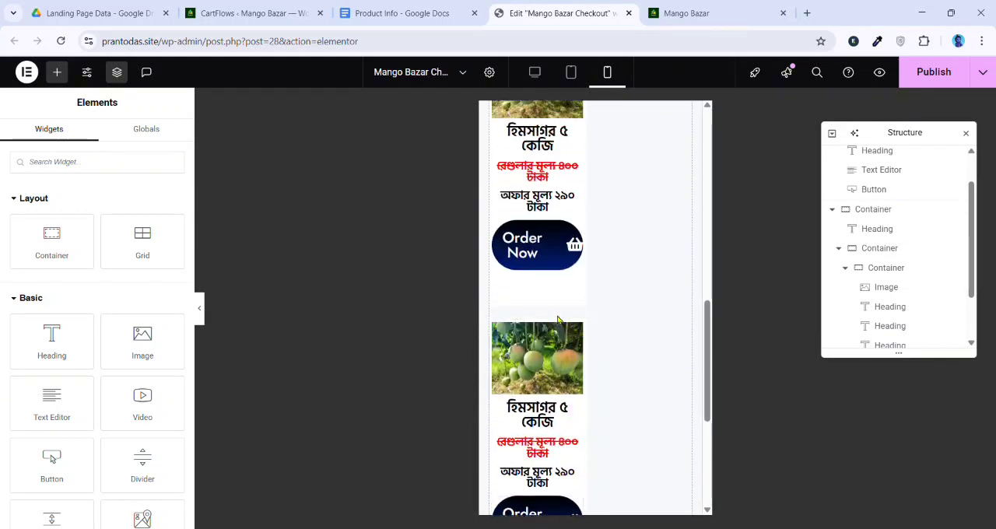
Set the mobile column and row gaps of the container holding the product cards to 10 px
scroll(569, 318, "up", 2)
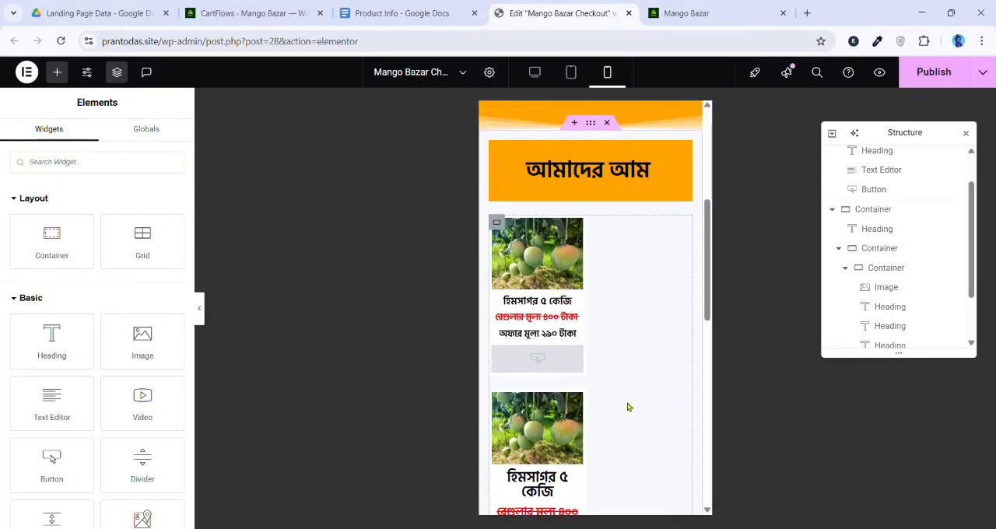
scroll(543, 329, "down", 3)
scroll(541, 323, "up", 1)
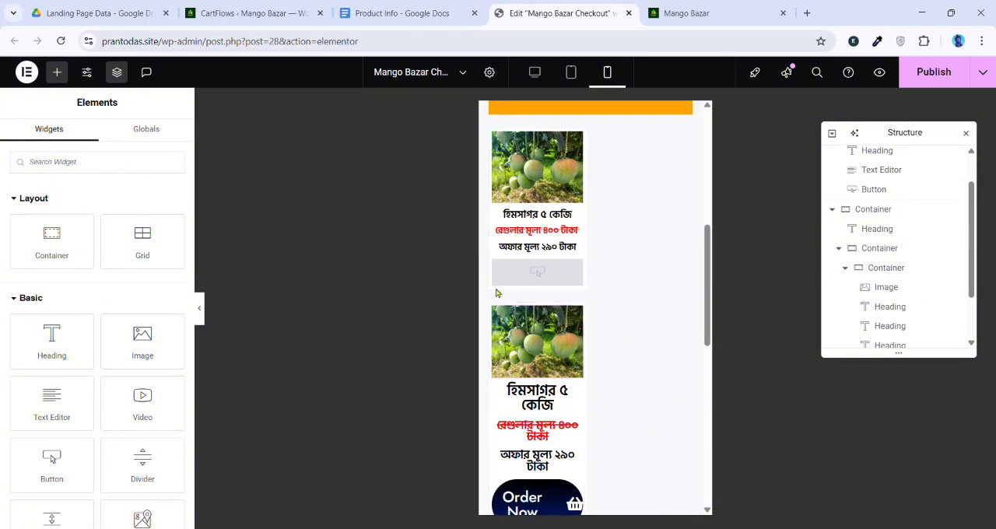
left_click(502, 137)
scroll(542, 291, "down", 1)
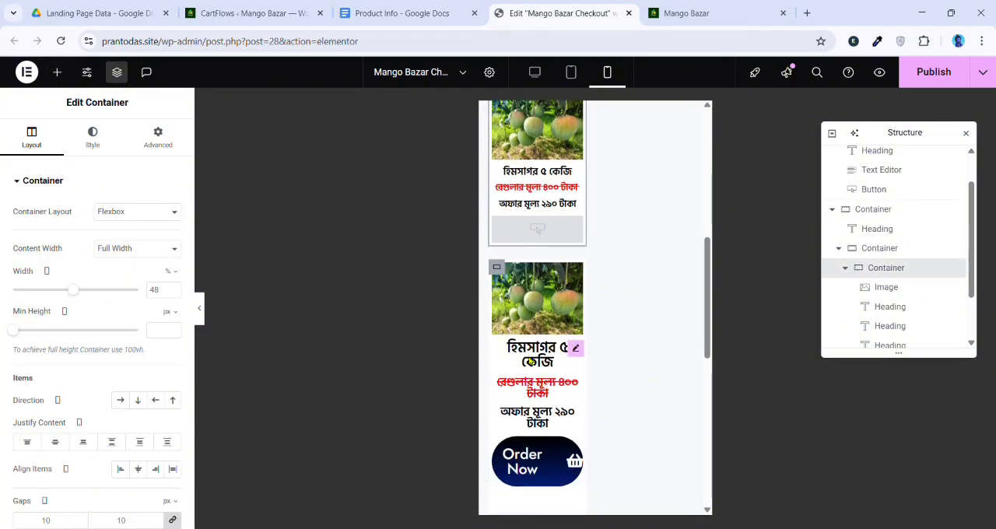
left_click(883, 250)
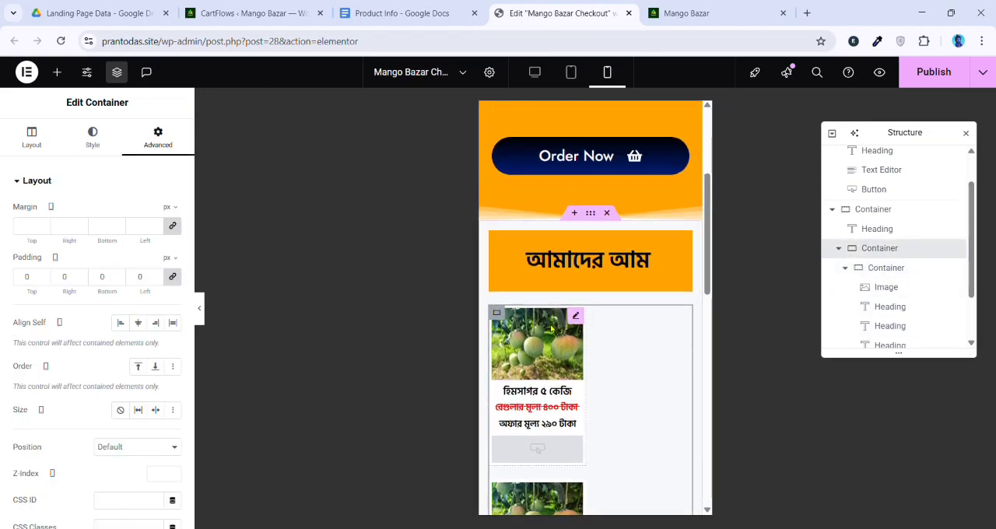
scroll(517, 311, "down", 2)
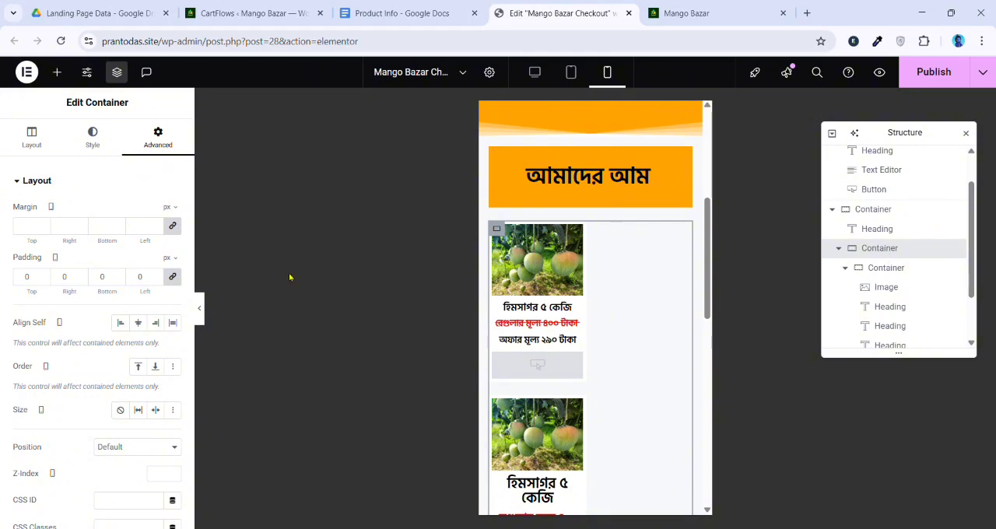
left_click(39, 156)
scroll(67, 311, "down", 3)
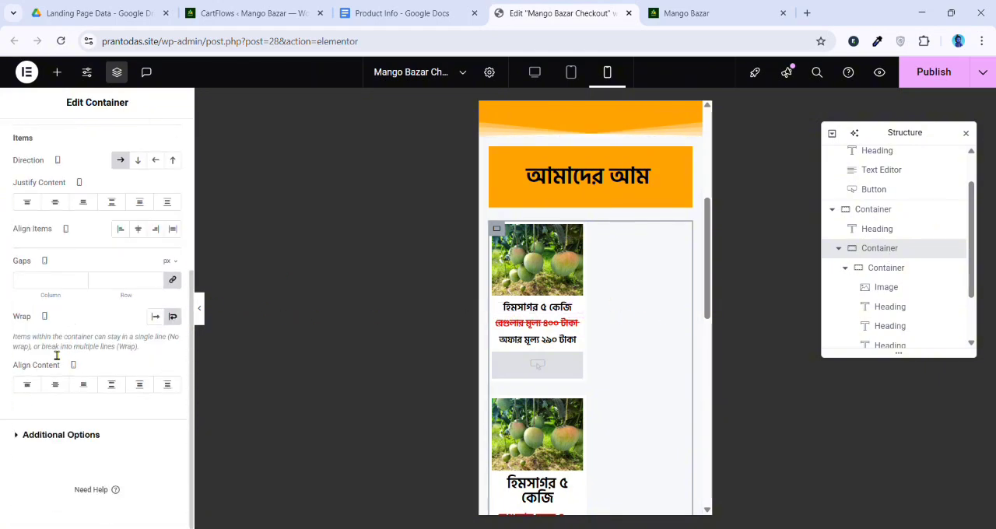
left_click(61, 285)
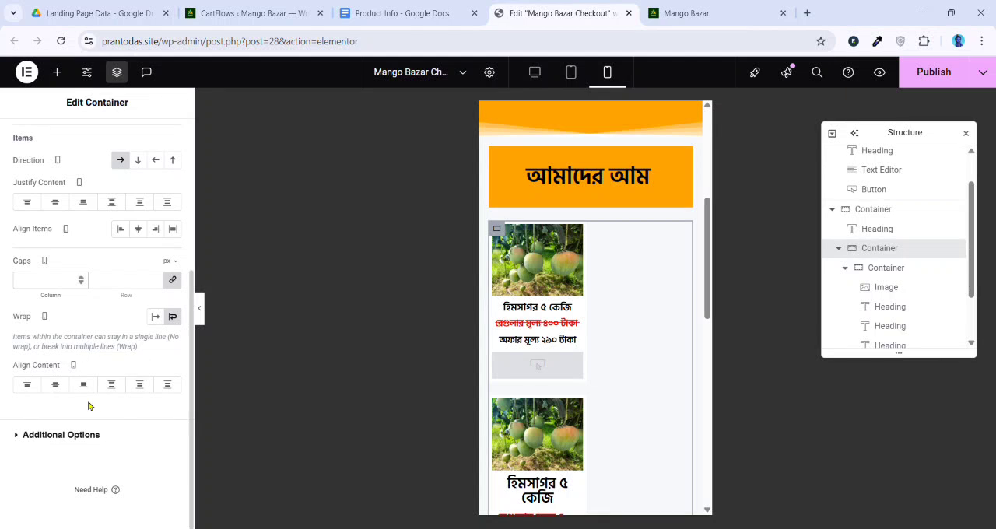
type("10")
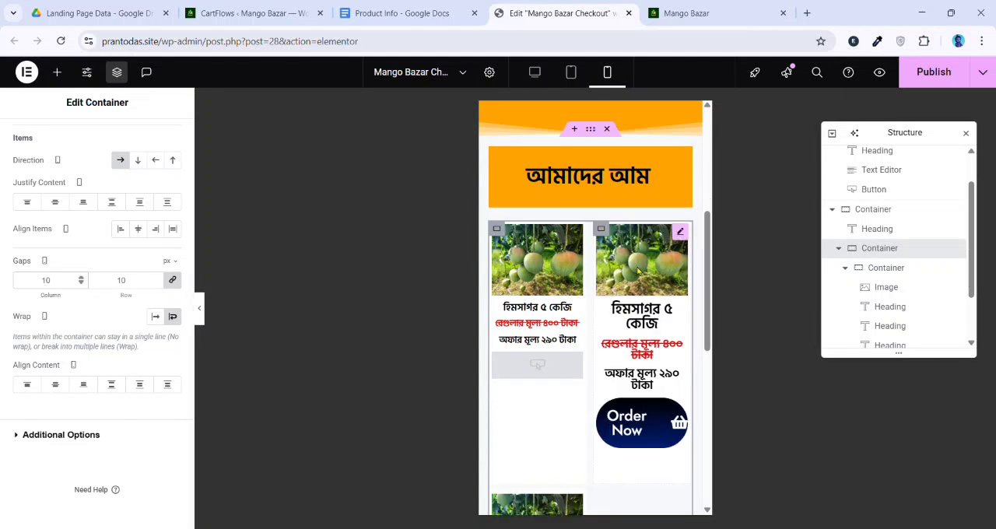
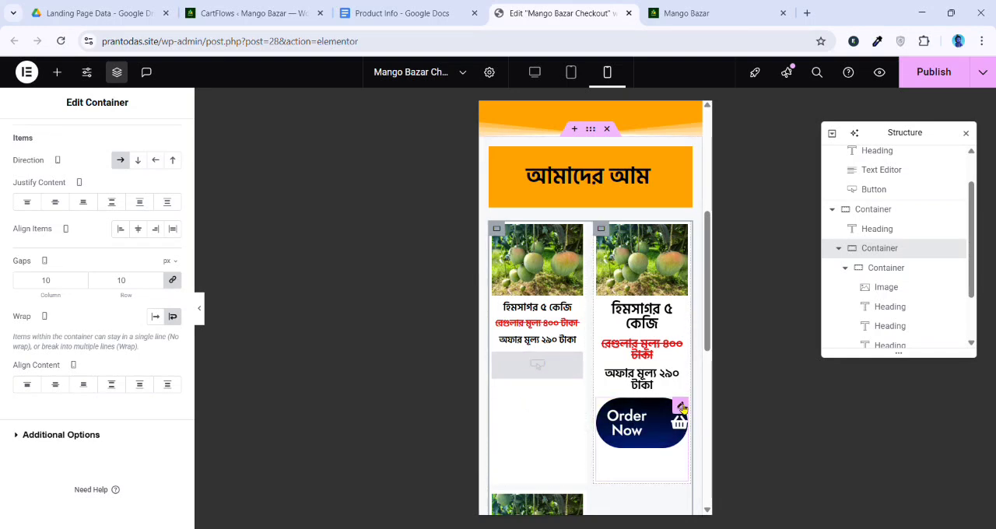
Set the mobile font size of the second product card's Order Now button to 14 px
left_click(681, 406)
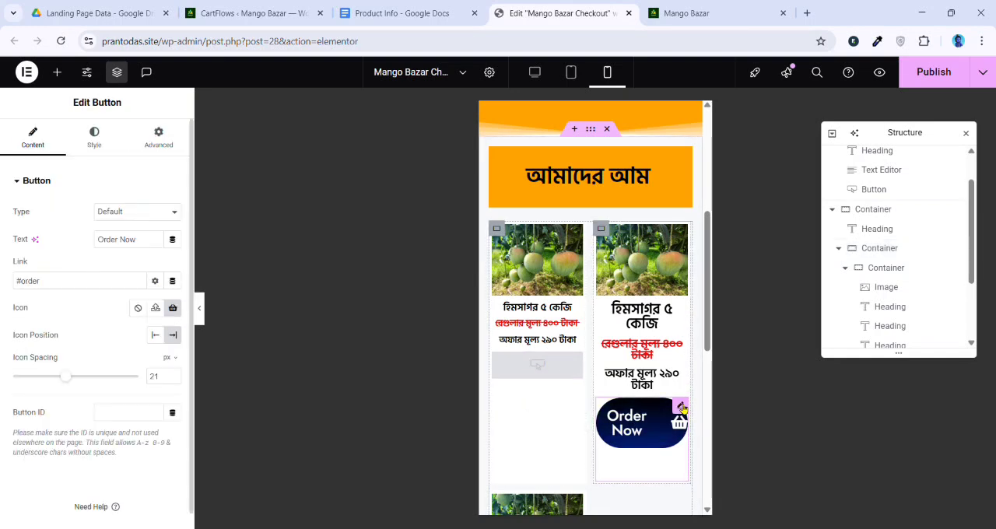
left_click(95, 139)
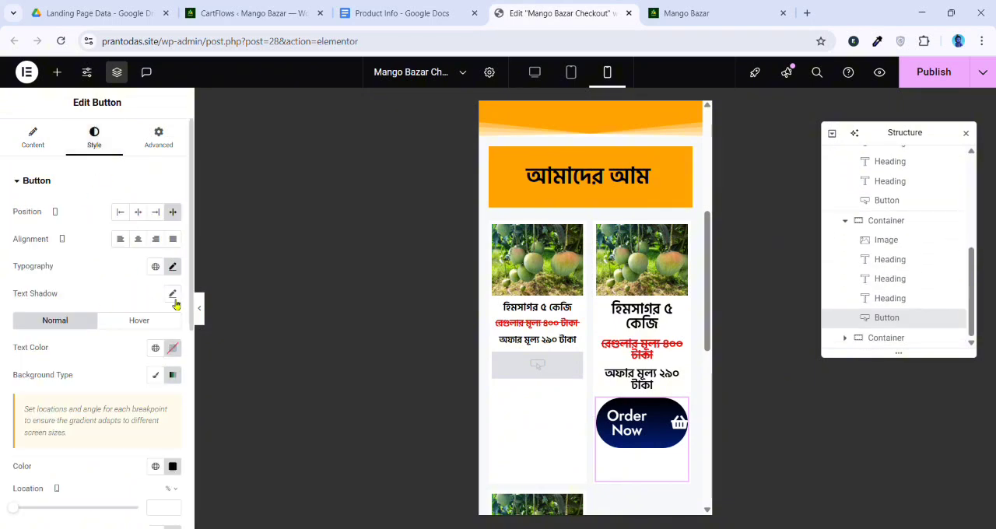
left_click(160, 140)
left_click(94, 140)
scroll(67, 182, "down", 5)
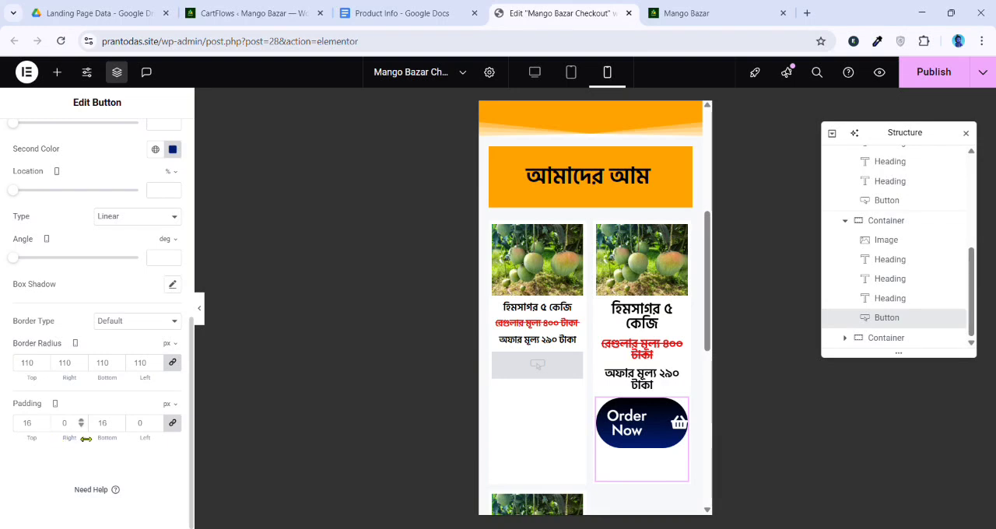
scroll(168, 280, "up", 4)
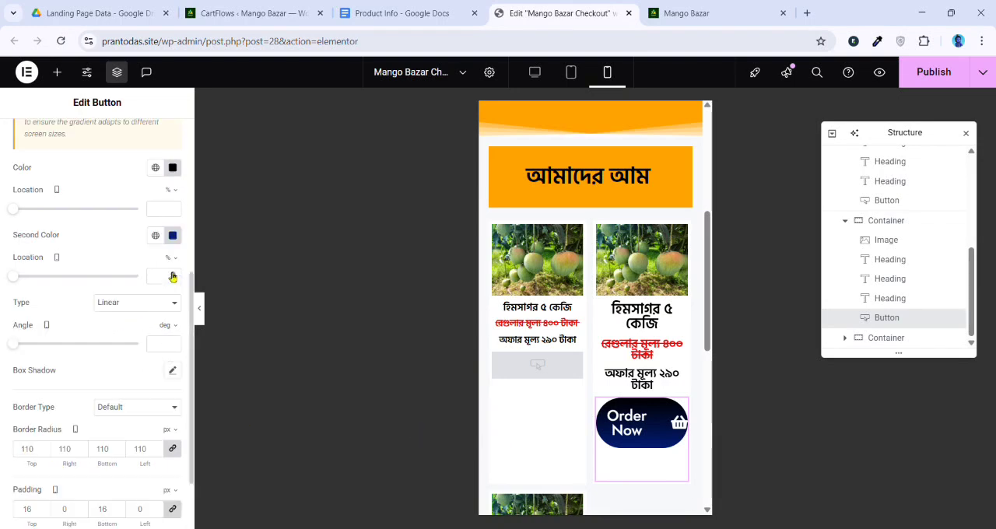
scroll(166, 260, "up", 3)
left_click(173, 267)
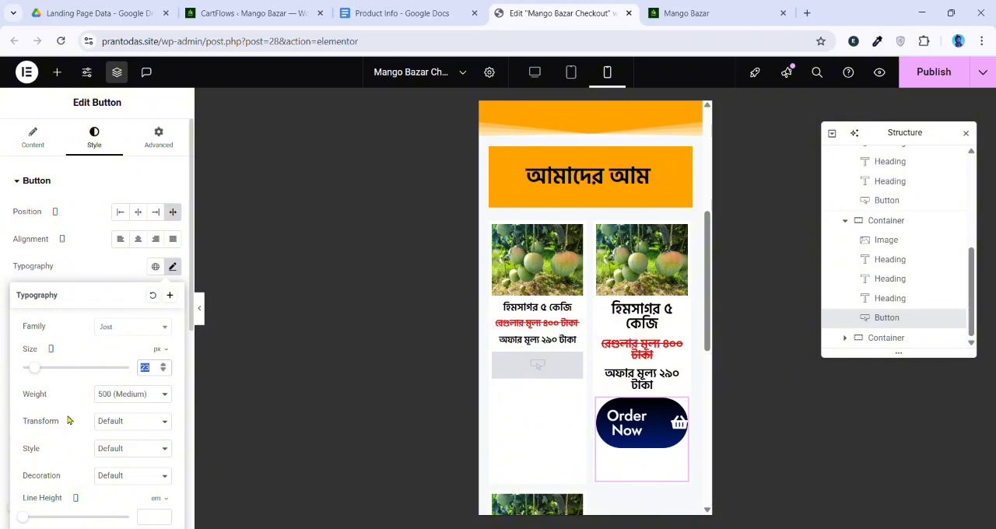
type("14")
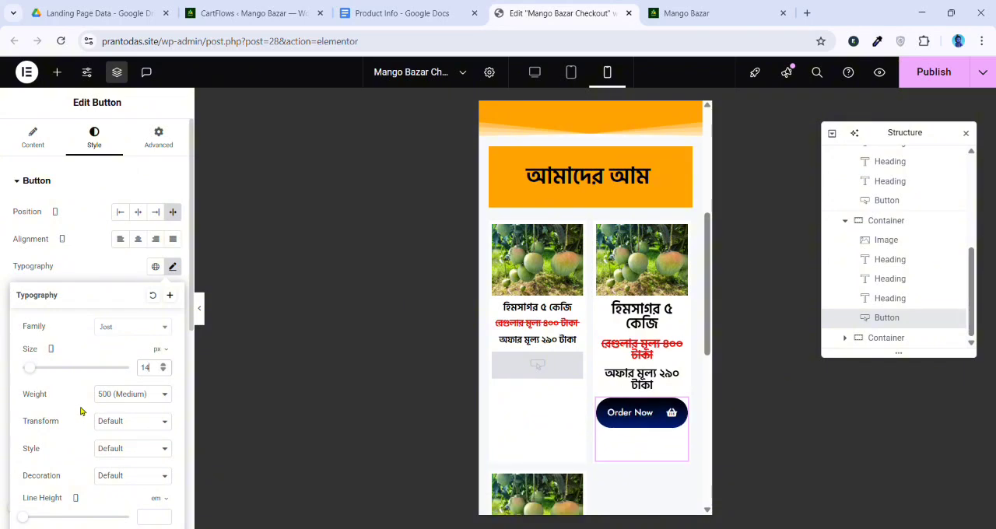
Reduce the icon spacing of the second card's Order Now button to 12 px
scroll(80, 411, "down", 1)
scroll(98, 304, "up", 1)
left_click(32, 137)
left_click_drag(70, 382, 48, 386)
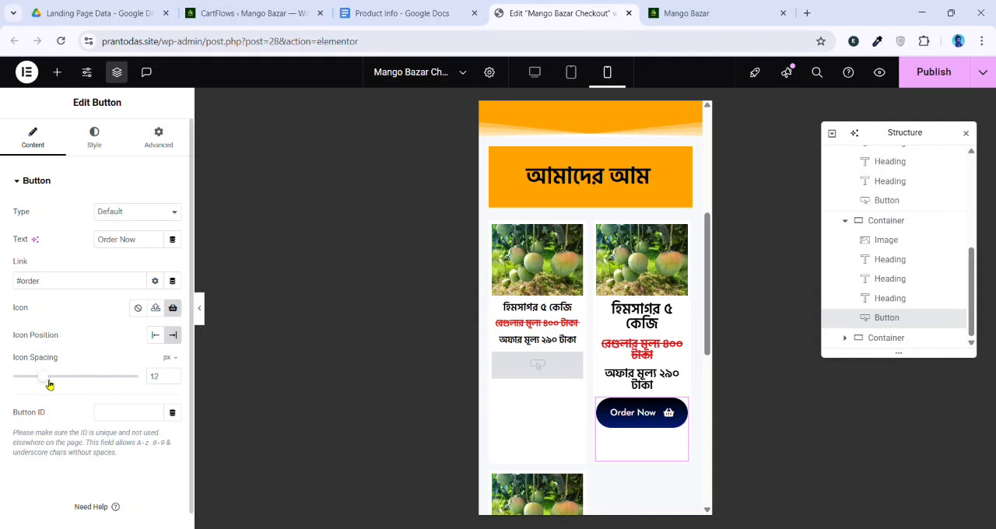
Copy the second card's Order Now button and paste its style onto the first card's container
right_click(627, 421)
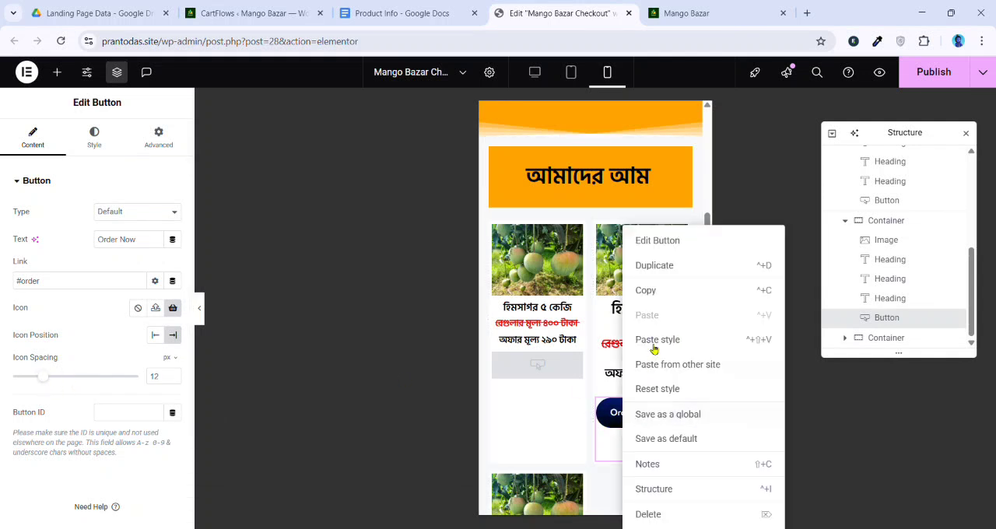
left_click(656, 291)
right_click(527, 371)
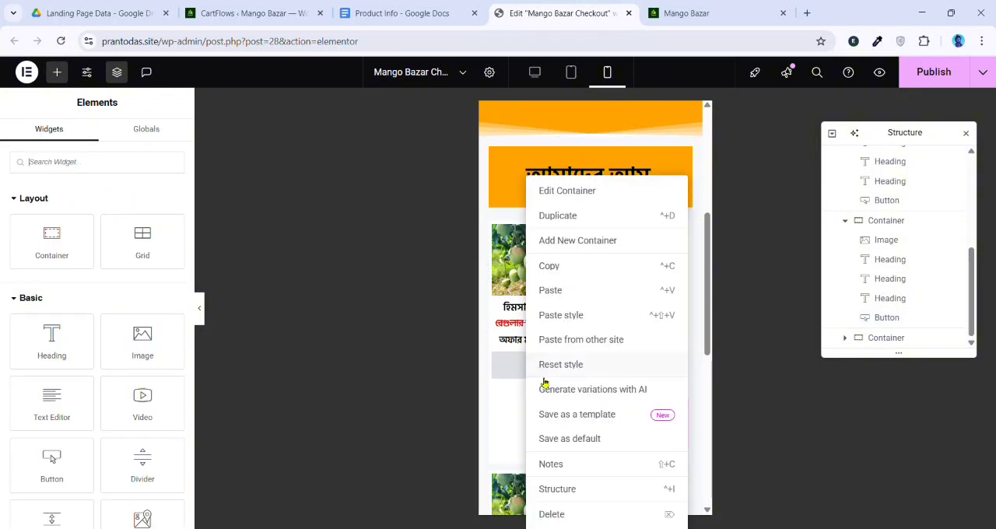
left_click(569, 319)
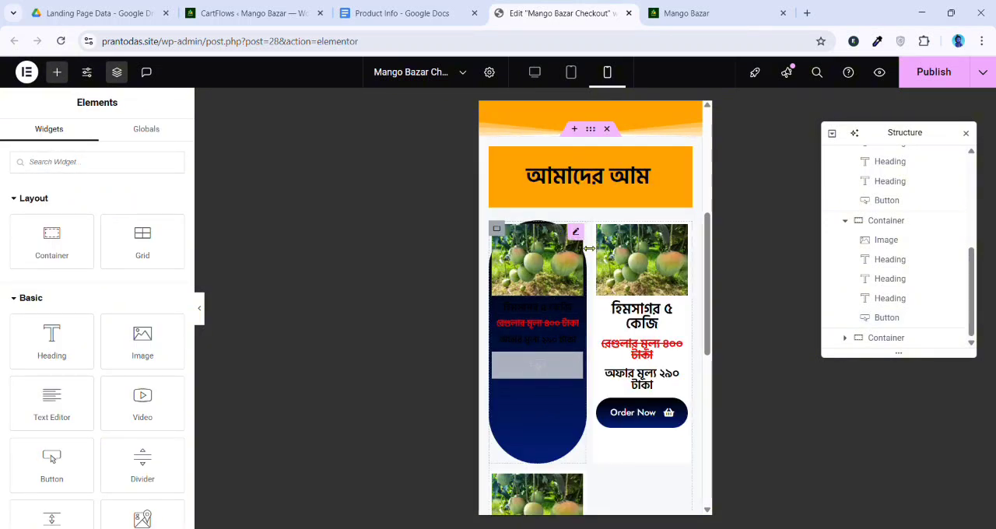
Publish the page, check the product cards on the live site, and return to the editor's desktop view
left_click(928, 81)
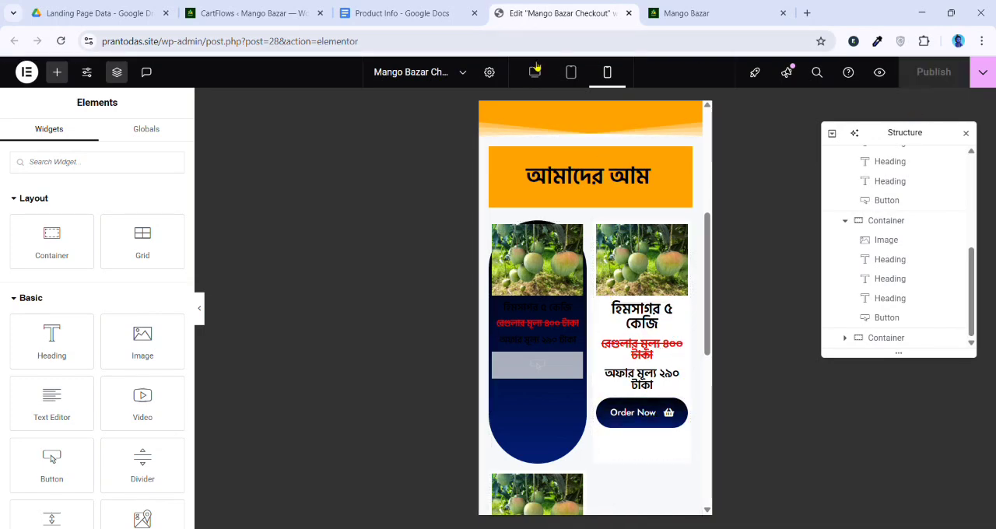
left_click(534, 71)
left_click(685, 14)
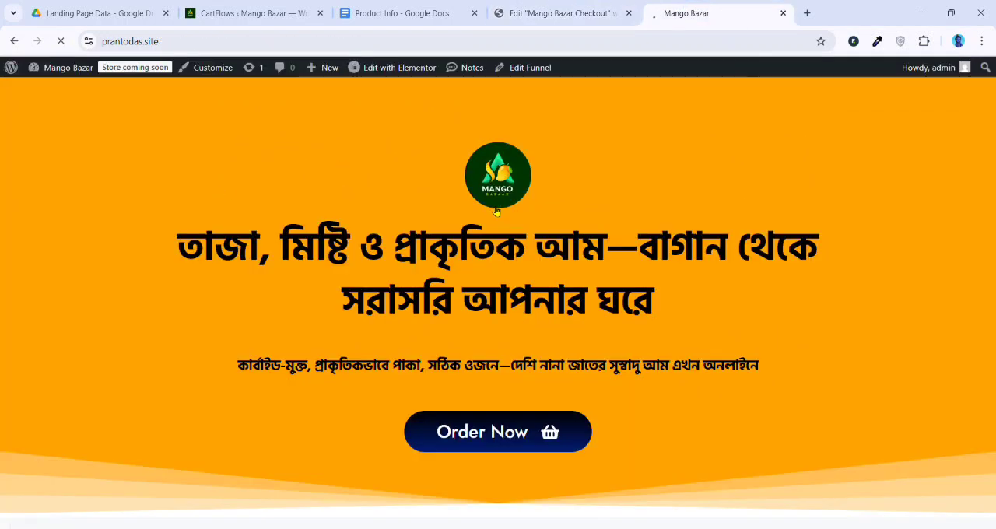
scroll(491, 221, "down", 10)
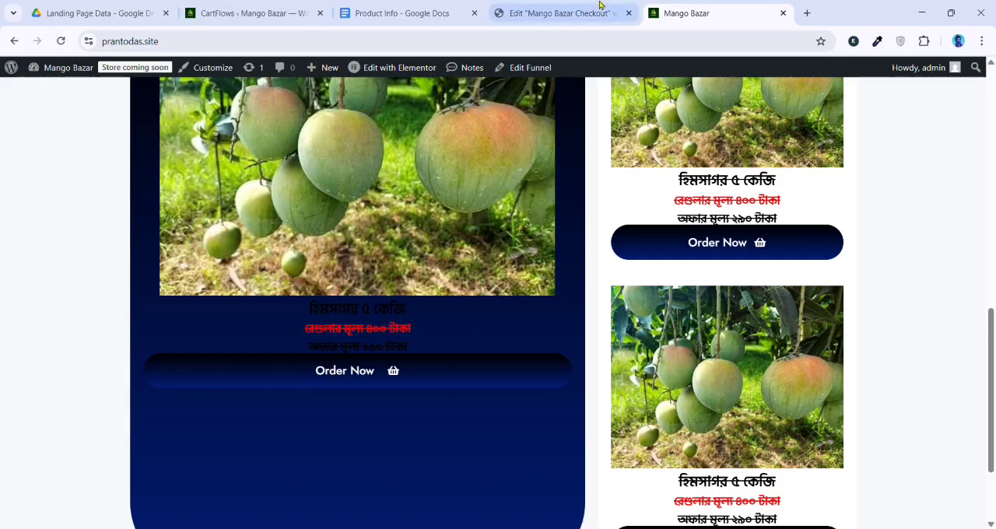
left_click(556, 13)
scroll(536, 364, "down", 3)
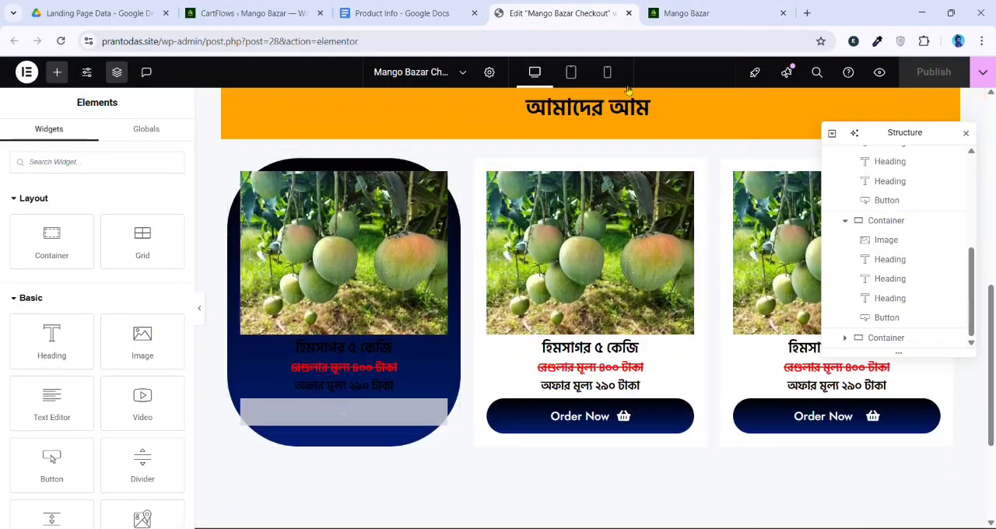
In the mobile view, delete the first product card's container with the dark blue background
left_click(607, 71)
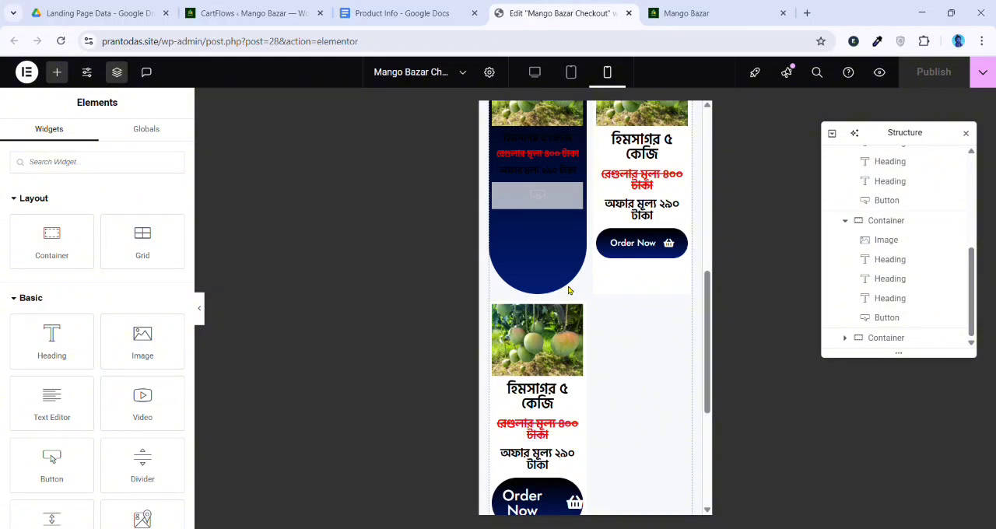
scroll(569, 291, "up", 2)
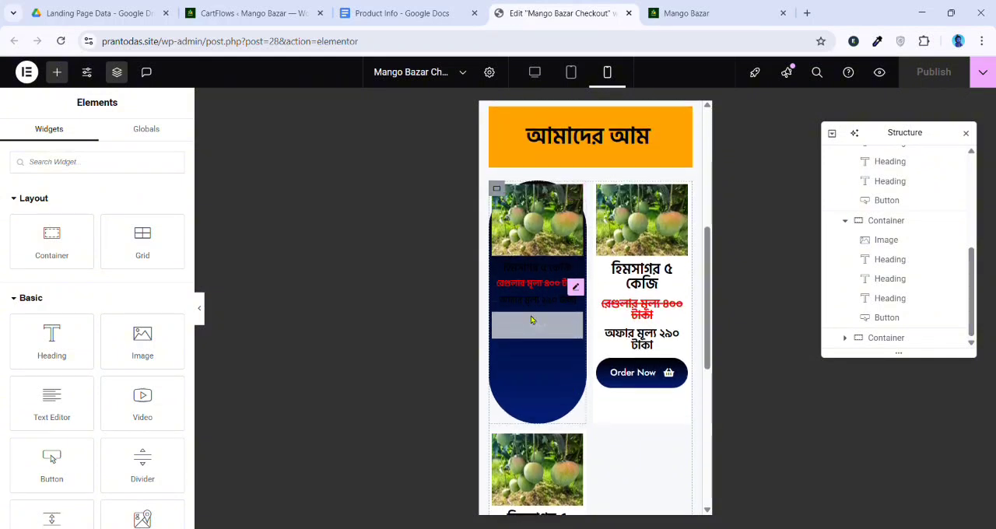
left_click(506, 194)
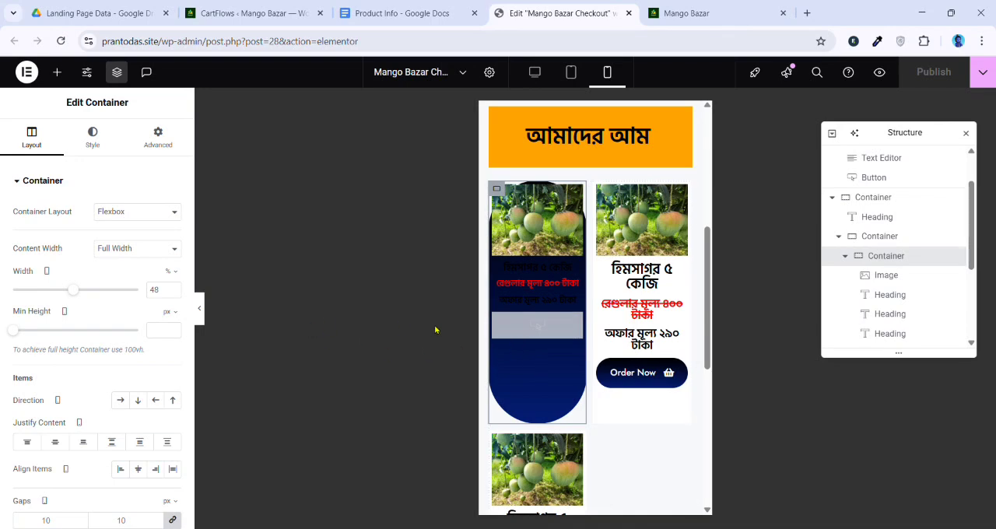
right_click(875, 259)
left_click(869, 513)
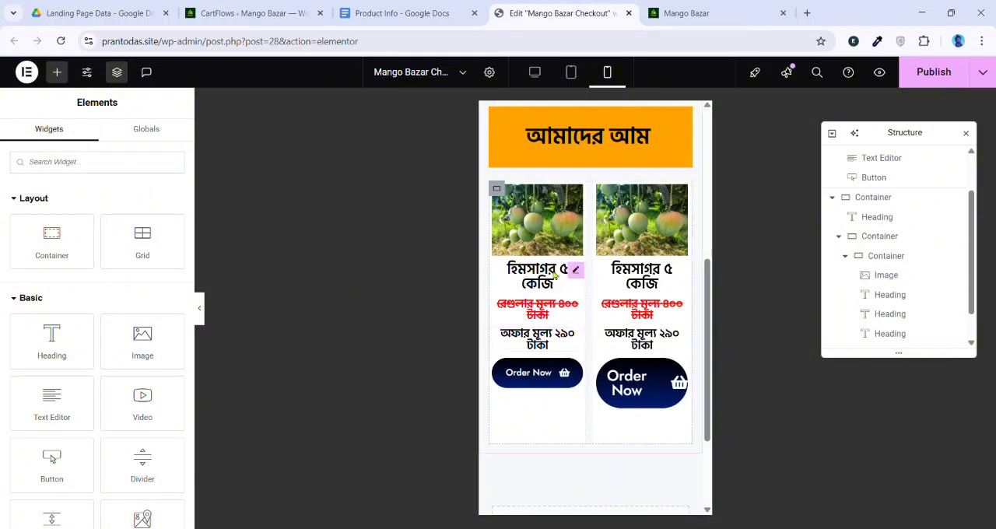
Set the mobile font size of the product name heading in the first remaining card to 17 px
left_click(556, 286)
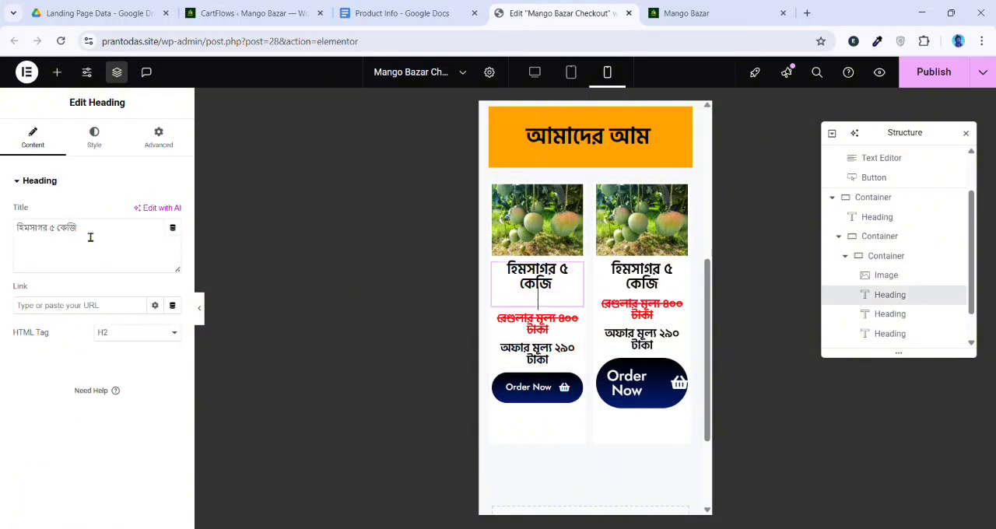
left_click(94, 138)
left_click(173, 249)
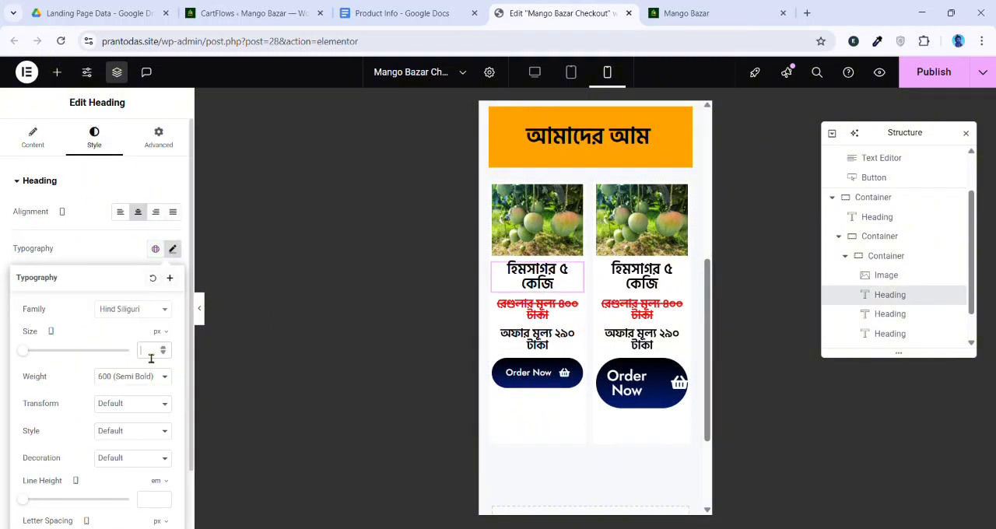
type("1")
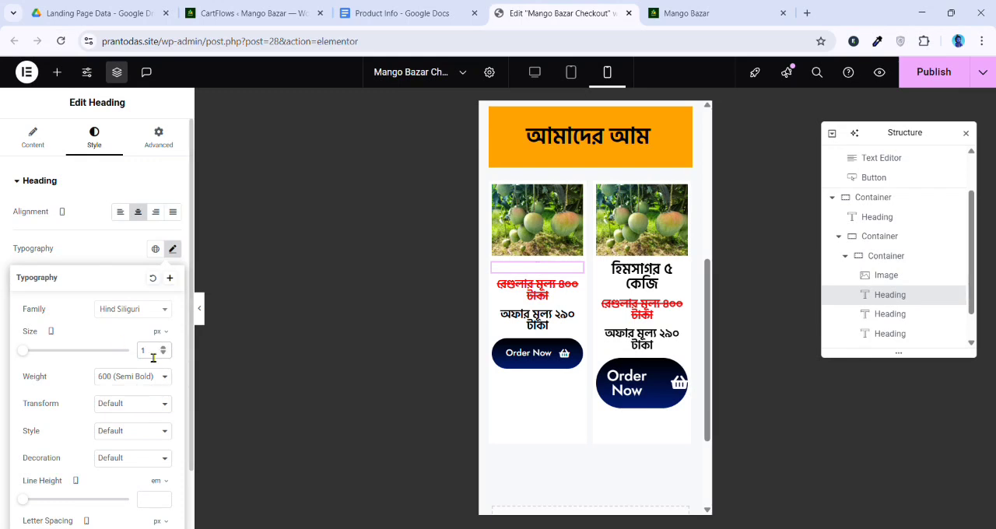
type("7")
Set the mobile font size of that card's regular price and offer price headings to 14 px
left_click(520, 292)
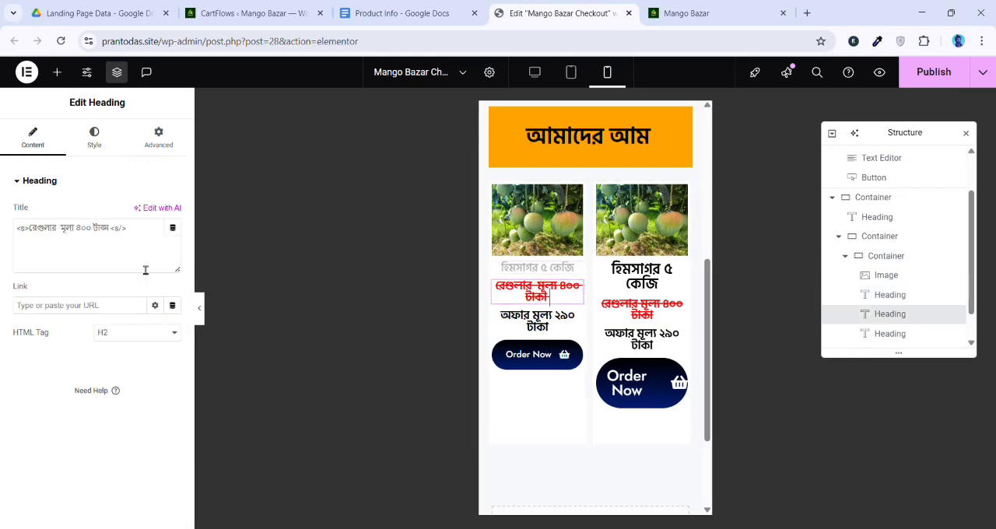
left_click(95, 138)
left_click(173, 249)
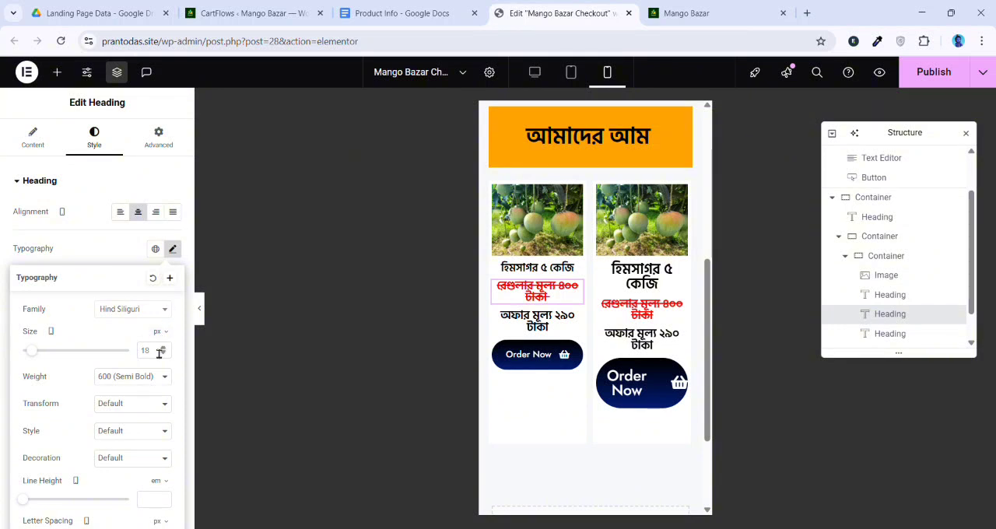
type("14")
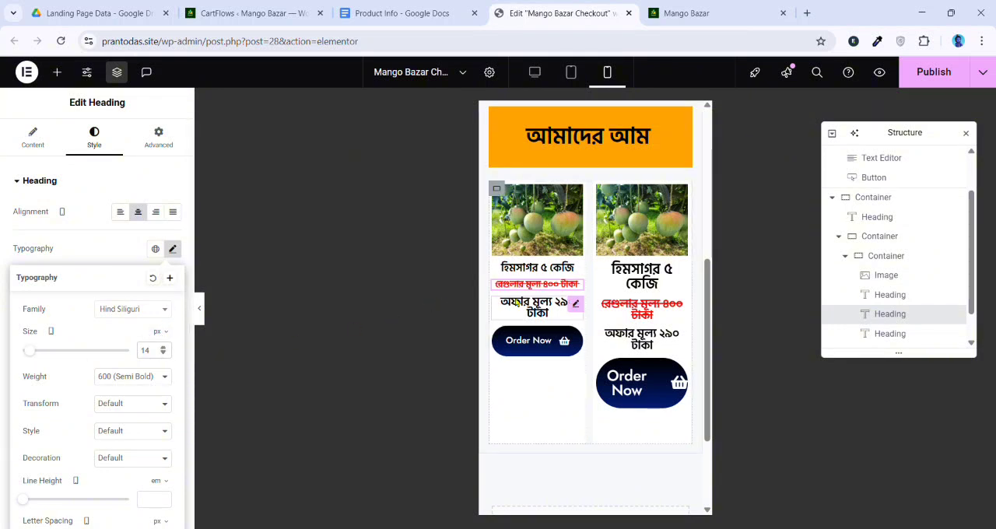
left_click(545, 312)
left_click(94, 139)
left_click(173, 250)
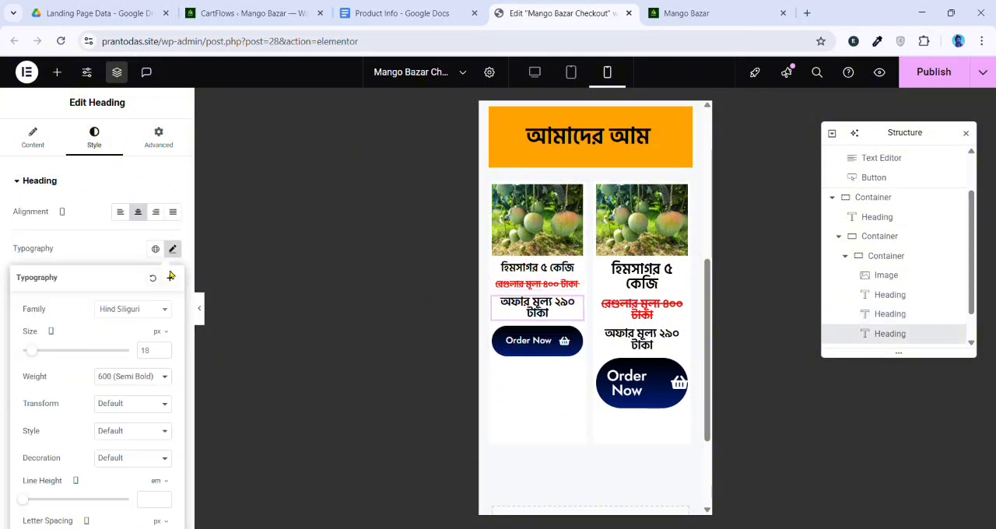
left_click(163, 352)
type("14")
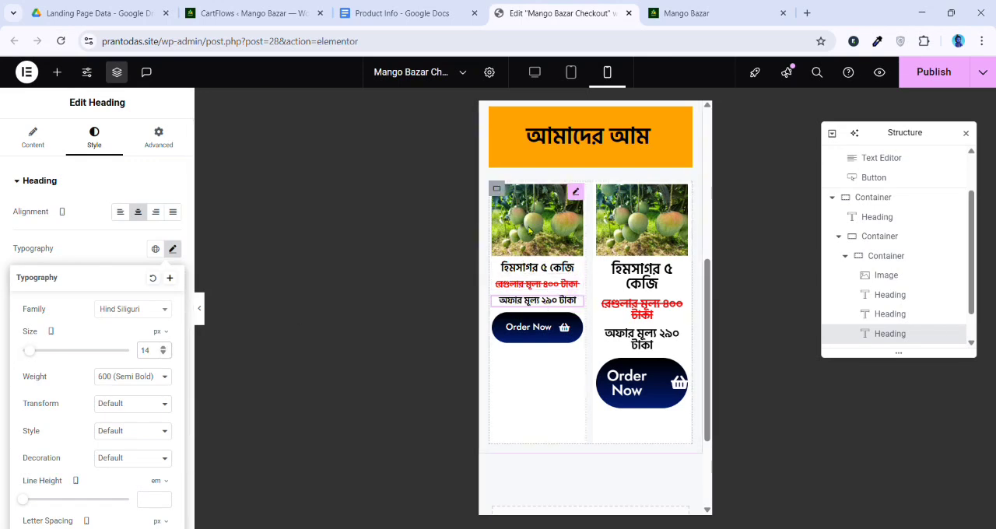
right_click(500, 192)
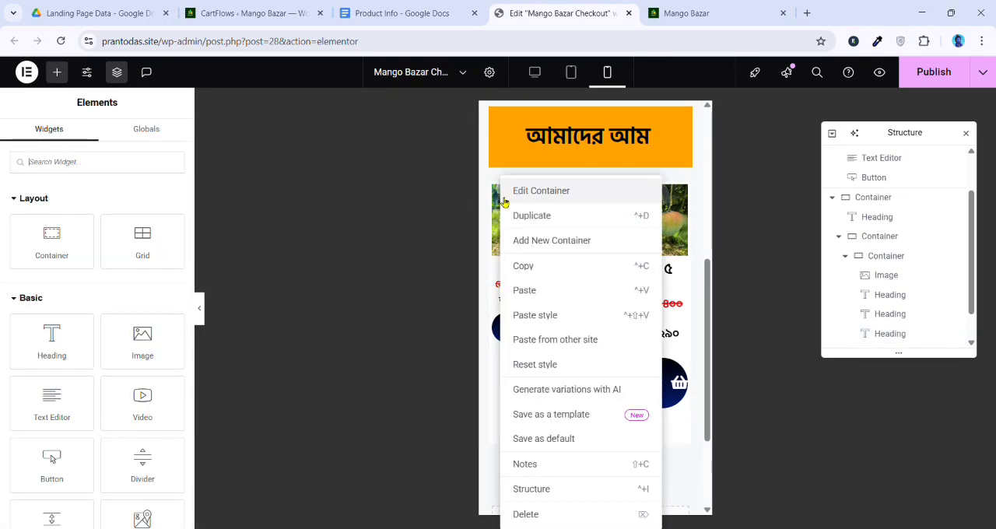
left_click(495, 357)
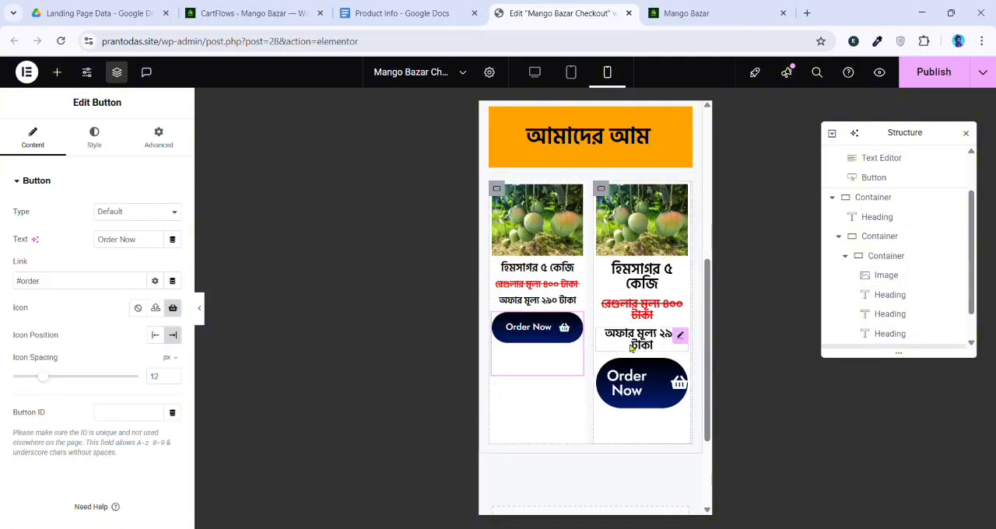
Switch to the desktop view, close the Structure navigator, and delete the second product card's container
left_click(534, 71)
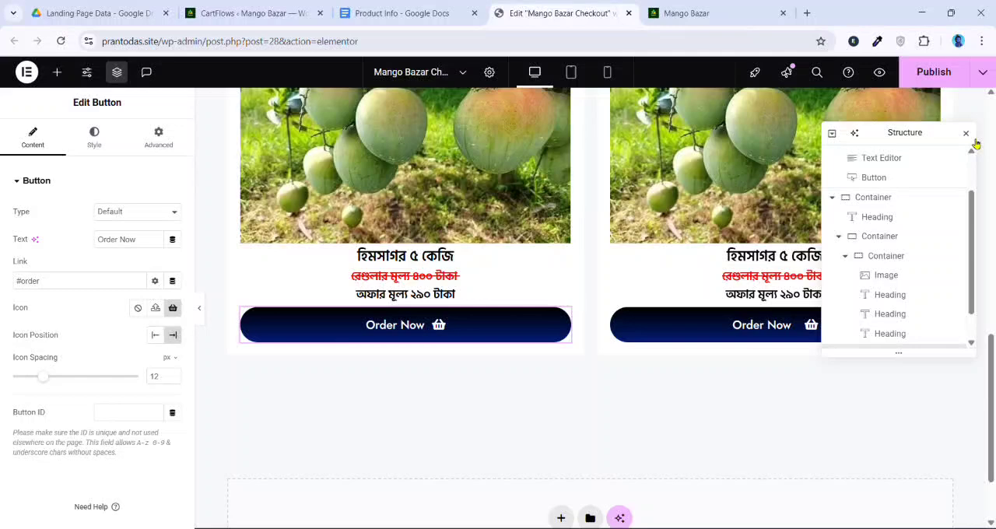
left_click(966, 133)
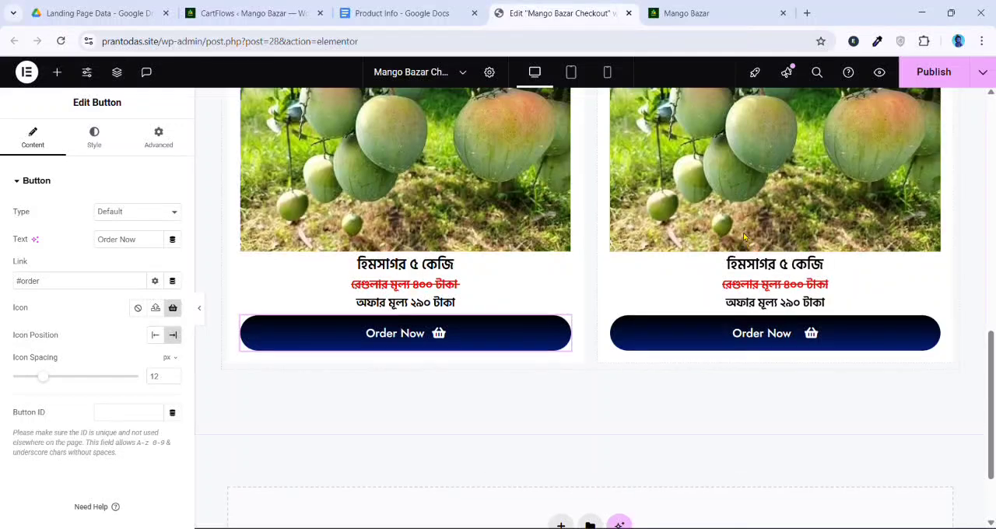
scroll(672, 327, "up", 2)
right_click(672, 327)
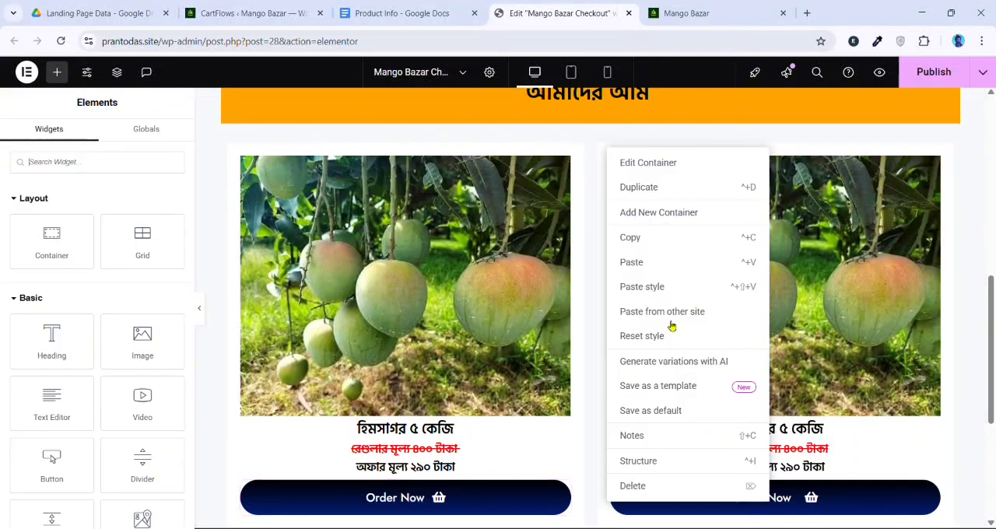
left_click(634, 485)
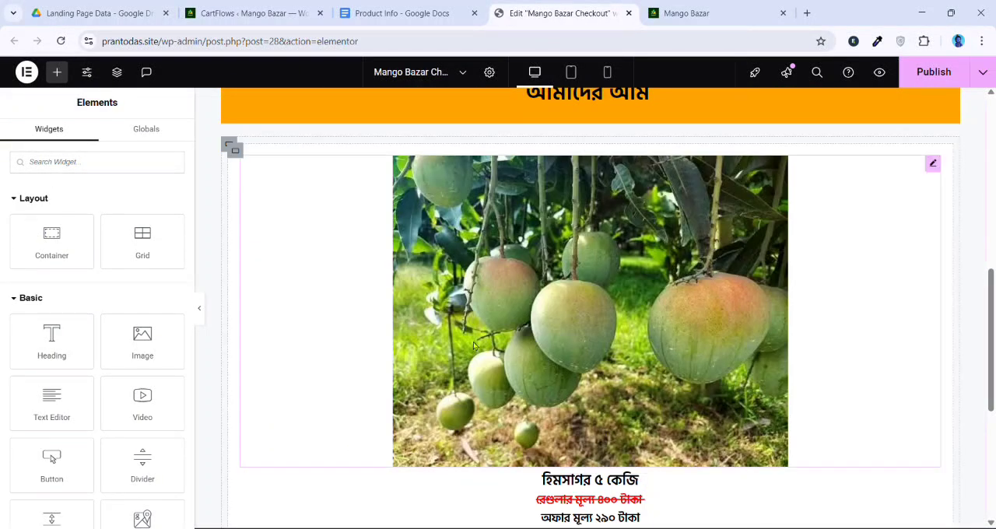
Duplicate the remaining product card's container twice to make a row of three cards, and collapse the editing panel
left_click(233, 149)
right_click(236, 151)
left_click(286, 189)
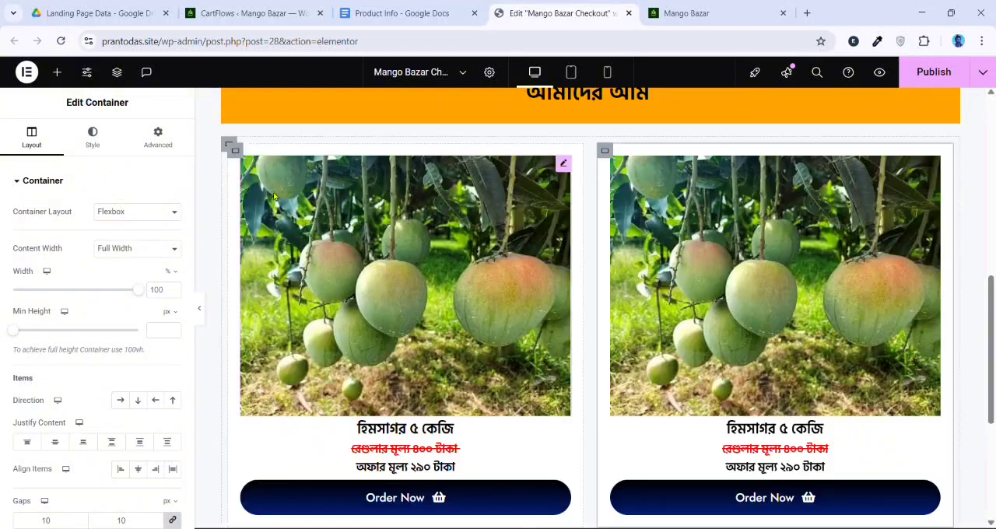
right_click(236, 151)
left_click(285, 190)
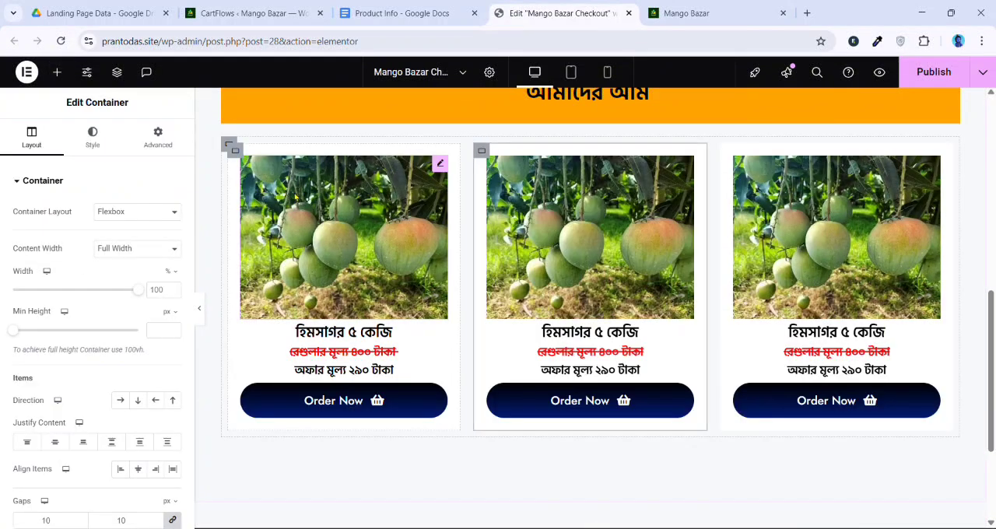
left_click(198, 311)
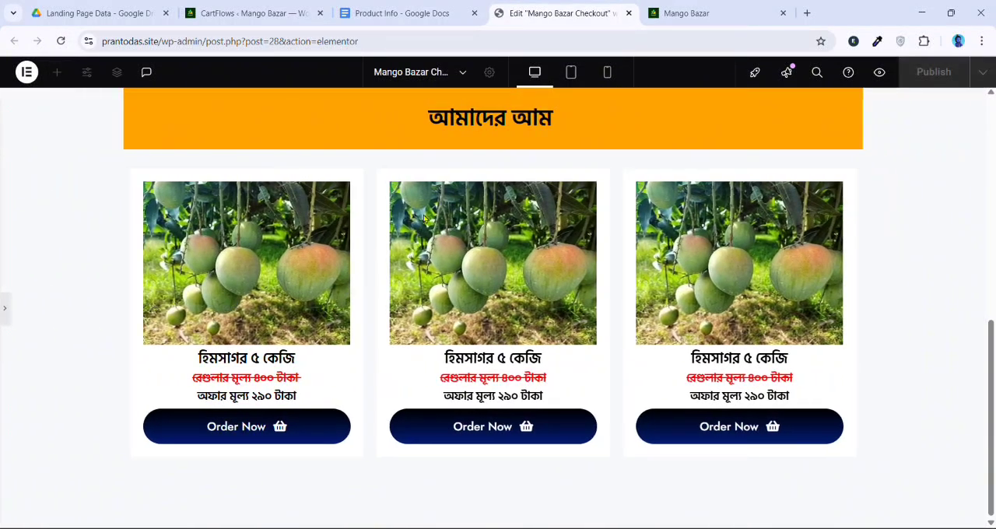
In the tablet view, set the bottom padding of the first product card's Order Now button to 0 px
left_click(579, 74)
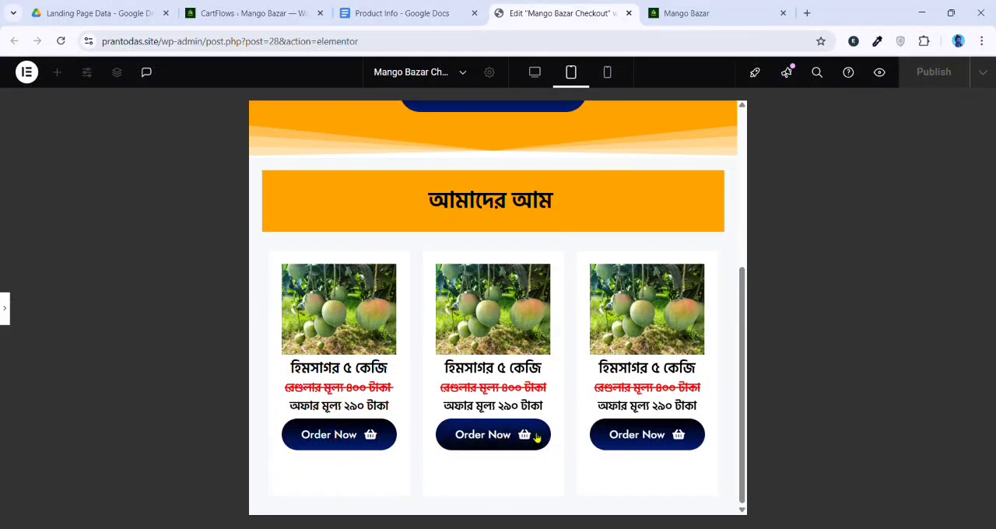
left_click(3, 309)
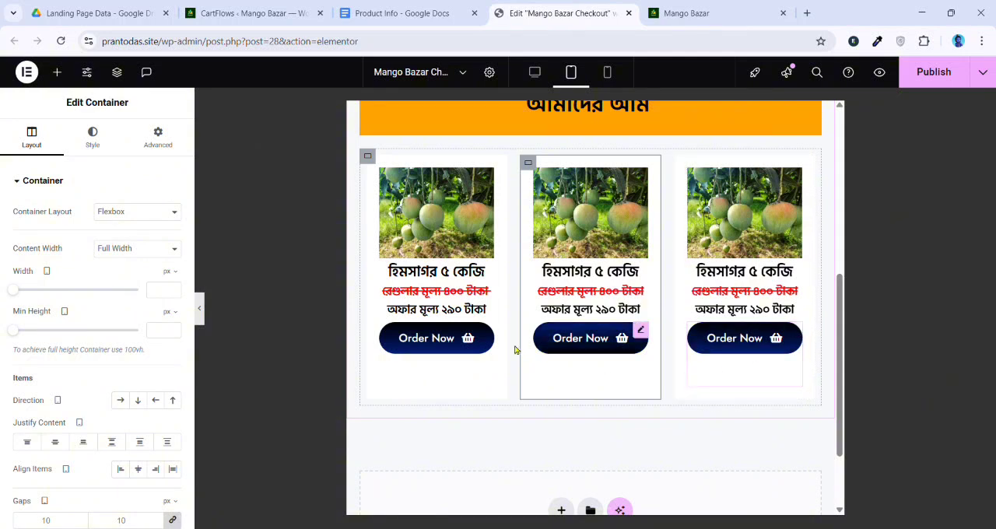
left_click(449, 376)
left_click(153, 142)
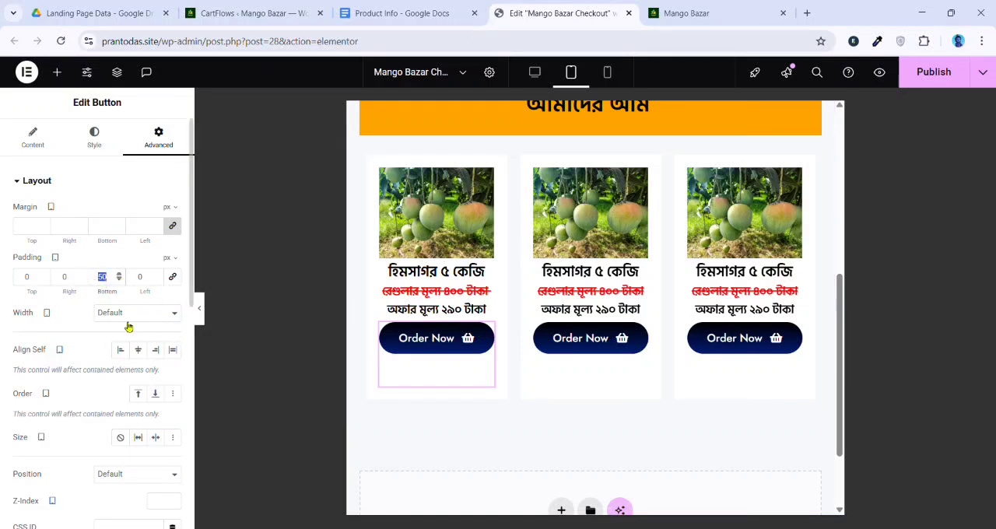
type("0")
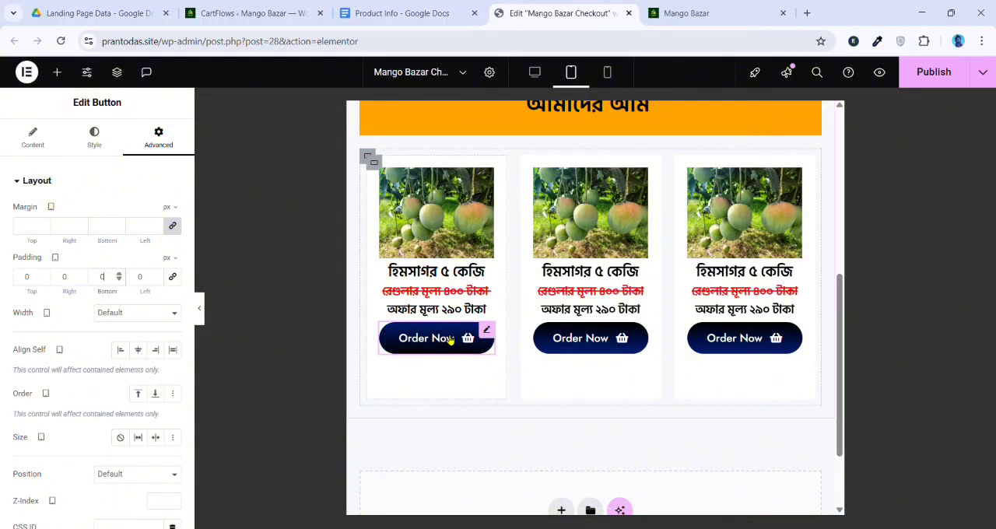
Copy the first card's Order Now button and paste its style onto the buttons of the second and third cards
right_click(465, 352)
left_click(470, 290)
right_click(577, 338)
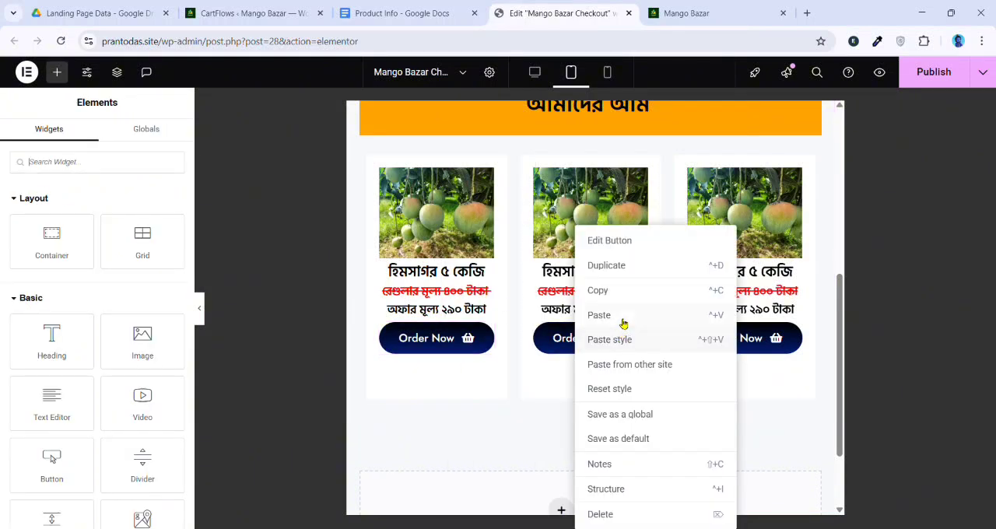
left_click(620, 342)
right_click(778, 346)
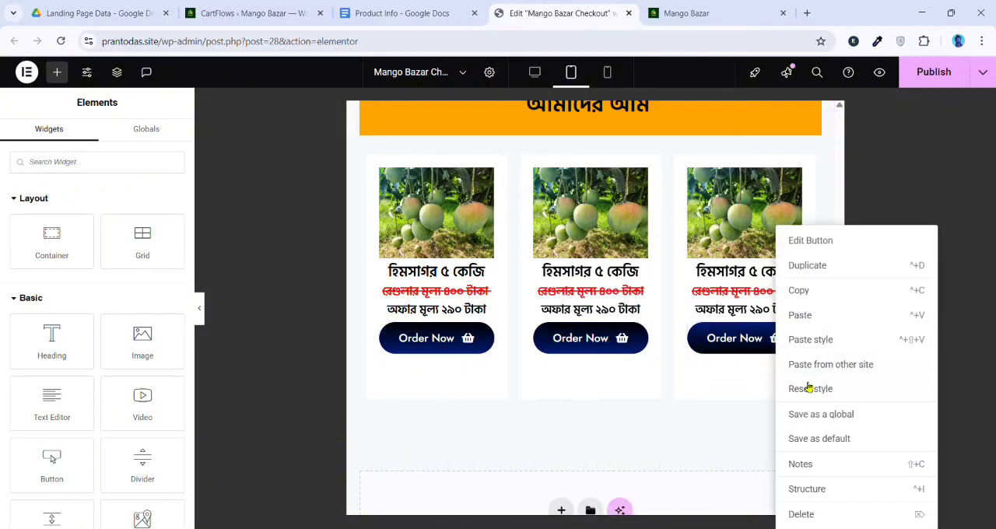
left_click(818, 342)
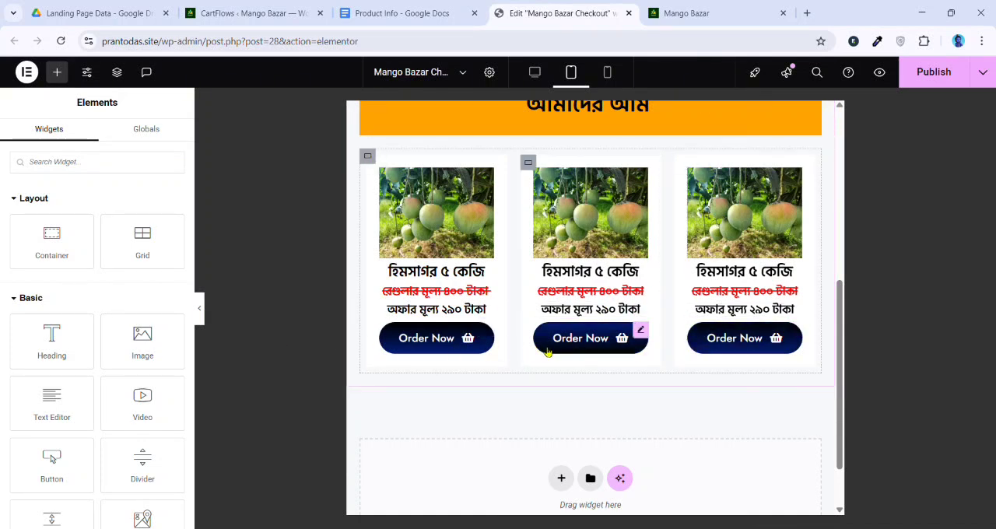
Check the product cards in the mobile view and duplicate the third card's container to add a fourth card
left_click(607, 72)
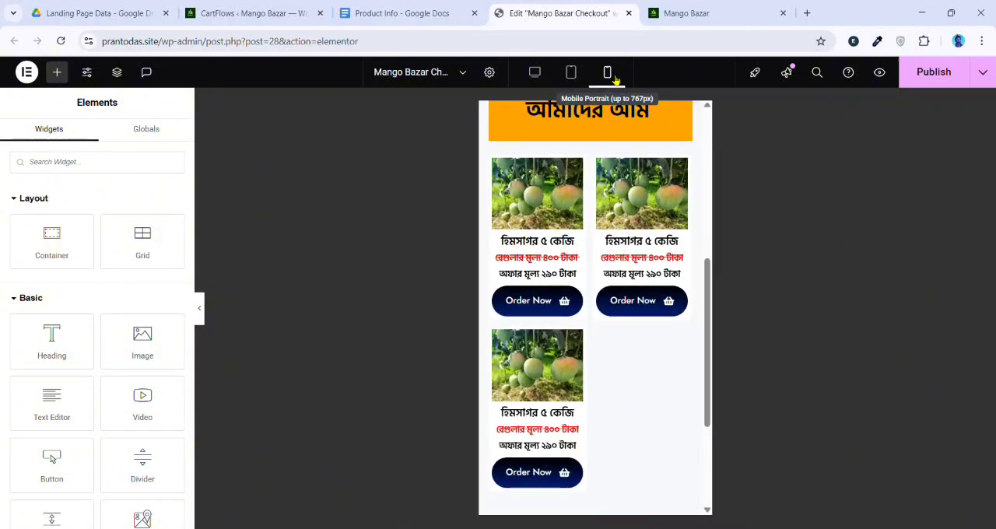
scroll(557, 311, "up", 1)
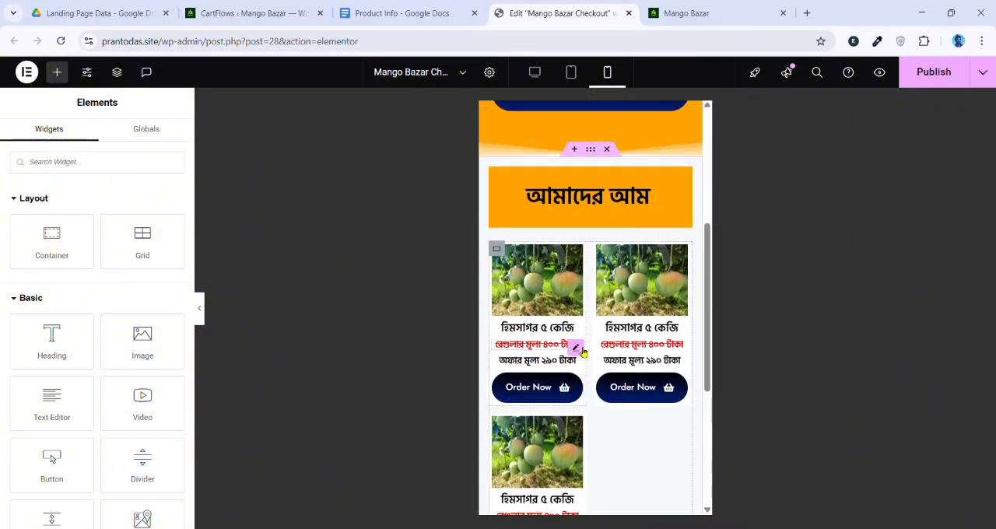
scroll(582, 352, "down", 1)
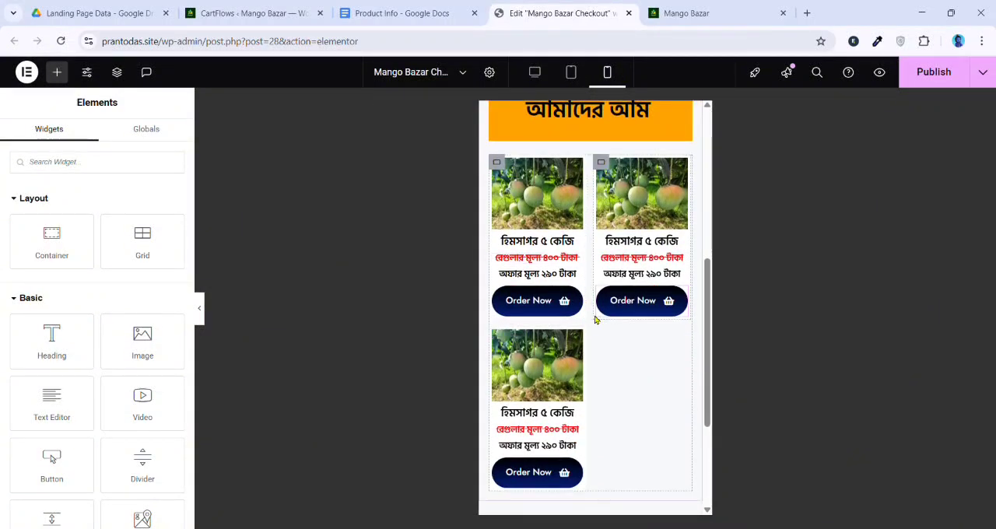
scroll(589, 314, "up", 1)
scroll(586, 309, "down", 1)
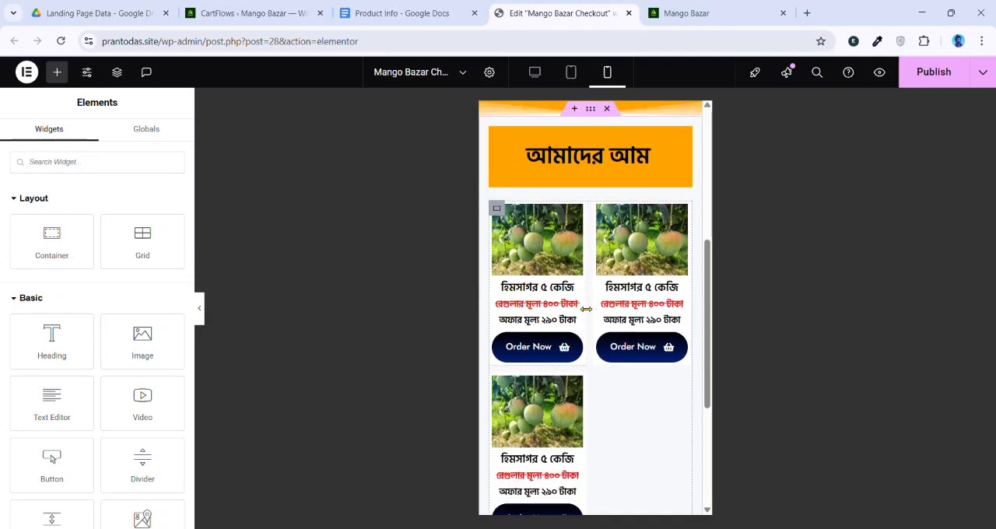
scroll(585, 309, "down", 1)
right_click(509, 337)
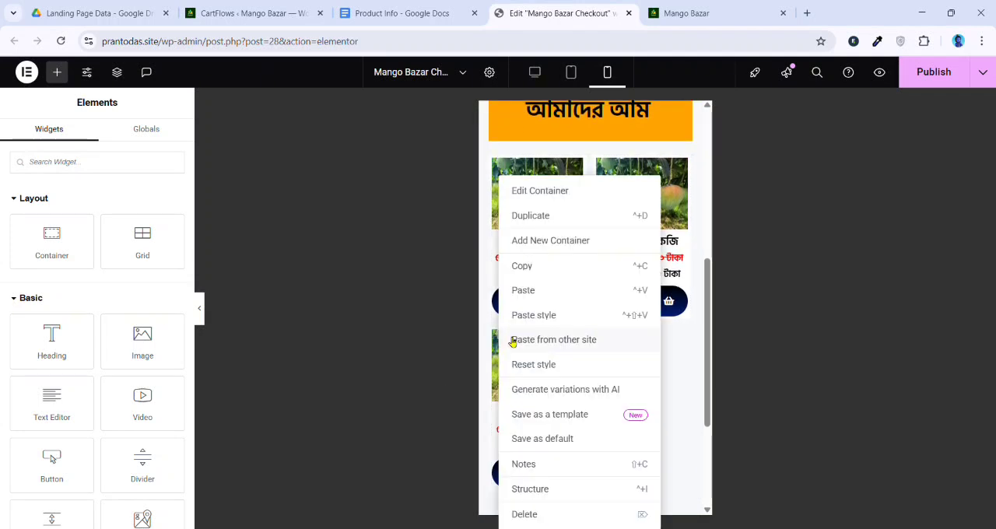
left_click(541, 218)
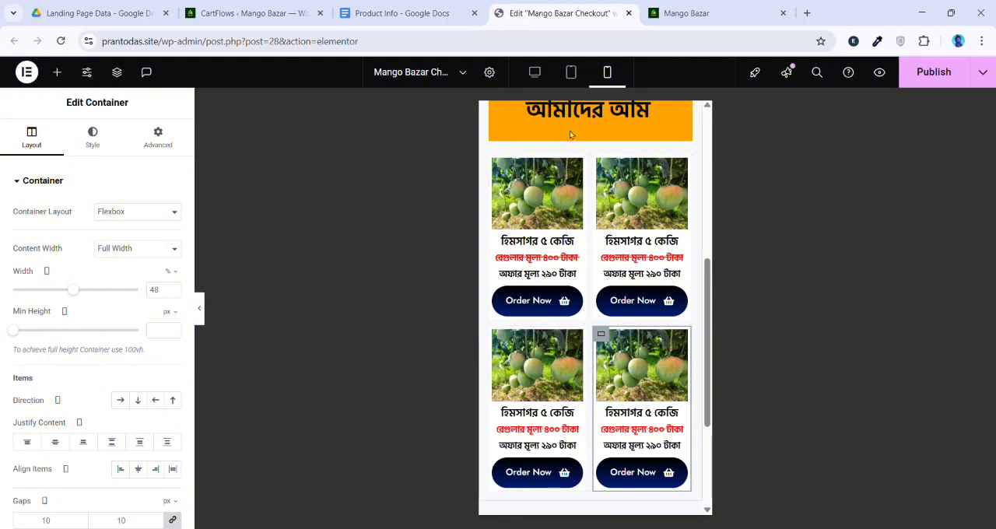
In the tablet view, set the parent container holding the four product cards to Wrap
left_click(572, 74)
scroll(592, 333, "up", 1)
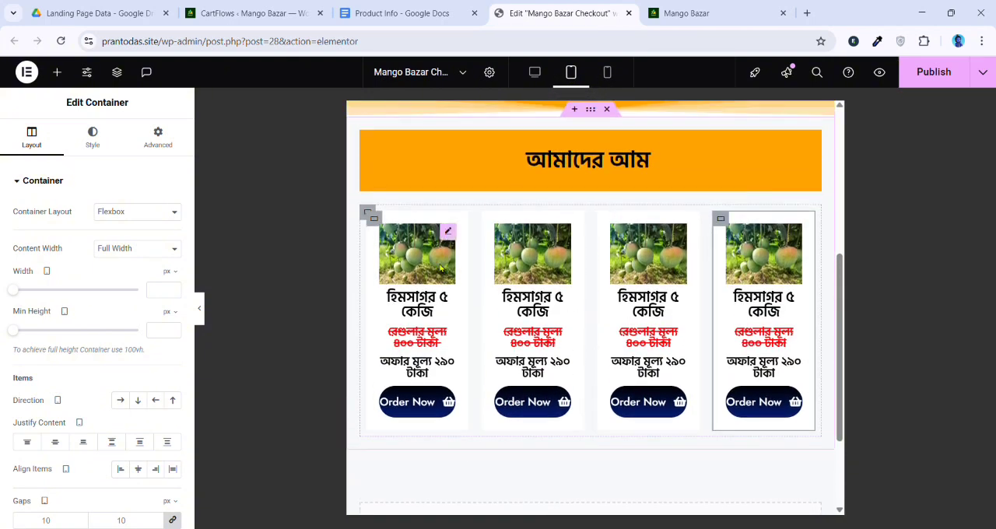
left_click(368, 217)
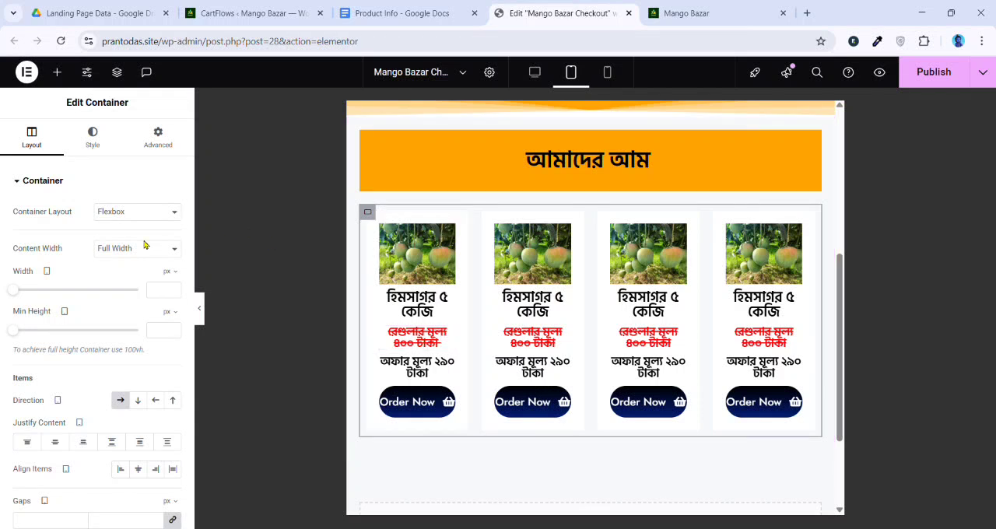
scroll(117, 385, "down", 5)
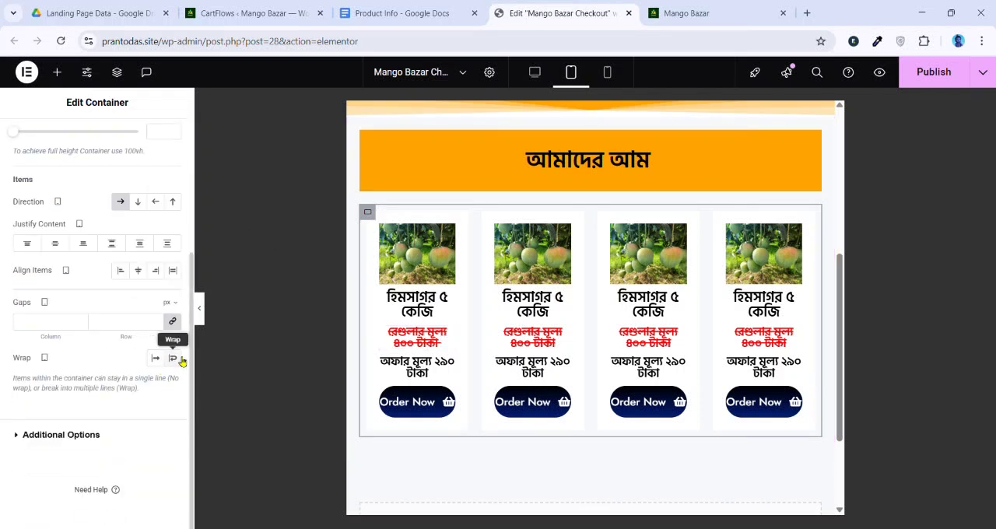
left_click(178, 360)
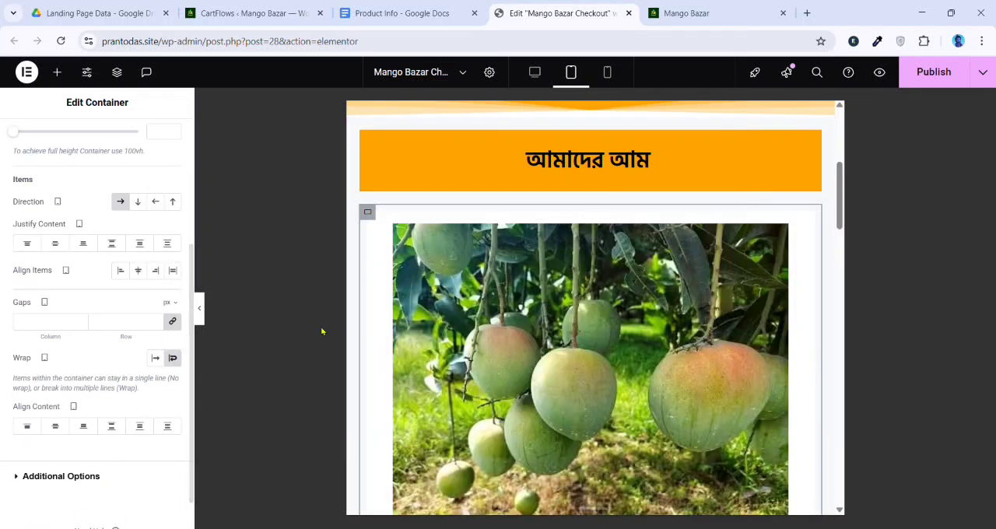
Set the tablet width of the first product card's container to 47%
left_click(371, 218)
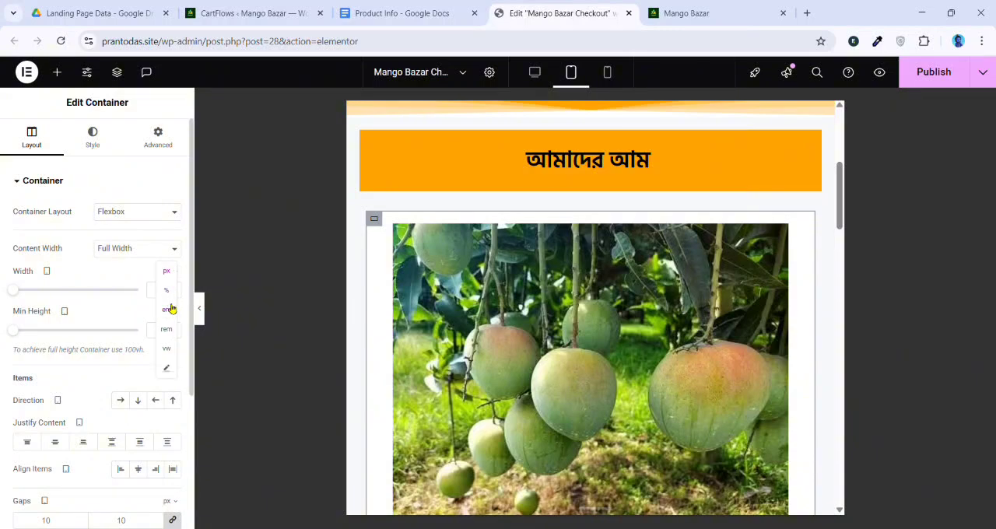
left_click(165, 290)
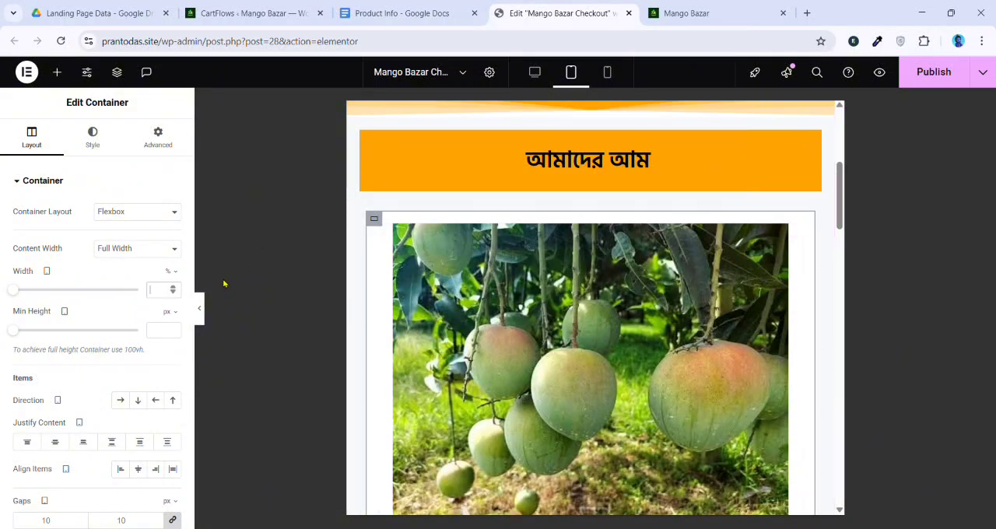
type("47")
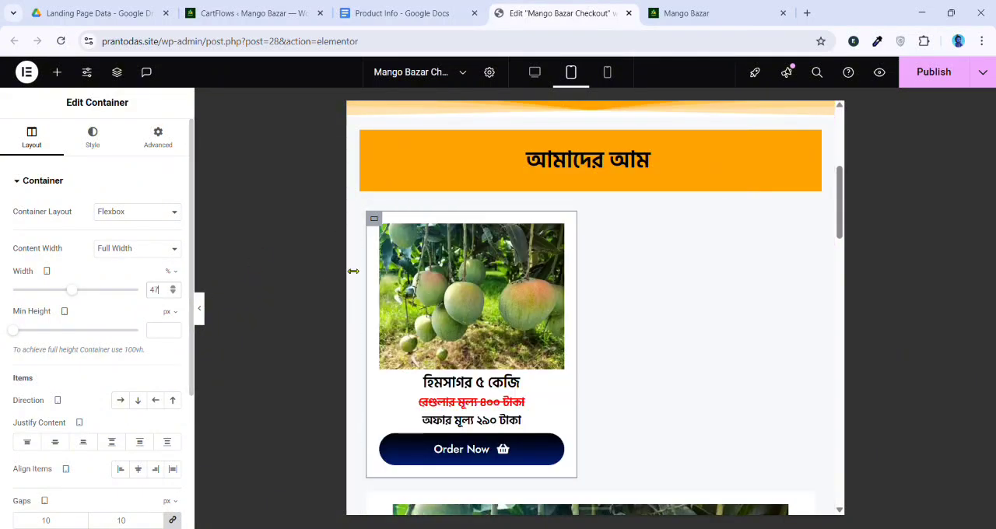
Copy the first product card's container and paste its style onto the other three cards
right_click(374, 218)
left_click(387, 266)
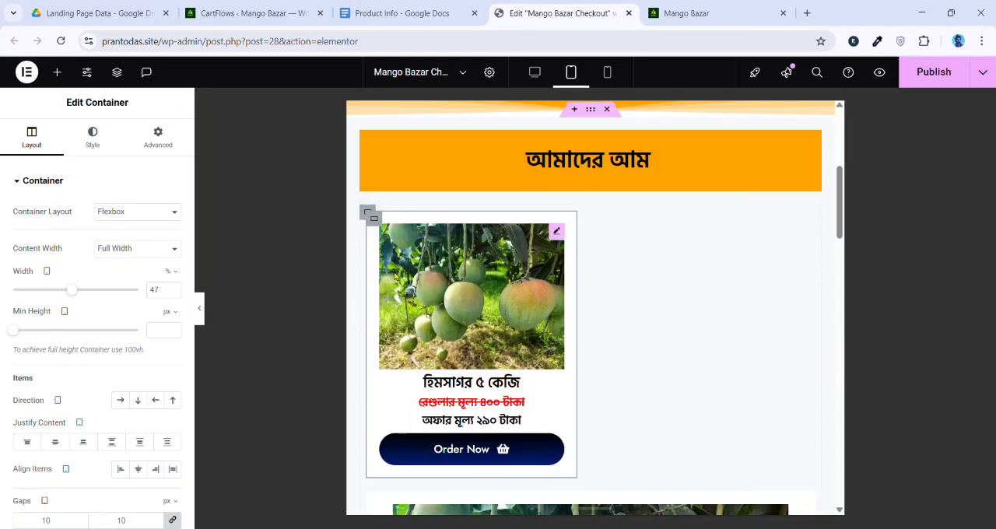
scroll(382, 350, "down", 3)
right_click(375, 283)
left_click(413, 290)
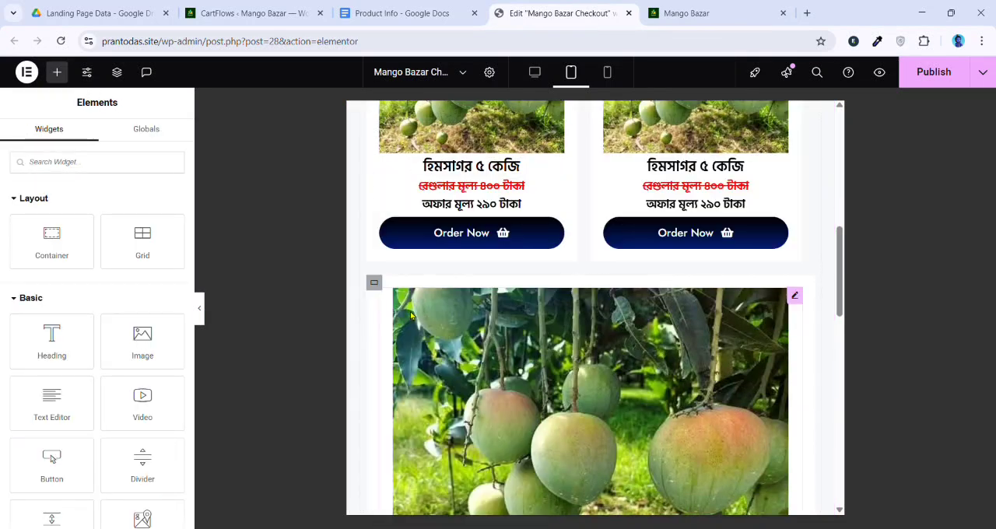
scroll(378, 249, "down", 2)
right_click(376, 205)
left_click(411, 293)
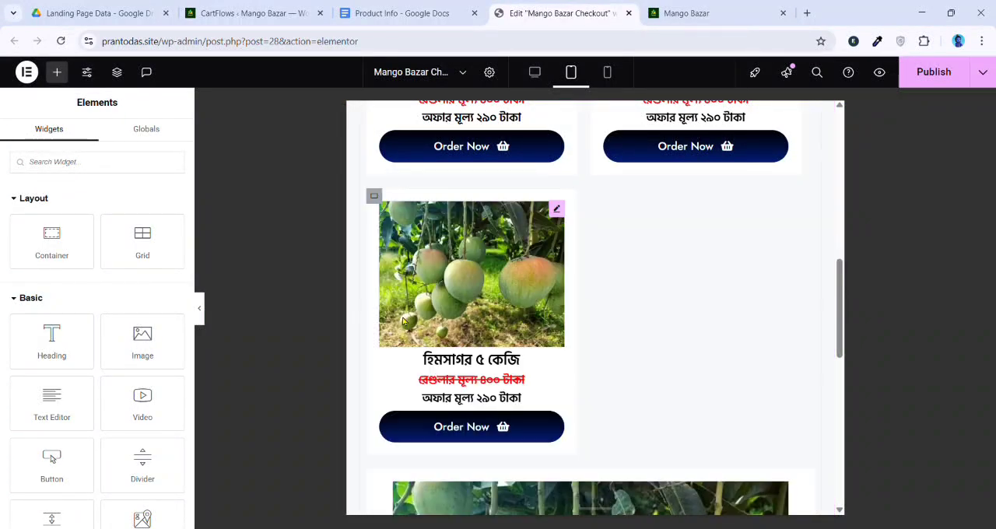
scroll(371, 257, "down", 4)
right_click(374, 304)
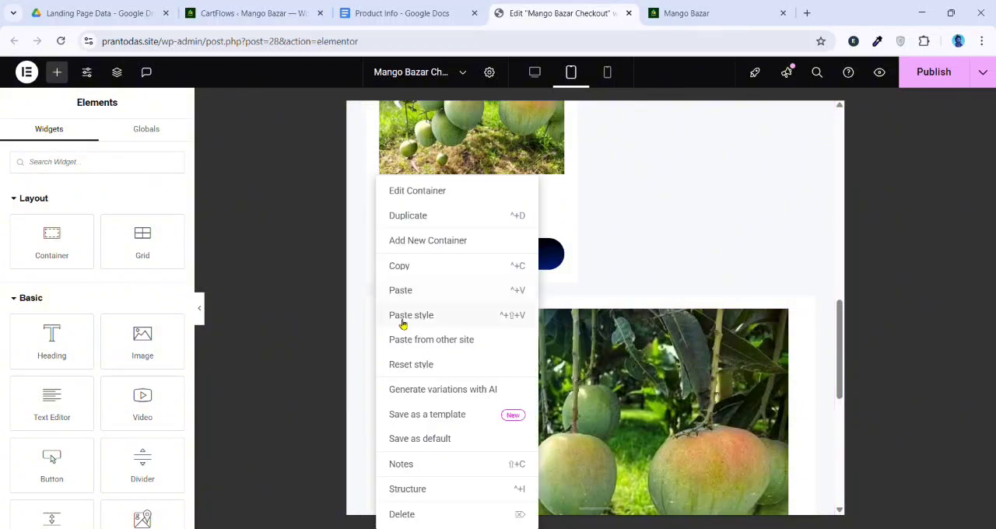
left_click(413, 315)
Review the parent container's layout settings, and increase the first product card's tablet width to 50%
scroll(372, 230, "up", 6)
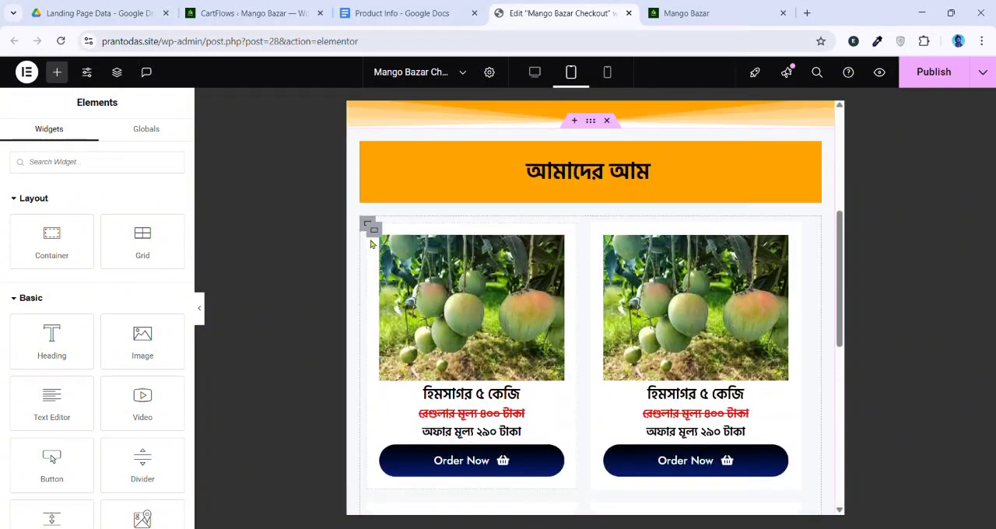
left_click(368, 225)
scroll(88, 320, "down", 3)
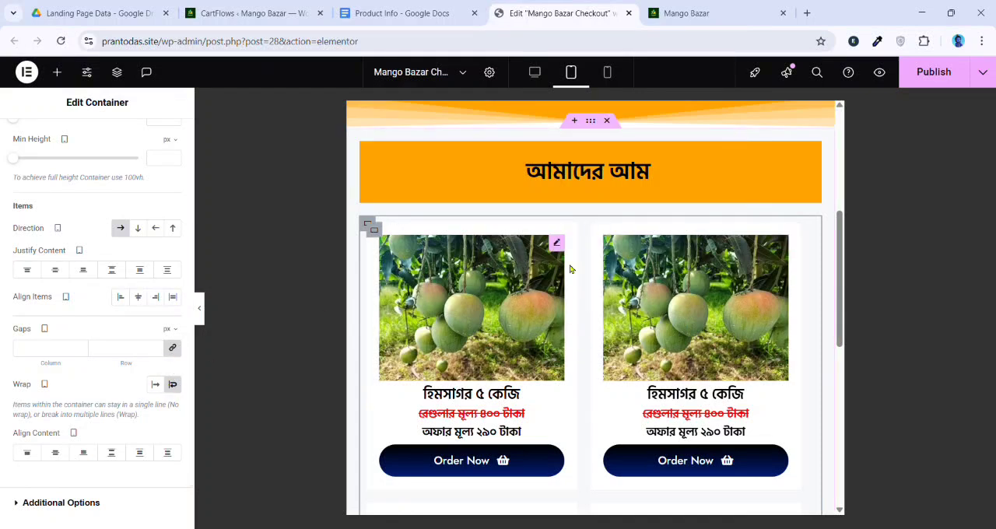
left_click(373, 229)
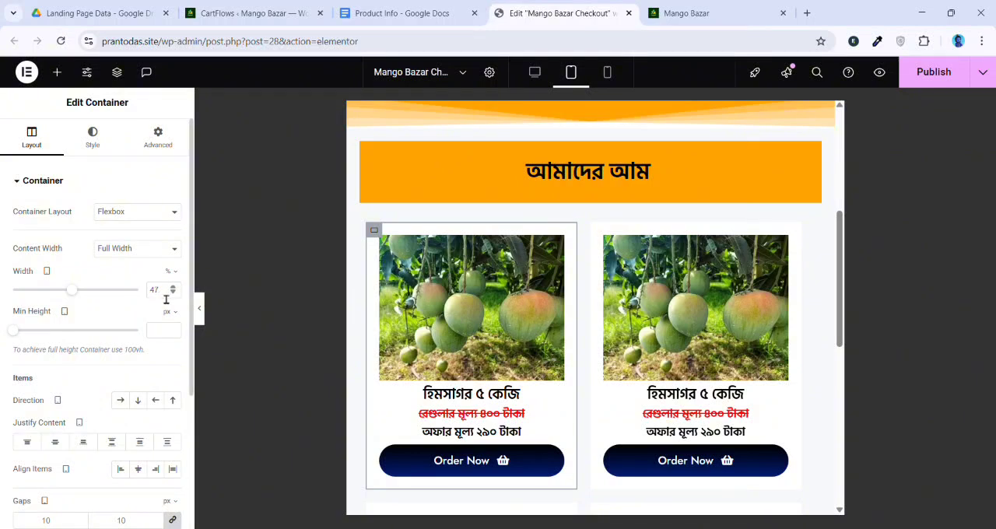
left_click(594, 265)
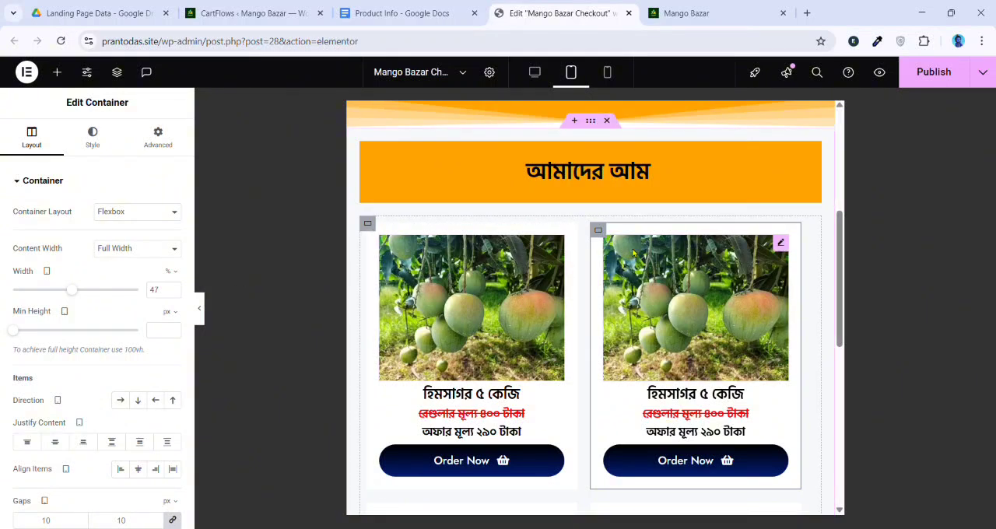
left_click(377, 241)
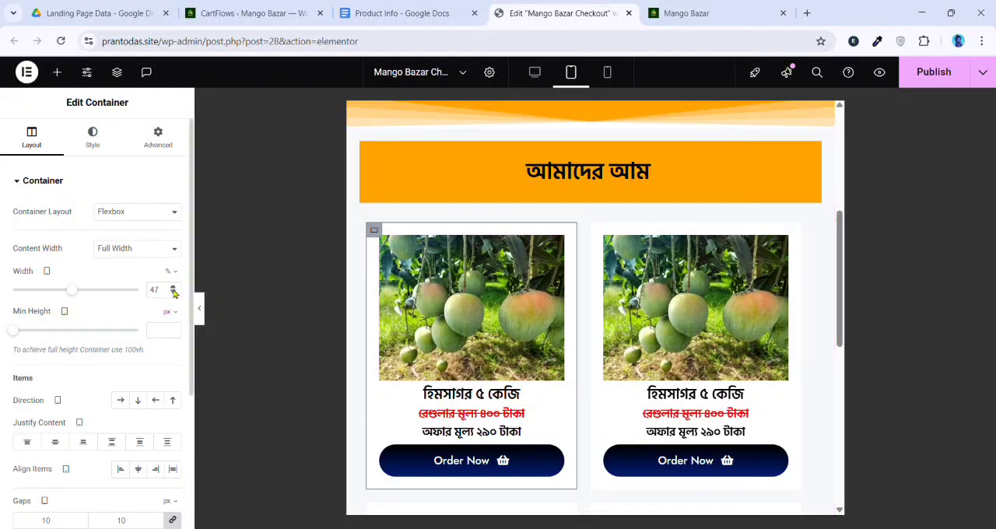
left_click(176, 290)
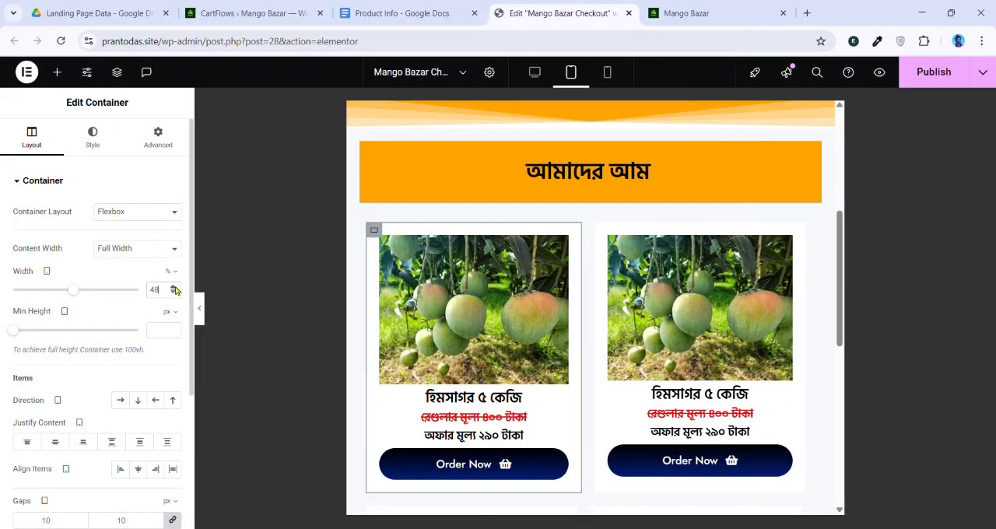
left_click(176, 289)
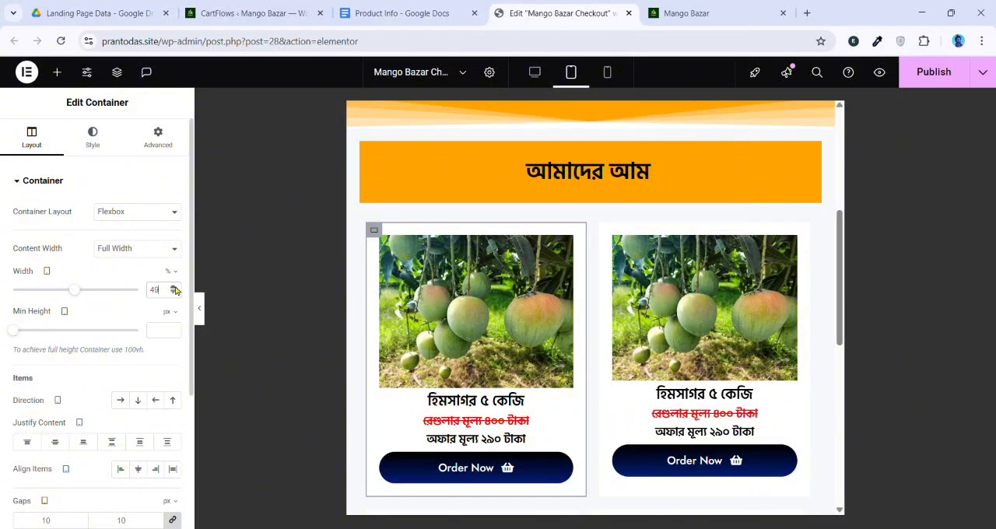
left_click(176, 289)
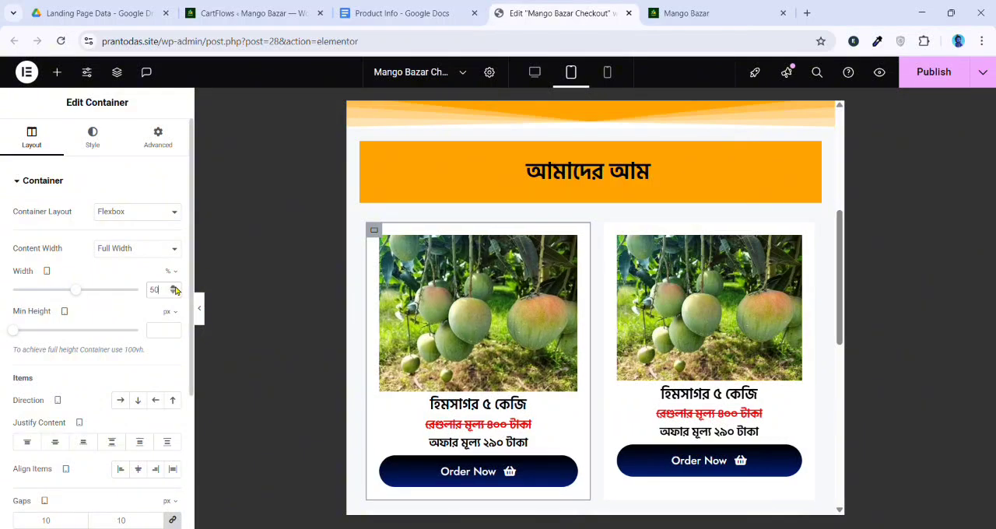
Set the tablet width of the second product card's container to 48% and check the resulting card layout
left_click(611, 261)
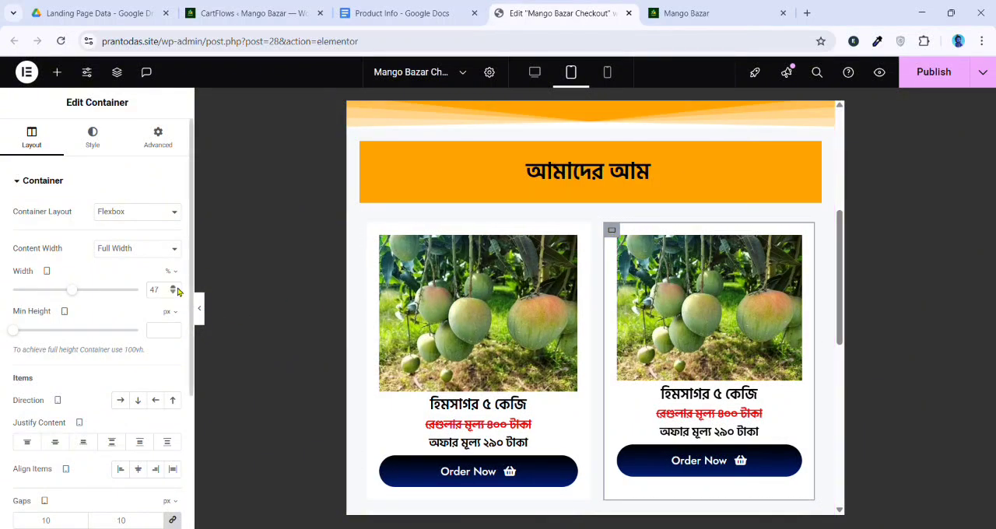
left_click(177, 289)
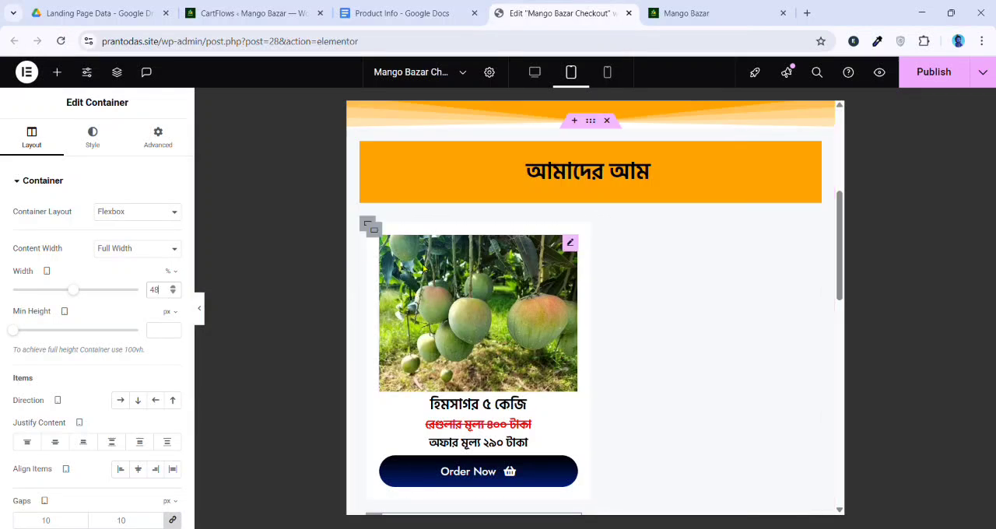
scroll(433, 410, "down", 2)
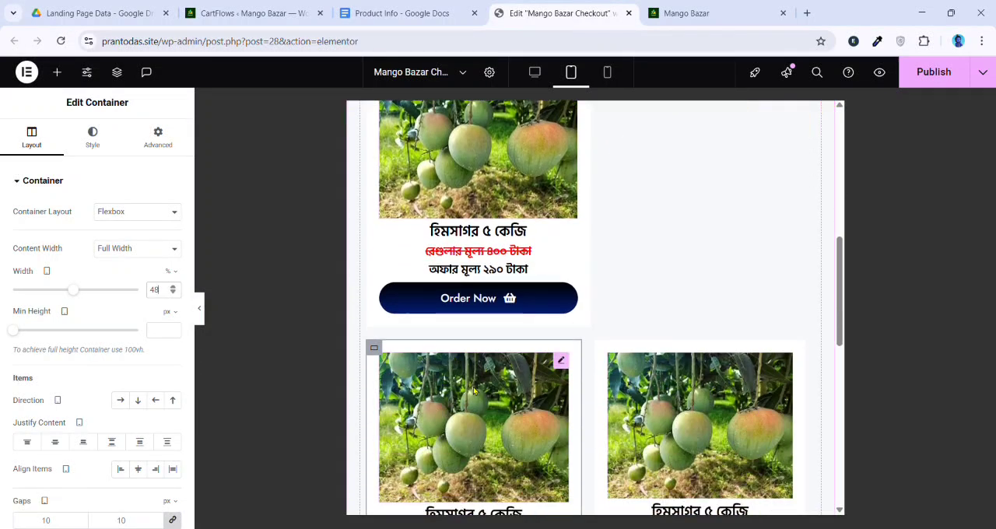
Examine the product card layout in tablet view and review the parent container's gap and wrap settings
scroll(474, 391, "up", 1)
scroll(487, 370, "down", 1)
scroll(504, 402, "up", 2)
scroll(583, 347, "down", 2)
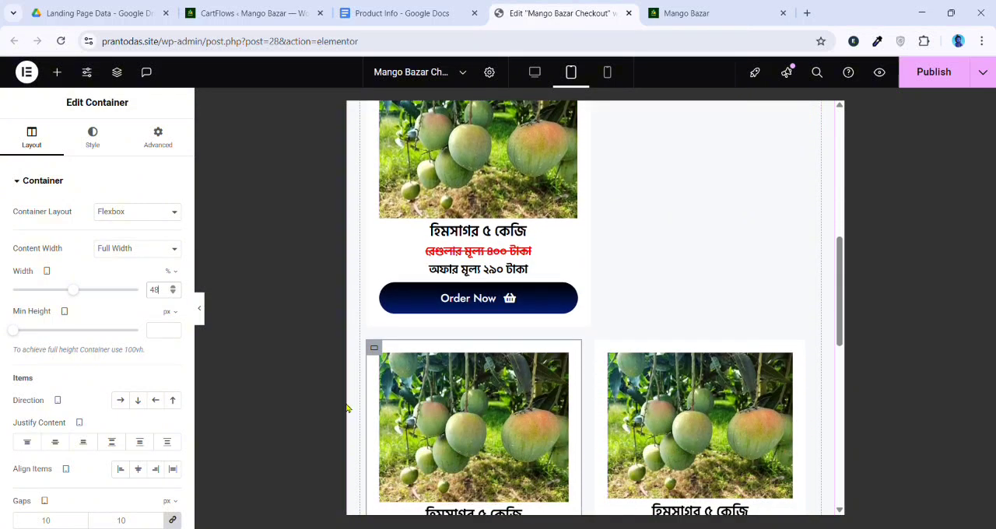
scroll(500, 263, "up", 1)
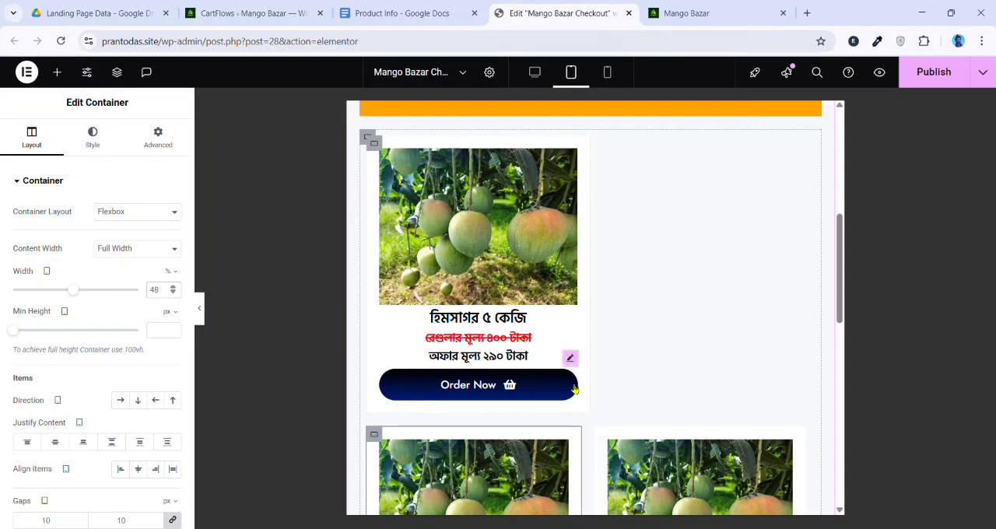
left_click(369, 137)
scroll(27, 211, "down", 2)
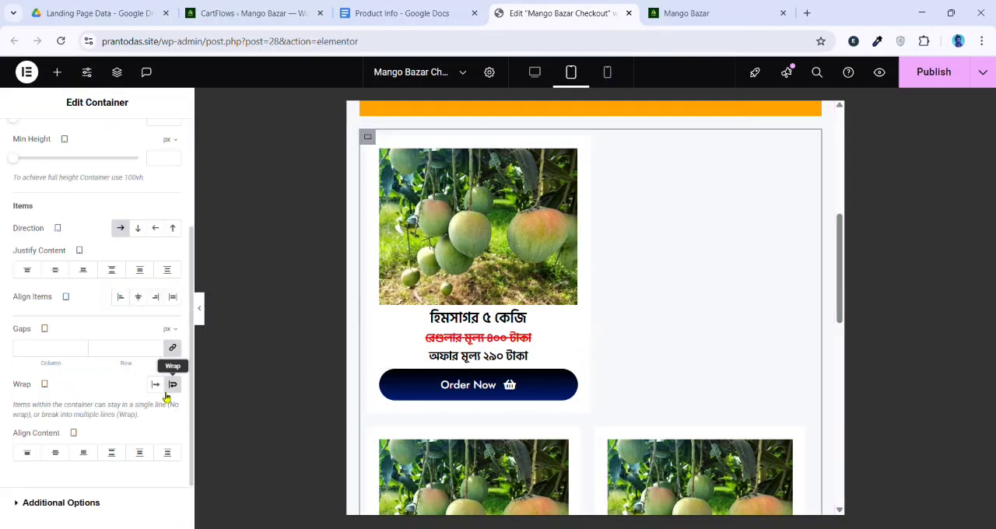
scroll(474, 423, "down", 1)
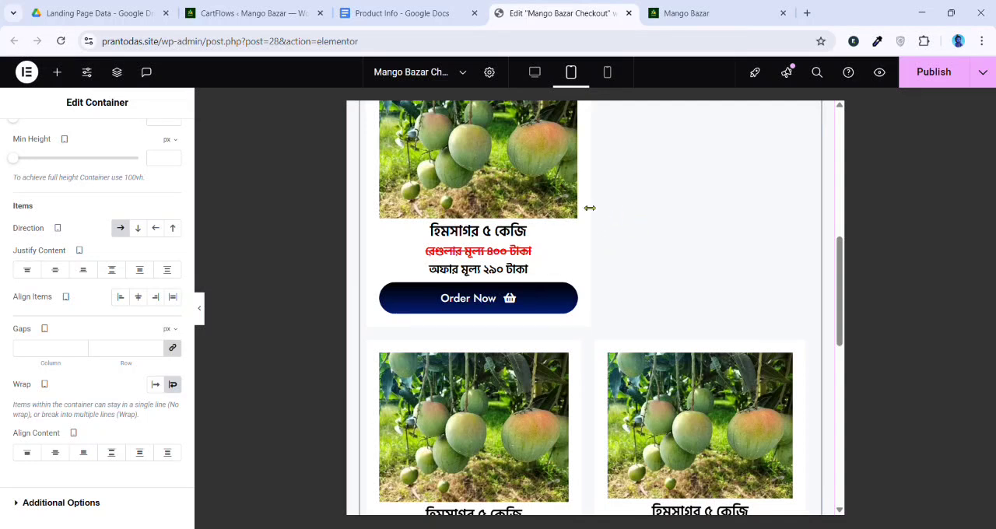
Reduce the second product card's tablet width to 47%
left_click(385, 353)
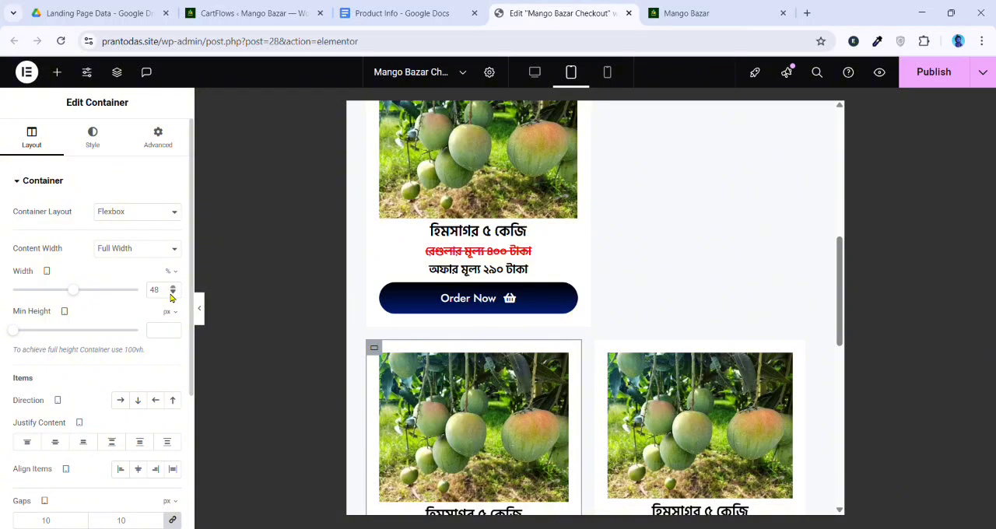
left_click(173, 292)
scroll(368, 204, "up", 3)
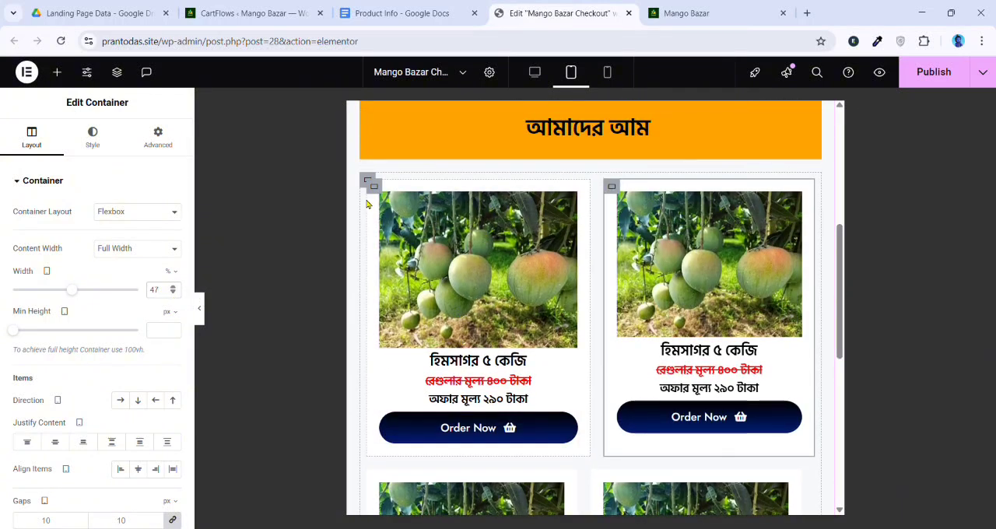
Compare the first two cards' widths, set the first product card's tablet width to 47%, and check the card grid
left_click(375, 188)
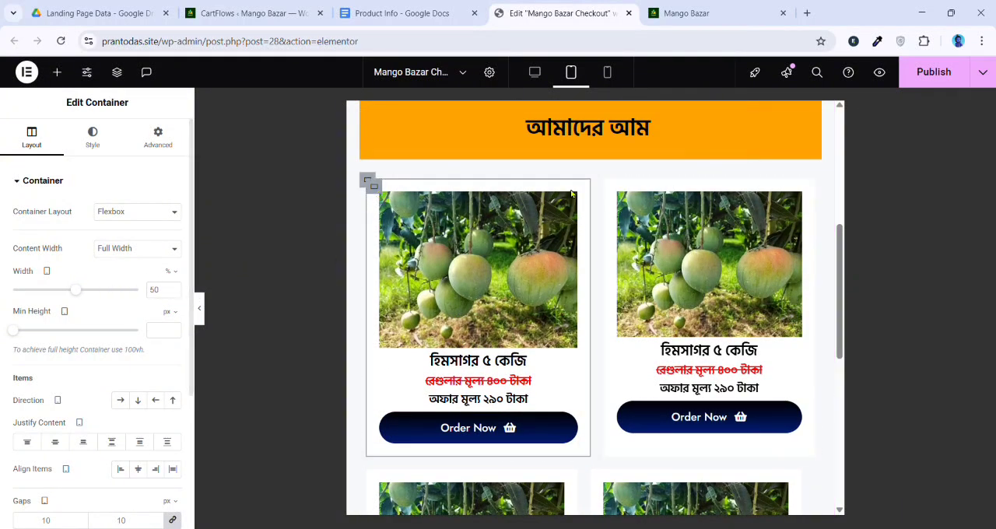
left_click(612, 187)
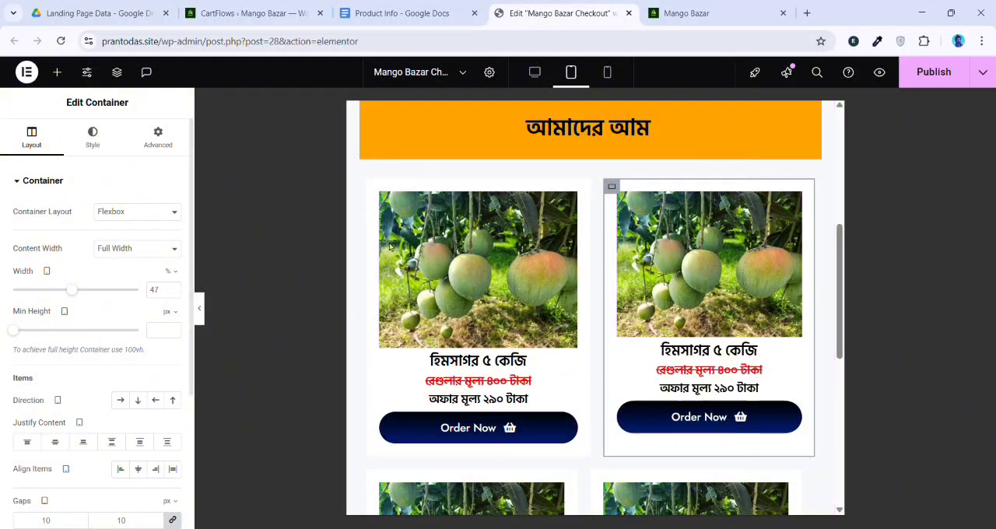
left_click(374, 187)
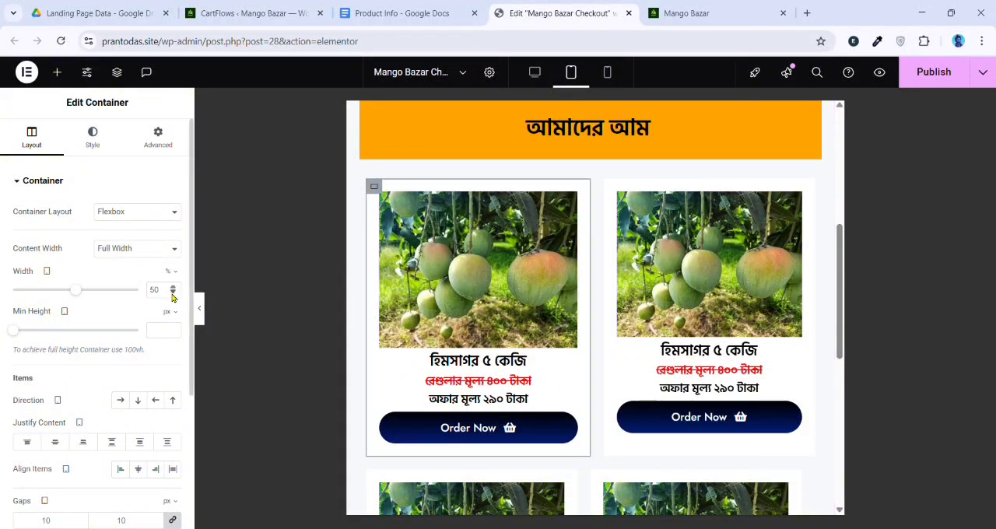
left_click(173, 292)
left_click(173, 293)
left_click(173, 293)
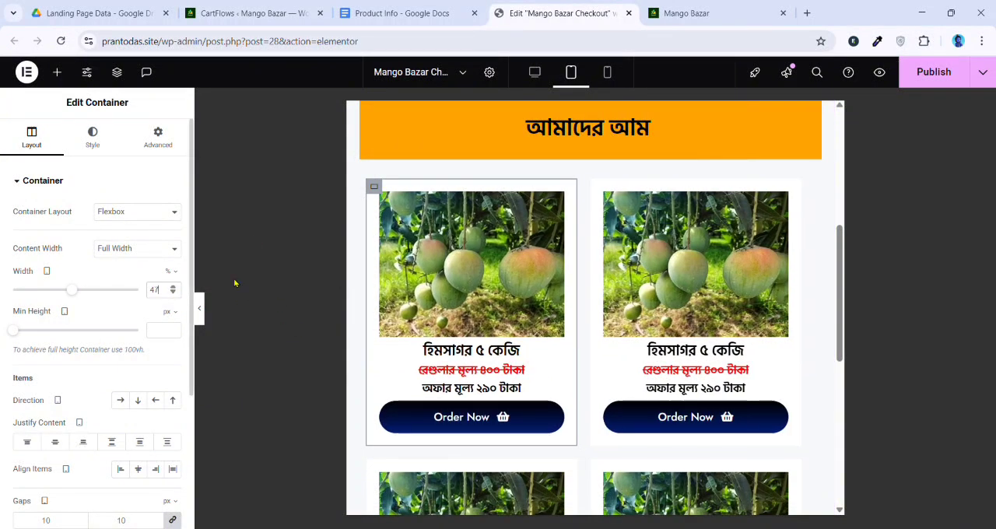
right_click(605, 190)
left_click(625, 262)
scroll(487, 352, "down", 3)
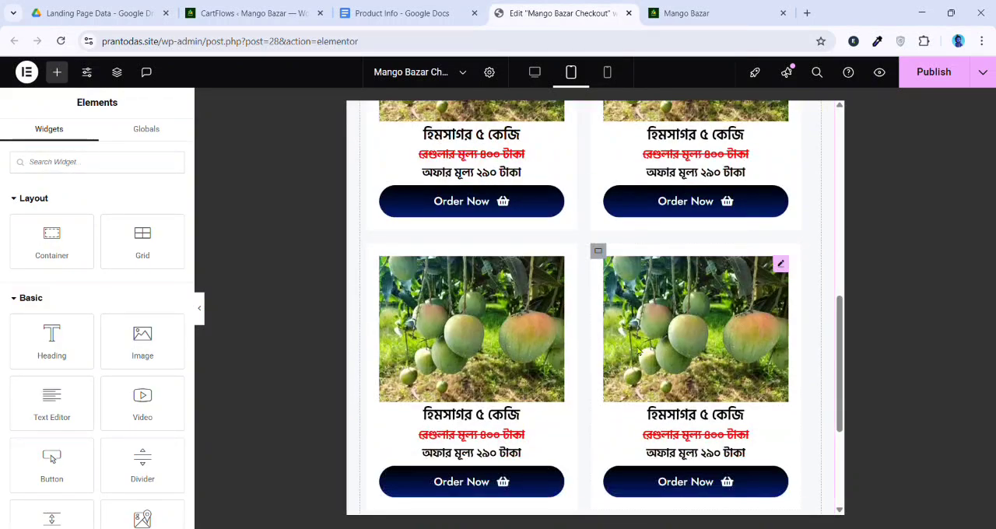
scroll(527, 396, "down", 2)
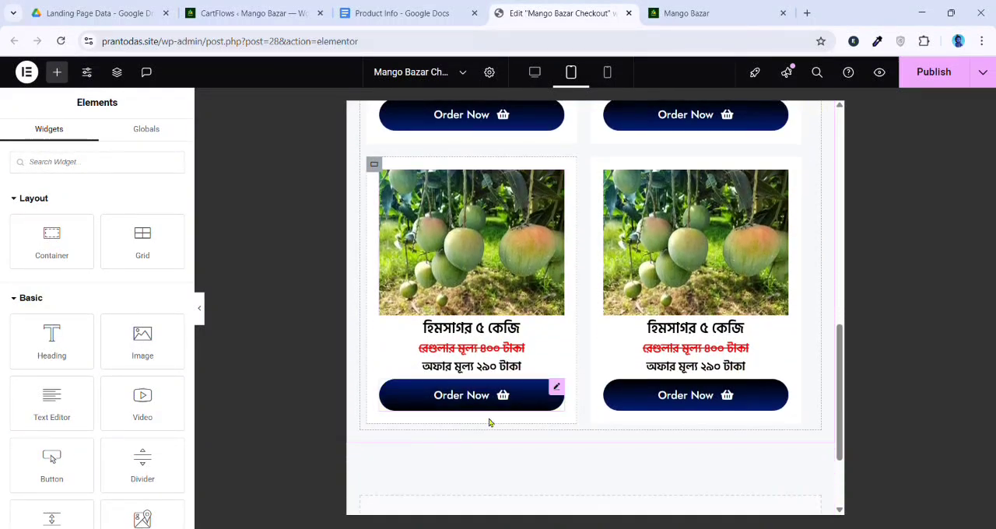
scroll(489, 423, "up", 2)
scroll(568, 245, "down", 2)
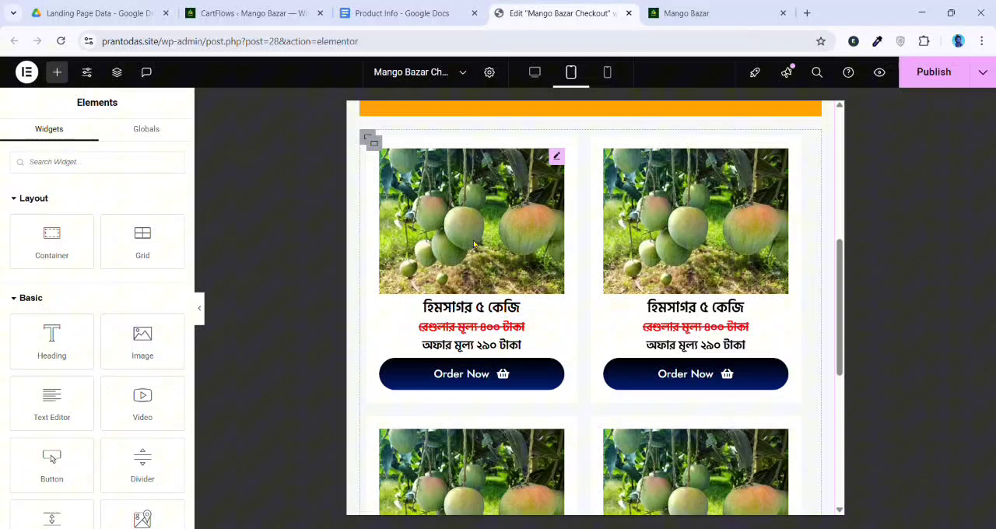
Clear the Wrap setting of the product cards' parent container in tablet view and inspect the first two cards' layout settings
left_click(368, 137)
scroll(62, 236, "down", 2)
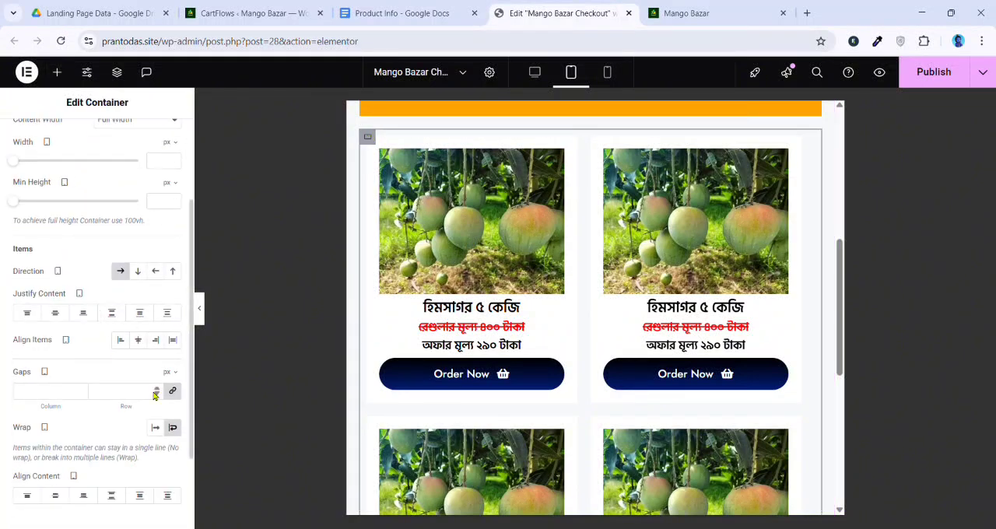
left_click(174, 429)
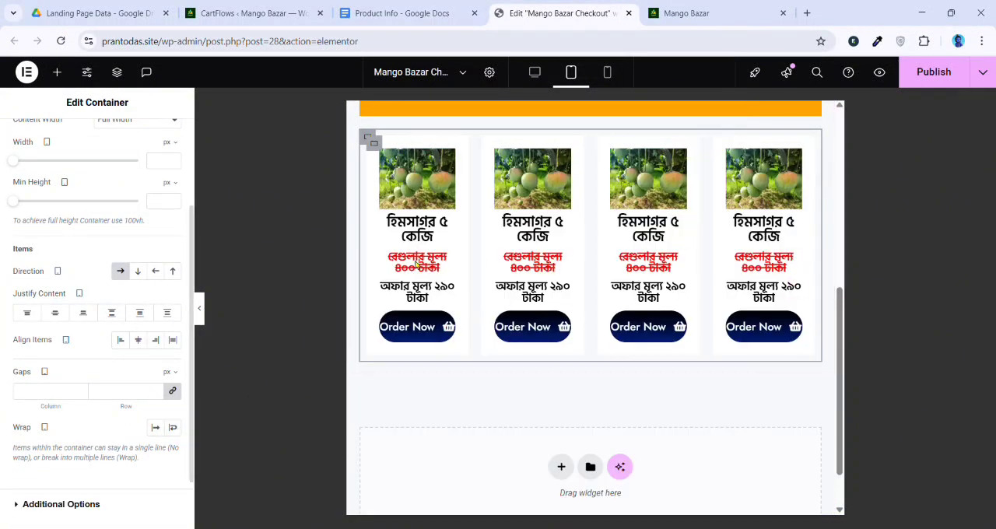
left_click(373, 143)
left_click(491, 143)
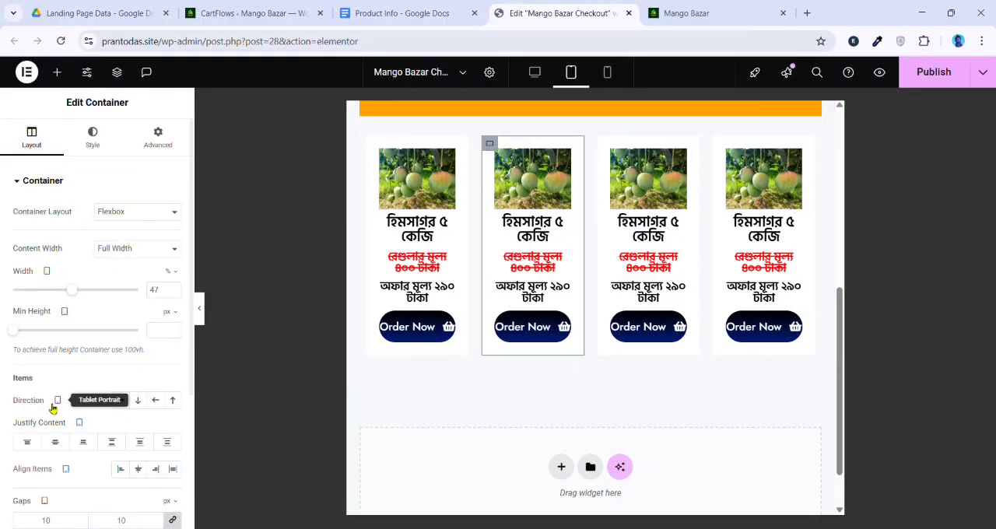
scroll(116, 393, "down", 1)
scroll(700, 204, "up", 1)
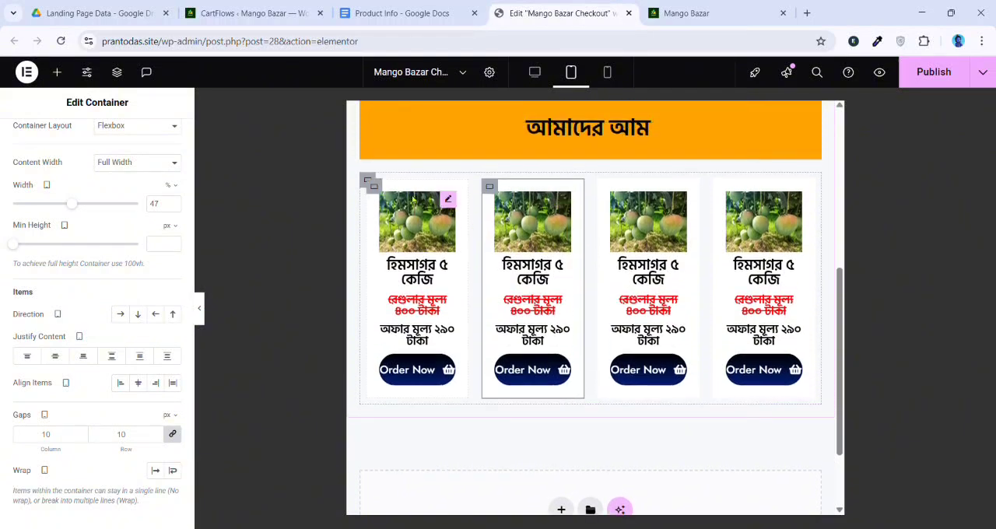
Set the product cards' parent container back to Wrap in tablet view
left_click(368, 181)
scroll(144, 367, "down", 2)
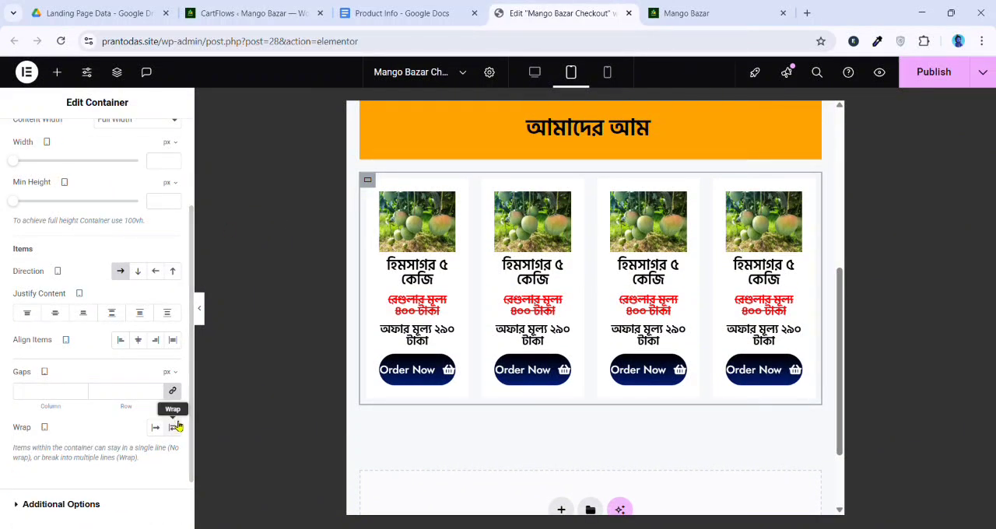
left_click(175, 428)
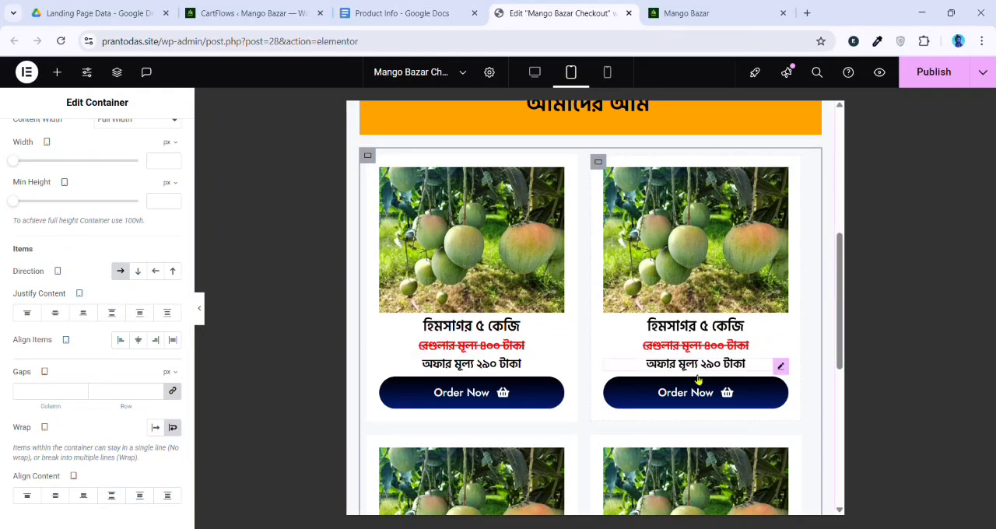
Check the product cards in desktop view with the editing panel hidden, and inspect their containers' layout settings
scroll(692, 373, "up", 3)
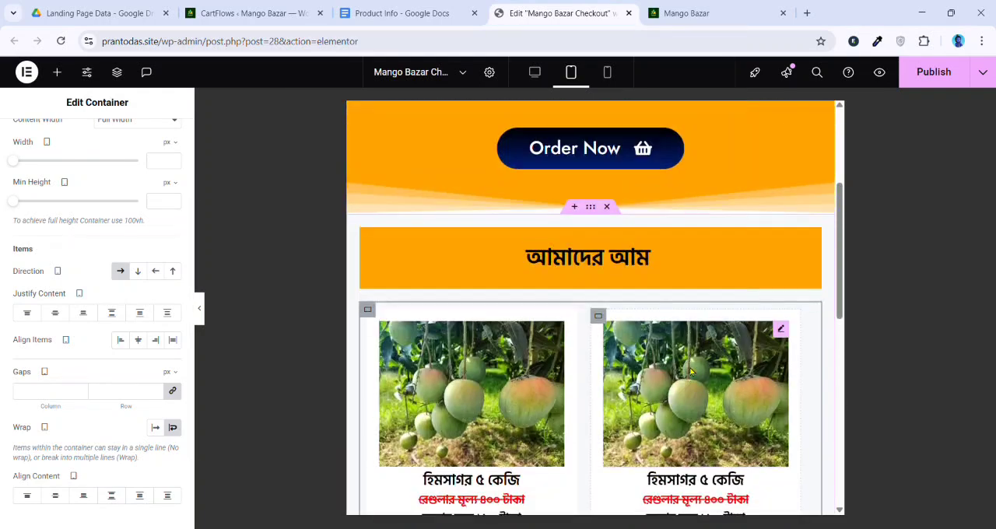
left_click(534, 71)
scroll(492, 241, "down", 2)
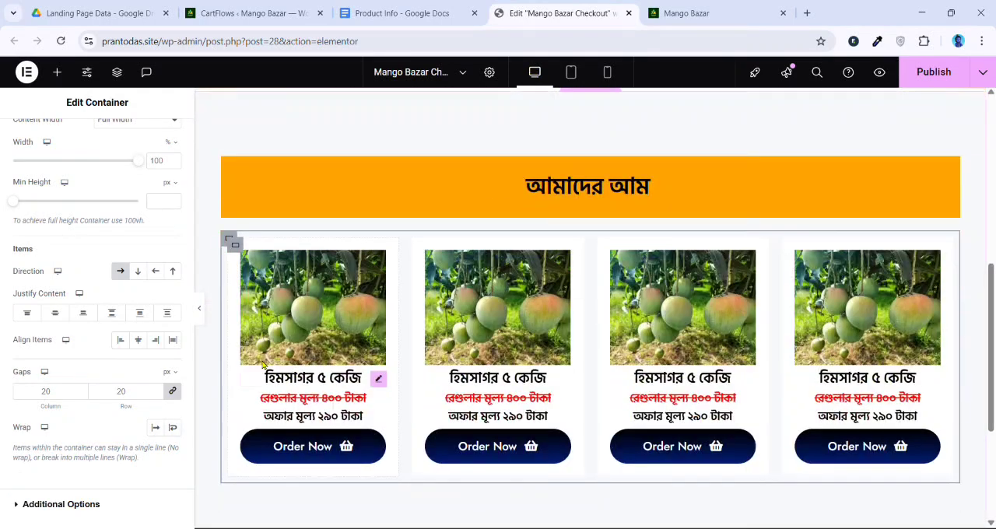
left_click(200, 309)
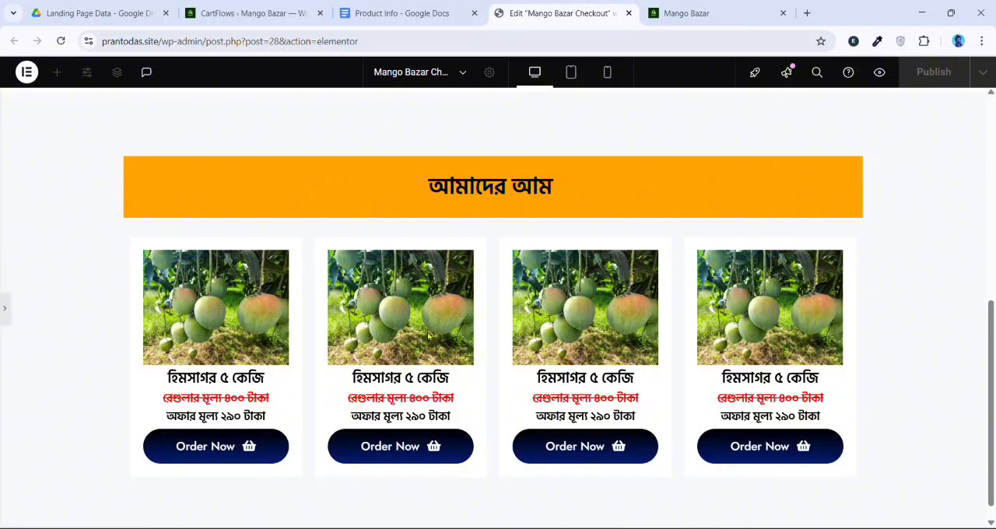
scroll(427, 335, "down", 1)
left_click(8, 323)
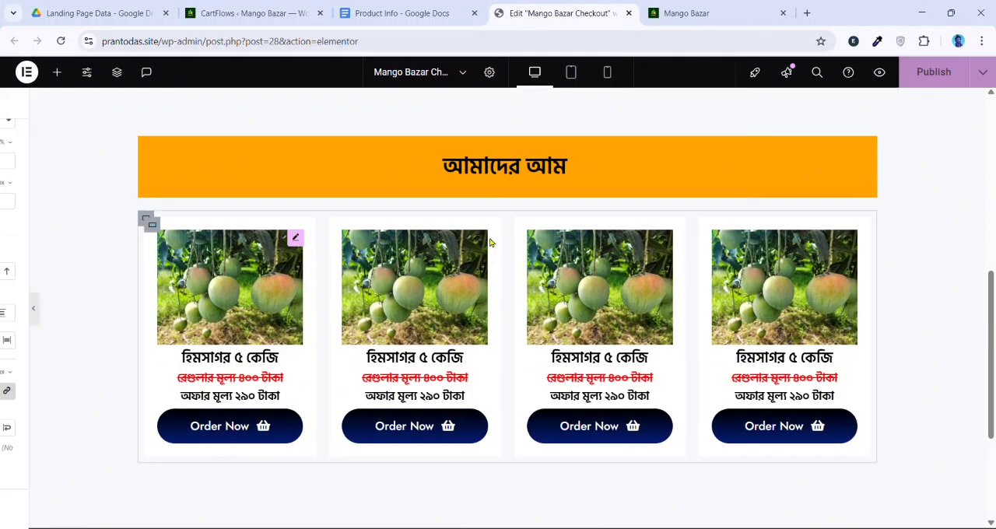
scroll(966, 152, "up", 2)
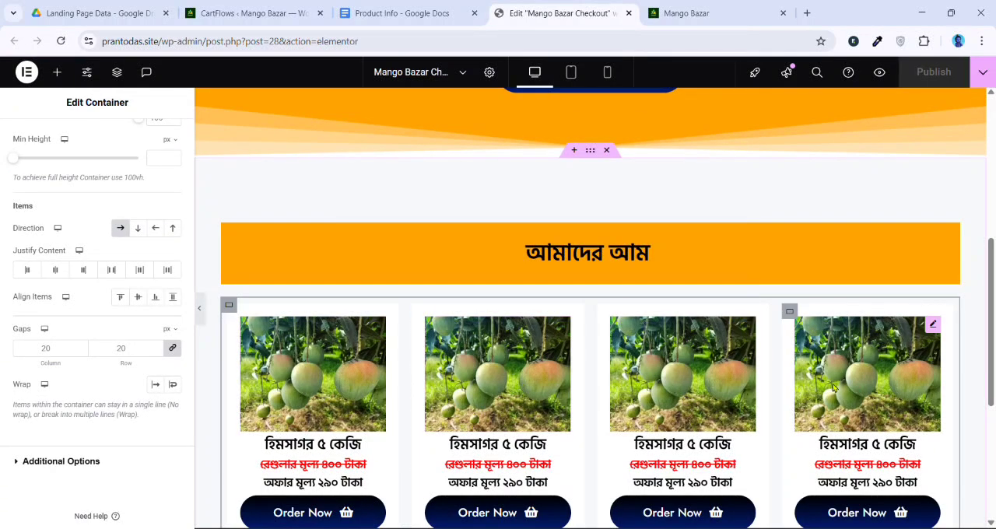
scroll(853, 384, "down", 2)
left_click(200, 308)
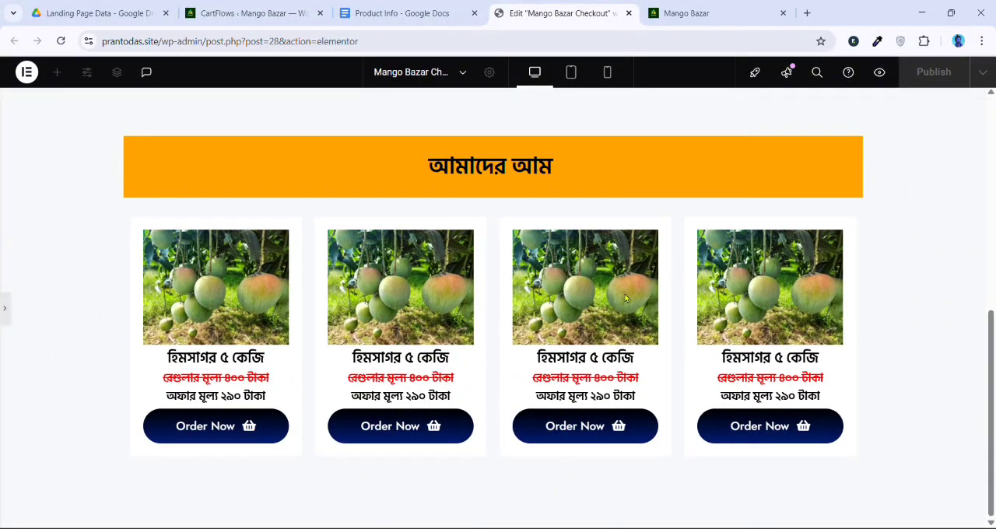
left_click(5, 313)
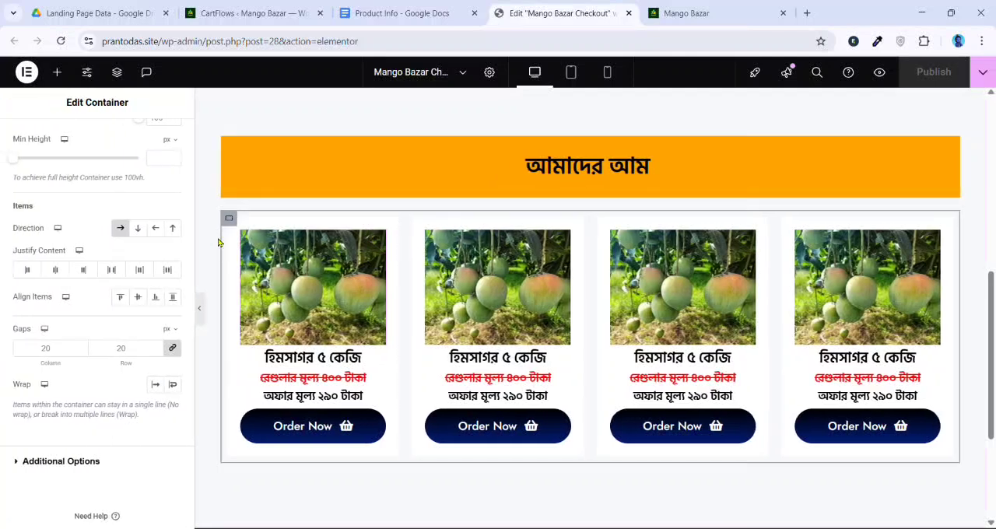
left_click(233, 221)
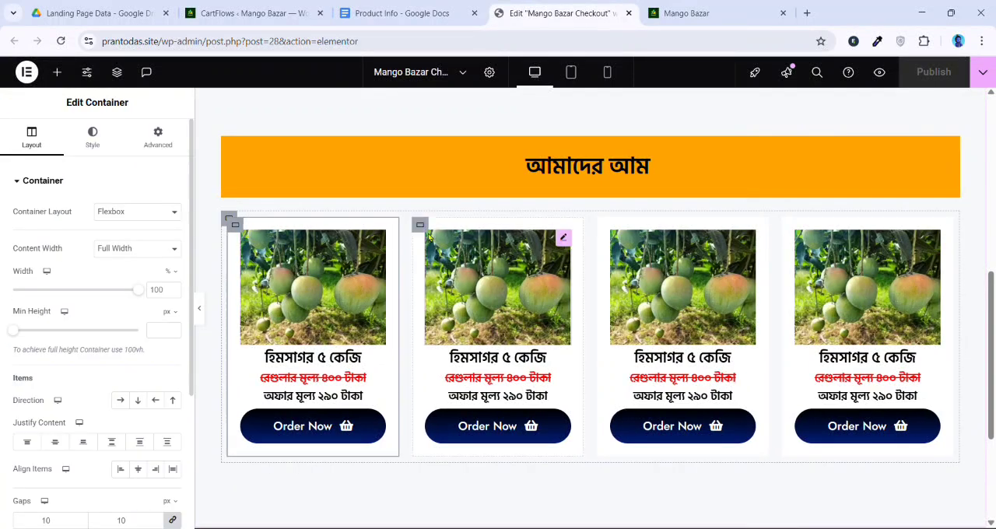
left_click(233, 220)
Add a new single-column Flexbox container below the product cards section
scroll(487, 278, "down", 3)
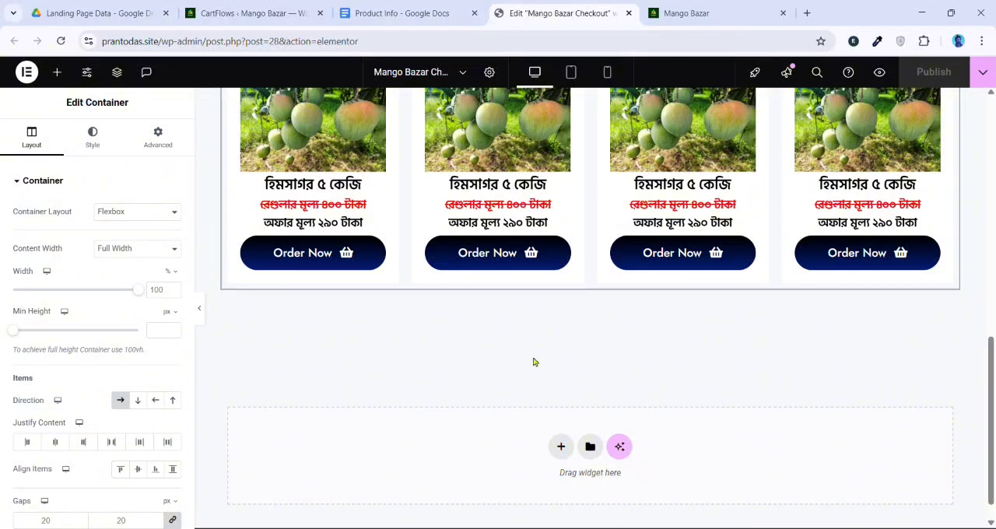
left_click(559, 446)
left_click(550, 484)
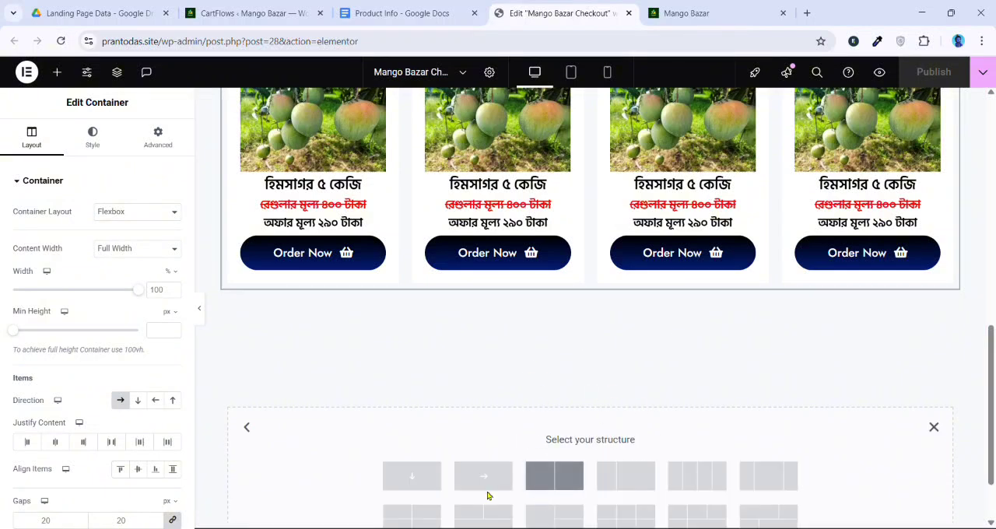
left_click(412, 477)
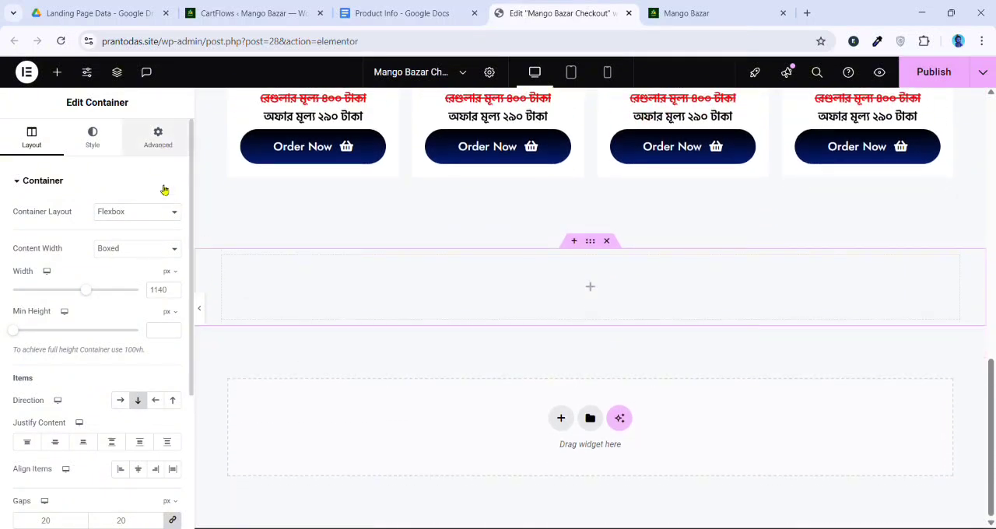
Set the new container's top and bottom padding to 100 px
left_click(158, 137)
left_click(32, 282)
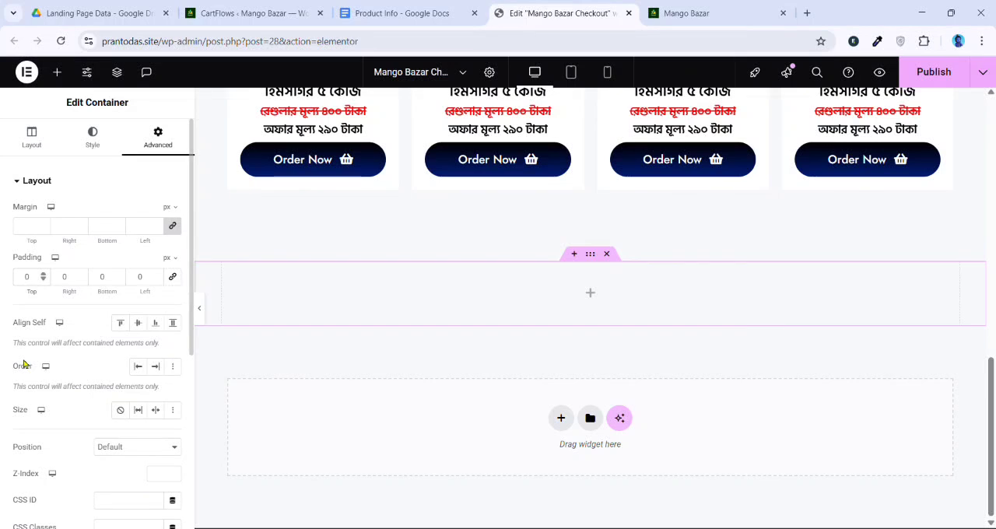
type("100")
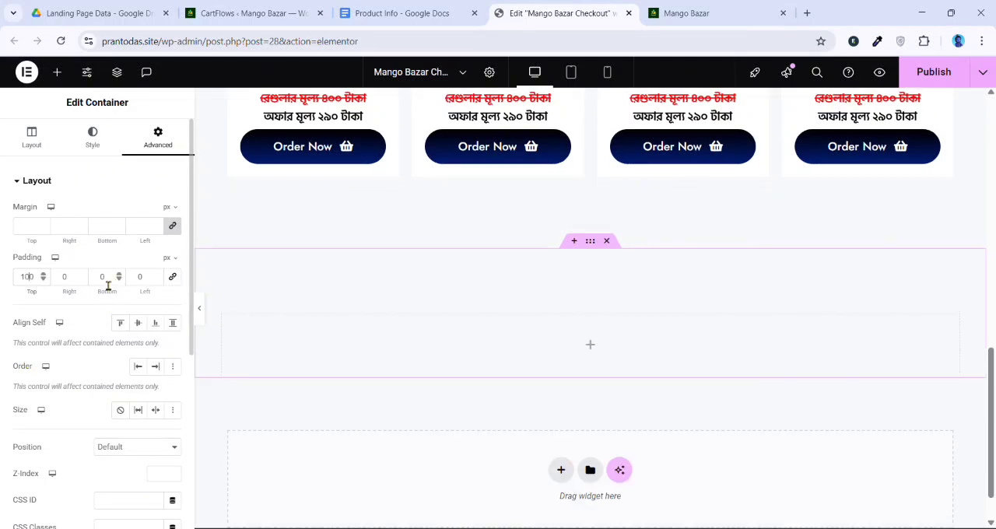
type("100")
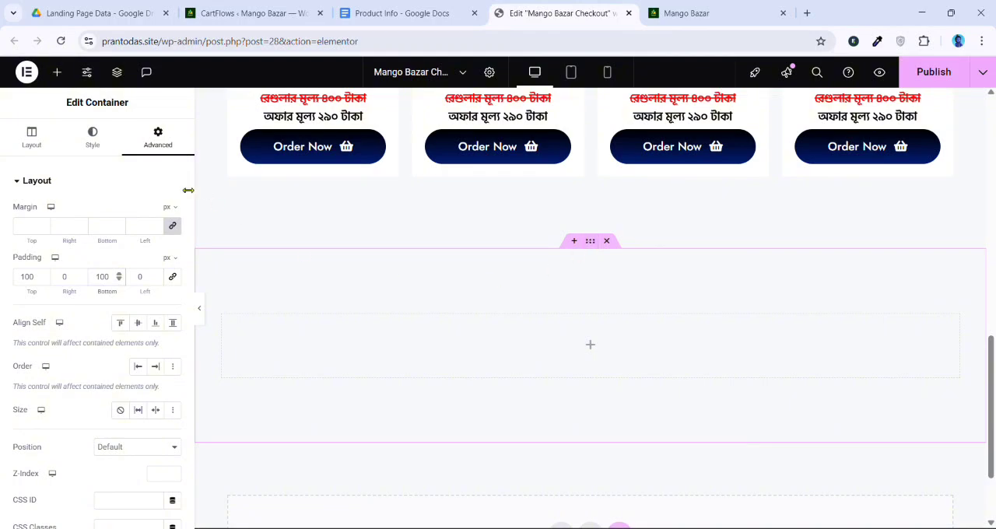
Give the new container a classic background in white and compare it with the product section above
left_click(99, 153)
left_click(121, 240)
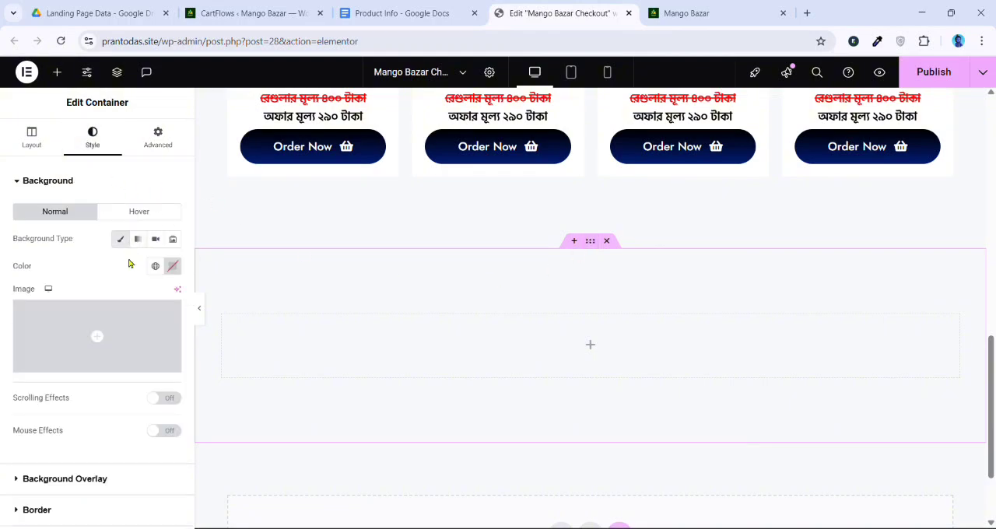
left_click(172, 266)
left_click(69, 265)
scroll(553, 340, "up", 4)
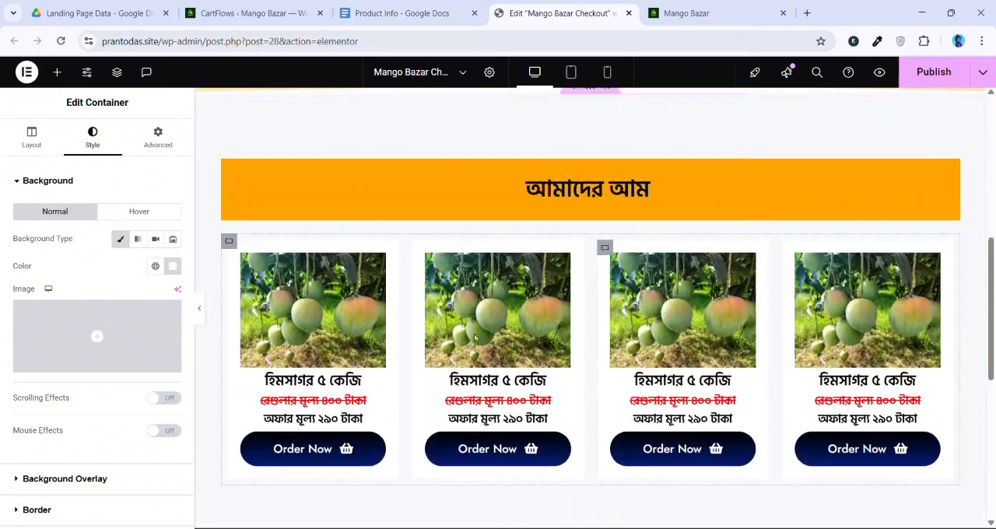
Copy the "আমাদের আম" heading from the product section and paste it into the new white container
scroll(498, 273, "up", 2)
scroll(530, 389, "down", 5)
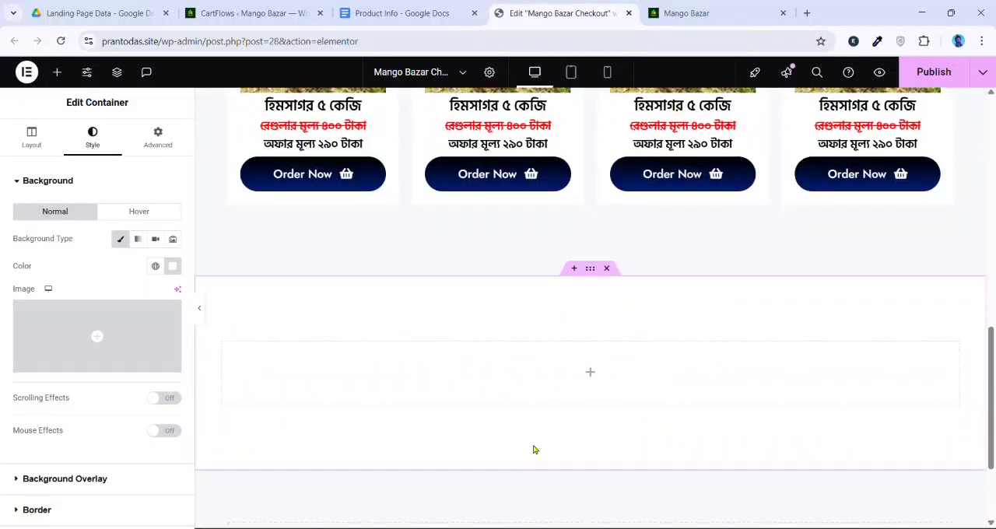
scroll(560, 358, "down", 1)
scroll(583, 327, "up", 6)
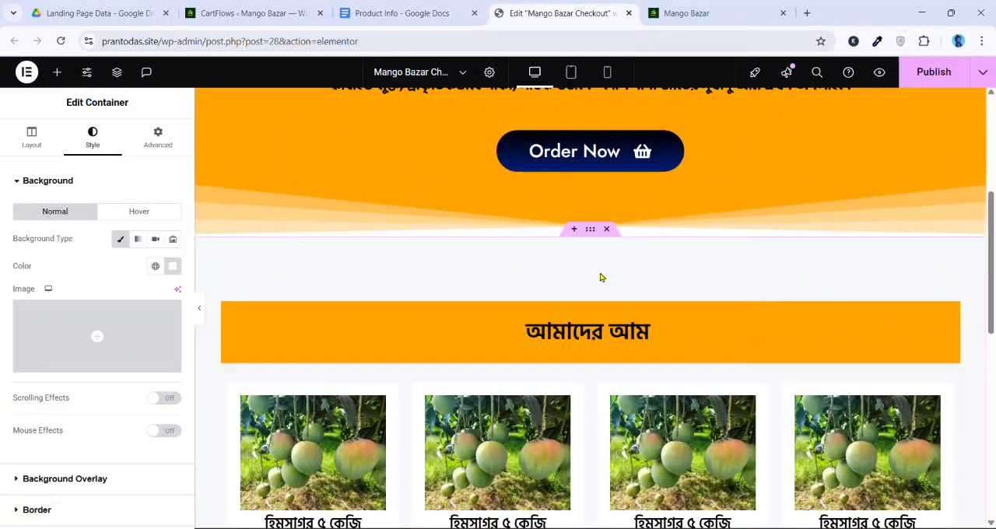
right_click(562, 341)
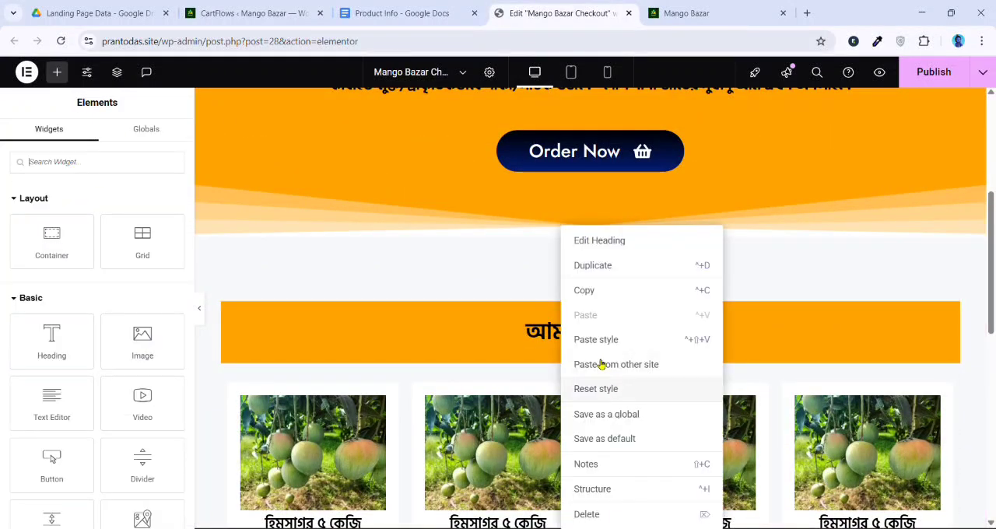
left_click(594, 291)
scroll(576, 311, "down", 6)
right_click(560, 322)
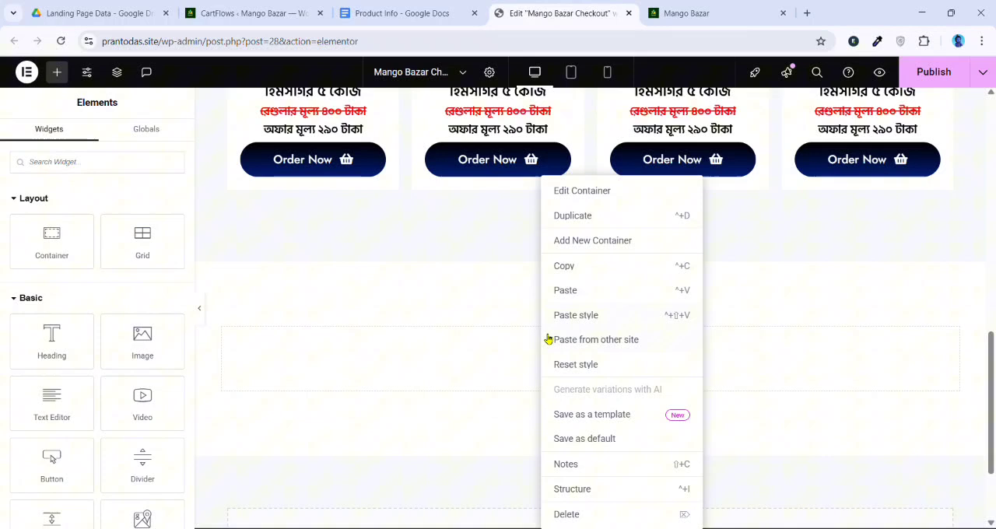
left_click(563, 292)
scroll(574, 293, "down", 3)
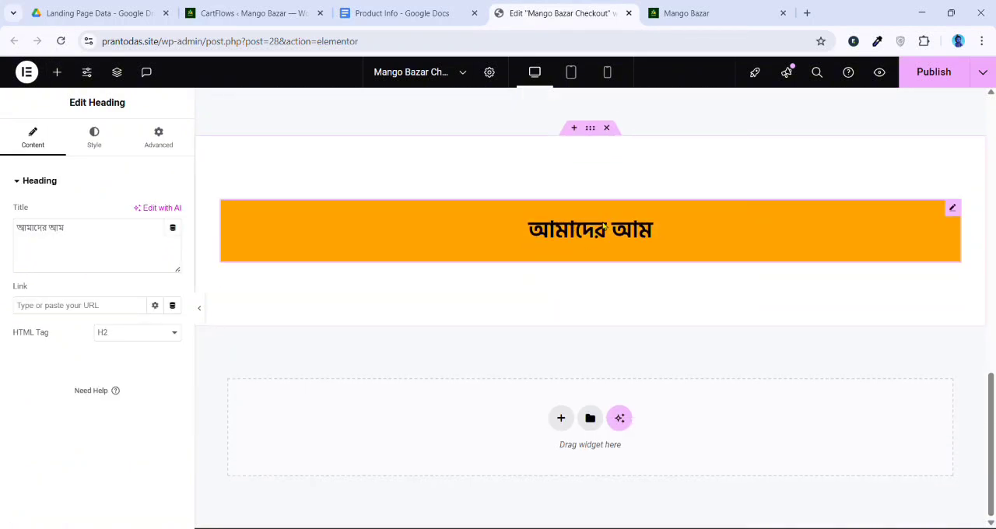
Change the pasted heading's title to "আমাদের থেকে কেন নেবেন"
left_click(605, 228)
left_click(154, 250)
key("ctrl+v")
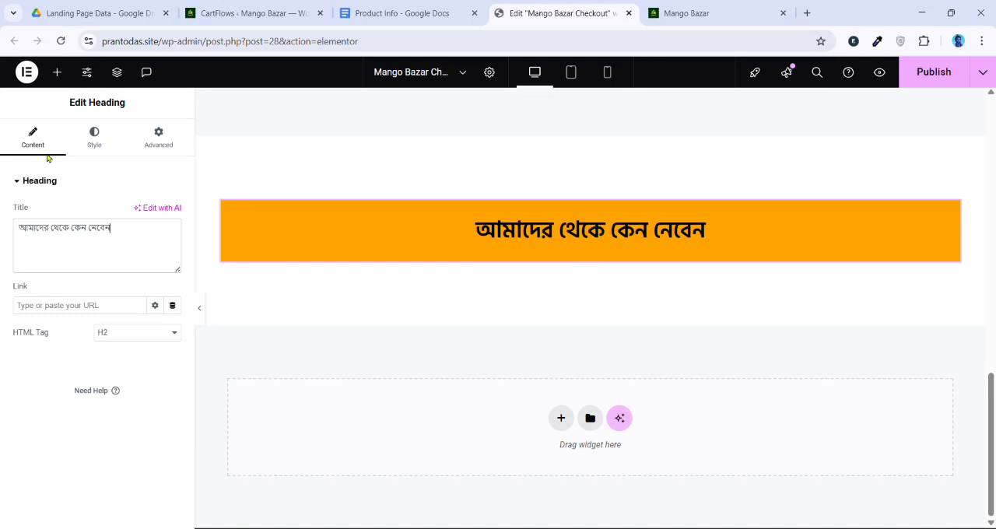
Add an Icon List widget below the new heading and delete its second and third items
left_click(57, 72)
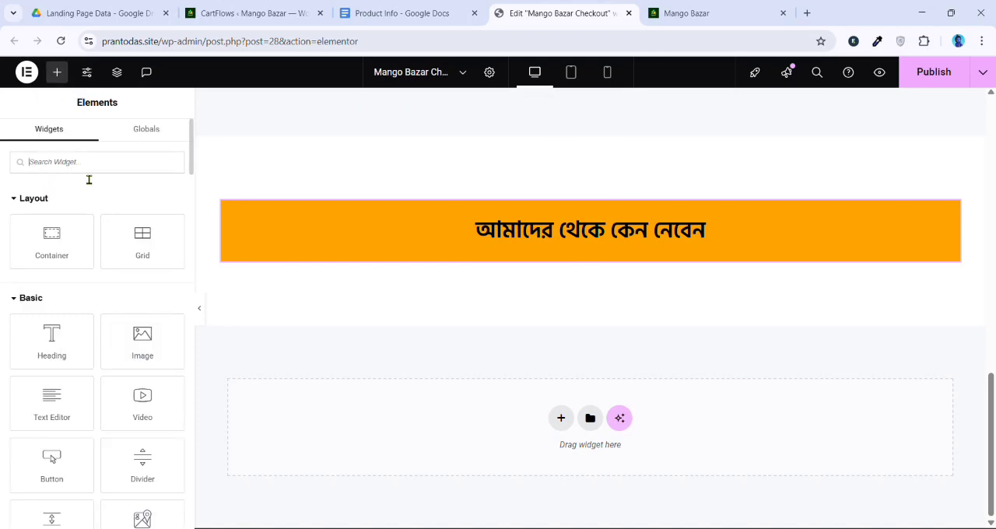
type("ico")
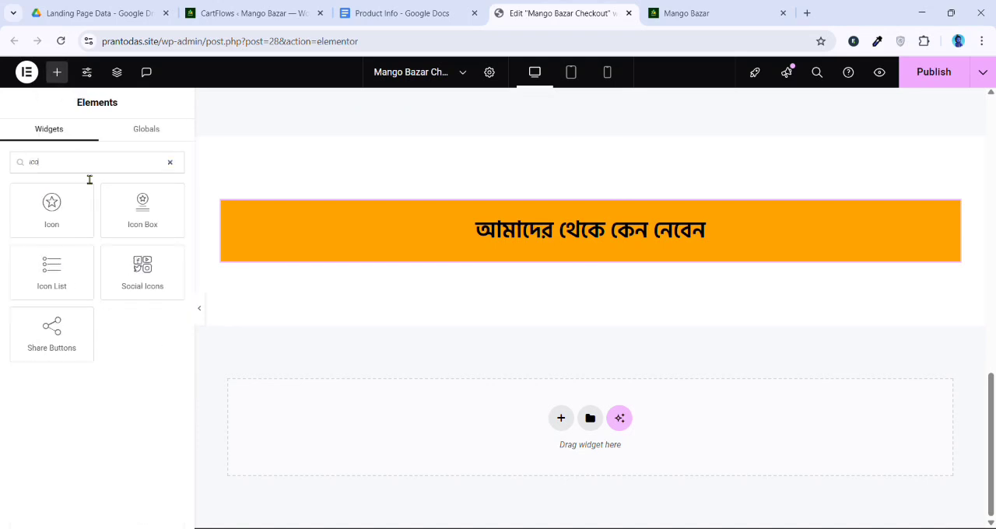
left_click_drag(62, 272, 416, 264)
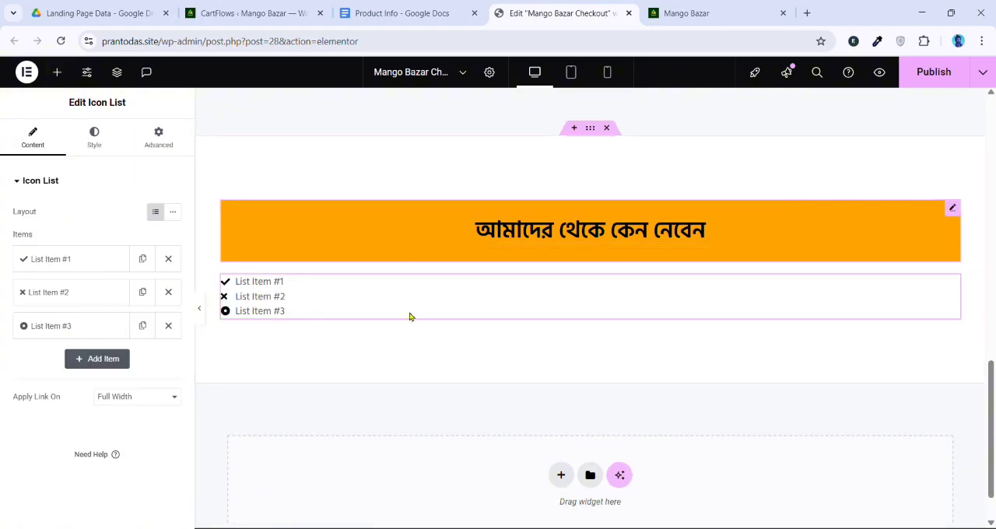
left_click(169, 292)
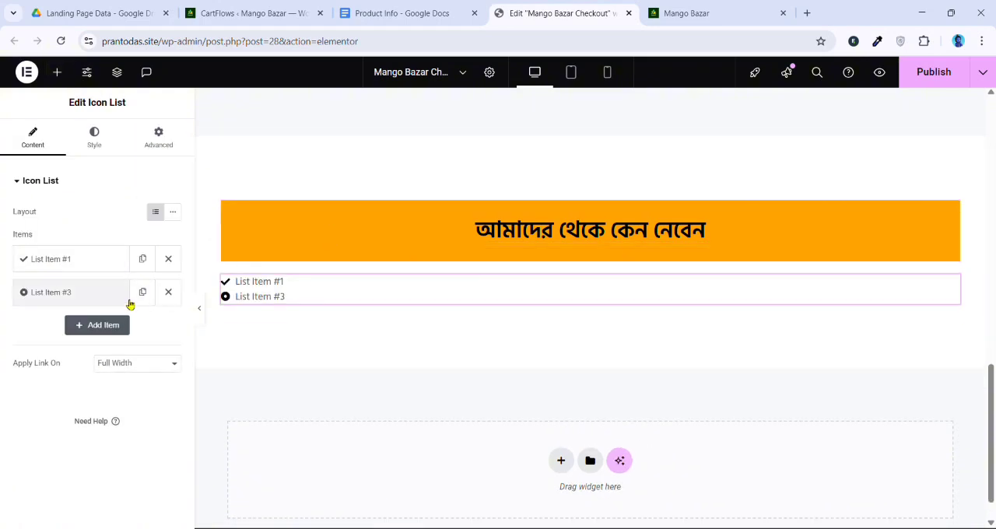
left_click(168, 293)
Open the icon library for the remaining list item, search it for "mango" and "fu", and browse all icons
left_click(100, 265)
left_click(99, 358)
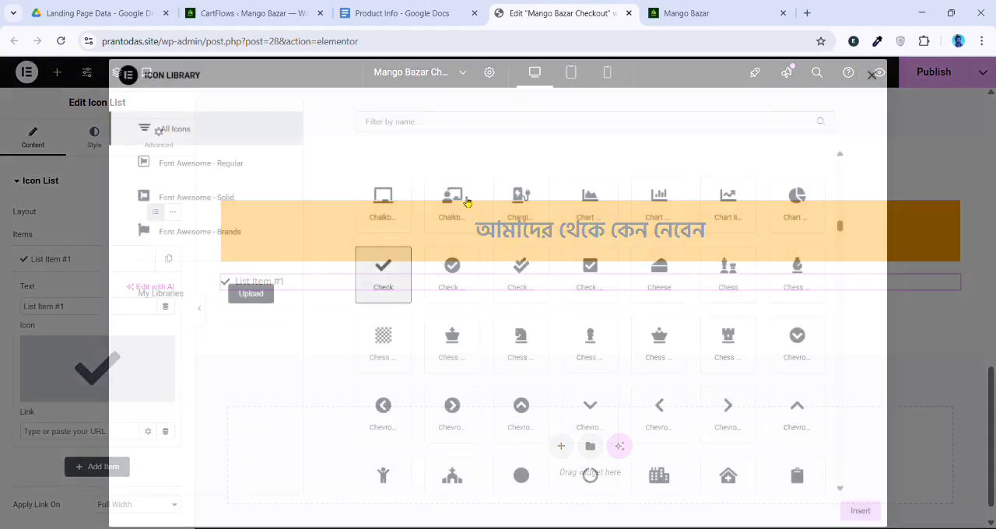
left_click(470, 129)
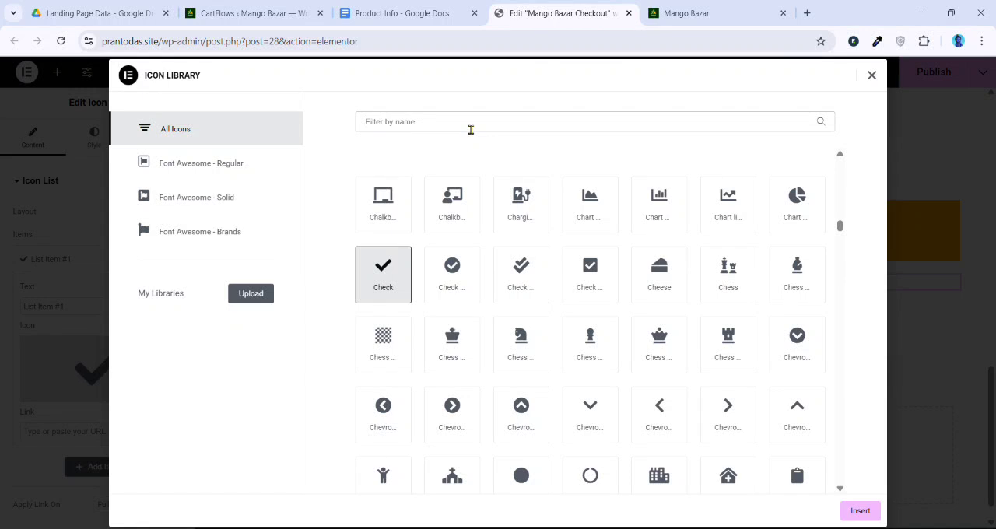
type("mango")
key("BackSpace")
key("BackSpace")
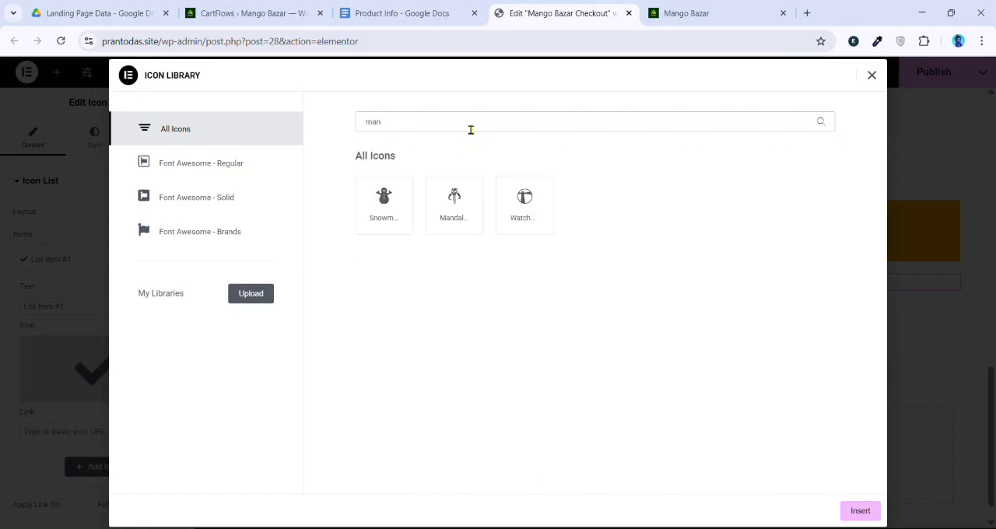
key("BackSpace")
key("BackSpace")
key("BackSpace")
type("fu")
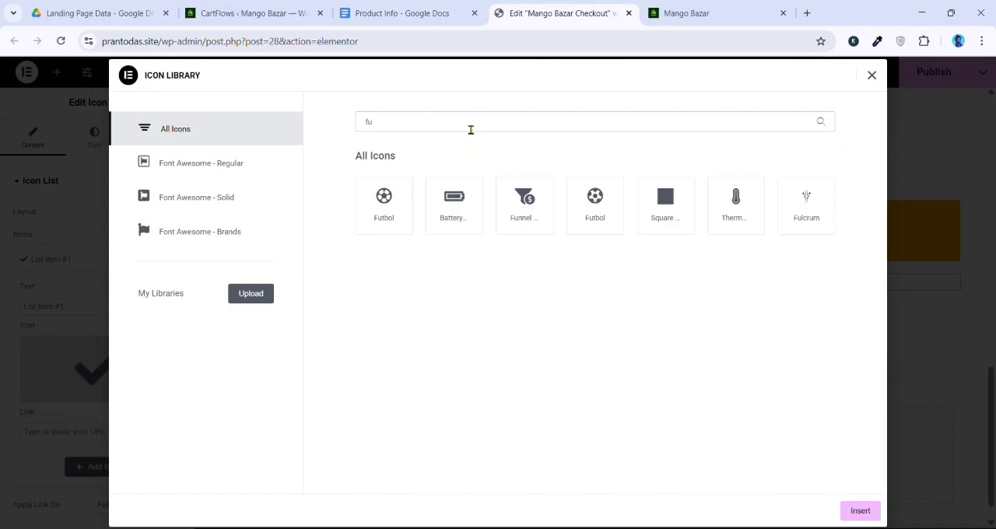
key("BackSpace")
key("BackSpace")
scroll(683, 316, "down", 20)
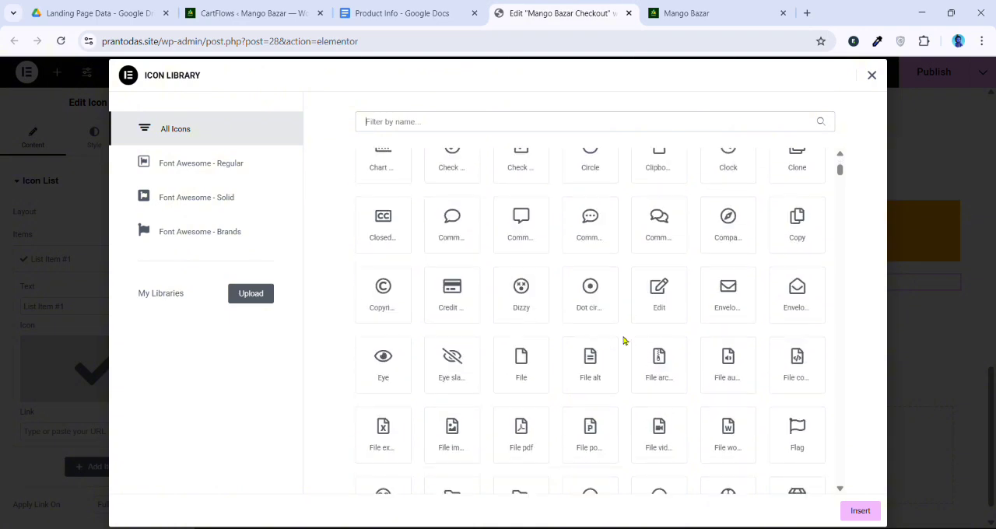
scroll(513, 309, "down", 2)
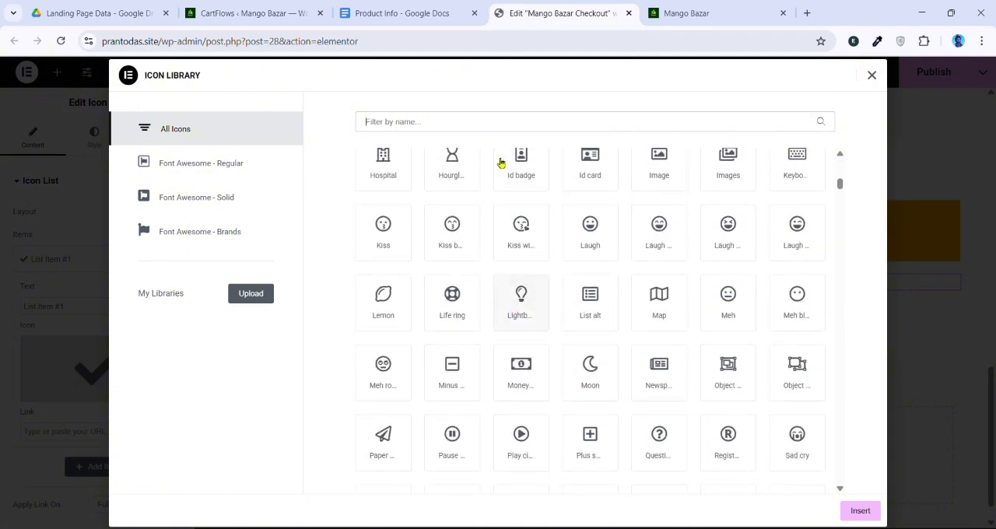
Find the "check" icons and insert the outlined check circle as the list item's icon
left_click(484, 121)
type("check")
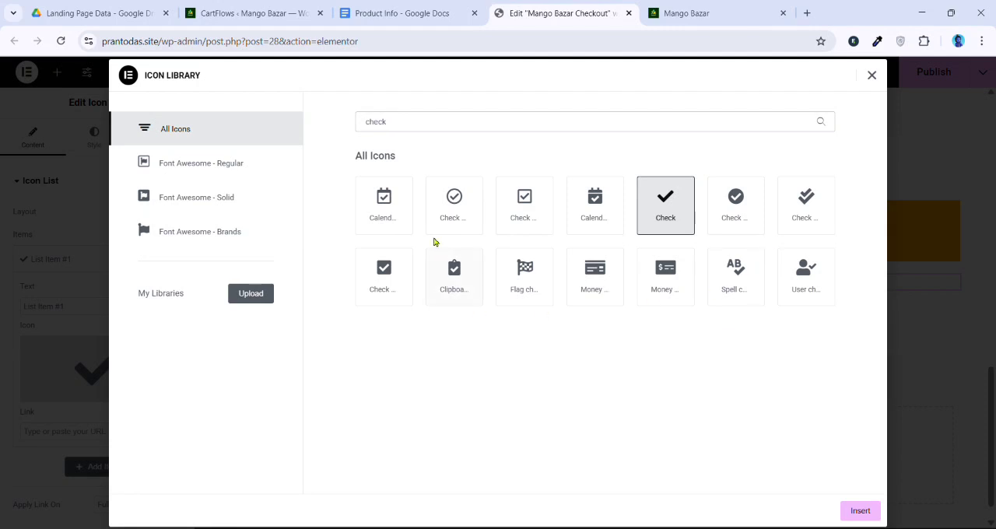
left_click(465, 203)
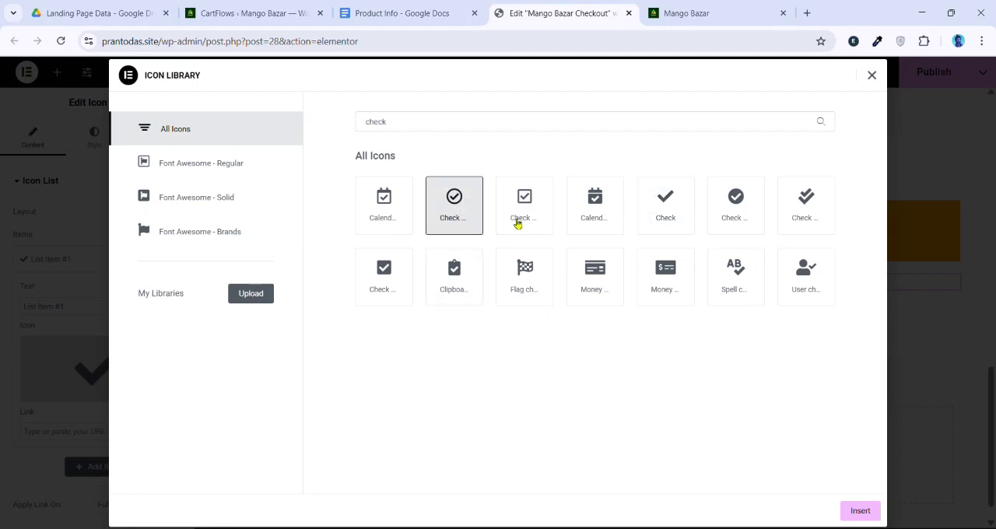
left_click(859, 511)
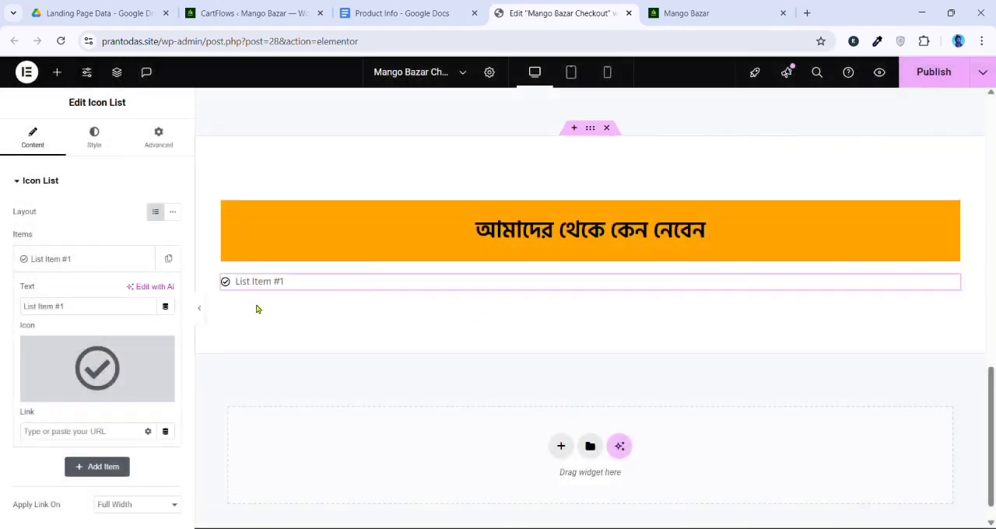
Set the list icon's size to 35 px and its color to the global Brand color
left_click(95, 148)
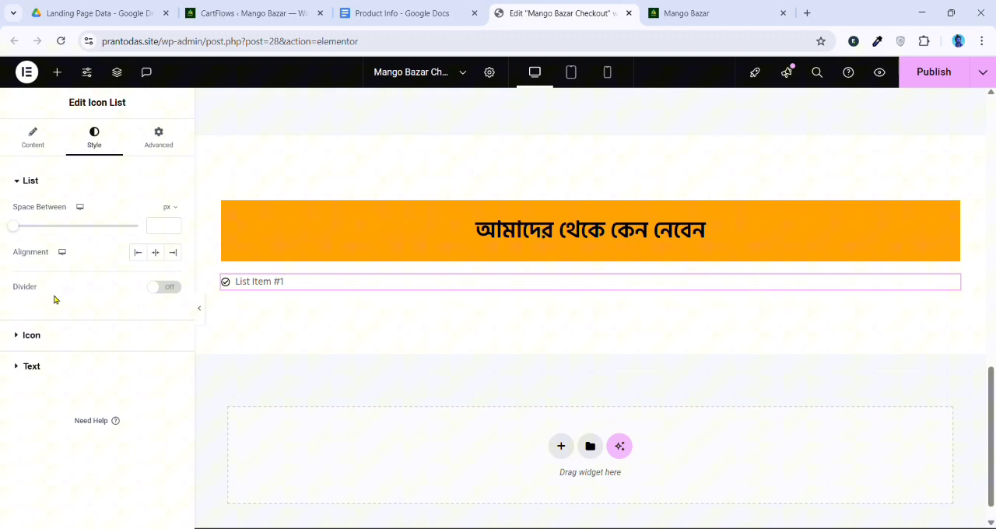
left_click(31, 336)
left_click_drag(31, 326, 49, 340)
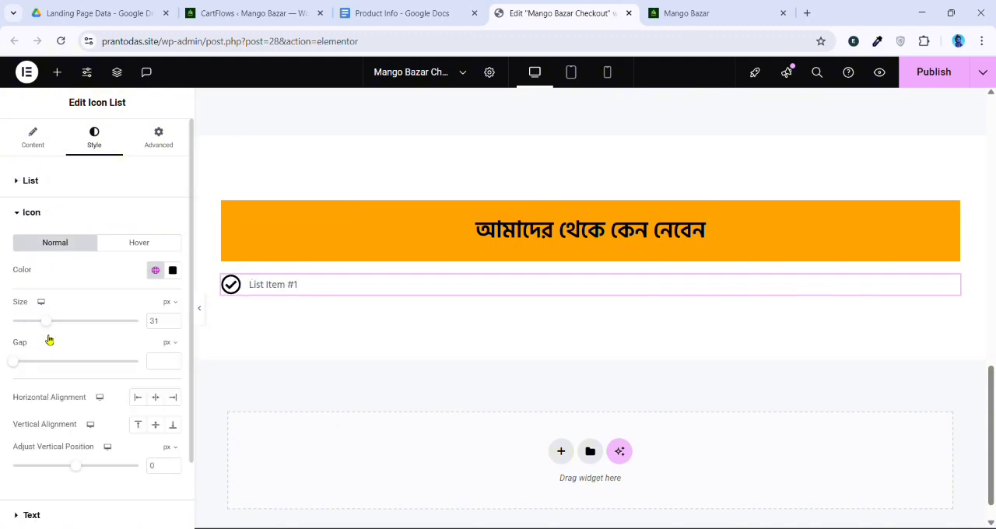
left_click(155, 270)
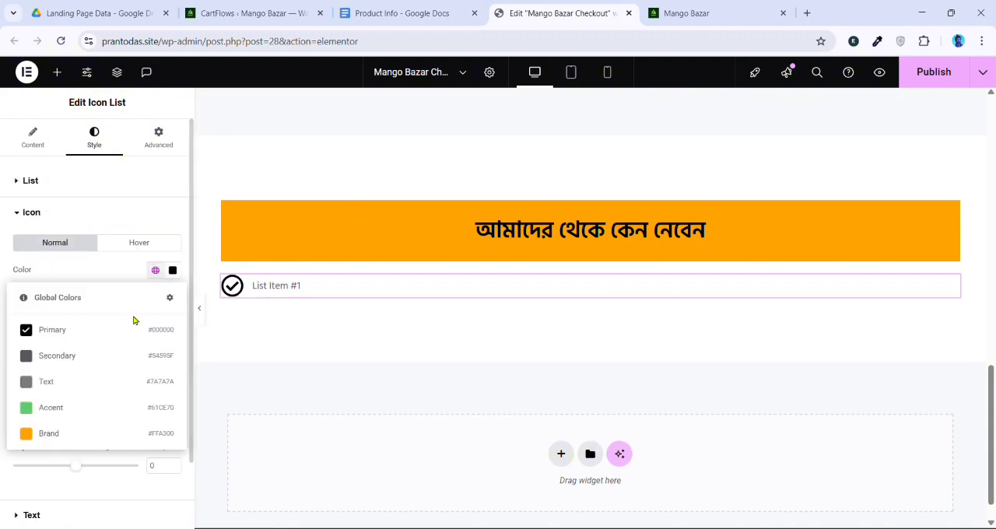
left_click(67, 435)
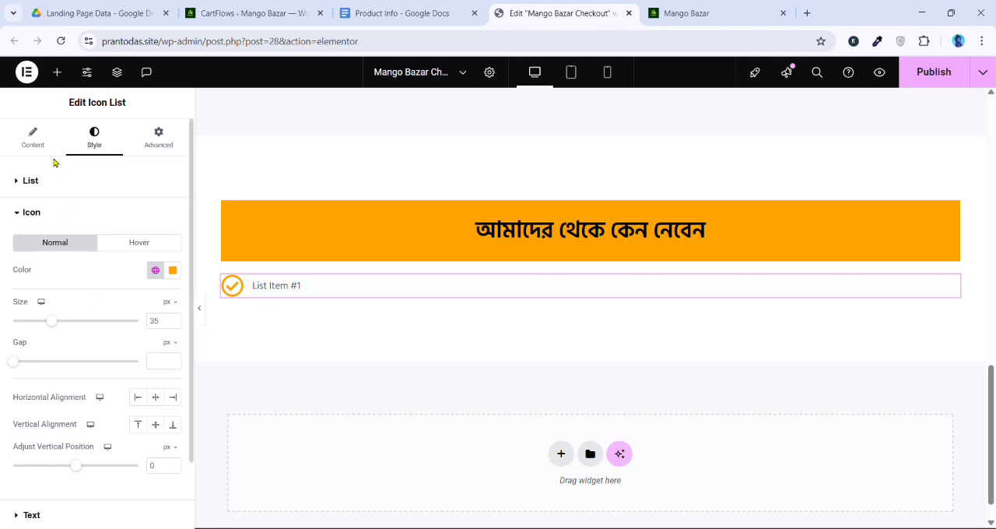
Style the list text at 22 px with 600 (Semi Bold) weight in black
left_click(47, 520)
left_click(172, 275)
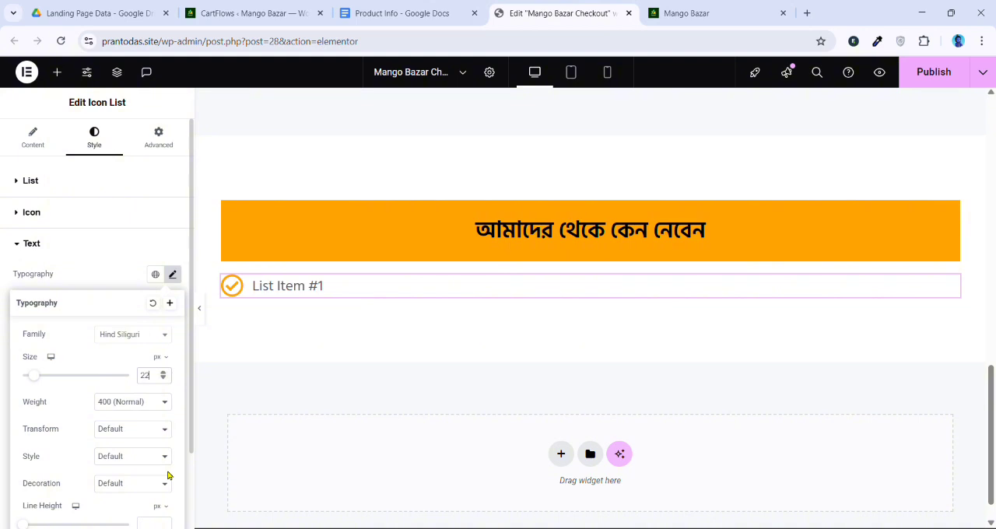
left_click(148, 288)
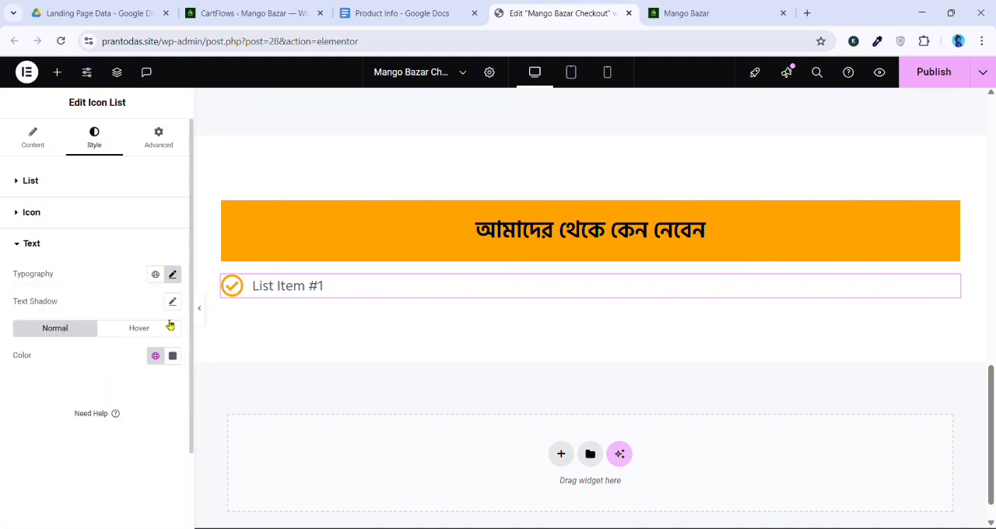
left_click(172, 356)
left_click(42, 394)
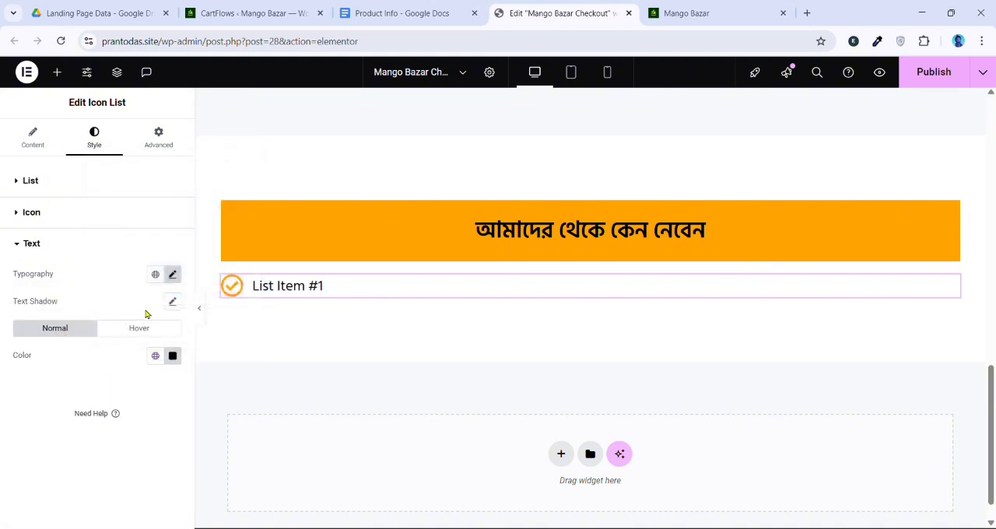
left_click(174, 277)
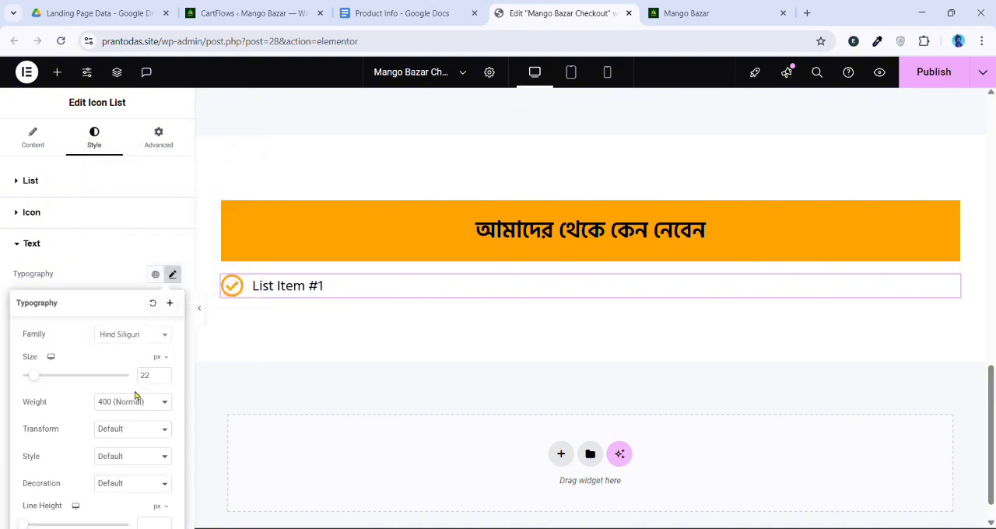
left_click(138, 303)
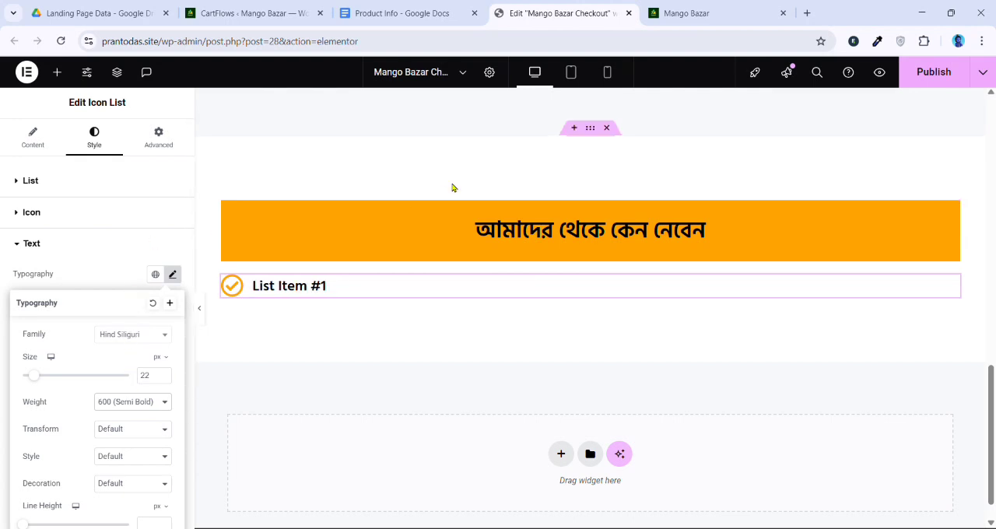
Copy the first bullet's text under section 3 of the Product Info Google Doc, without its check mark, and return to the Elementor editor
left_click(401, 12)
left_click(326, 310)
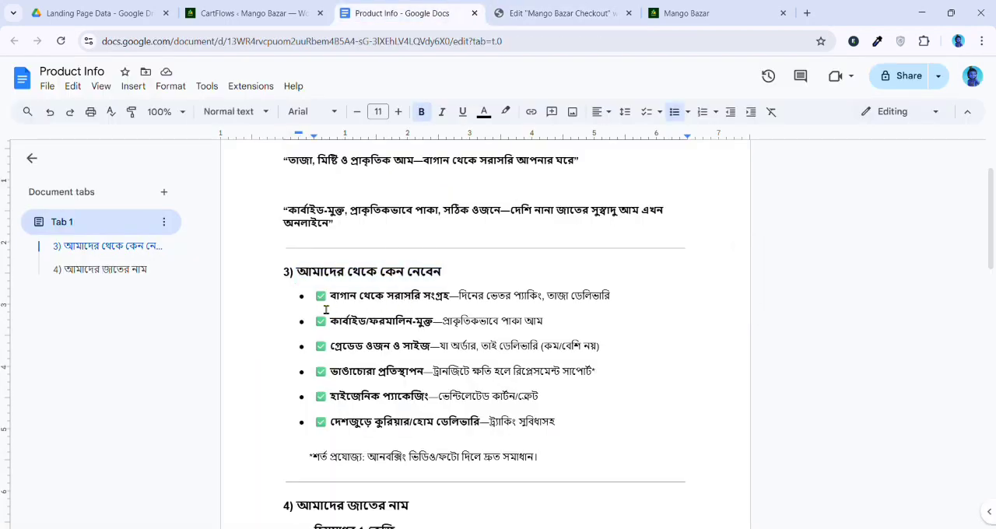
left_click_drag(336, 305, 614, 304)
key("ctrl+c")
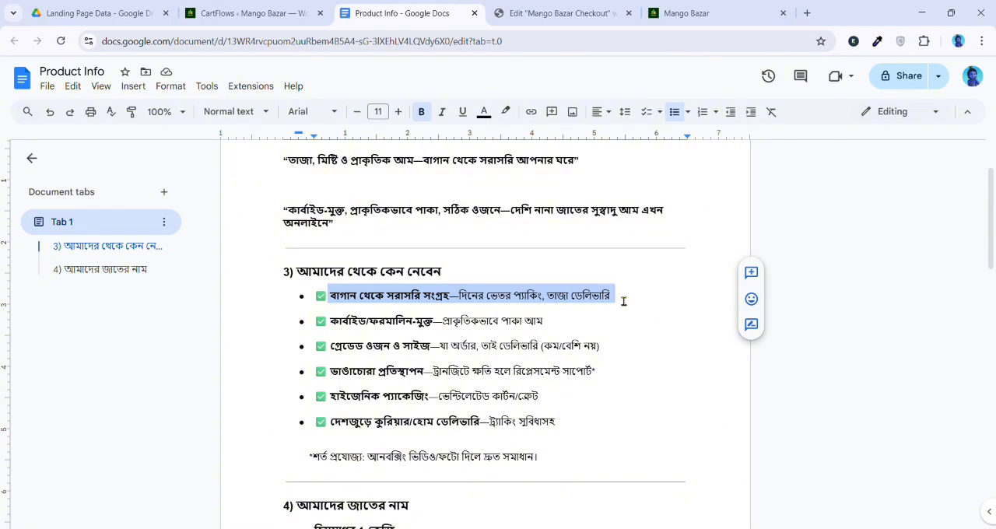
left_click(556, 12)
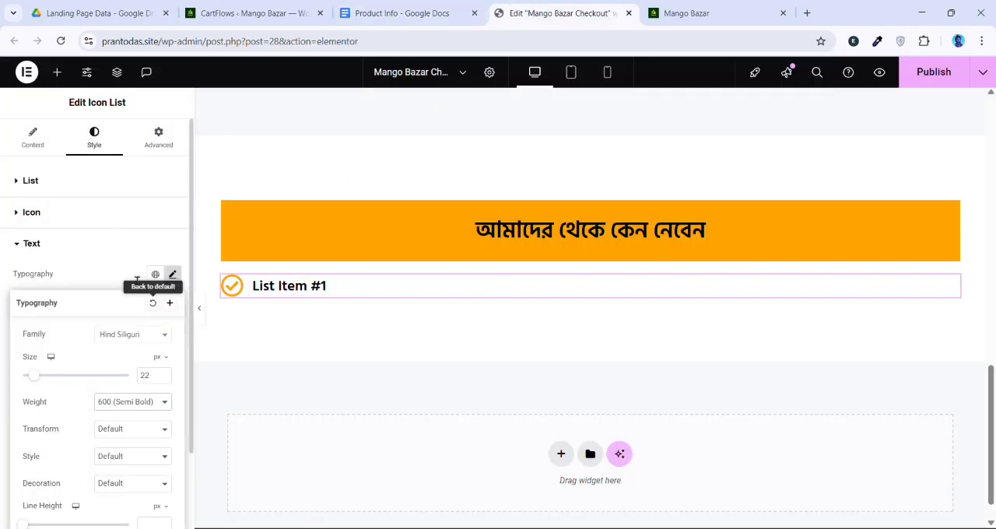
Replace the list item's text with the copied line "বাগান থেকে সরাসরি সংগ্রহ—দিনের ভেতর প্যাকিং, তাজা ডেলিভারি"
left_click(39, 138)
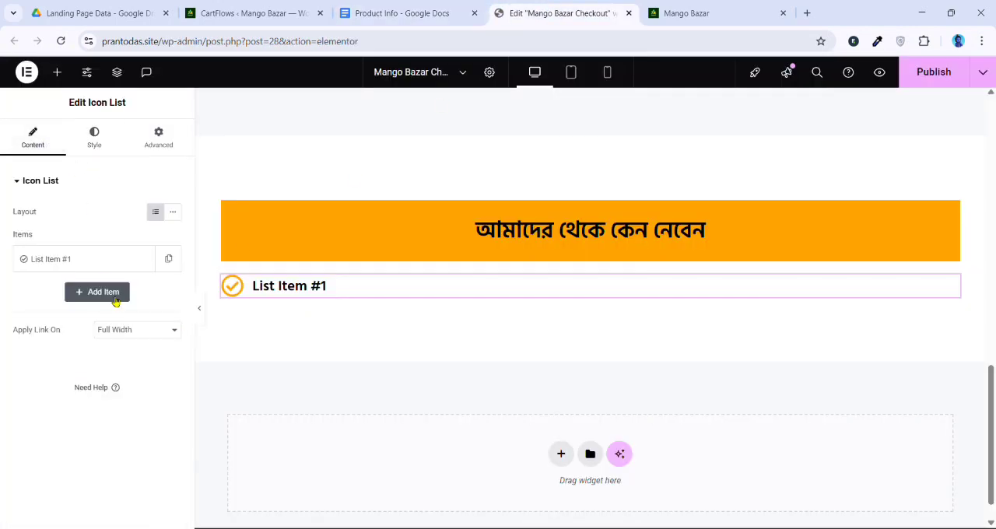
left_click(85, 259)
left_click(100, 362)
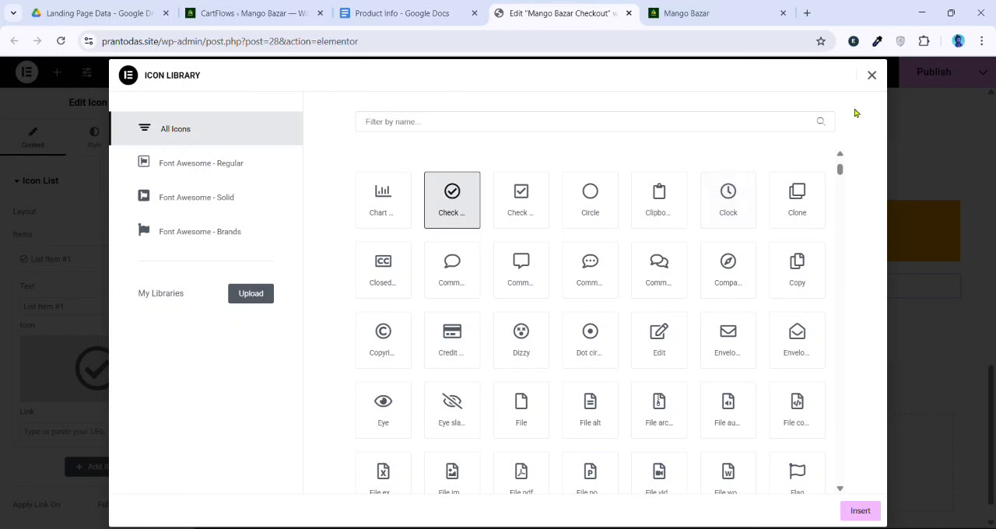
left_click(920, 193)
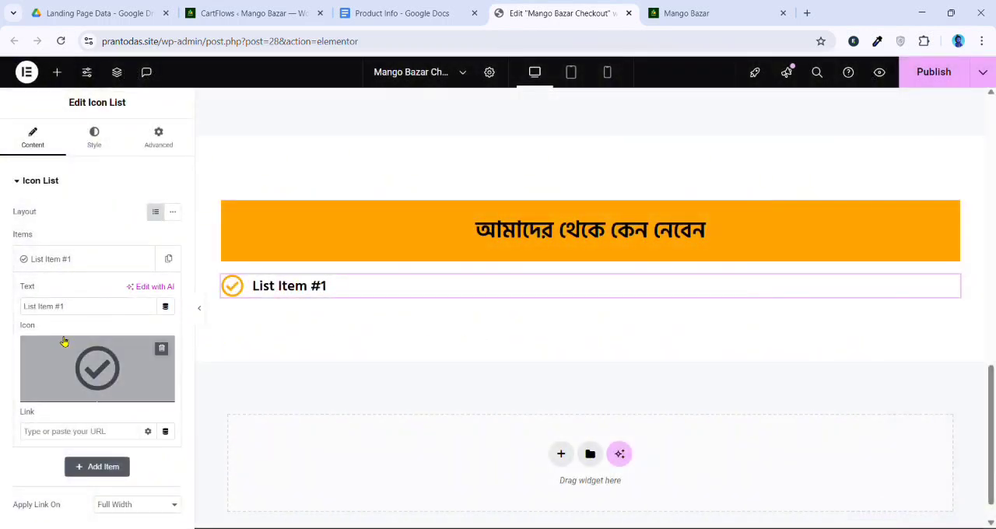
left_click(98, 308)
key("ctrl+v")
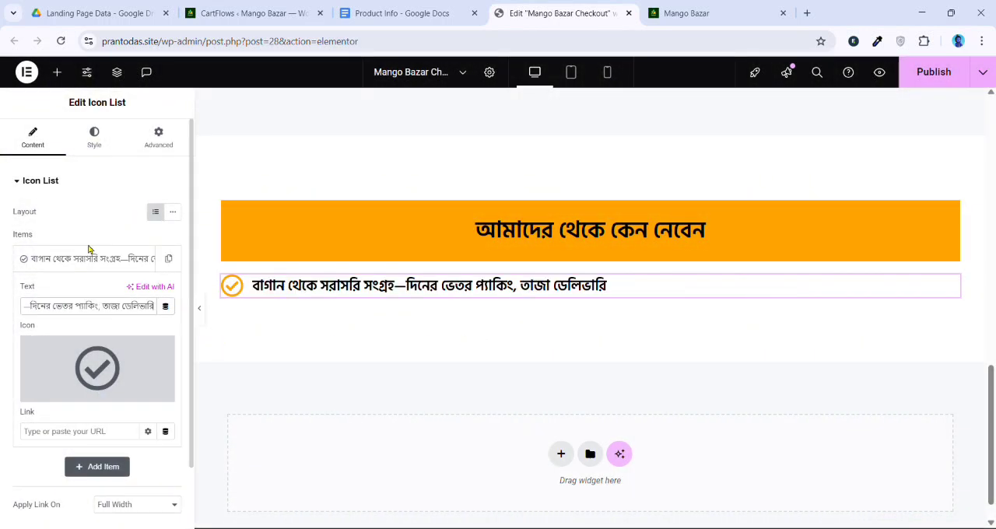
Duplicate the list item, and style the list with 14 px space between items and 30 px icons
left_click(90, 259)
left_click(169, 260)
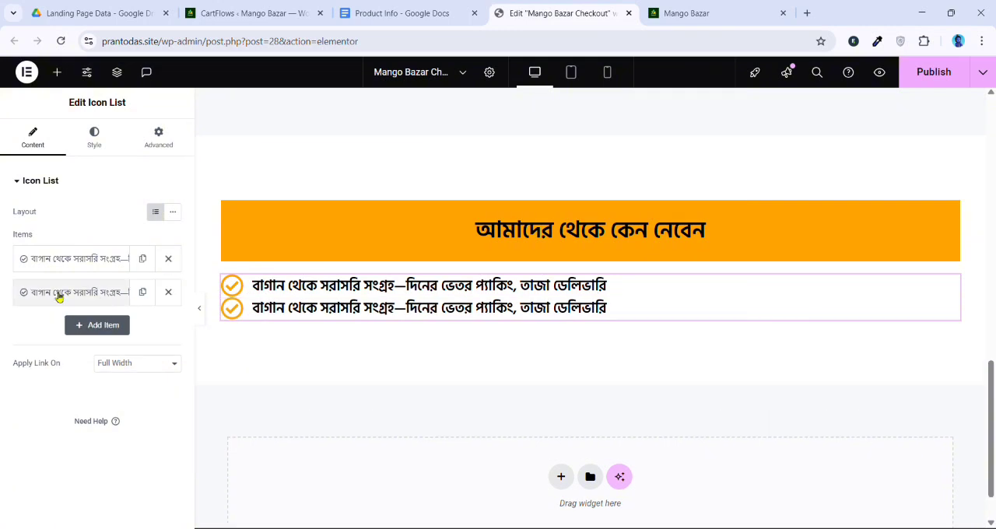
left_click(95, 139)
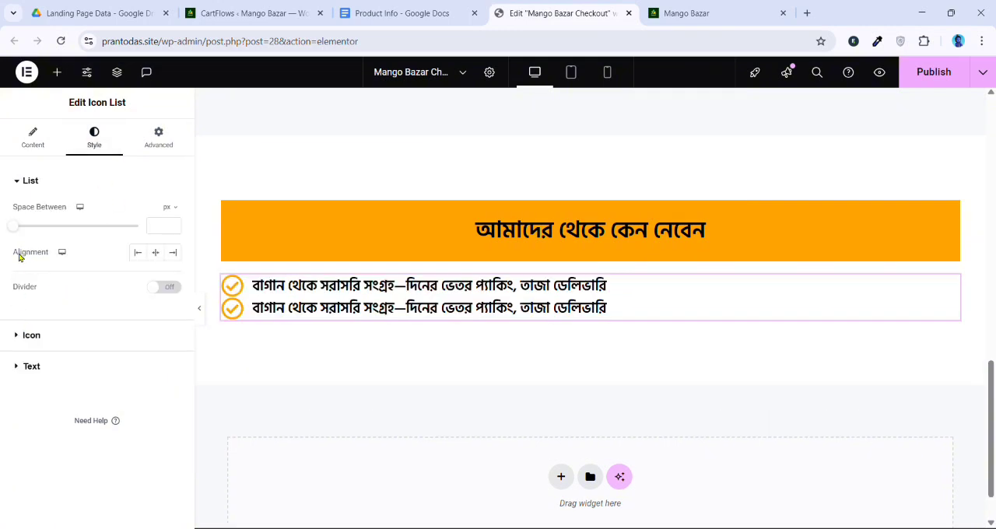
left_click_drag(18, 228, 53, 267)
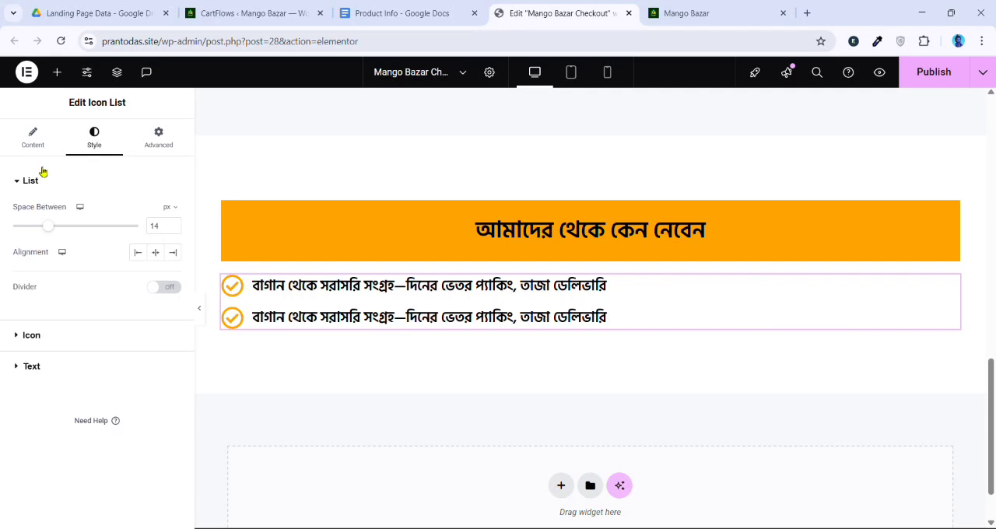
left_click(32, 335)
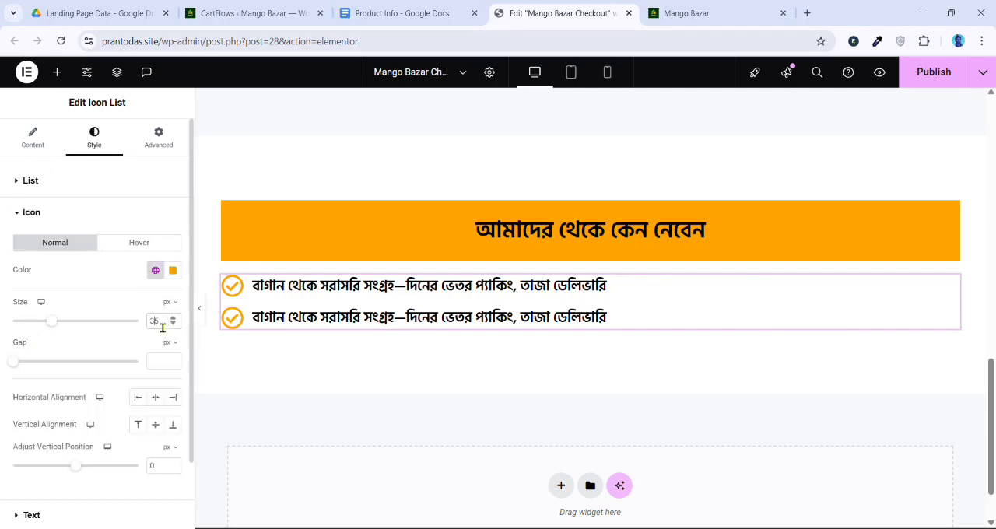
type("0")
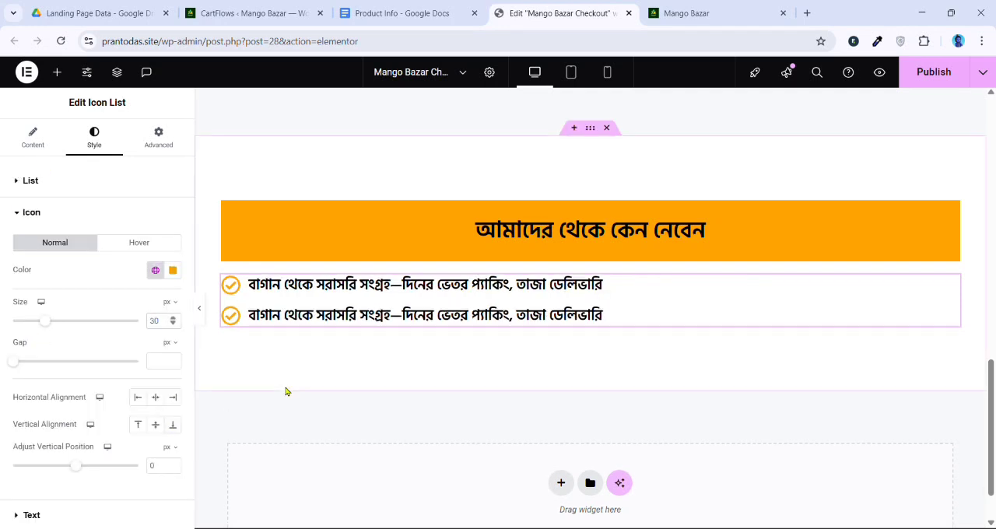
Duplicate the second list item until the icon list holds six items
left_click(33, 135)
left_click(142, 292)
left_click(142, 292)
left_click(142, 292)
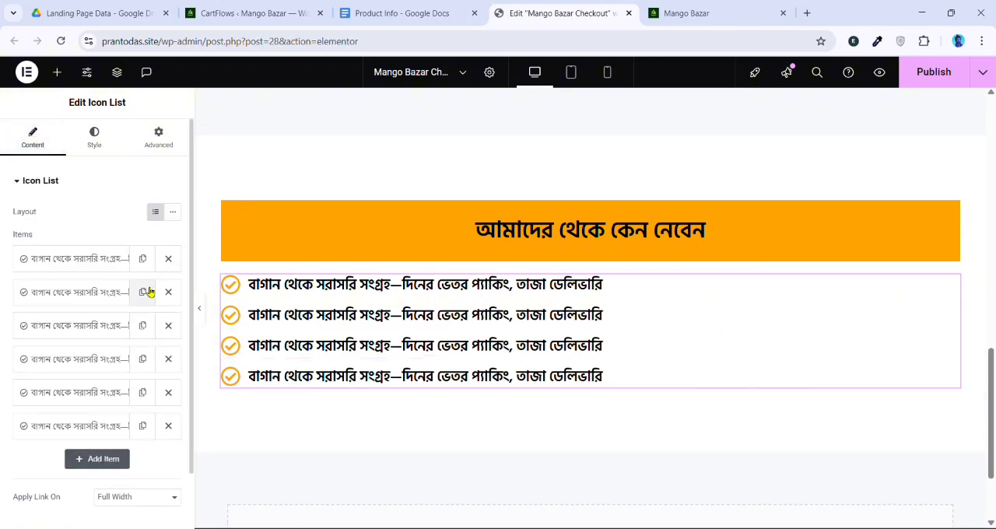
left_click(143, 292)
Replace the second to sixth list items' texts with the remaining bullets of section 3 in the Product Info Google Doc, without check marks
left_click(421, 12)
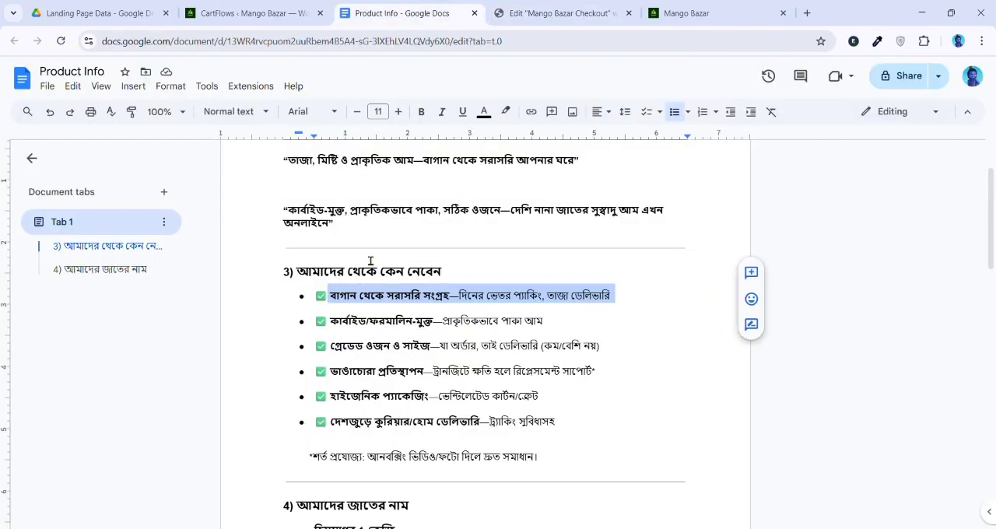
left_click_drag(330, 321, 563, 326)
key("ctrl+c")
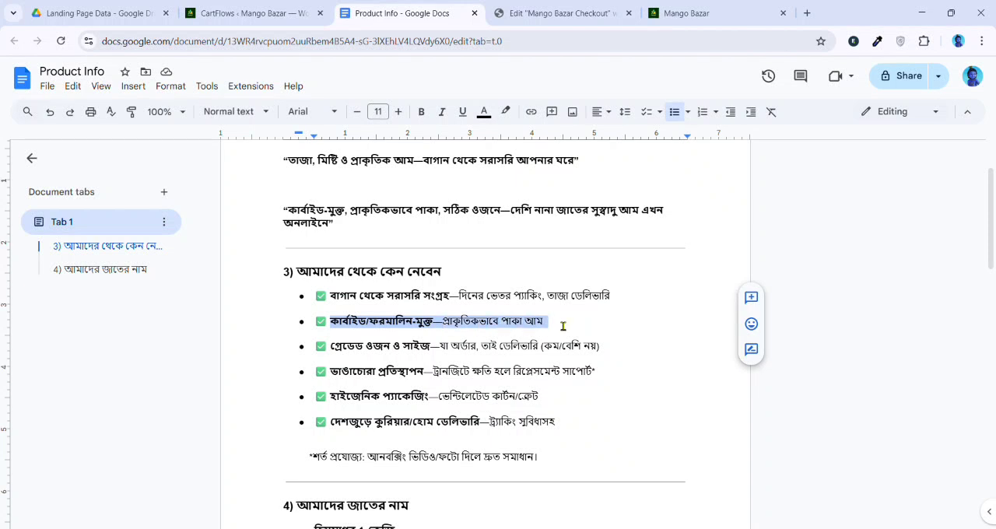
left_click(510, 19)
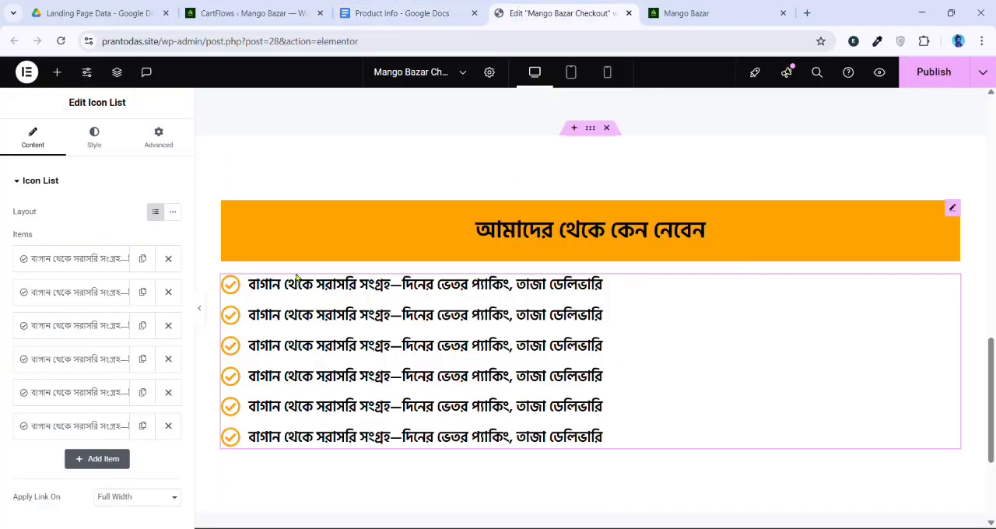
left_click(70, 292)
triple_click(85, 340)
key("ctrl+v")
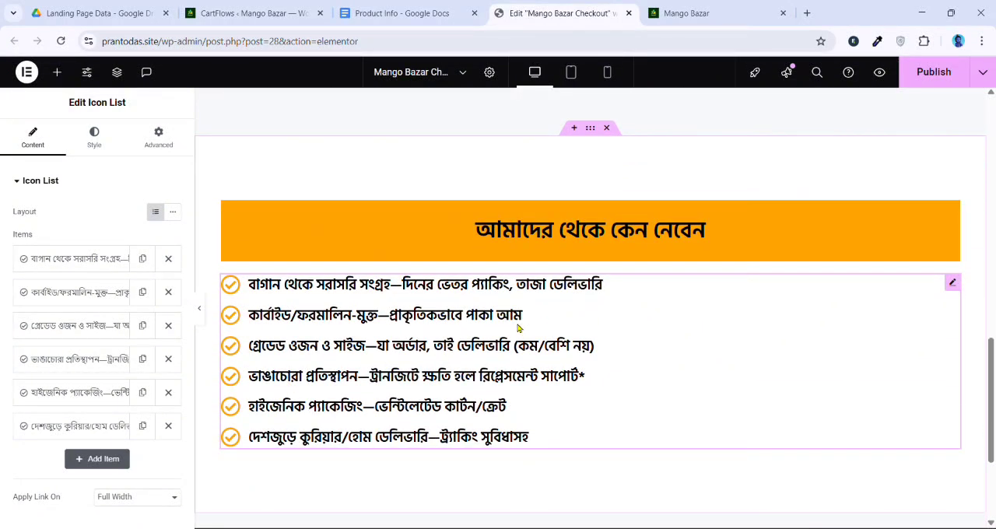
Copy the hero section's Order Now button and paste it below the icon list in the "আমাদের থেকে কেন নেবেন" section
scroll(519, 327, "up", 6)
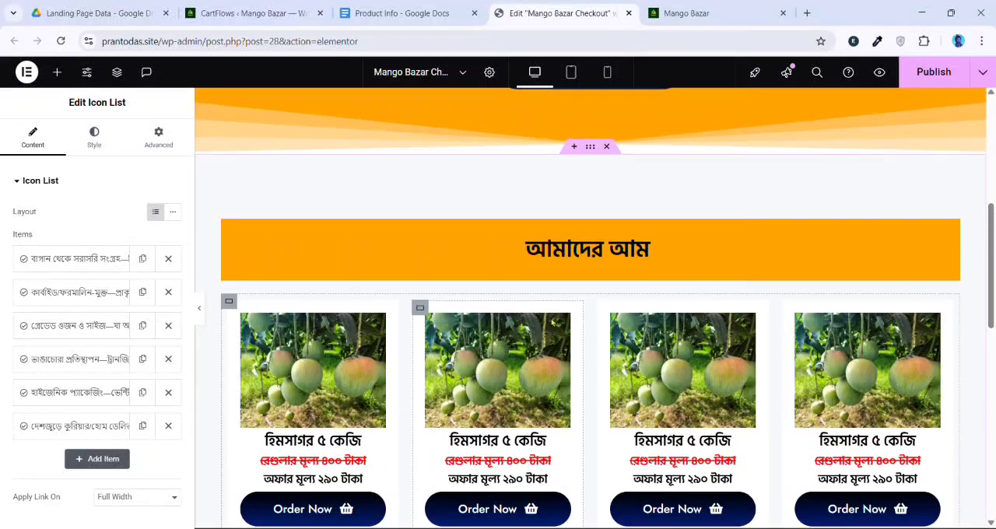
scroll(552, 322, "up", 3)
right_click(615, 207)
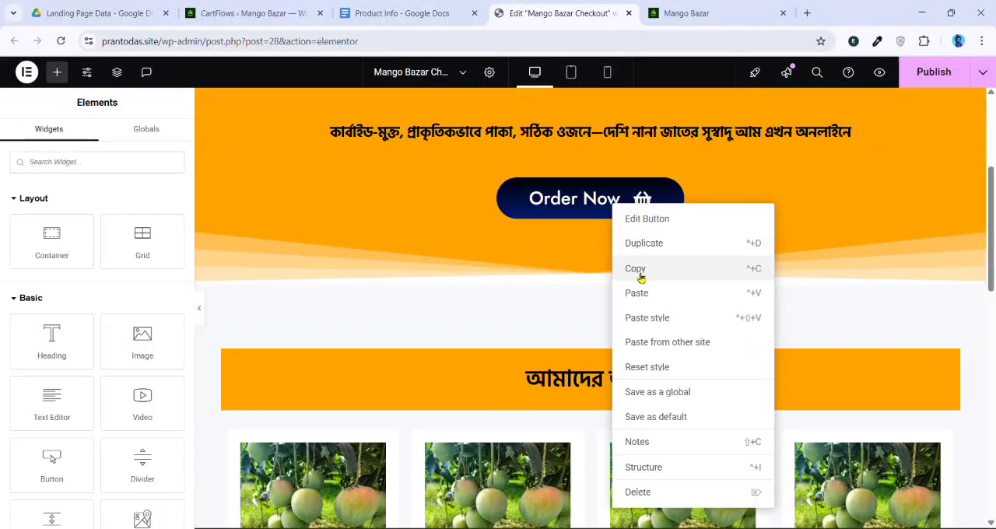
left_click(640, 268)
scroll(635, 301, "down", 9)
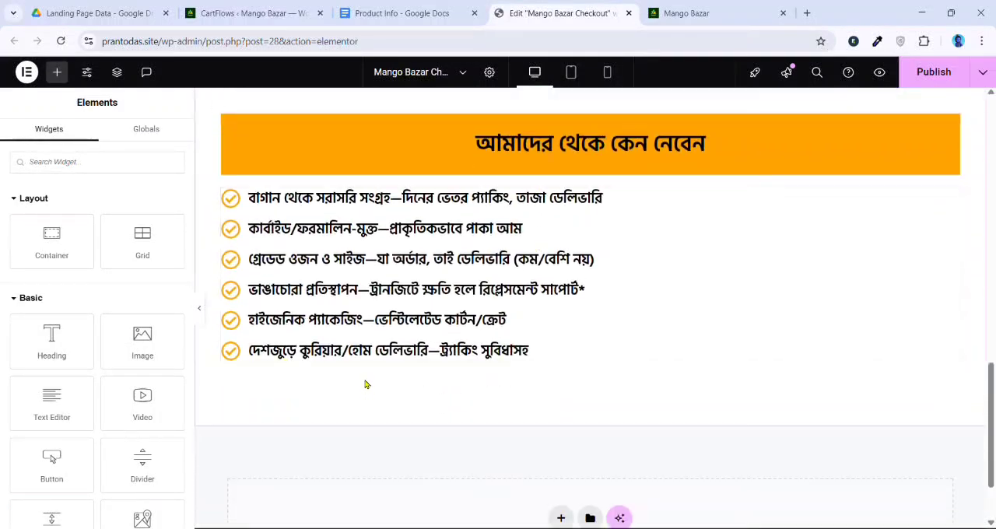
right_click(480, 365)
left_click(514, 321)
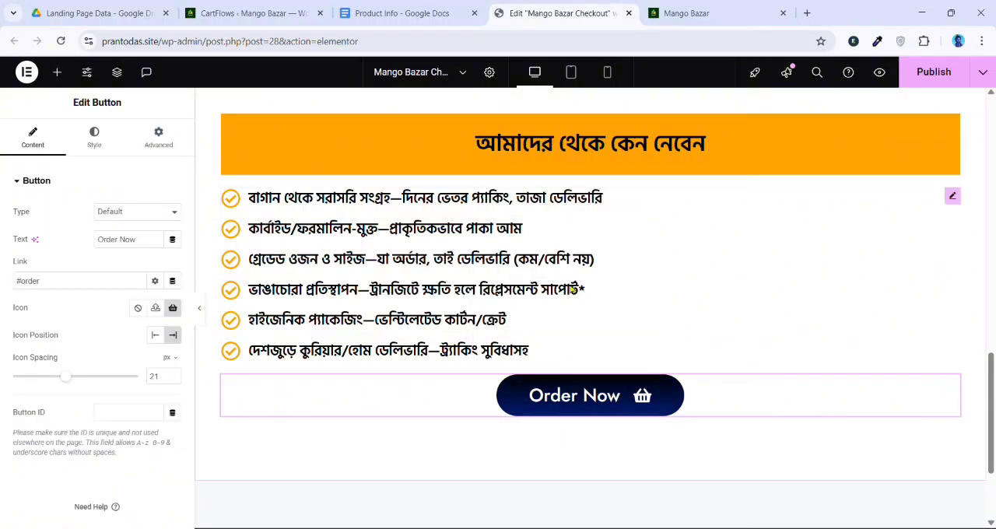
For the tablet layout, set the "আমাদের থেকে কেন নেবেন" container's padding to 20 px on all sides
left_click(570, 71)
scroll(591, 229, "up", 3)
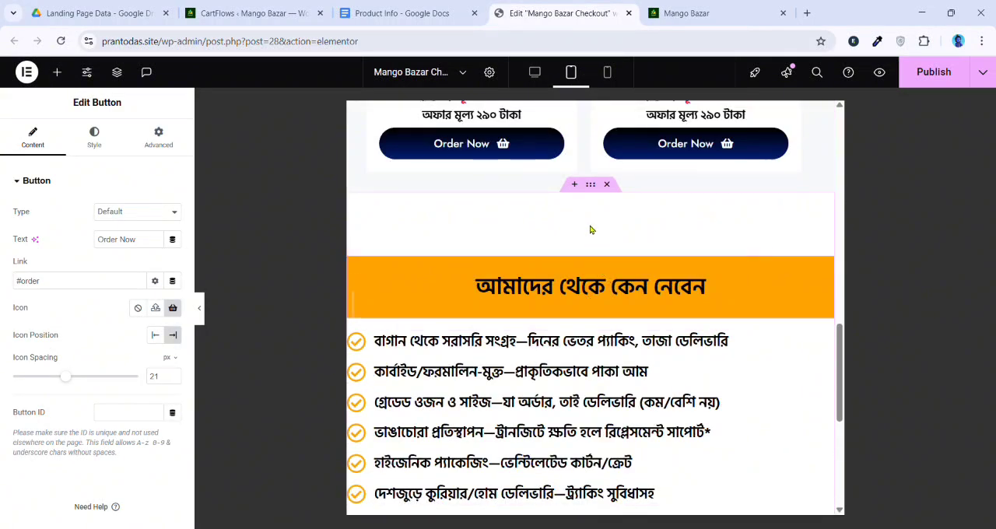
left_click(591, 187)
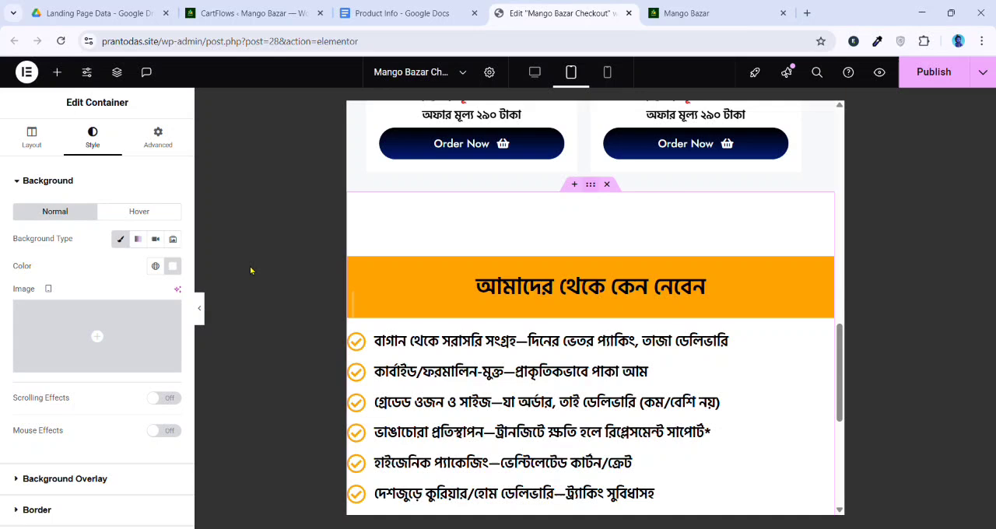
left_click(158, 138)
key("ctrl+a")
type("20")
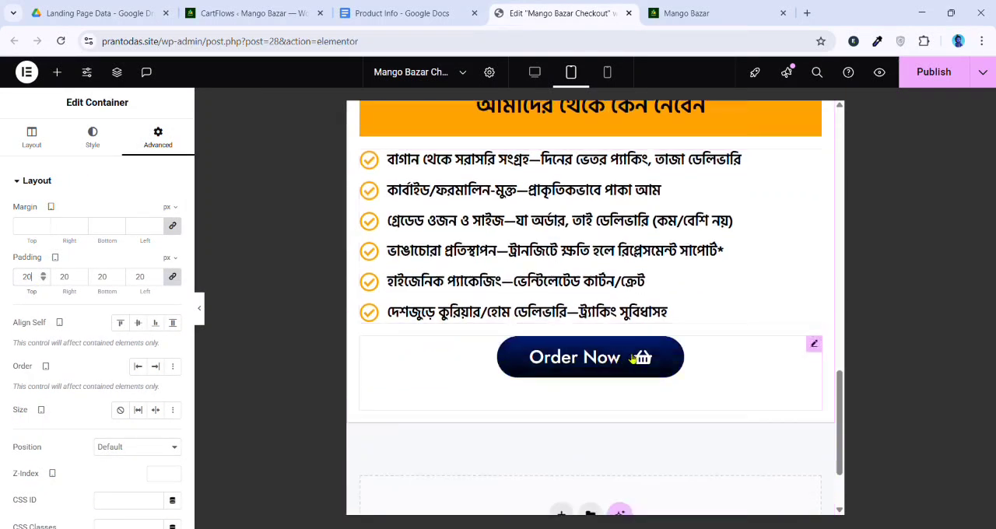
For the mobile layout, set the "আমাদের থেকে কেন নেবেন" heading's font size to 23 px
left_click(608, 72)
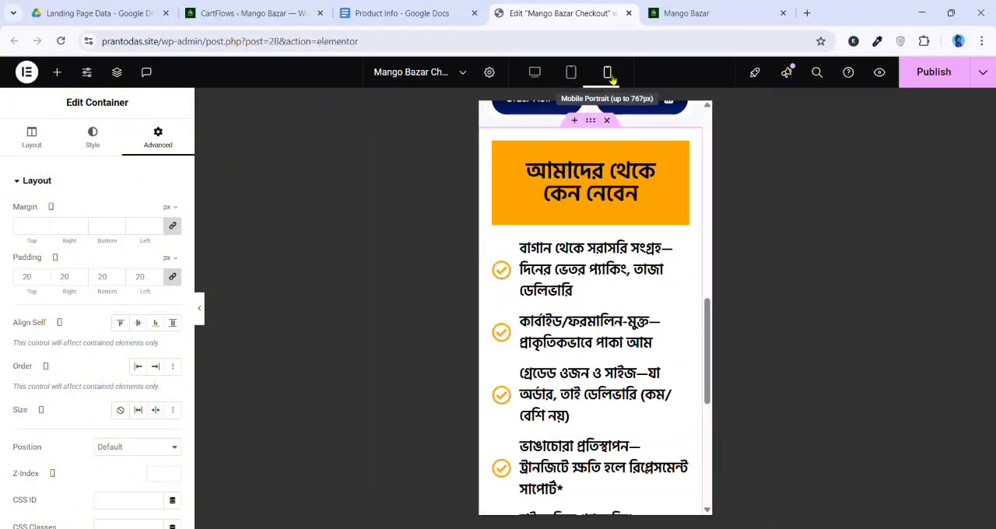
scroll(596, 327, "up", 3)
left_click(545, 379)
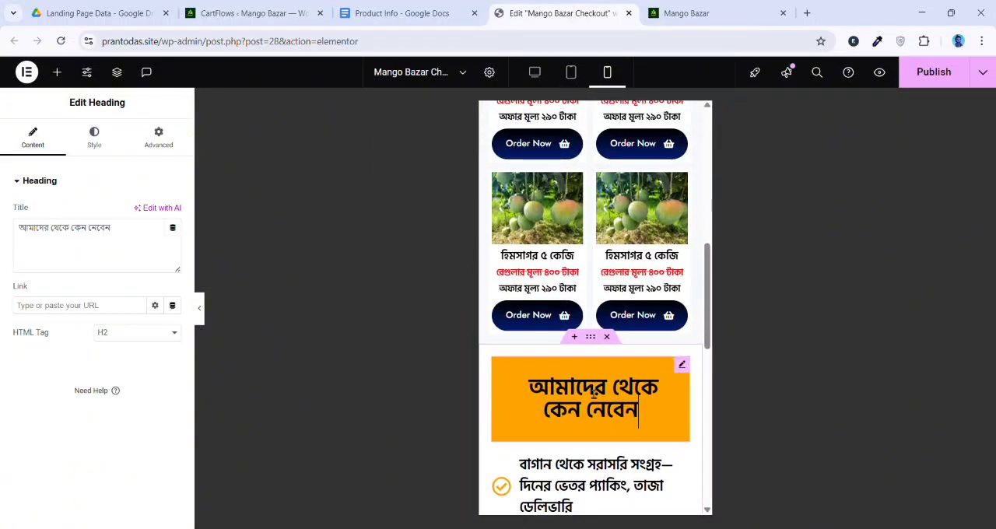
left_click(94, 137)
left_click(174, 249)
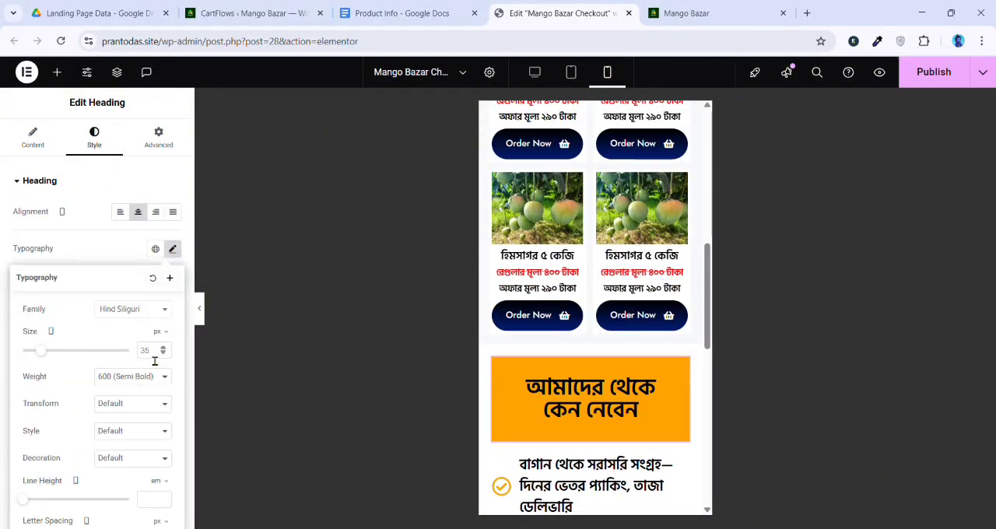
type("25")
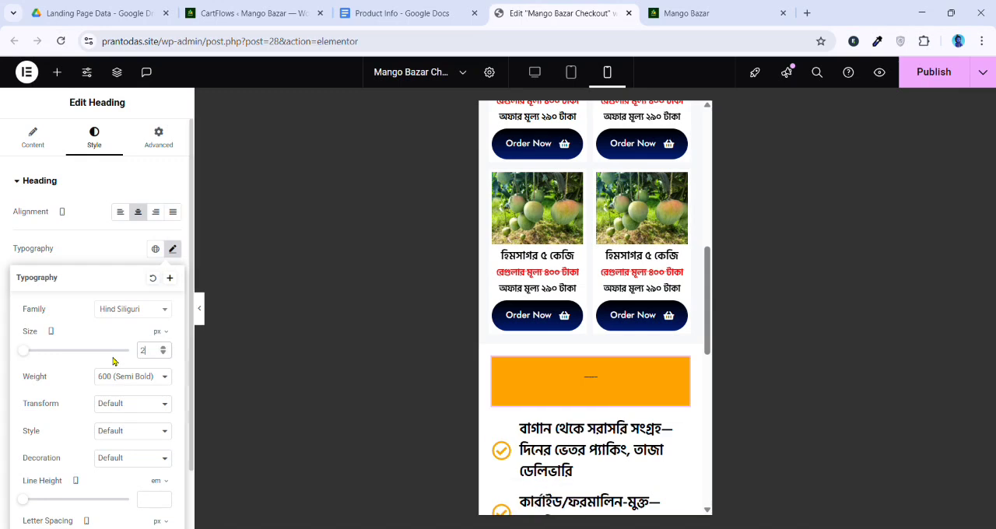
left_click(164, 354)
left_click(165, 354)
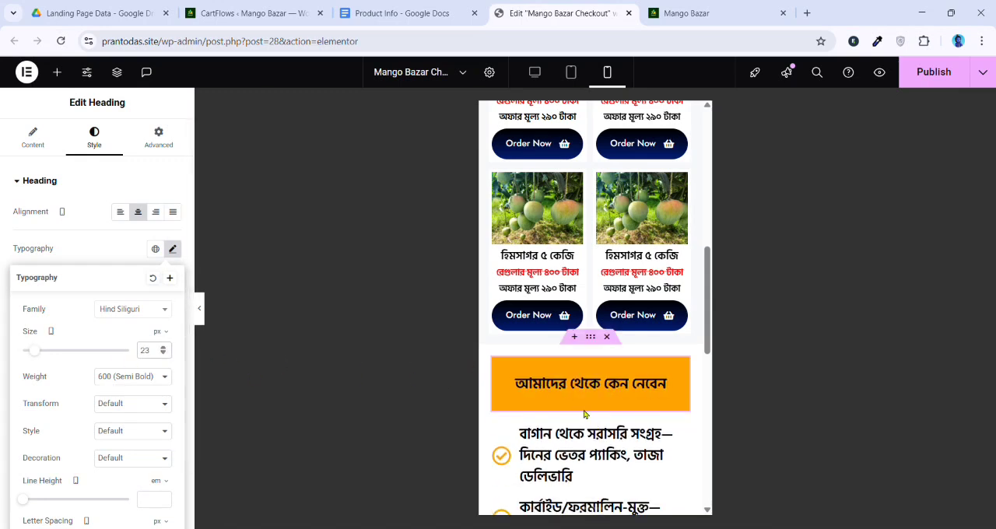
For the mobile layout, set the icon list's text size to 16 px and its line height to 1.6 em
scroll(569, 376, "down", 1)
left_click(585, 432)
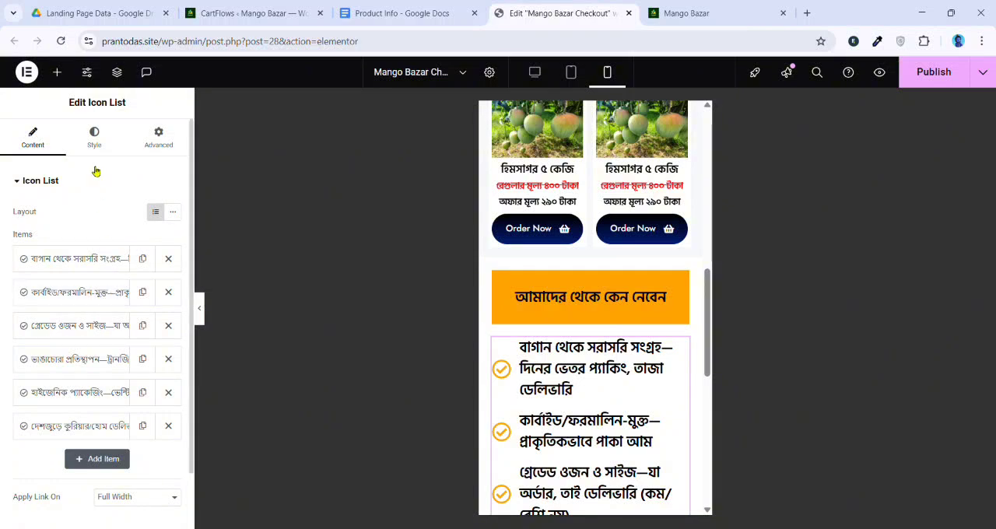
left_click(94, 138)
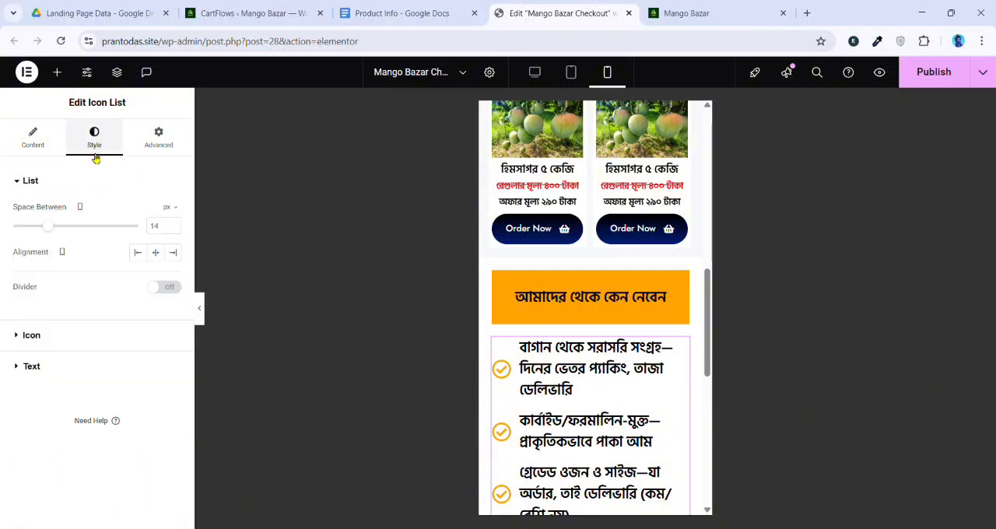
left_click(31, 366)
scroll(455, 369, "down", 1)
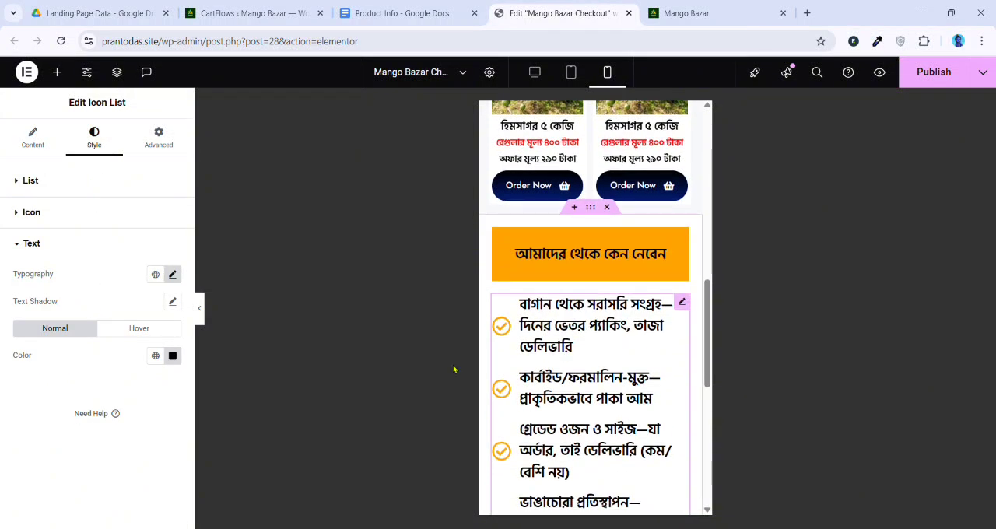
left_click(173, 276)
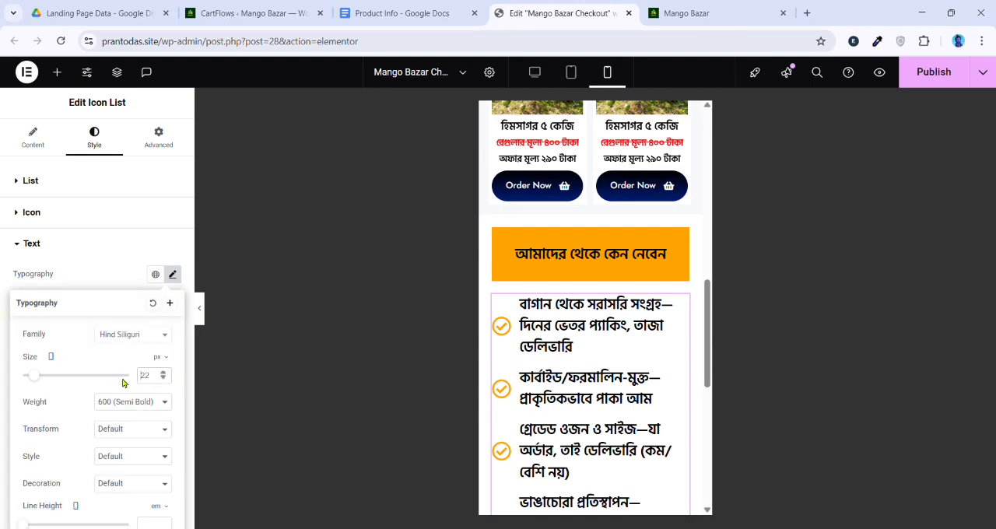
type("17")
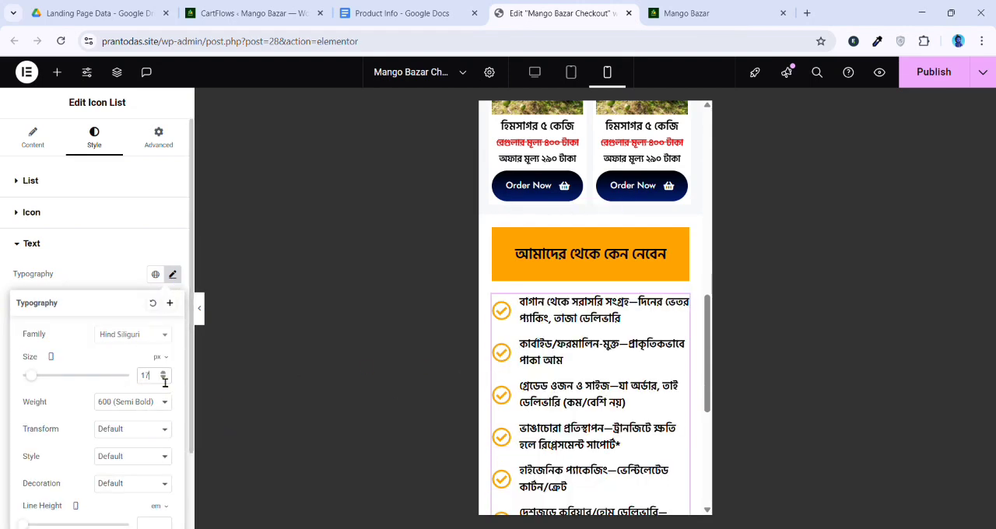
left_click(164, 379)
left_click(165, 379)
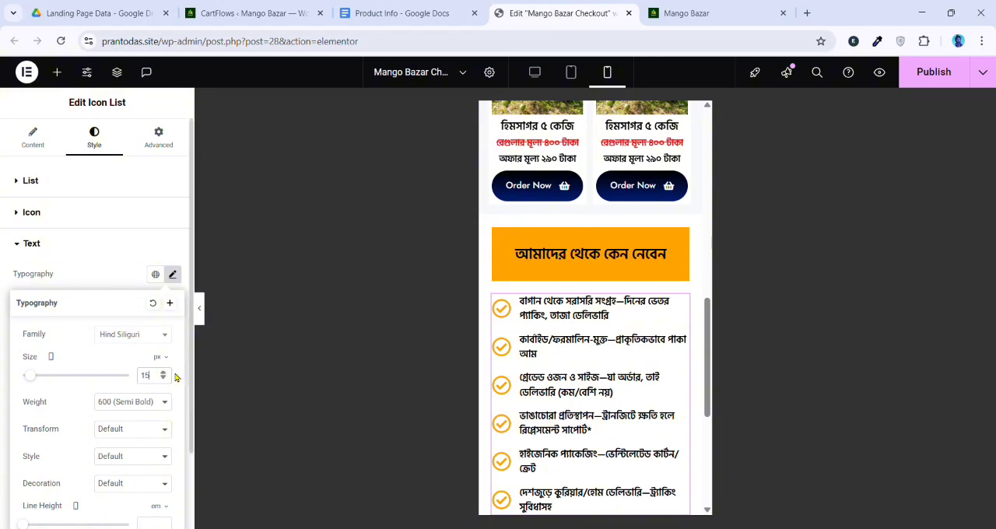
left_click(165, 373)
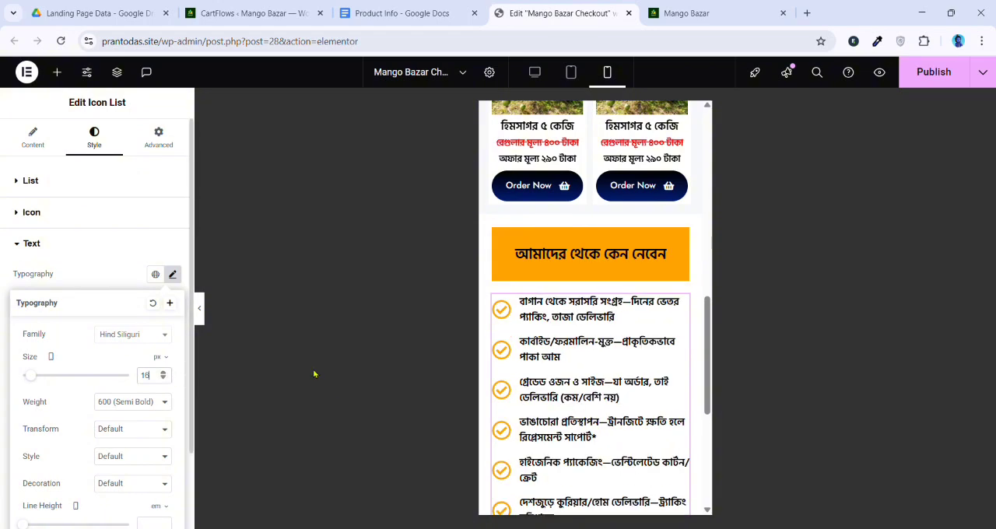
scroll(112, 442, "down", 1)
left_click_drag(26, 443, 38, 439)
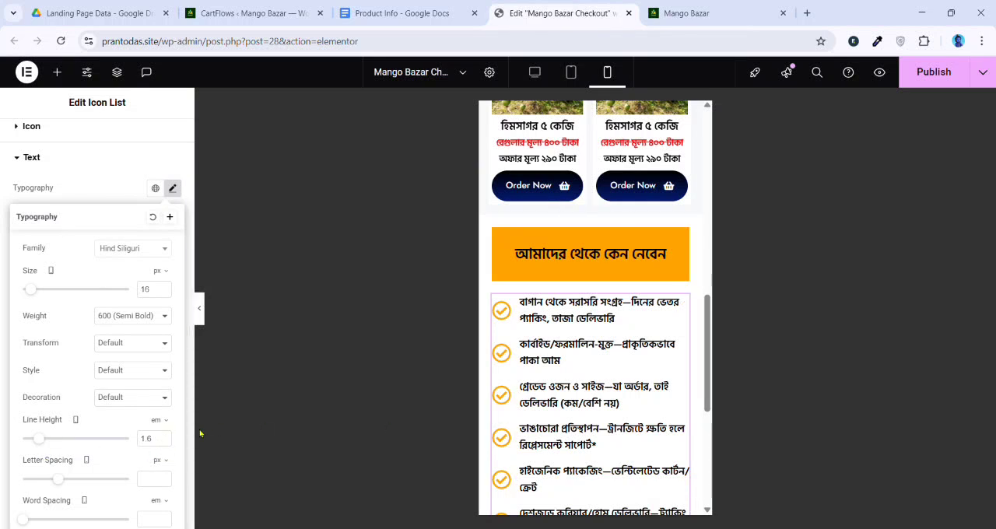
Set the icon list's mobile icon size to 25 px and check the section's mobile layout
scroll(617, 387, "down", 3)
scroll(615, 391, "up", 1)
scroll(4, 346, "up", 1)
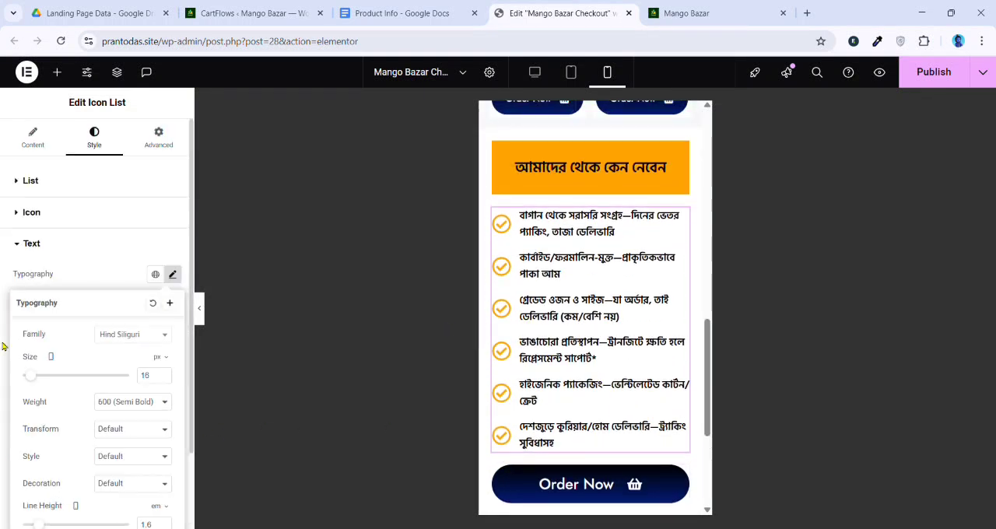
left_click(35, 212)
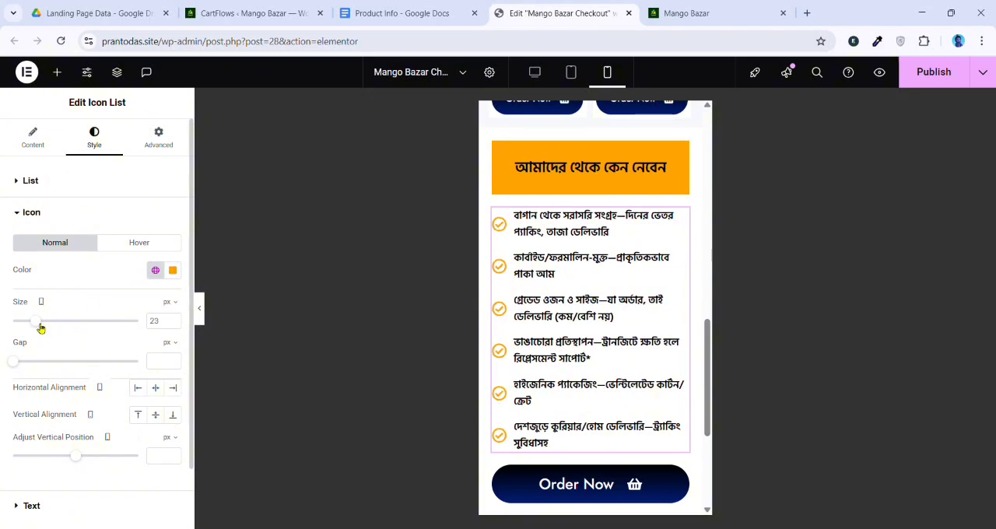
left_click(173, 318)
left_click(173, 318)
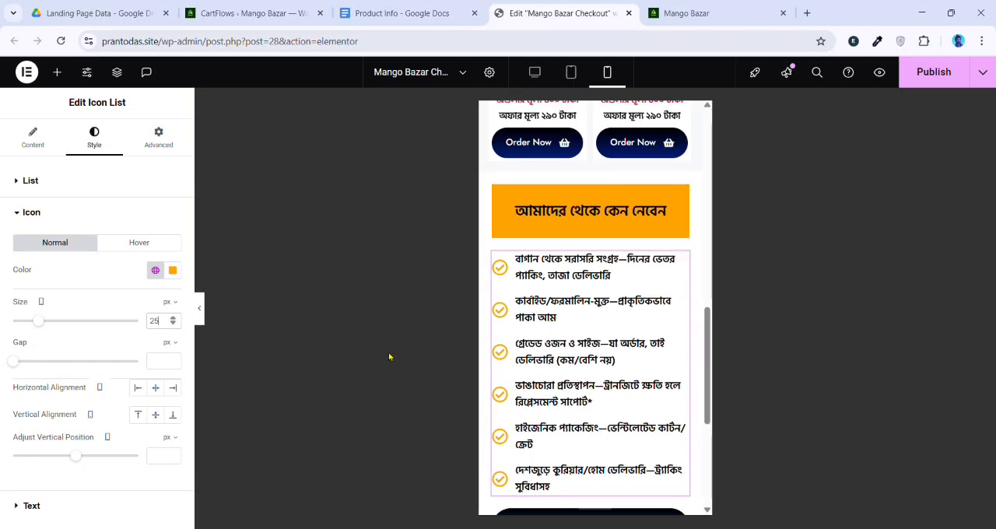
scroll(592, 239, "down", 1)
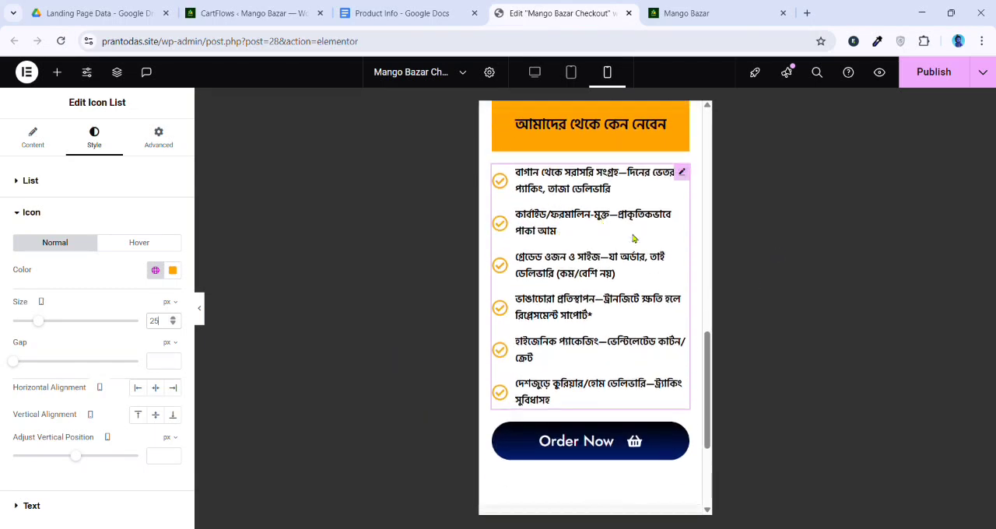
scroll(602, 429, "up", 10)
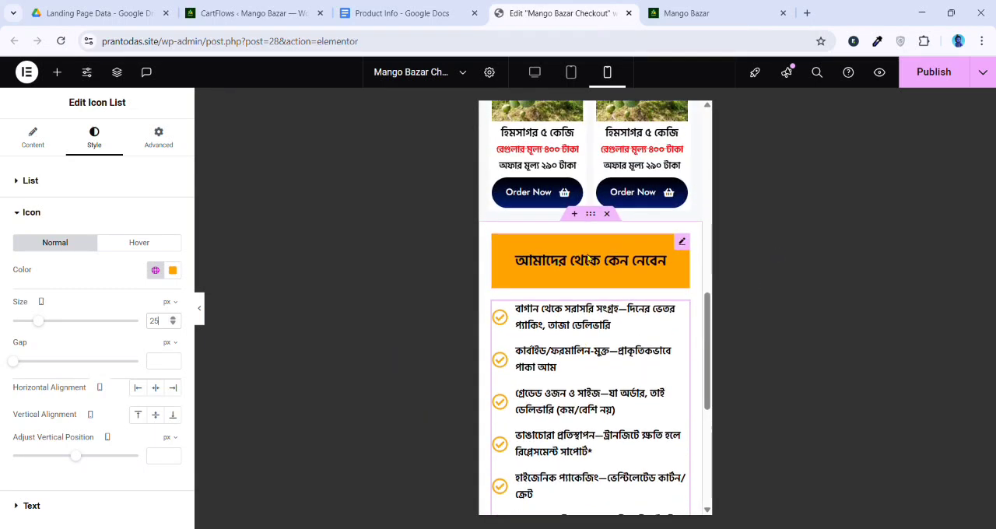
Switch the editor back to the desktop layout and publish the page changes
scroll(589, 256, "down", 10)
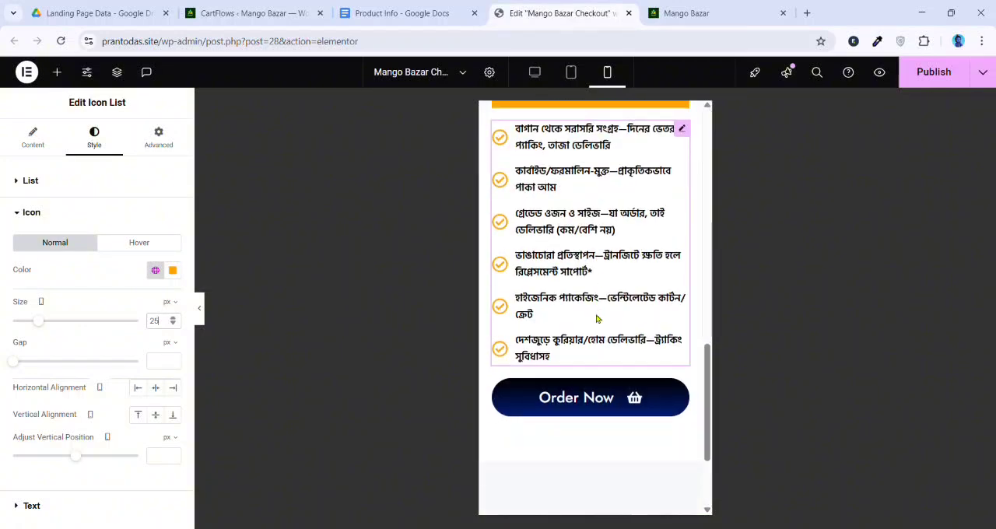
left_click(534, 72)
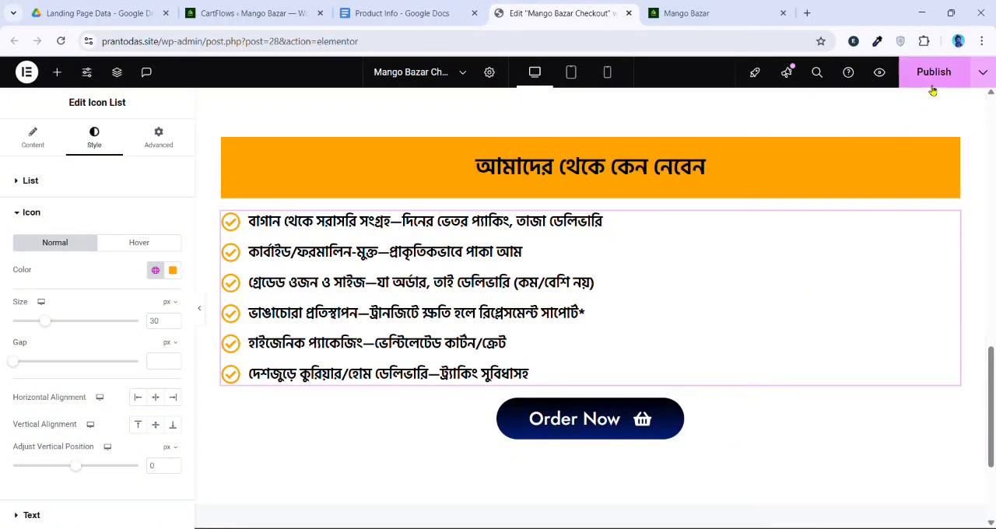
Duplicate the whole "আমাদের থেকে কেন নেবেন" container
scroll(637, 197, "up", 2)
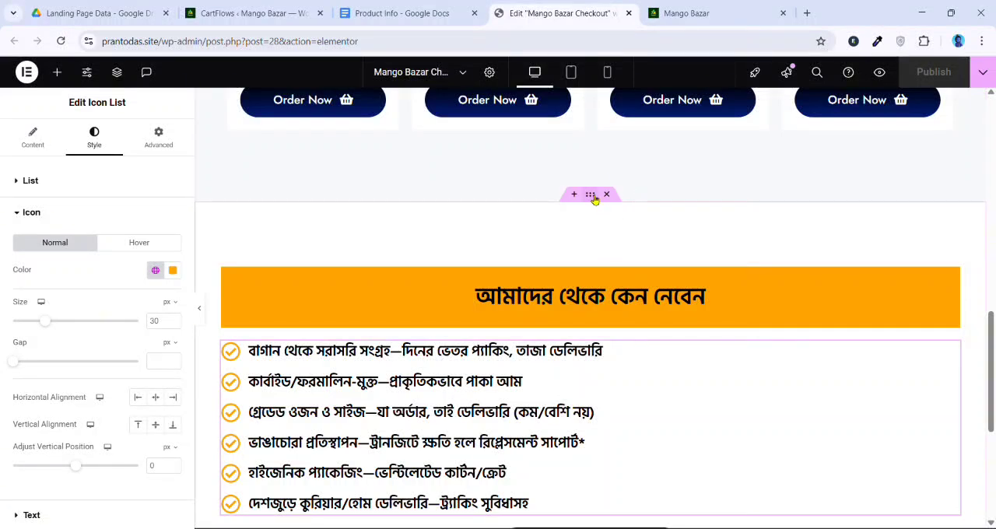
right_click(592, 195)
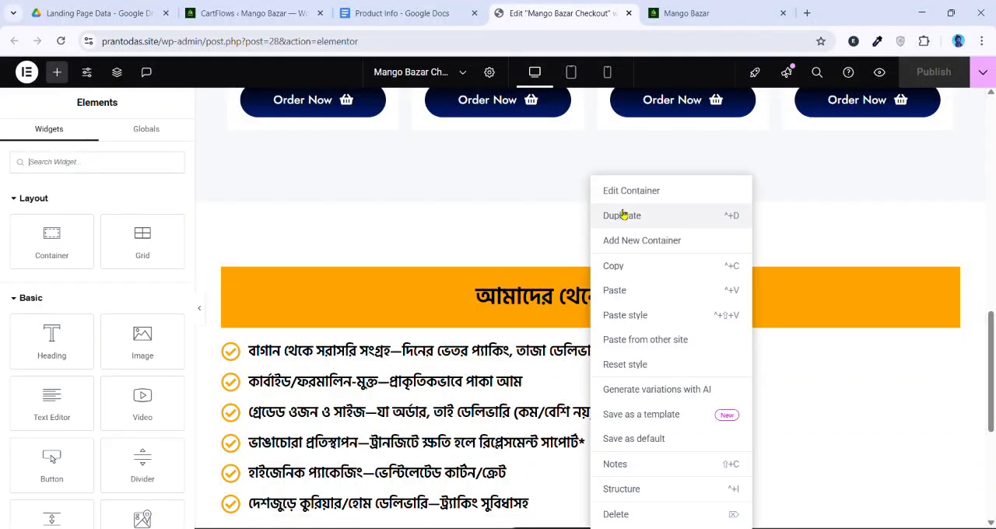
left_click(523, 219)
scroll(545, 254, "down", 1)
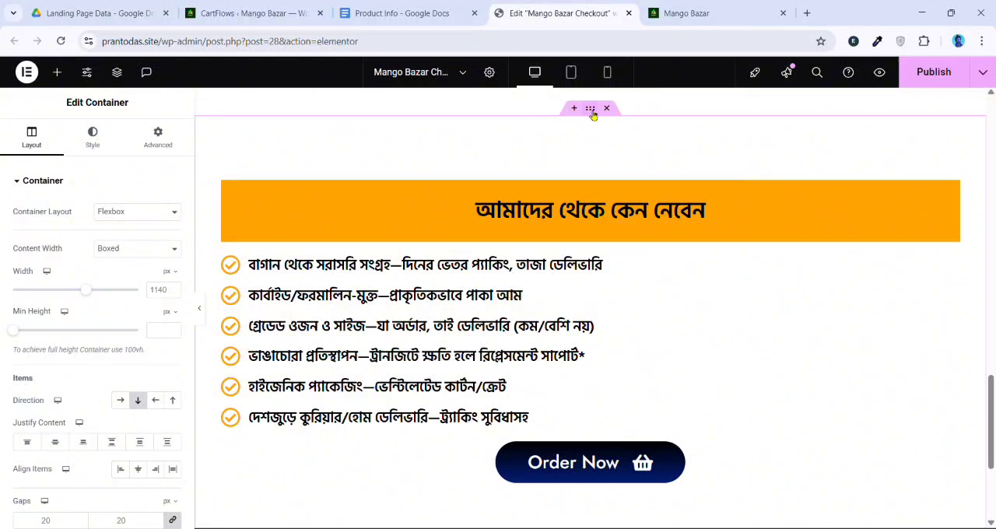
Clear the duplicated container's background color and delete its icon list
left_click(93, 137)
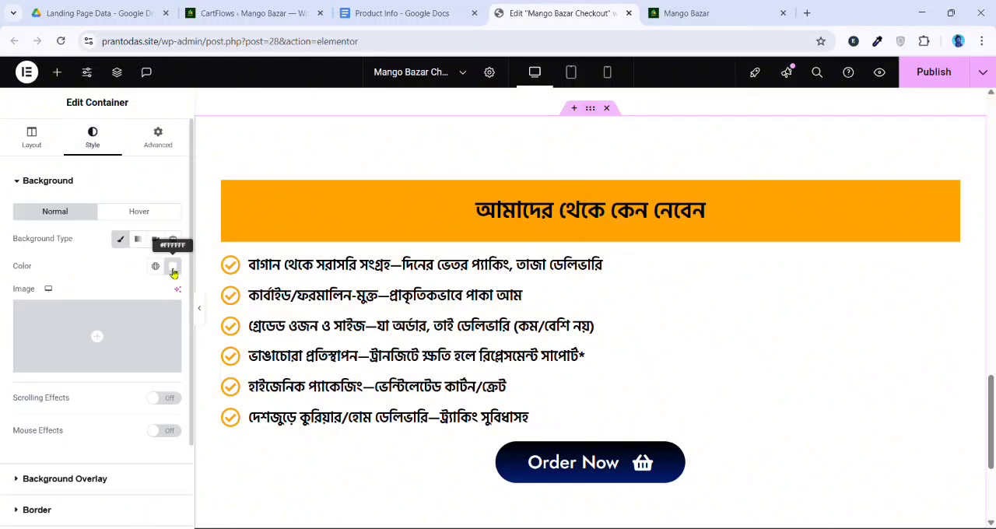
left_click(172, 267)
left_click(194, 293)
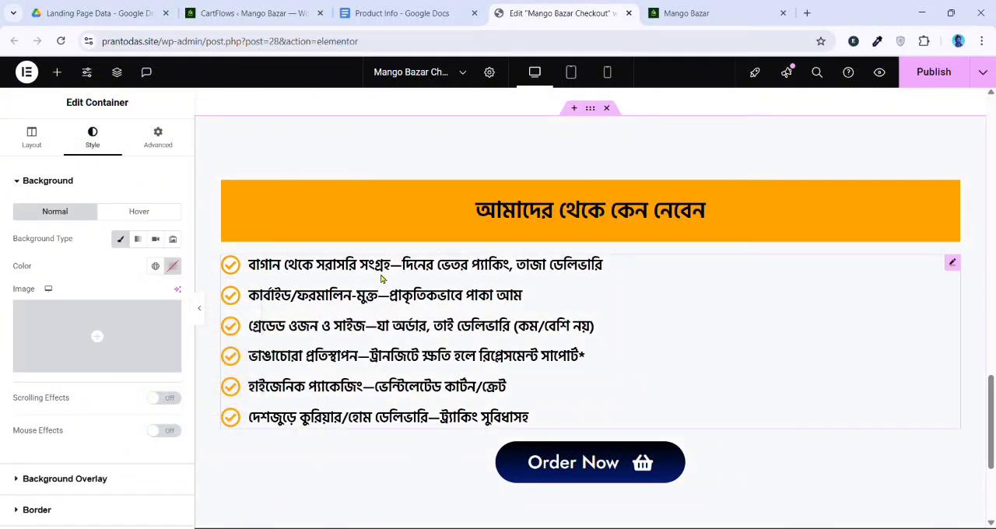
right_click(683, 306)
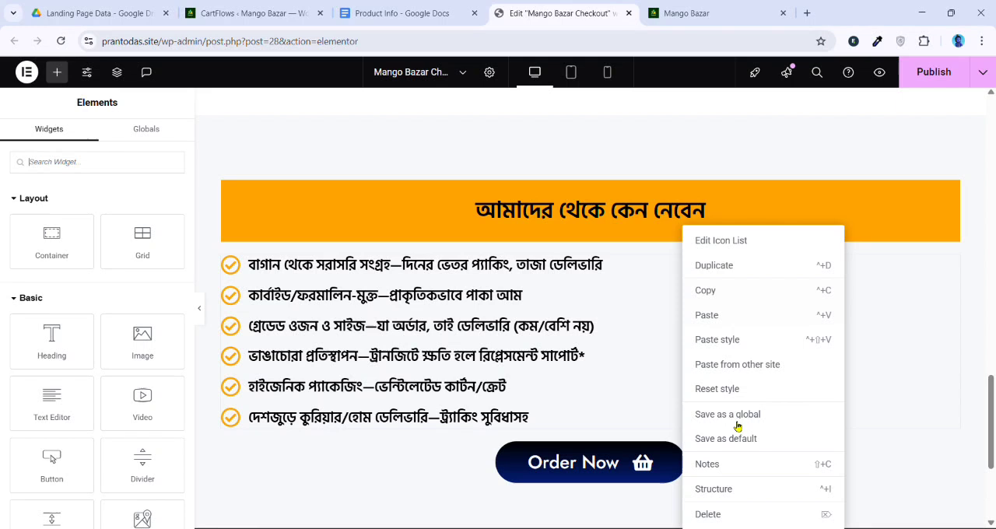
left_click(723, 514)
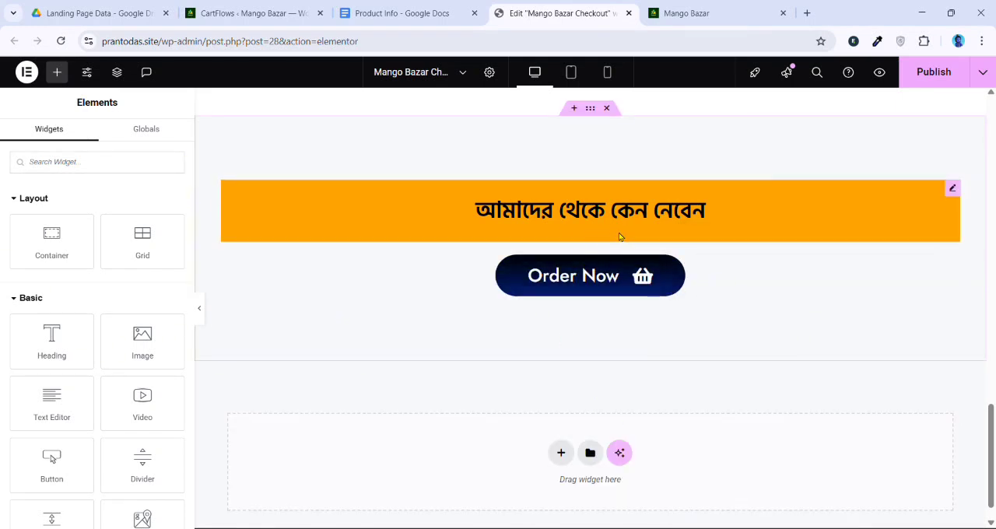
scroll(620, 236, "up", 1)
scroll(713, 267, "up", 1)
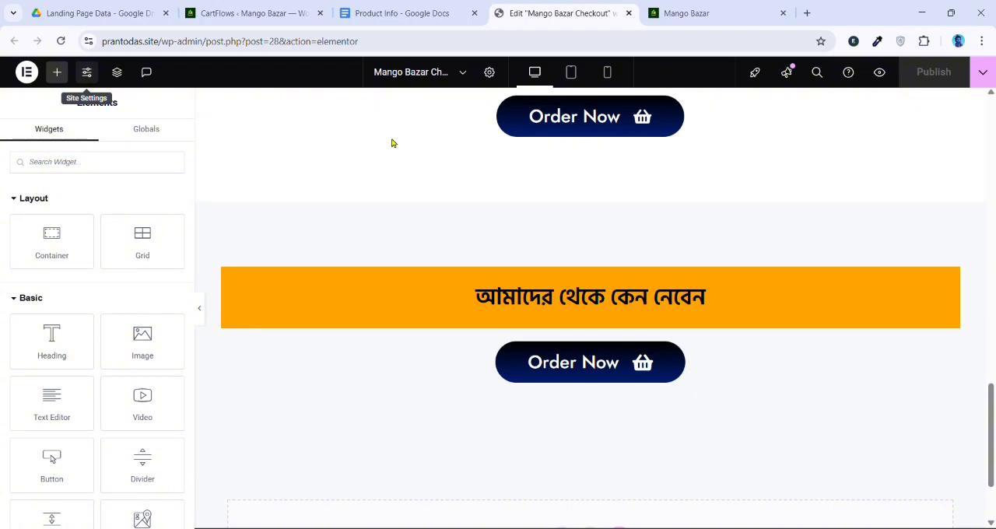
Open the Add Plugins page in the site's WordPress dashboard and search for "elementor"
left_click(686, 9)
key("ctrl+r")
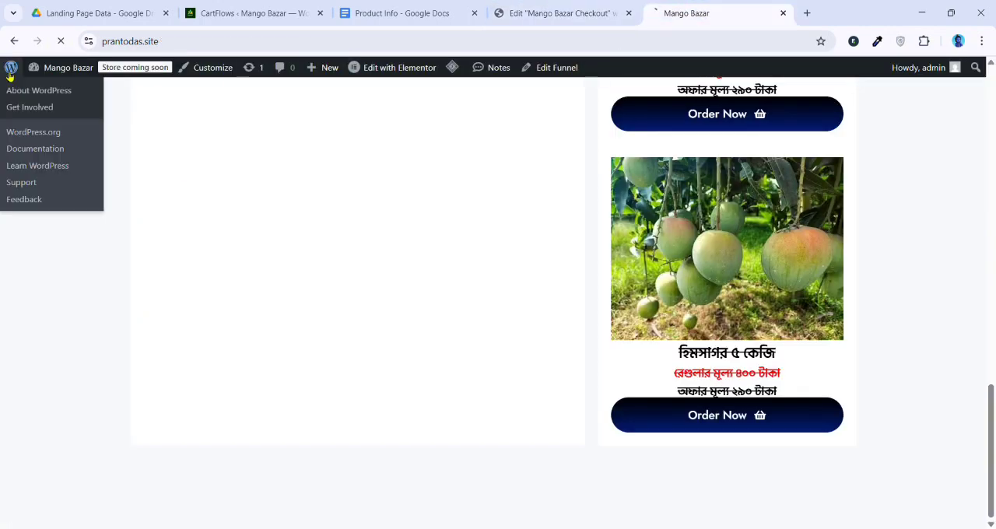
left_click(10, 70)
scroll(66, 347, "down", 2)
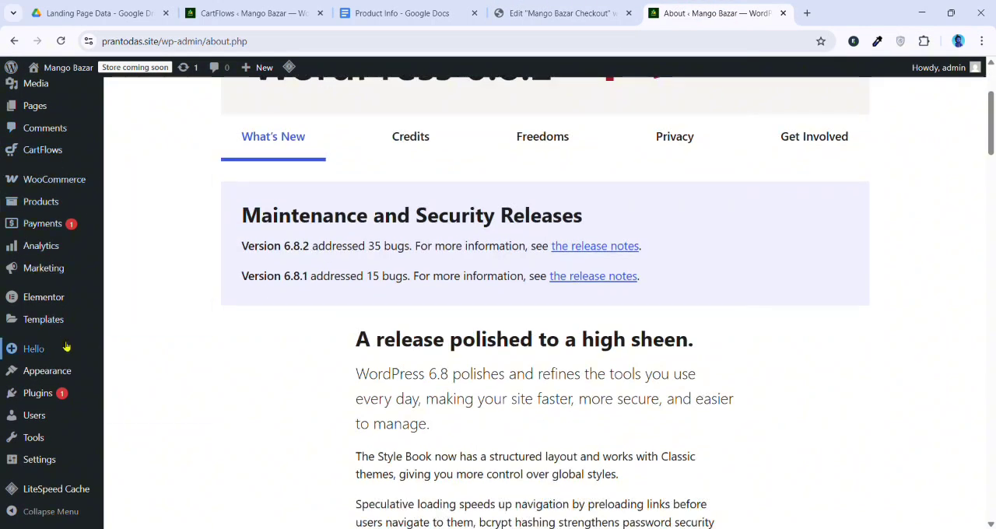
mouse_move(46, 397)
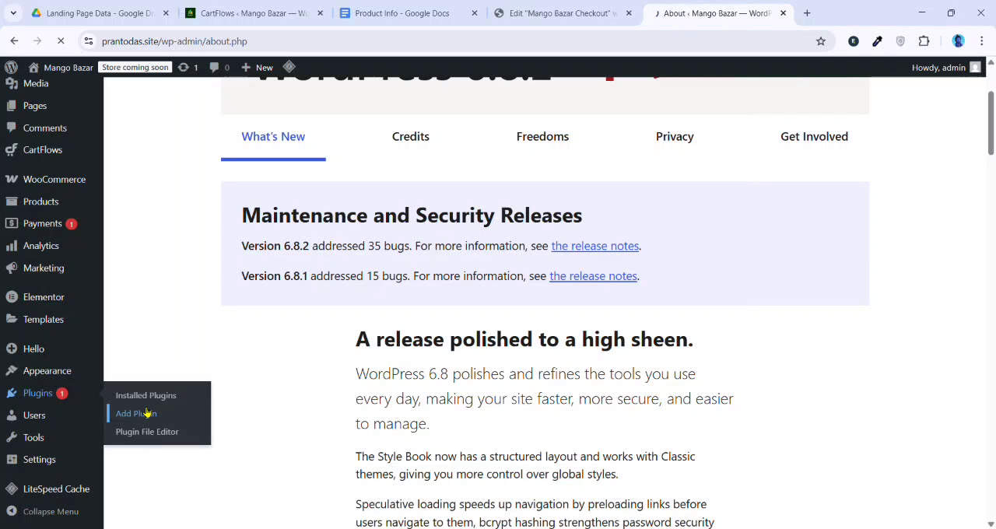
left_click(146, 414)
left_click(751, 145)
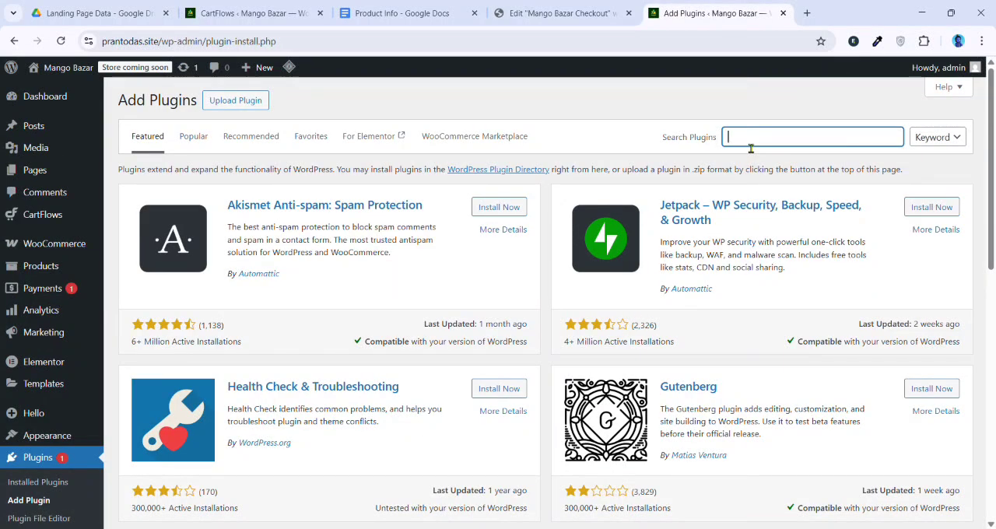
type("elementor")
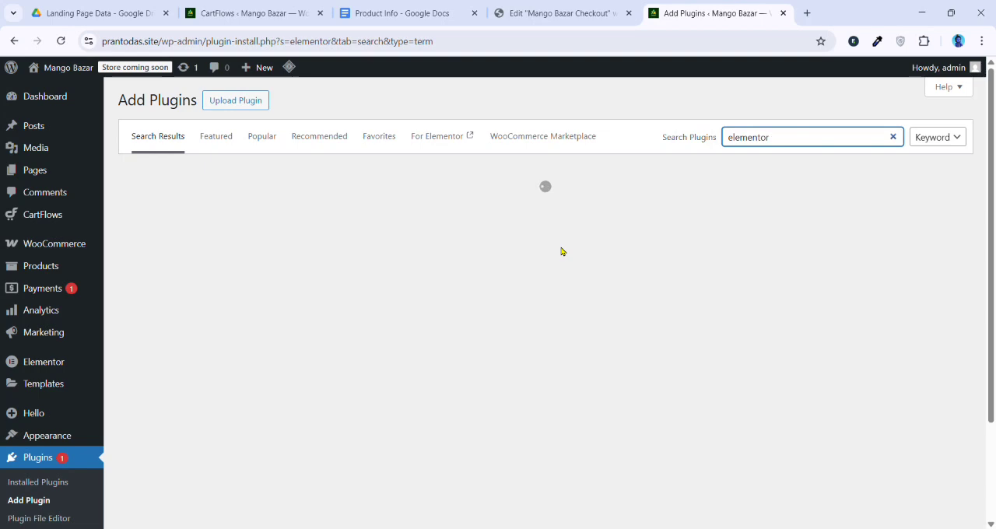
Install and activate the ElementsKit Elementor Addons and Templates plugin
scroll(429, 281, "down", 2)
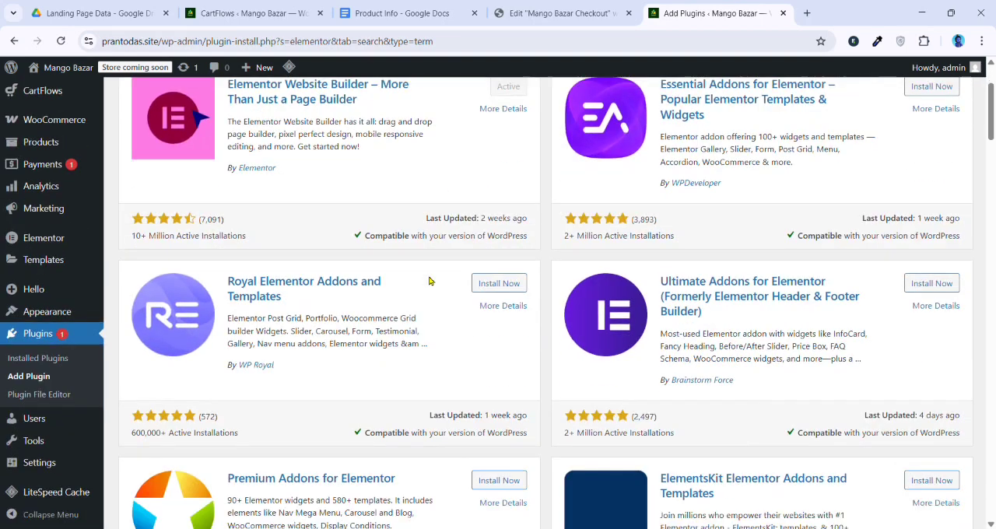
scroll(429, 281, "down", 1)
scroll(438, 262, "down", 1)
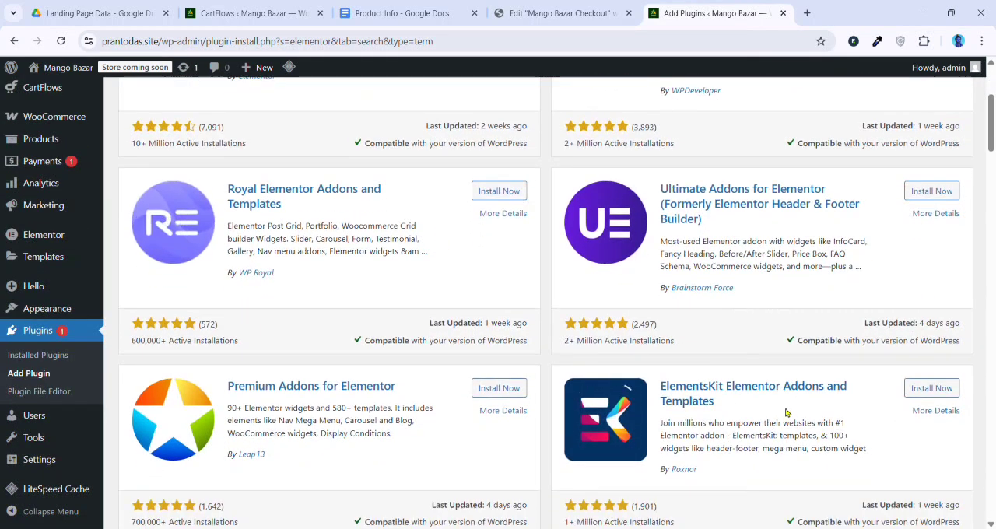
left_click(933, 388)
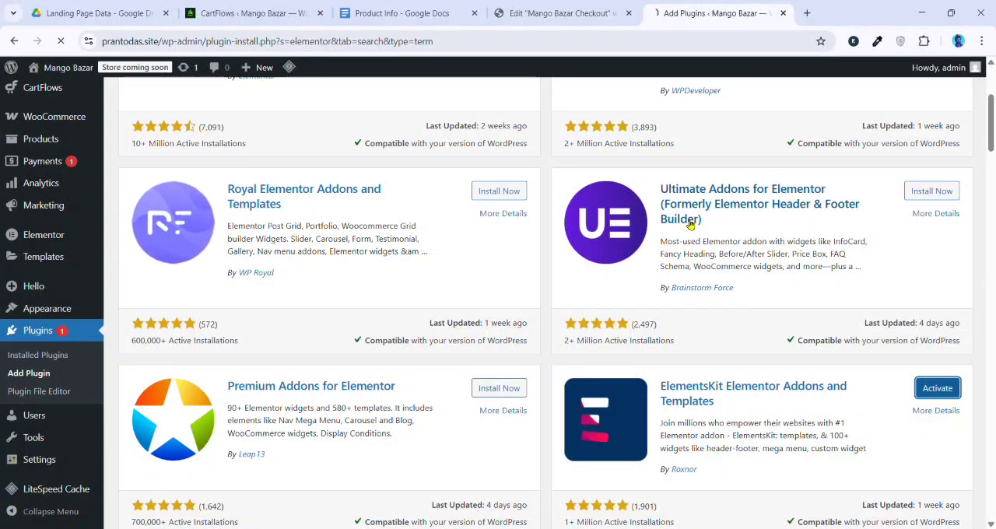
Return to the Elementor editor and change the duplicated section's heading text to "Review"
key("ctrl+Page_Up")
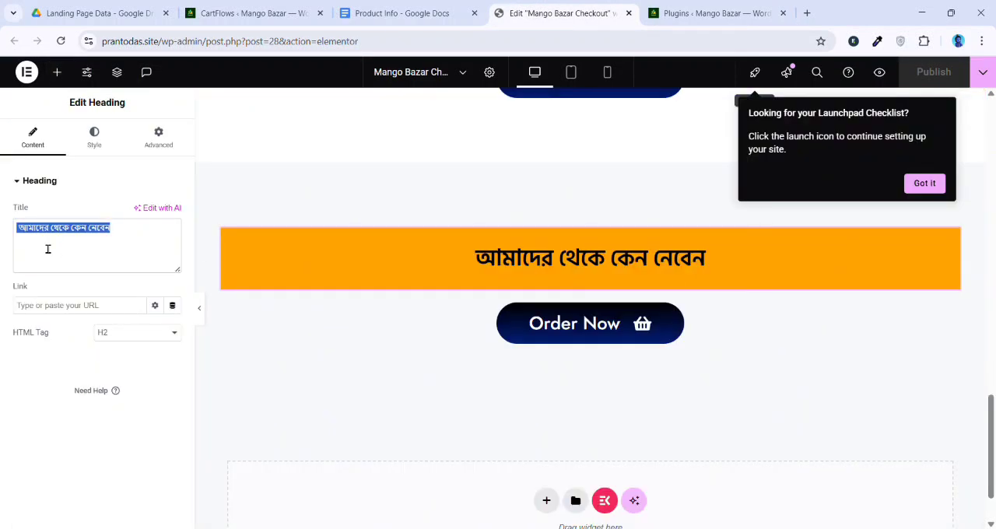
type("Cust")
key("BackSpace")
key("BackSpace")
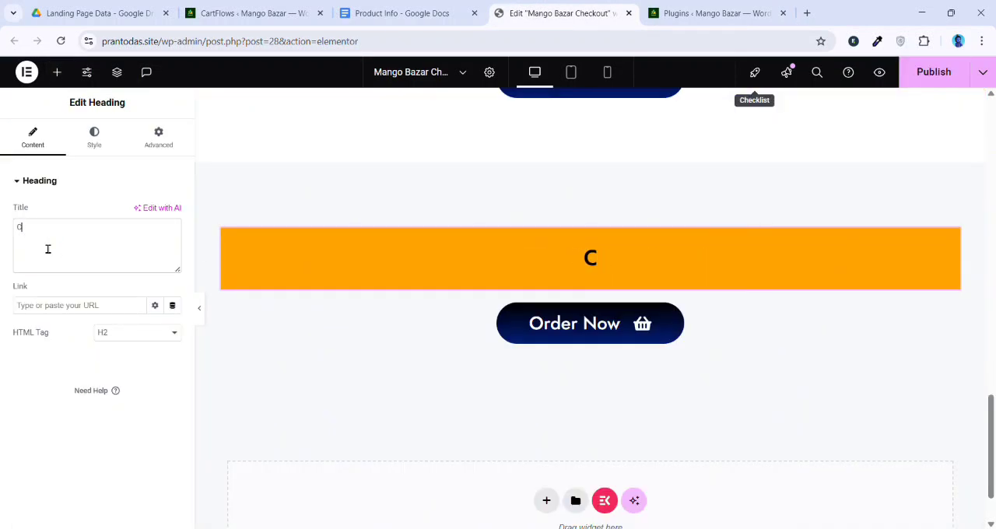
key("BackSpace")
type("Review")
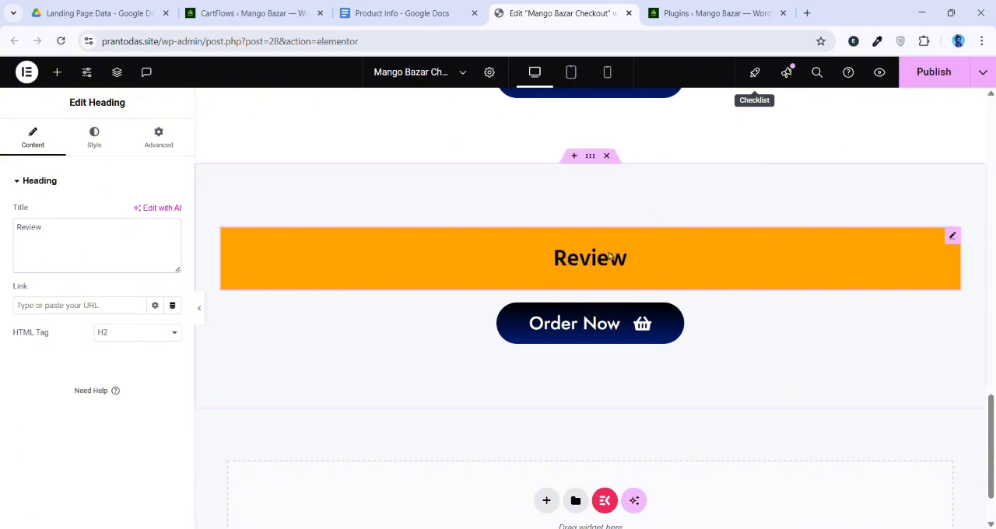
Add the ElementsKit Testimonial widget between the "Review" heading and the Order Now button
left_click(57, 72)
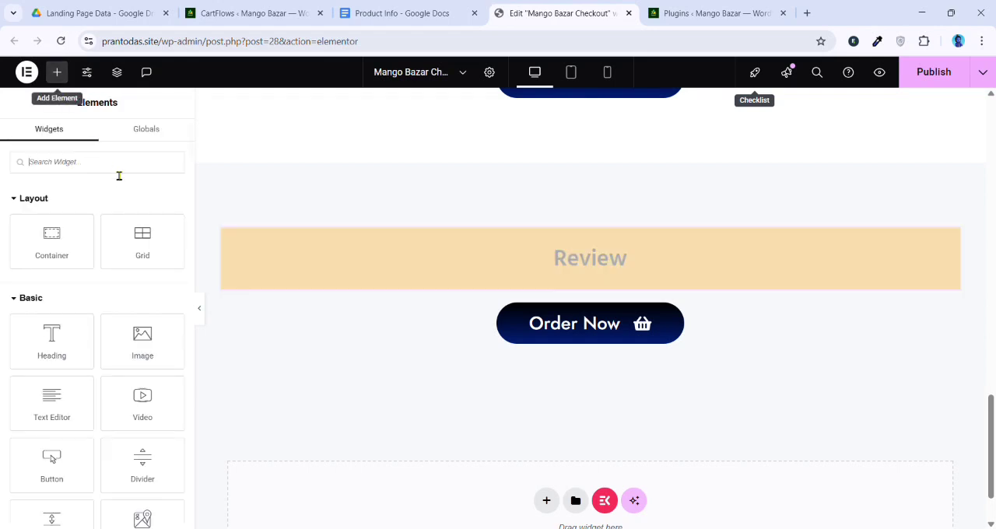
type("test")
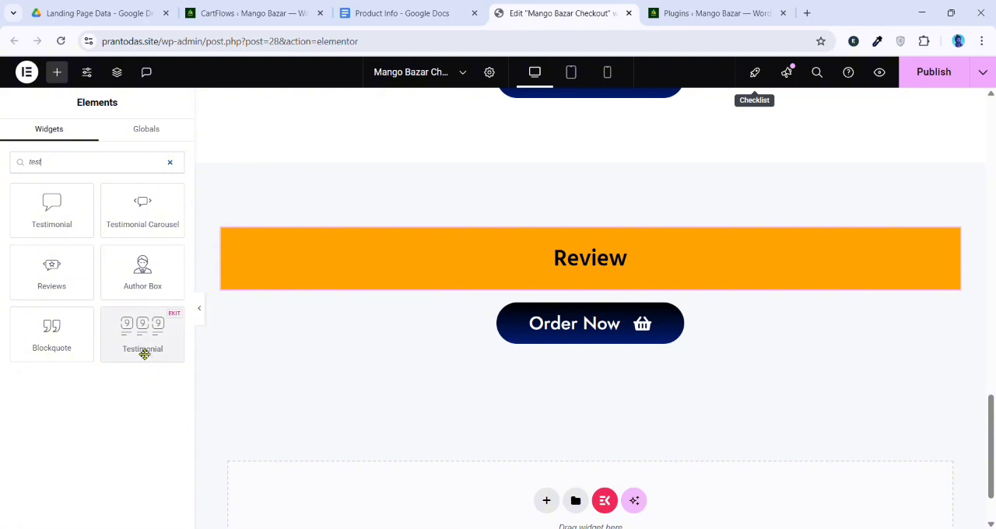
left_click_drag(164, 346, 233, 369)
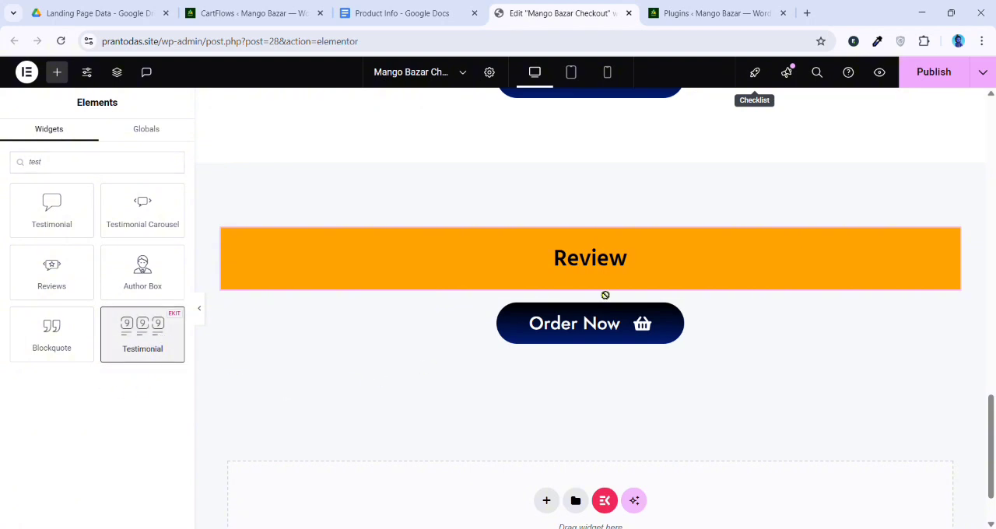
left_click_drag(606, 295, 603, 285)
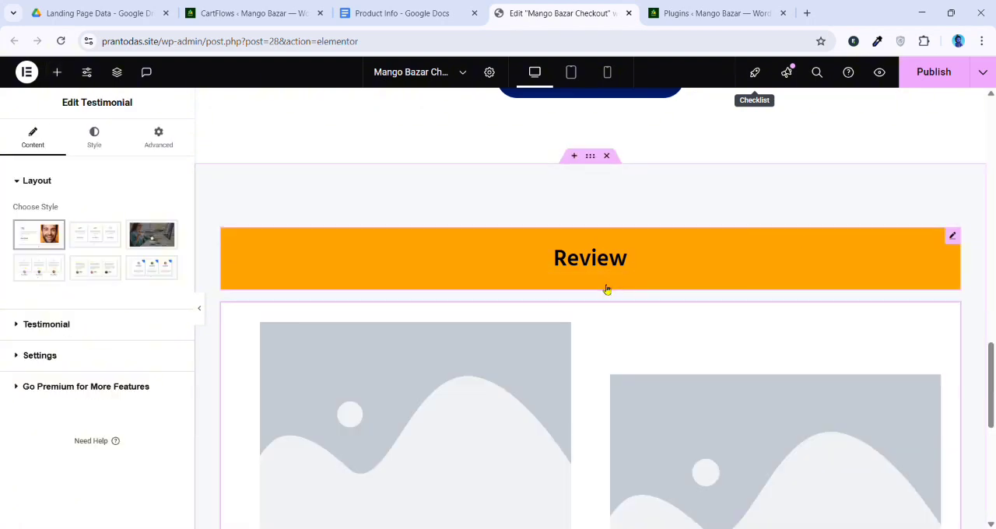
Compare the testimonial styles and choose the one with stars above the review text and the photo beside the name
scroll(607, 290, "down", 4)
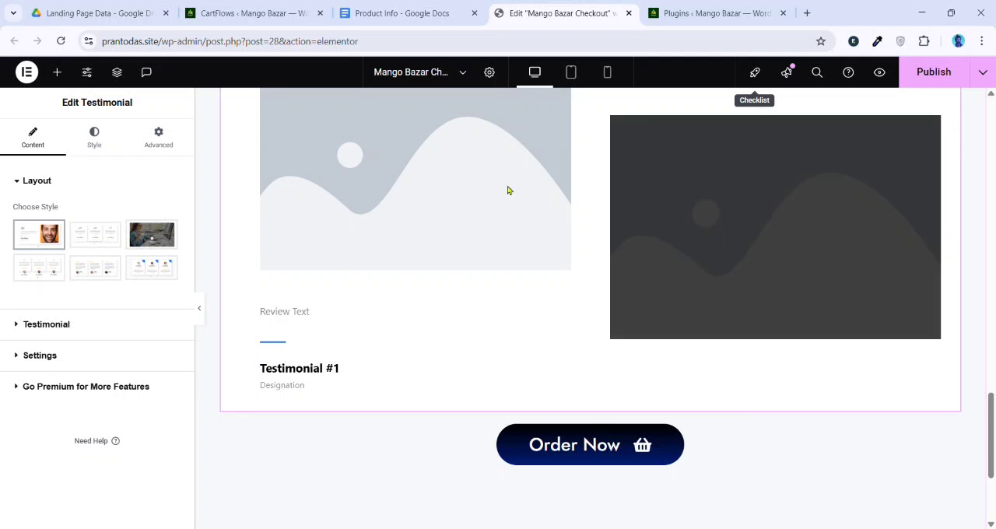
scroll(546, 233, "up", 2)
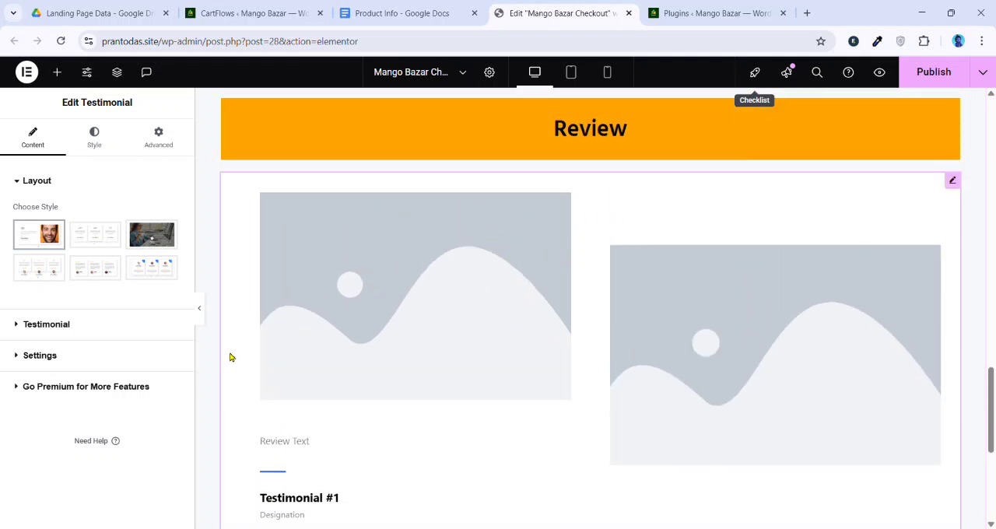
left_click(100, 271)
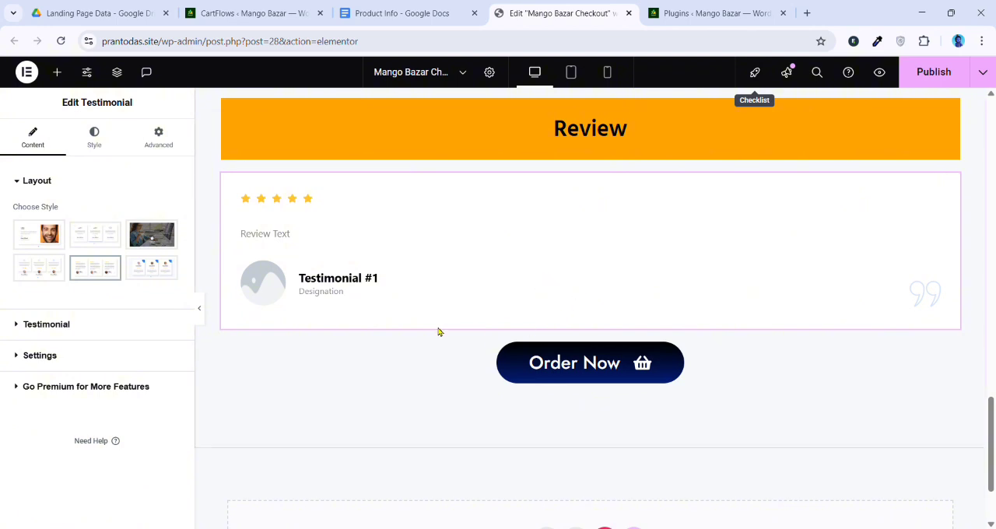
left_click(144, 270)
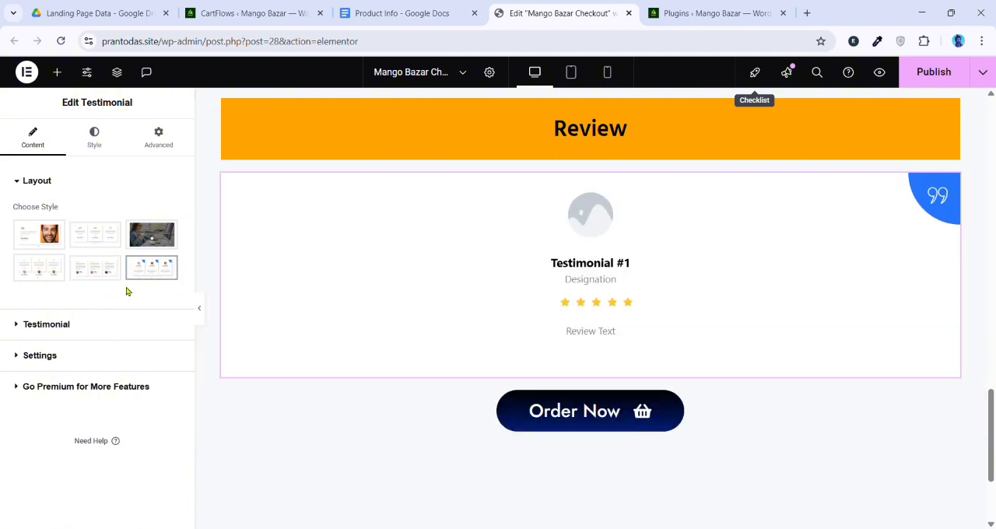
left_click(61, 274)
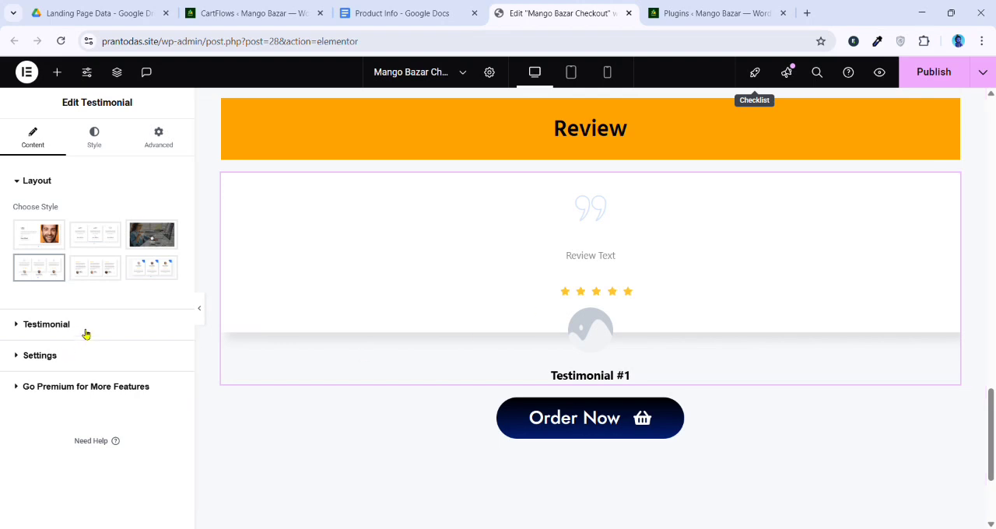
left_click(104, 269)
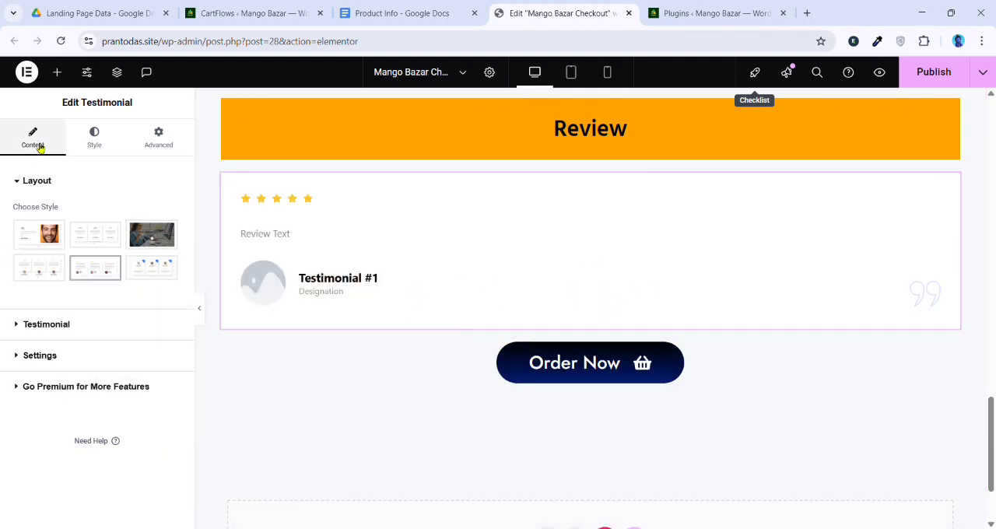
Add a fourth testimonial item by duplicating Testimonial #3
left_click(59, 324)
scroll(141, 326, "down", 2)
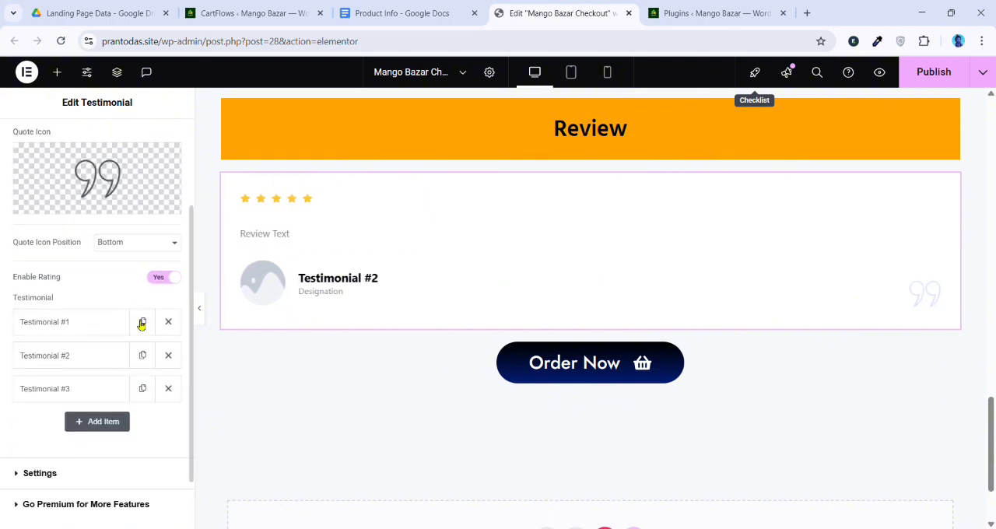
left_click(143, 389)
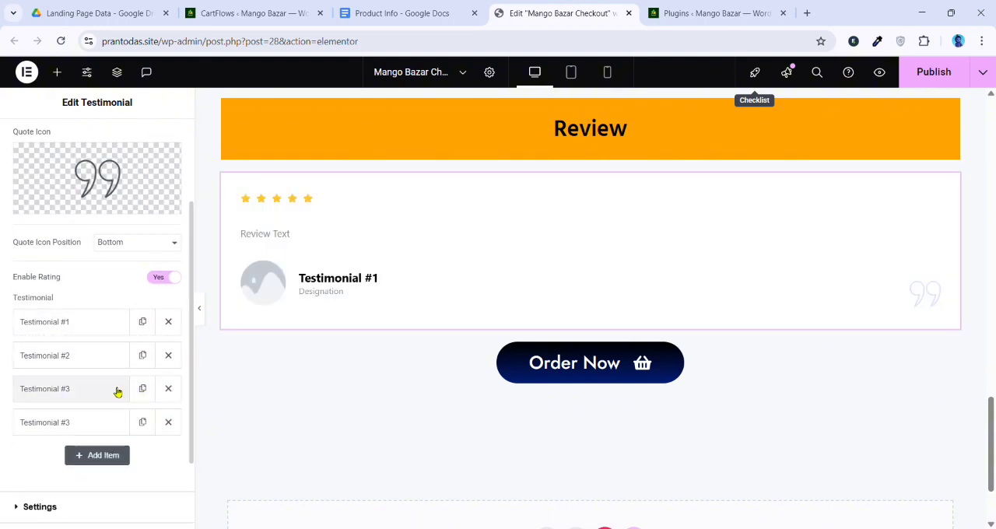
scroll(133, 257, "down", 1)
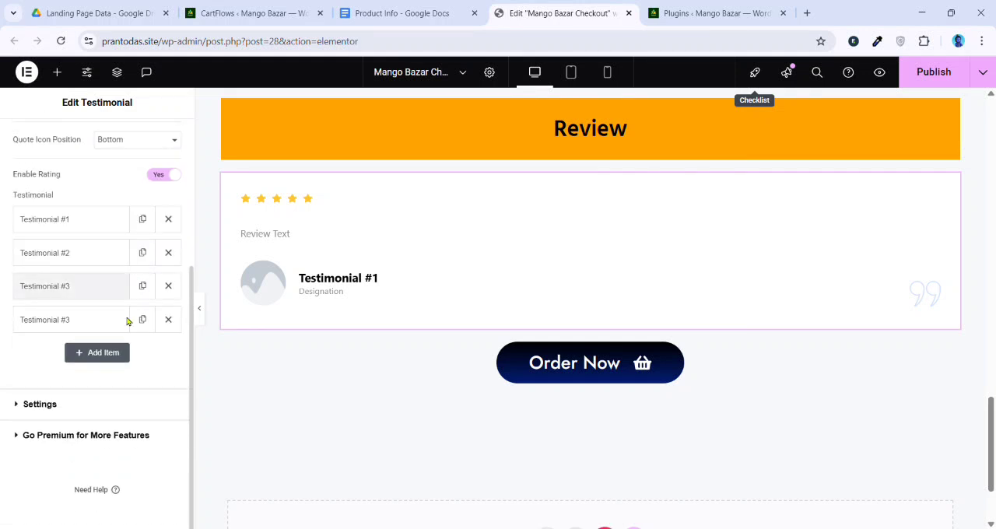
Set the testimonial widget's Slides To Show to 3 in its settings
left_click(81, 412)
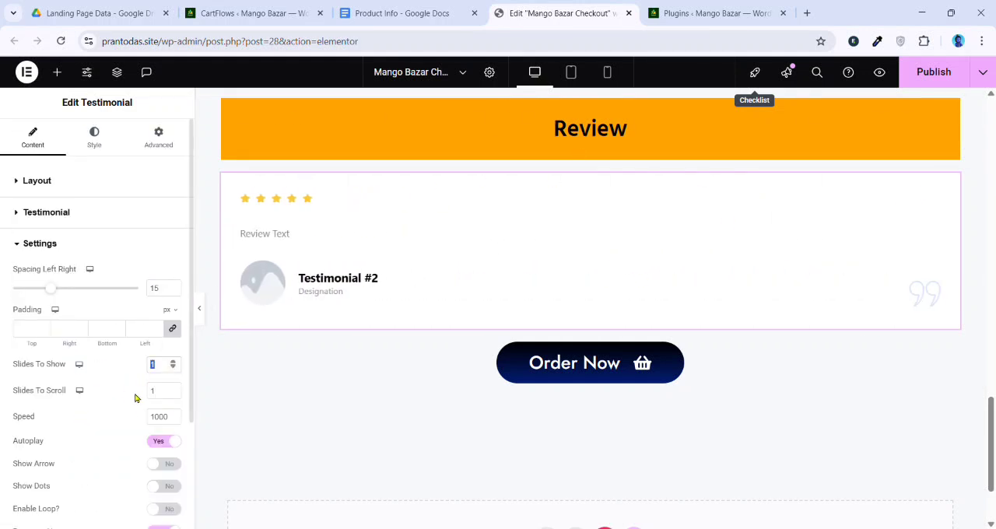
type("3")
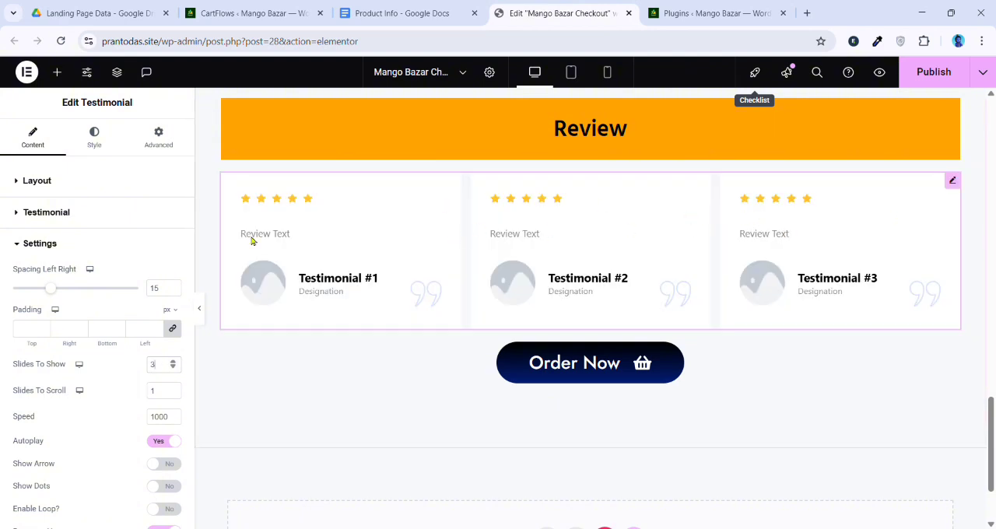
scroll(659, 169, "up", 1)
scroll(518, 241, "down", 2)
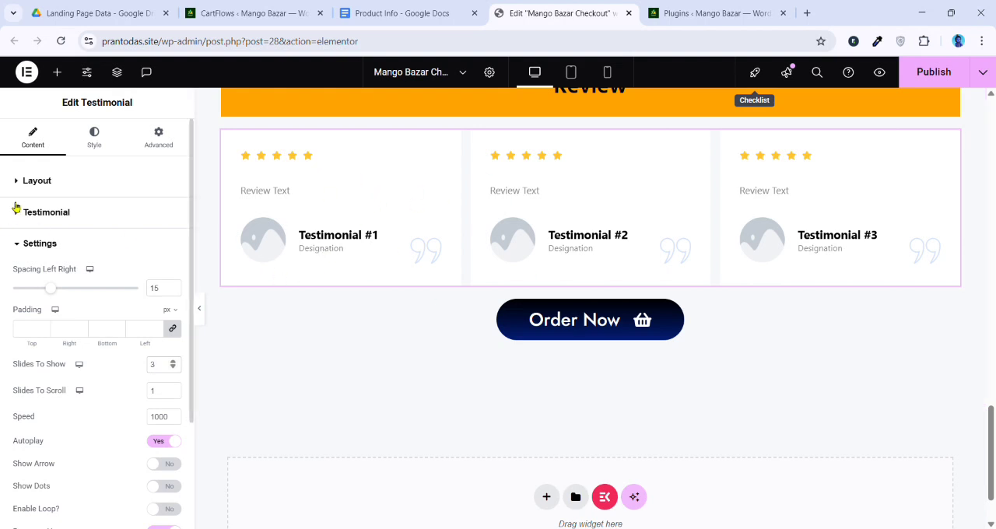
In the Testimonial #1 item, replace the client name with the first customer's name and clear the designation
left_click(47, 184)
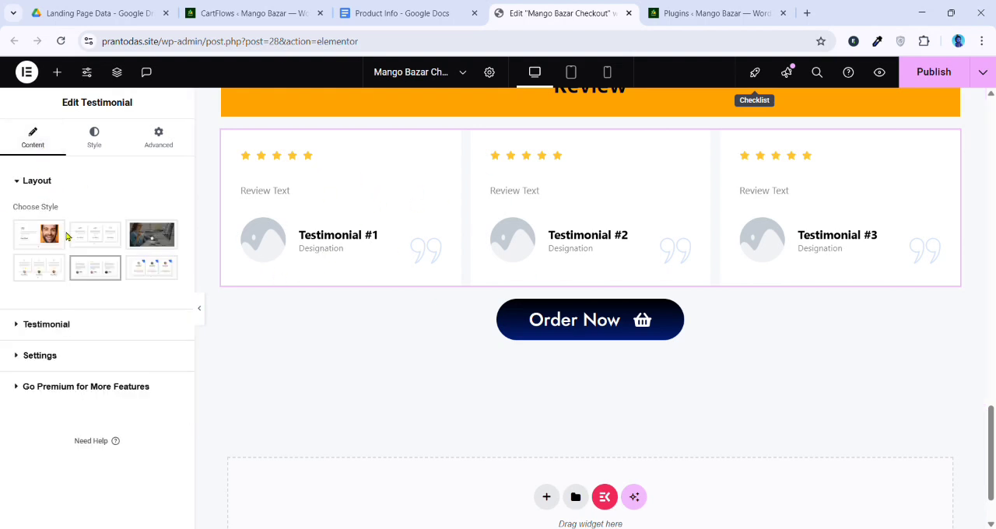
left_click(53, 330)
left_click(52, 331)
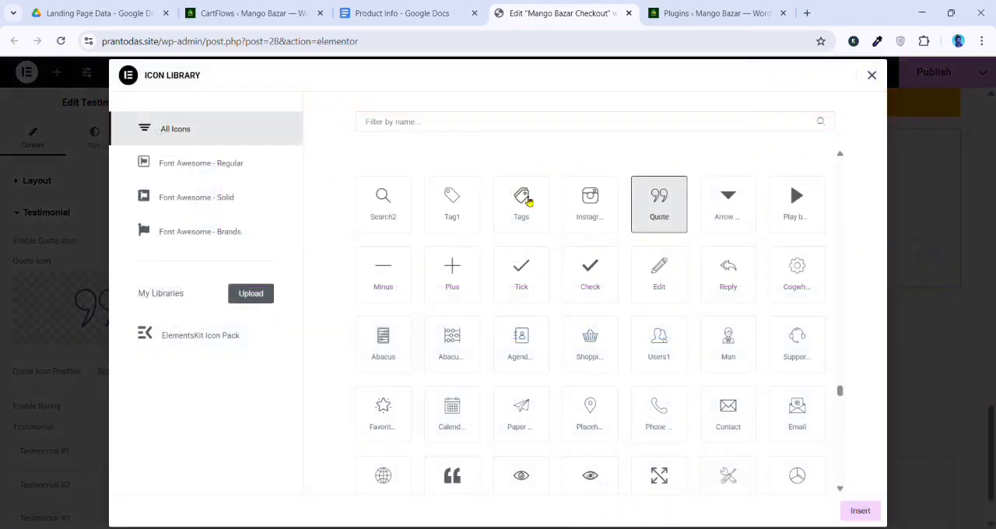
left_click(910, 211)
scroll(49, 350, "down", 2)
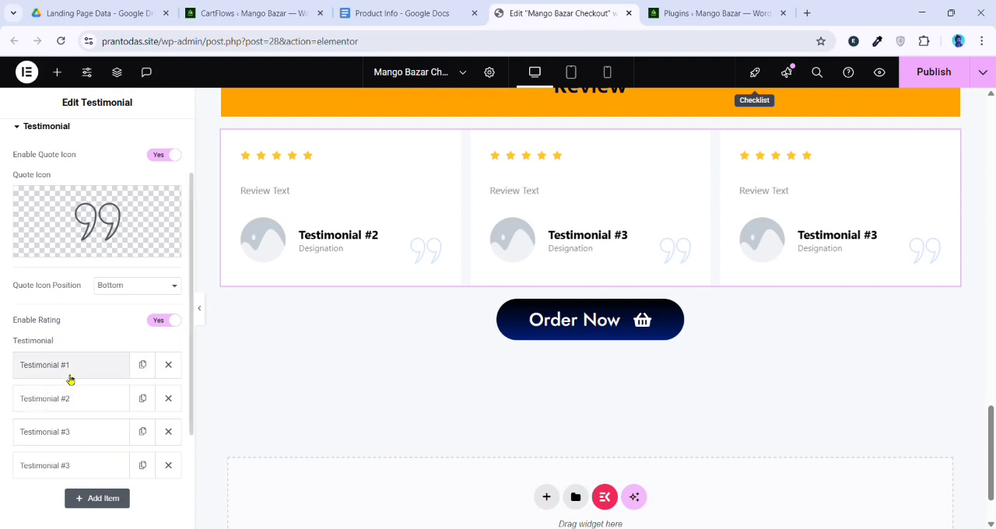
left_click(69, 374)
scroll(85, 380, "down", 2)
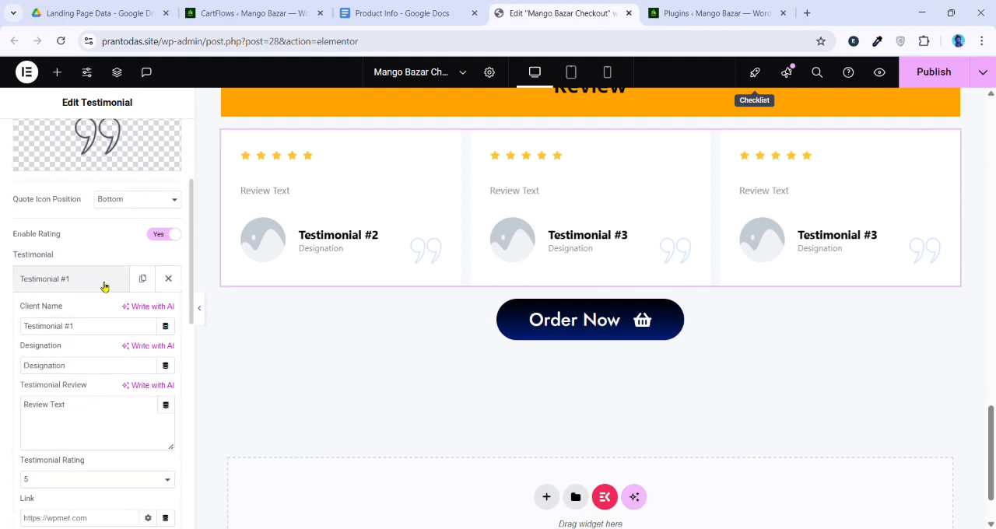
left_click_drag(104, 328, 13, 330)
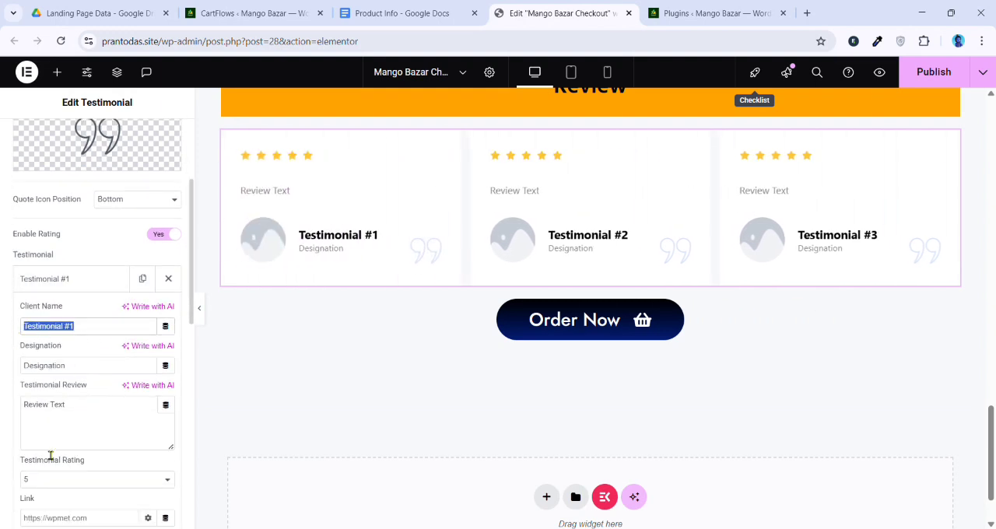
type("Pro")
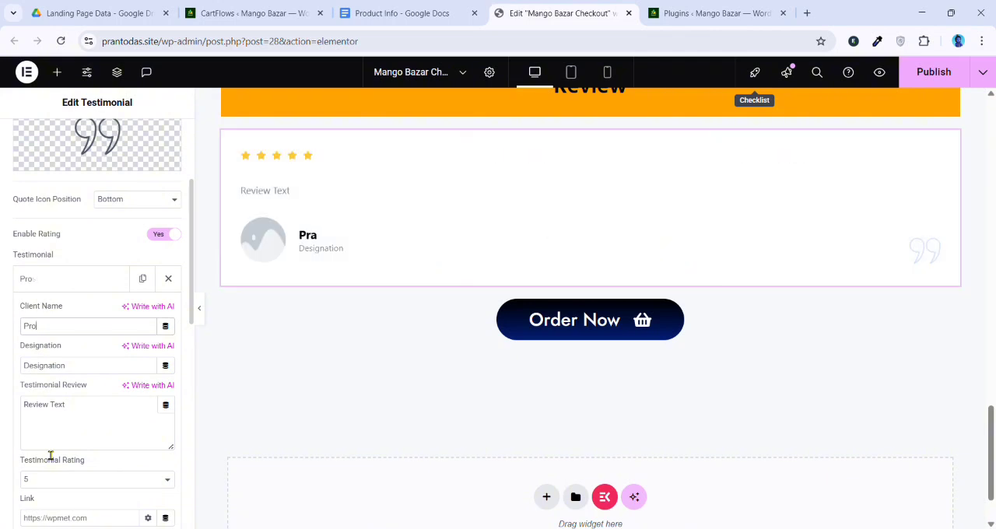
type("shanto")
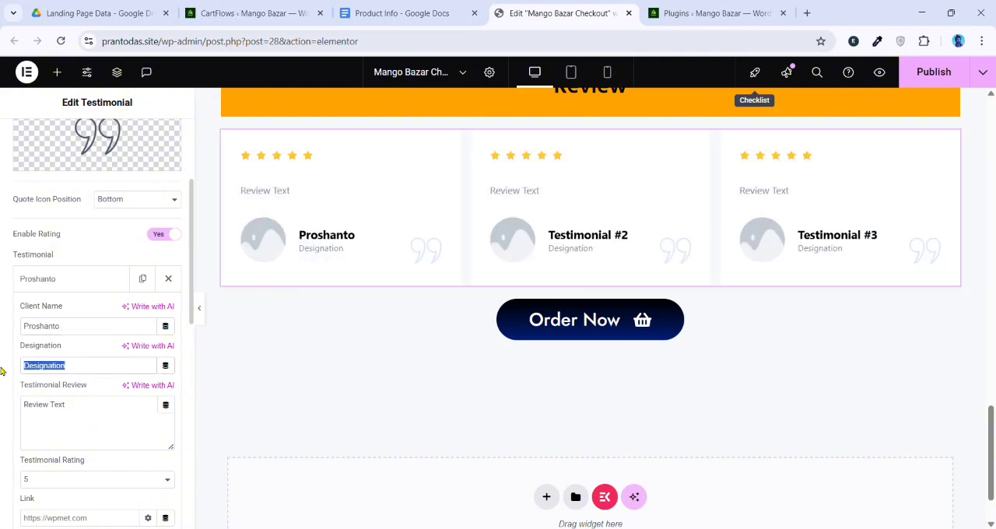
key("BackSpace")
scroll(40, 384, "down", 1)
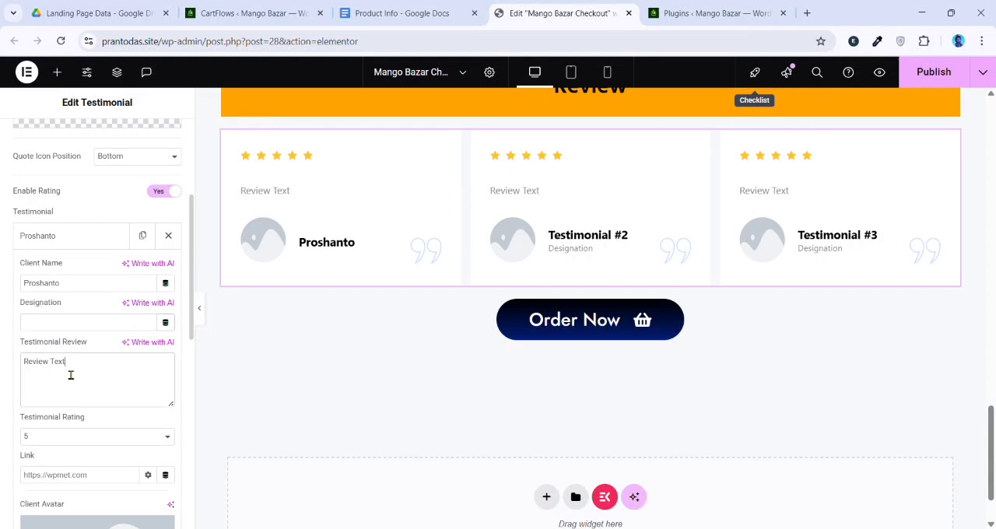
Replace the first testimonial's placeholder review with the first customer review copied from the Product Info document
left_click_drag(70, 375, 9, 367)
left_click(391, 14)
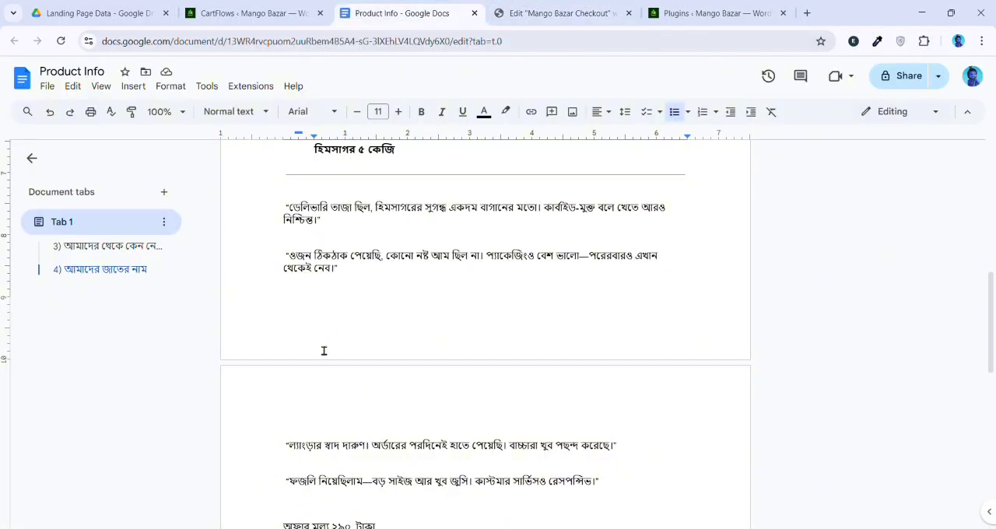
scroll(335, 300, "up", 1)
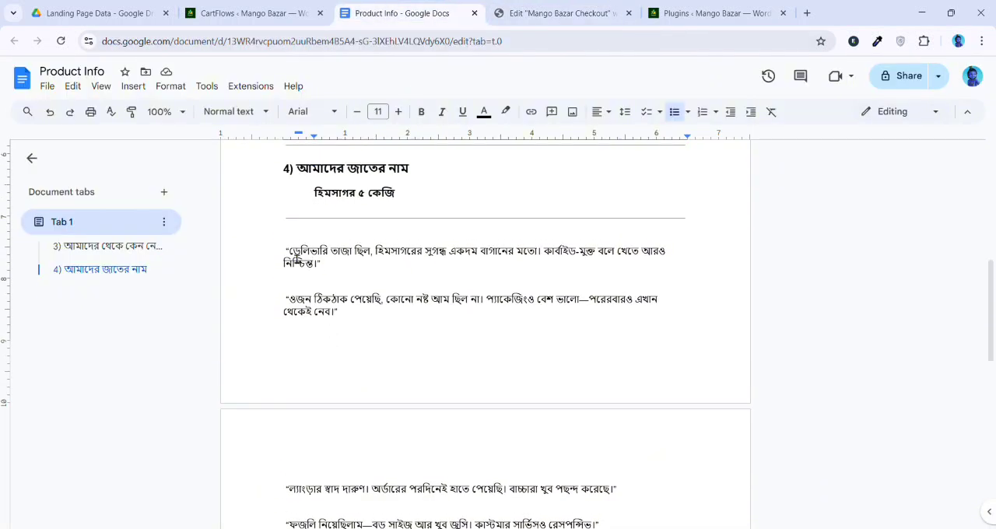
triple_click(311, 260)
key("ctrl+c")
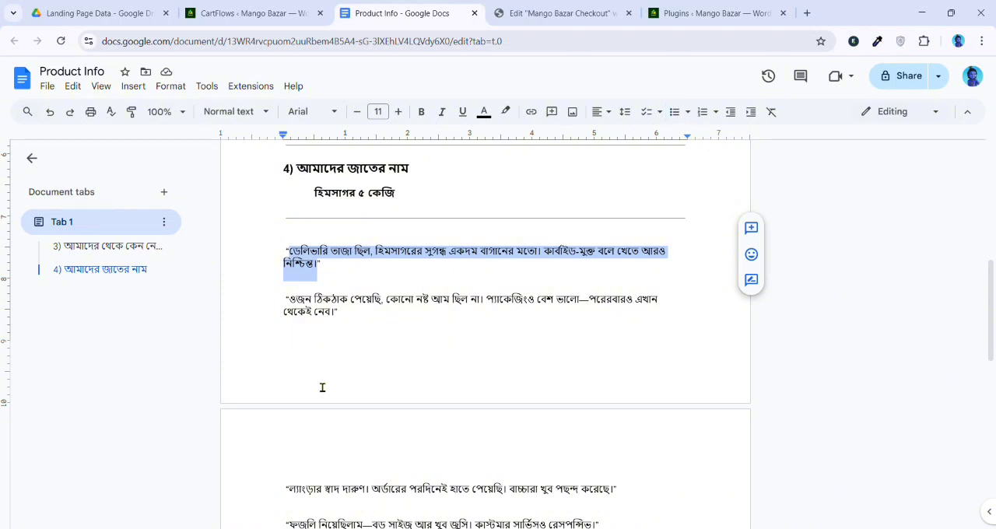
left_click(520, 11)
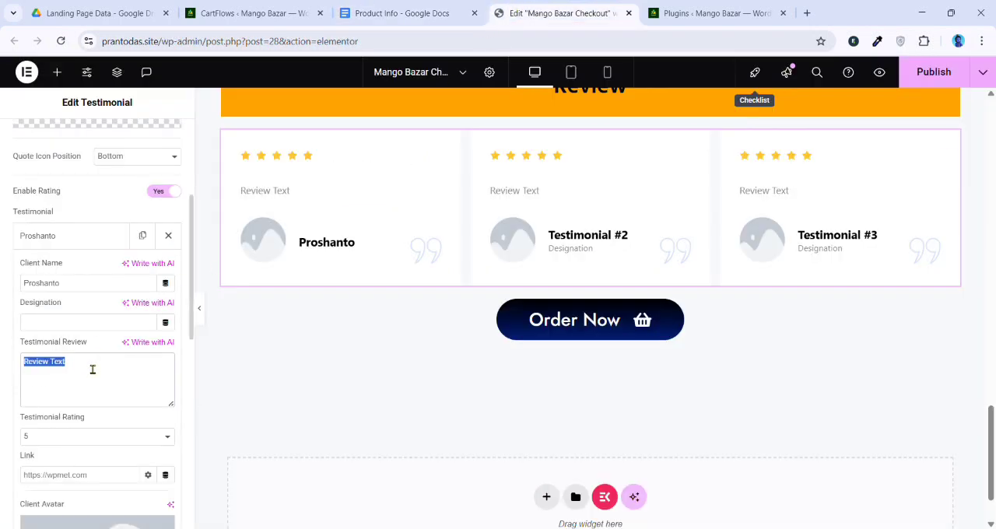
key("ctrl+v")
Set the first testimonial's client avatar to the media library photo of the man in the red Nike shirt
scroll(89, 319, "down", 1)
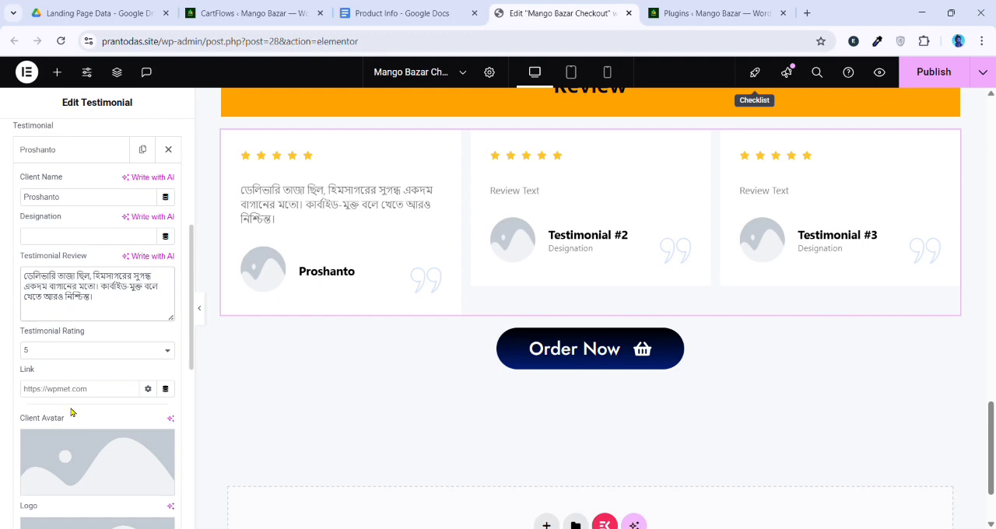
scroll(73, 417, "down", 1)
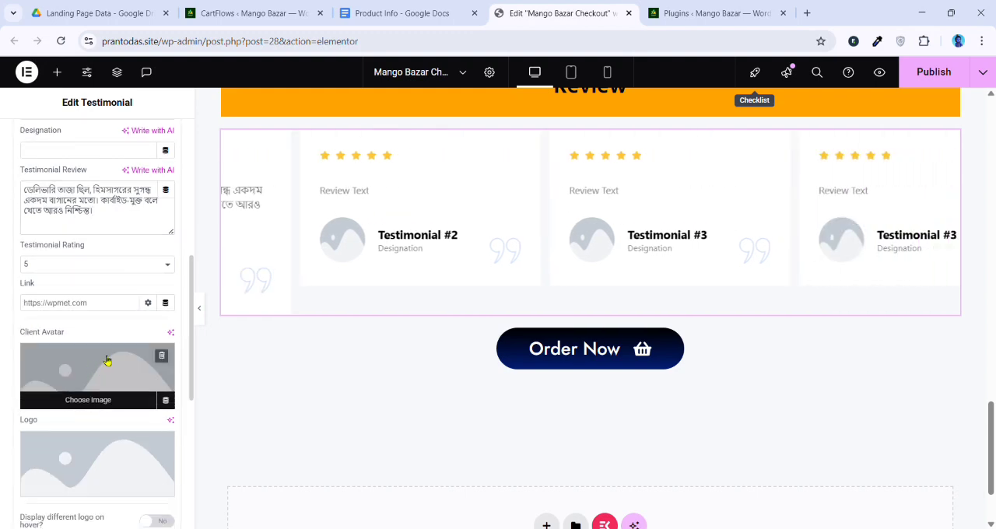
left_click(85, 399)
scroll(319, 288, "down", 5)
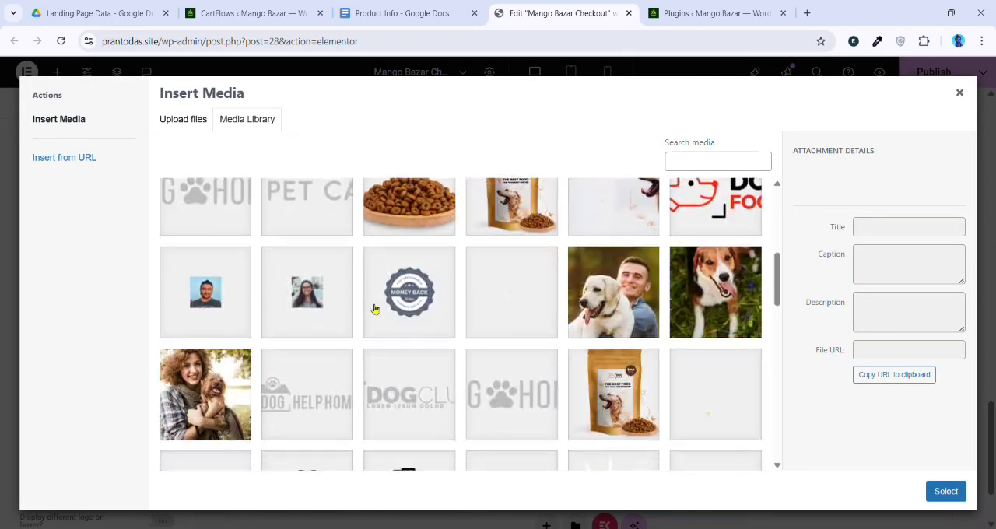
scroll(375, 310, "down", 5)
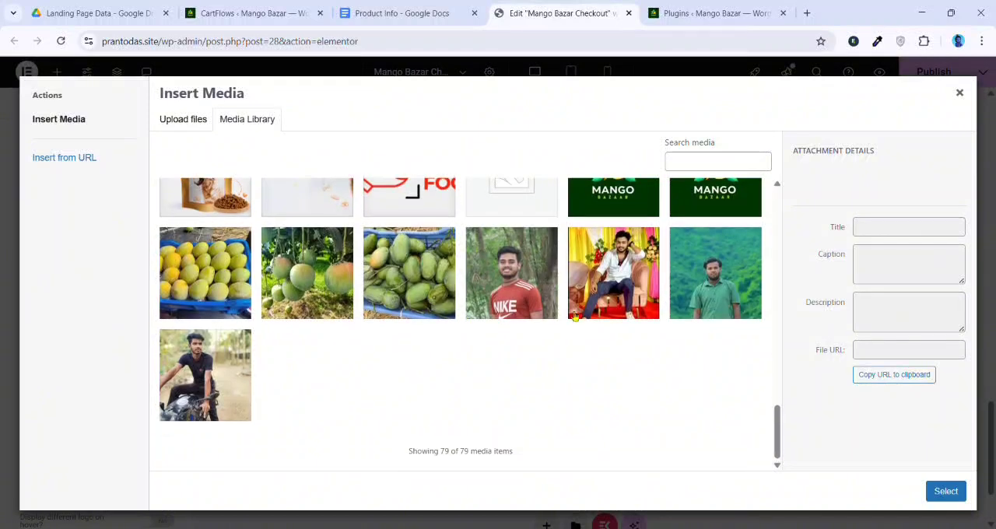
left_click(529, 284)
left_click(947, 491)
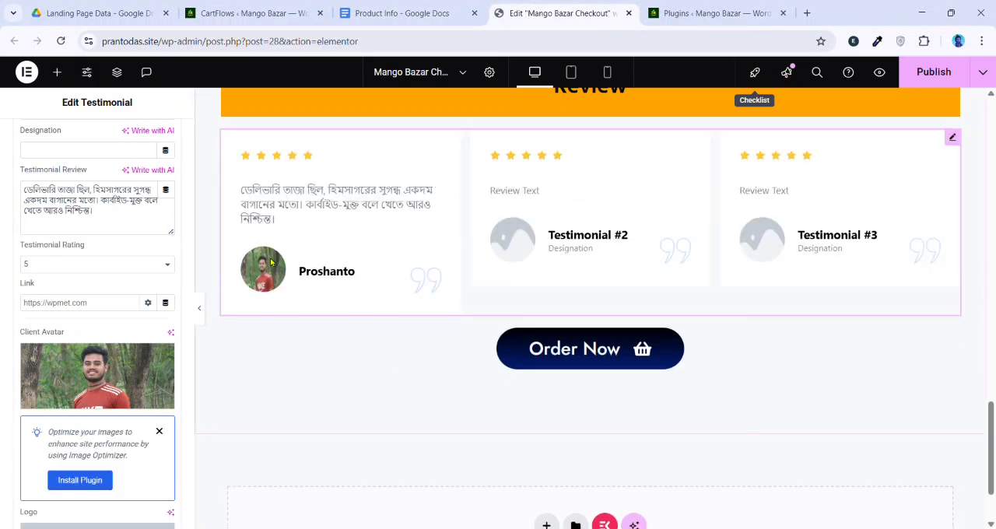
Collapse the expanded testimonial entries to leave only the widget's item list
scroll(52, 295, "up", 5)
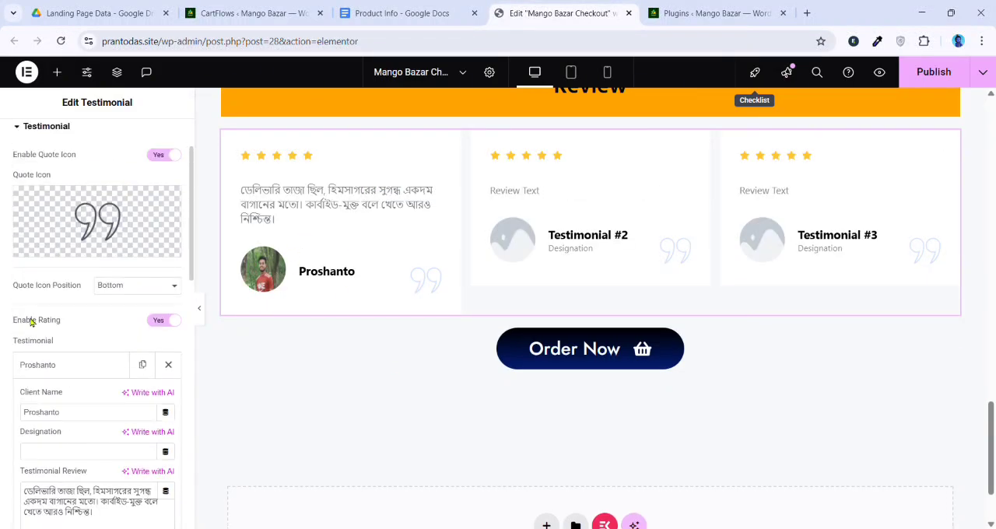
left_click(60, 216)
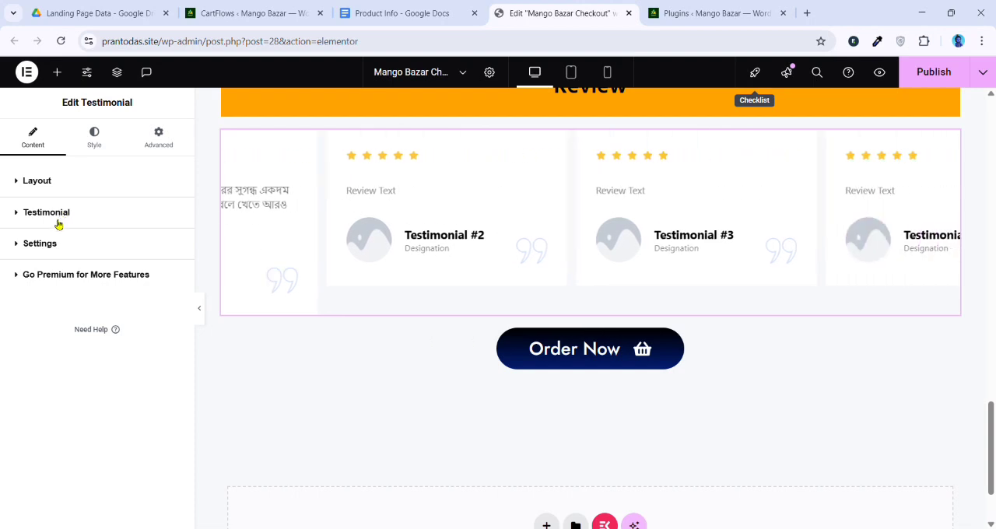
left_click(60, 216)
left_click(61, 217)
left_click(61, 216)
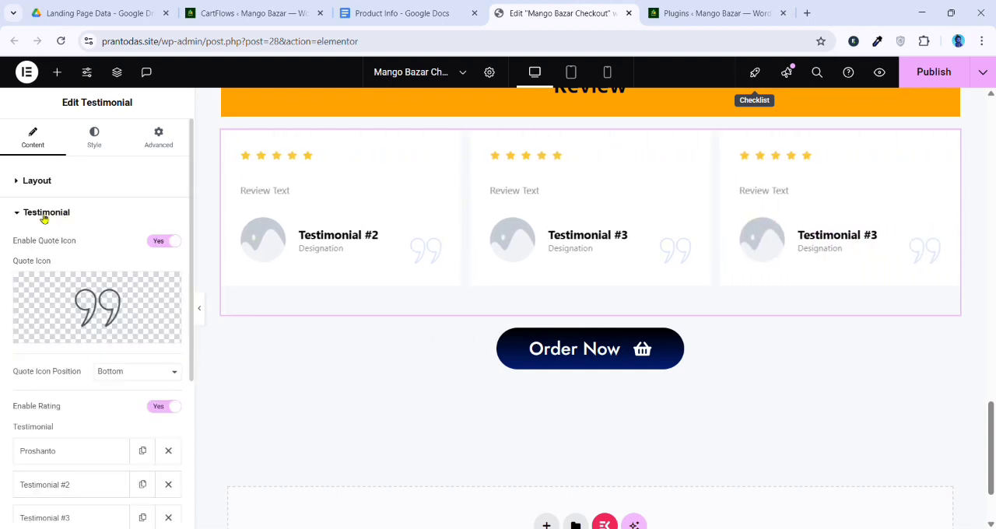
scroll(50, 267, "down", 3)
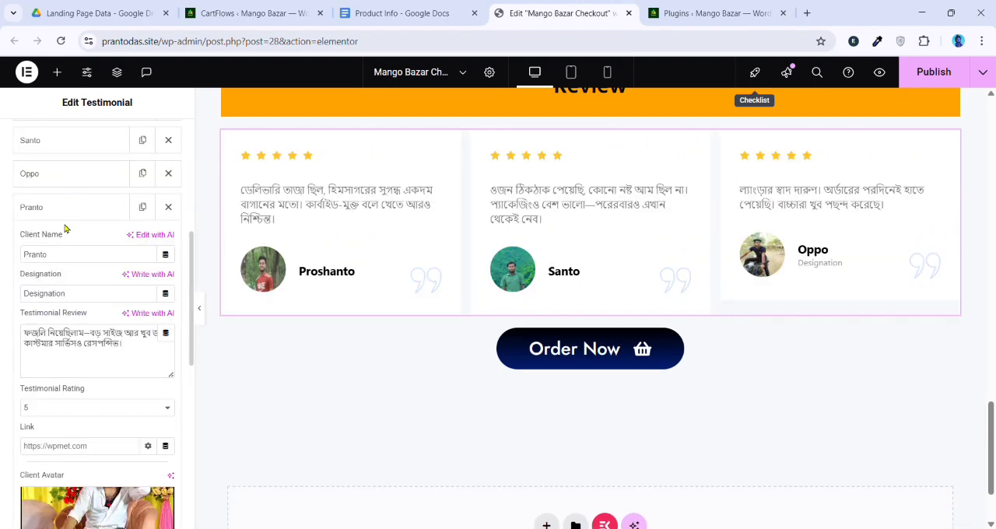
left_click(69, 221)
Examine the Review section's desktop layout with the editing panel hidden and restored, and select the section's container
scroll(333, 247, "up", 1)
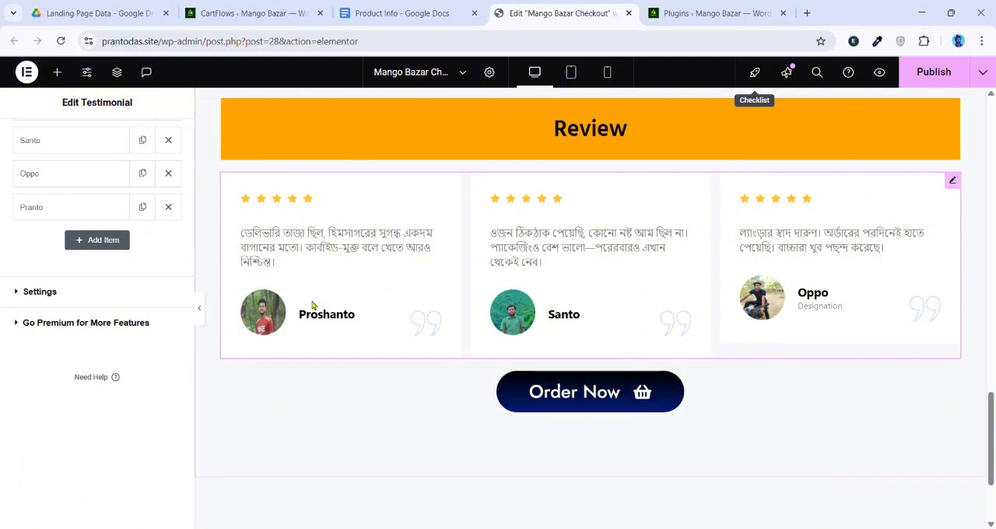
left_click(202, 311)
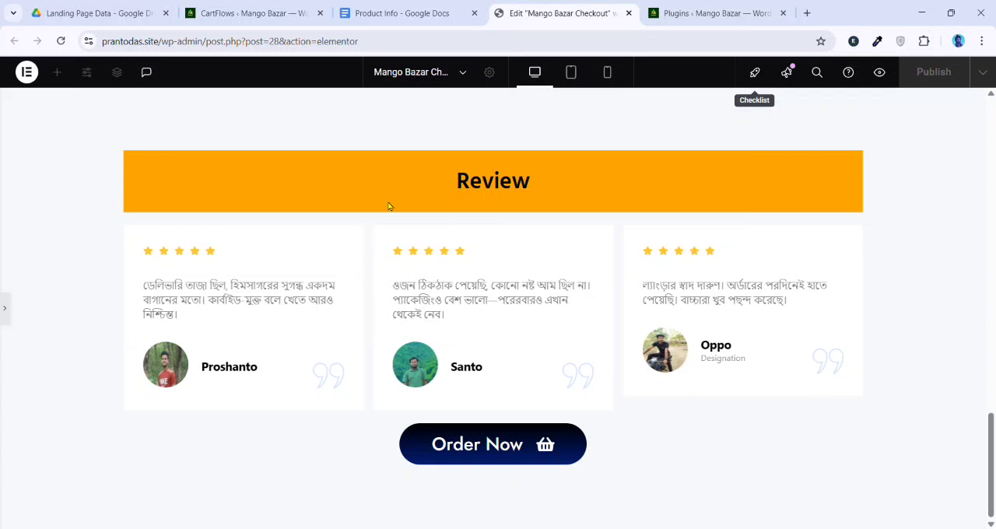
left_click(7, 306)
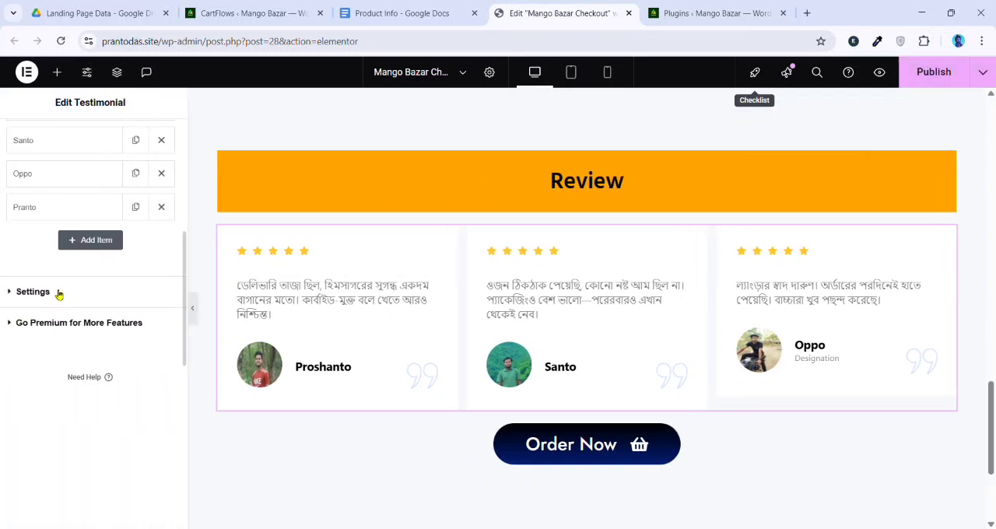
scroll(688, 304, "up", 3)
scroll(637, 299, "down", 1)
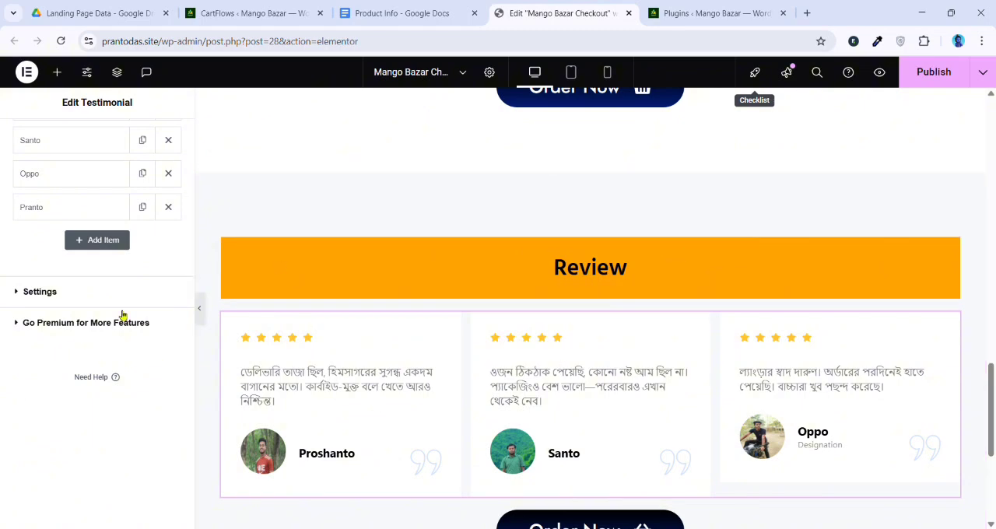
scroll(610, 293, "down", 2)
scroll(605, 289, "up", 1)
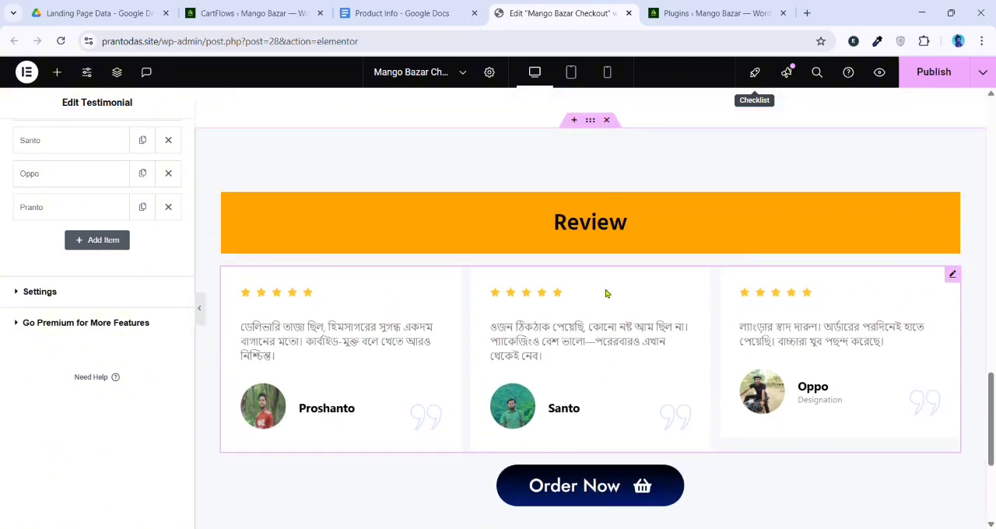
left_click(591, 122)
scroll(604, 276, "up", 5)
scroll(611, 282, "down", 5)
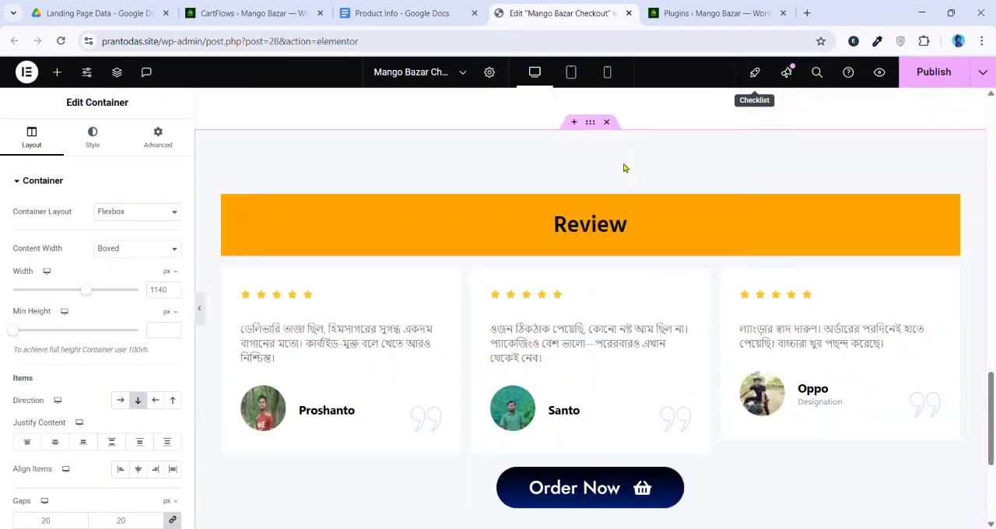
scroll(471, 289, "down", 2)
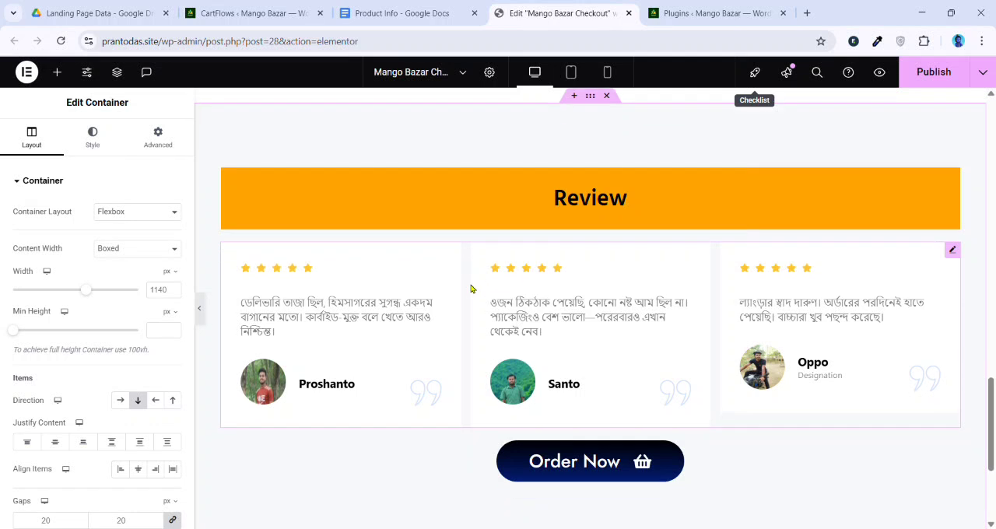
scroll(561, 249, "up", 2)
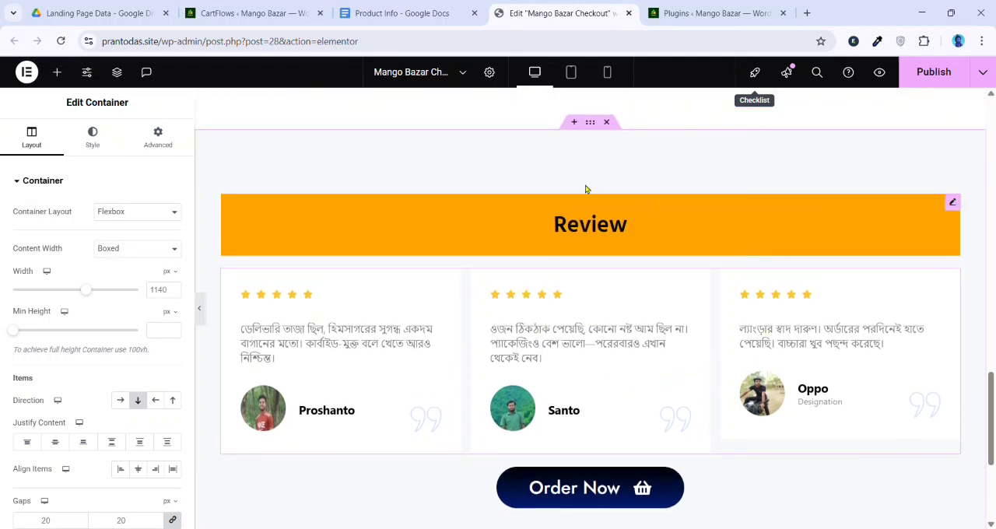
Check the Review section's testimonials and Order Now button in the tablet and mobile portrait previews
left_click(573, 73)
scroll(580, 302, "down", 2)
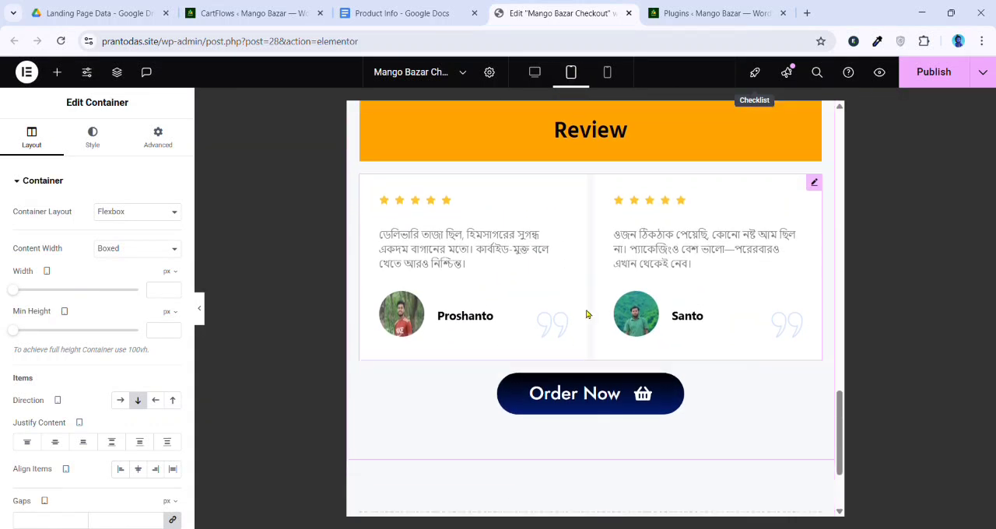
scroll(587, 311, "up", 3)
left_click(611, 72)
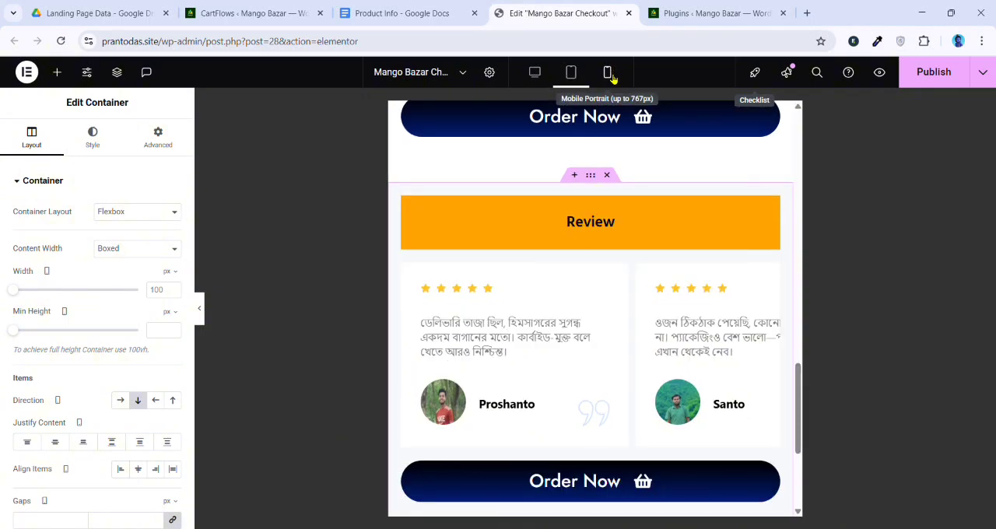
scroll(609, 321, "down", 5)
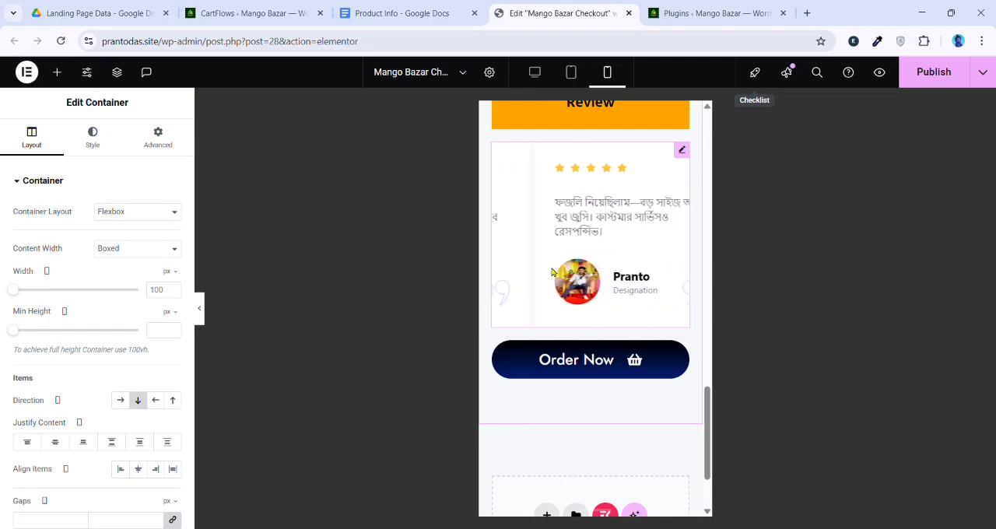
Return the page to the desktop preview, select the Review section's testimonial widget and publish the current changes
scroll(611, 287, "up", 2)
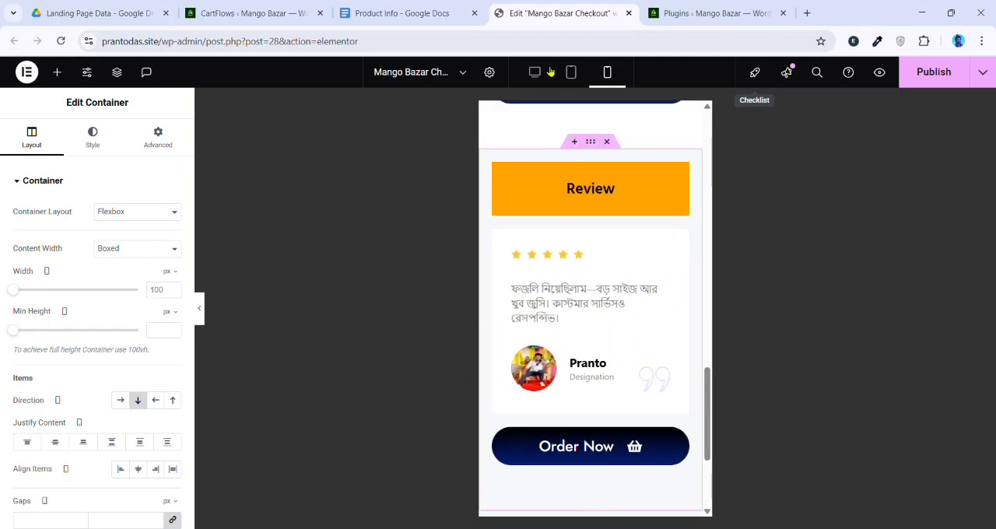
left_click(537, 72)
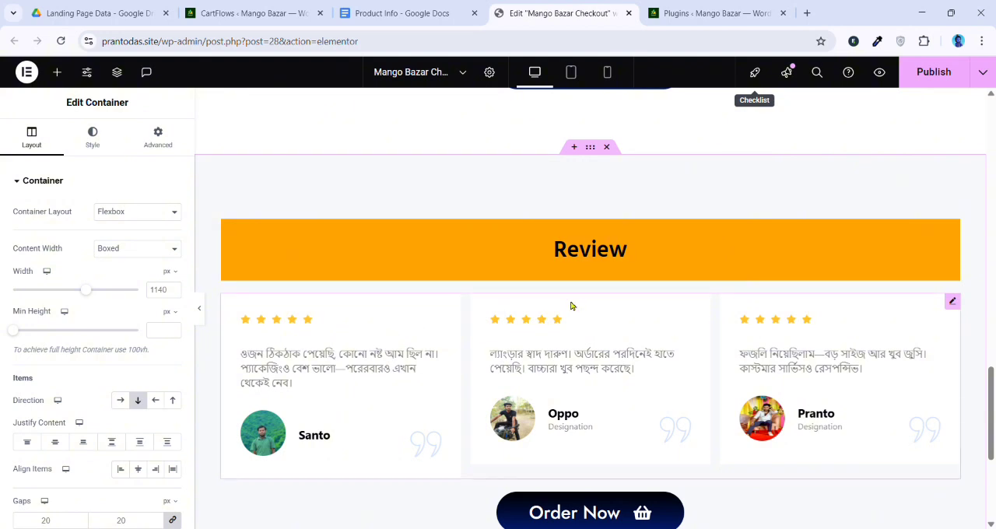
scroll(623, 299, "down", 1)
left_click(847, 282)
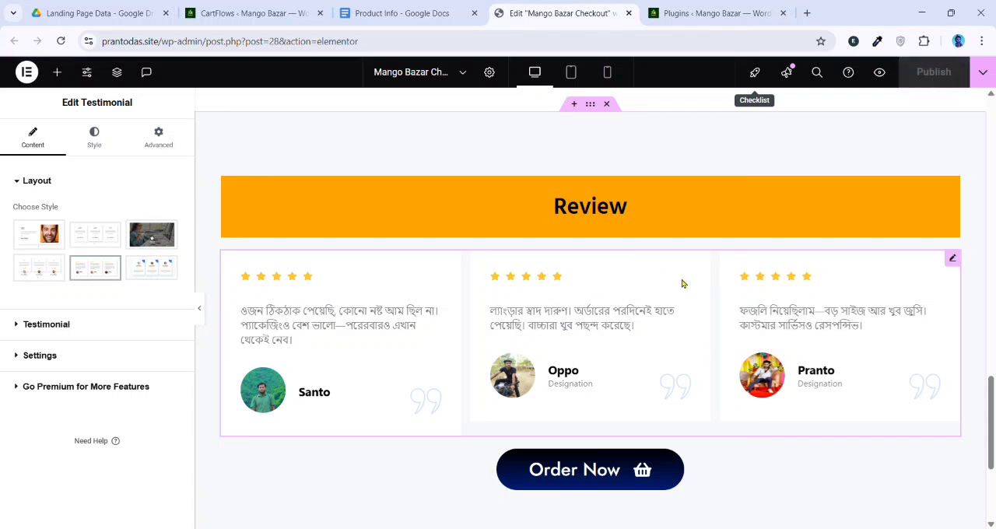
Add a single-column Flexbox container below the Review section
scroll(611, 349, "down", 2)
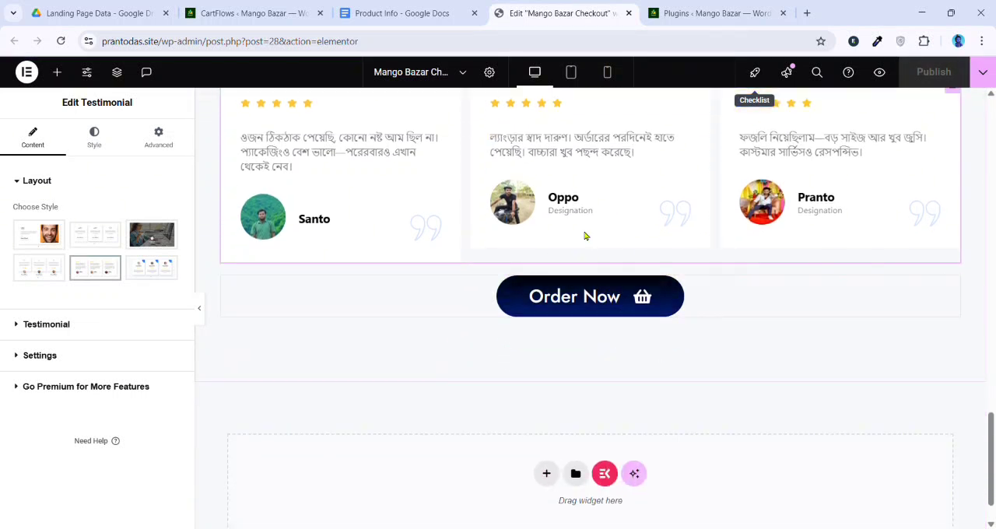
scroll(691, 505, "down", 1)
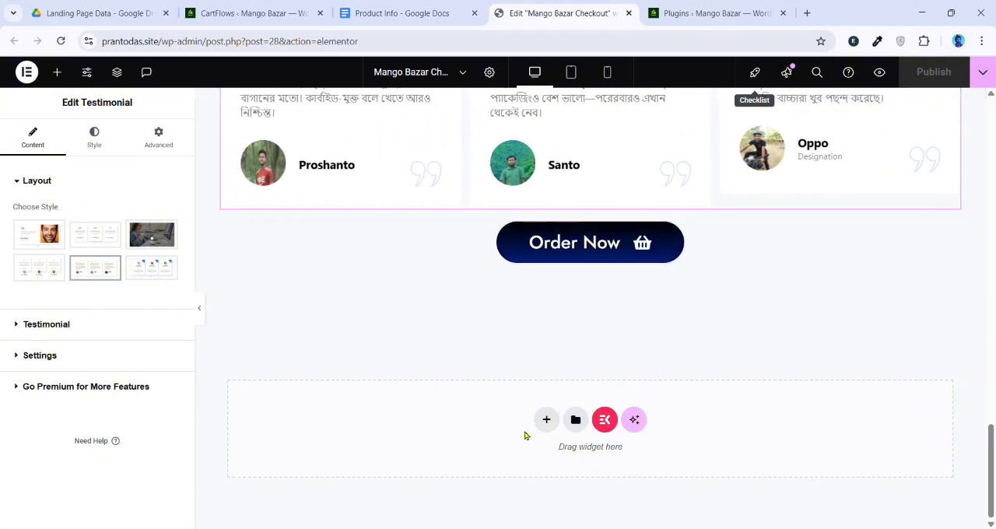
left_click(547, 419)
left_click(542, 464)
left_click(412, 449)
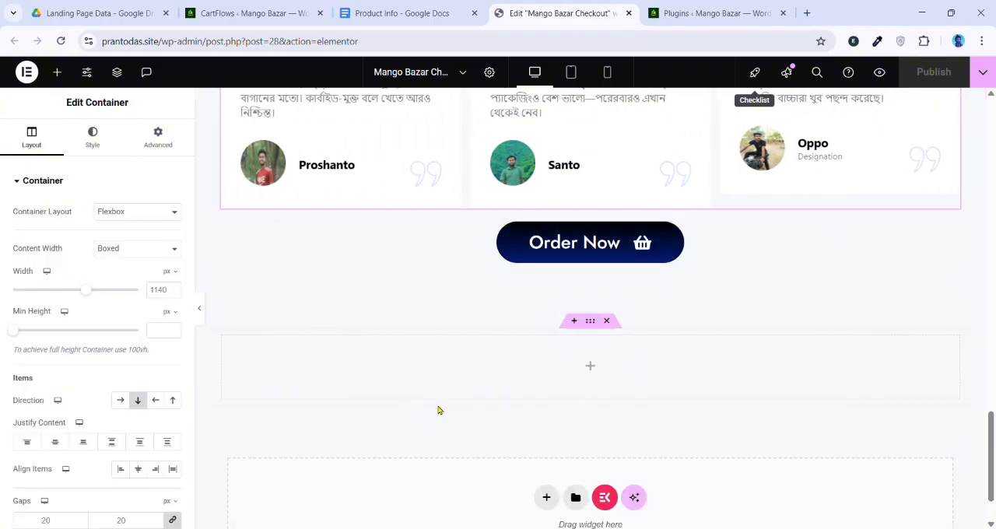
Unlink the new container's padding values and set its top and bottom padding to 100 px
left_click(159, 143)
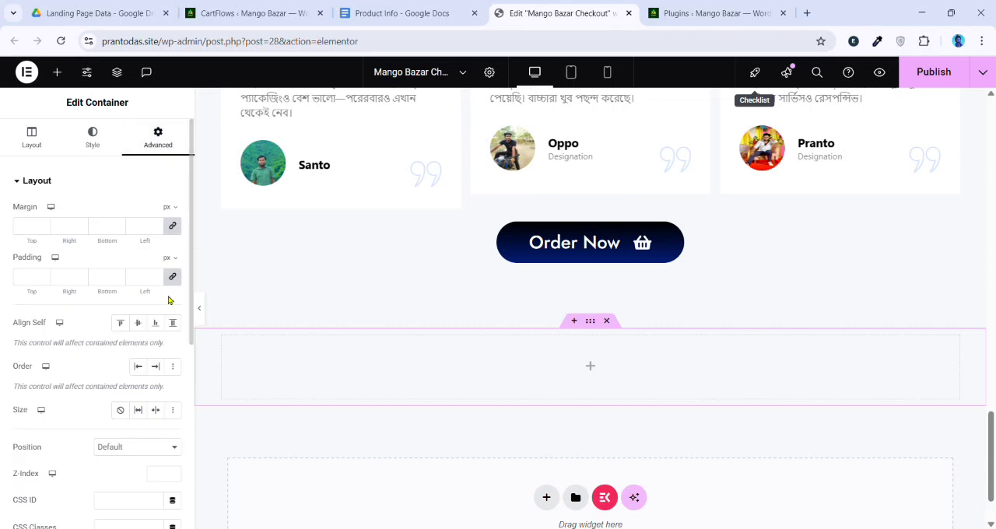
left_click(173, 278)
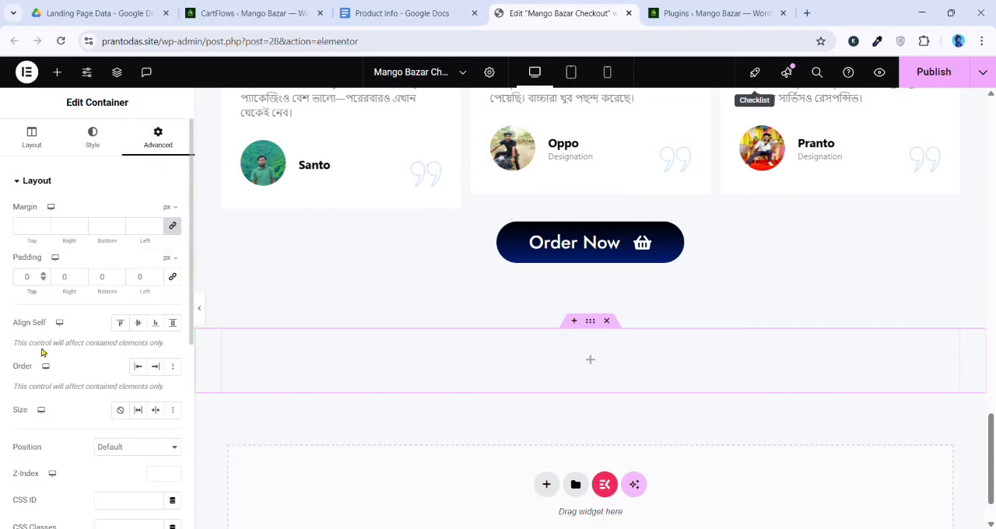
type("100")
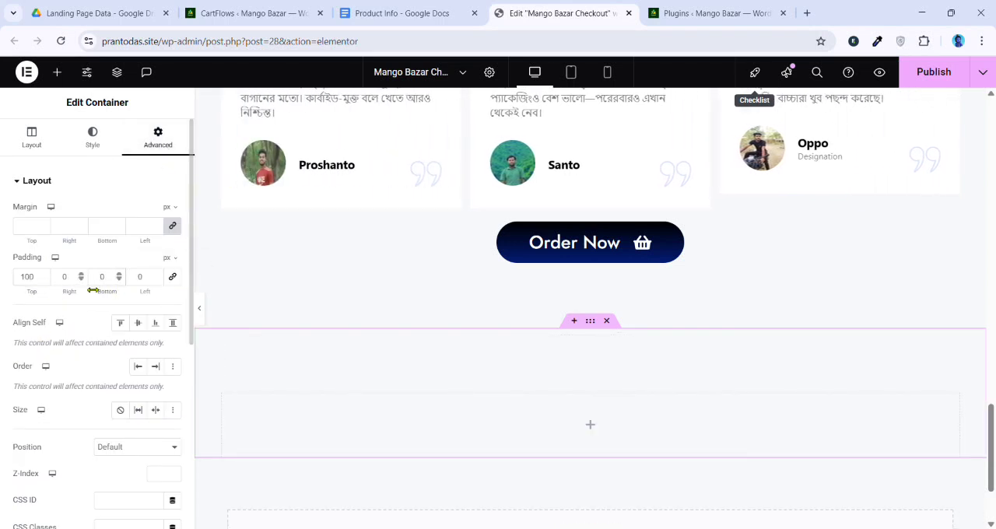
type("100")
scroll(618, 302, "down", 1)
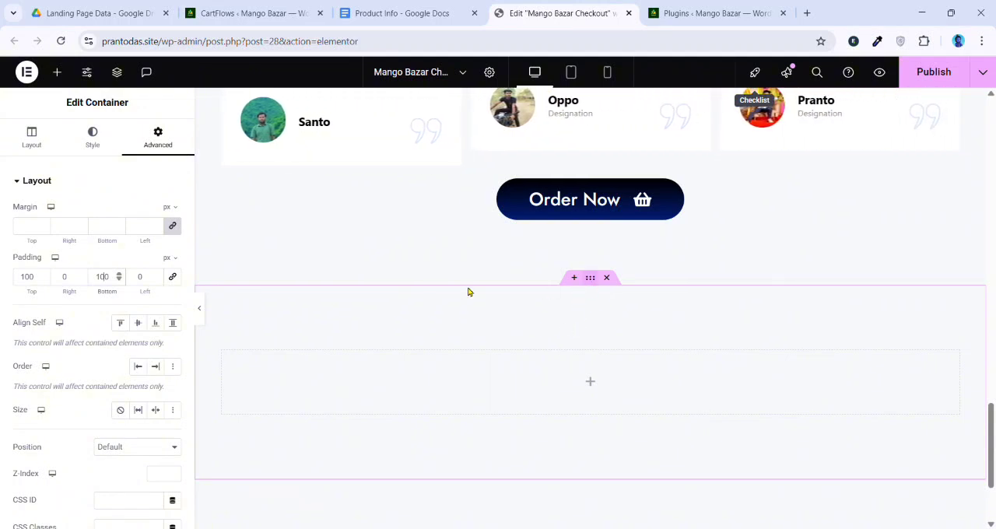
Give the new container below the Review section a classic white background colour
left_click(98, 142)
left_click(127, 243)
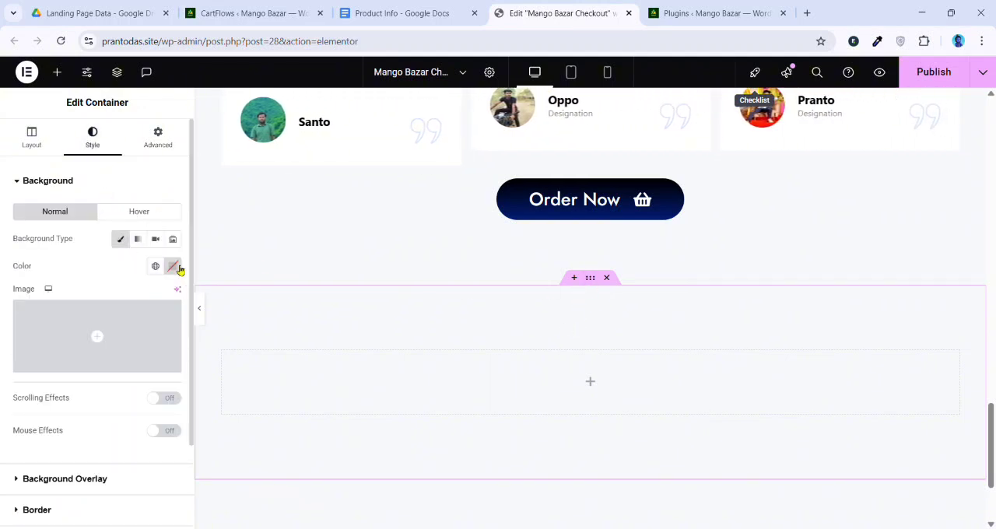
left_click(173, 266)
left_click(98, 319)
left_click(386, 266)
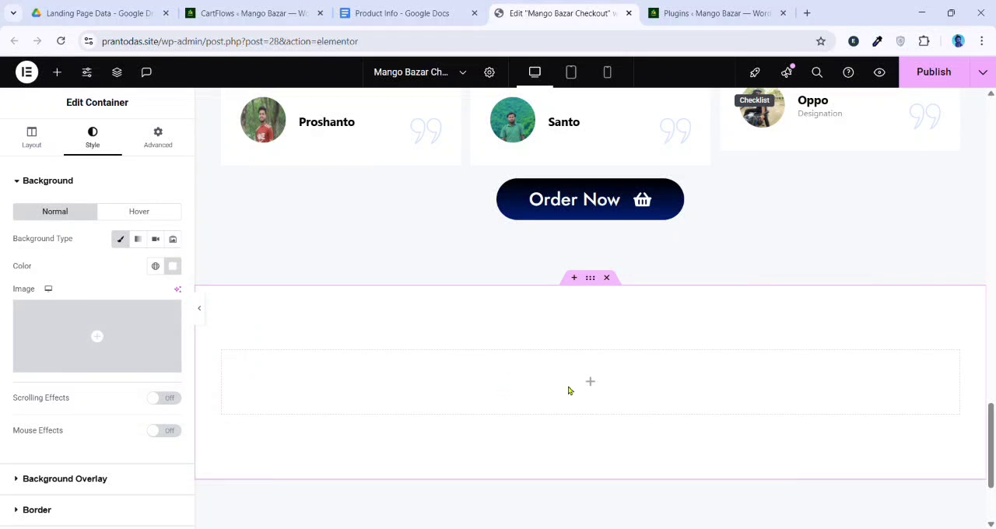
Find the Checkout Form widget and place it inside the new white container
left_click(591, 383)
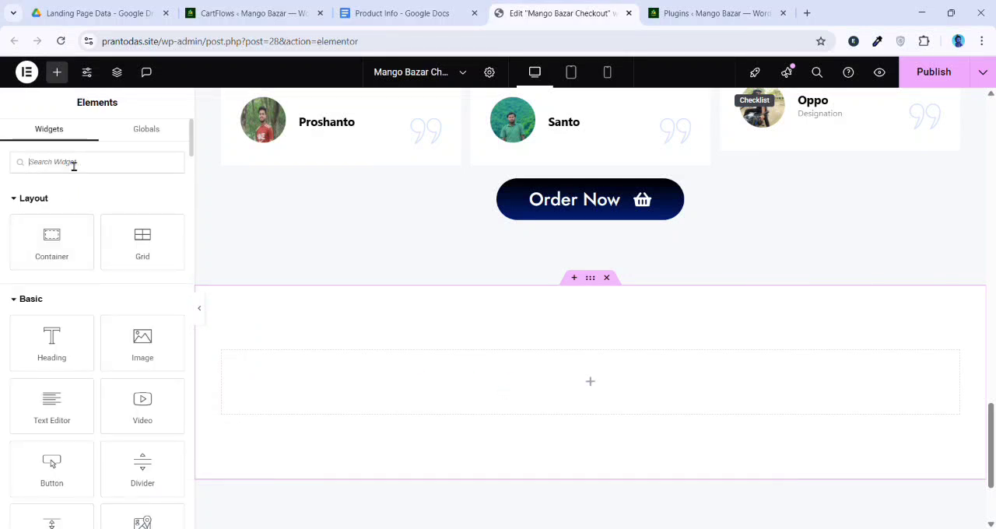
type("che")
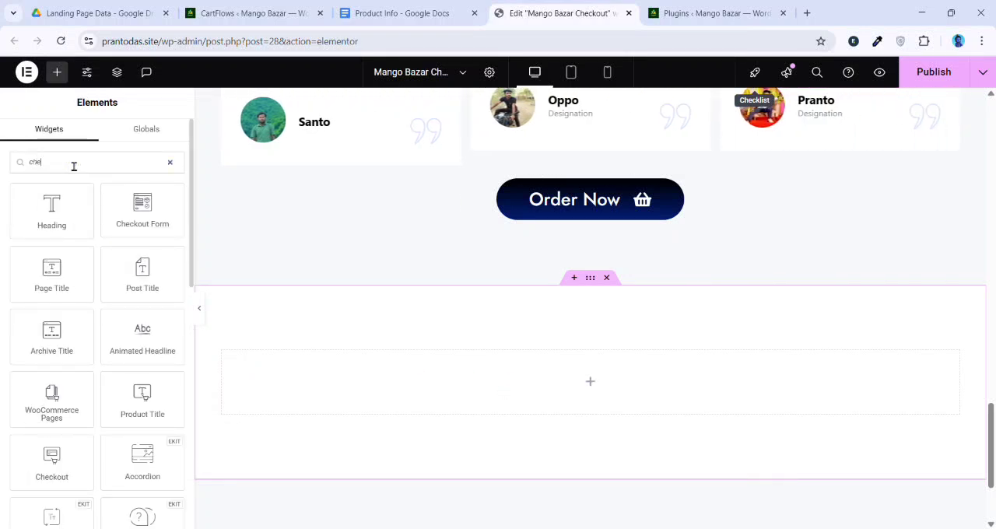
type("c")
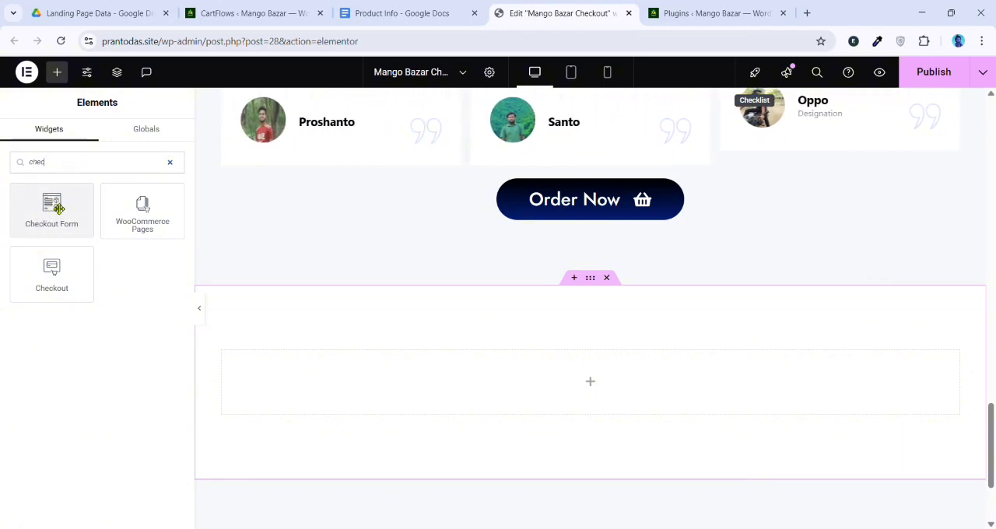
left_click_drag(55, 204, 605, 397)
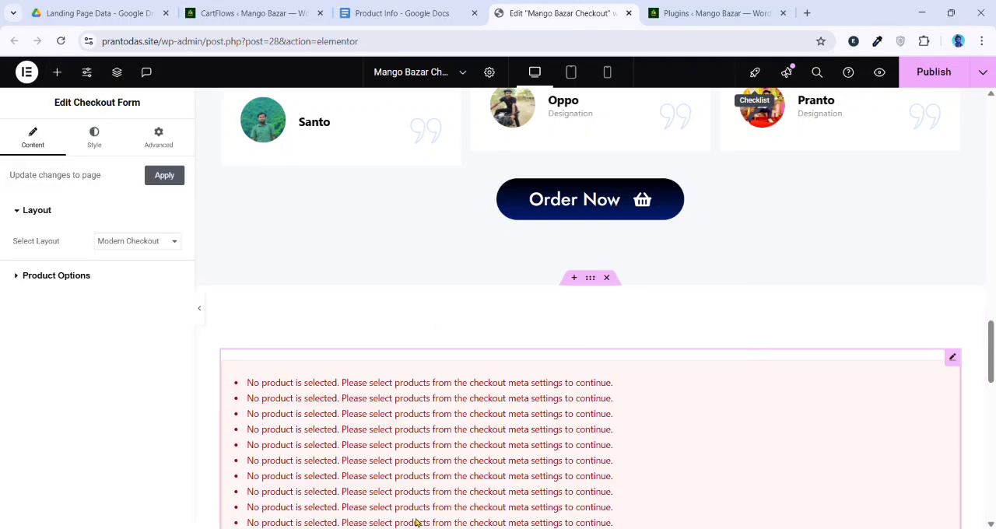
Look through the checkout form's product notices, billing fields and order summary, and publish the page
scroll(327, 414, "down", 2)
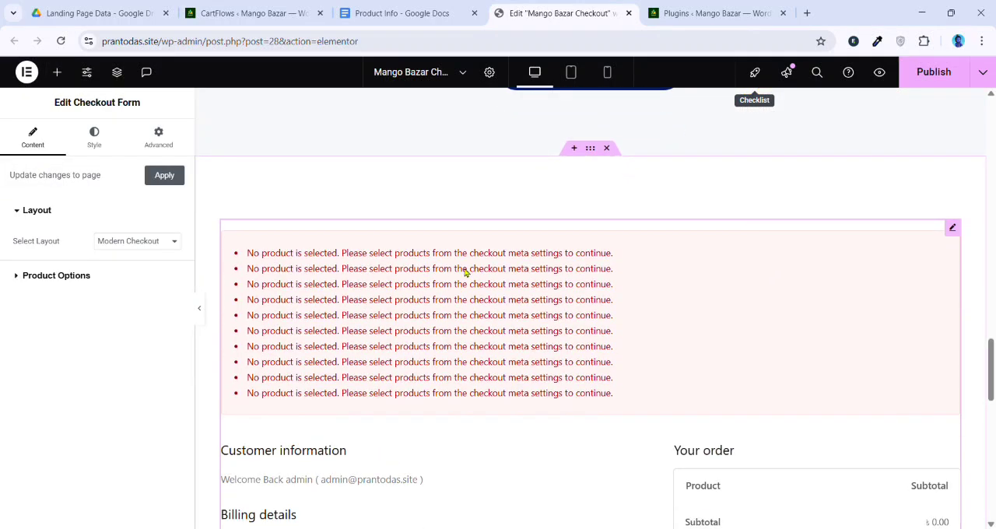
scroll(466, 271, "down", 6)
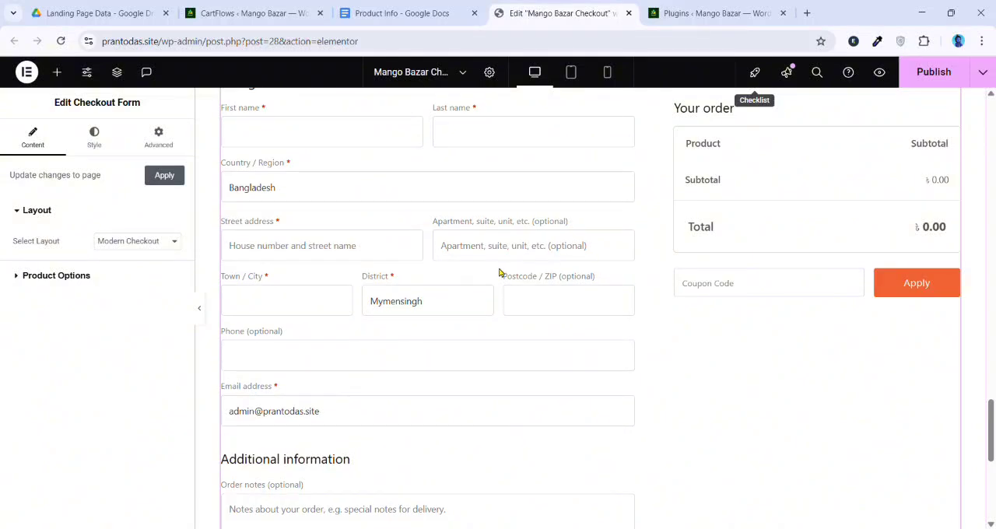
scroll(460, 387, "down", 2)
scroll(460, 387, "up", 6)
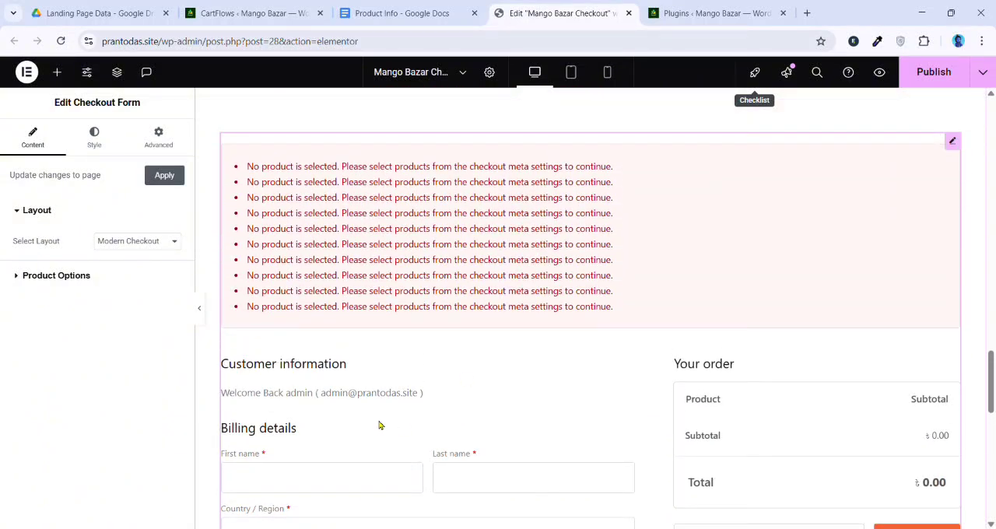
scroll(389, 251, "down", 1)
scroll(403, 252, "up", 3)
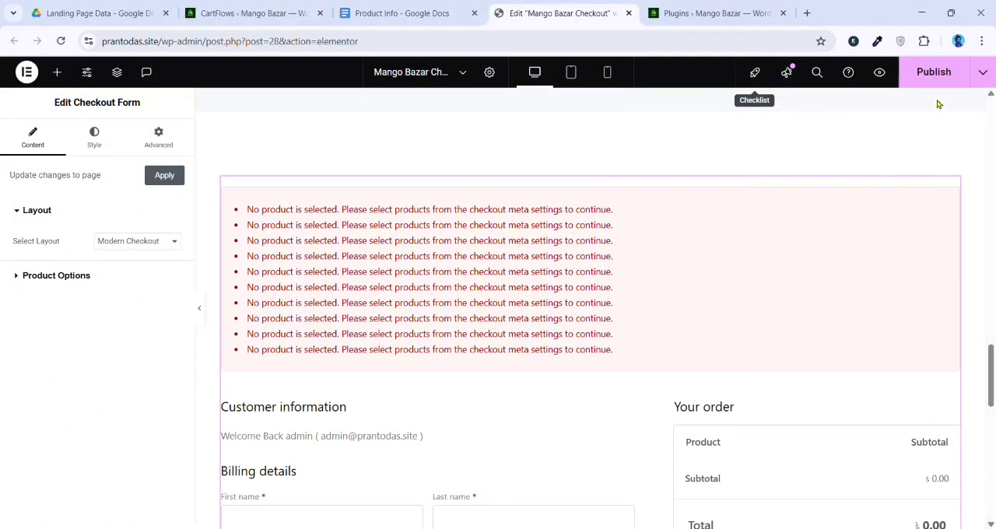
scroll(611, 239, "up", 15)
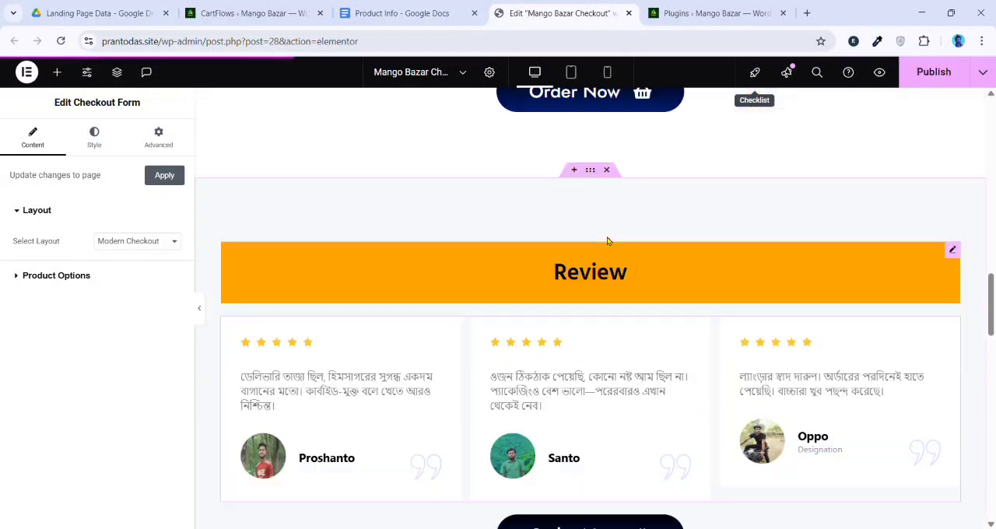
Set the mango cards to 5, 10, 15 and 20 kg, with regular prices 800, 1200, 1600 and offer prices 720, 1000, 1450 for the last three
scroll(611, 239, "up", 2)
scroll(517, 282, "down", 2)
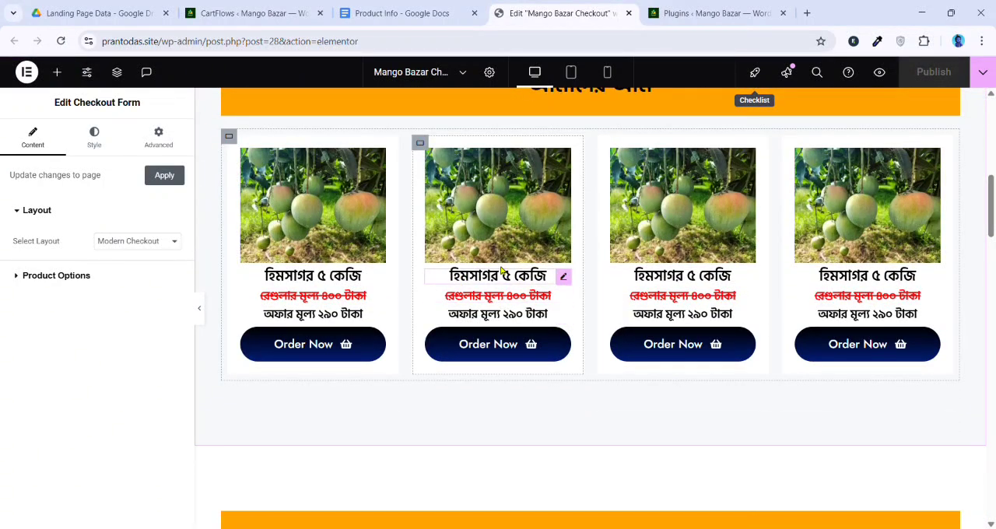
left_click(502, 276)
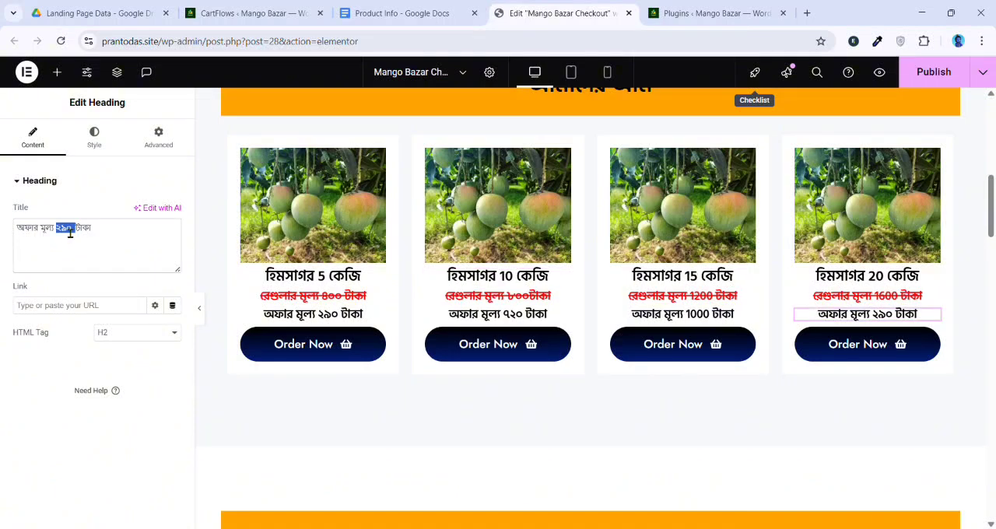
type("1")
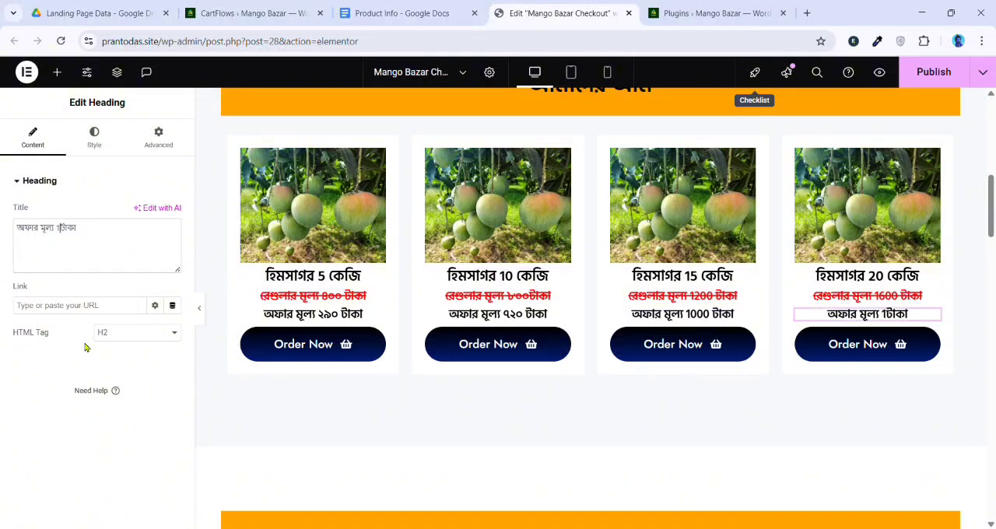
type("450")
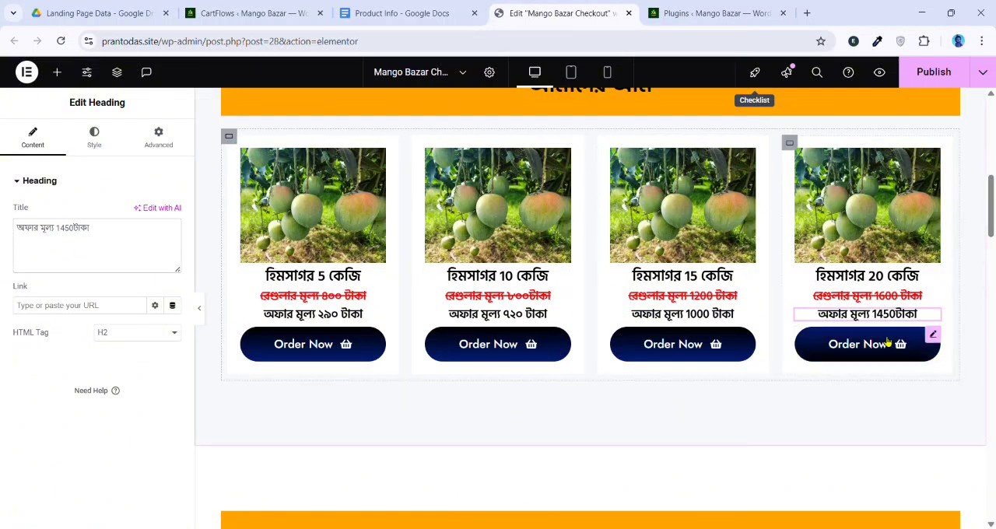
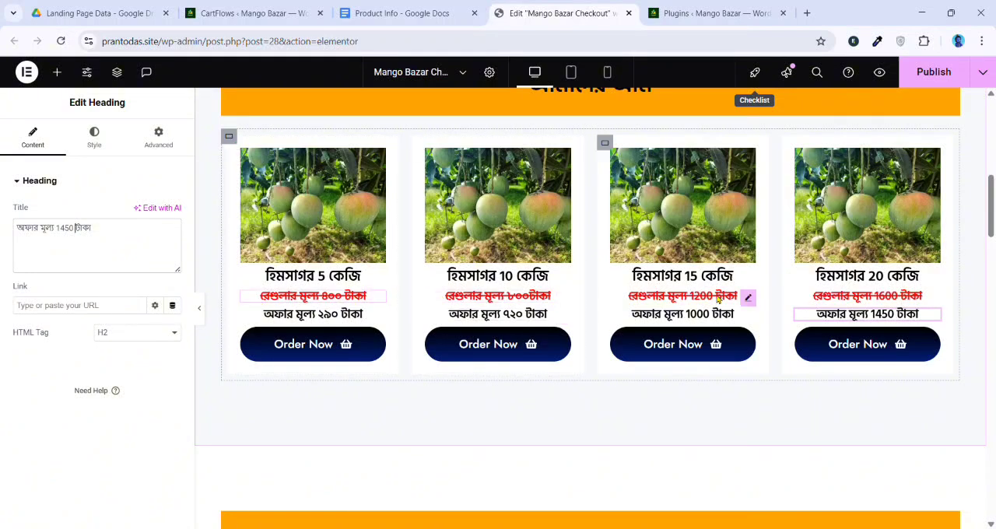
Rewrite the regular and offer prices in Western digits: 400 and 290 for the 5 kg card, 800 and 720 for the 10 kg card
left_click(341, 299)
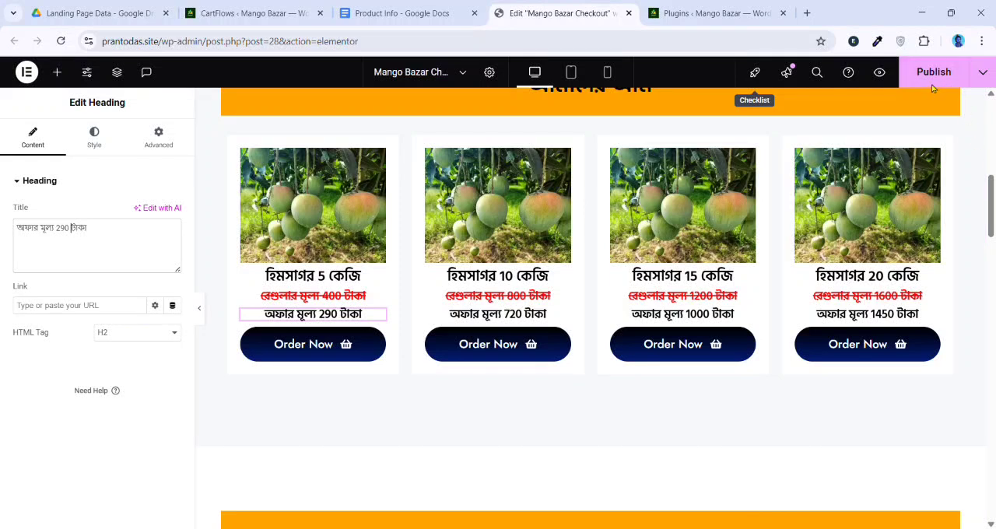
Close the Plugins page and open the site's home address, prantodas.site, in a new browser tab
left_click(783, 13)
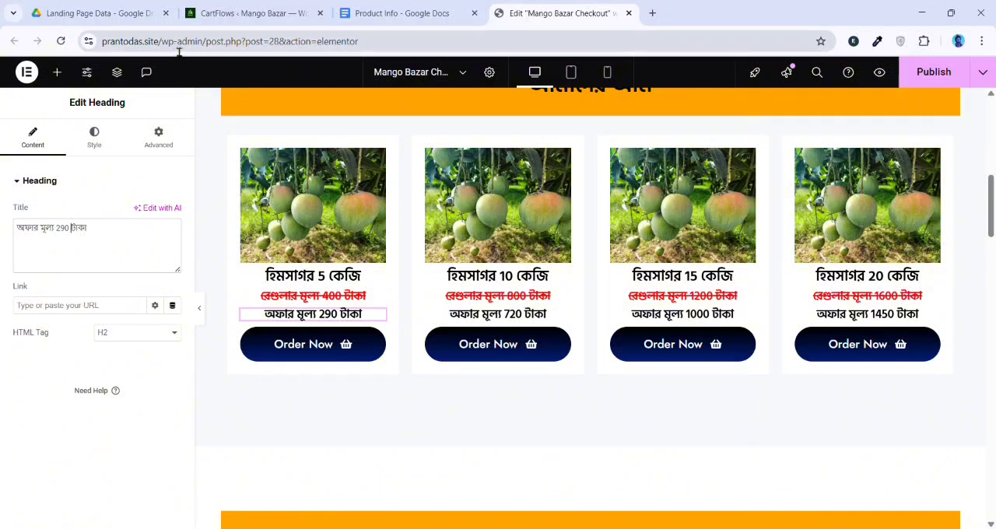
left_click_drag(161, 46, 50, 52)
key("ctrl+c")
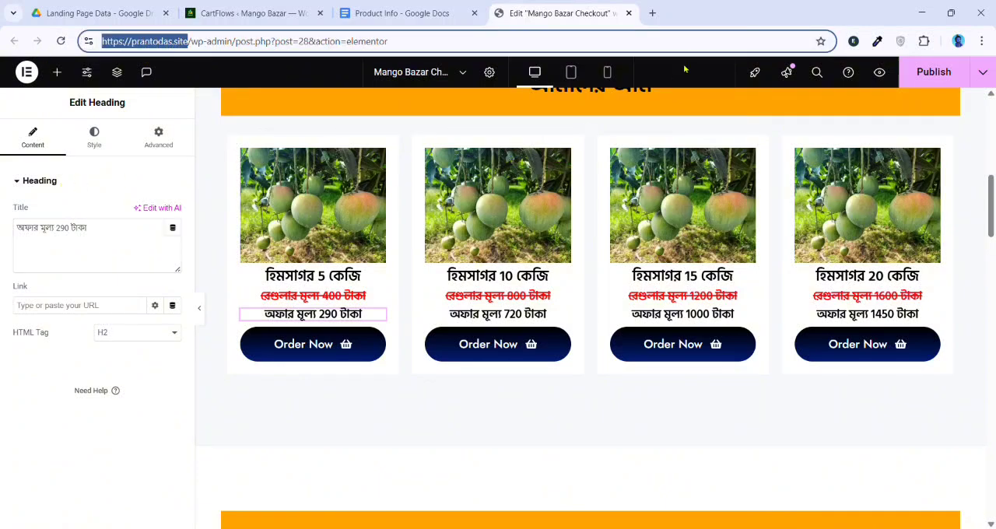
left_click(653, 14)
key("ctrl+v")
key("Return")
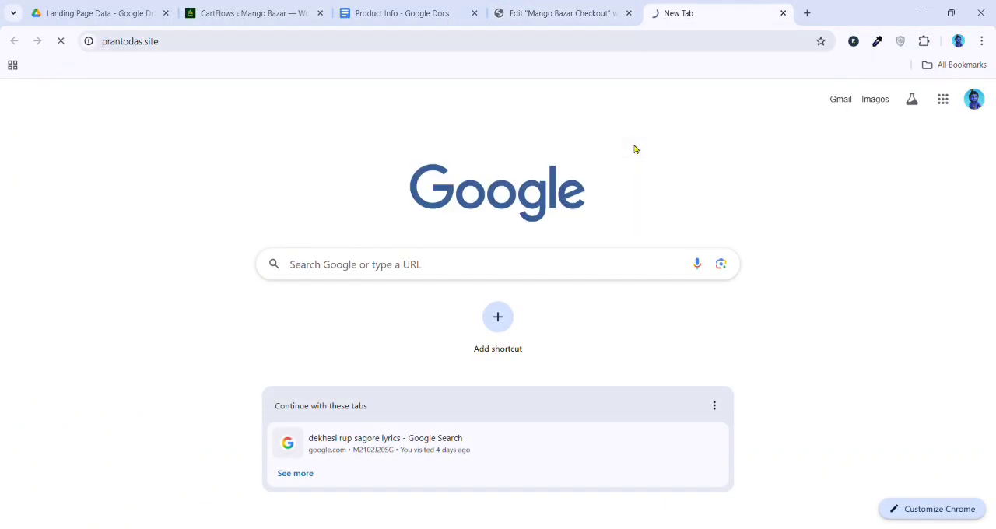
Examine the live landing page's reviews, benefits list and product cards for strikethrough and layout problems
scroll(637, 156, "down", 15)
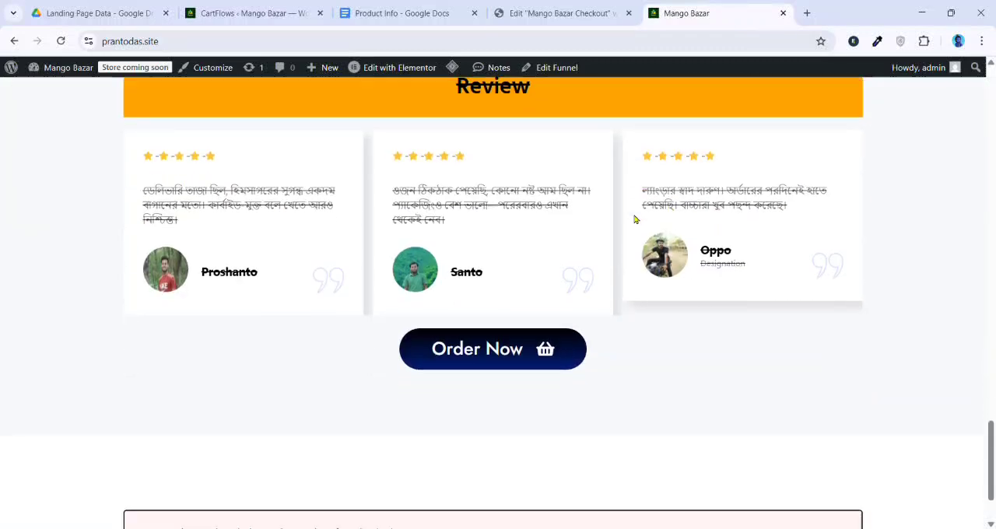
scroll(635, 222, "up", 1)
scroll(636, 249, "down", 3)
scroll(409, 275, "up", 2)
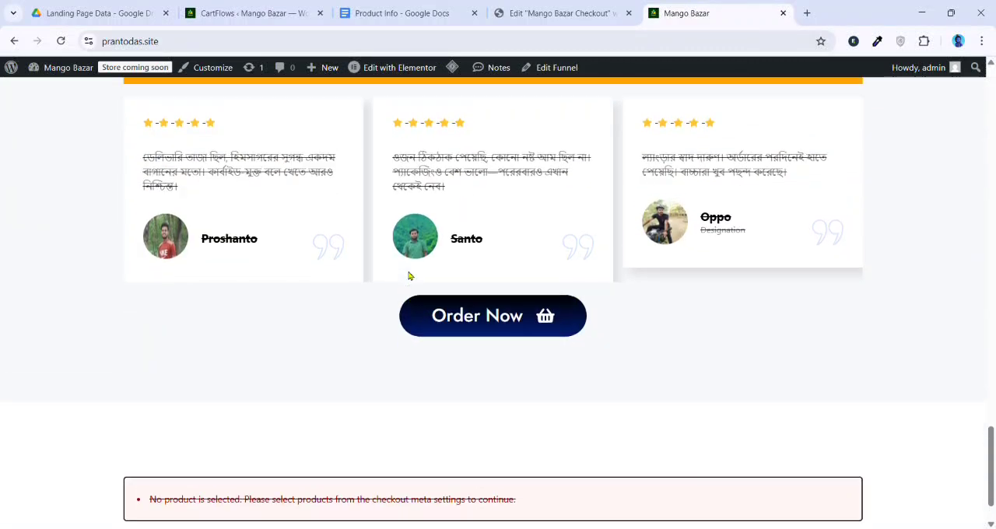
scroll(592, 236, "up", 1)
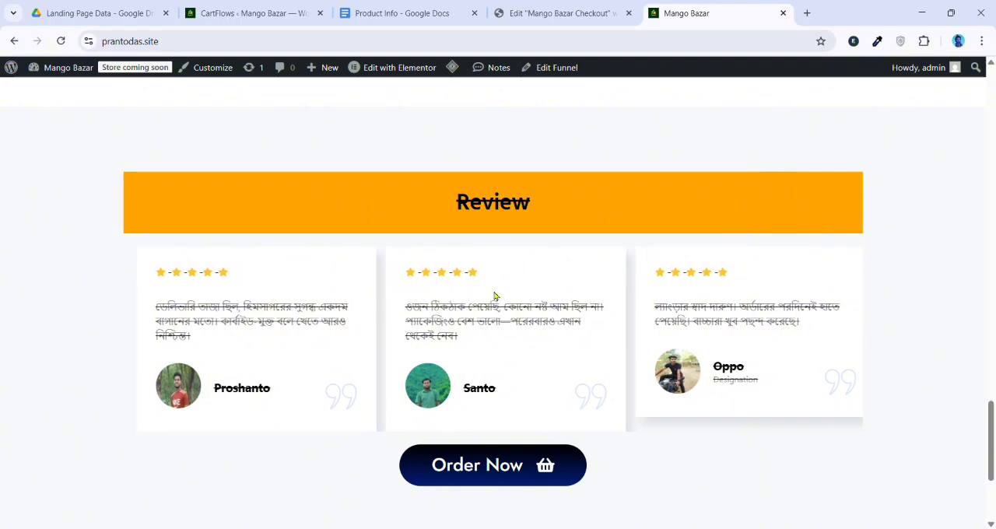
scroll(671, 299, "up", 4)
scroll(671, 298, "up", 2)
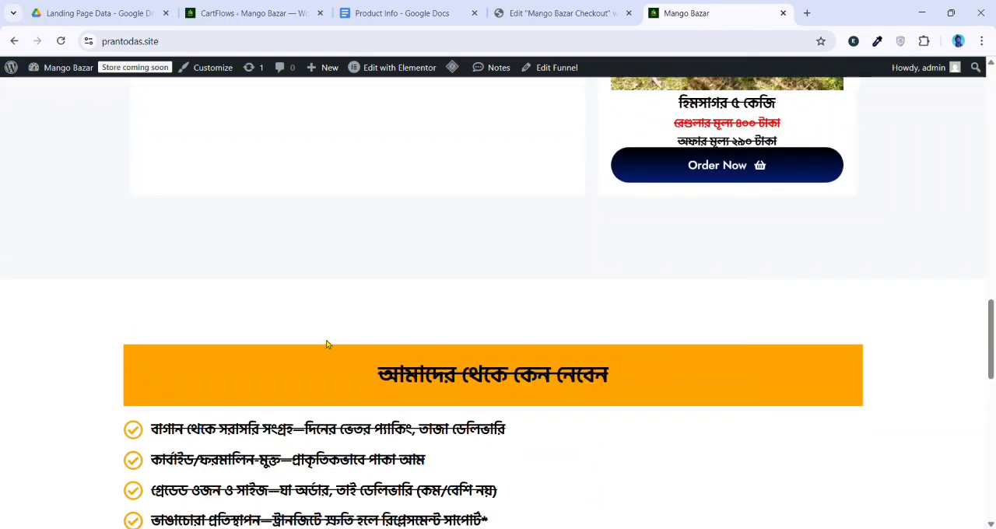
scroll(649, 296, "up", 2)
scroll(749, 313, "up", 3)
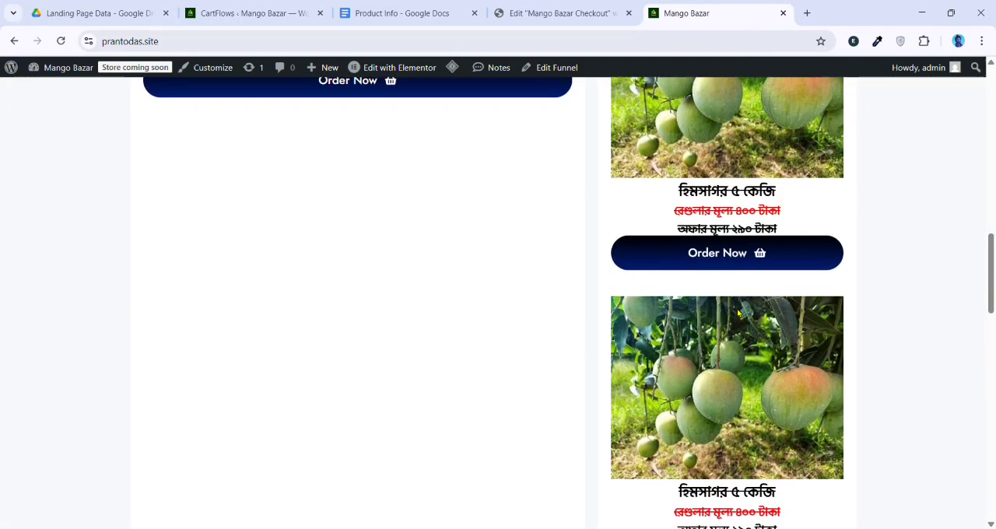
scroll(427, 262, "up", 3)
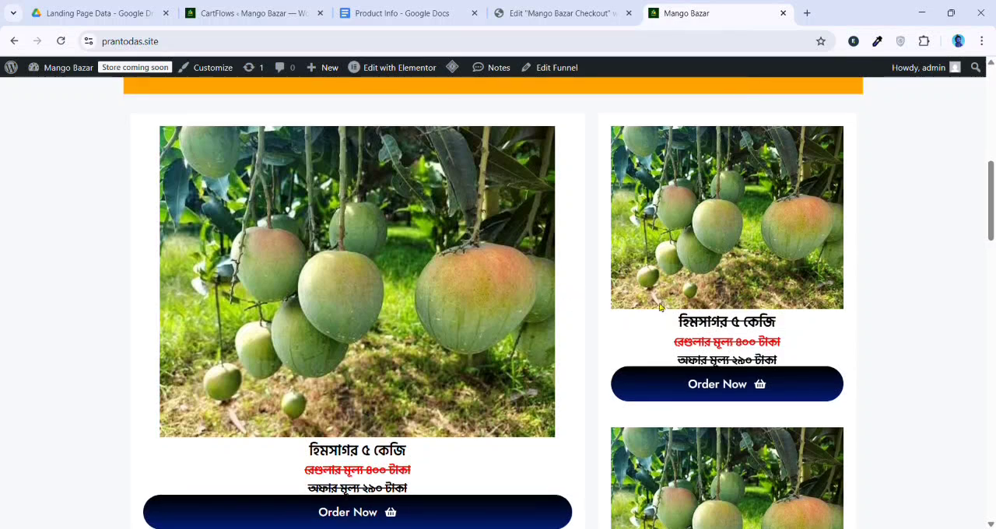
scroll(674, 337, "up", 3)
scroll(571, 291, "down", 6)
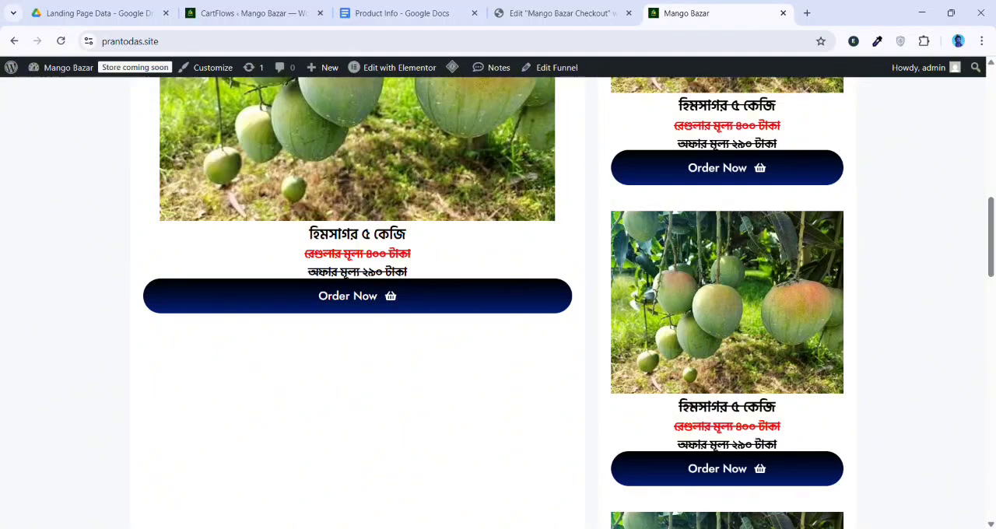
Return to the Elementor editor and correct the closing tag in the 5 kg card's regular-price heading to </s>
left_click(554, 14)
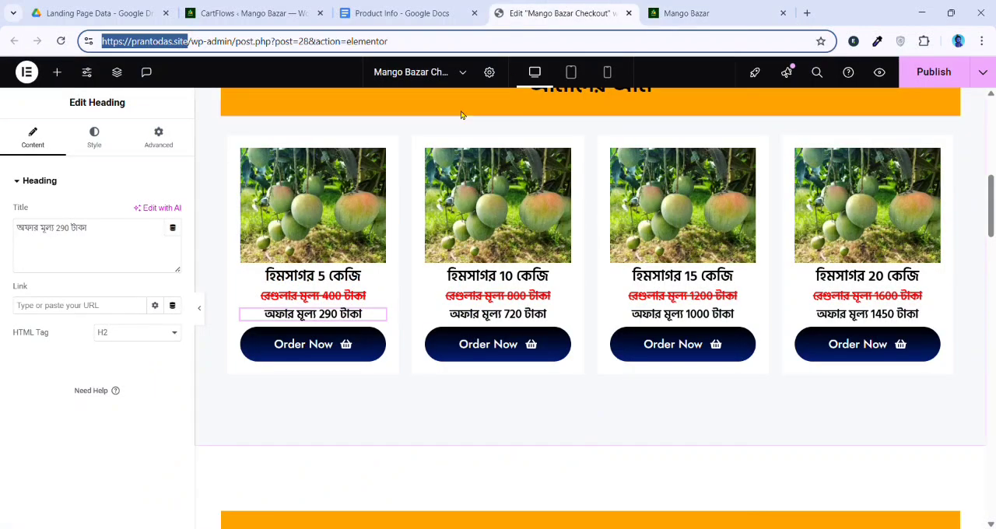
left_click(335, 293)
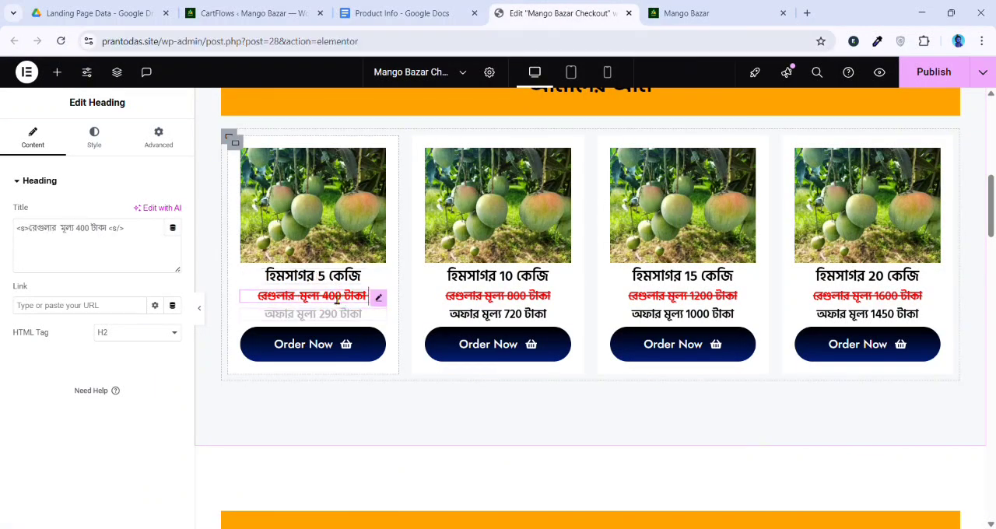
left_click(127, 241)
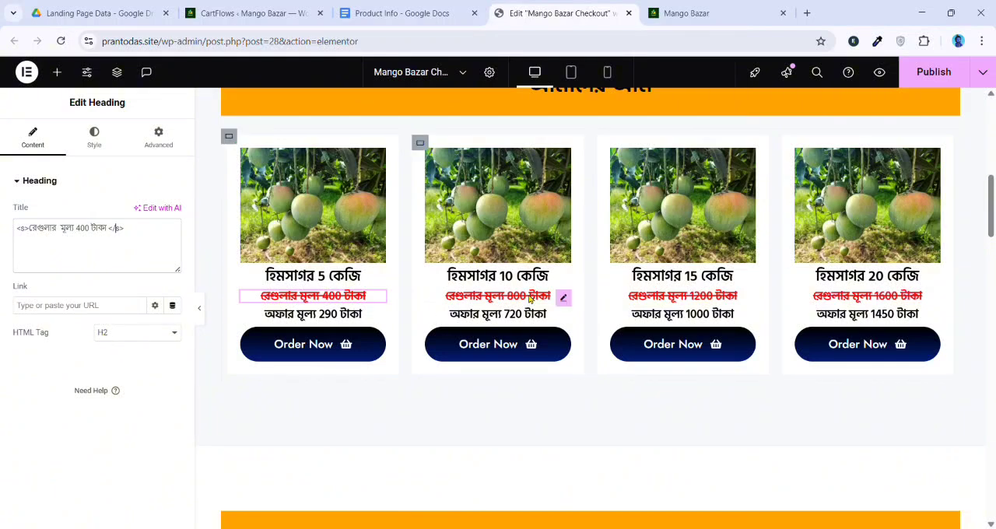
Copy the corrected </s> tag and use it to replace the wrong closing tag in the 10 kg card's regular-price heading
left_click(553, 296)
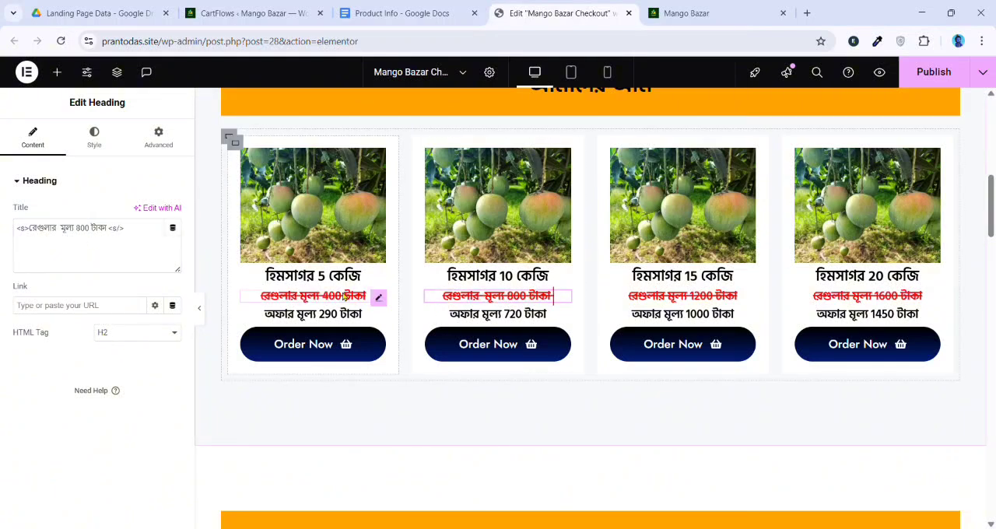
left_click(369, 297)
left_click_drag(108, 228, 133, 241)
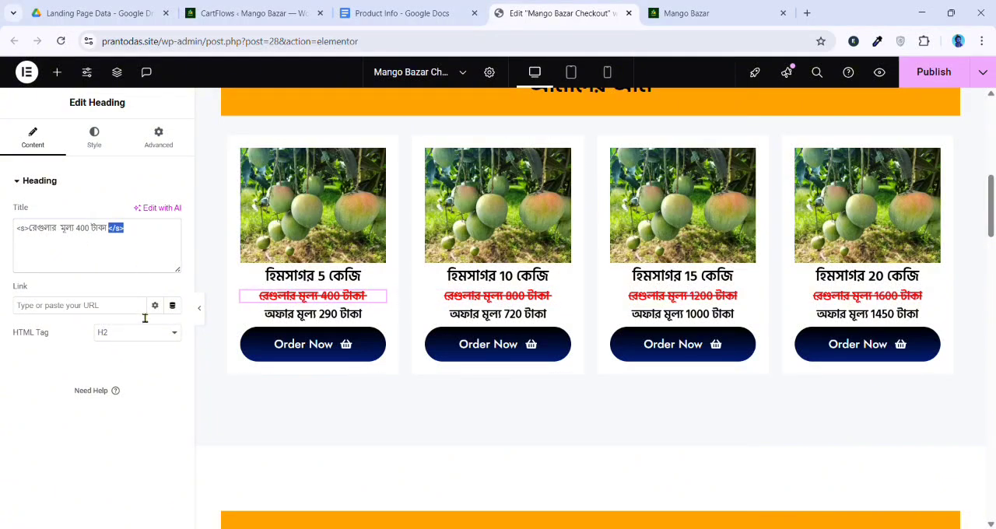
left_click(553, 296)
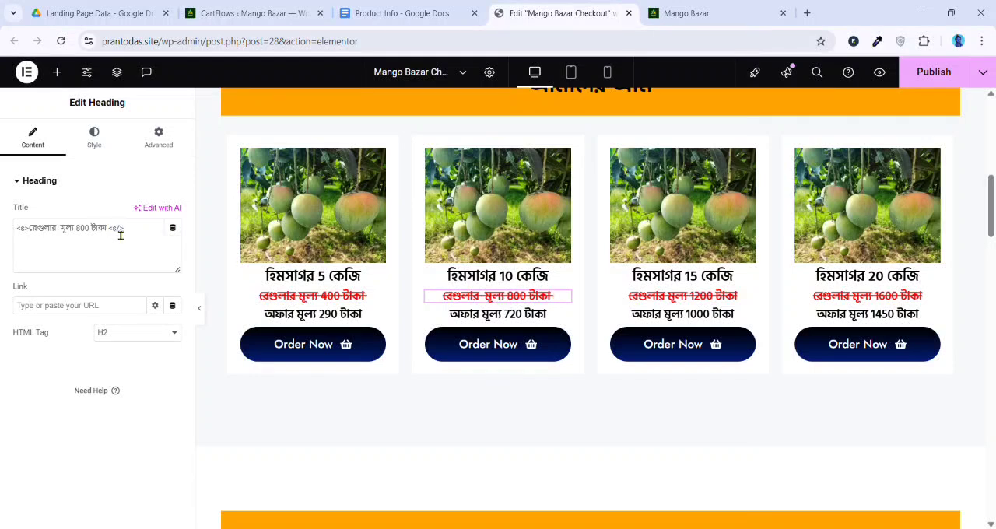
left_click(118, 234)
type("</s>")
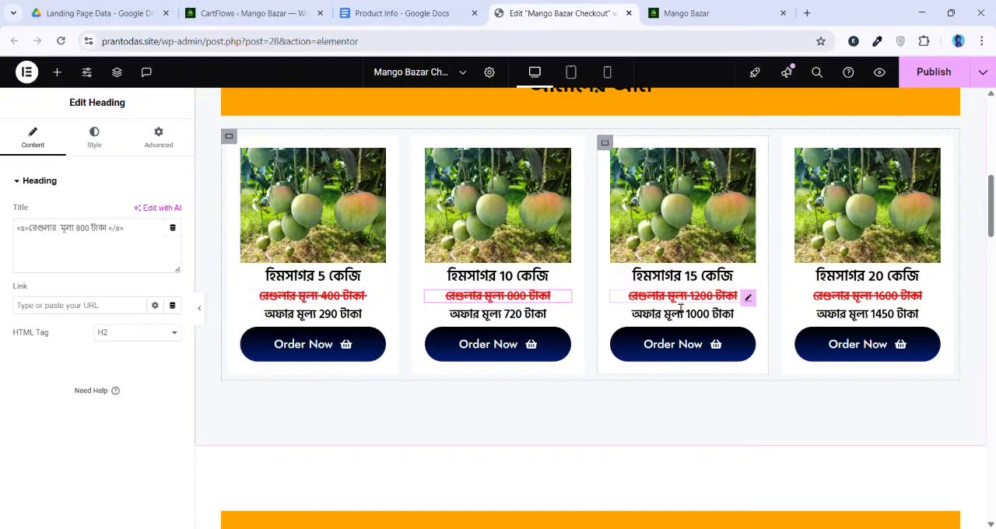
Replace the wrong closing tag with </s> in the regular-price headings of the 15 kg and 20 kg cards
left_click(682, 305)
left_click_drag(122, 240, 163, 244)
type("</s>")
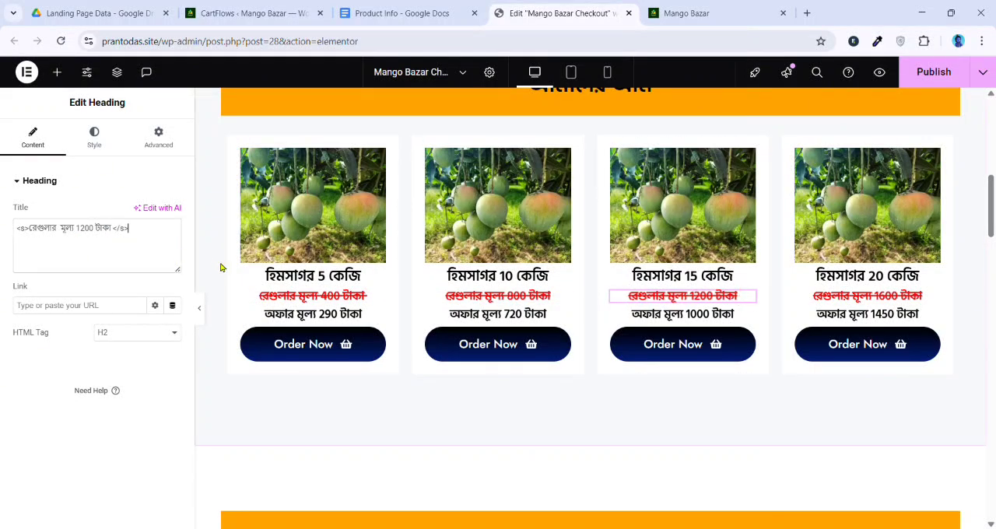
left_click(841, 300)
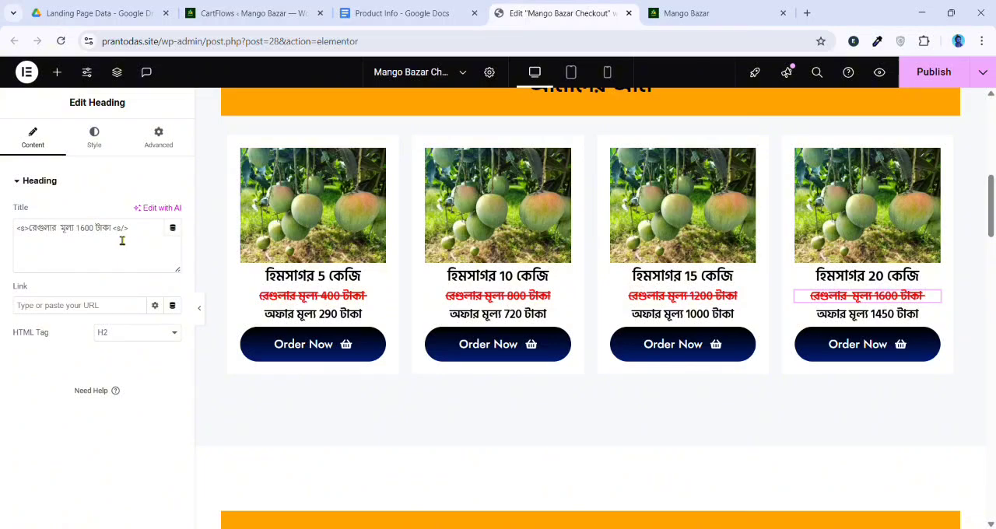
left_click_drag(123, 241, 151, 238)
type("</s>")
Publish the corrected checkout page and reload the live site
scroll(747, 295, "up", 3)
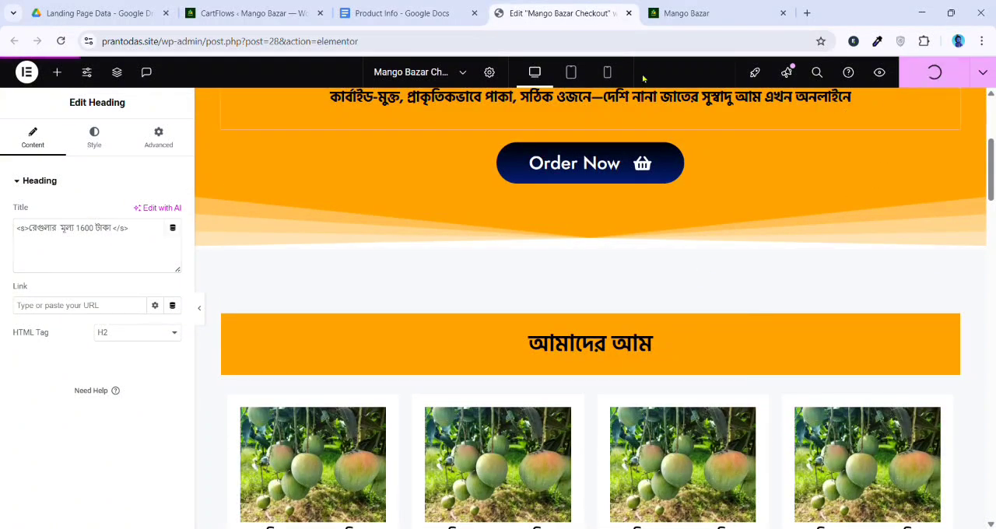
left_click(673, 8)
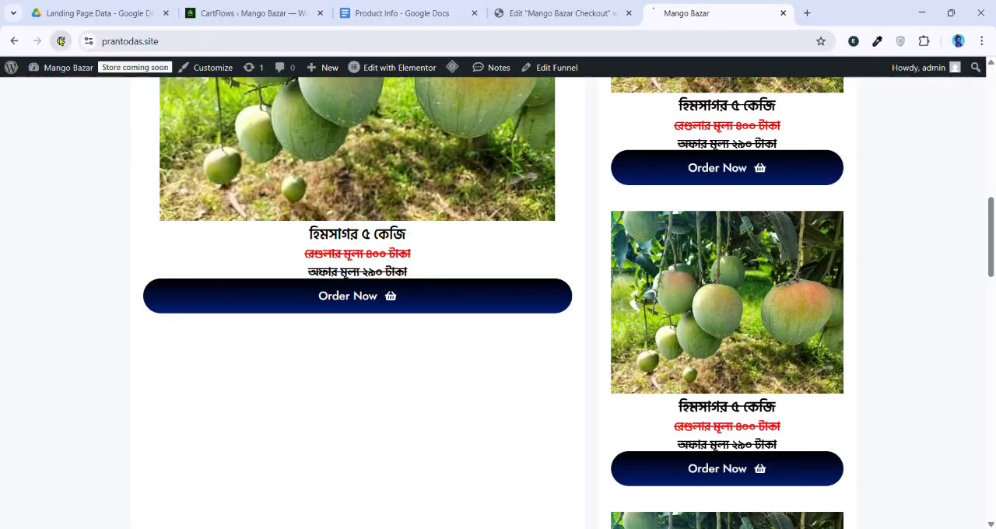
Examine the reloaded live page, checking the product cards' struck-through prices, the review section and the checkout notice
scroll(86, 293, "down", 15)
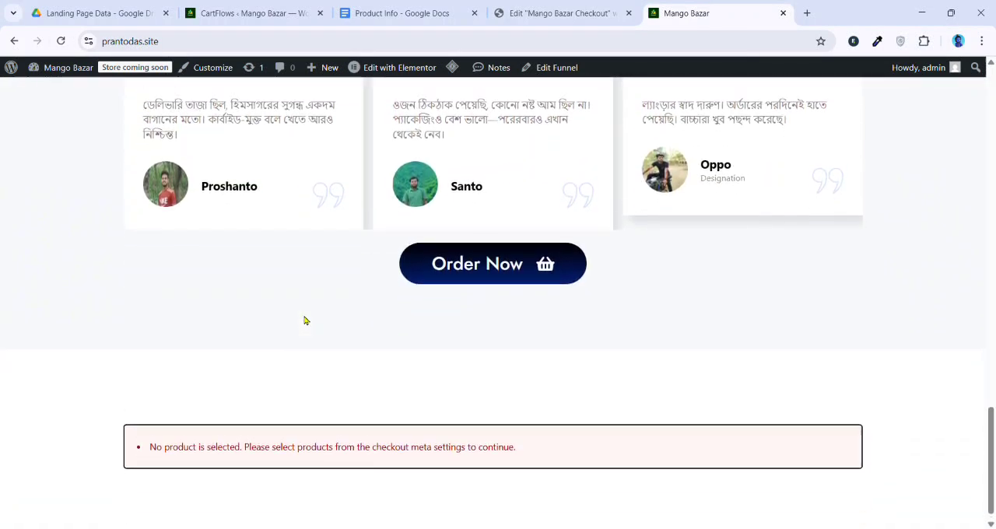
scroll(305, 320, "up", 3)
scroll(306, 320, "up", 12)
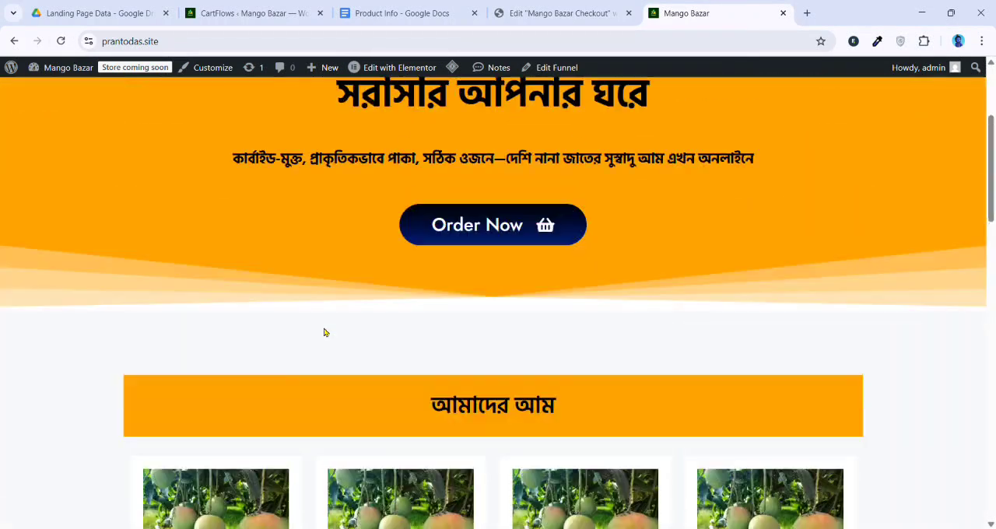
scroll(325, 331, "down", 2)
scroll(420, 316, "down", 2)
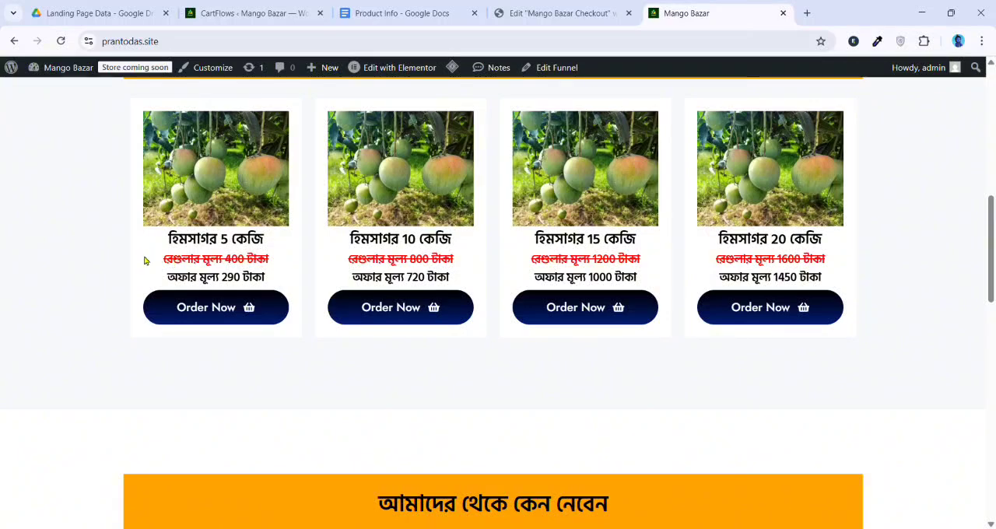
left_click_drag(144, 261, 271, 252)
left_click(285, 254)
scroll(402, 273, "down", 9)
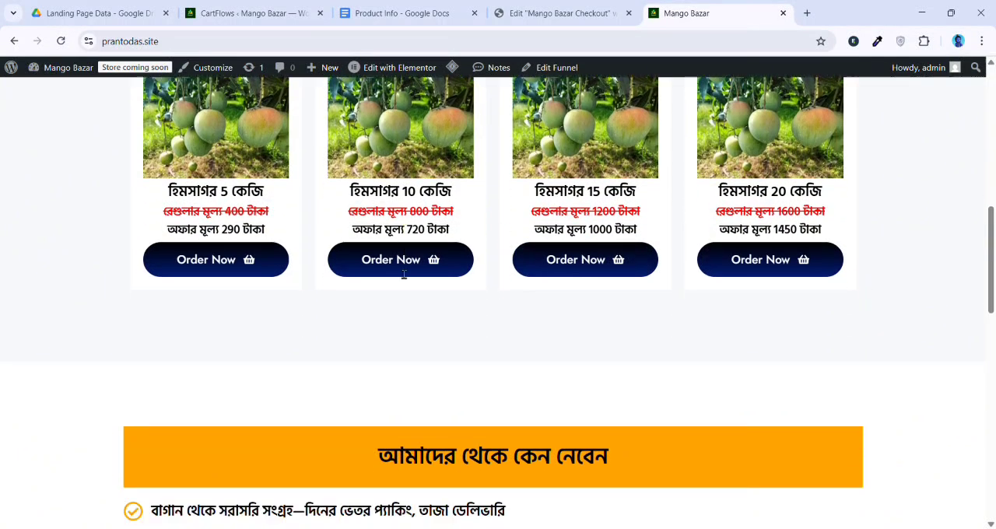
scroll(529, 190, "down", 2)
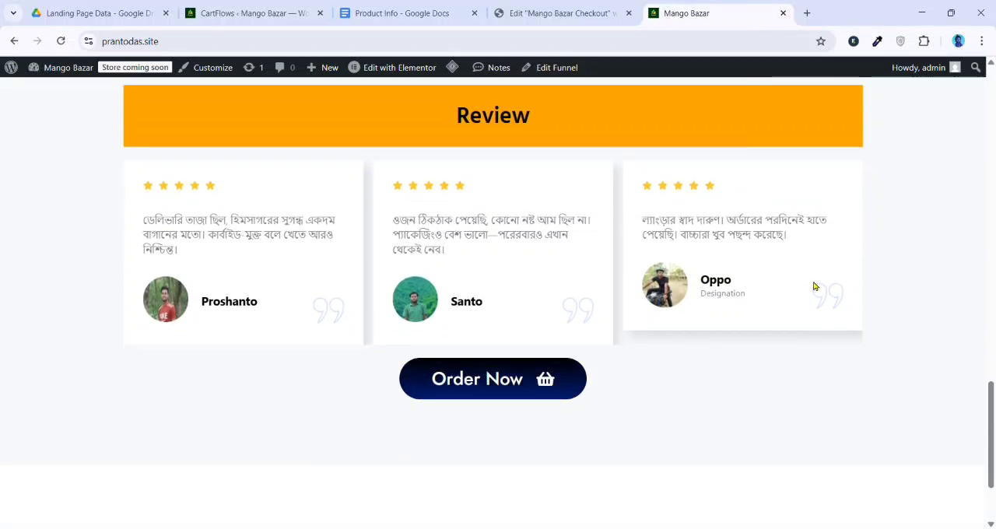
scroll(814, 287, "down", 1)
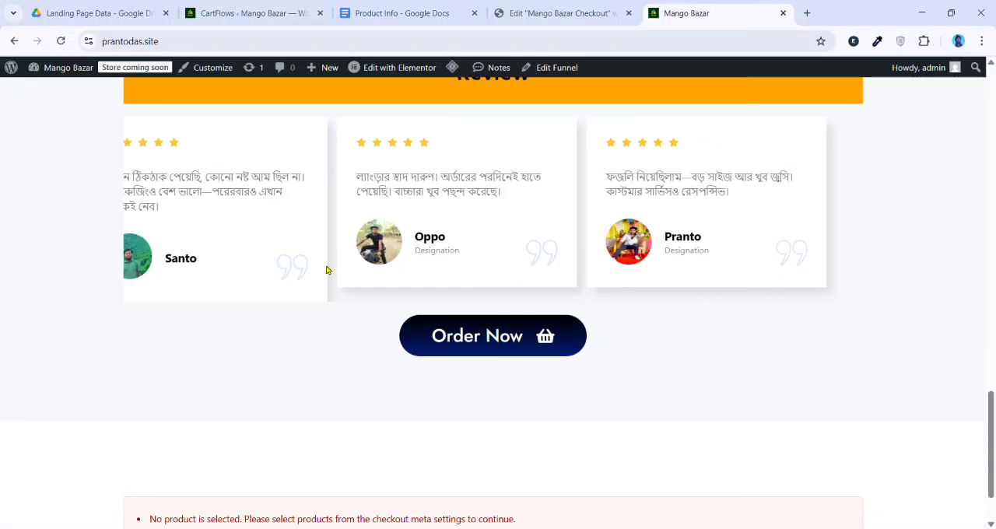
scroll(387, 182, "down", 2)
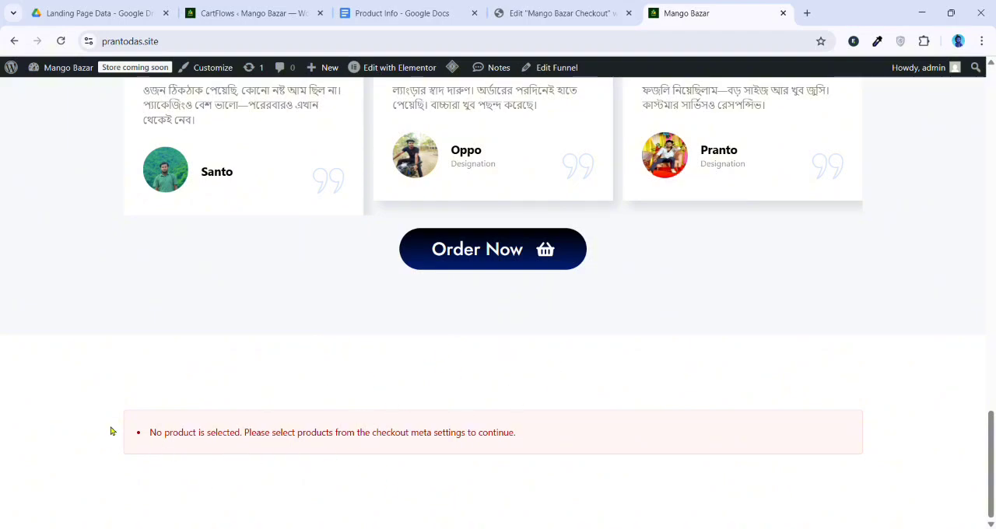
left_click_drag(111, 432, 507, 443)
left_click(612, 427)
left_click(491, 5)
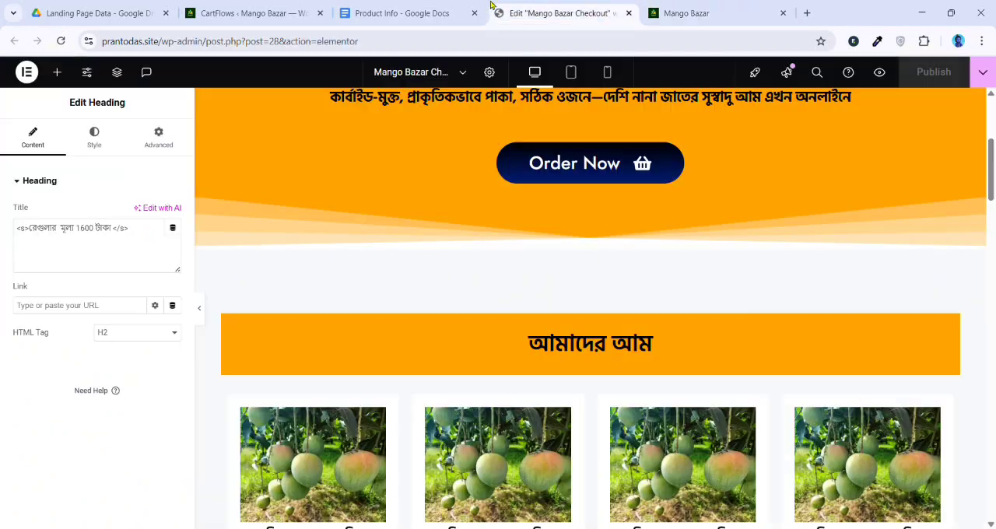
scroll(231, 301, "down", 6)
scroll(429, 332, "up", 3)
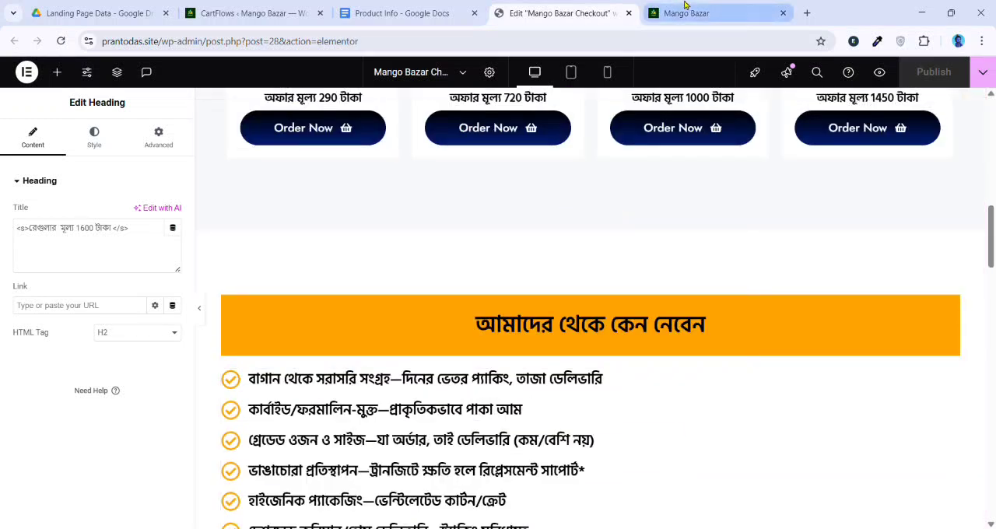
Open the WordPress admin area in a new browser tab from the live site and switch to it
left_click(687, 12)
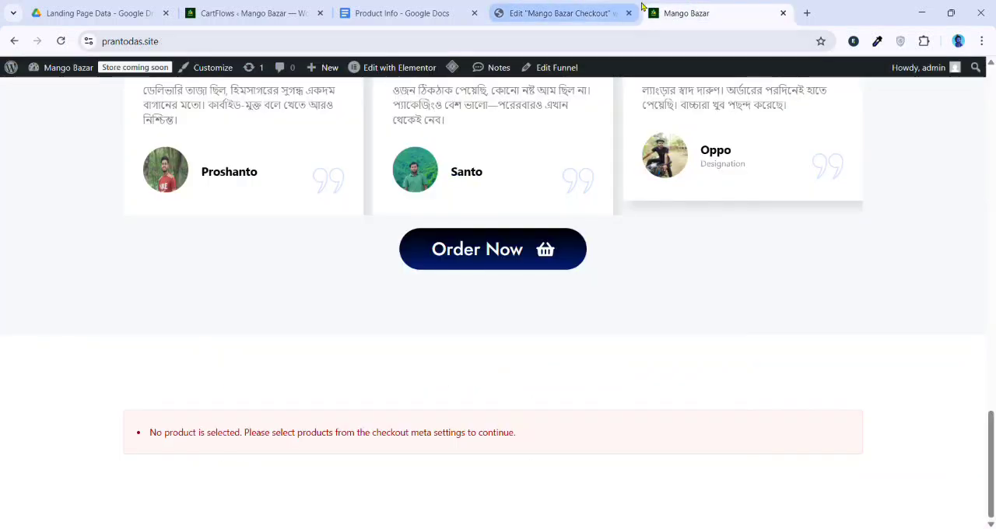
middle_click(11, 68)
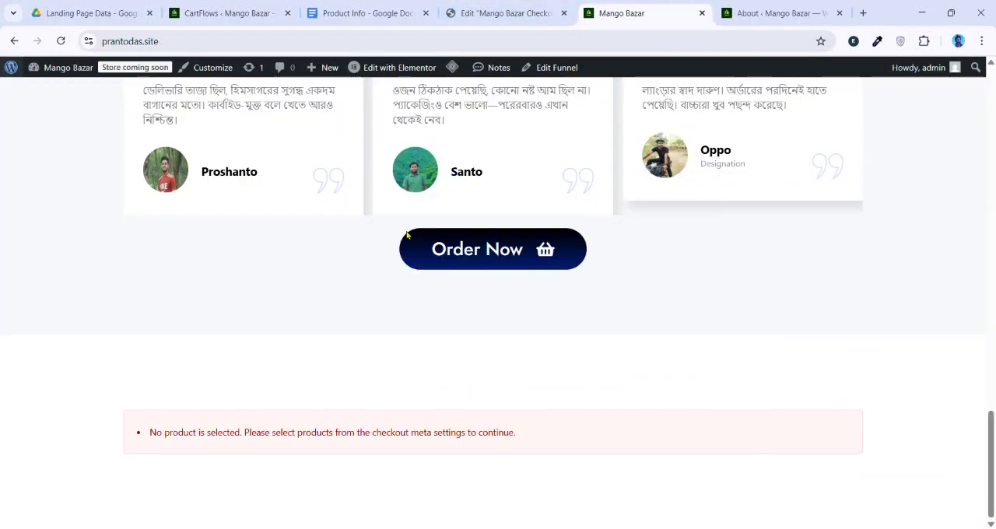
scroll(370, 268, "up", 12)
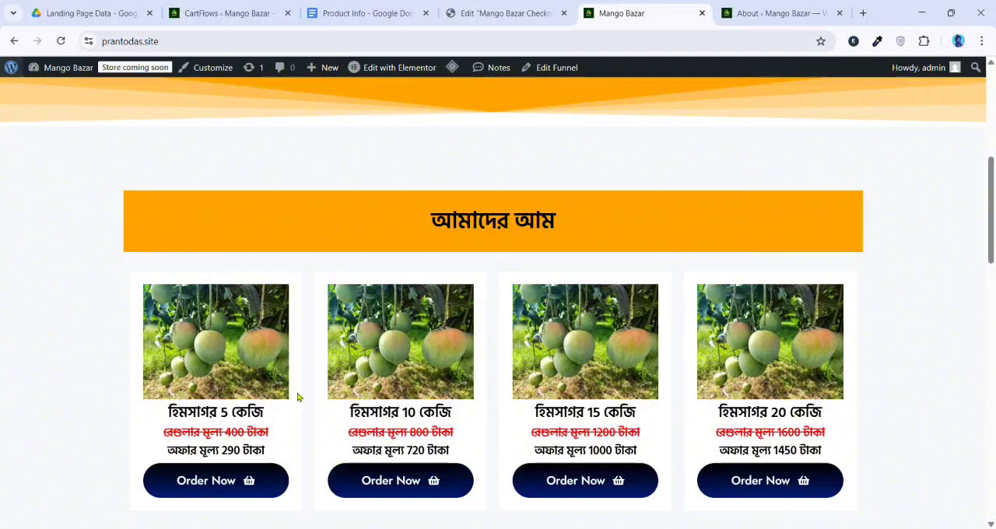
left_click(745, 13)
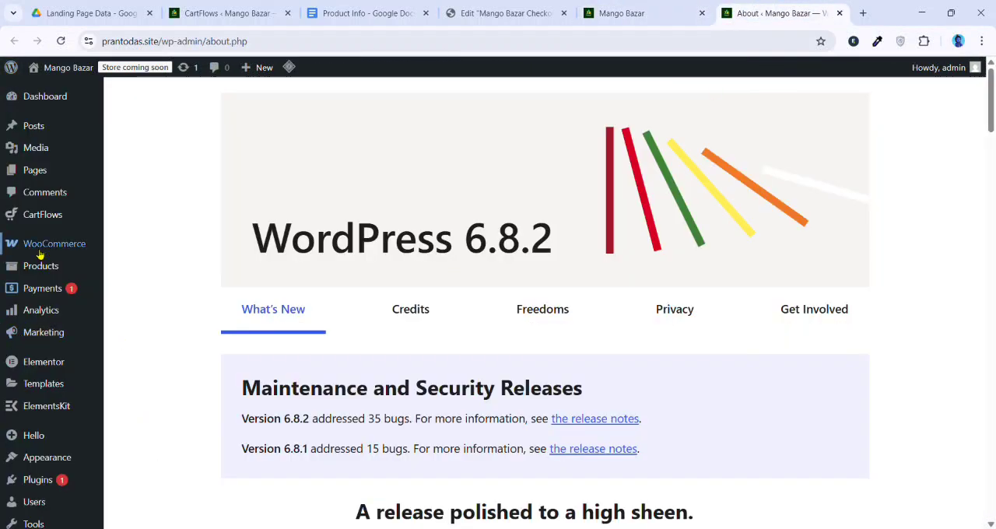
scroll(35, 269, "down", 1)
mouse_move(51, 397)
left_click(136, 413)
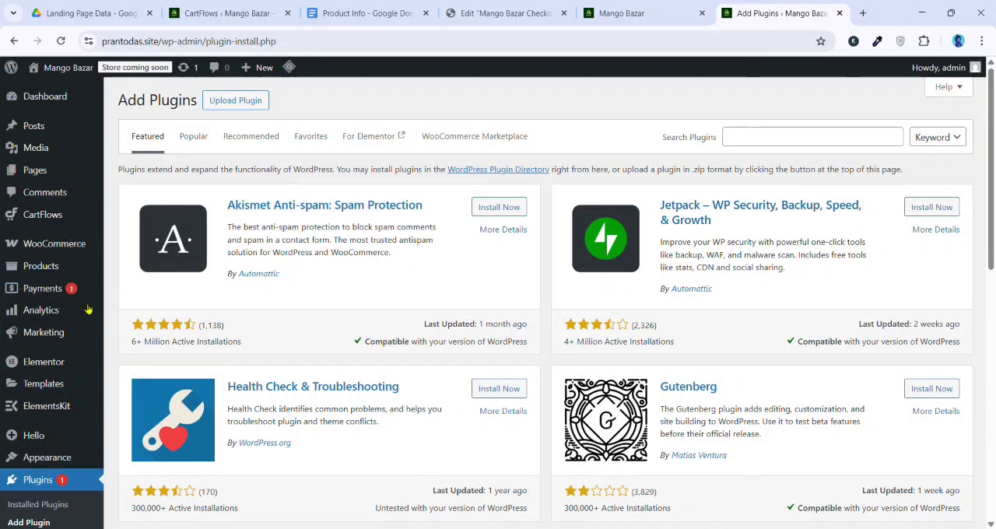
Start a new WooCommerce product and name it হিমসাগর 5 কেজি, copying the title from the live page's first product card
mouse_move(85, 269)
left_click(141, 290)
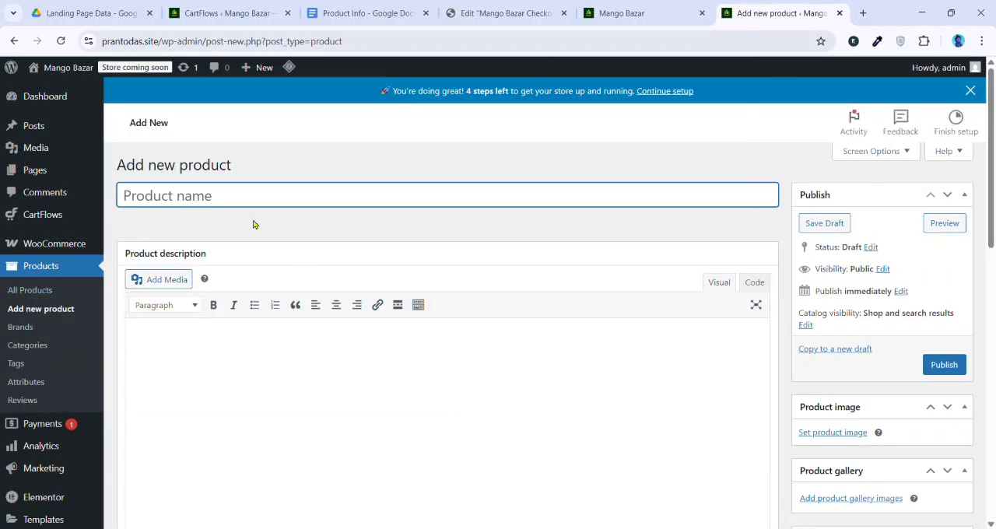
left_click(685, 6)
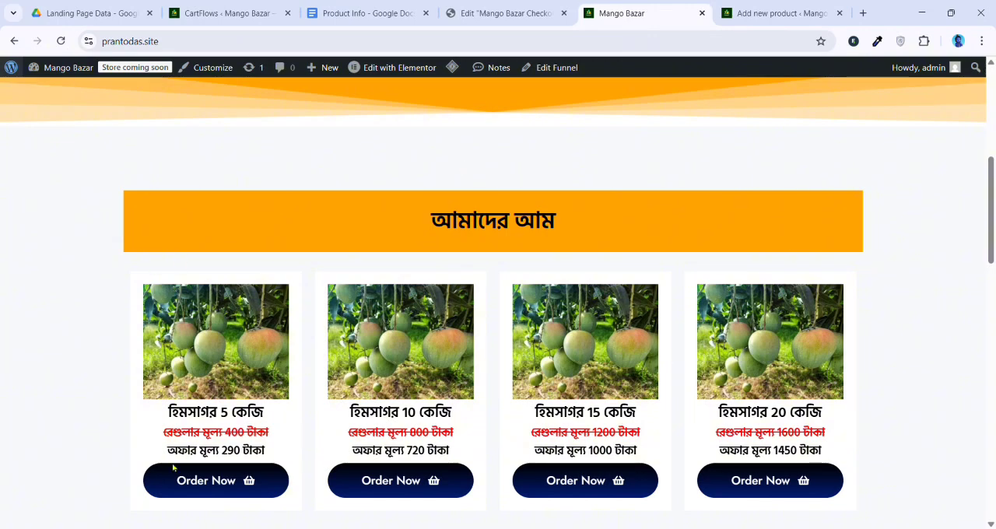
left_click_drag(160, 411, 282, 410)
key("ctrl+c")
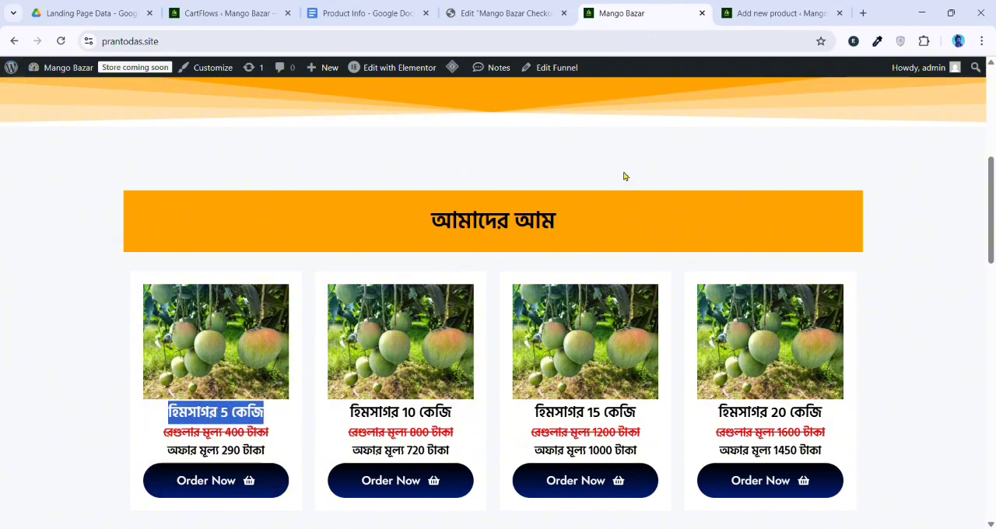
left_click(779, 13)
key("ctrl+v")
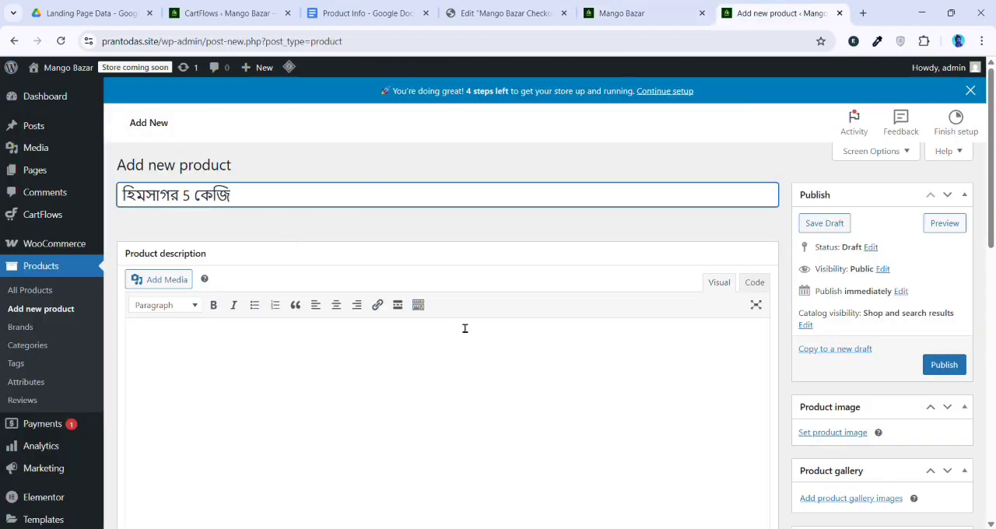
Set the 5 kg product's regular price to 290, matching its offer price on the live page
scroll(506, 335, "down", 1)
left_click(628, 13)
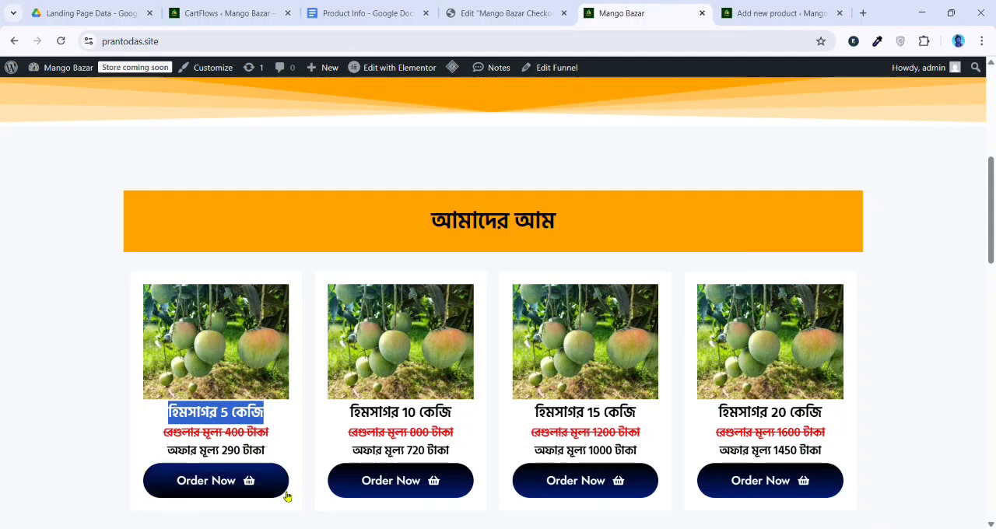
left_click(778, 13)
scroll(307, 343, "down", 3)
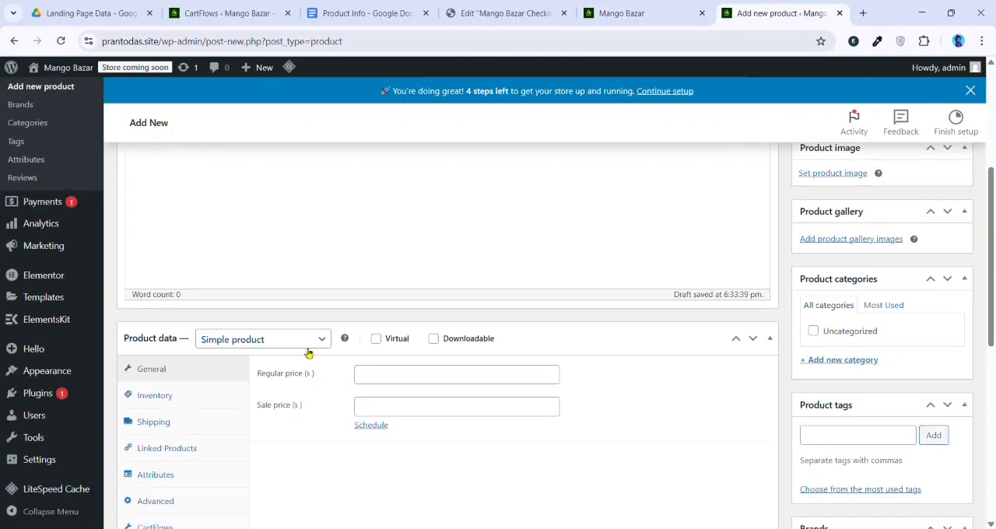
left_click(379, 376)
type("2")
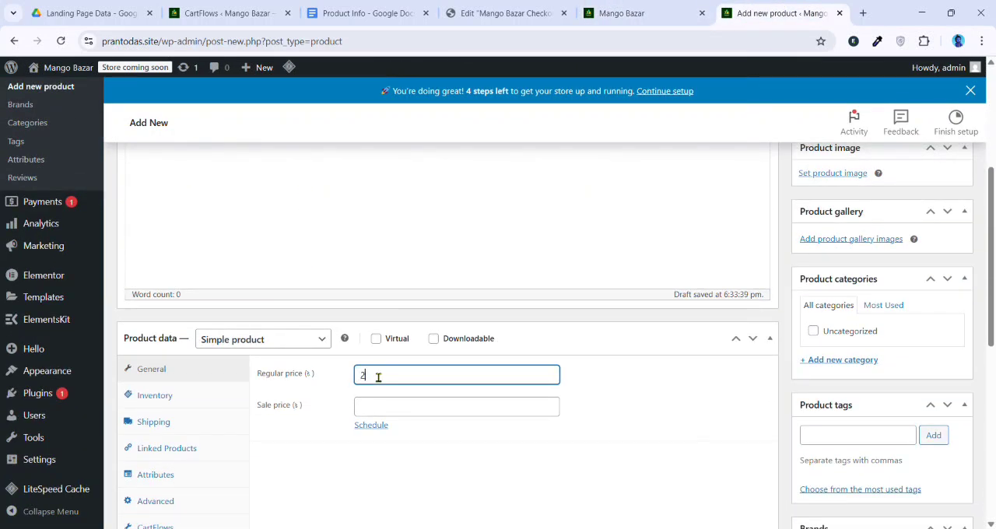
type("90")
Set the photo of green mangoes hanging on the tree as the 5 kg product's image and publish the product
scroll(792, 389, "up", 2)
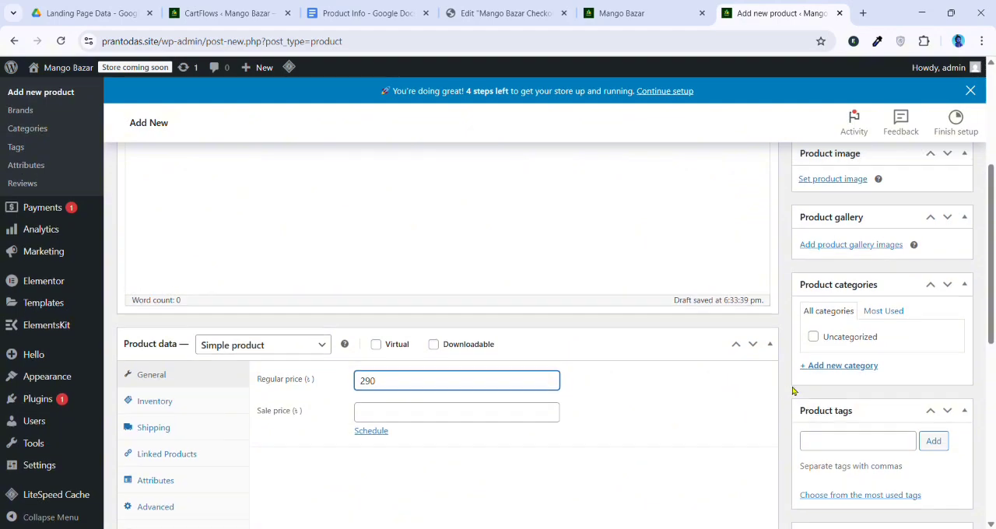
left_click(809, 263)
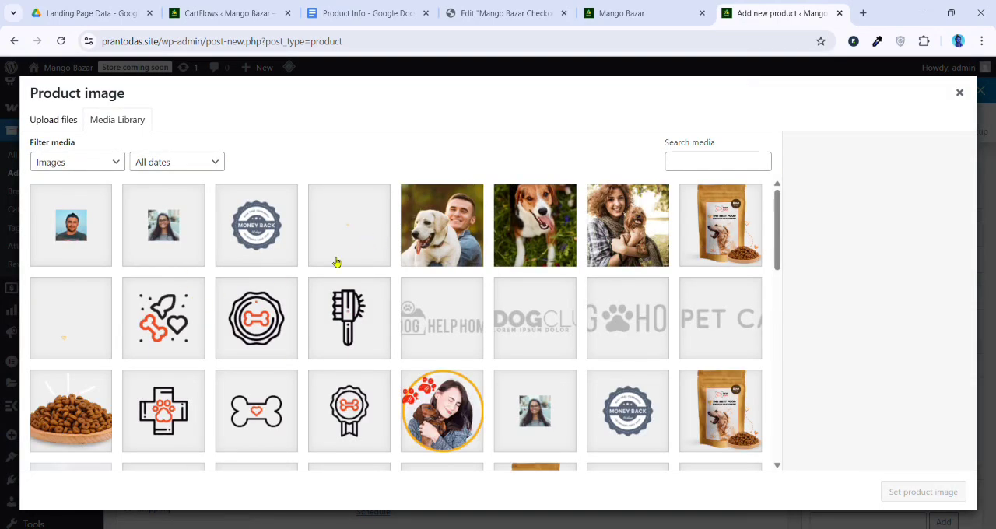
scroll(349, 291, "down", 10)
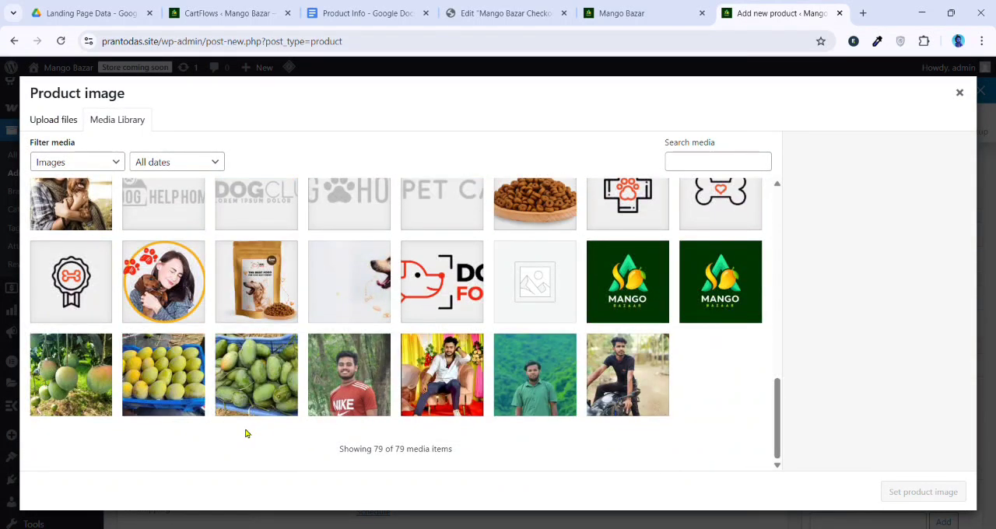
left_click(62, 380)
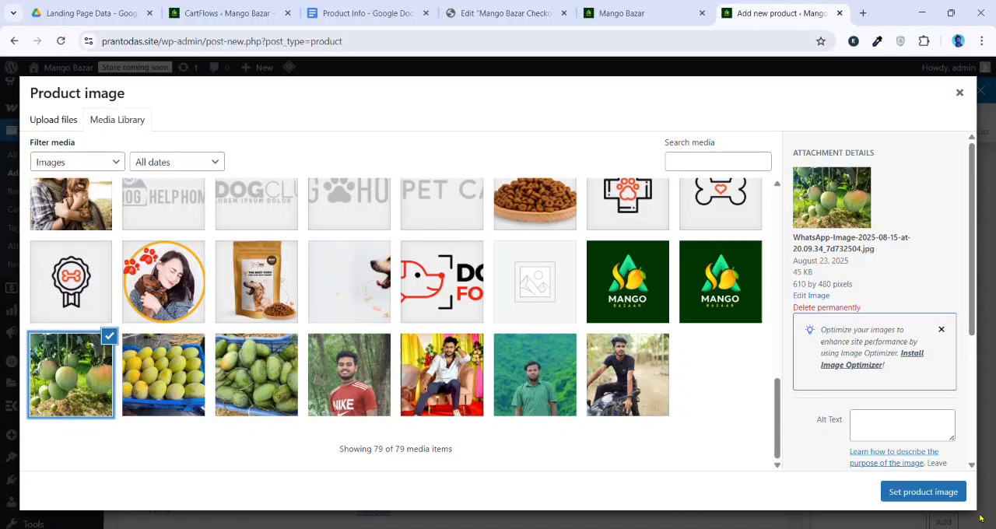
left_click(930, 491)
scroll(885, 418, "up", 3)
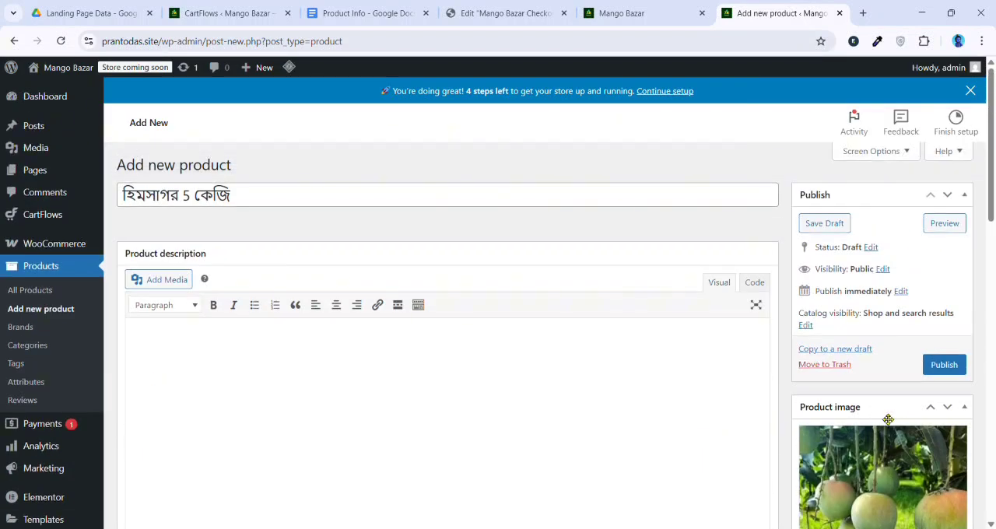
left_click(951, 366)
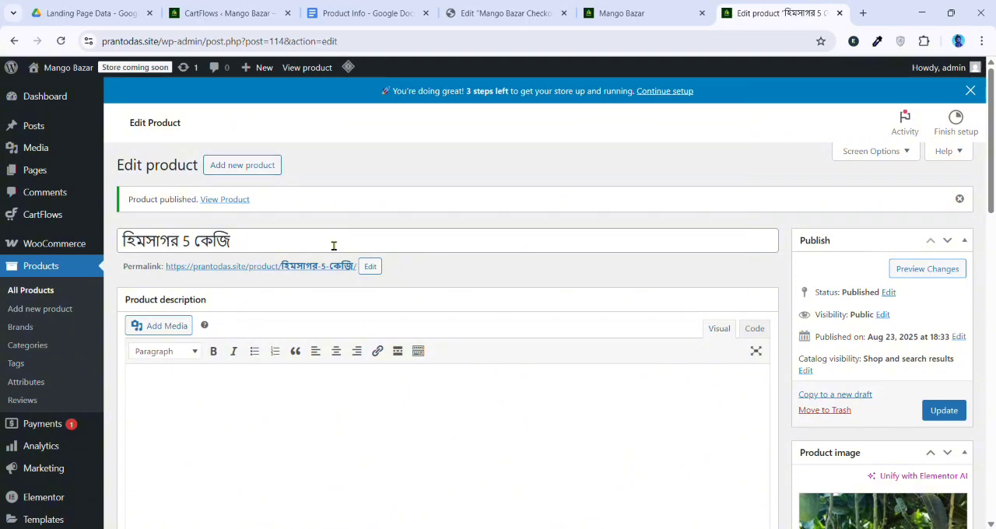
Start another new product and name it হিমসাগর 10 কেজি
left_click(270, 164)
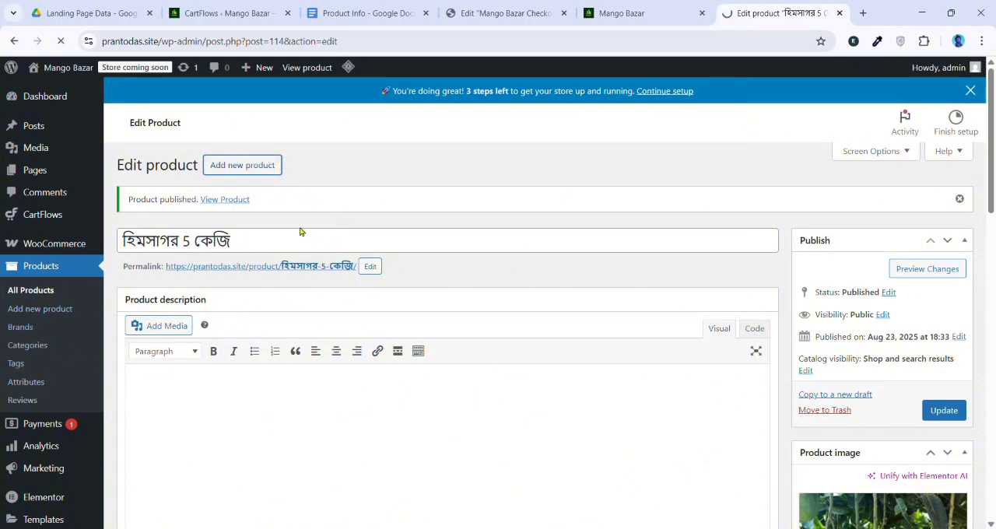
key("ctrl+v")
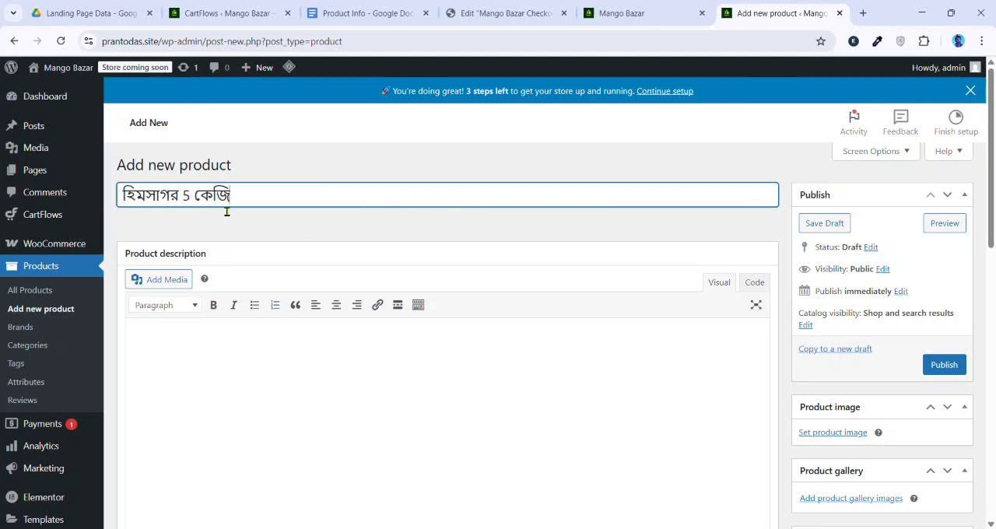
key("Left")
key("Left")
key("Left")
key("BackSpace")
type("10")
Set the photo of green mangoes hanging on the tree as the 10 kg product's image
scroll(690, 382, "down", 2)
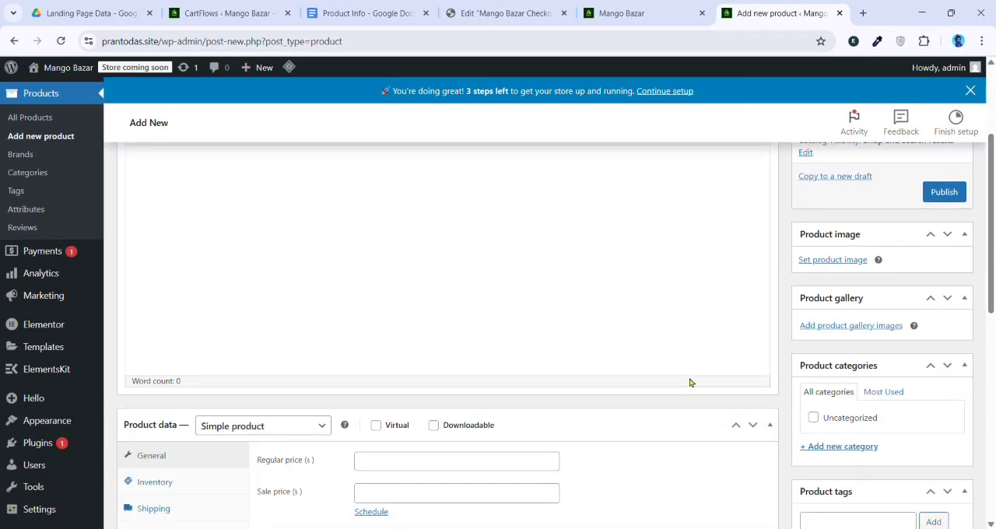
left_click(832, 261)
scroll(191, 340, "down", 10)
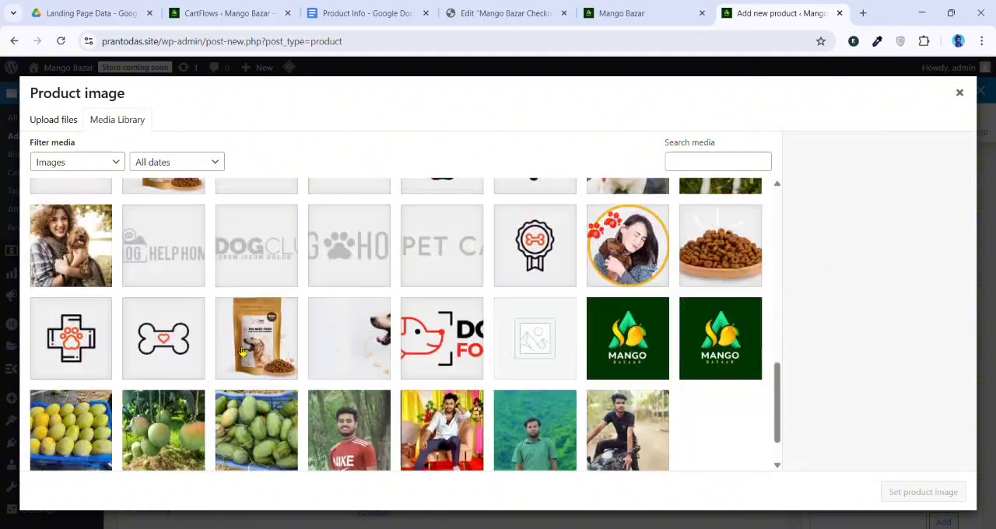
scroll(241, 352, "down", 1)
left_click(109, 389)
left_click(187, 385)
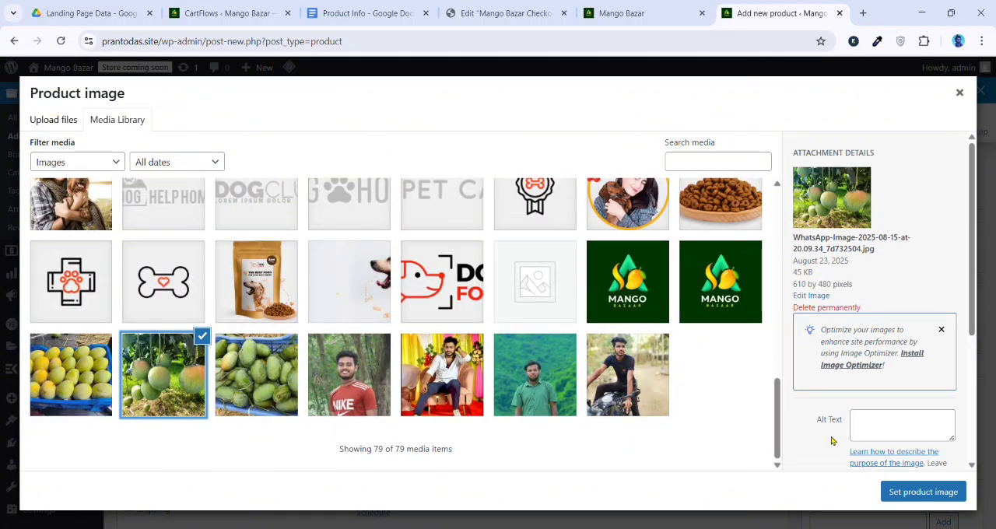
left_click(919, 492)
Set the 10 kg product's regular price to its live-page offer price of 720 and publish the product
scroll(356, 353, "down", 3)
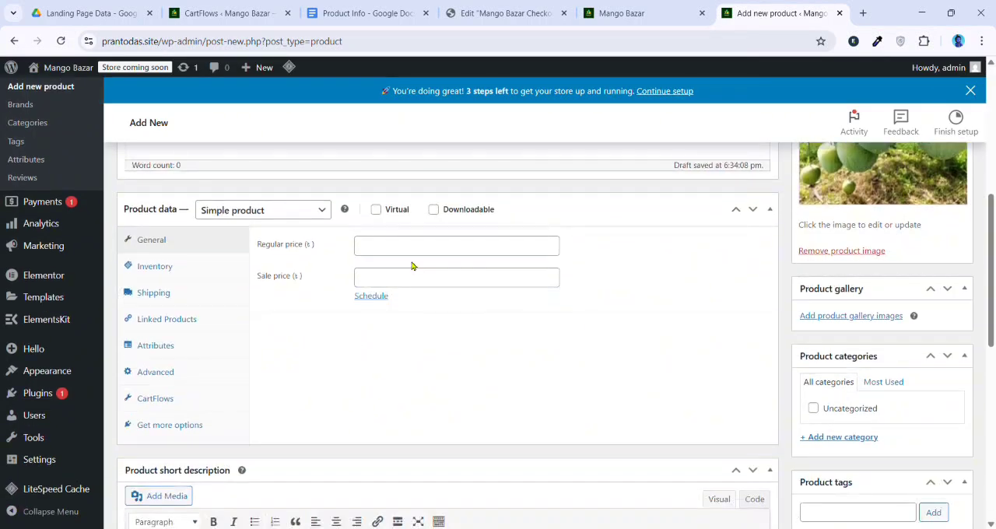
left_click(418, 248)
left_click(623, 14)
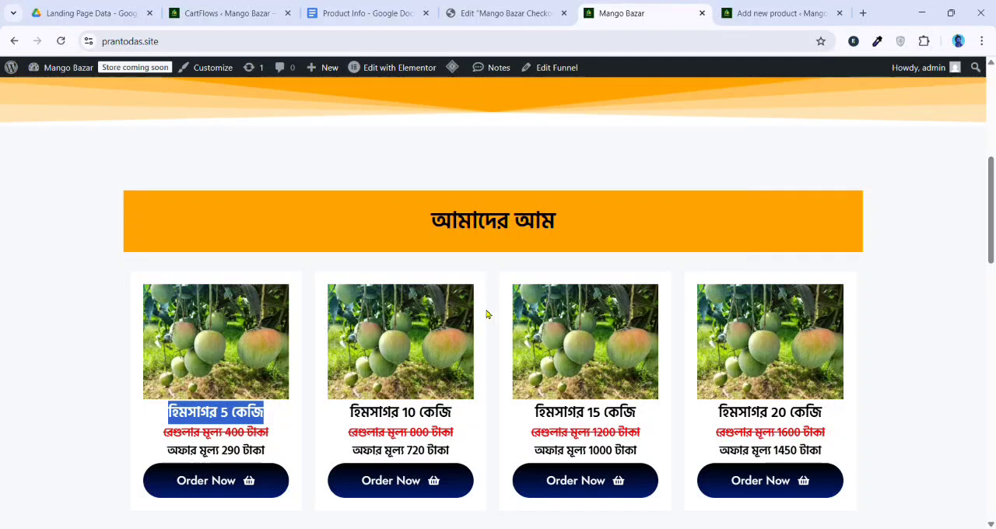
left_click(774, 13)
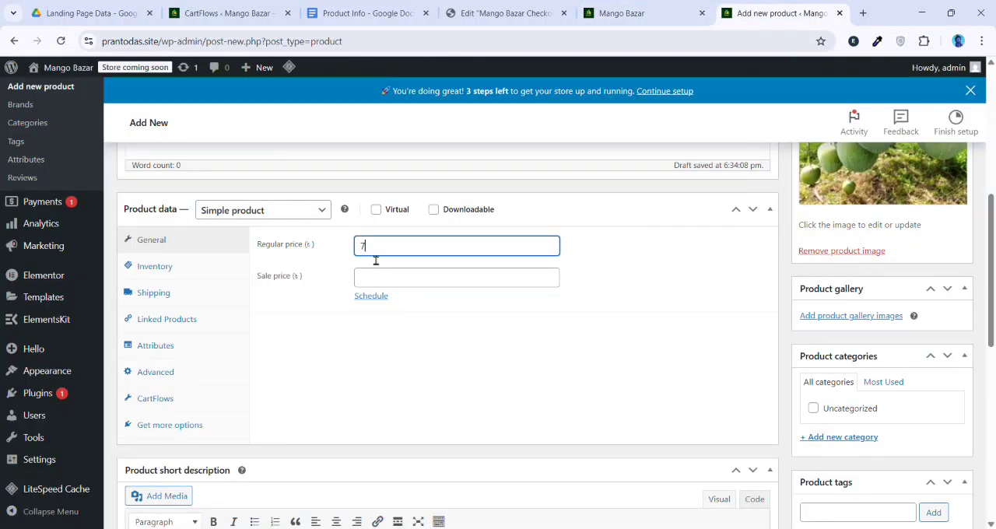
scroll(411, 263, "up", 8)
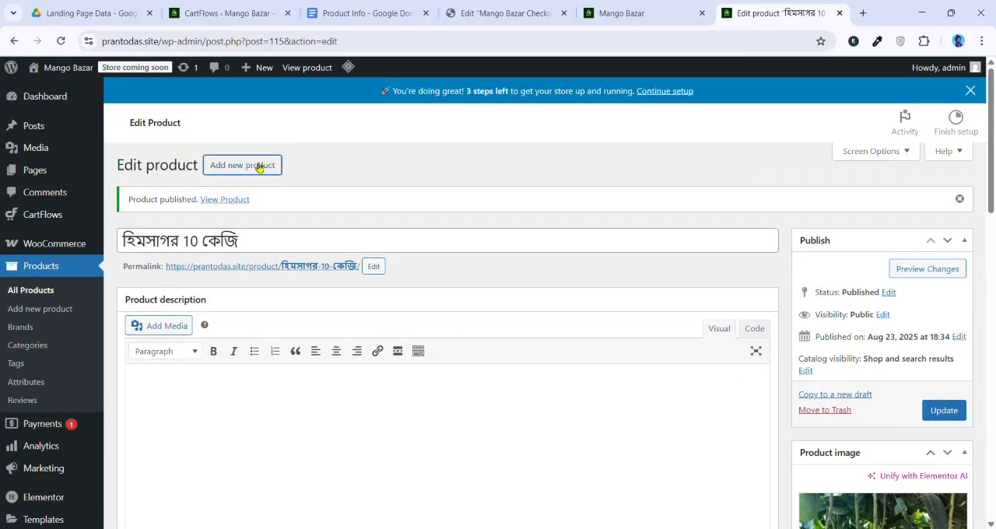
Start another new product and name it হিমসাগর 15 কেজি, adapting the 5 kg title copied from the live page
left_click(259, 168)
left_click(614, 9)
key("ctrl+c")
left_click(785, 12)
key("ctrl+v")
left_click(184, 196)
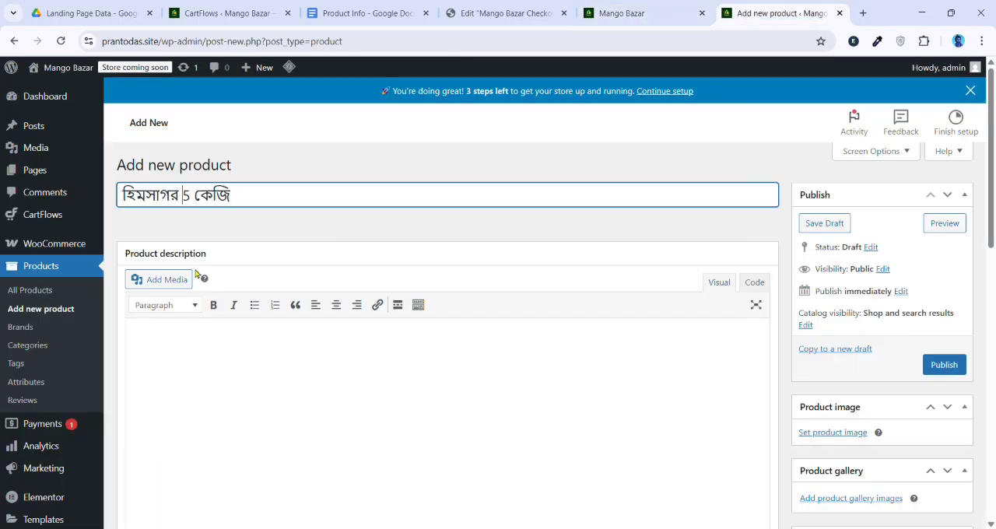
type("1")
Set the 15 kg product's regular price to 1000, matching its offer price on the live page
left_click(615, 13)
left_click(768, 15)
scroll(420, 264, "down", 5)
left_click(389, 249)
type("1000")
Set the hanging green mangoes photo as the 15 kg product's image, publish it, and start another new product
scroll(854, 340, "up", 1)
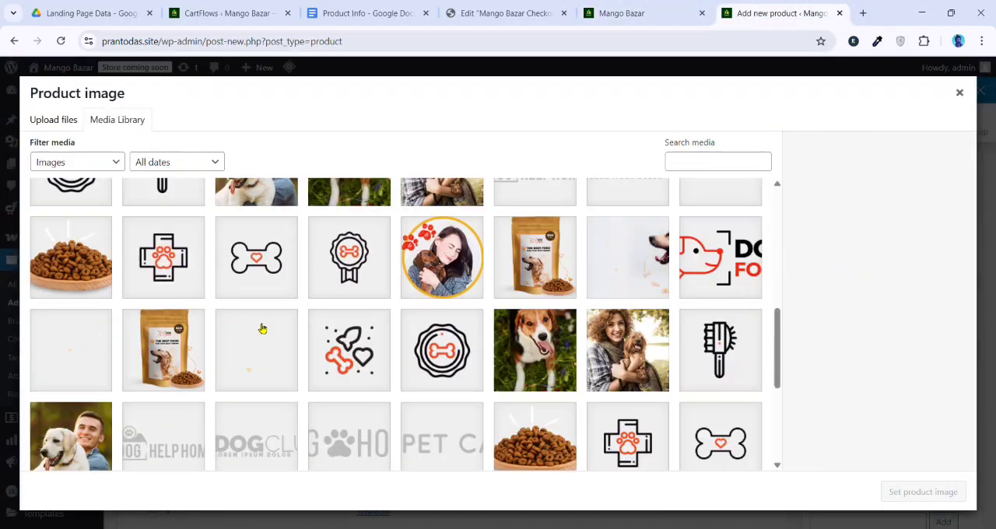
scroll(420, 327, "down", 5)
left_click(166, 338)
left_click(921, 490)
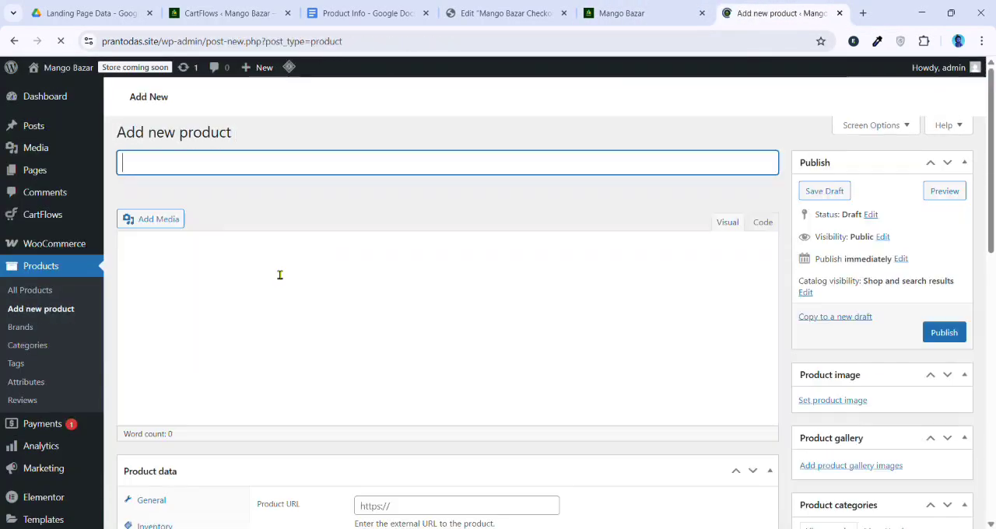
Name the new product হিমসাগর 20 কেজি and set the hanging green mangoes photo as its product image
key("ctrl+v")
left_click_drag(183, 199, 189, 205)
type("20")
scroll(867, 356, "down", 1)
left_click(834, 390)
scroll(420, 327, "down", 5)
left_click(255, 374)
left_click(923, 491)
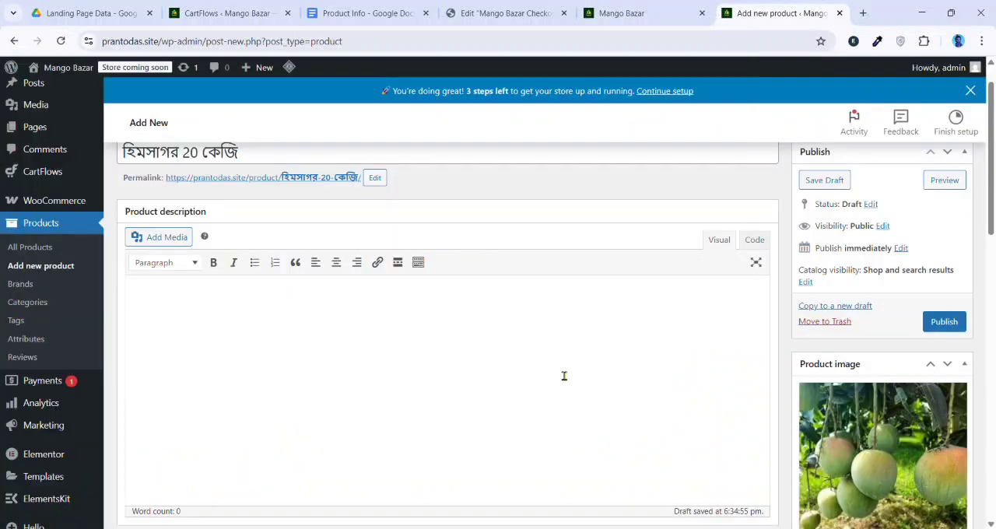
Set the 20 kg product's regular price to its live-page offer price of 1450 and publish the product
scroll(564, 376, "down", 5)
left_click(405, 203)
left_click(615, 14)
left_click(767, 13)
type("1450")
scroll(658, 364, "up", 2)
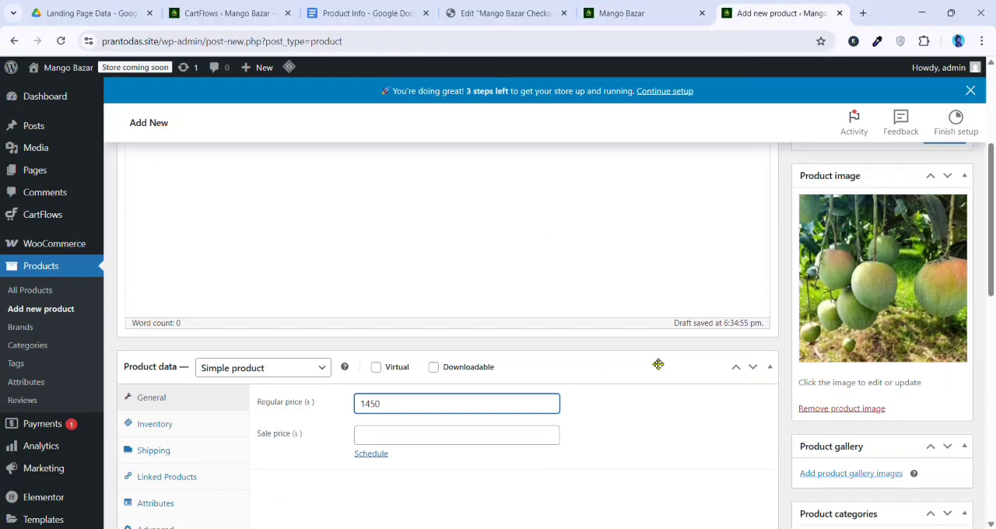
scroll(658, 365, "up", 5)
left_click(945, 364)
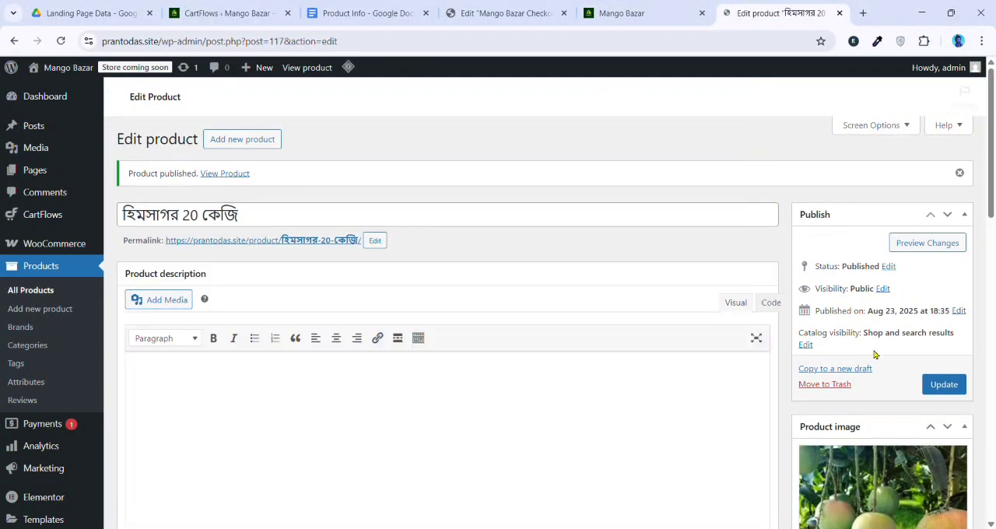
Open the Mango Bazar funnel for editing in CartFlows and open the settings of its Mango Bazar Checkout step
scroll(815, 355, "down", 5)
scroll(180, 310, "up", 2)
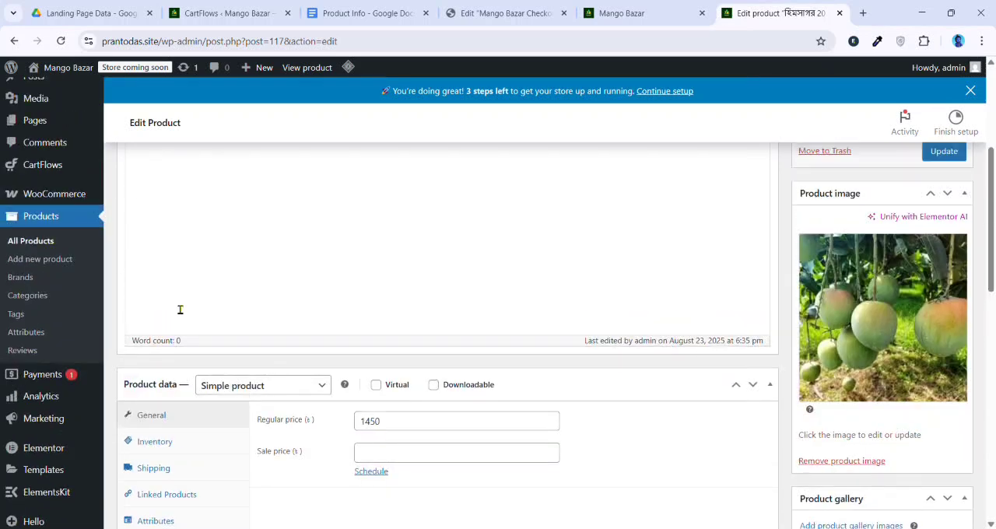
mouse_move(57, 179)
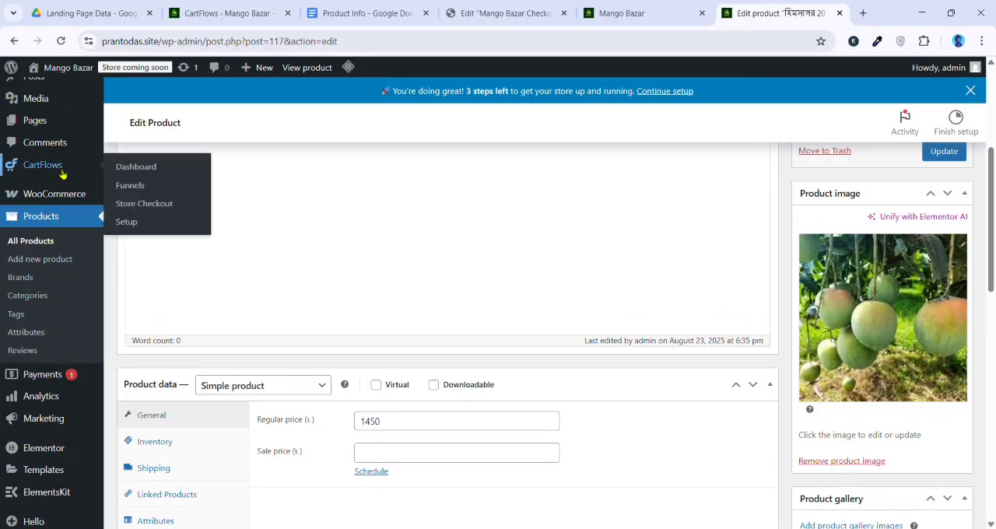
left_click(140, 187)
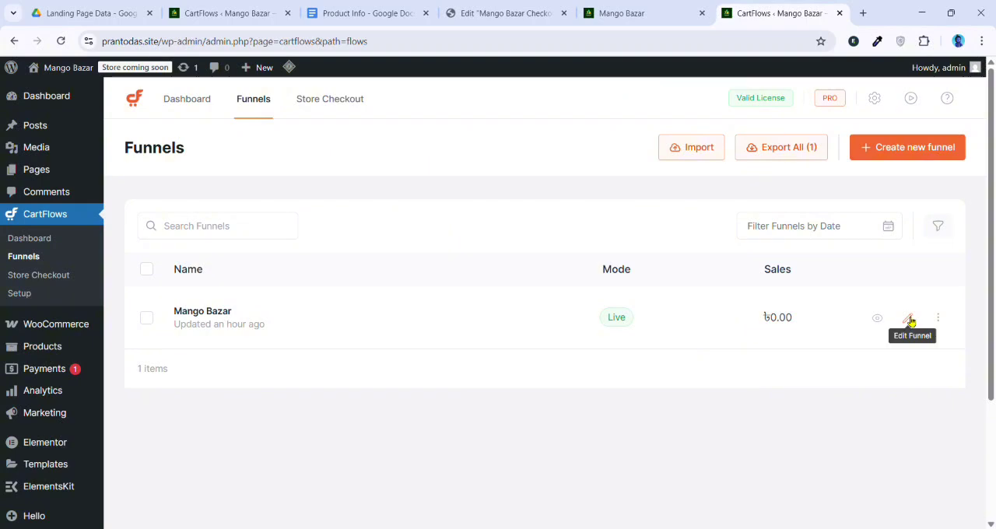
left_click(908, 318)
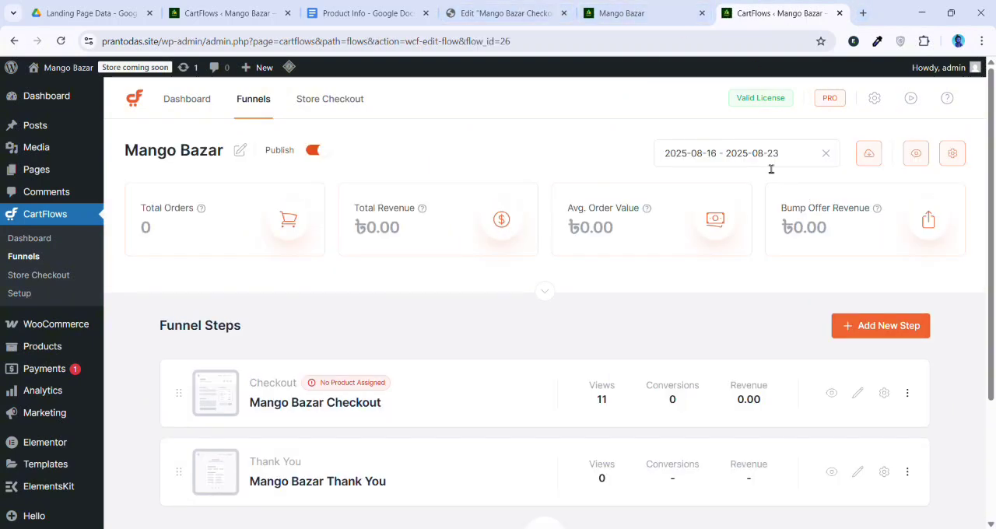
scroll(775, 284, "down", 2)
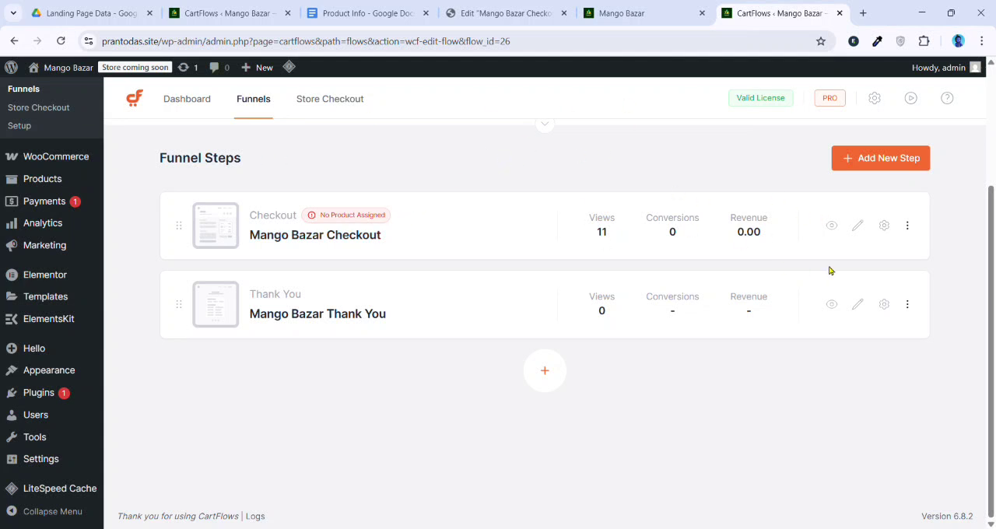
left_click(885, 226)
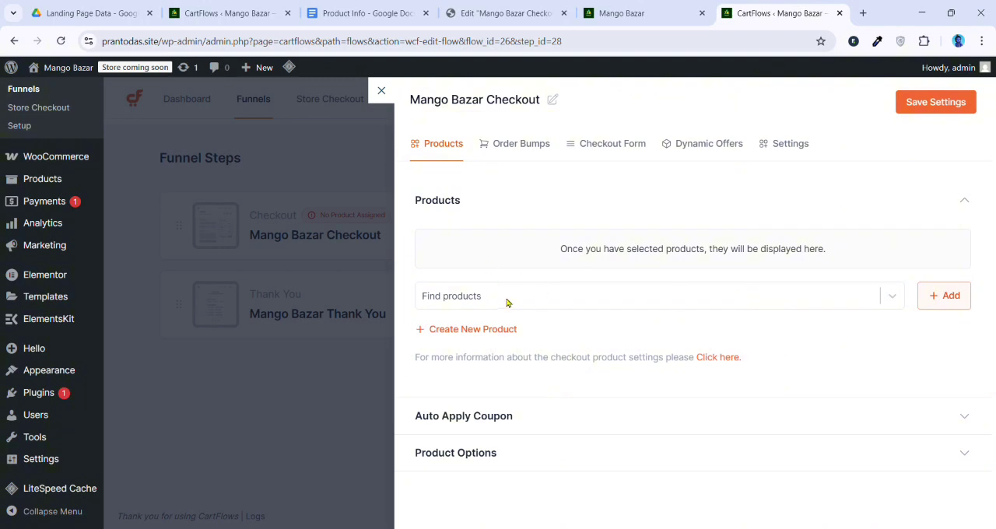
Find the product হিমসাগর 5 কেজি and add it to the Mango Bazar Checkout step
left_click(499, 297)
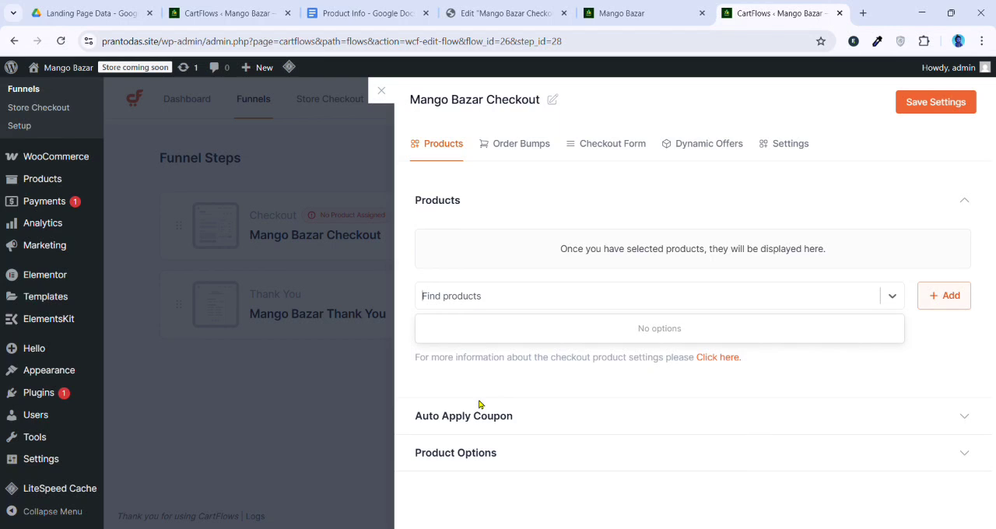
key("ctrl+v")
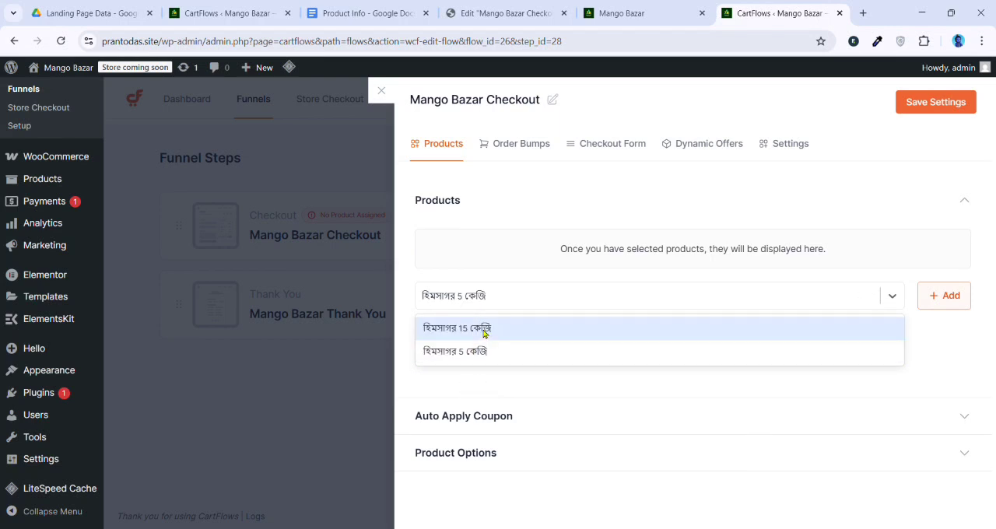
left_click(483, 354)
left_click(934, 304)
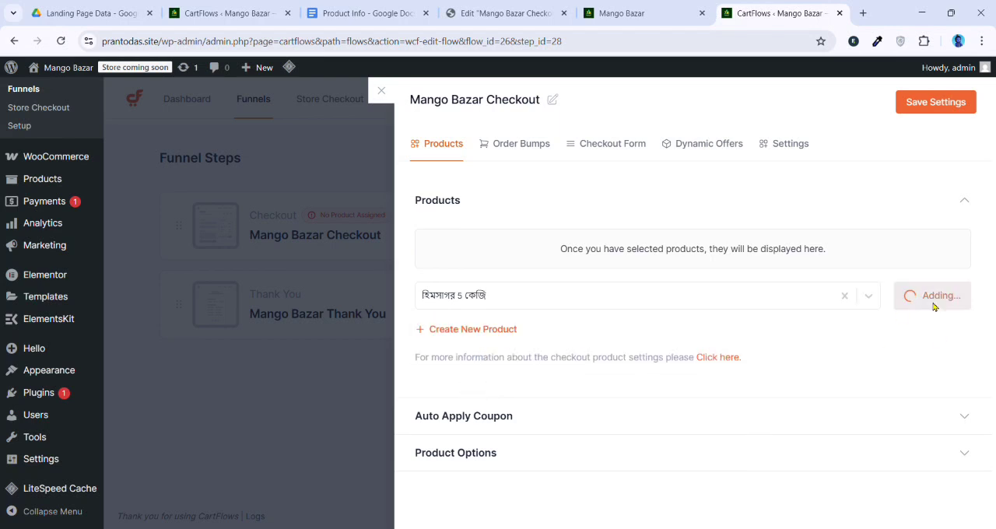
left_click(504, 375)
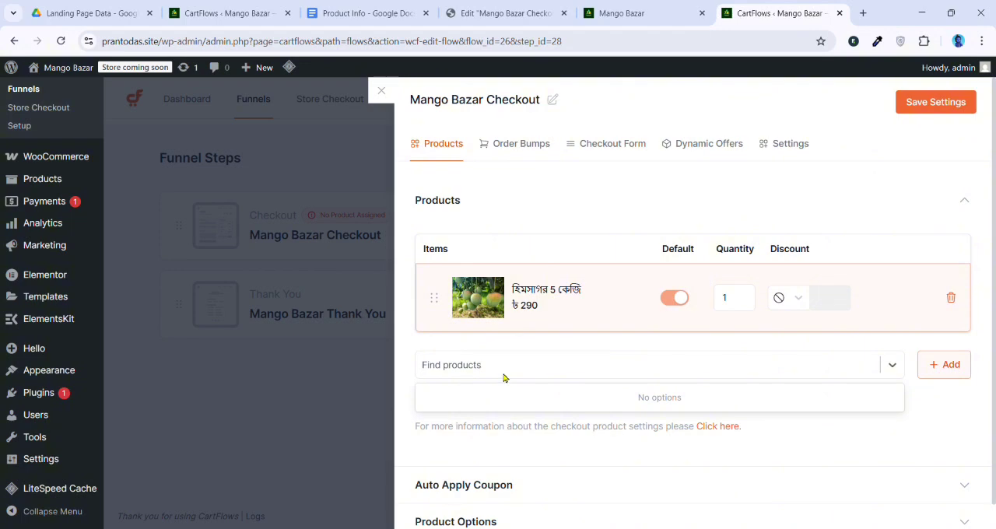
key("ctrl+v")
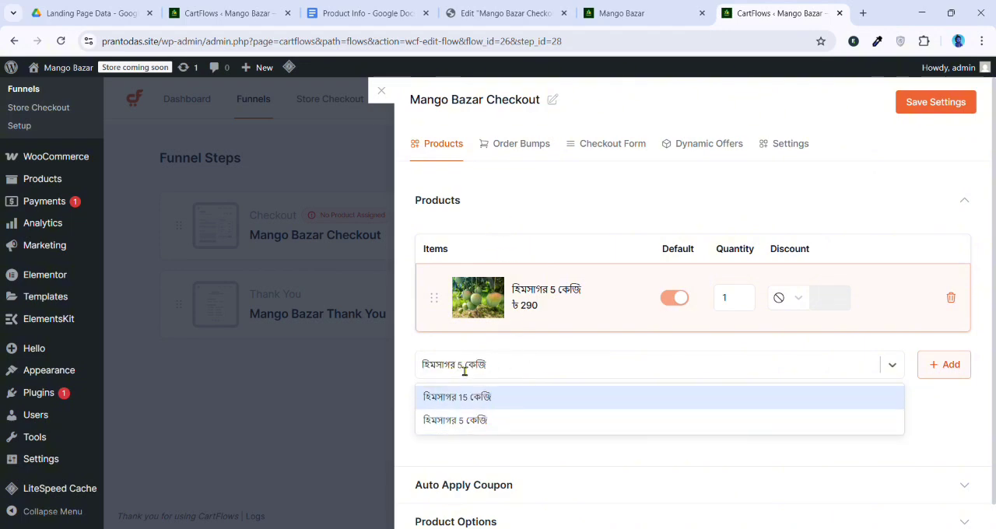
left_click_drag(465, 371, 512, 365)
key("BackSpace")
key("BackSpace")
key("BackSpace")
key("BackSpace")
key("BackSpace")
key("BackSpace")
key("BackSpace")
key("BackSpace")
key("BackSpace")
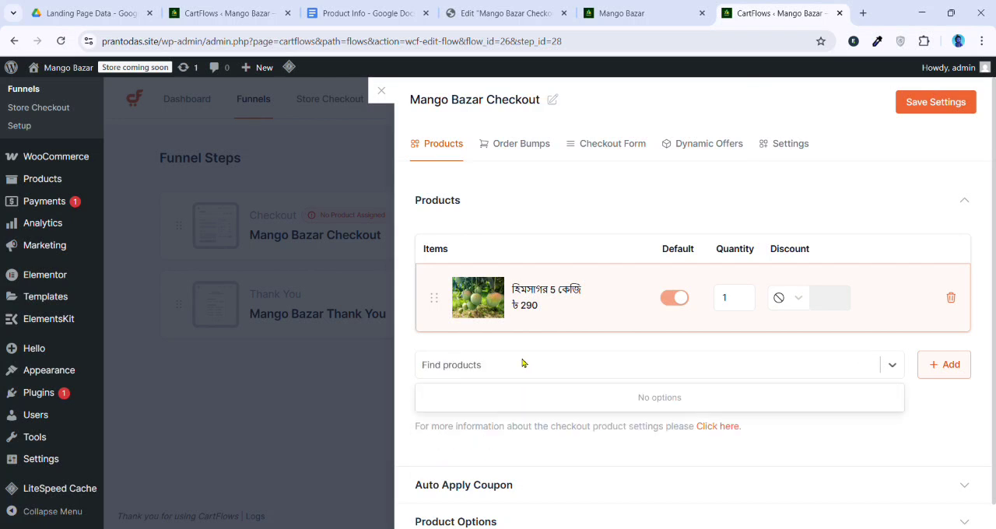
key("ctrl+v")
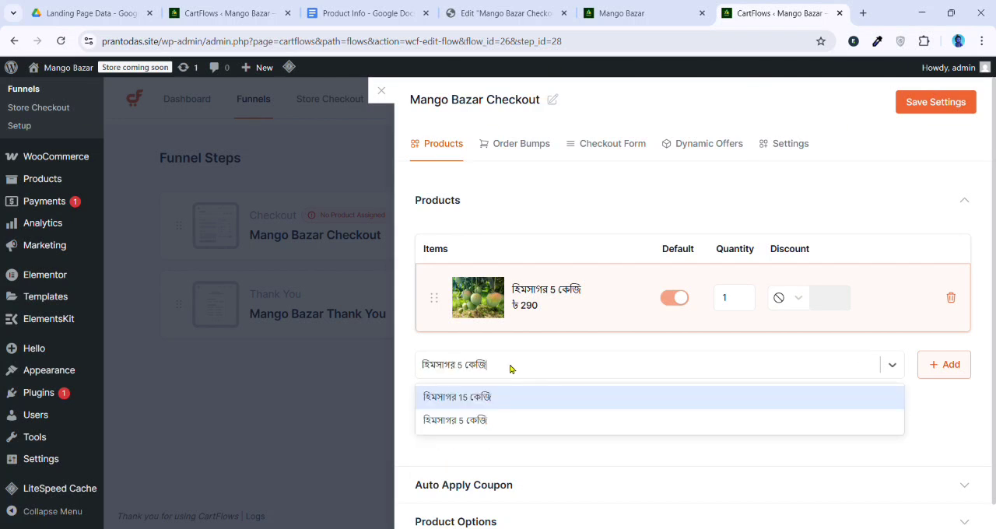
key("BackSpace")
key("BackSpace")
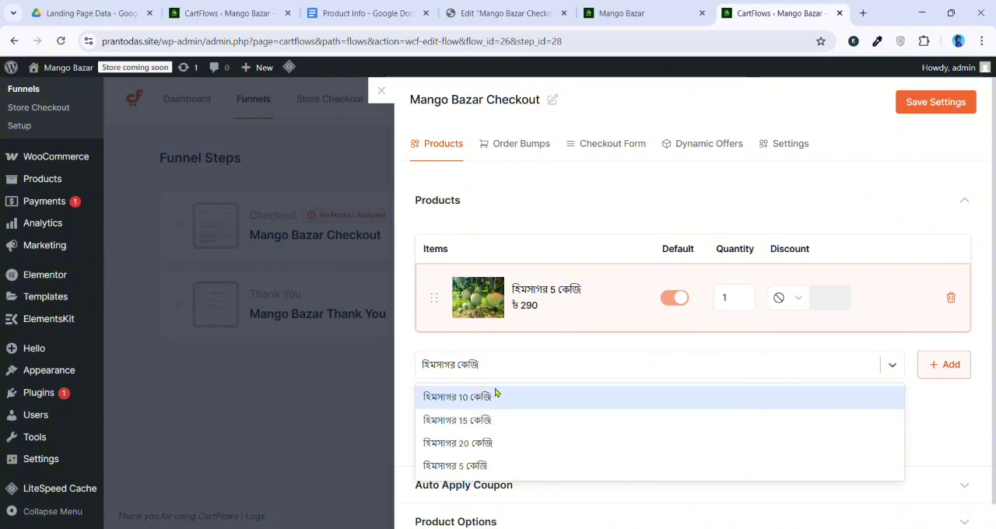
left_click(488, 366)
Find the product হিমসাগর 10 কেজি and add it to the checkout step's product list
left_click(478, 367)
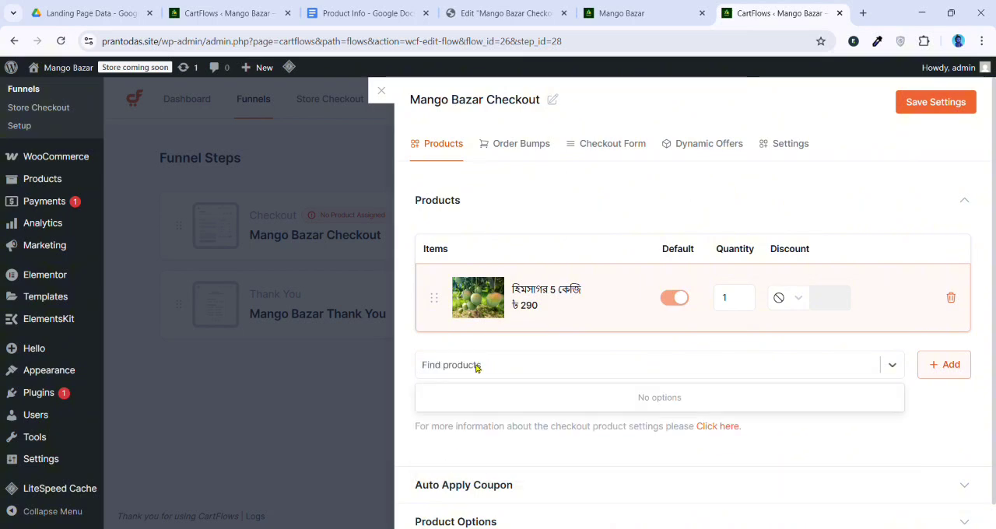
key("ctrl+v")
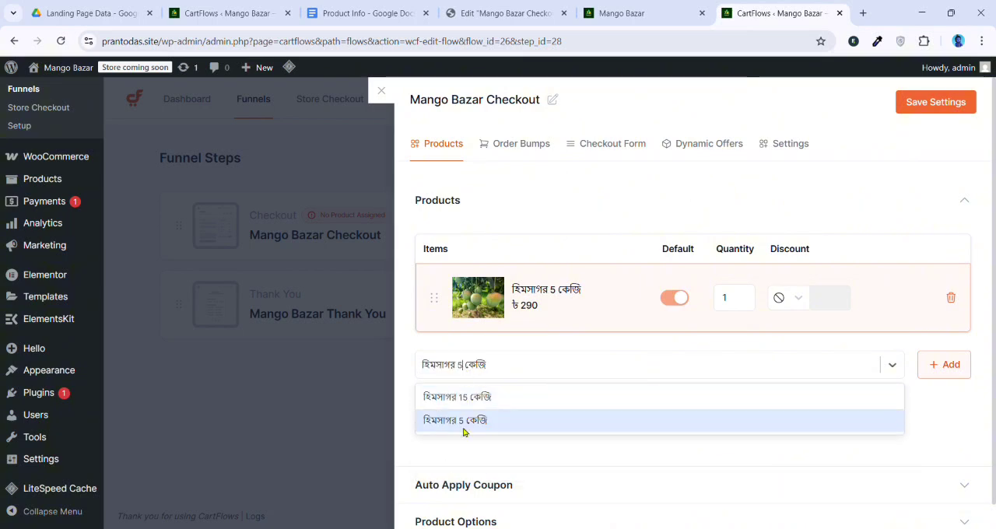
key("BackSpace")
left_click(487, 401)
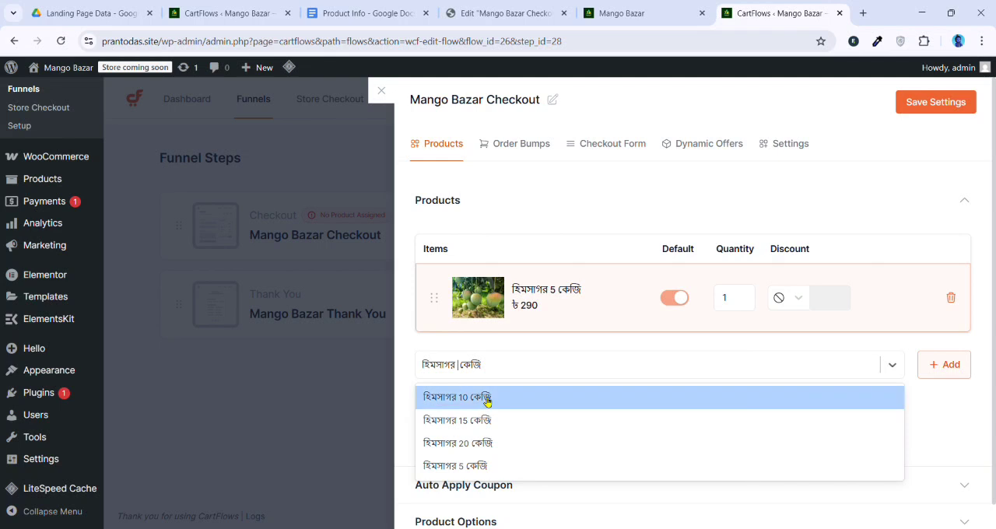
left_click(942, 364)
Find the product হিমসাগর 15 কেজি and add it below the 10 kg item in the checkout products
scroll(545, 349, "down", 2)
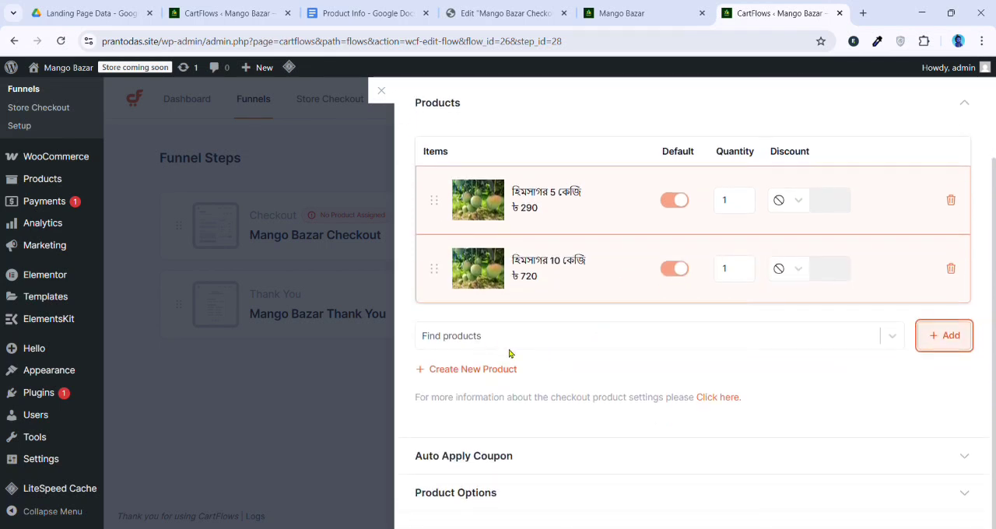
left_click(492, 343)
key("ctrl+v")
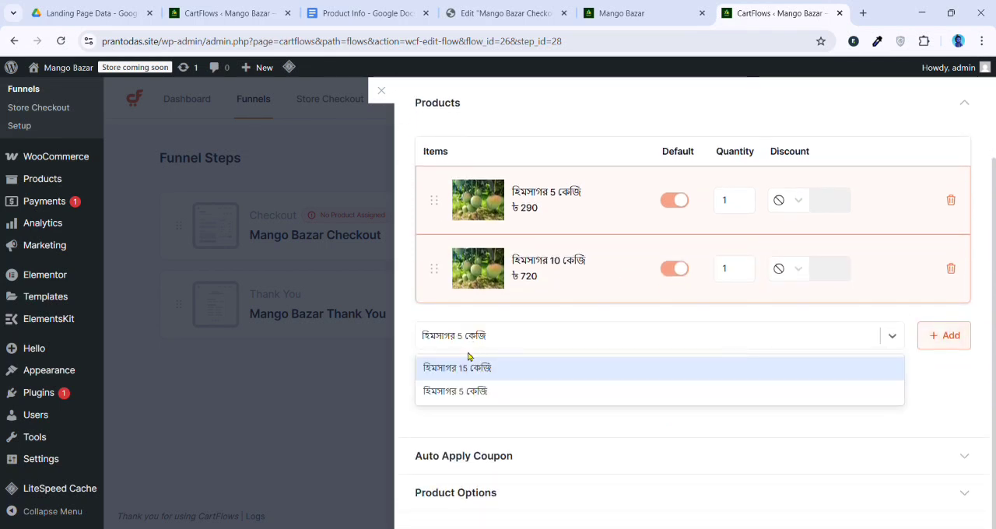
left_click(470, 372)
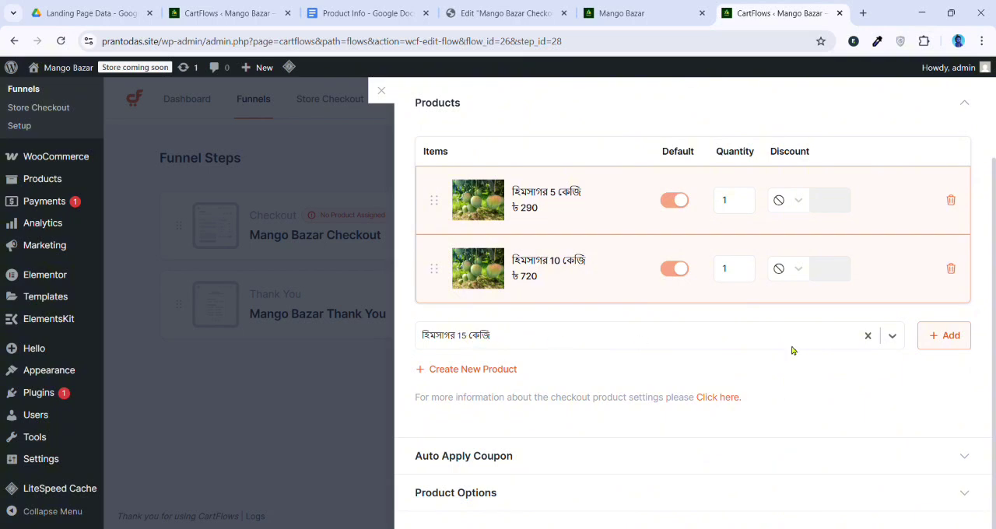
left_click(946, 336)
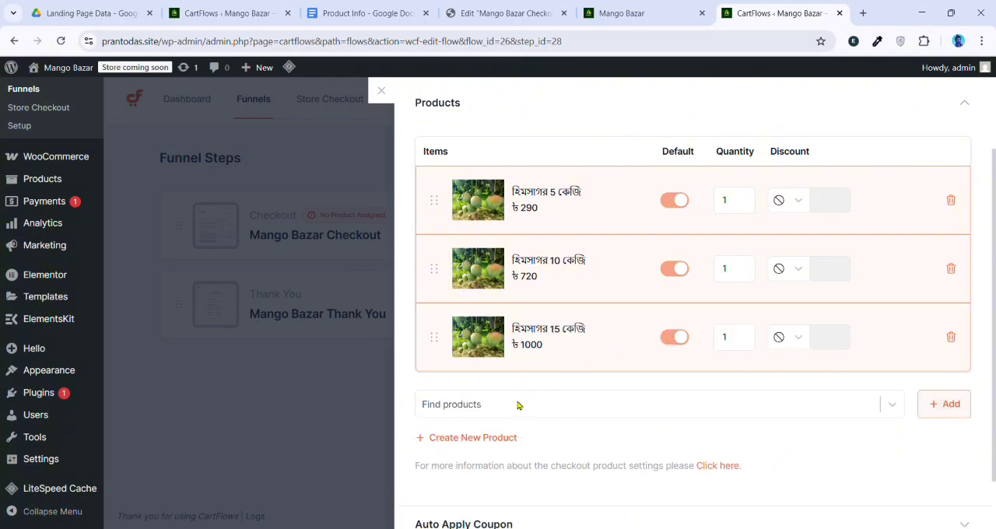
Find the product হিমসাগর 20 কেজি and add it as the fourth checkout product
left_click(519, 406)
type("হিমসাগর 5 কেজি")
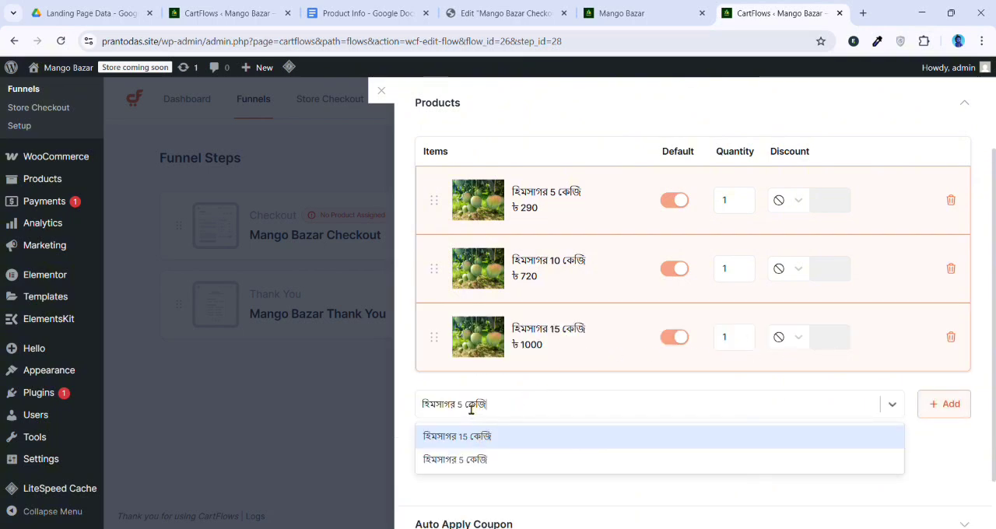
key("BackSpace")
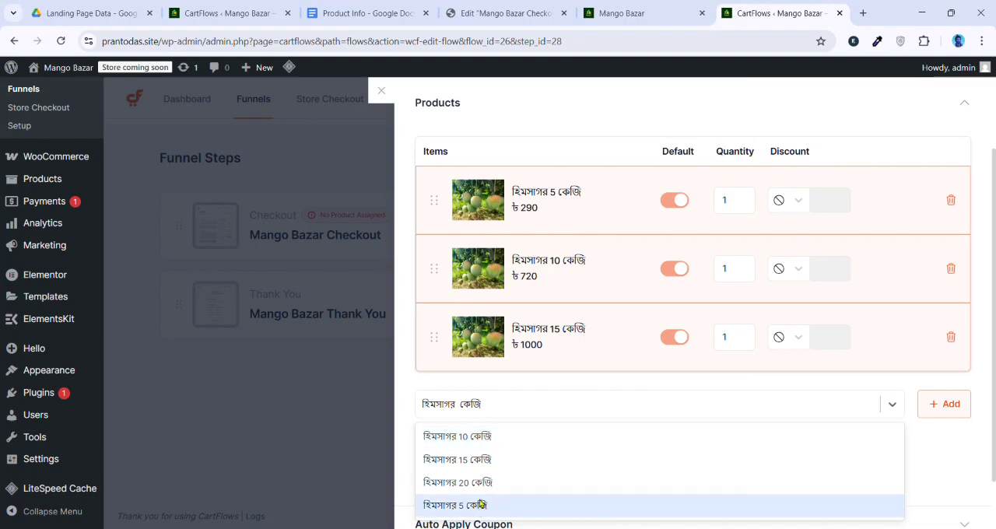
left_click(521, 482)
left_click(956, 401)
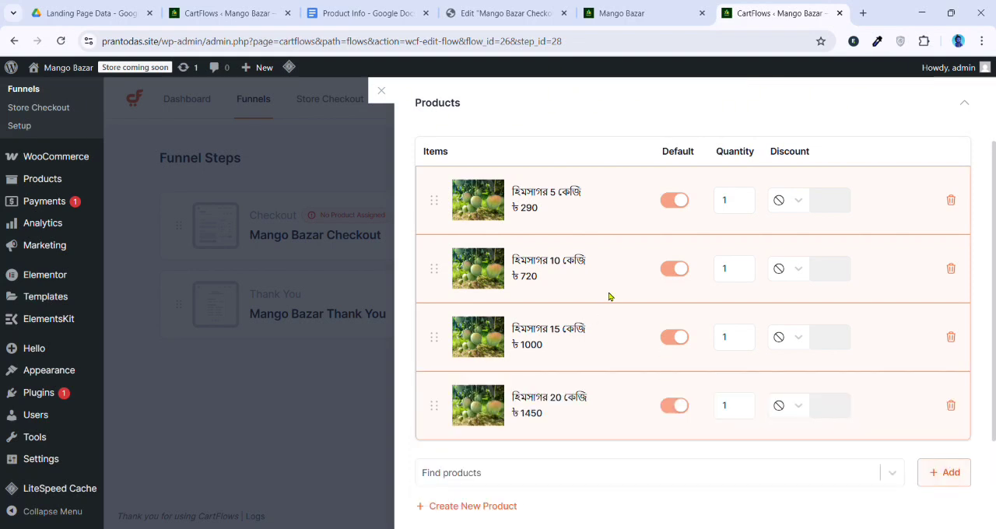
Save the Mango Bazar Checkout settings and review the assigned product list
scroll(819, 279, "up", 2)
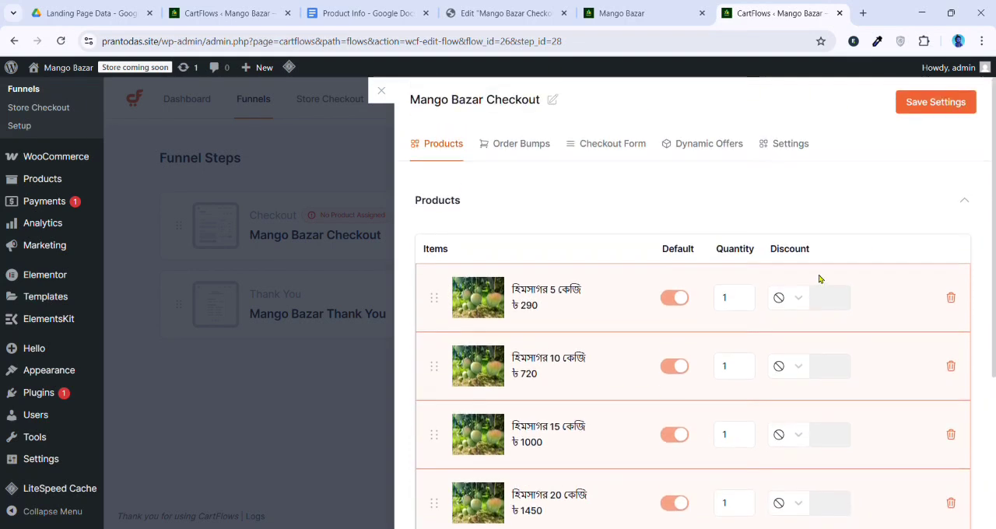
left_click(934, 102)
scroll(542, 304, "down", 3)
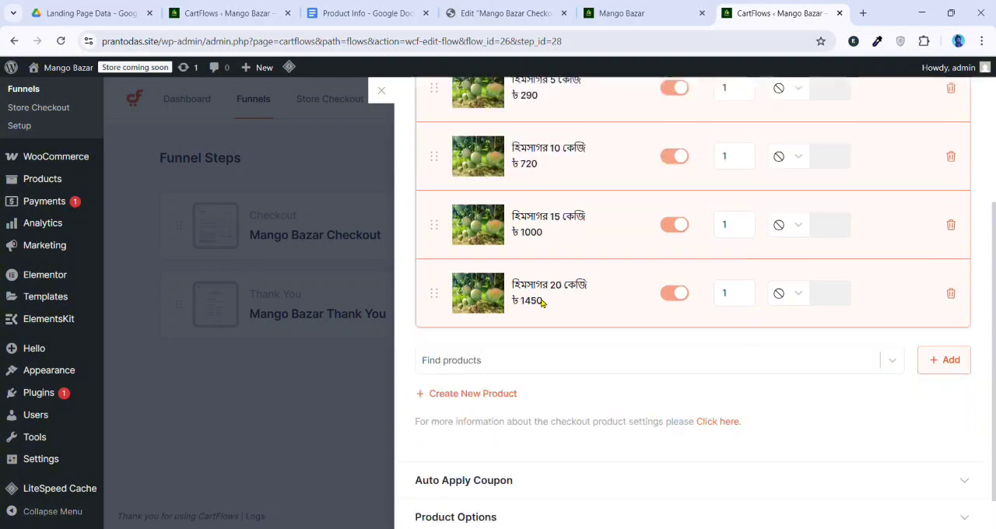
scroll(568, 340, "up", 3)
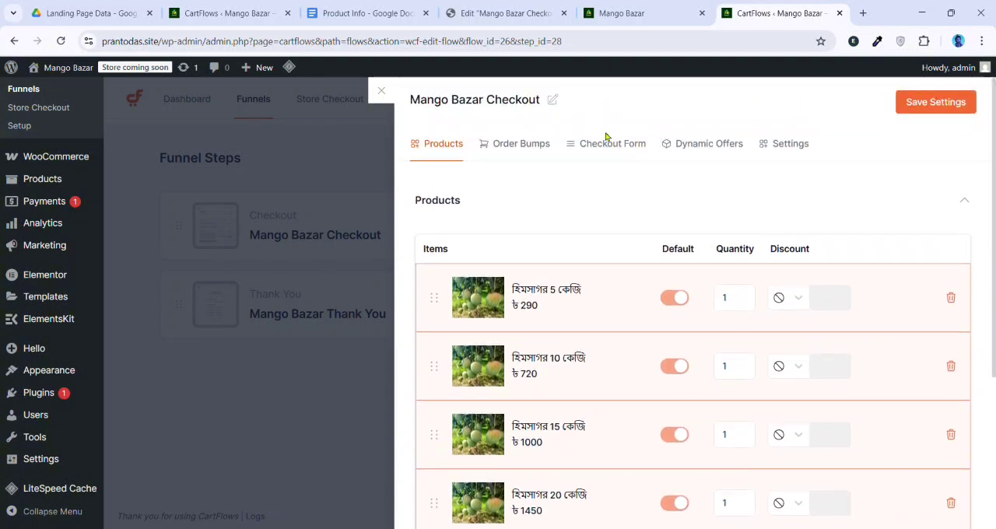
Reload the live Mango Bazar page and go to its checkout form and order summary
left_click(626, 12)
left_click(61, 42)
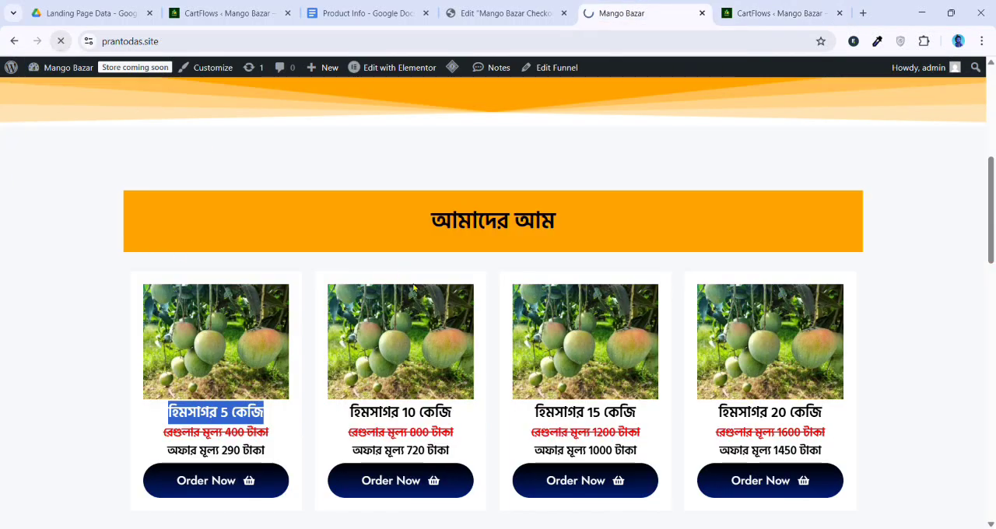
scroll(454, 379, "down", 6)
scroll(453, 379, "down", 10)
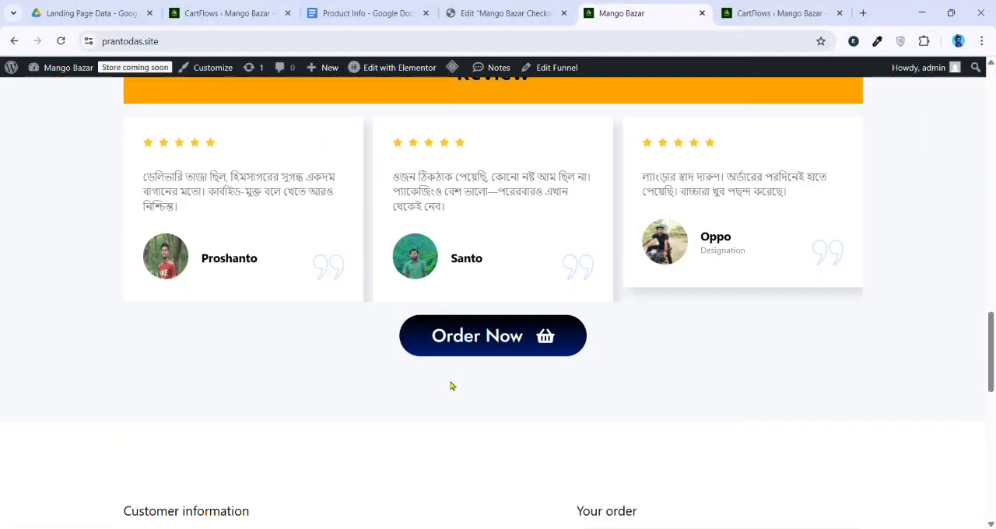
scroll(454, 382, "up", 1)
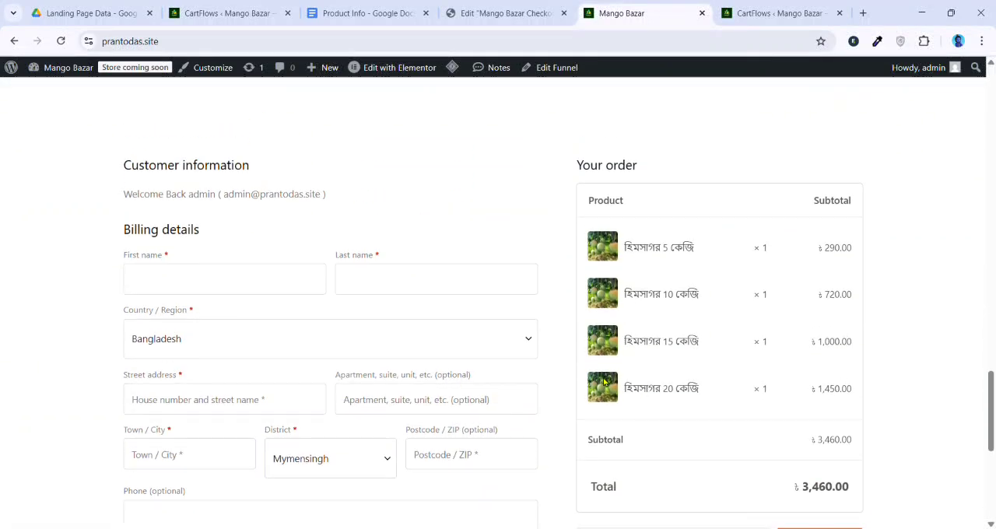
scroll(677, 370, "down", 2)
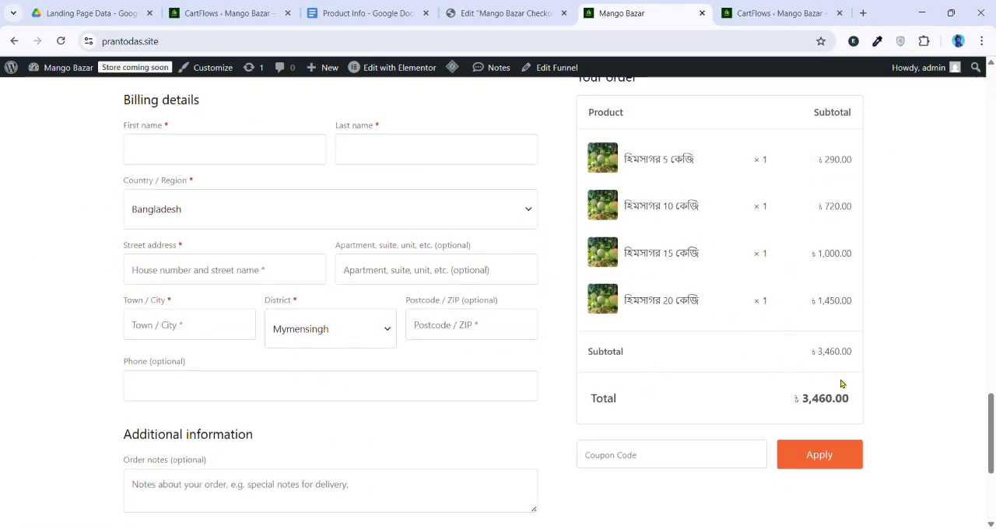
Examine the product names, quantities and total in the live page's Your order summary
left_click_drag(801, 352, 855, 353)
scroll(744, 212, "up", 1)
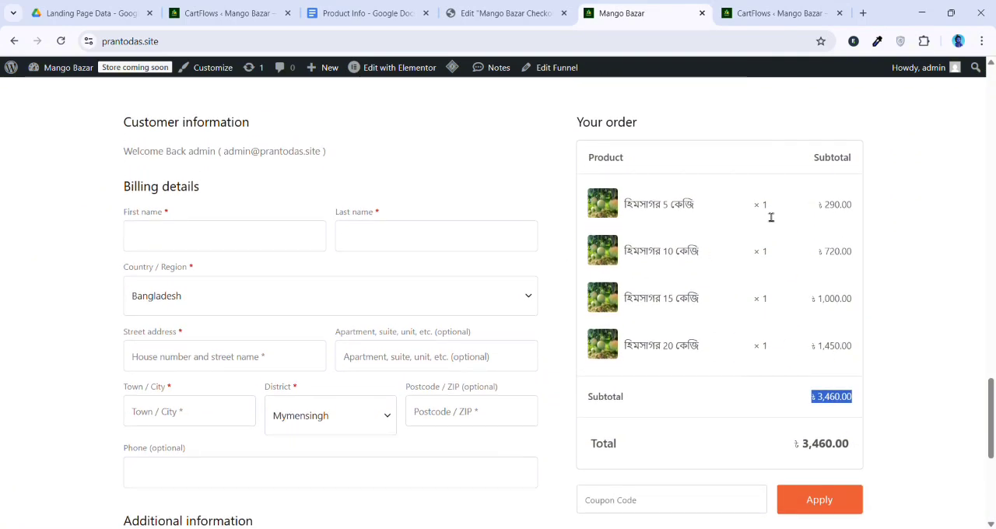
left_click_drag(713, 203, 632, 206)
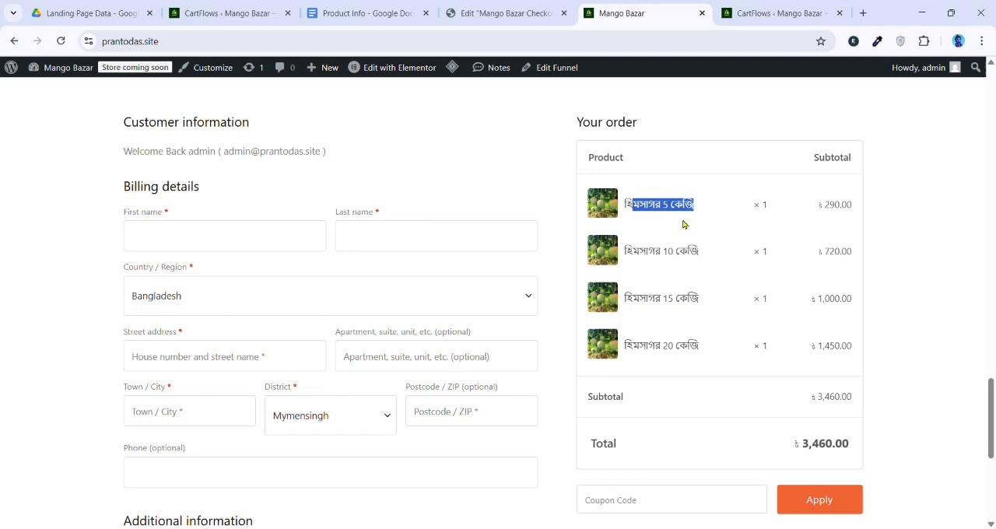
left_click(706, 327)
left_click_drag(717, 208, 635, 212)
left_click_drag(623, 257, 711, 349)
left_click(714, 334)
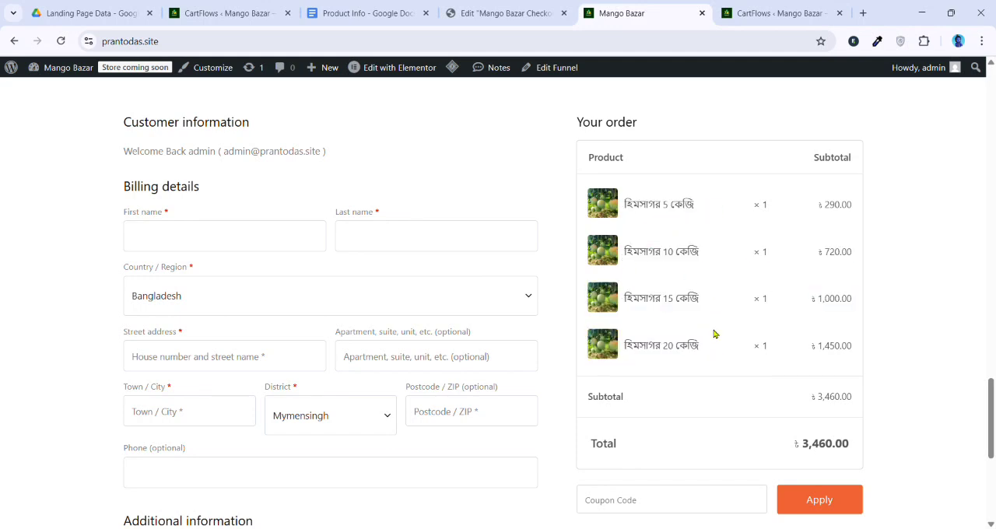
scroll(650, 213, "up", 1)
scroll(671, 389, "down", 2)
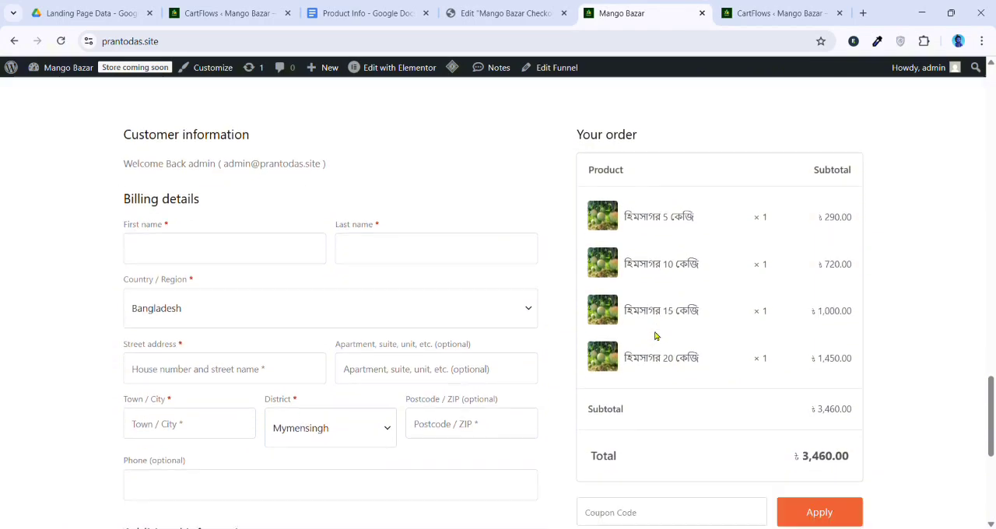
scroll(233, 377, "up", 1)
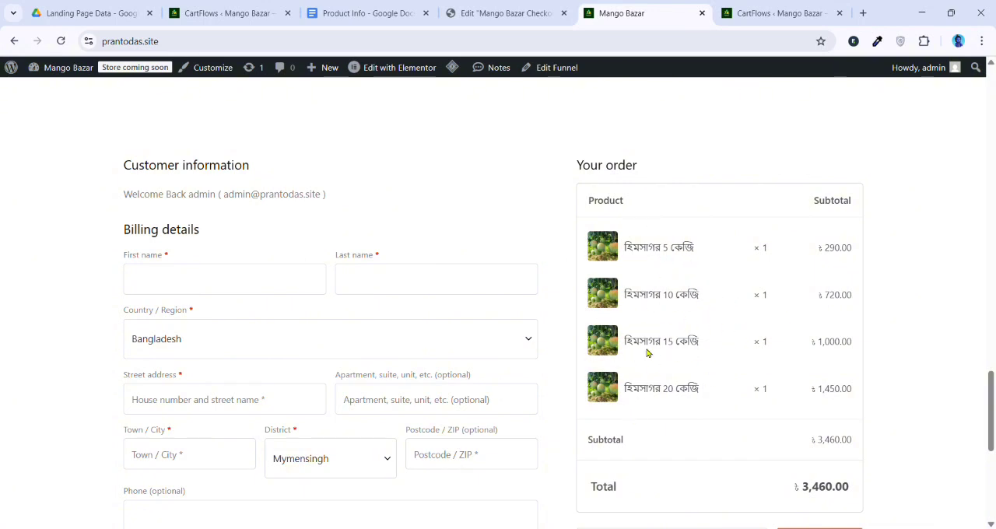
scroll(754, 383, "down", 1)
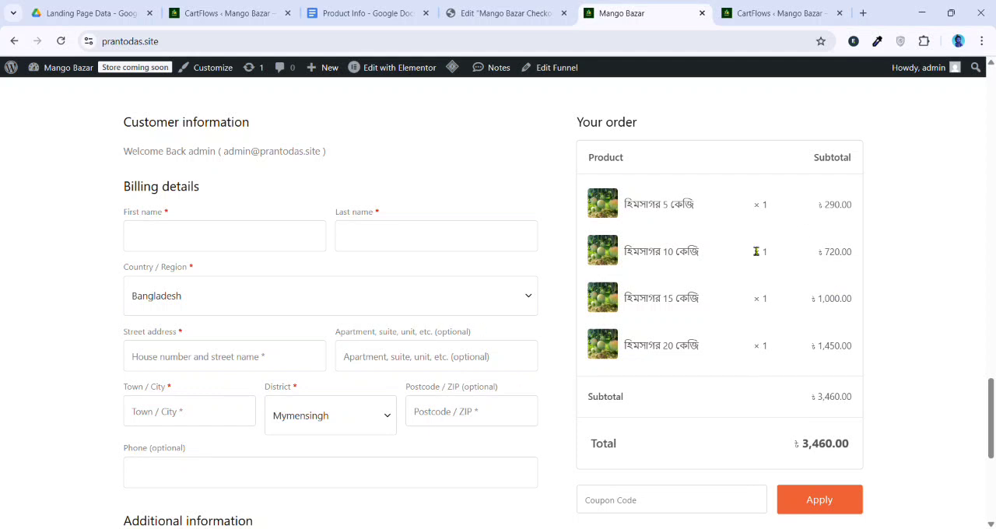
scroll(599, 323, "down", 2)
scroll(631, 340, "up", 4)
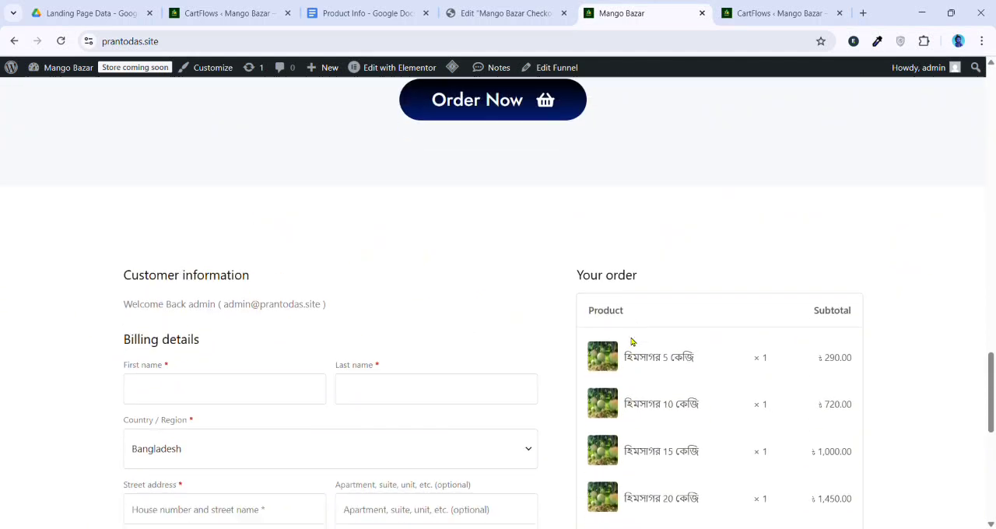
scroll(631, 340, "down", 2)
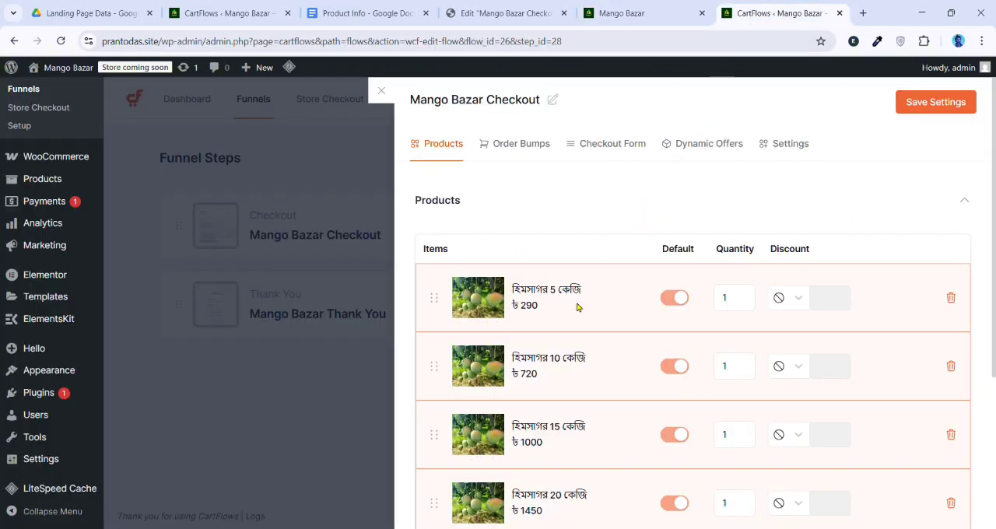
Enable Product Options for the Mango Bazar Checkout and review the product list with its selection conditions
scroll(577, 308, "down", 3)
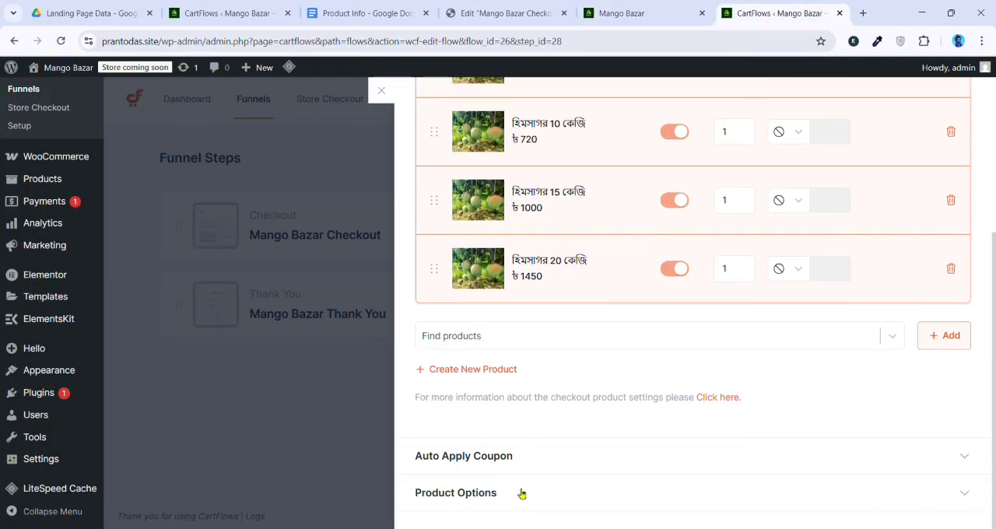
left_click(522, 492)
scroll(589, 381, "down", 1)
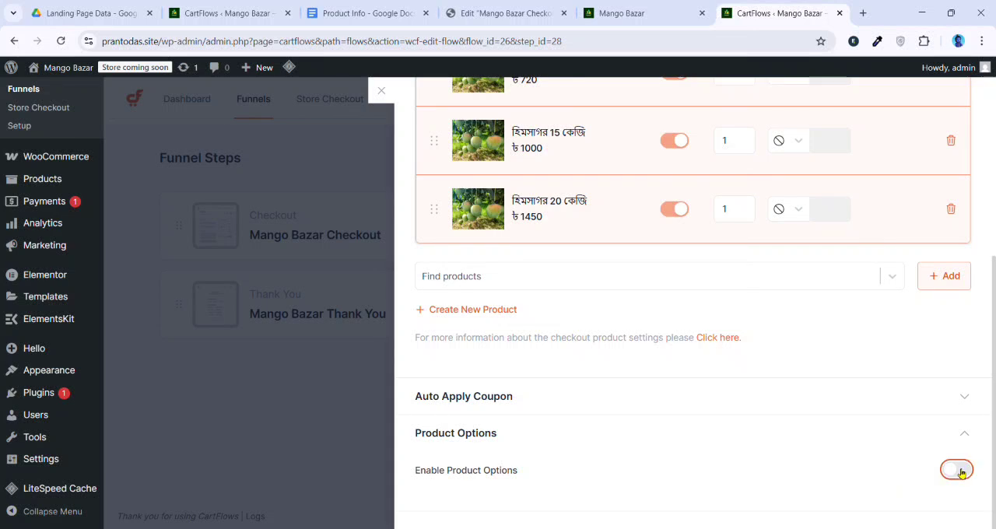
left_click(956, 470)
scroll(561, 385, "down", 3)
scroll(675, 314, "up", 7)
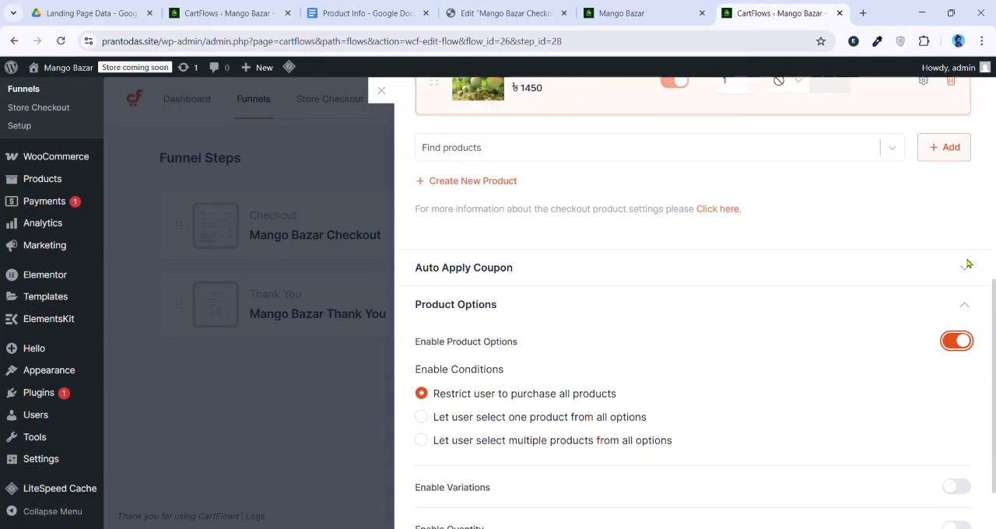
scroll(602, 252, "down", 6)
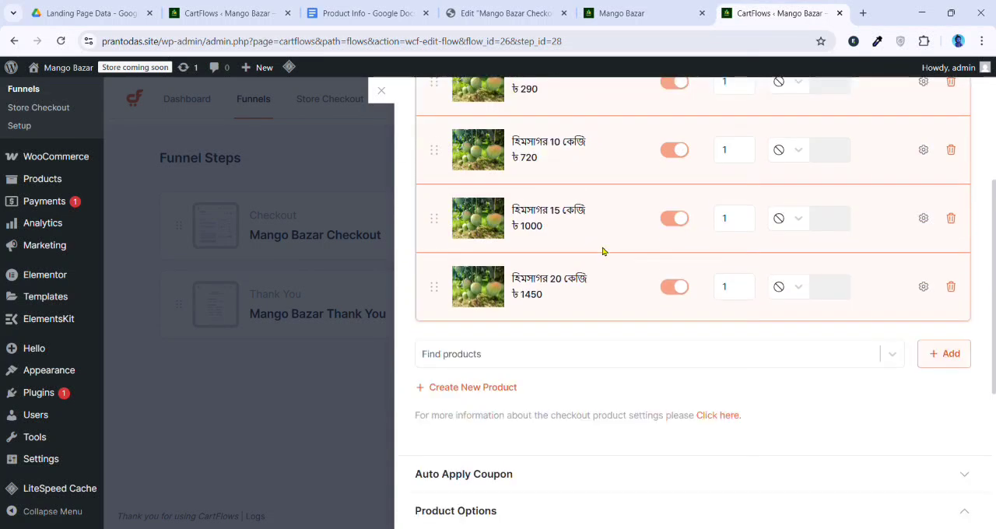
scroll(590, 313, "up", 1)
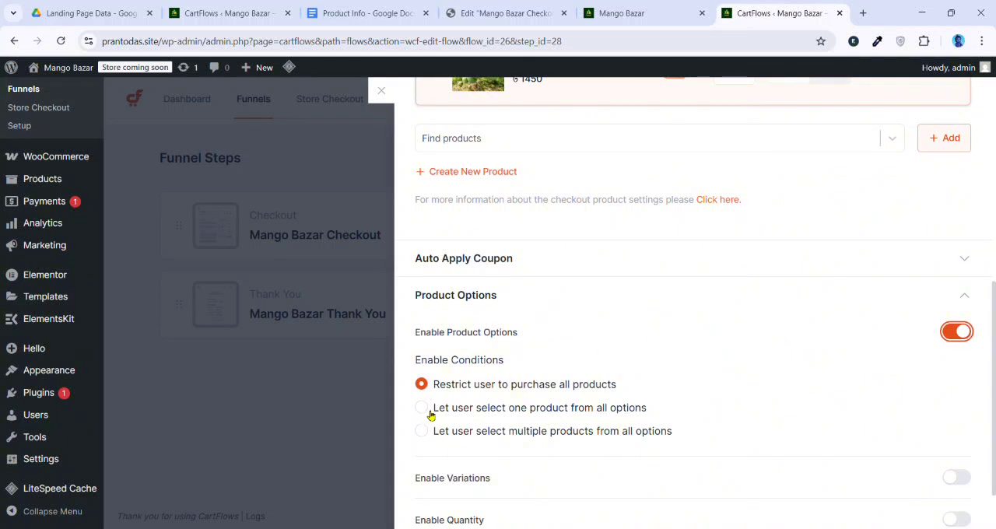
Try the restrict-all, select-one and select-multiple conditions and compare their effect on the product list
left_click(612, 413)
left_click(432, 435)
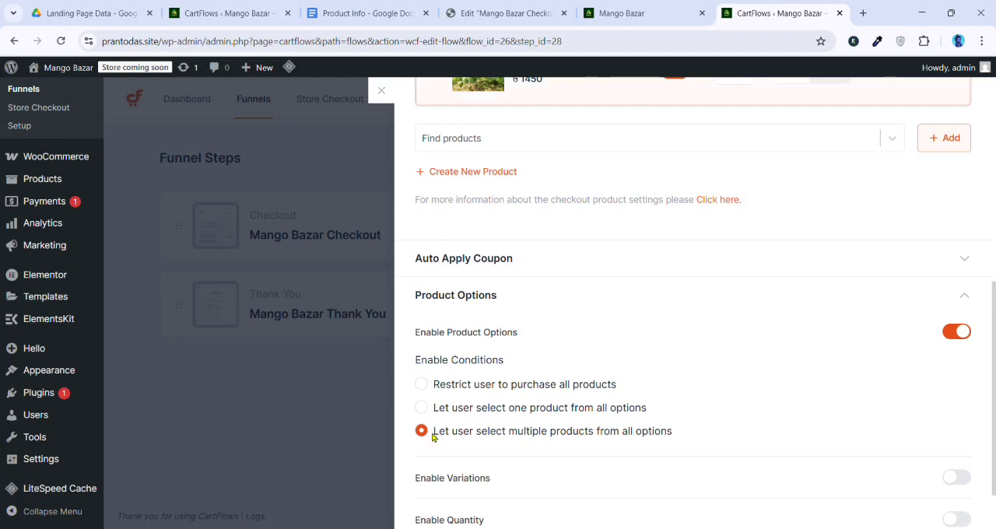
left_click(426, 387)
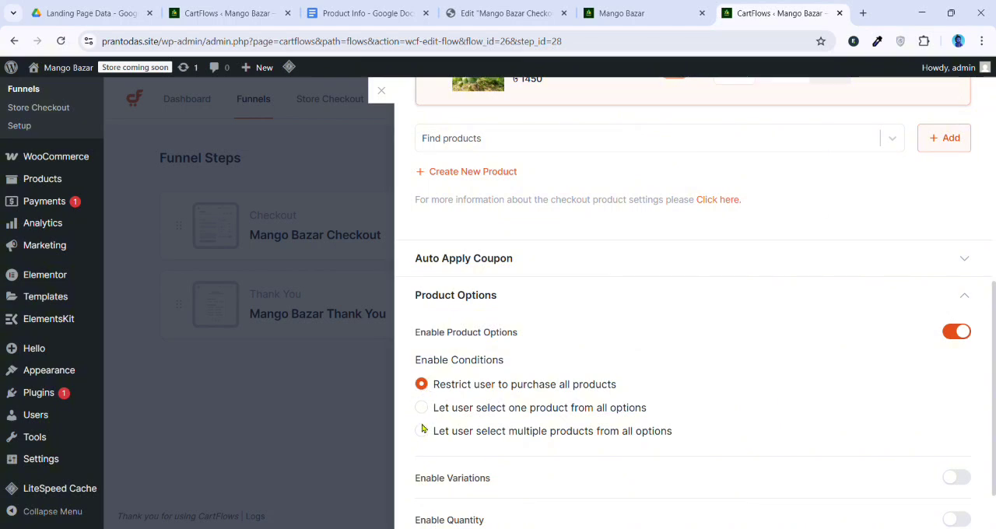
left_click(421, 408)
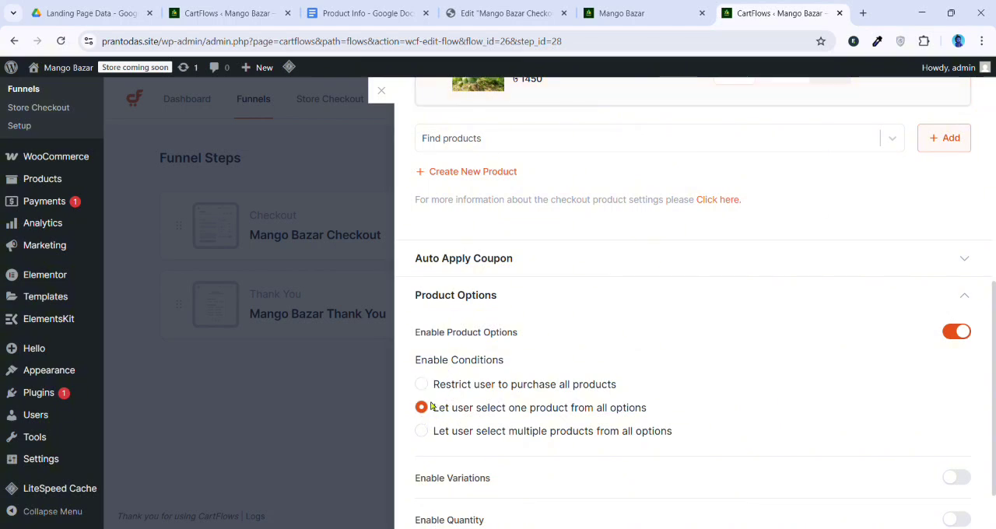
scroll(569, 366, "up", 3)
scroll(592, 387, "down", 4)
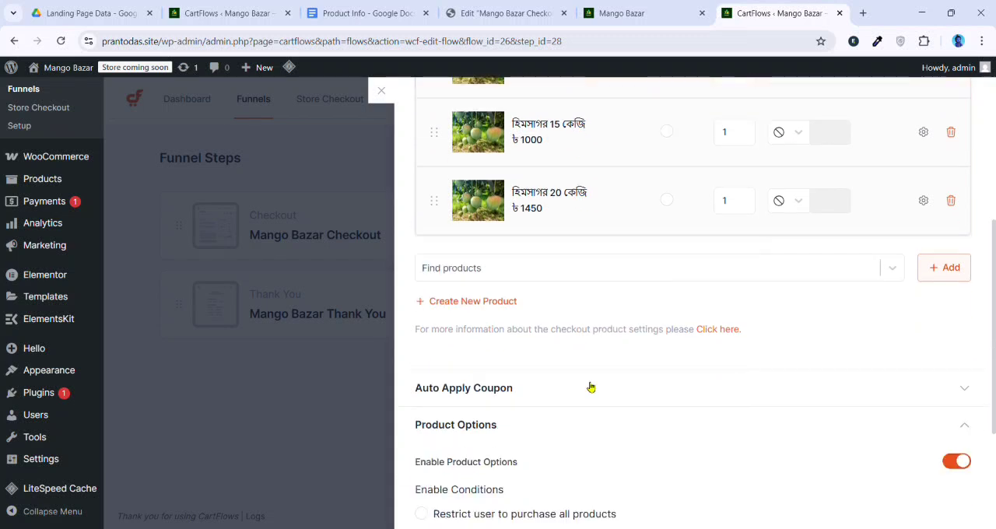
Set the product options condition to Let user select multiple products from all options and check the Default toggles
left_click(424, 358)
scroll(627, 330, "up", 5)
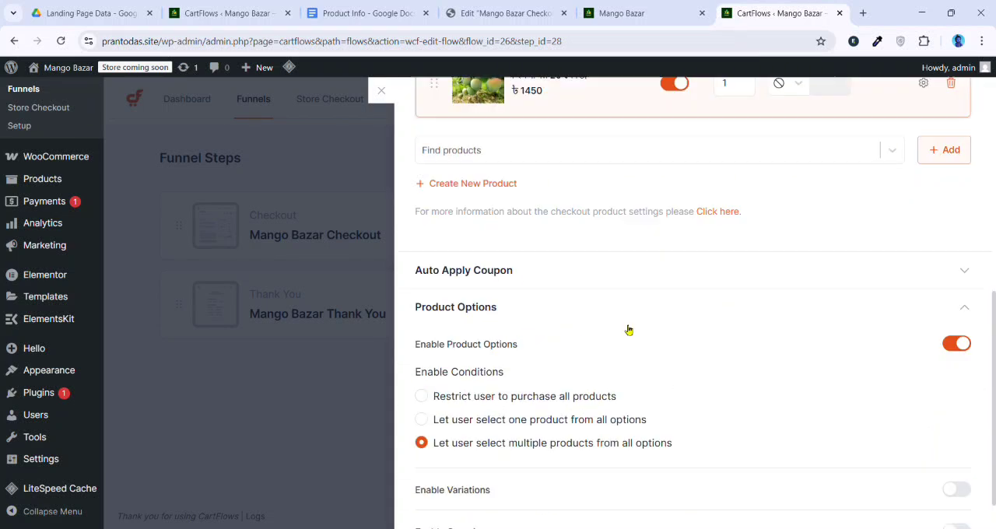
scroll(763, 218, "down", 2)
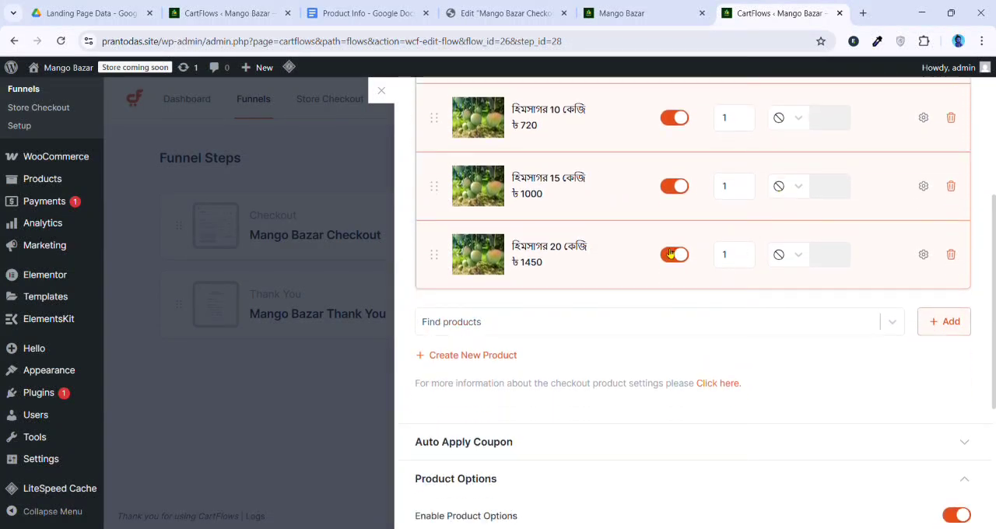
scroll(674, 260, "down", 4)
scroll(537, 389, "up", 4)
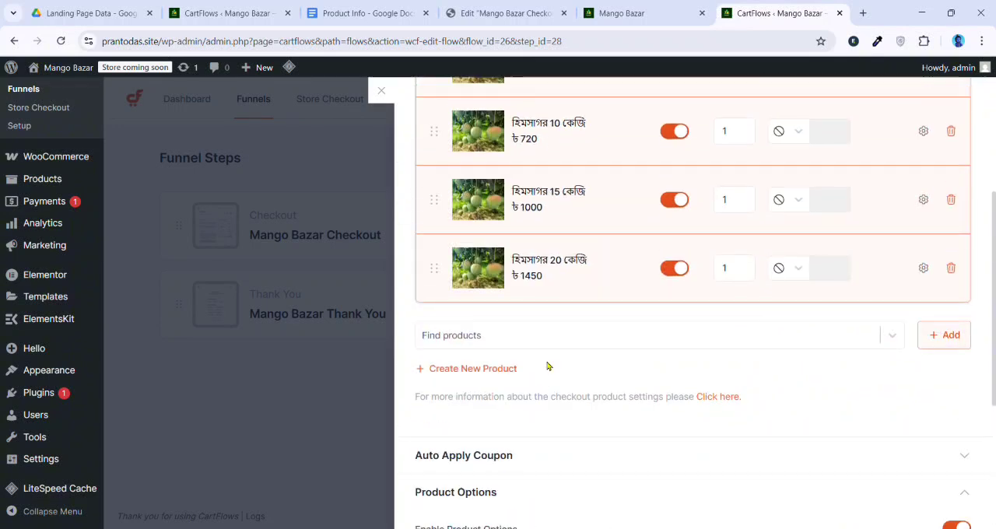
Turn off Default for the 20, 15 and 10 kg Himsagar products, keeping only 5 kg preselected, and save the settings
scroll(547, 366, "up", 2)
left_click(675, 384)
left_click(674, 315)
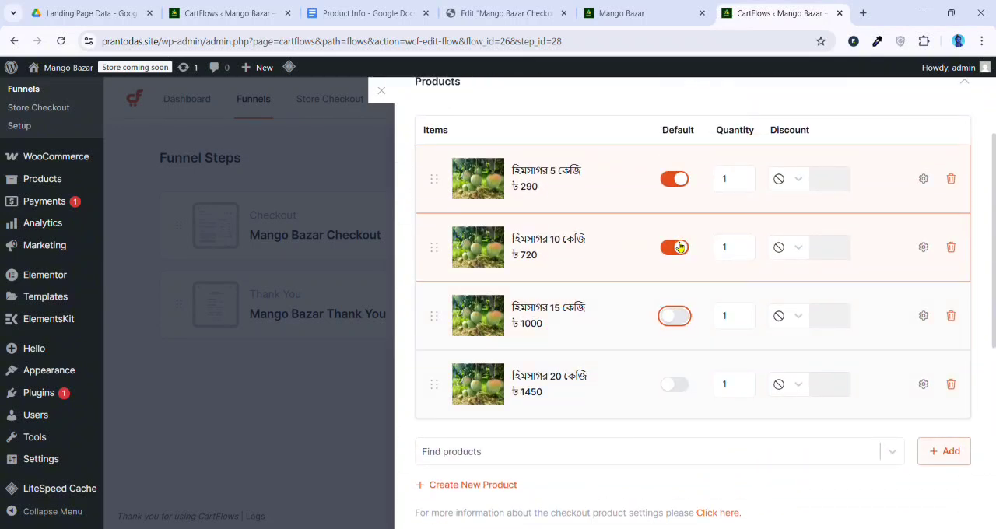
left_click(675, 247)
scroll(872, 280, "up", 2)
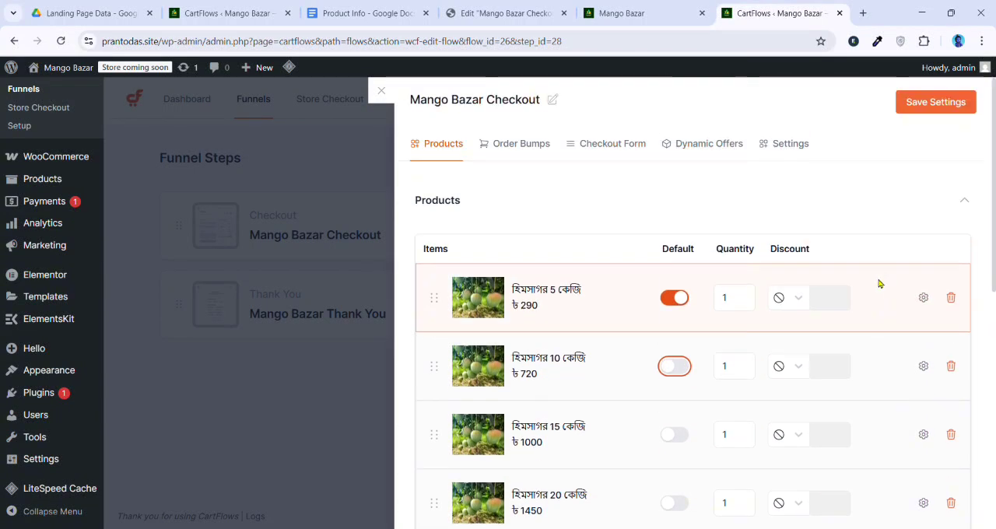
left_click(961, 113)
Reload the live Mango Bazar page and check the products in the Your order summary
left_click(623, 13)
left_click(61, 40)
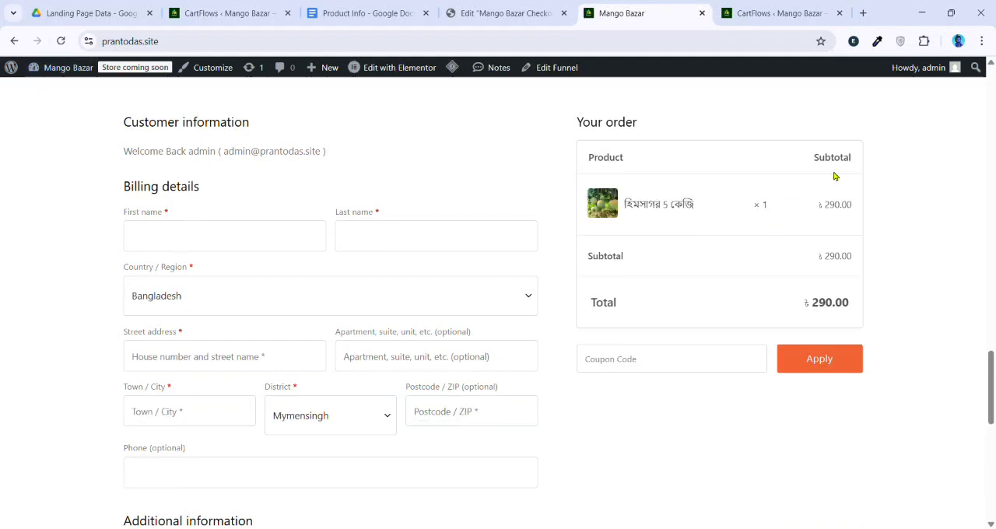
scroll(700, 213, "up", 2)
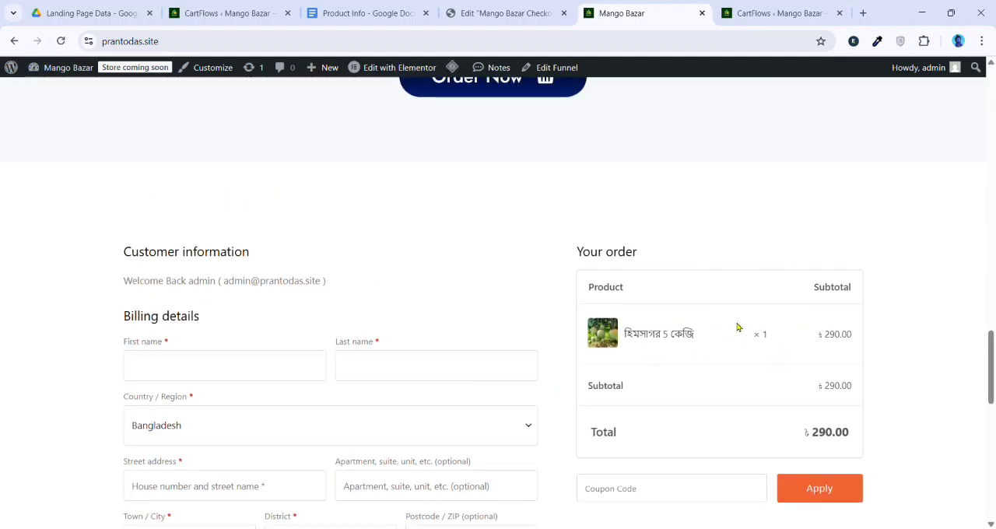
Reload the checkout page in the Elementor editor and examine its checkout form down to the Your Products list
left_click(506, 14)
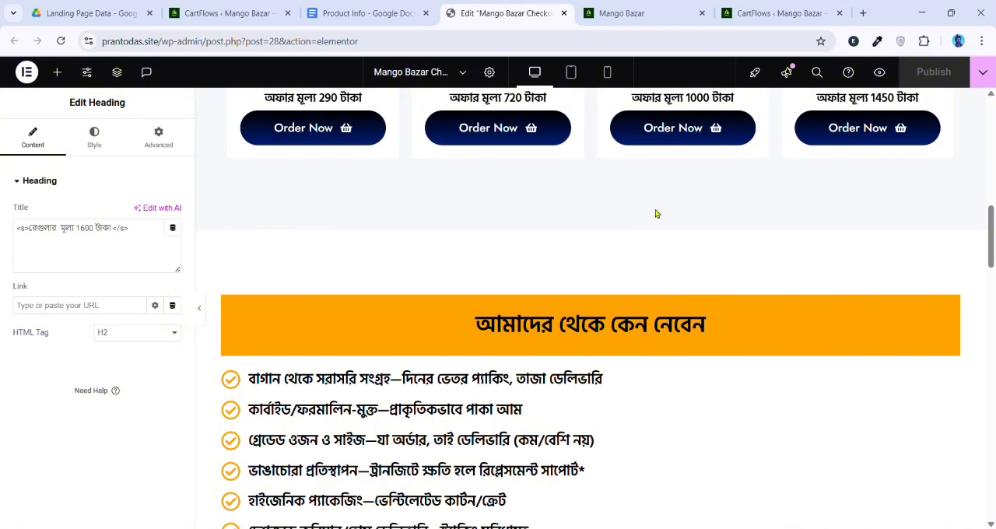
left_click(61, 40)
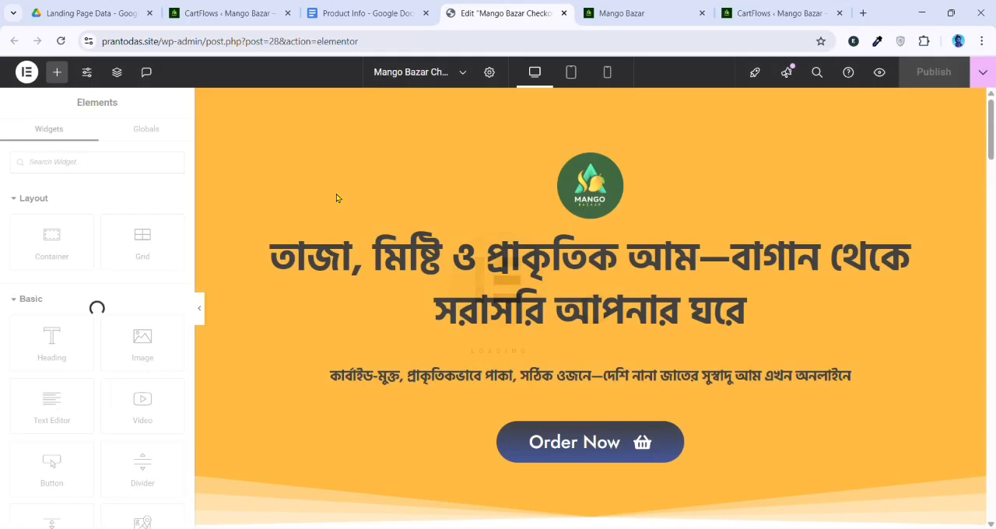
scroll(519, 247, "down", 1)
scroll(519, 247, "down", 20)
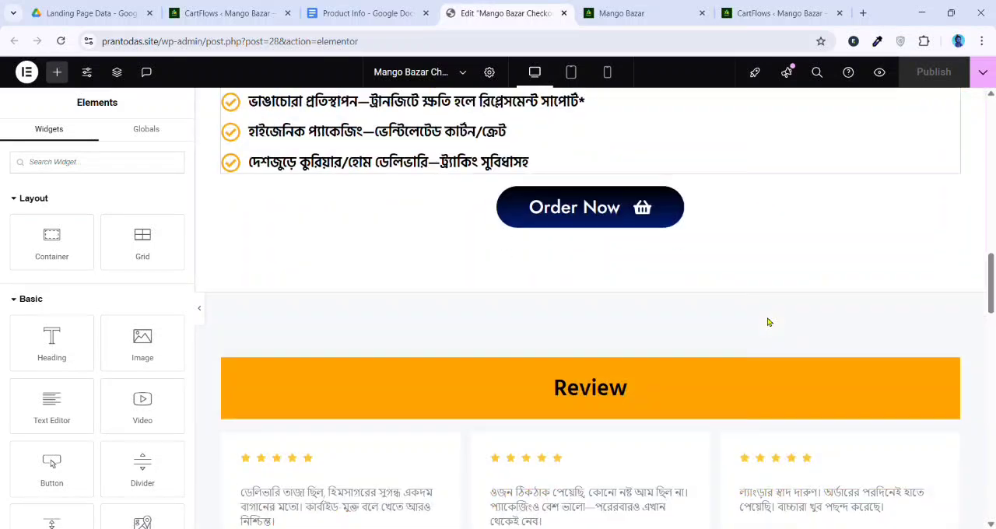
scroll(656, 345, "up", 3)
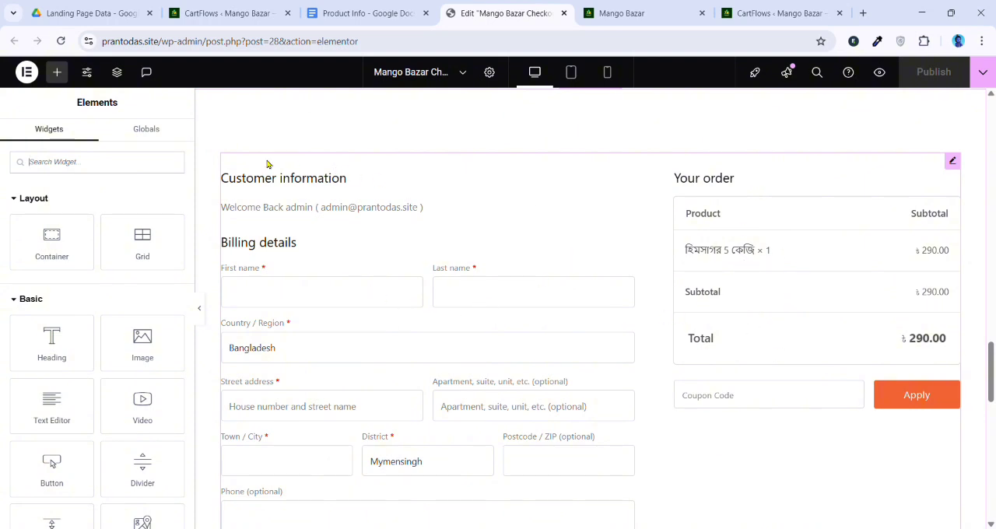
scroll(284, 224, "down", 1)
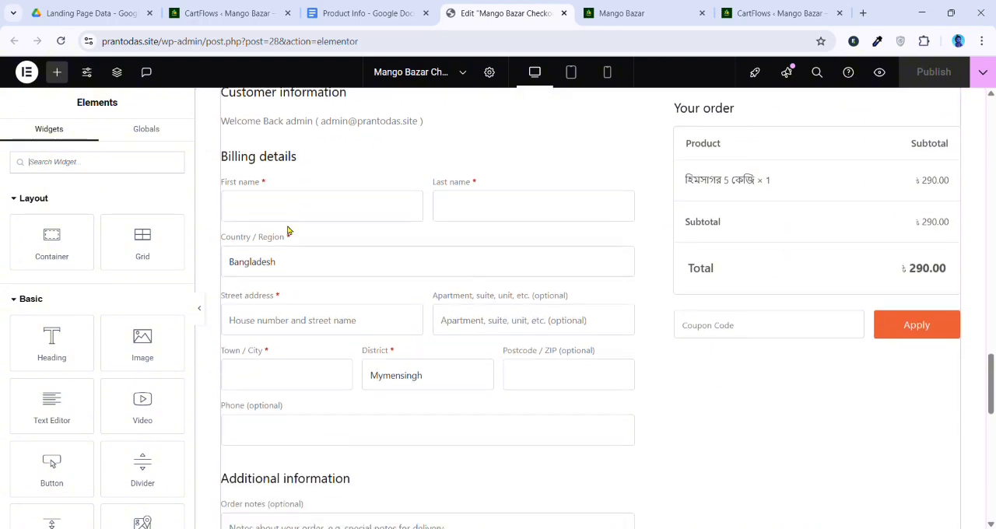
scroll(356, 433, "down", 4)
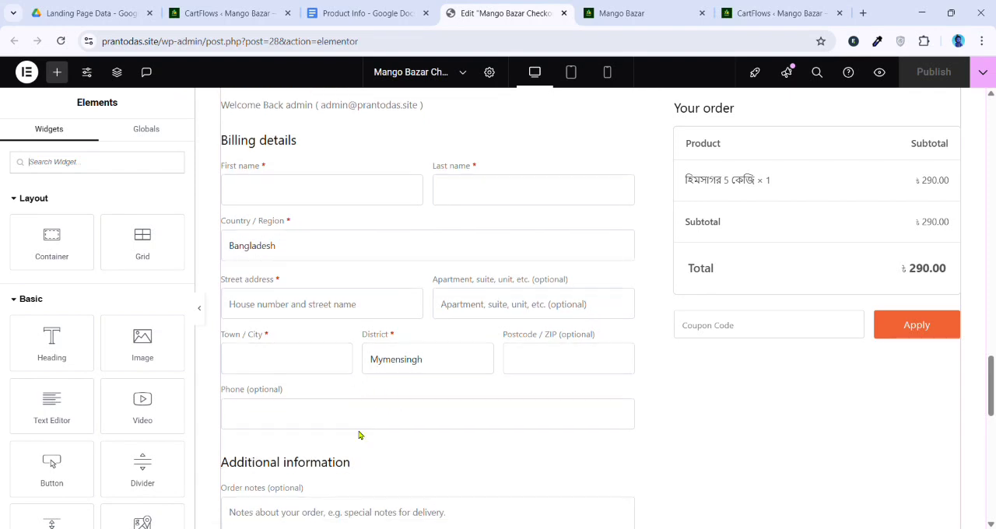
scroll(352, 352, "down", 2)
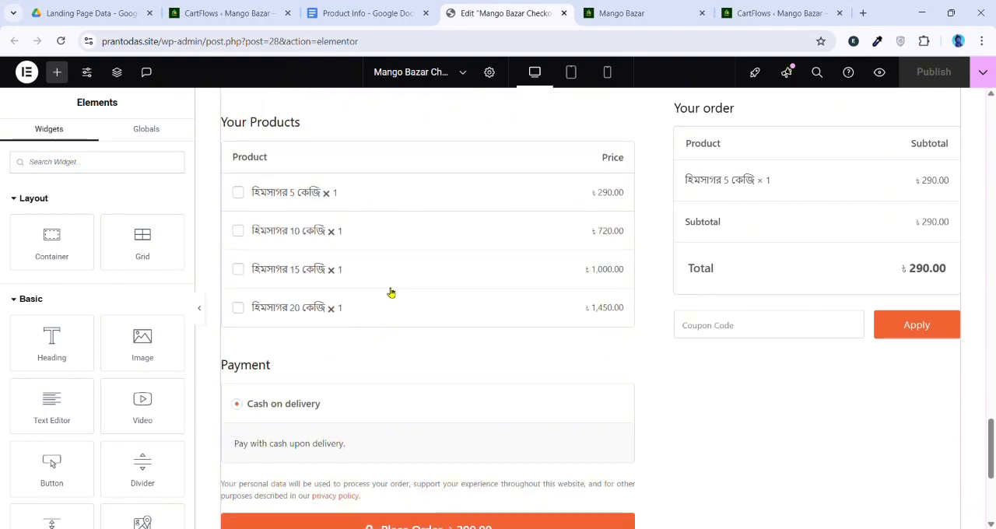
scroll(437, 226, "up", 3)
scroll(437, 226, "up", 4)
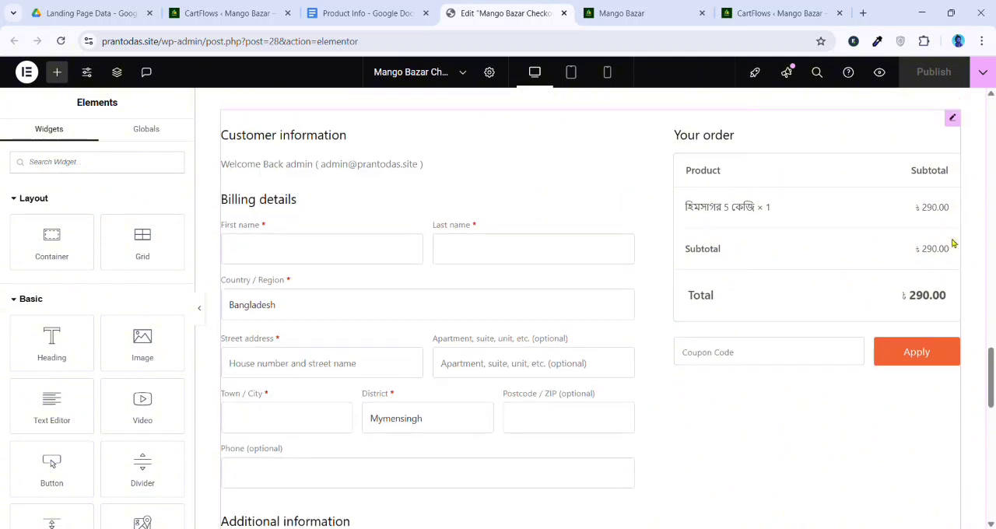
Open the Checkout Form widget for editing, set its layout to Two Column and review the resulting form
left_click(952, 161)
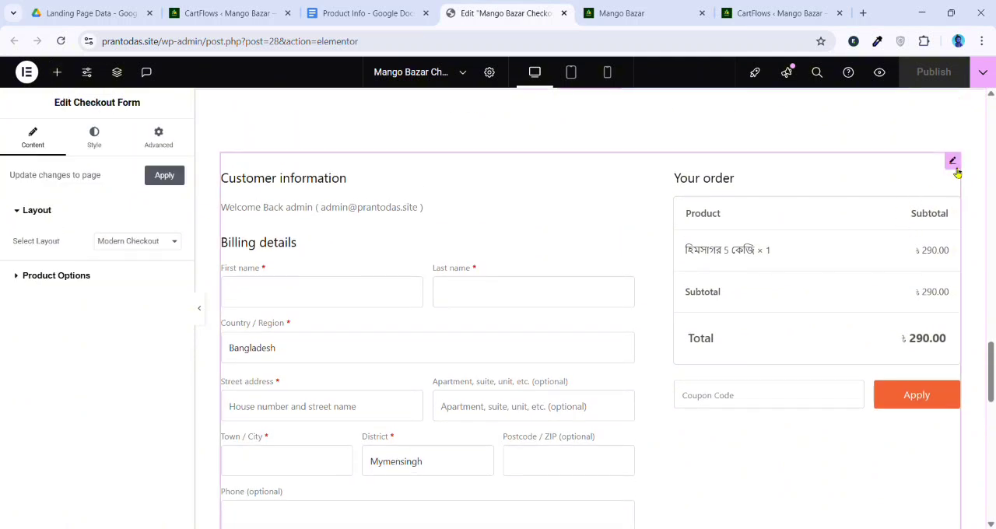
left_click(135, 310)
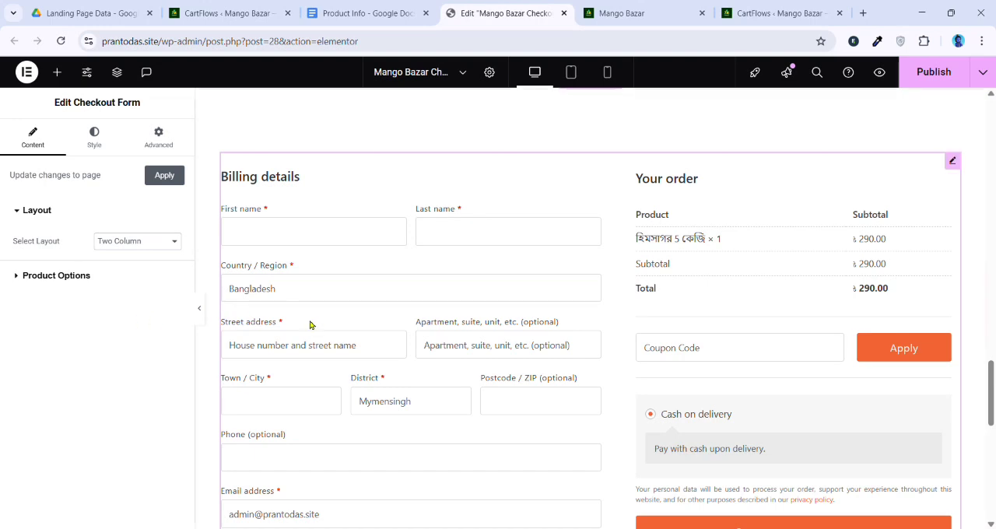
scroll(317, 329, "down", 6)
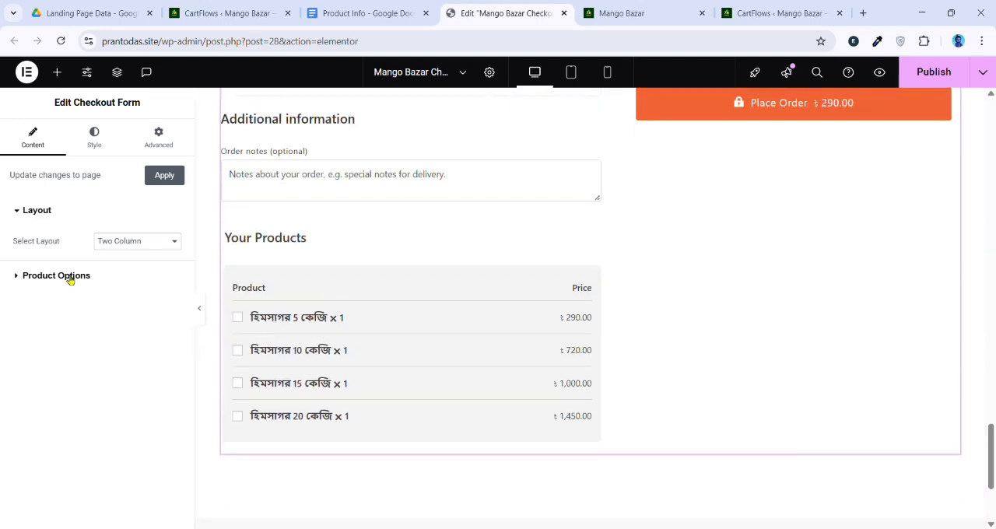
Set the Checkout Form's product options position to Before Checkout
left_click(69, 277)
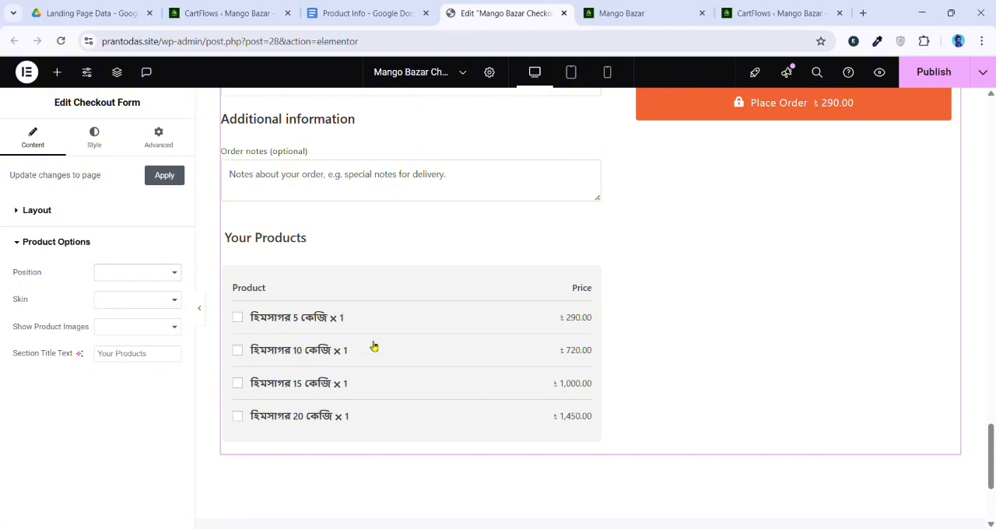
left_click(142, 294)
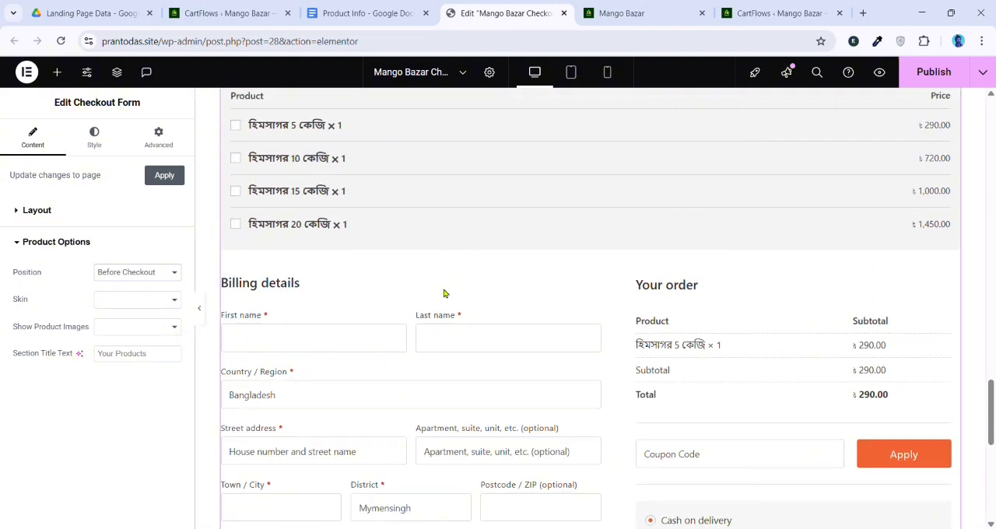
scroll(444, 293, "up", 2)
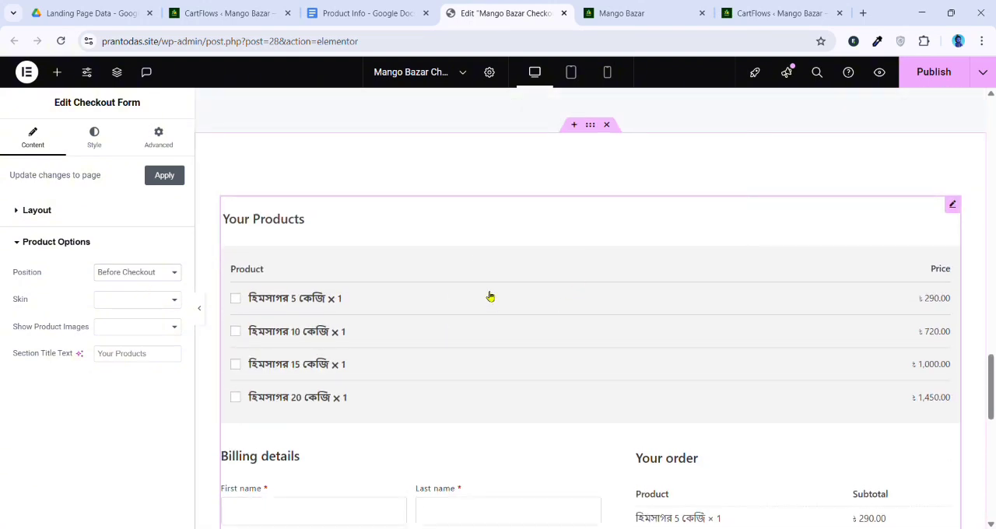
Set the product options skin to Cards, set Show Product Images to Yes, and apply the changes to the page preview
left_click(124, 301)
left_click(125, 323)
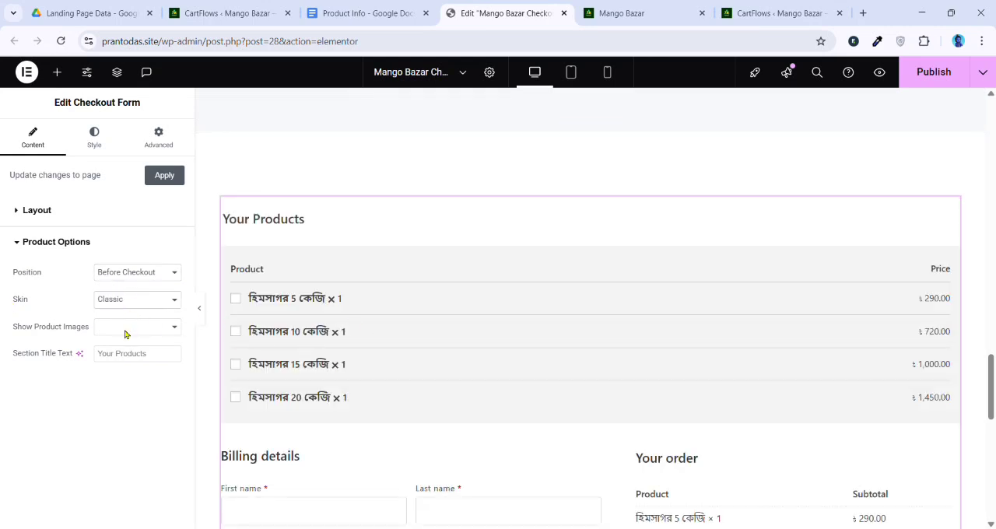
left_click(123, 333)
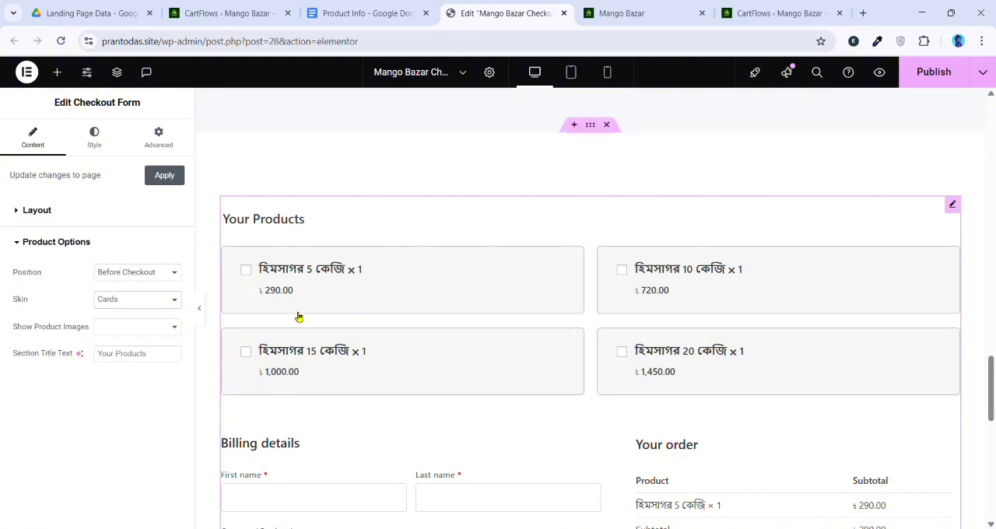
left_click(133, 348)
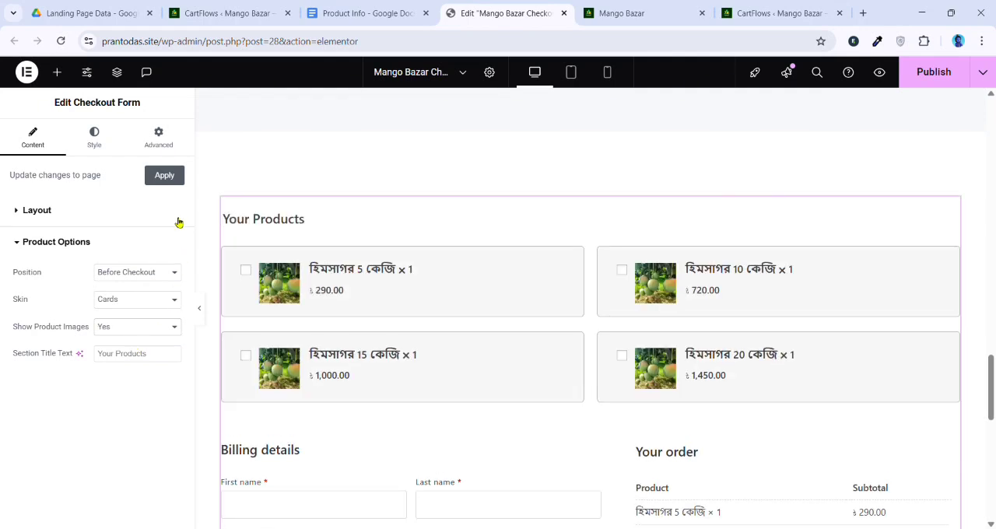
left_click(170, 178)
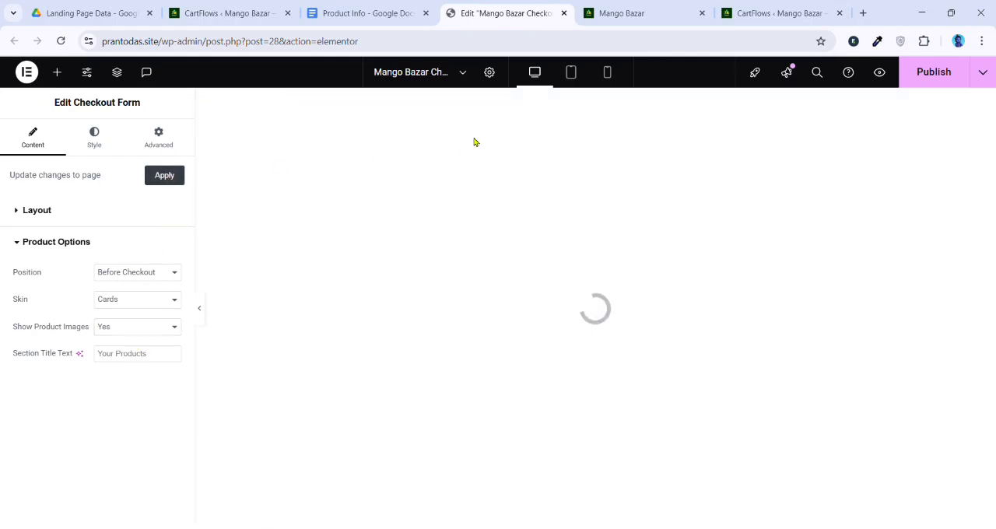
Reload the live Mango Bazar page and check whether its checkout section reflects the edited form layout
left_click(618, 11)
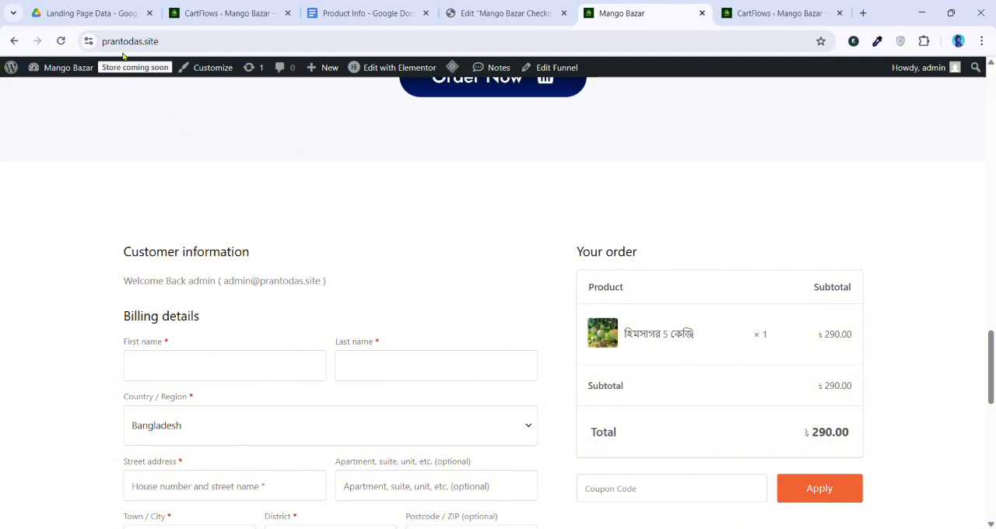
left_click(61, 41)
scroll(308, 202, "down", 3)
scroll(310, 206, "up", 4)
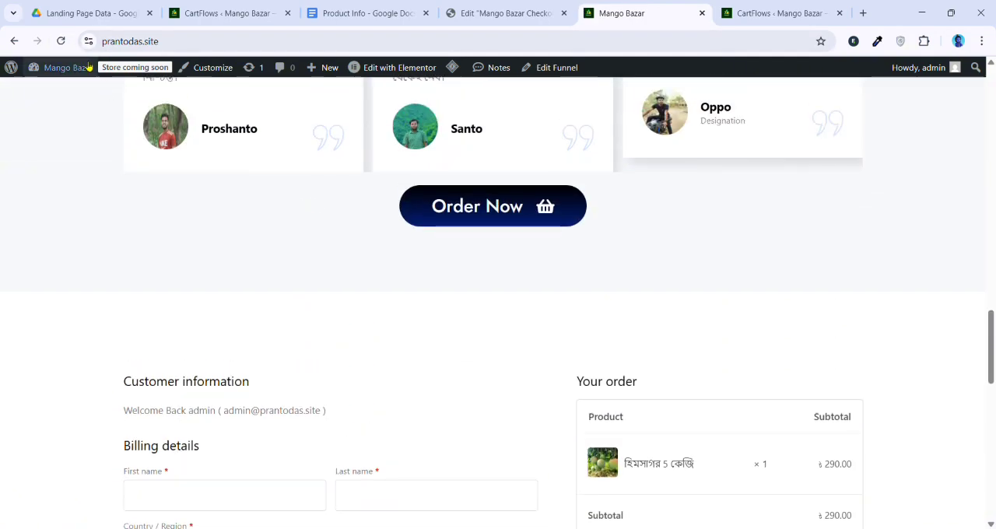
Check the checkout section of the live Mango Bazar page once more against the edited form layout
left_click(66, 45)
scroll(325, 178, "down", 4)
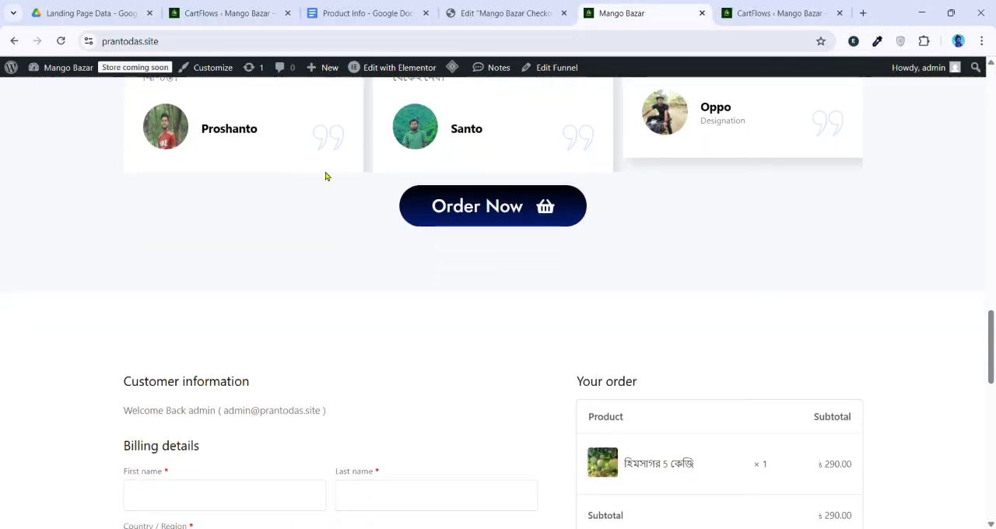
scroll(327, 183, "down", 5)
scroll(333, 191, "up", 3)
Return to the Mango Bazar Checkout page in the Elementor editor and publish its changes
left_click(506, 13)
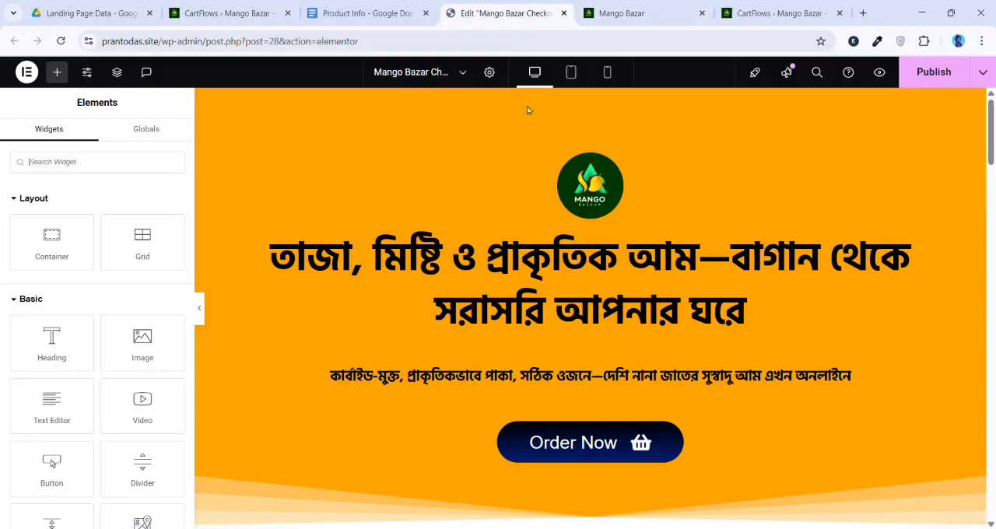
scroll(493, 259, "down", 6)
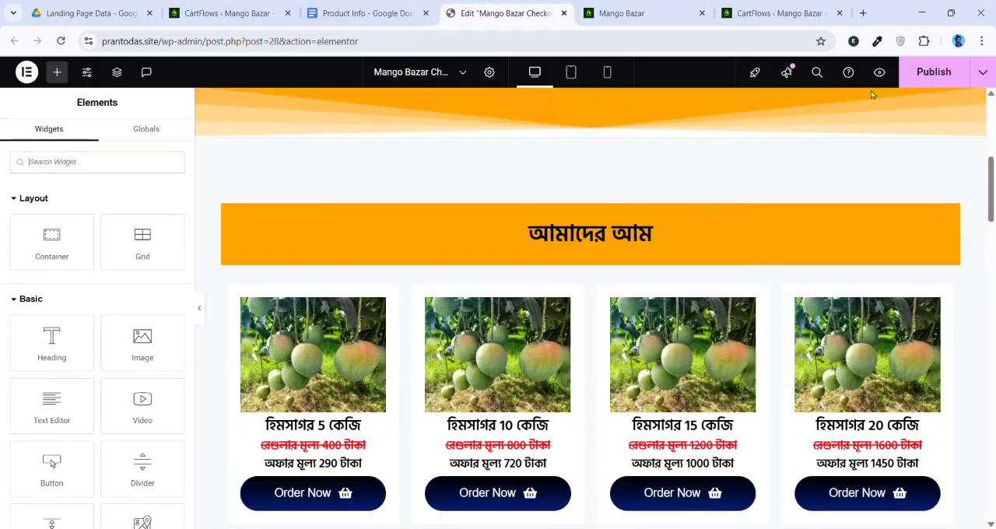
left_click(936, 82)
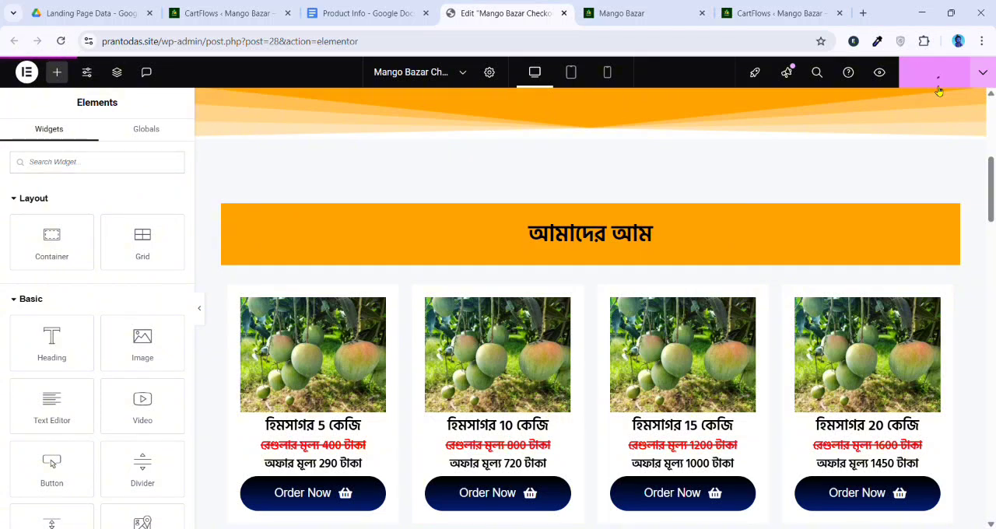
Reload the live Mango Bazar page and examine the checkout's product cards, billing fields, order summary and payment area
left_click(593, 15)
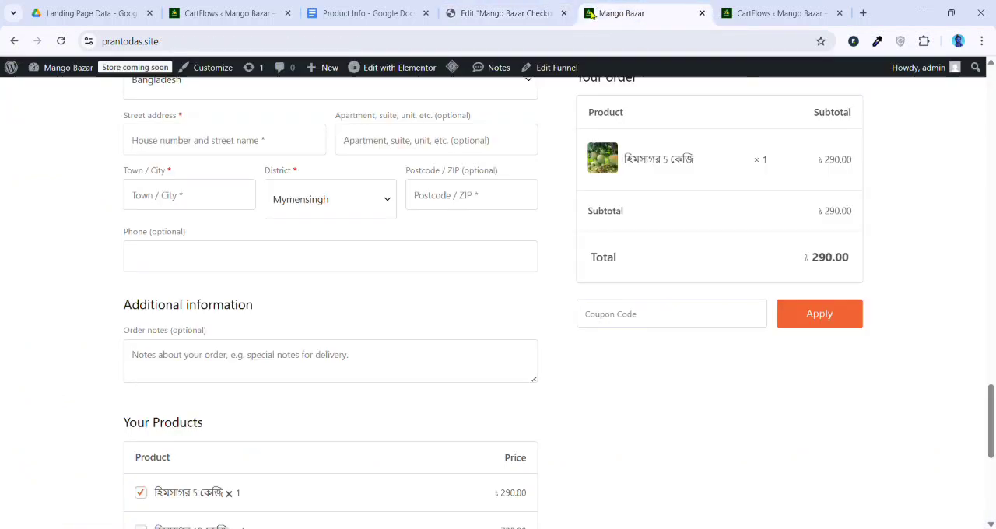
left_click(61, 41)
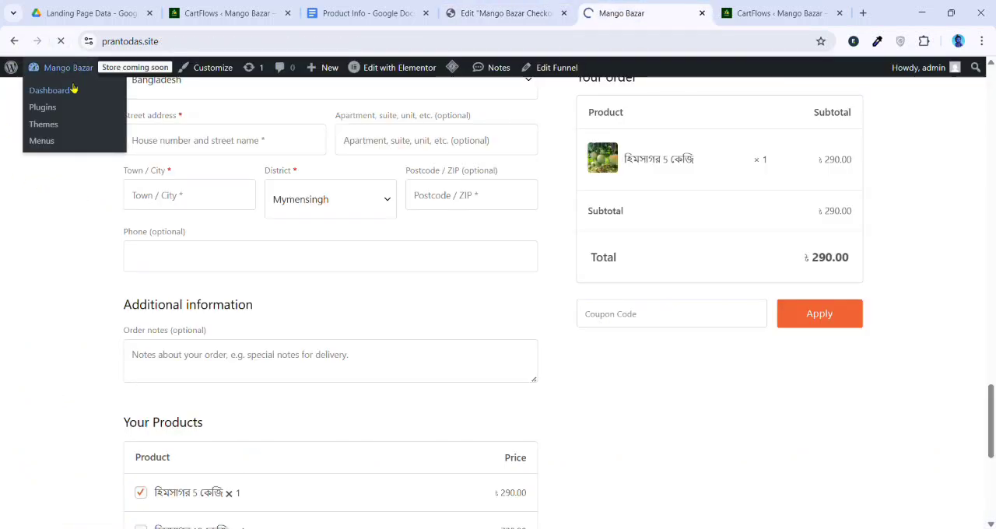
scroll(307, 227, "down", 7)
scroll(327, 296, "up", 3)
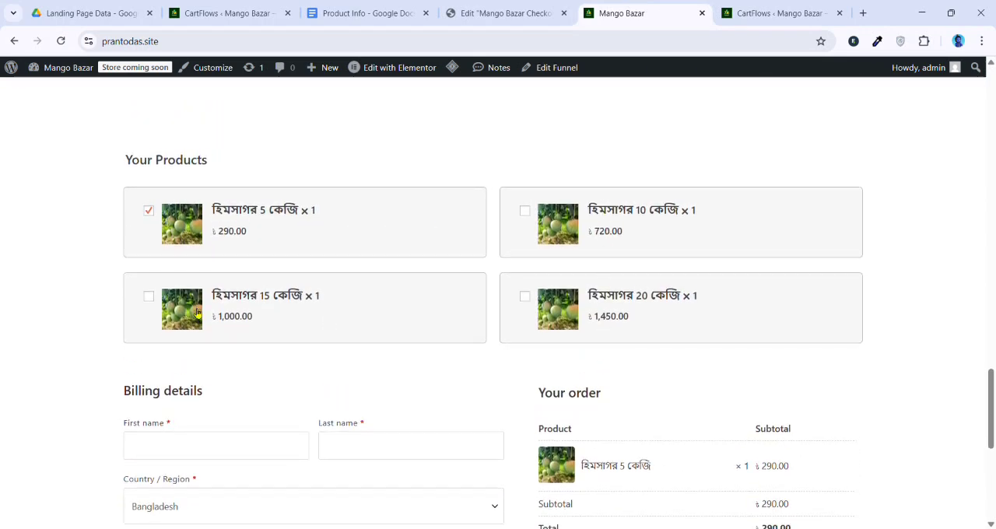
scroll(244, 293, "down", 2)
scroll(262, 280, "up", 3)
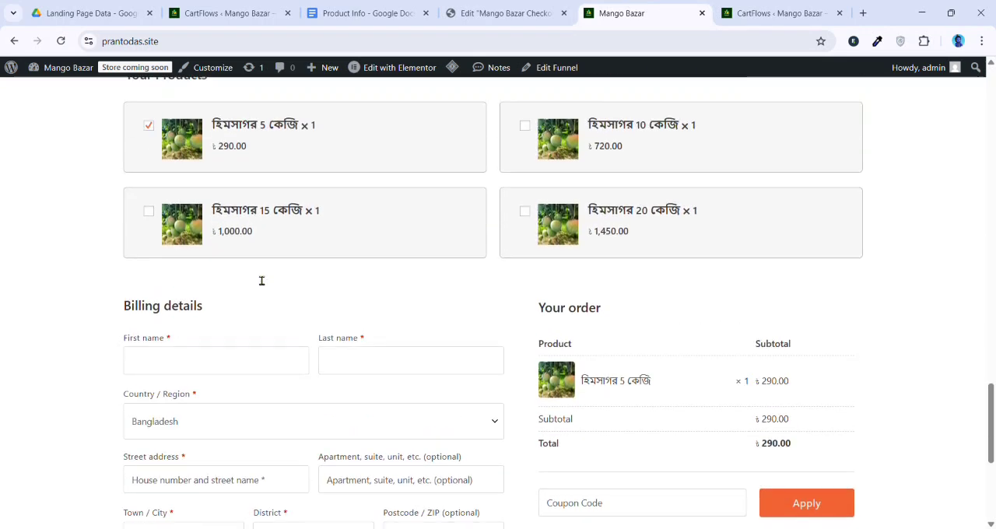
scroll(252, 276, "down", 2)
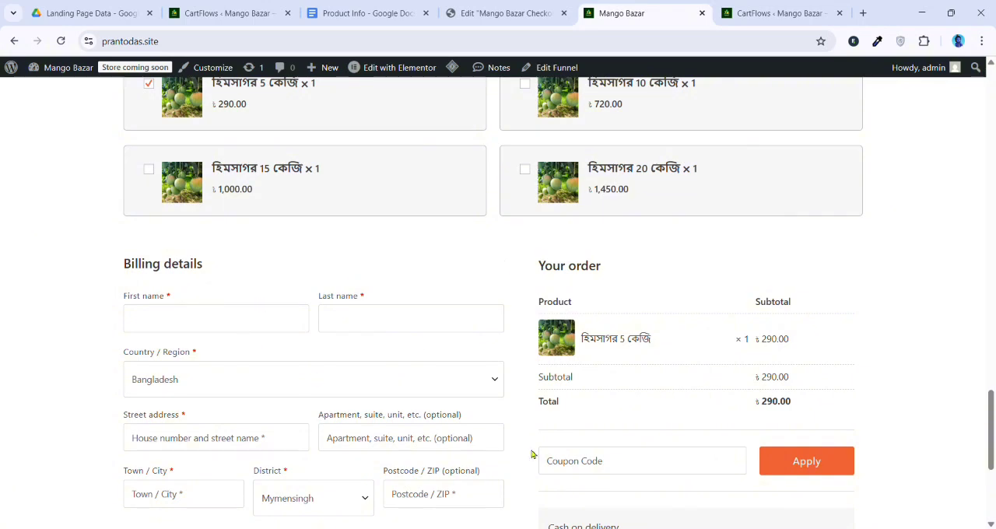
left_click(443, 307)
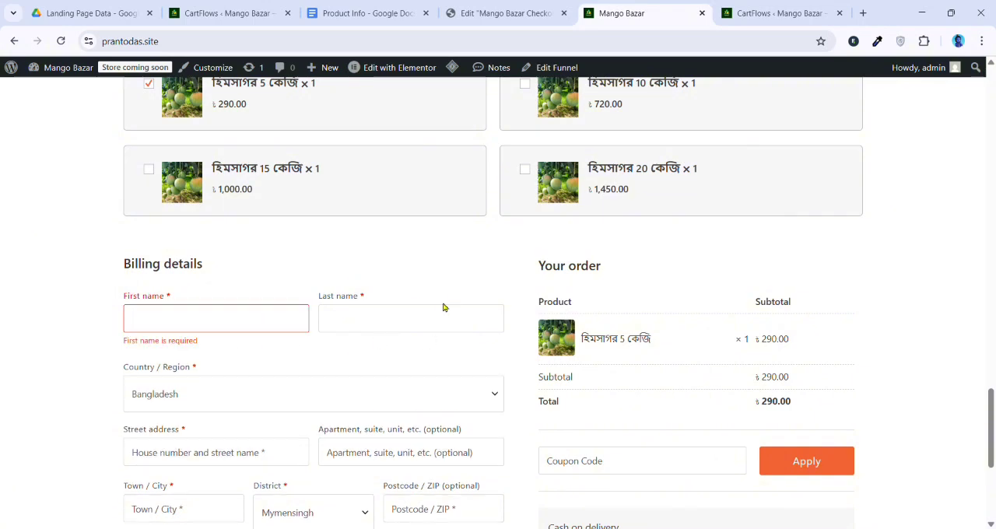
scroll(172, 256, "down", 2)
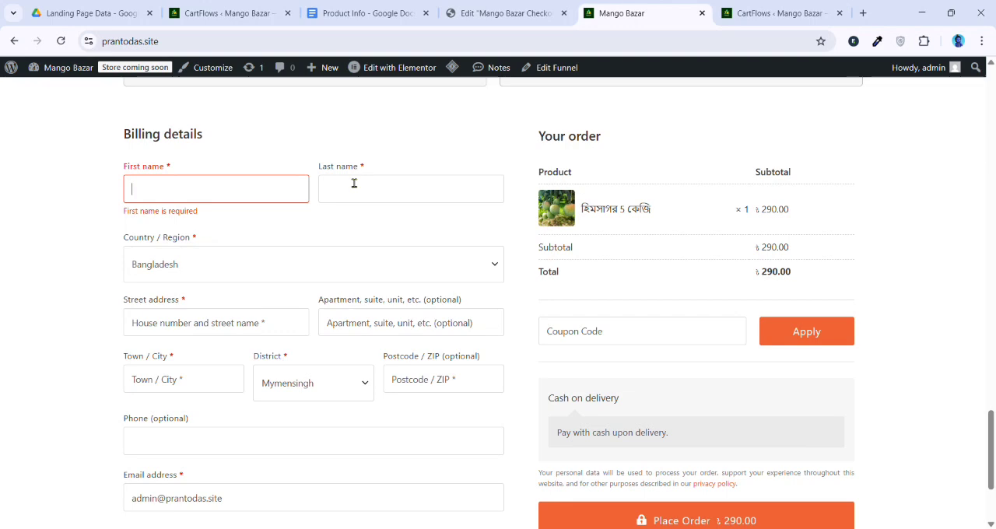
scroll(251, 208, "down", 1)
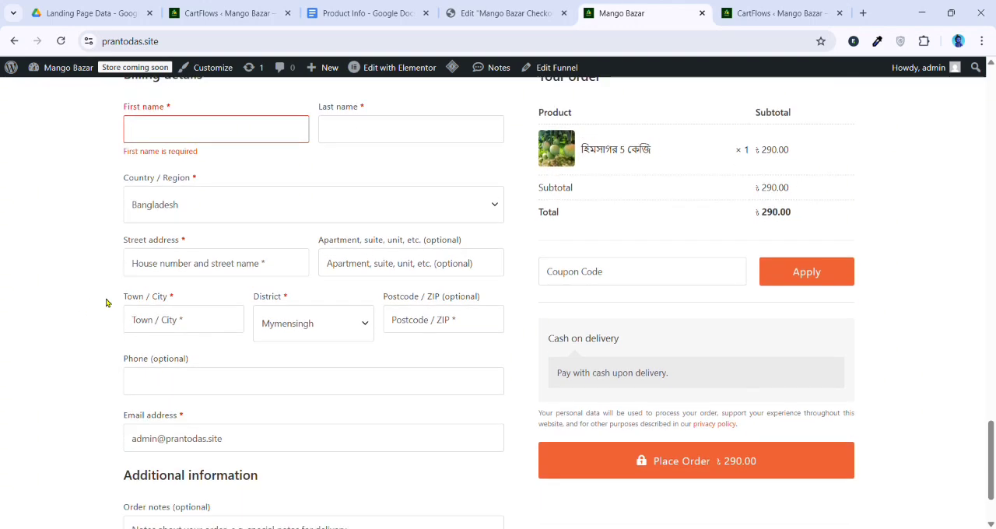
scroll(142, 257, "down", 2)
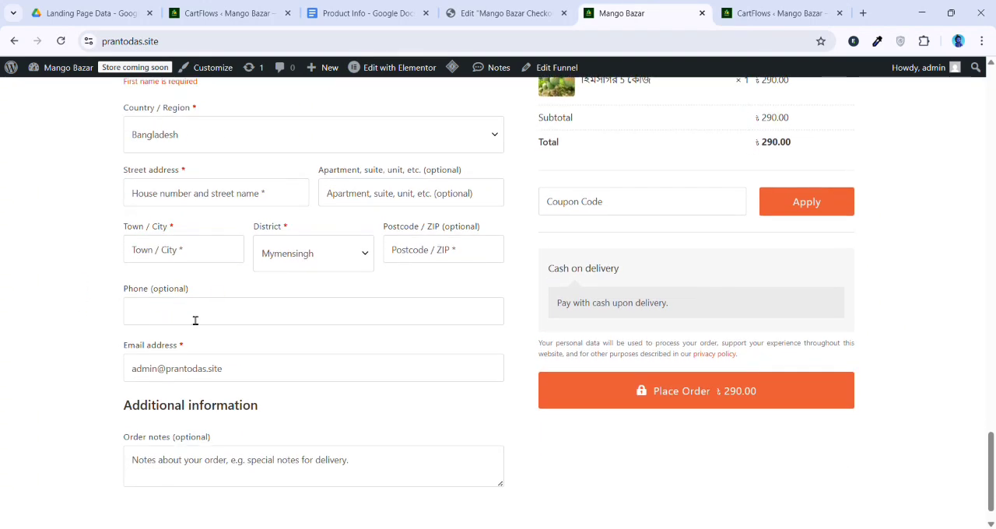
scroll(254, 280, "up", 3)
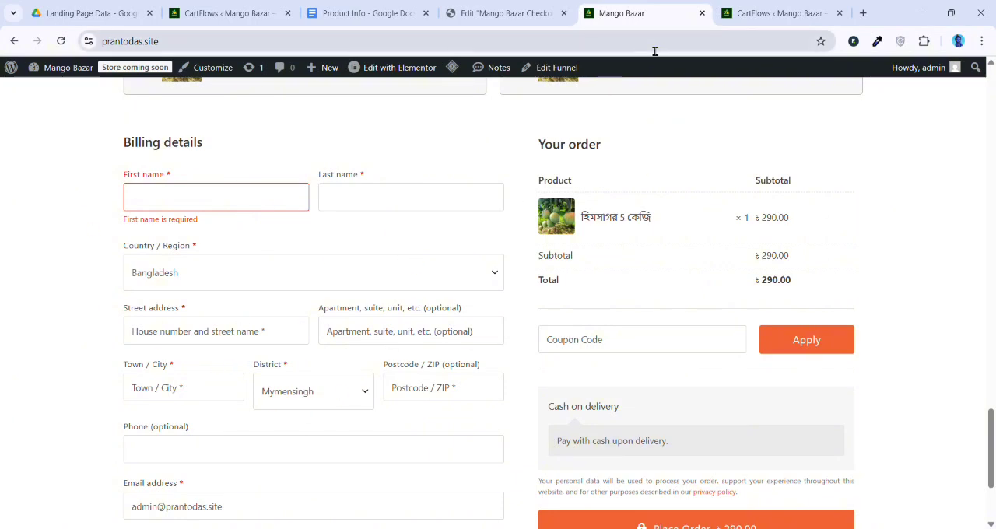
In CartFlows' checkout form settings, disable the coupon field, additional field, ship to different address and Google address autocomplete
left_click(746, 6)
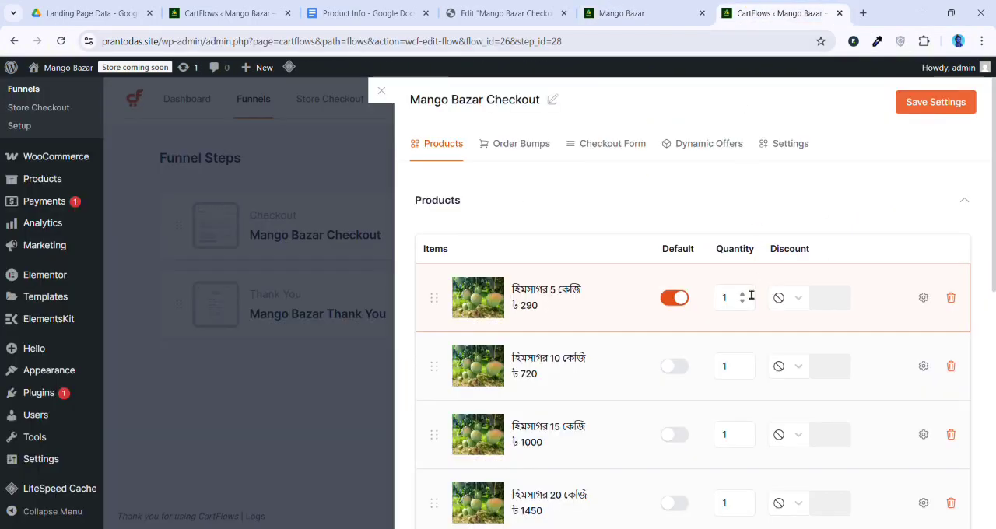
left_click(619, 148)
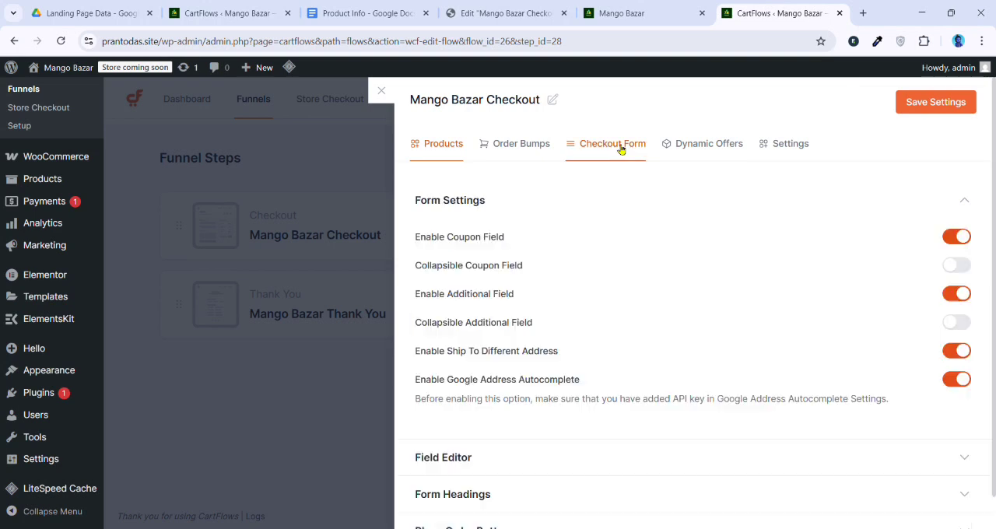
left_click(962, 237)
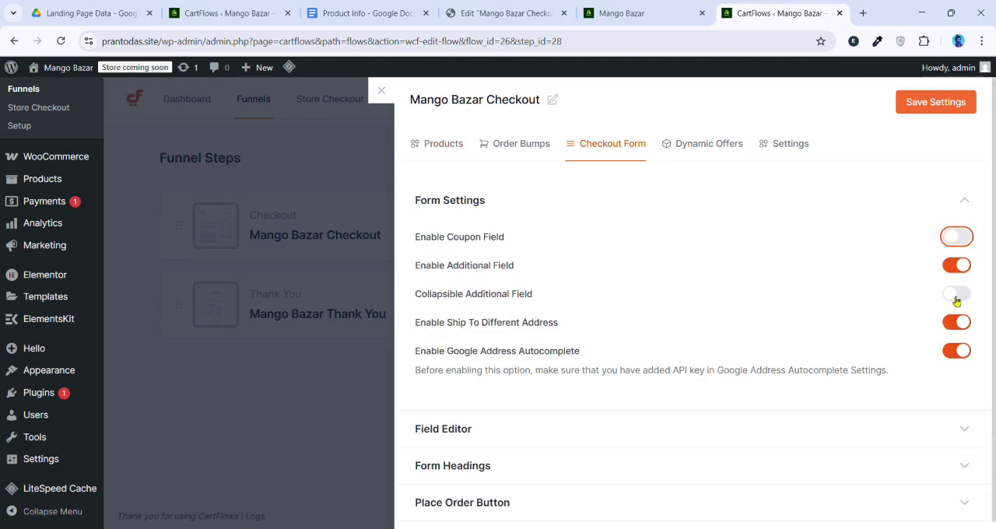
left_click(962, 267)
left_click(963, 294)
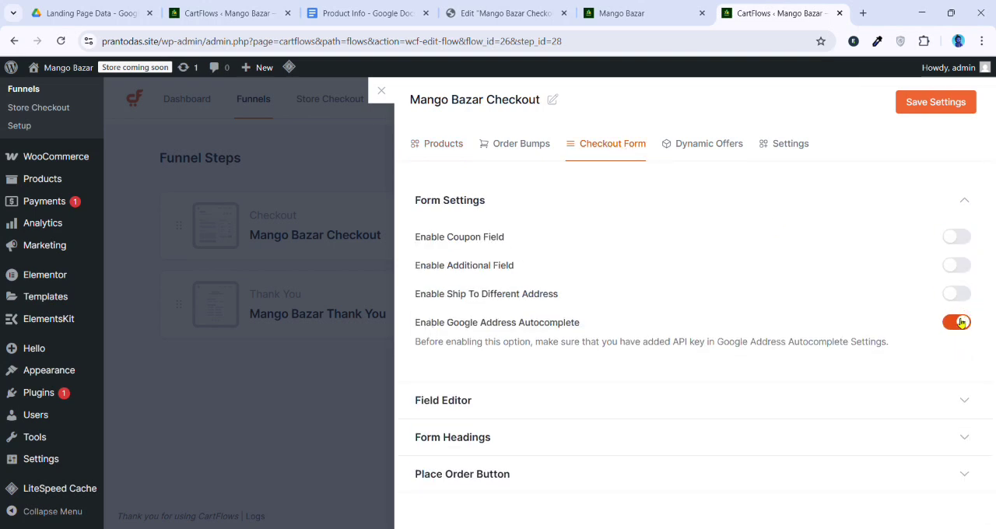
left_click(960, 322)
Enable the custom field editor for the checkout form and bring up the billing fields
left_click(470, 400)
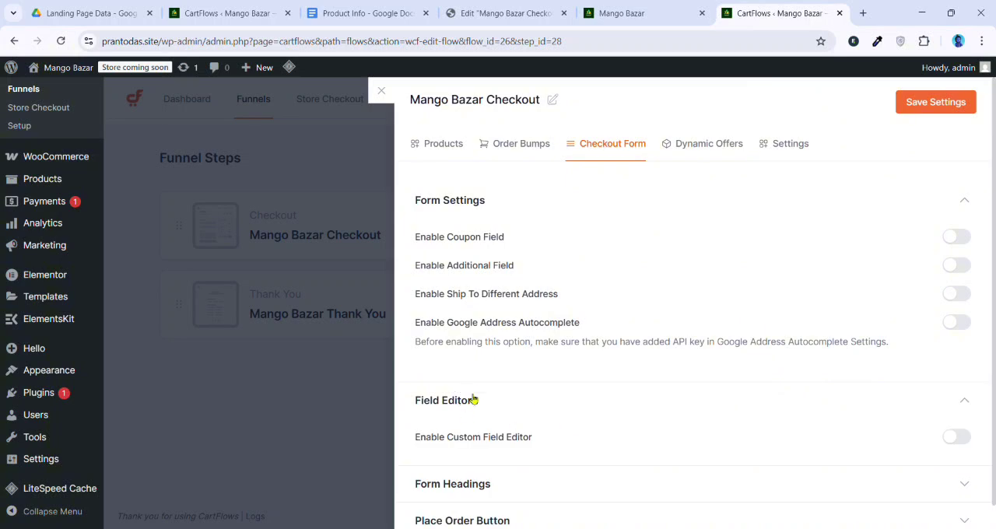
left_click(958, 437)
scroll(739, 413, "down", 3)
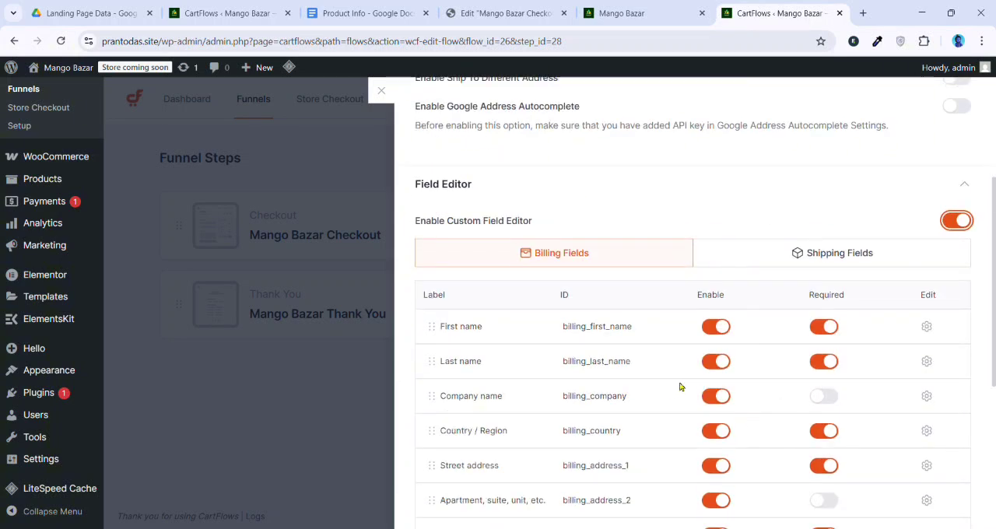
Disable the Last name, Company name and Country / Region billing fields, and make Last name and Country / Region not required
left_click(716, 361)
left_click(824, 361)
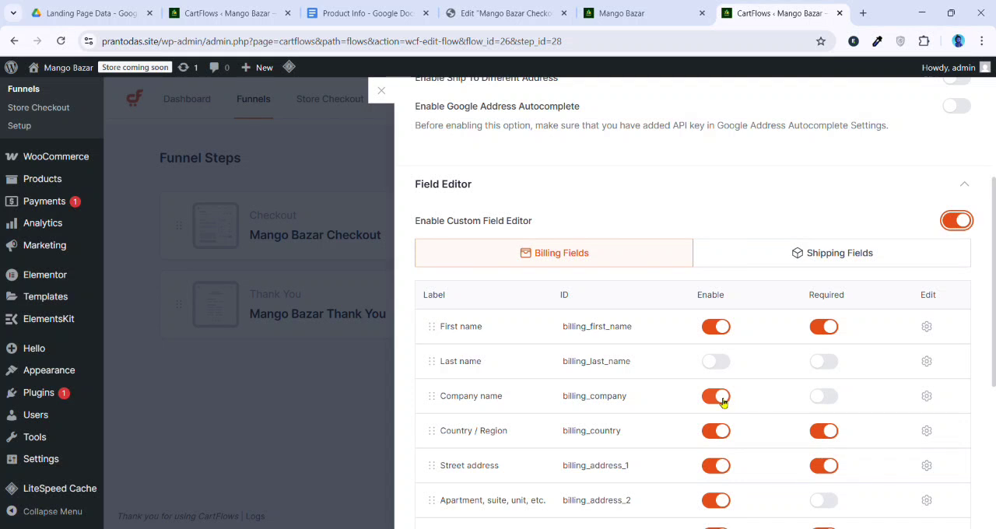
left_click(720, 398)
scroll(639, 447, "down", 2)
left_click(723, 348)
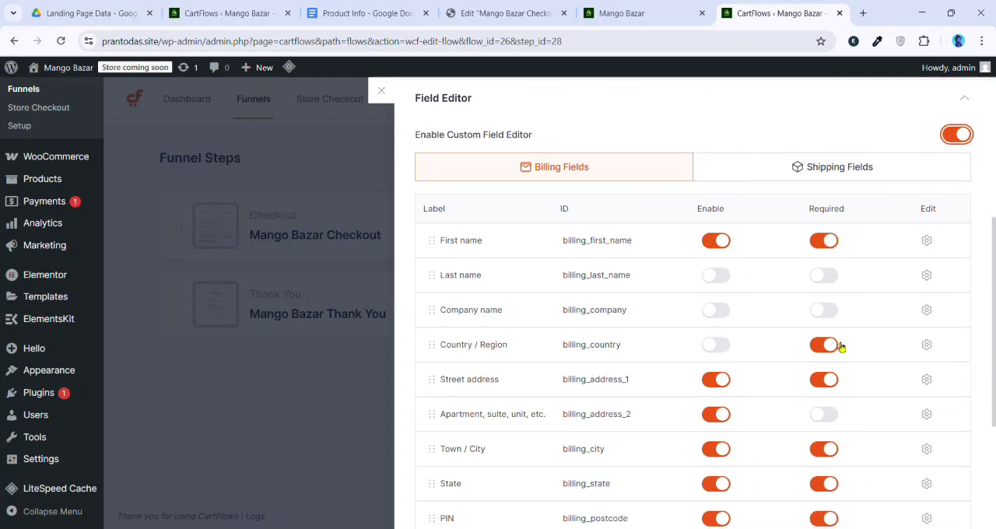
left_click(827, 344)
left_click(710, 381)
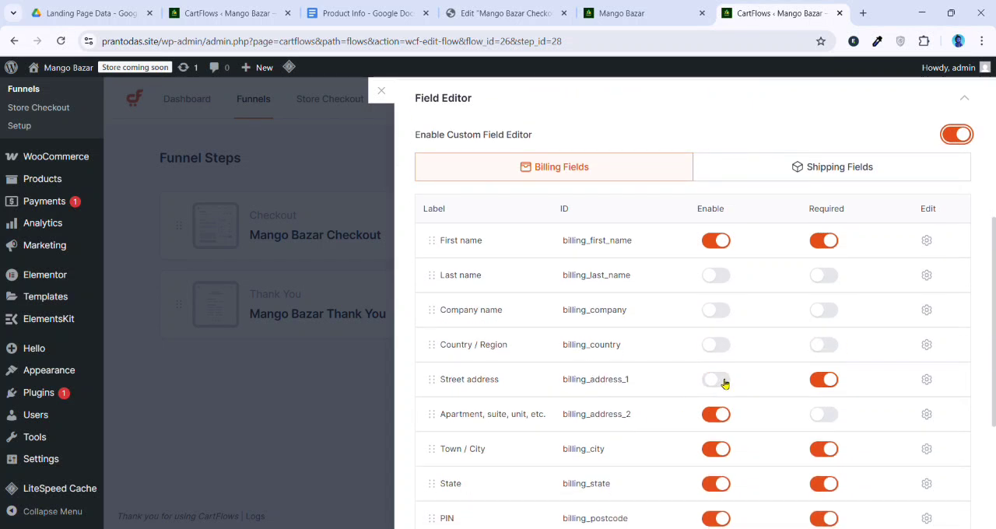
left_click(827, 379)
scroll(722, 358, "down", 1)
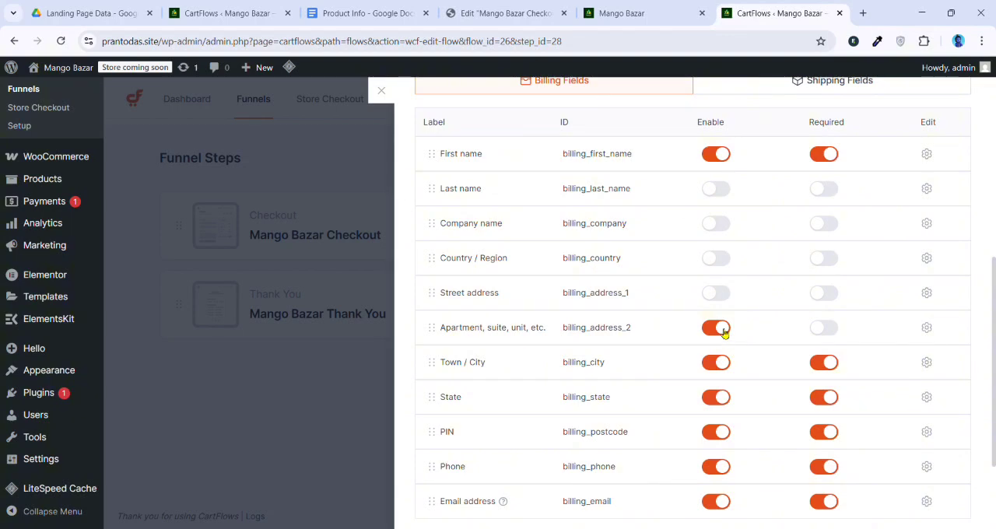
left_click(726, 303)
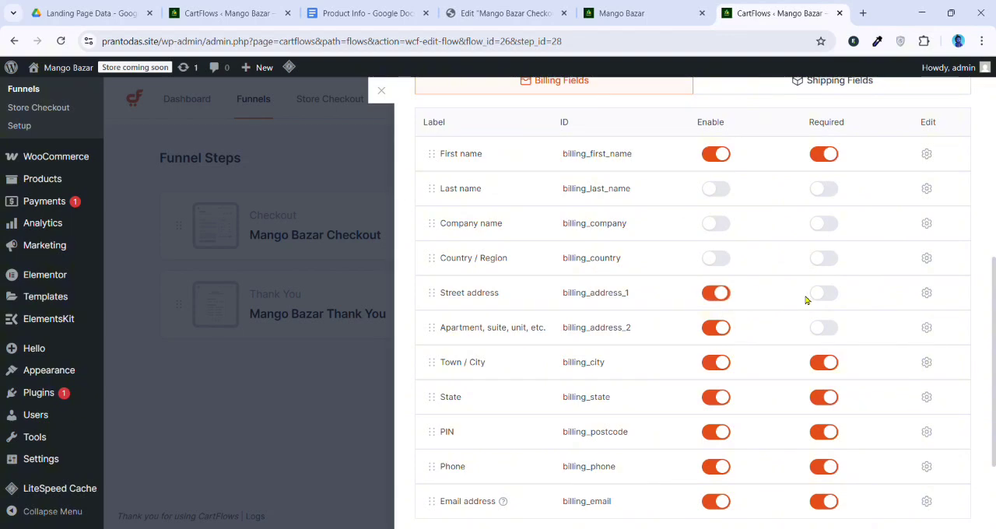
left_click(825, 297)
Disable the Apartment, Town / City, State, PIN and Email address billing fields, and remove the required setting wherever it is on
left_click(725, 330)
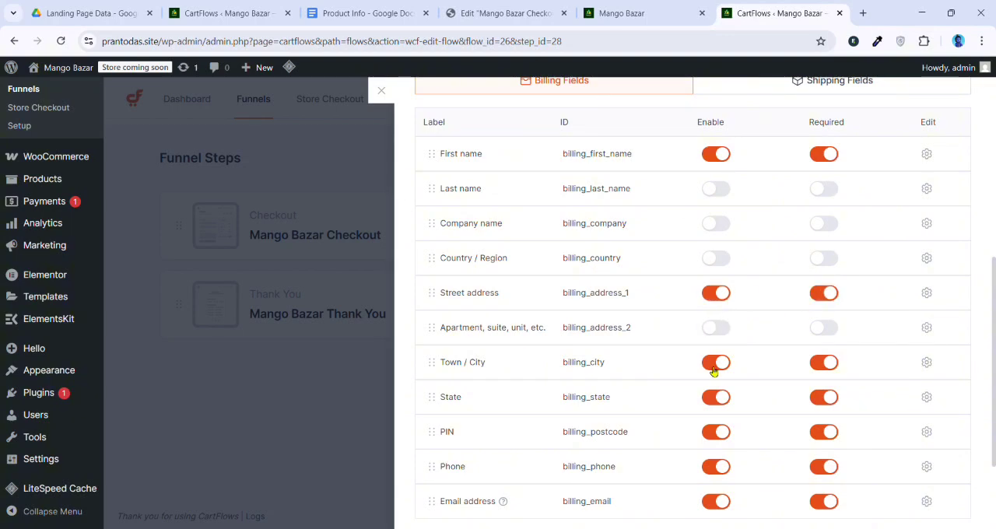
left_click(714, 370)
left_click(827, 368)
left_click(713, 400)
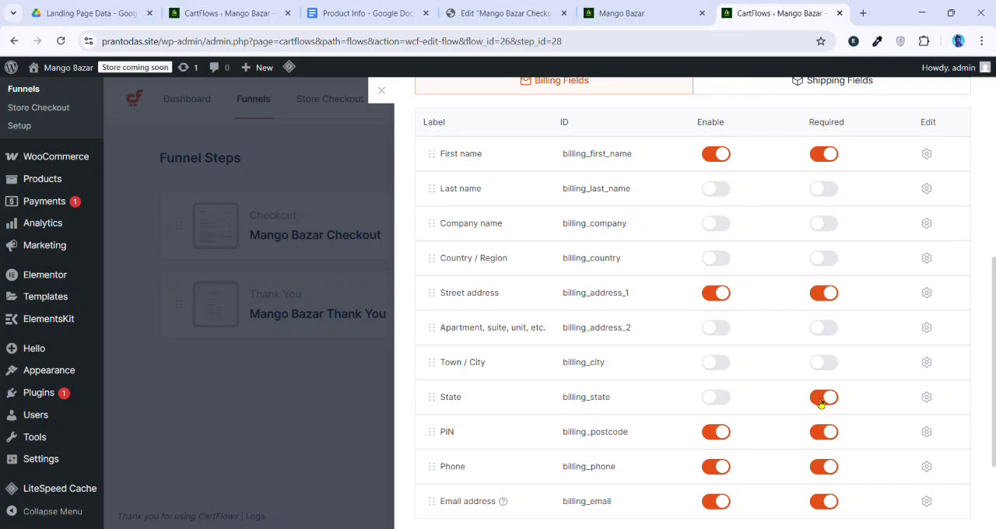
left_click(821, 403)
left_click(718, 438)
left_click(828, 434)
scroll(724, 467, "down", 1)
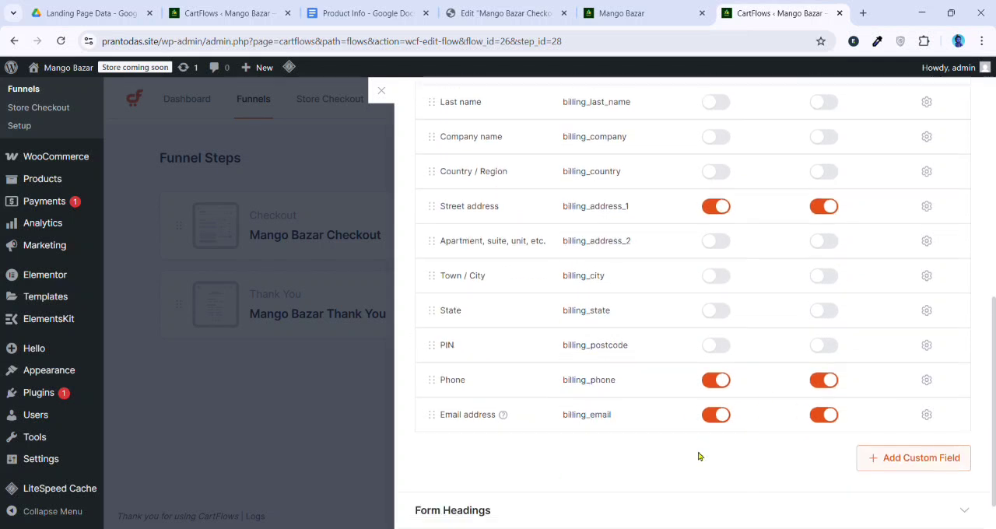
left_click(724, 414)
left_click(834, 414)
Reorder the billing fields so Street address and Phone directly follow First name
scroll(758, 476, "up", 1)
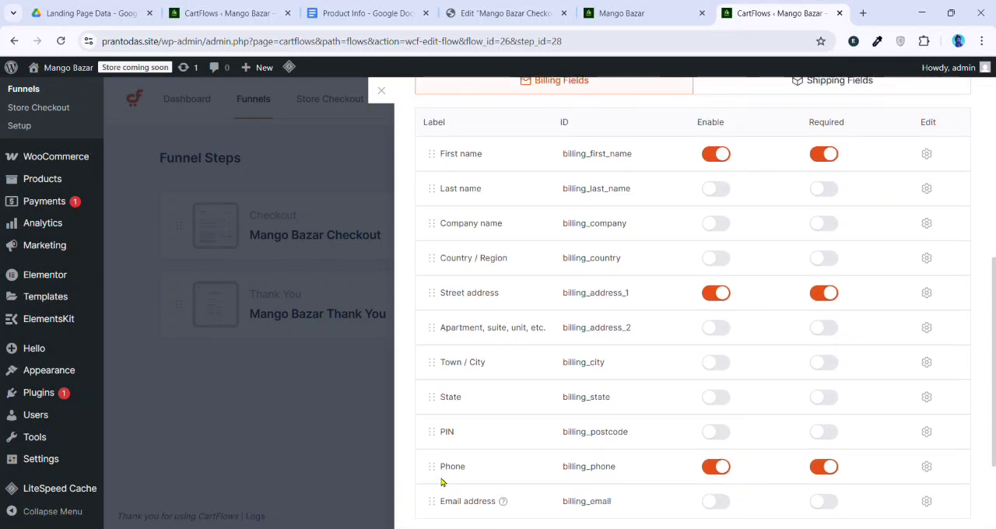
left_click_drag(438, 292, 443, 196)
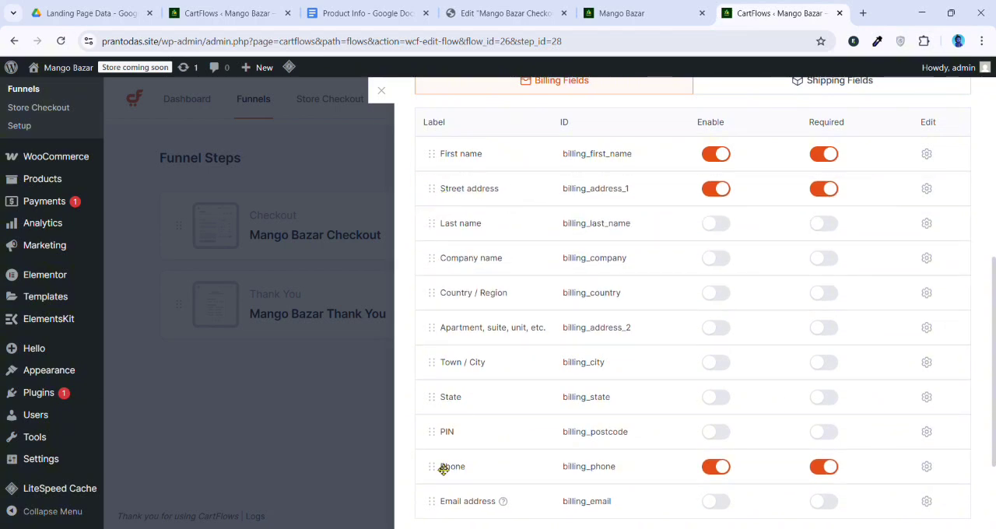
left_click_drag(444, 469, 475, 246)
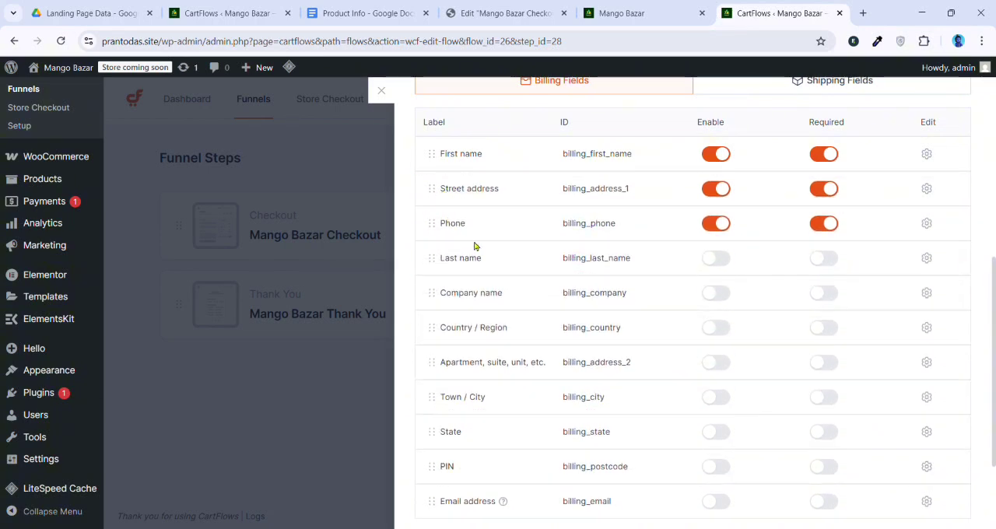
Set the First name billing field to 100% width and relabel it "আপনার নাম লিখুন"
scroll(965, 253, "up", 1)
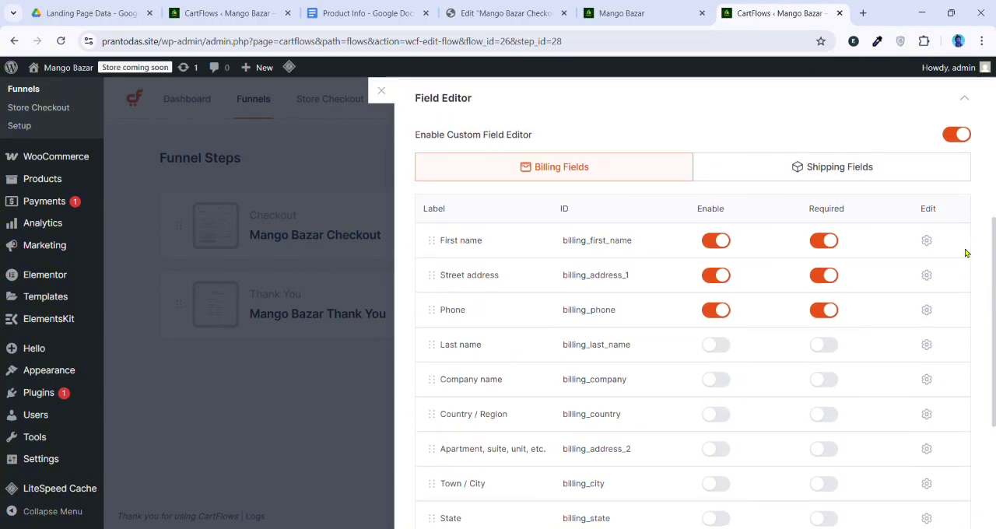
left_click(927, 242)
left_click(565, 303)
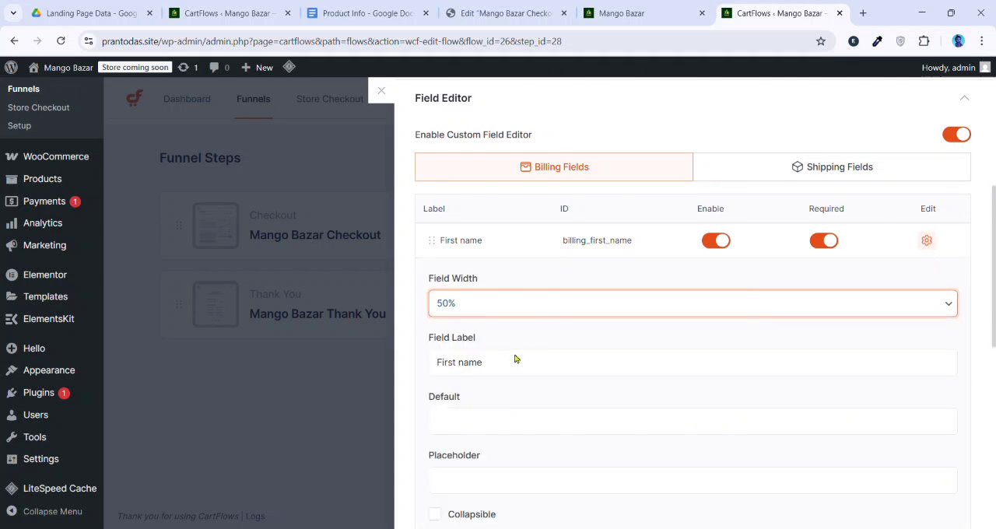
left_click(515, 363)
left_click(527, 372)
key("ctrl+a")
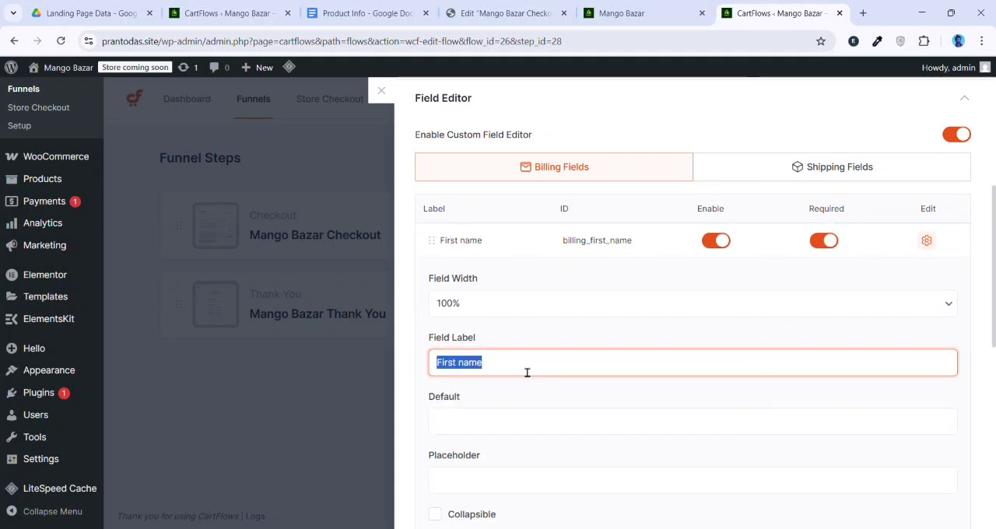
key("BackSpace")
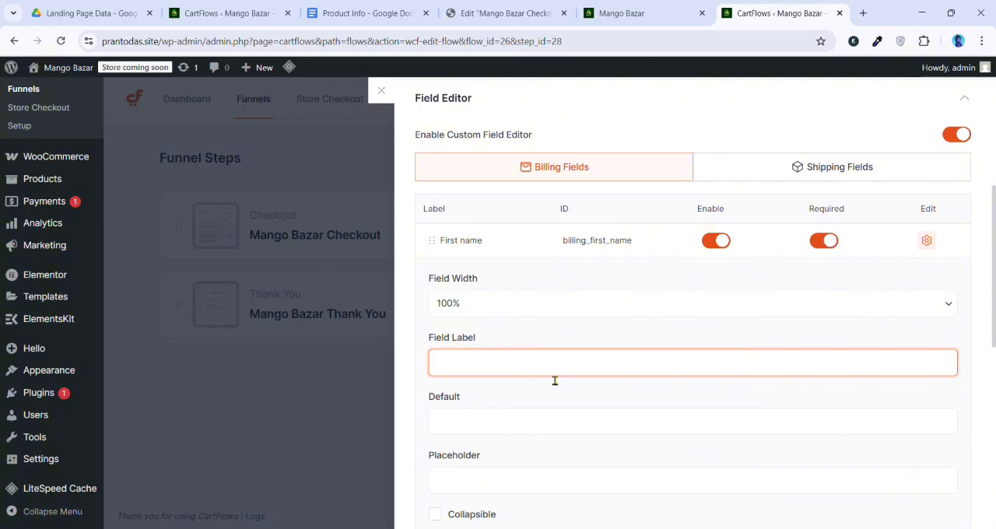
type("আপনার সম্পূর্ণ নাম লিখুন")
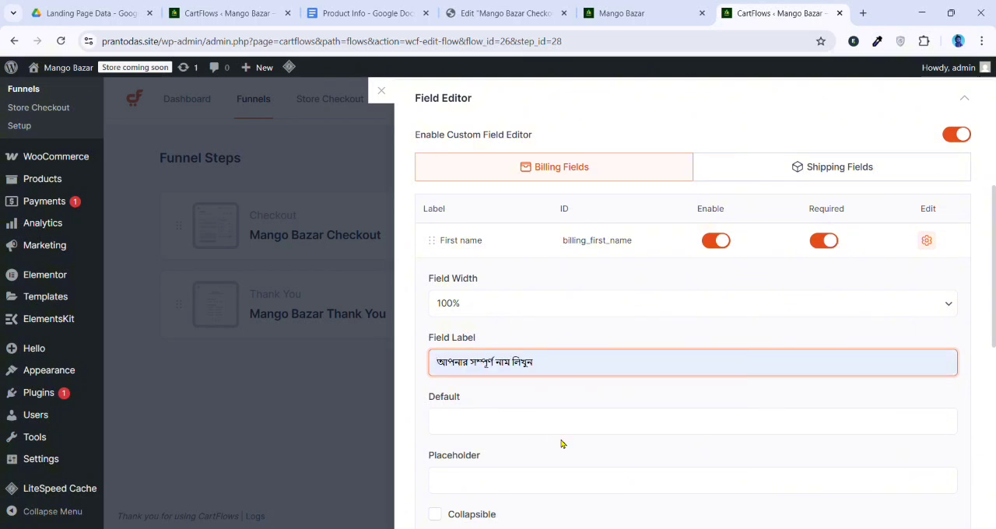
left_click(557, 461)
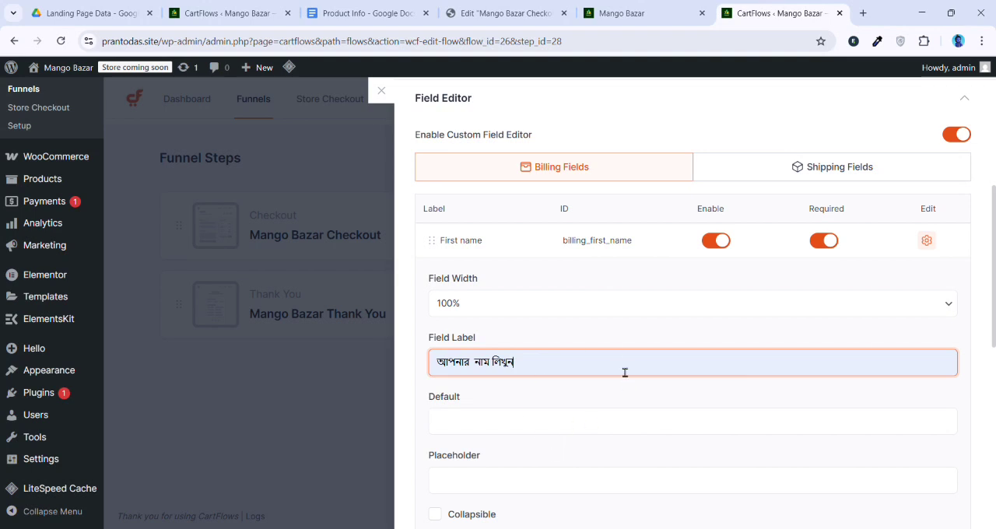
double_click(552, 355)
left_click(926, 246)
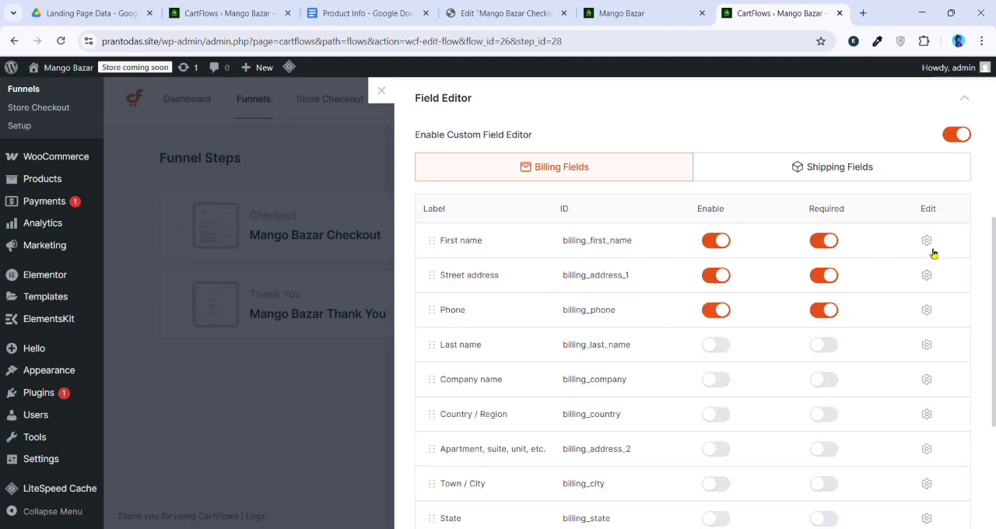
Set the Street address billing field to 100% width and relabel it "আপনার সম্পূর্ণ ঠিকানা"
left_click(927, 275)
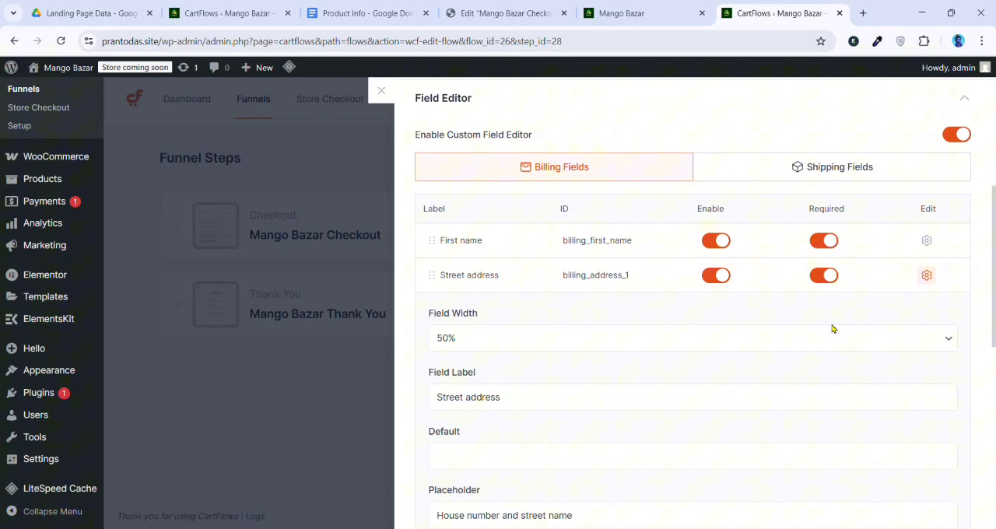
left_click(542, 339)
left_click(771, 351)
scroll(529, 379, "down", 1)
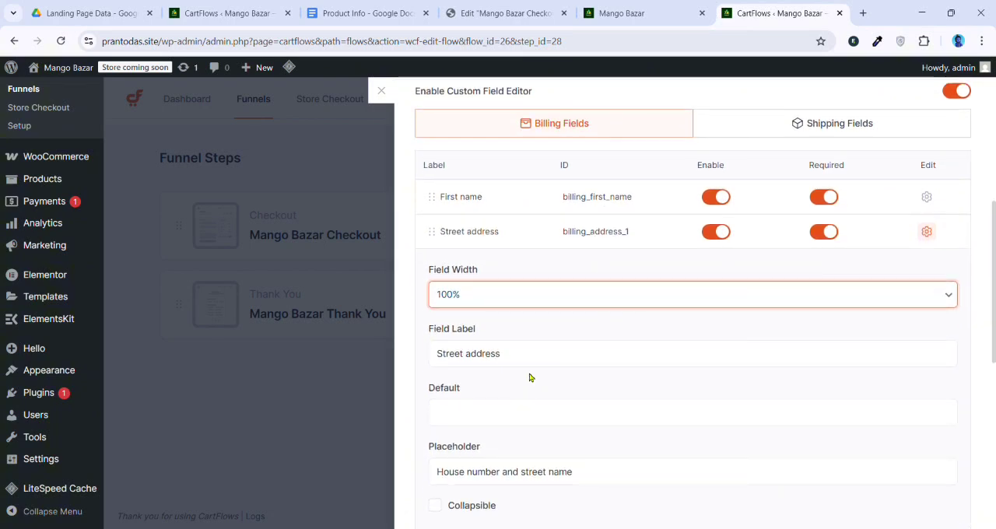
triple_click(557, 363)
key("BackSpace")
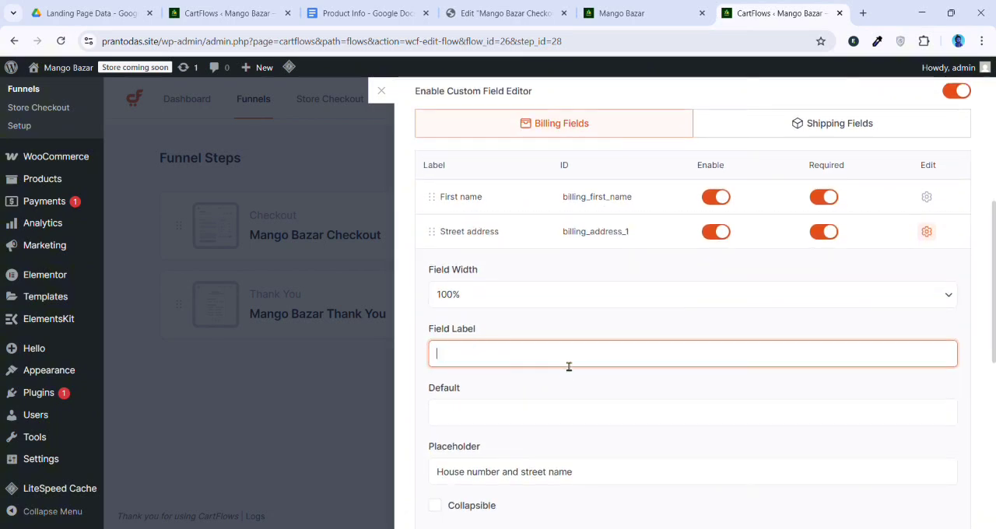
type("আপনার সম্পূর্ণ ঠিকানা")
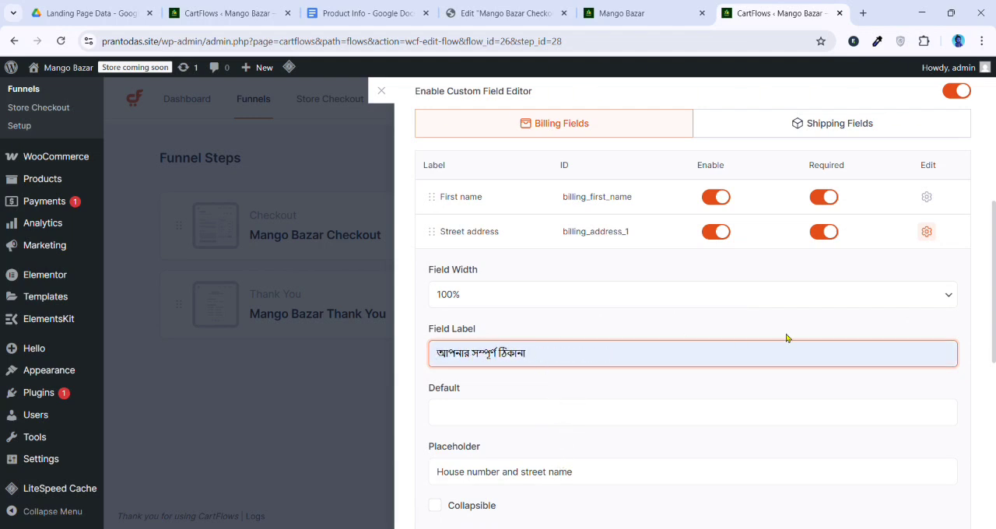
left_click(932, 240)
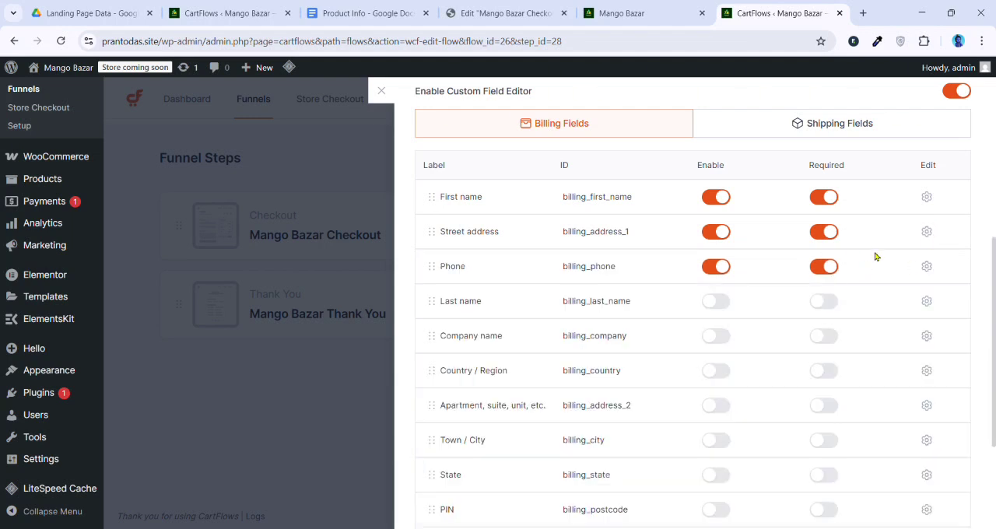
Relabel the Phone billing field "আপনার ফোন নাম্বার" and save the checkout settings
left_click(926, 266)
scroll(545, 327, "down", 1)
double_click(510, 351)
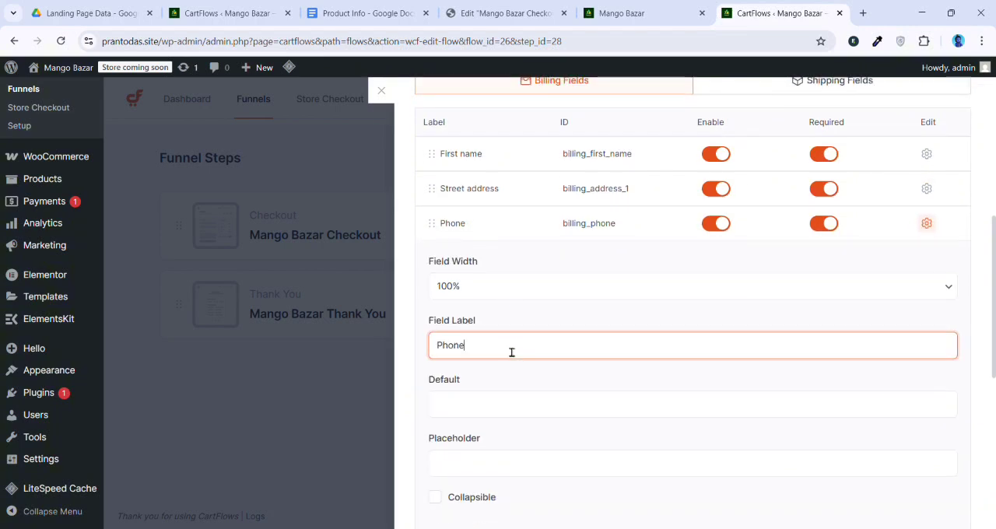
key("BackSpace")
type("আপনার ফোন নাম্বার")
scroll(771, 347, "up", 2)
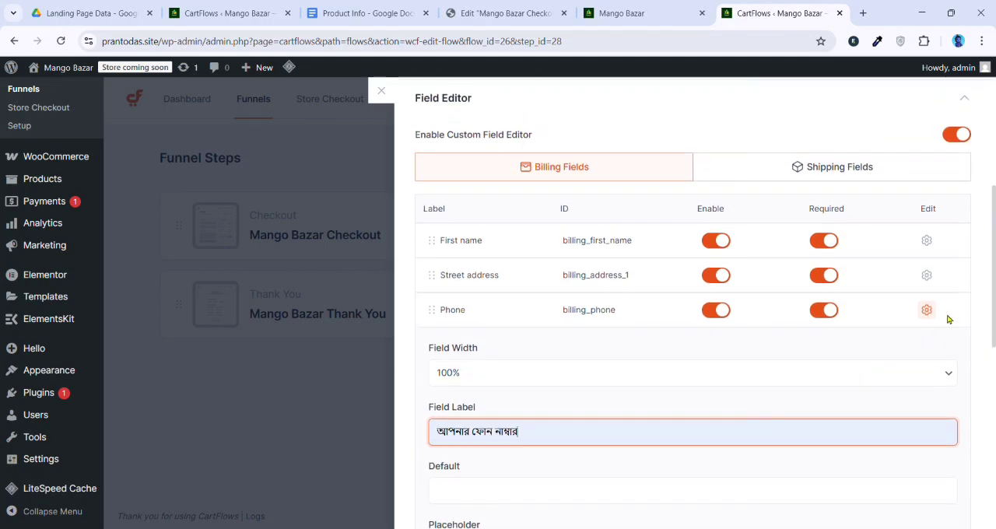
left_click(931, 312)
scroll(903, 327, "up", 5)
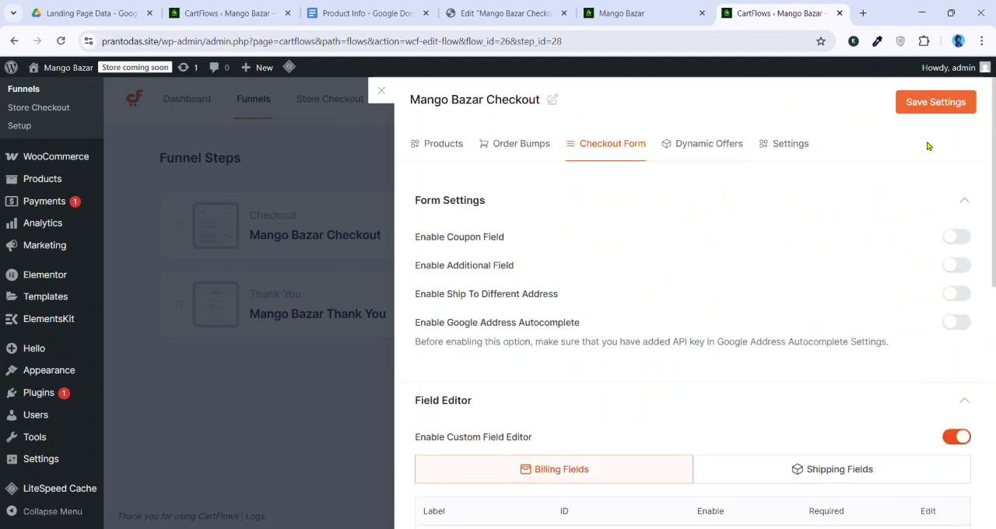
left_click(931, 104)
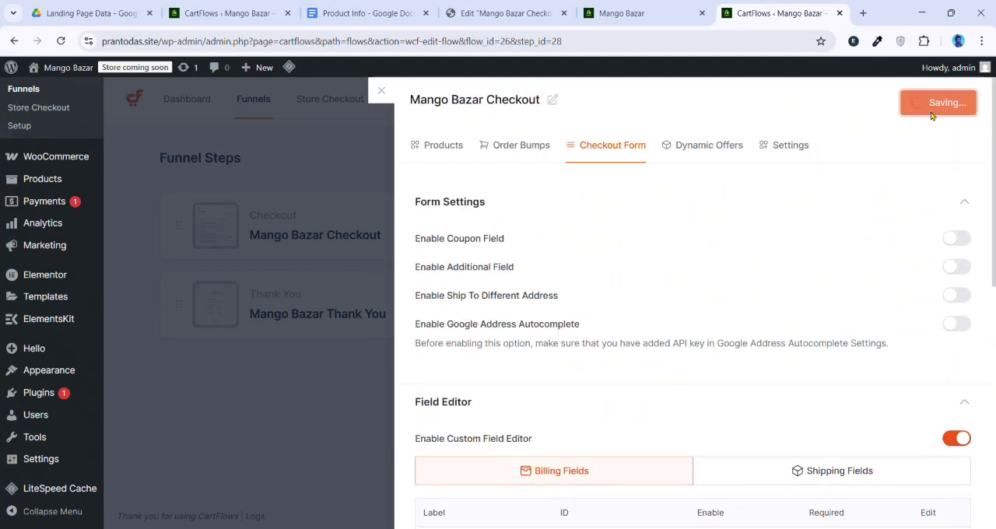
Reload the live Mango Bazar page and check the name, address and phone labels in the billing details
left_click(619, 13)
left_click(61, 41)
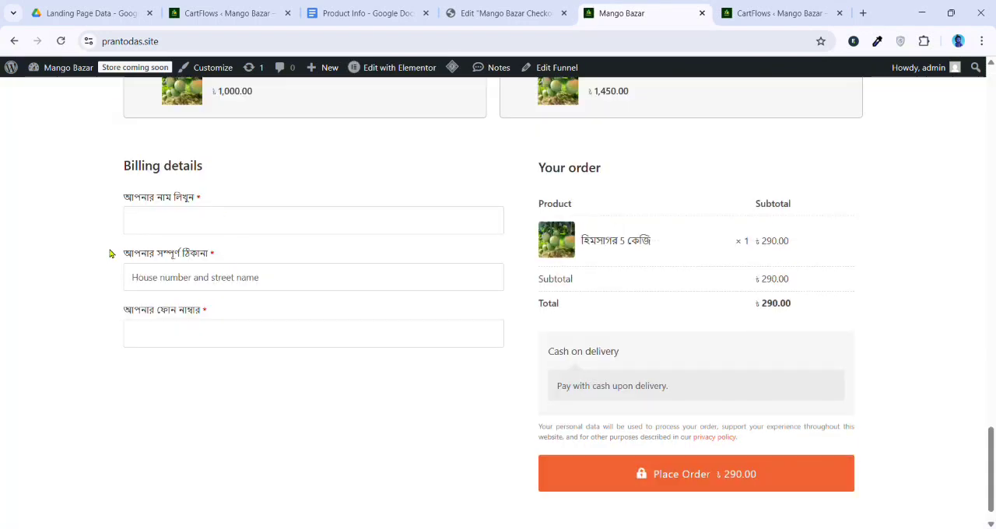
left_click_drag(109, 253, 203, 254)
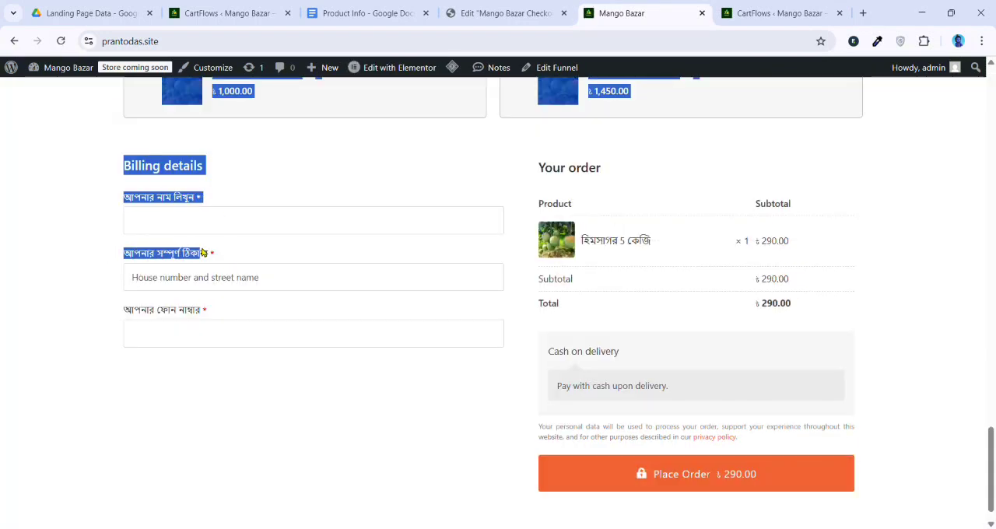
left_click(205, 255)
double_click(144, 198)
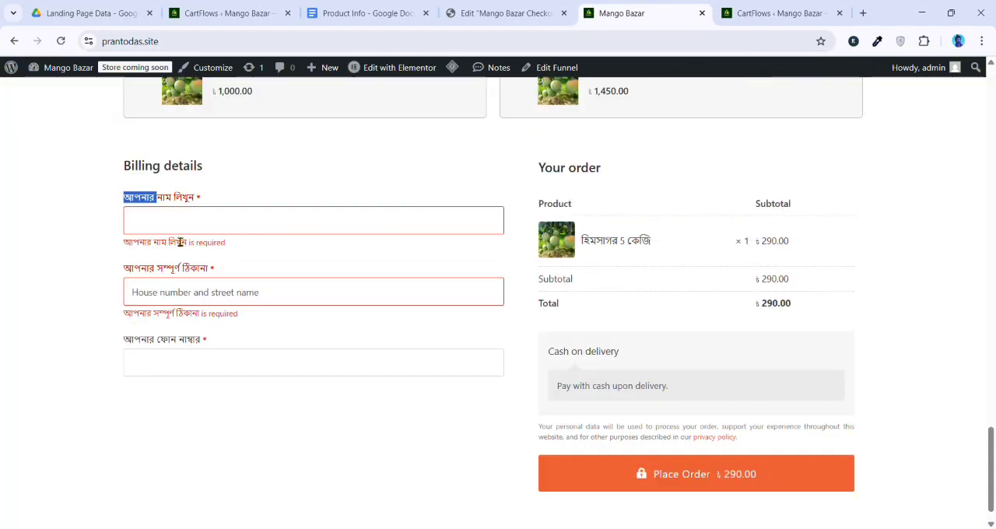
left_click(177, 274)
double_click(166, 313)
left_click(167, 343)
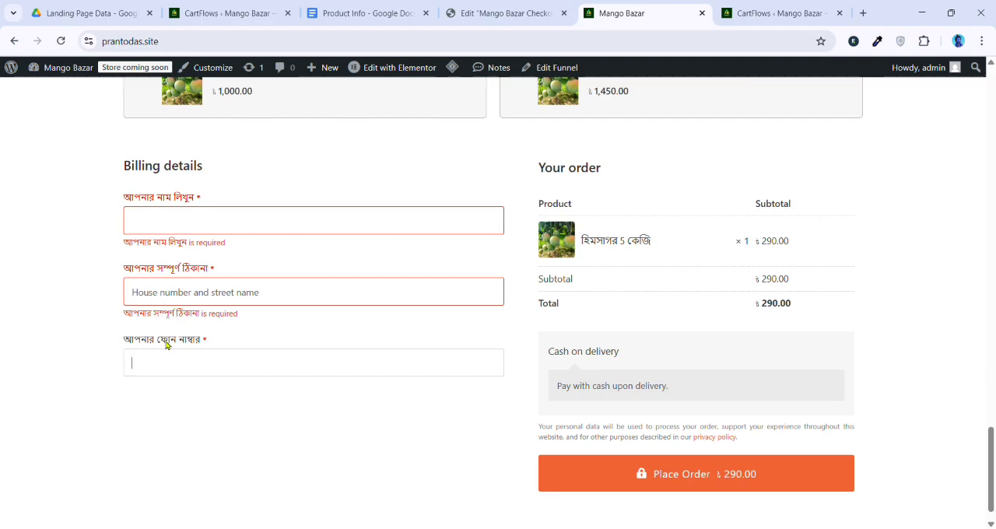
double_click(168, 340)
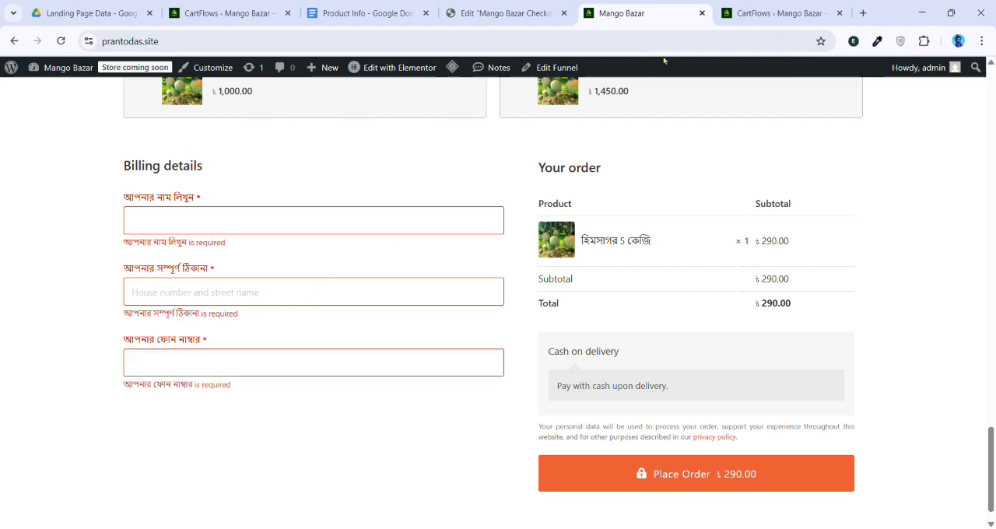
Clear the placeholder of the Street address billing field and save the checkout settings
left_click(763, 8)
scroll(619, 229, "down", 5)
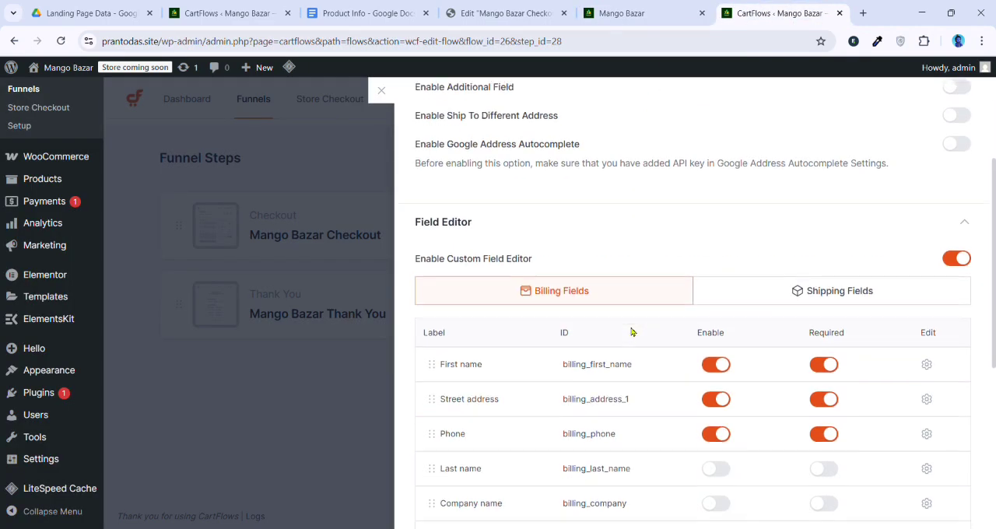
left_click(927, 188)
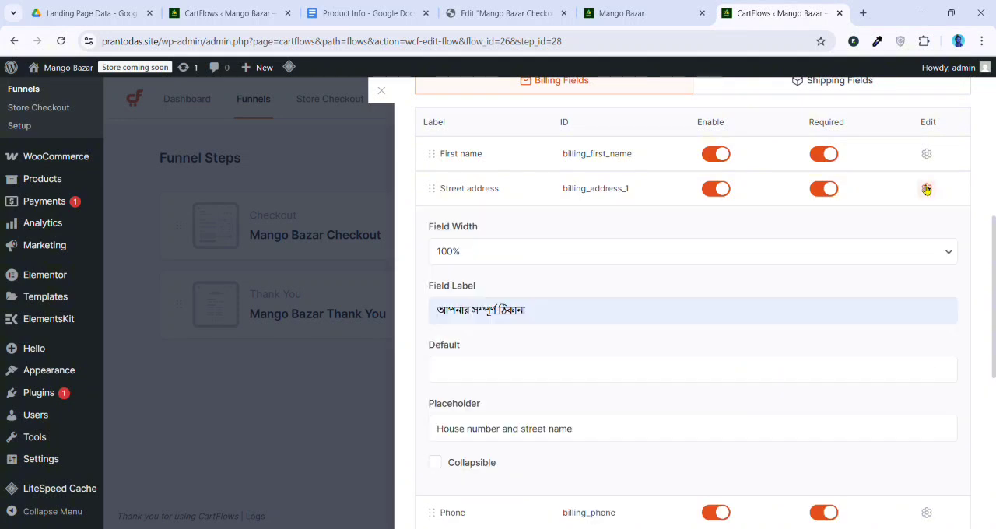
scroll(496, 337, "down", 3)
triple_click(579, 214)
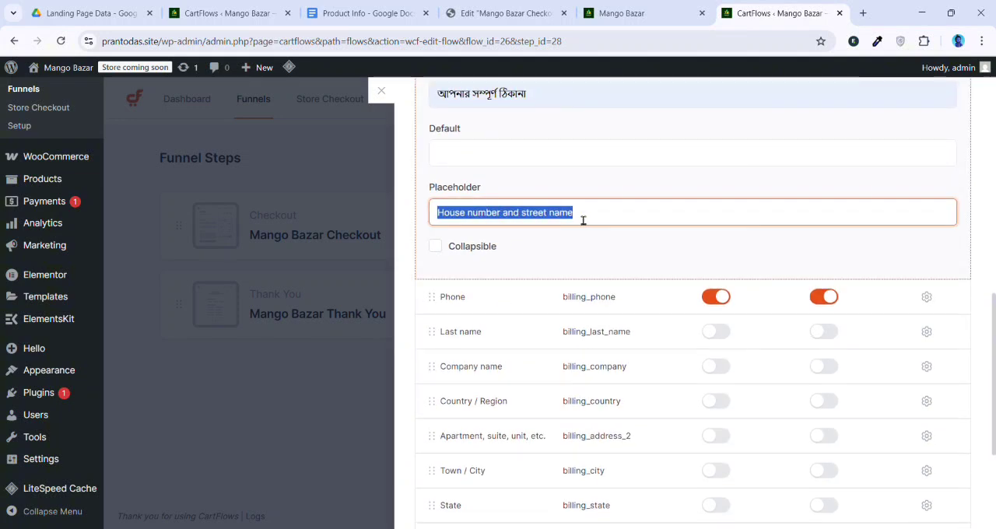
key("BackSpace")
scroll(788, 250, "up", 2)
scroll(788, 249, "up", 6)
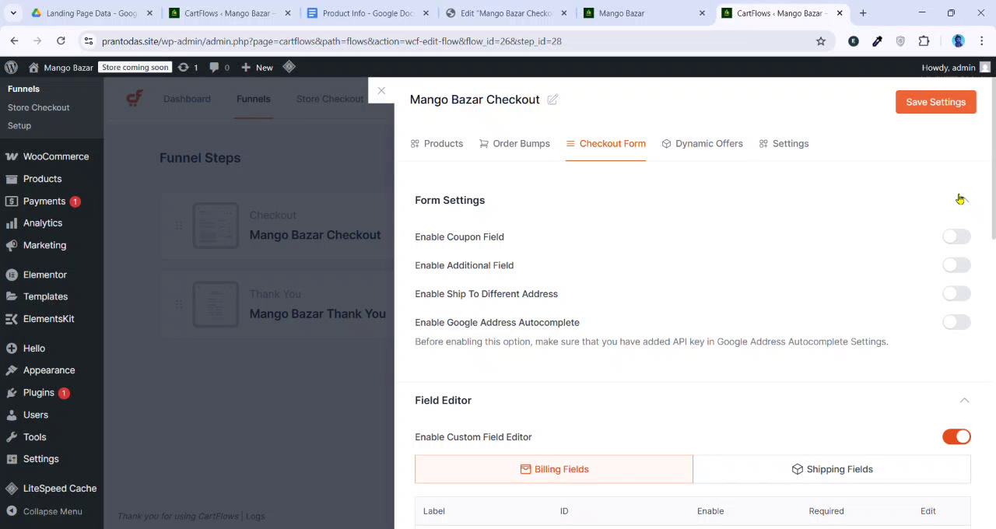
left_click(938, 105)
left_click(382, 91)
Reload the live Mango Bazar page and review the product cards and the billing form
left_click(582, 11)
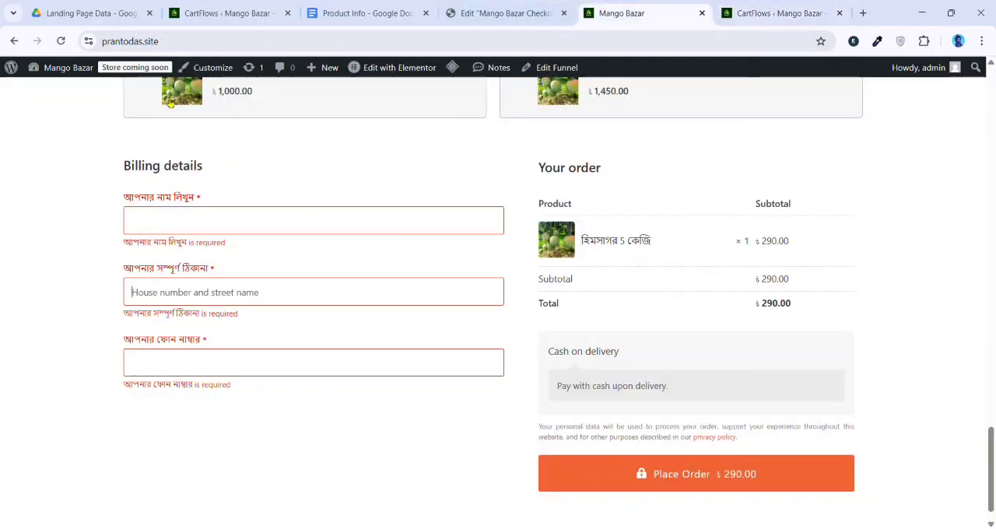
left_click(61, 40)
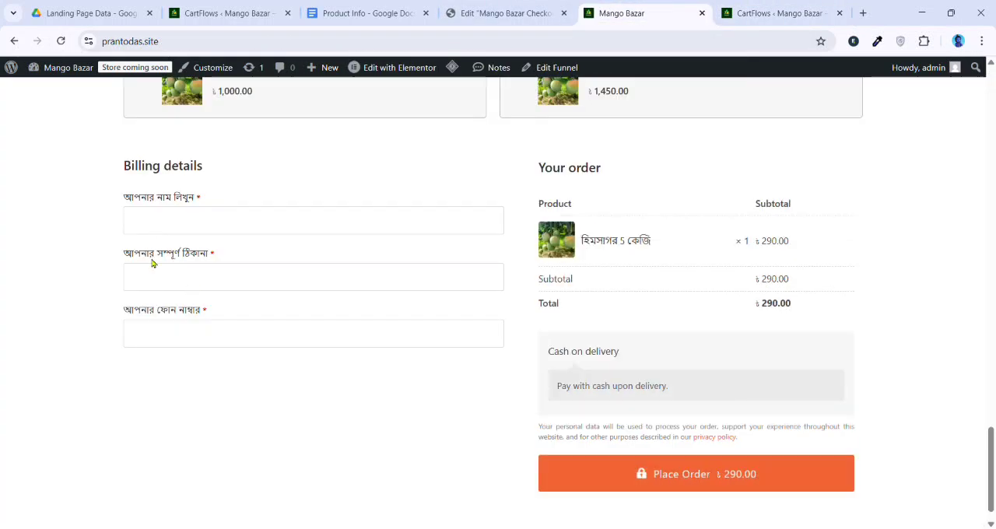
scroll(223, 312, "up", 5)
scroll(625, 327, "down", 4)
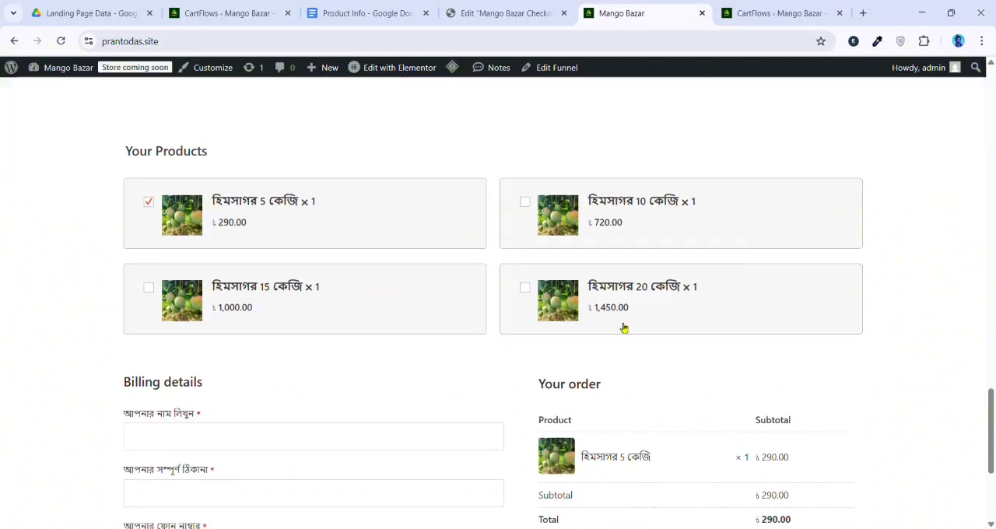
scroll(496, 336, "down", 1)
scroll(502, 405, "up", 4)
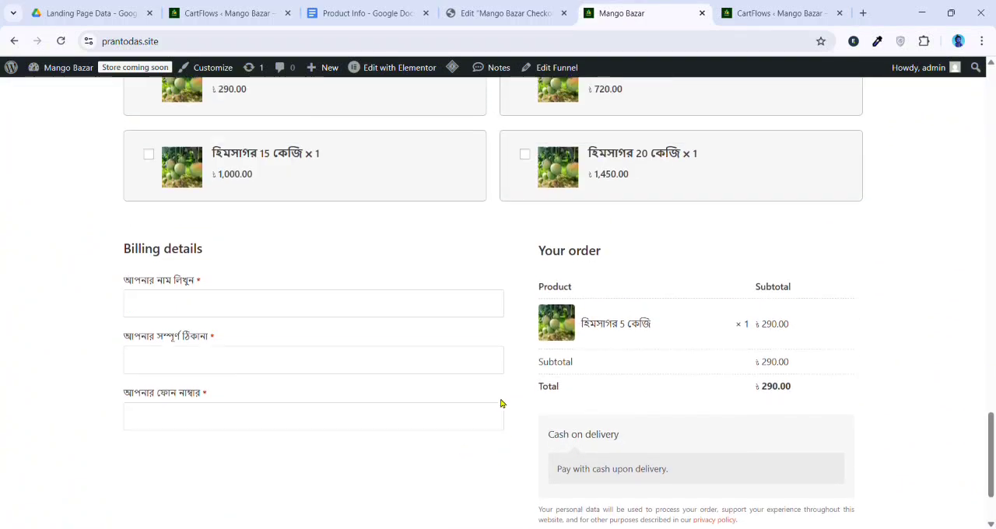
Switch to the Elementor editor of the checkout page and set the Checkout Form widget's padding to 30 px on all sides
left_click(449, 9)
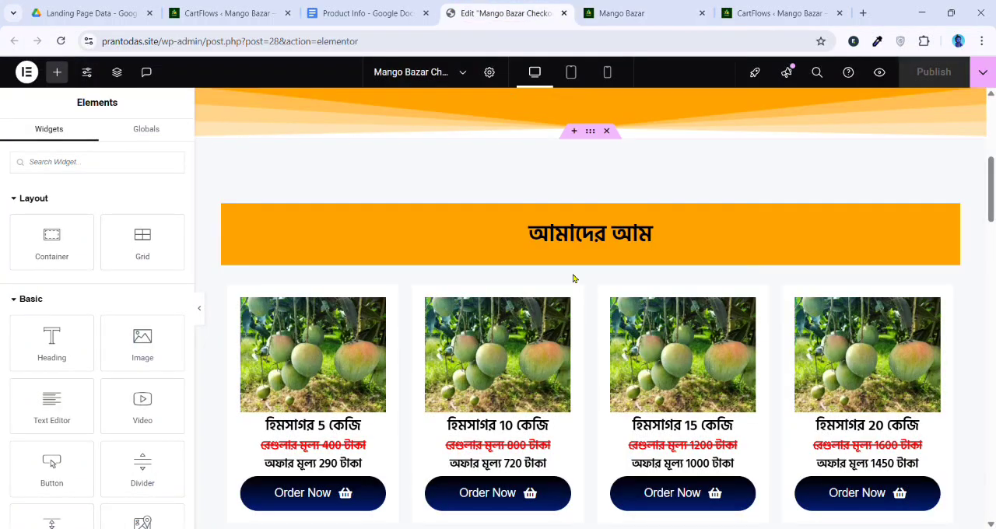
scroll(507, 254, "up", 1)
scroll(523, 299, "down", 4)
scroll(523, 298, "down", 4)
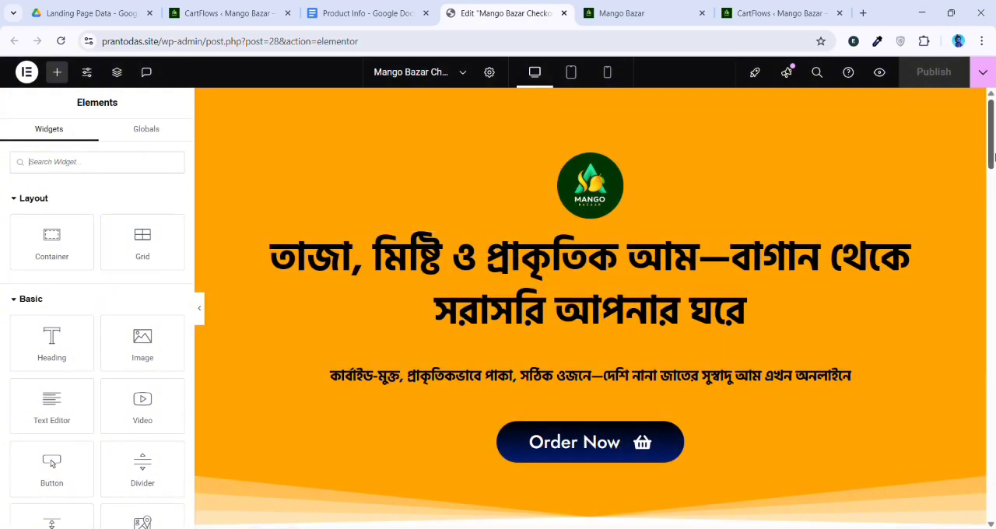
left_click_drag(993, 158, 994, 393)
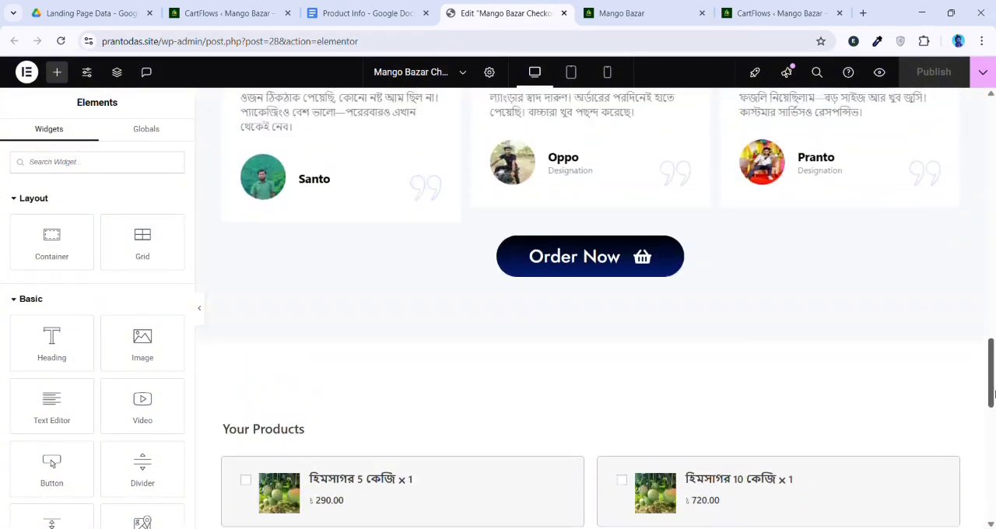
left_click(590, 340)
scroll(625, 273, "down", 1)
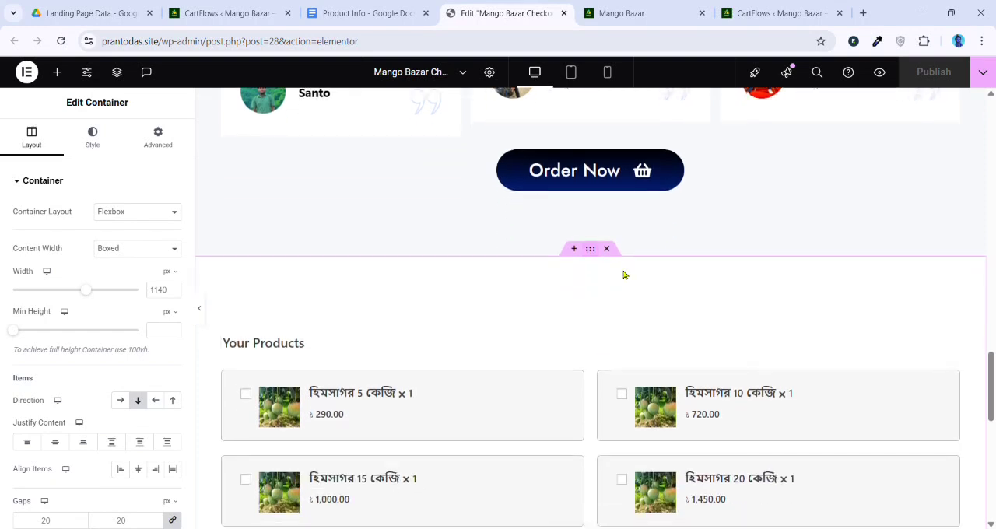
left_click(954, 330)
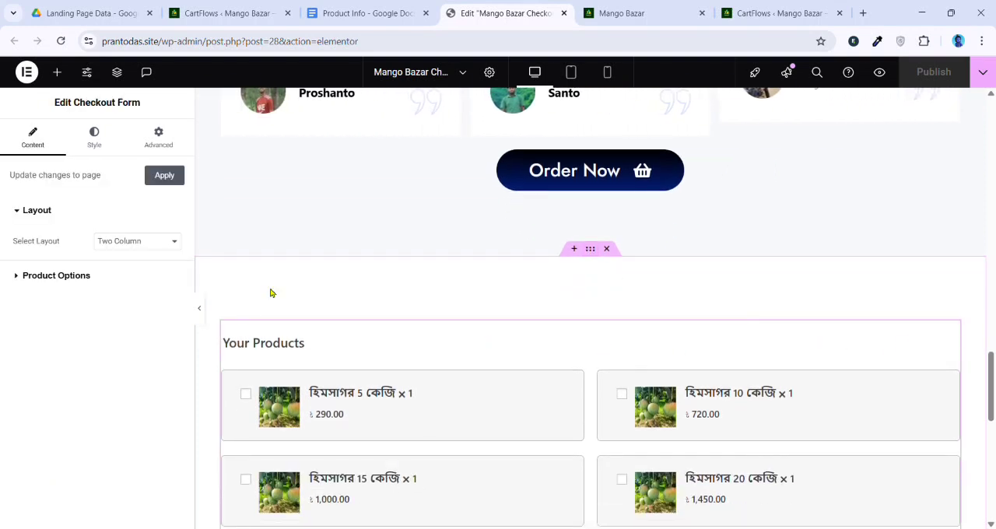
left_click(162, 136)
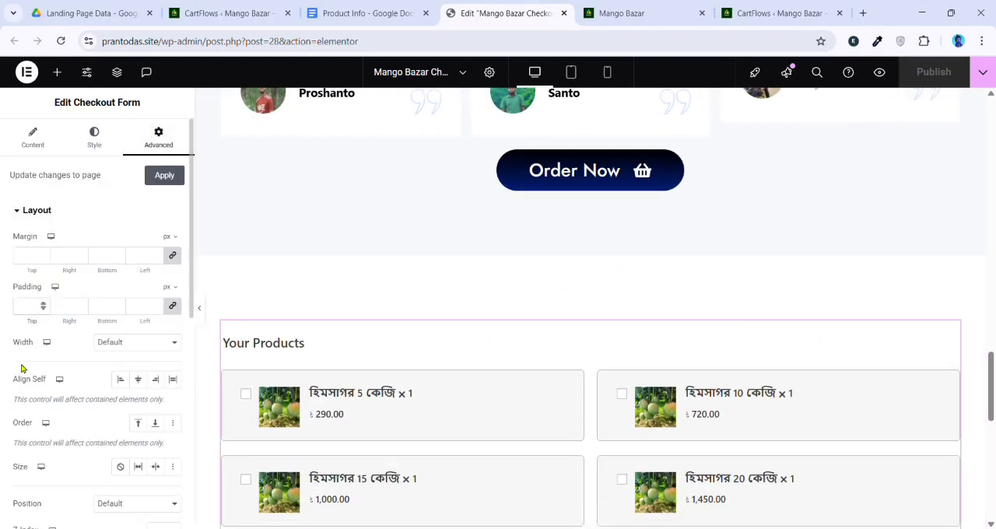
type("30")
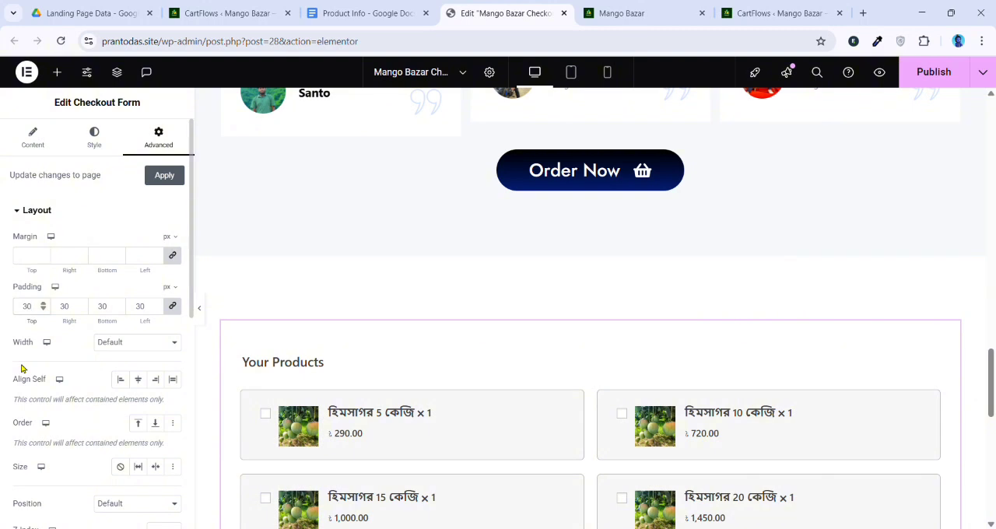
scroll(301, 329, "down", 1)
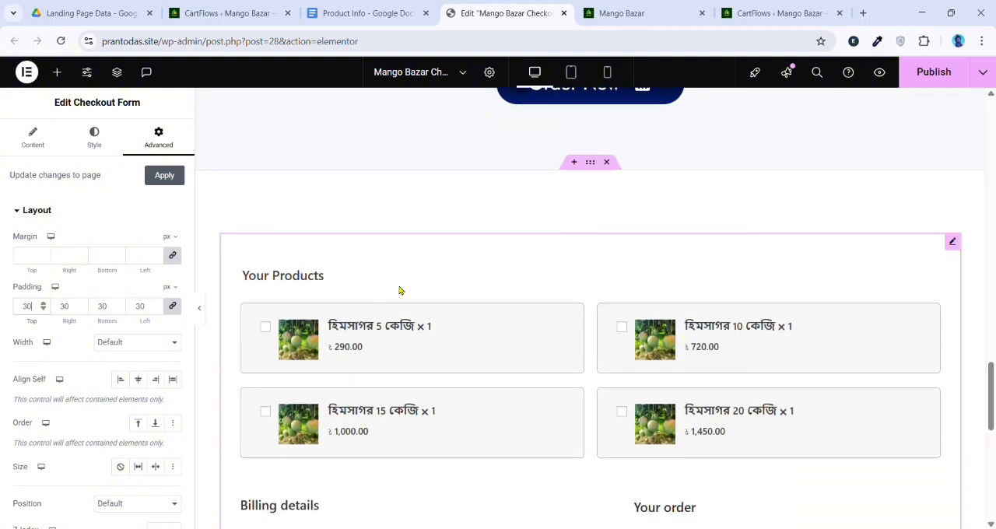
Give the Checkout Form widget a classic background filled with the orange global color
left_click(94, 138)
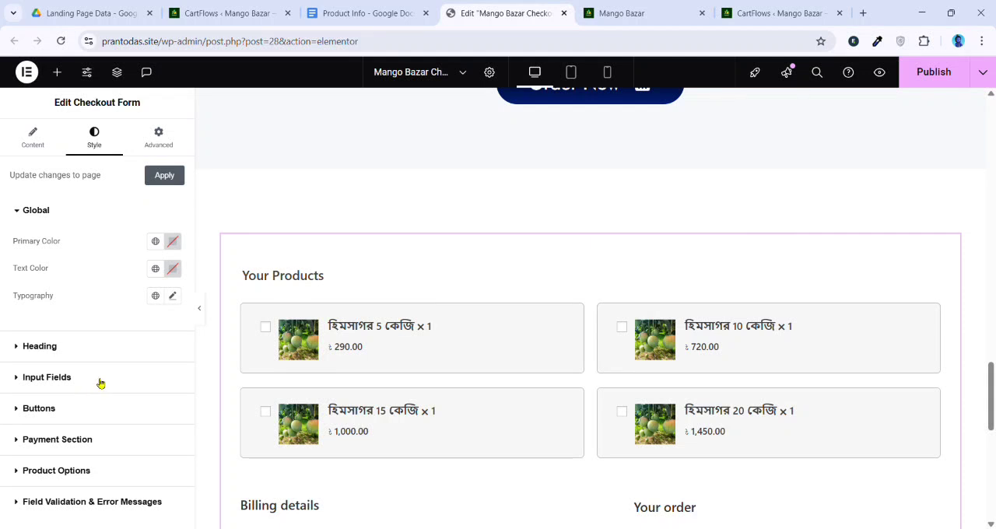
left_click(160, 137)
scroll(120, 309, "down", 6)
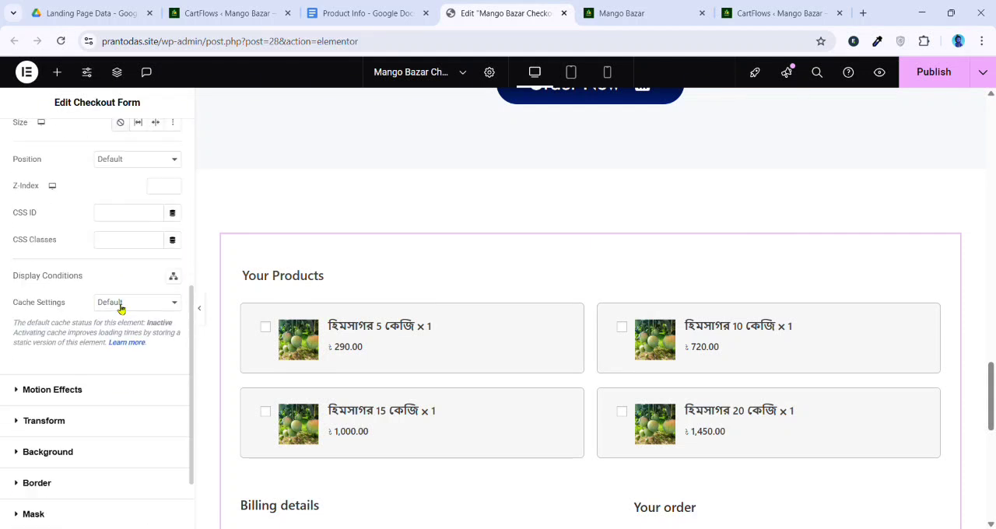
left_click(71, 368)
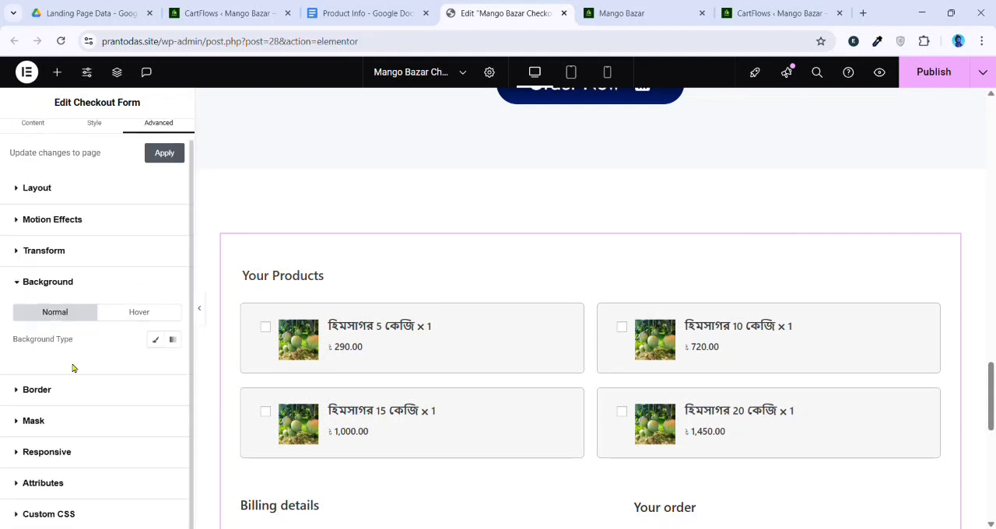
left_click(156, 340)
scroll(93, 352, "down", 1)
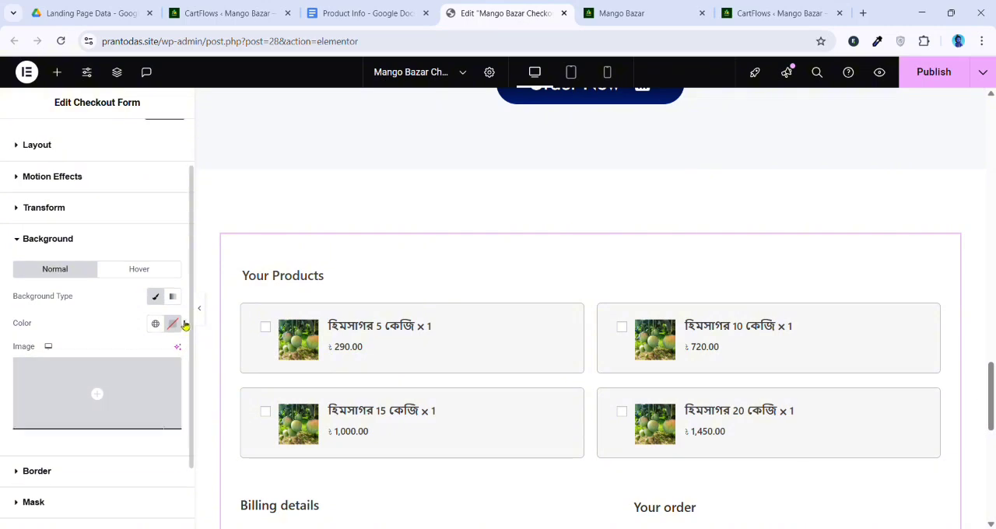
left_click(155, 323)
left_click(66, 487)
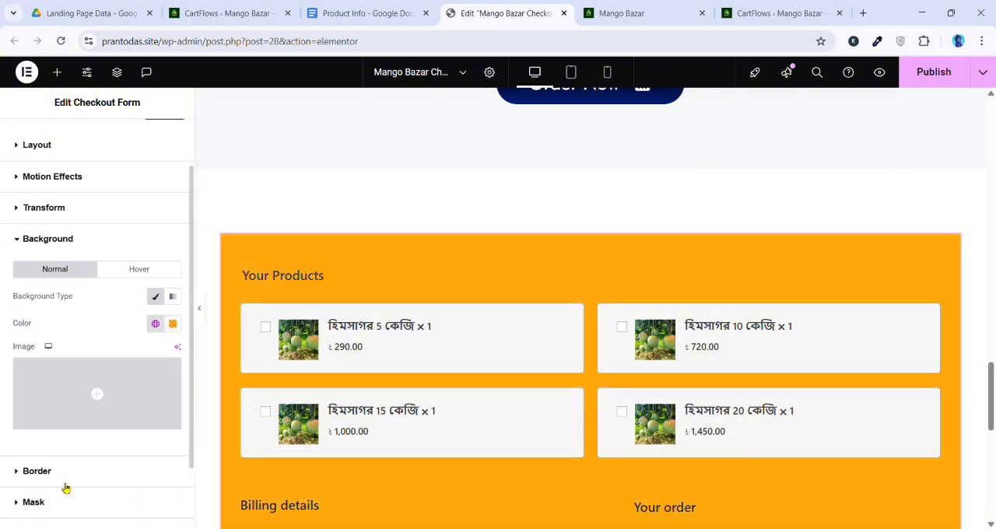
Examine the product cards, billing fields, order summary and payment section of the checkout form against the orange background
scroll(420, 350, "down", 3)
scroll(493, 312, "down", 2)
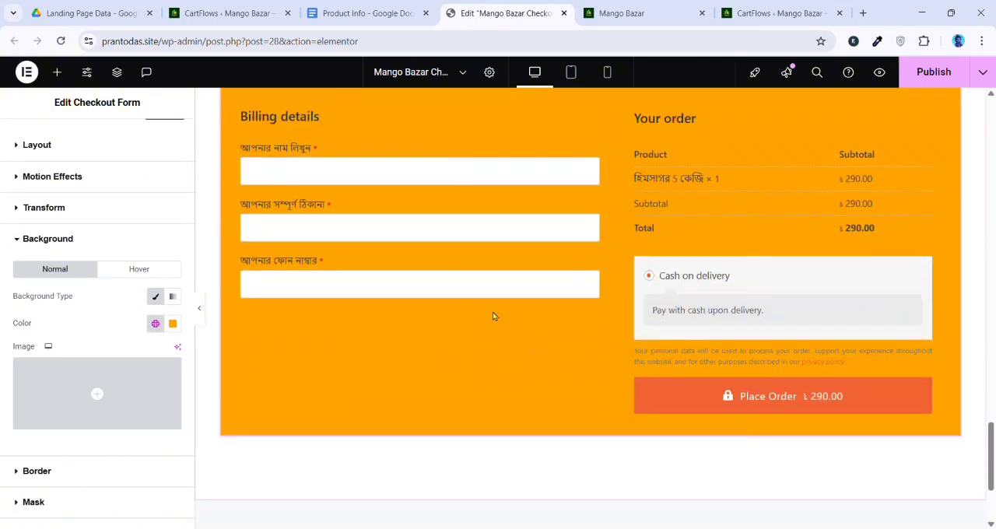
scroll(487, 316, "up", 3)
scroll(484, 314, "up", 2)
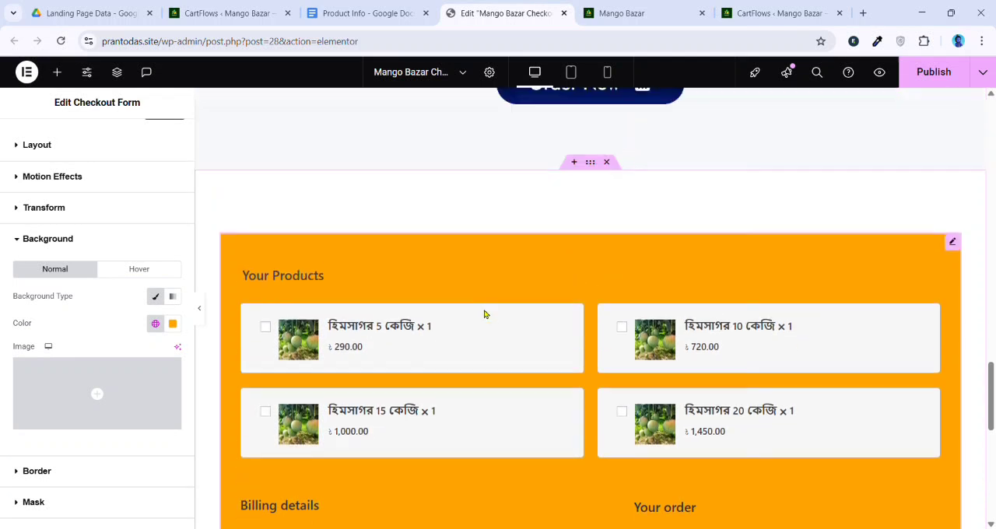
scroll(487, 316, "down", 2)
scroll(418, 290, "down", 2)
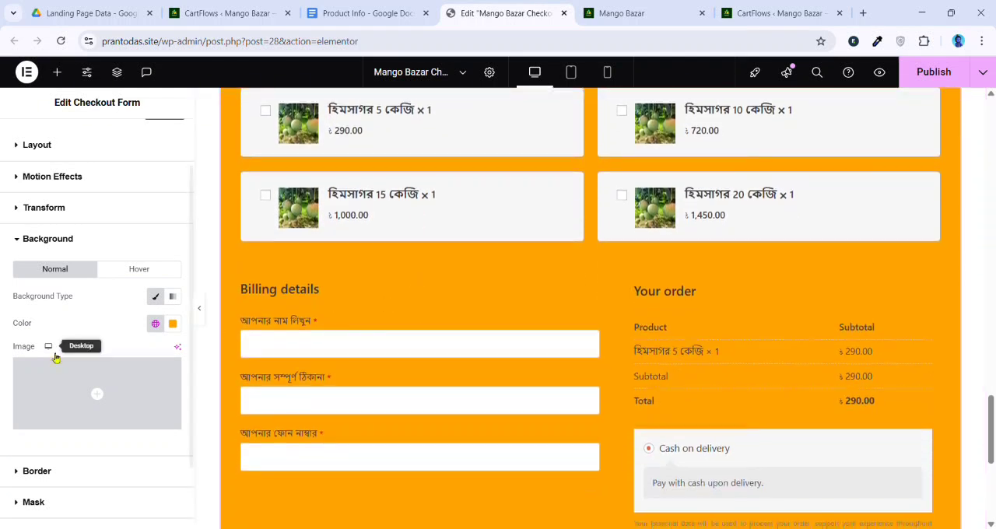
scroll(405, 327, "up", 2)
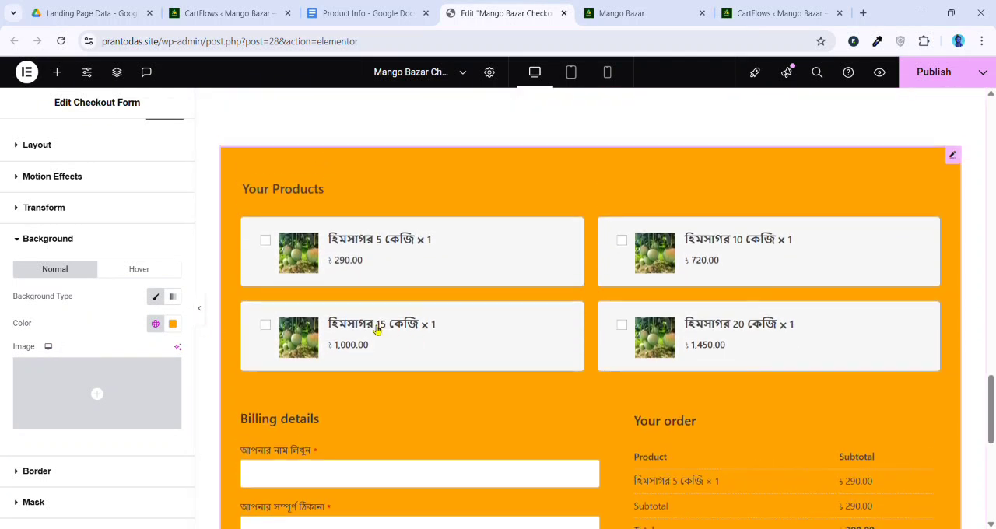
scroll(600, 306, "down", 4)
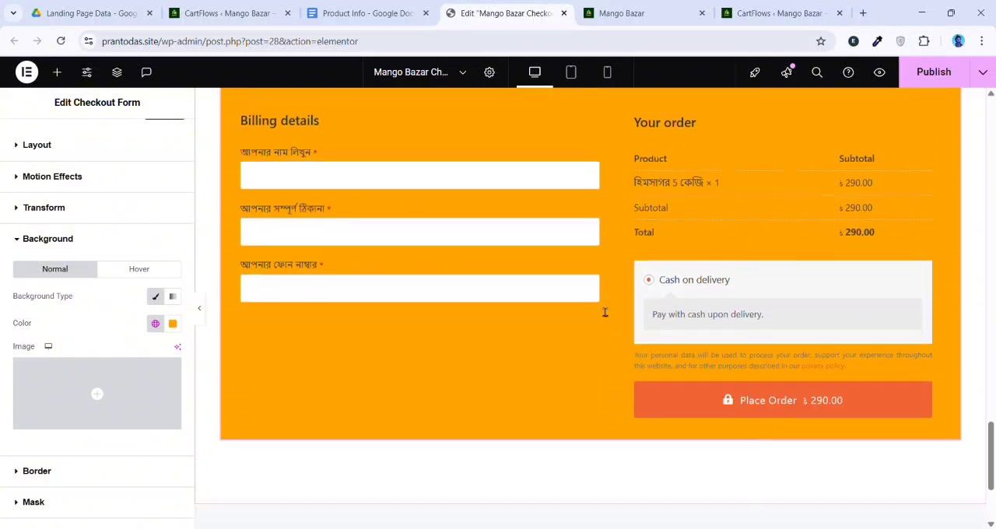
scroll(284, 256, "up", 1)
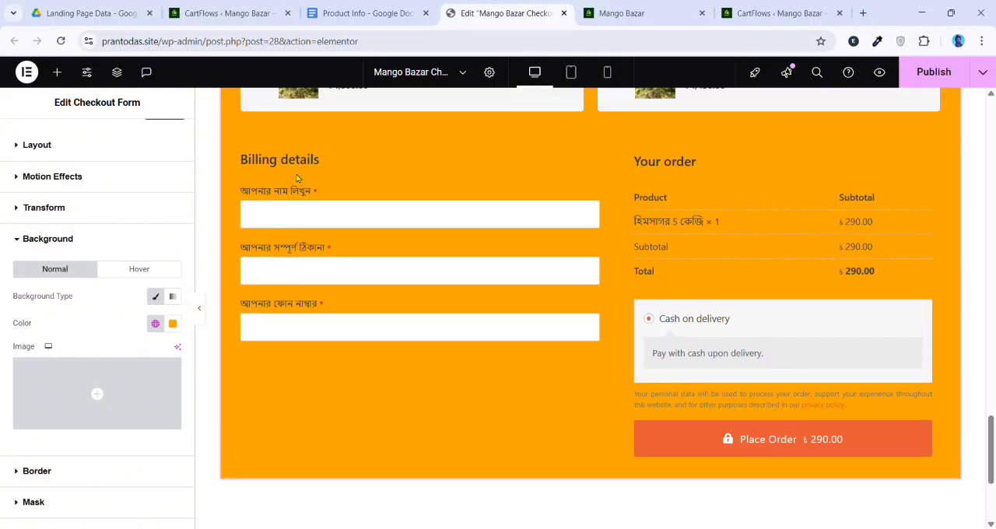
scroll(51, 227, "up", 1)
Set the global primary color of the Checkout Form widget to black
left_click(95, 137)
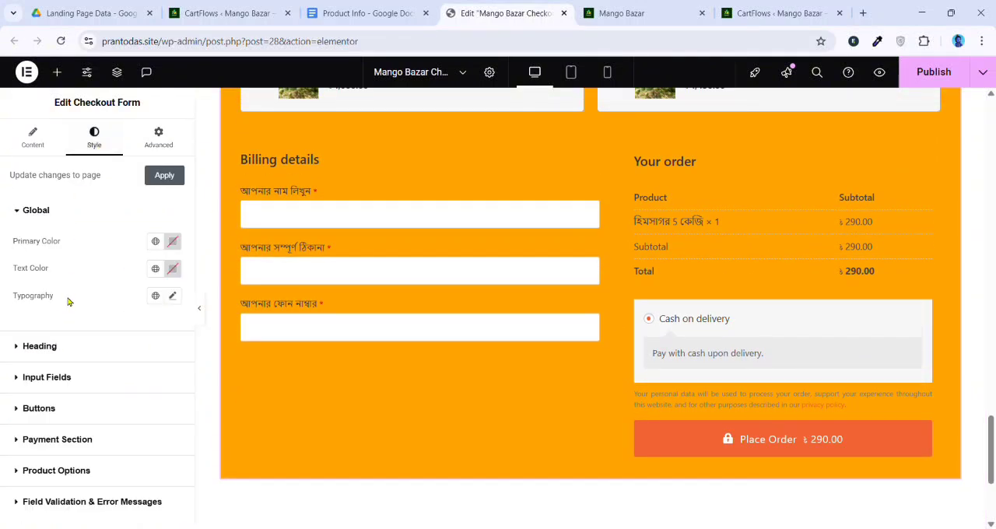
scroll(342, 288, "up", 2)
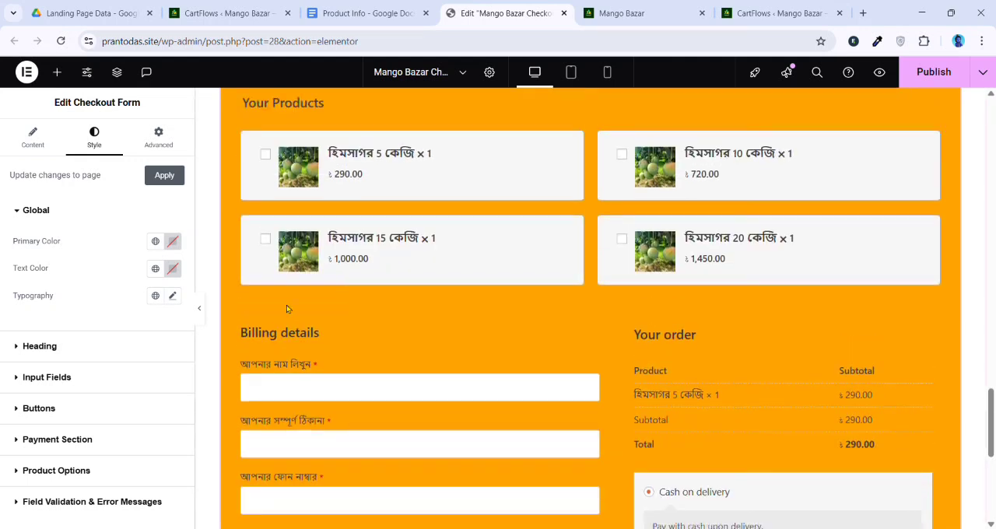
left_click(173, 241)
left_click_drag(169, 299, 89, 424)
left_click(104, 253)
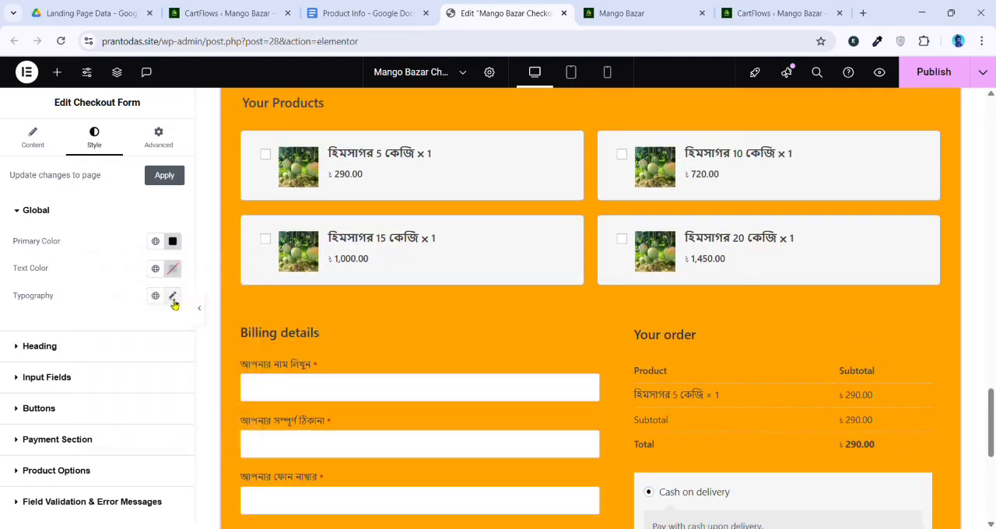
Set the Checkout Form's global typography to the Hind Siliguri family at 18 px
left_click(173, 297)
left_click_drag(30, 400, 39, 405)
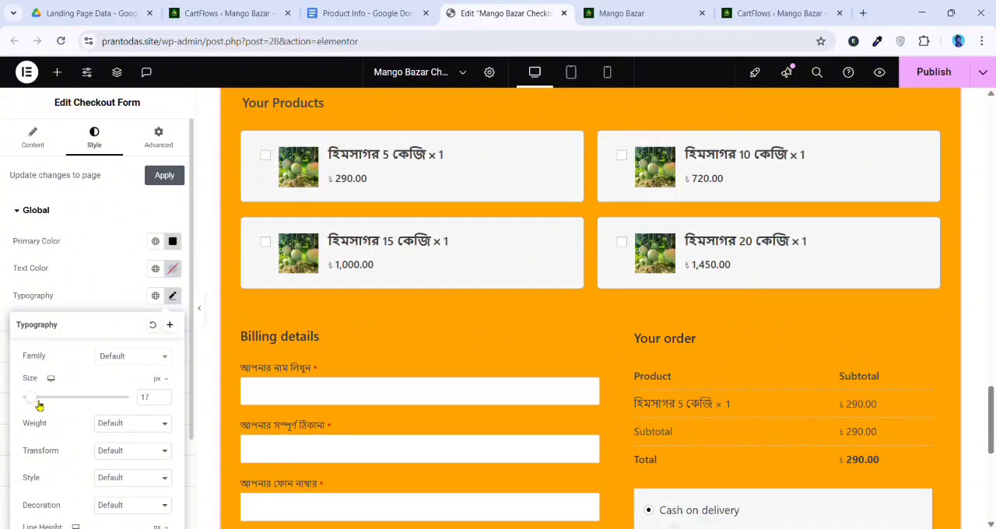
left_click(164, 397)
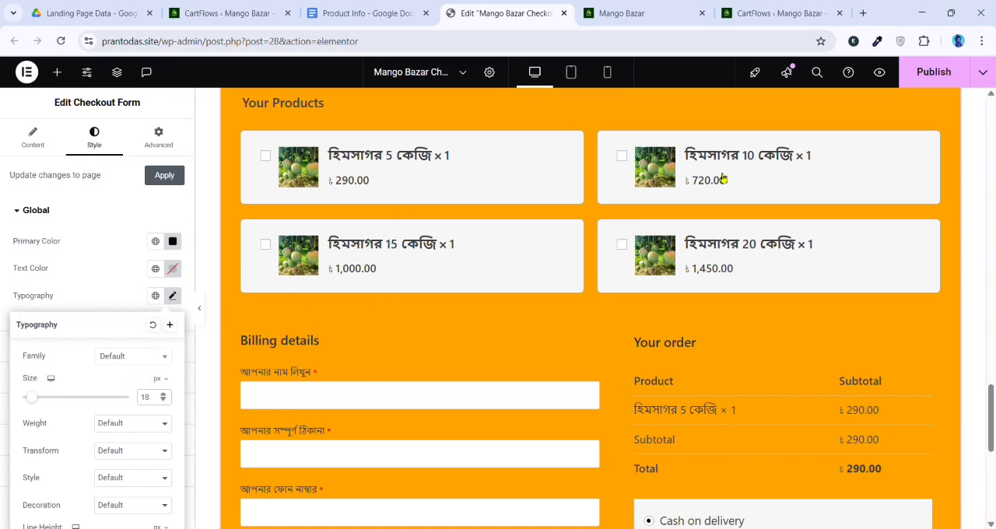
scroll(637, 283, "up", 1)
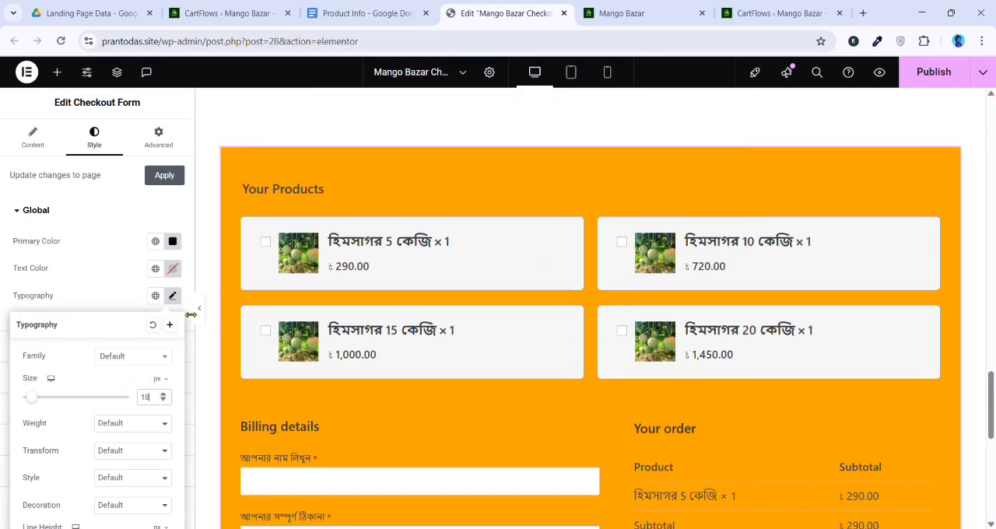
left_click(117, 359)
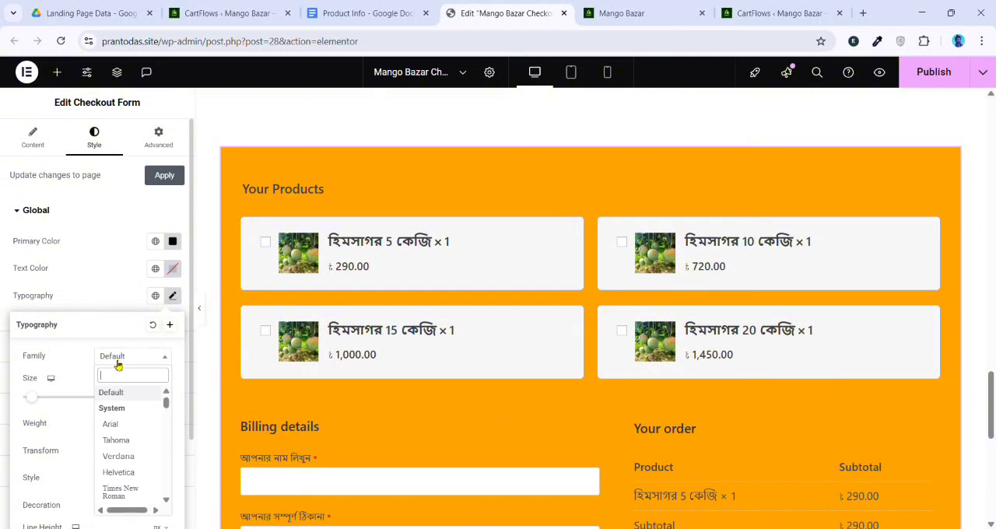
type("hind")
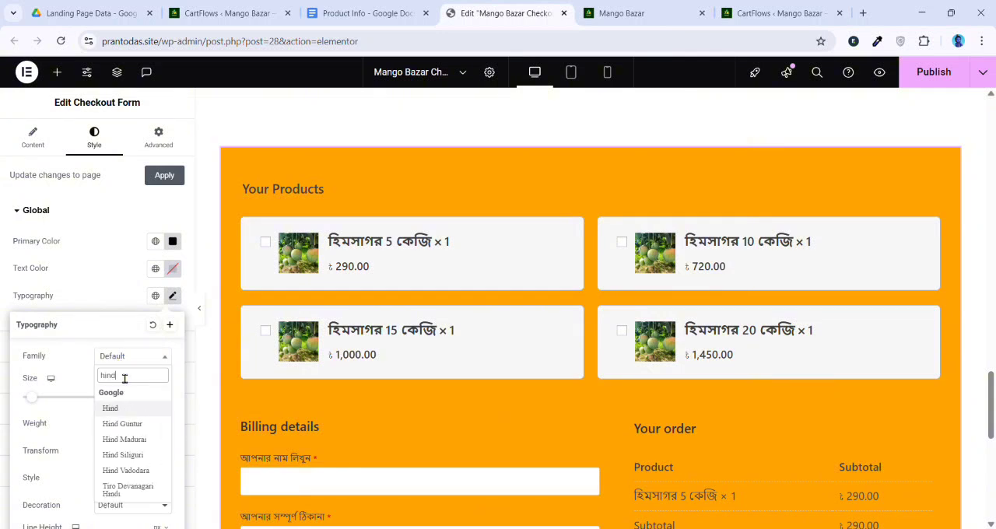
left_click(125, 455)
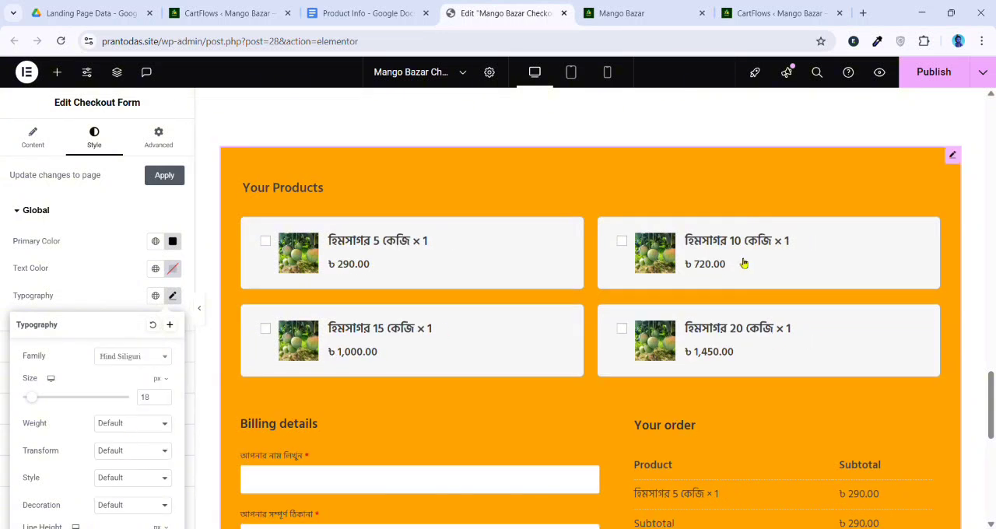
left_click(99, 285)
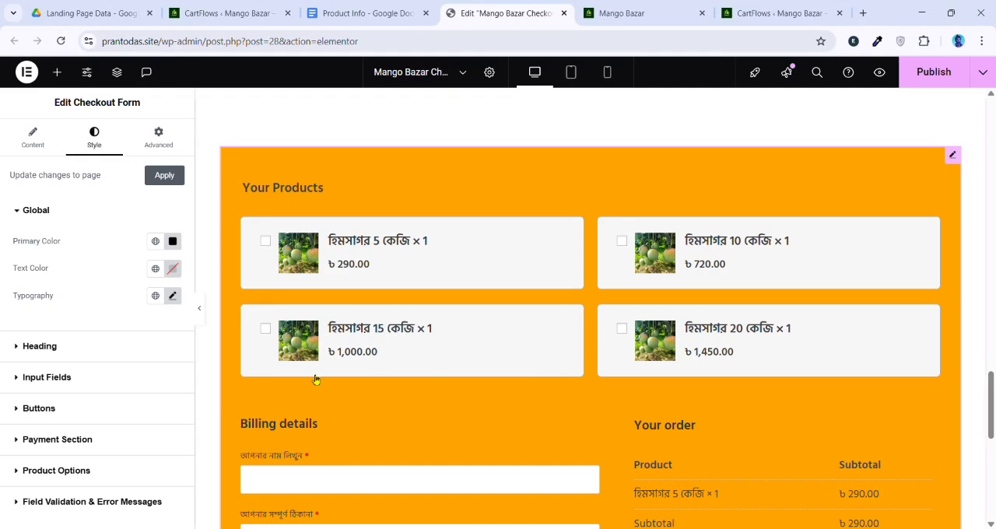
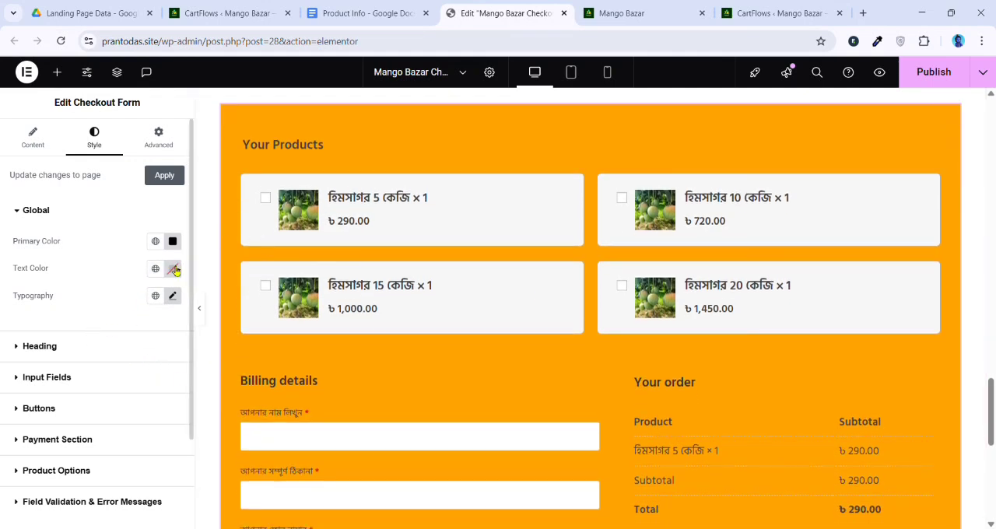
Set the global text color of the Checkout Form widget to black
left_click(172, 268)
left_click_drag(202, 369, 229, 322)
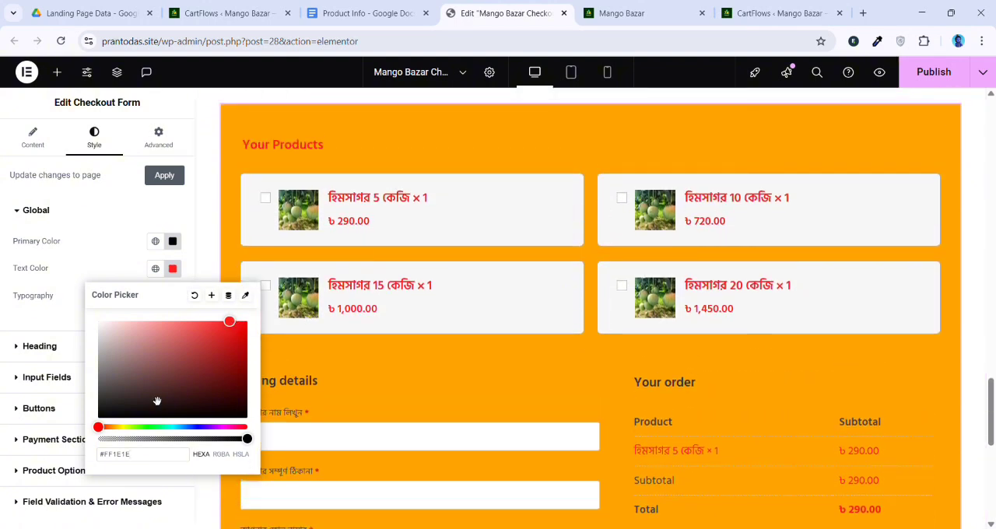
left_click(103, 397)
left_click_drag(76, 416, 57, 453)
left_click(91, 268)
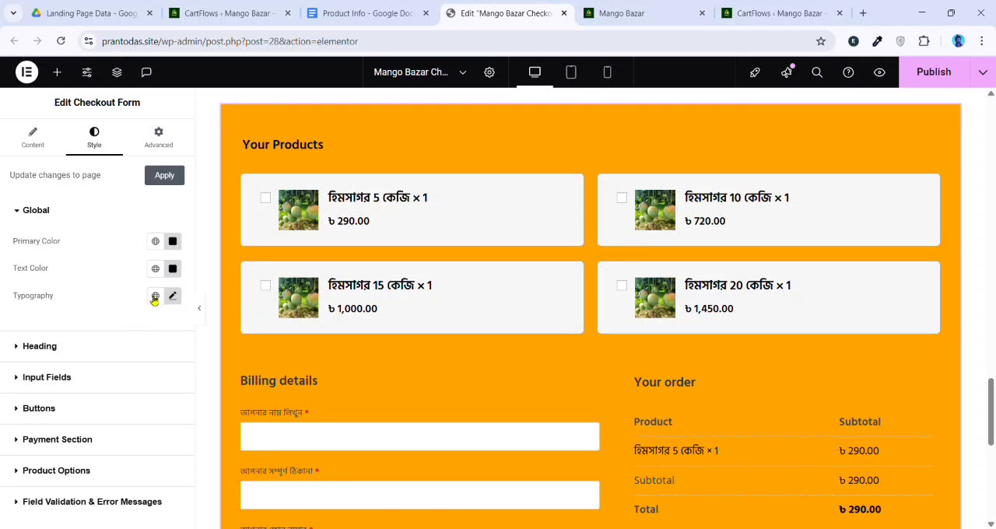
Set the heading color of the Checkout Form to black after trying a red shade (#FF2121)
left_click(58, 349)
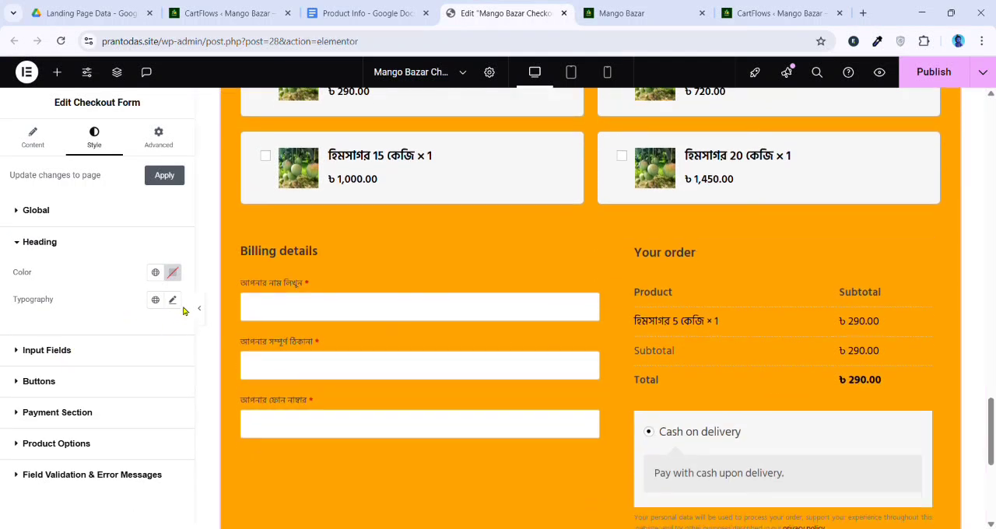
left_click(172, 300)
left_click(172, 272)
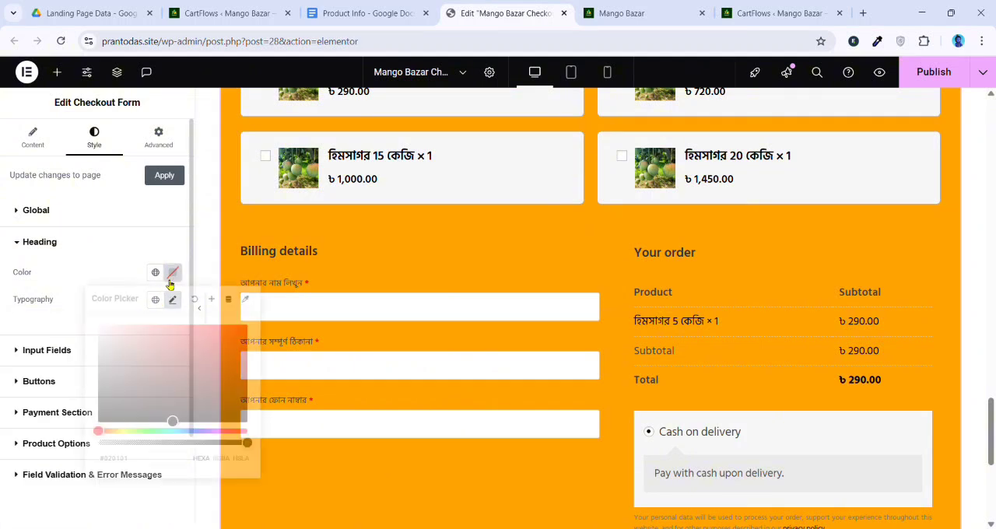
left_click(196, 356)
left_click(228, 325)
scroll(441, 291, "up", 3)
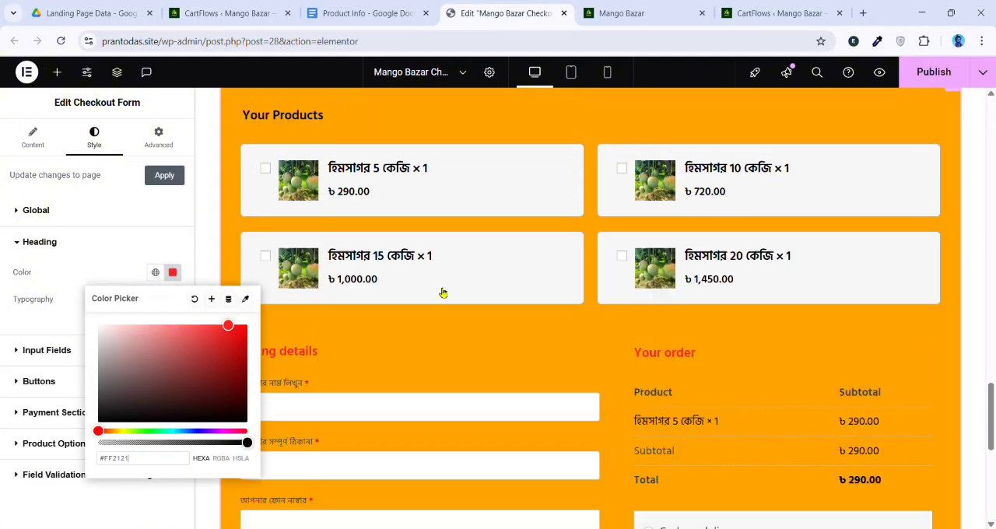
scroll(345, 245, "down", 2)
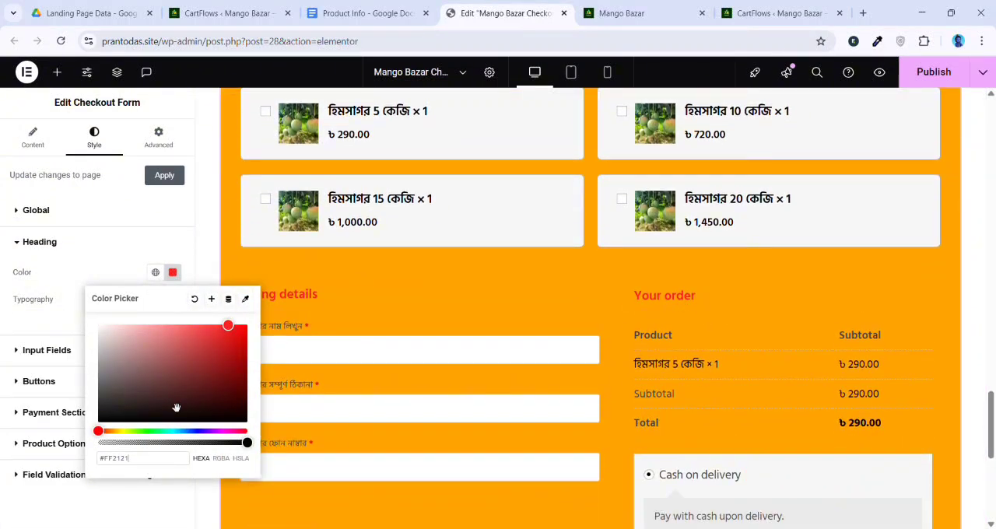
left_click(155, 272)
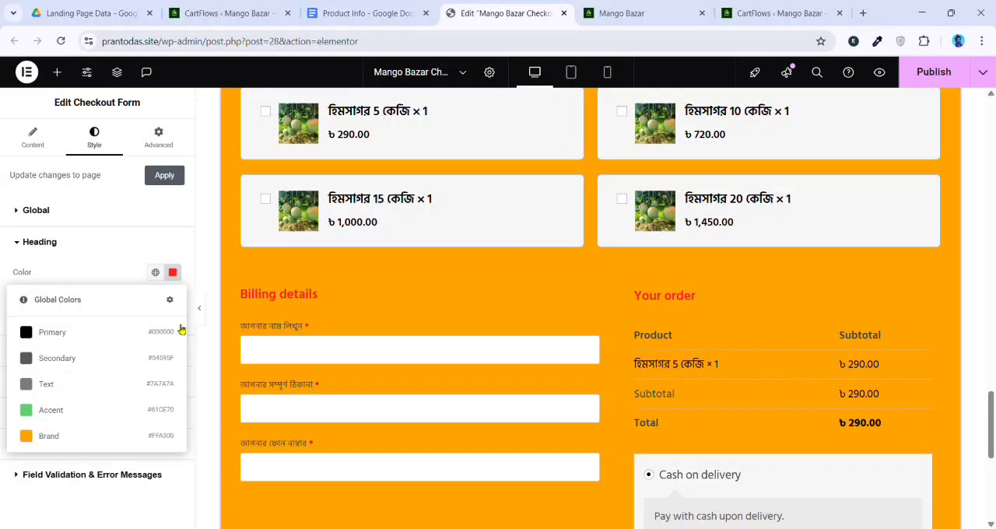
left_click(172, 272)
left_click_drag(166, 366, 100, 454)
left_click(88, 273)
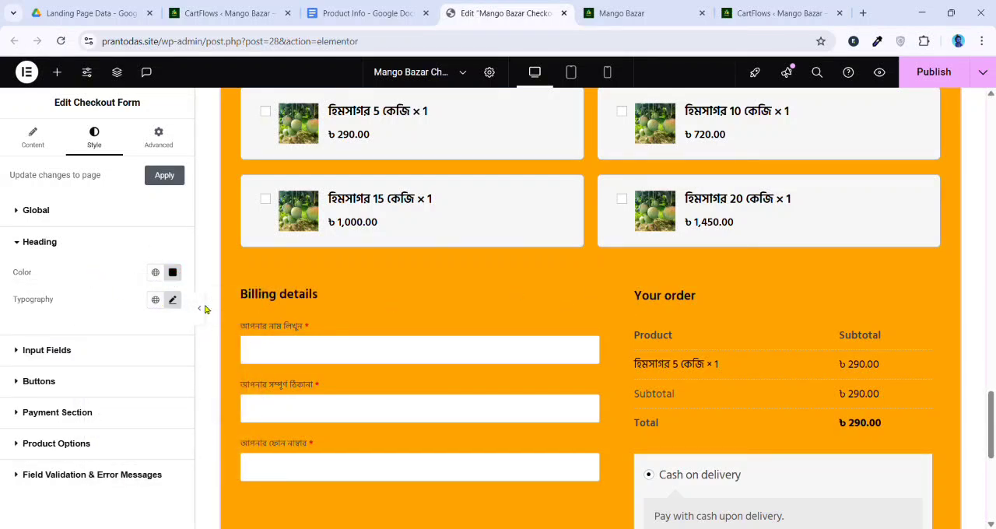
Set the Checkout Form's heading typography to the Jost font family
left_click(172, 300)
left_click(125, 363)
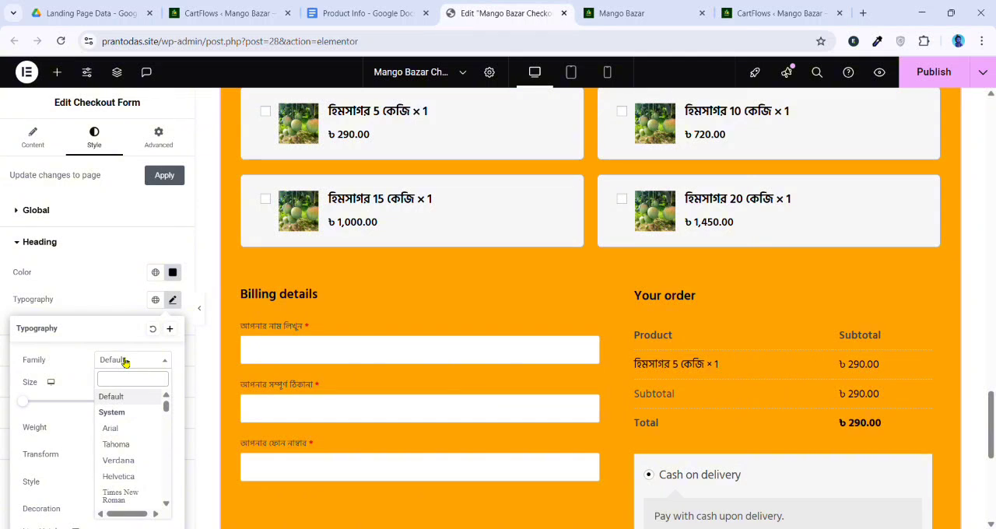
type("jost")
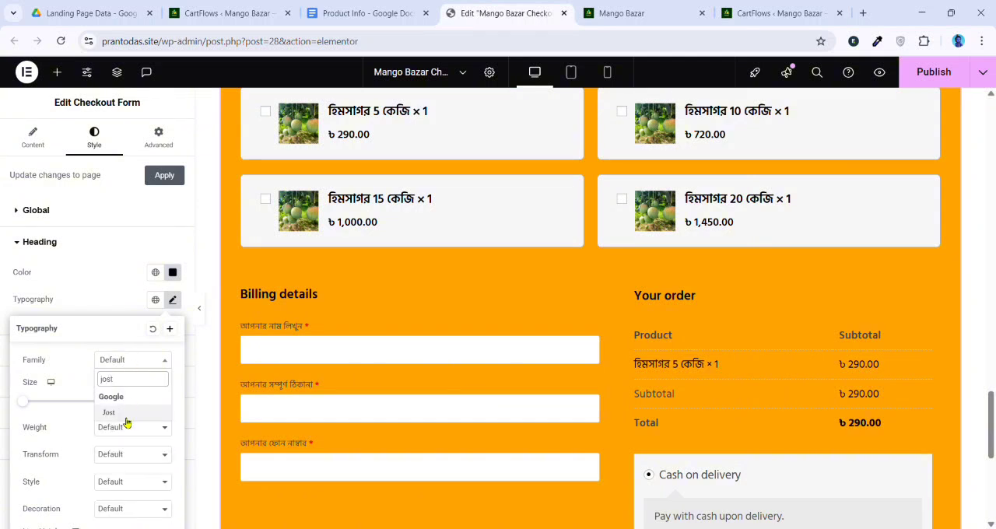
left_click(109, 413)
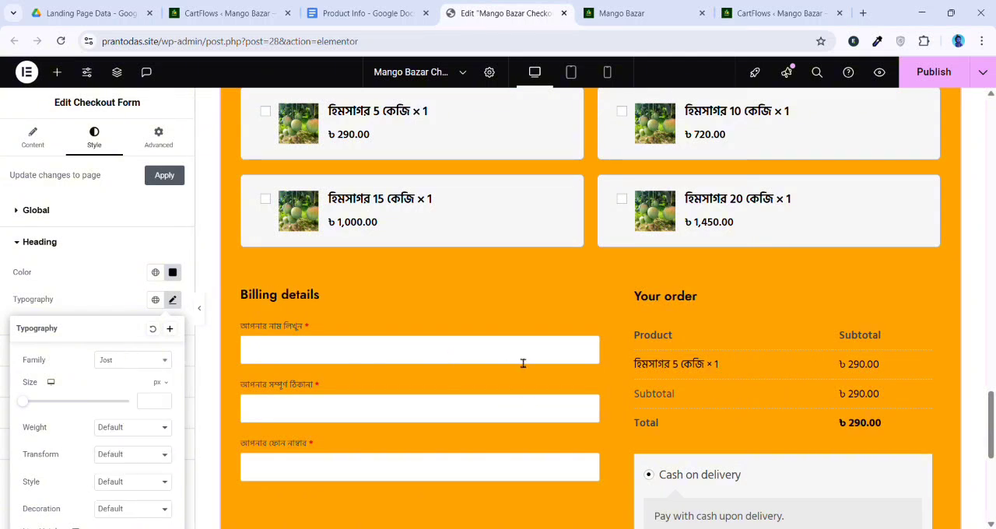
left_click(138, 290)
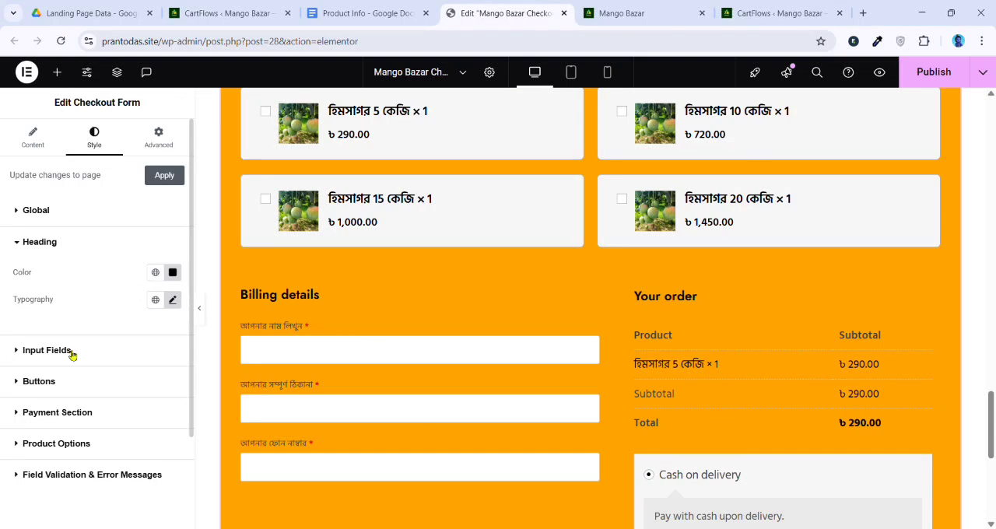
Set the label color of the Checkout Form's input fields to black
left_click(47, 351)
scroll(243, 337, "down", 1)
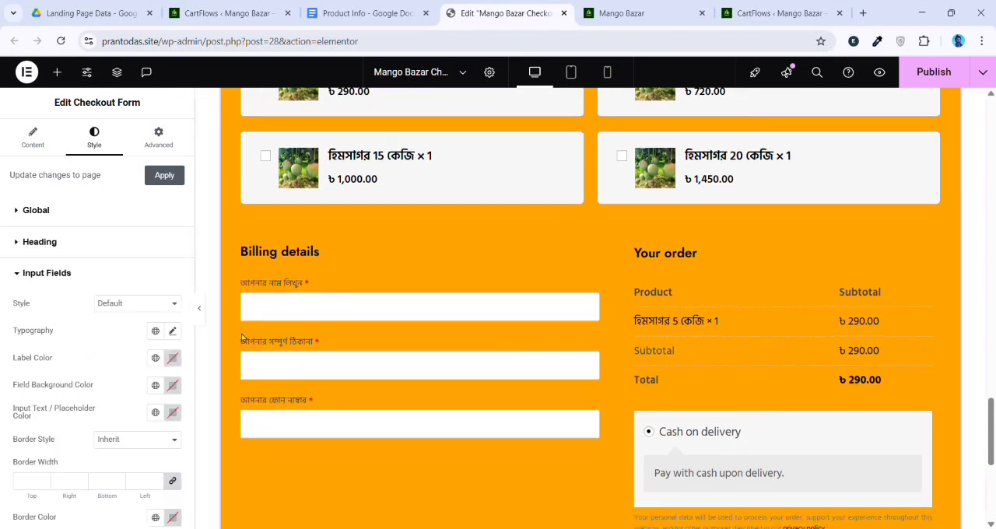
left_click(173, 363)
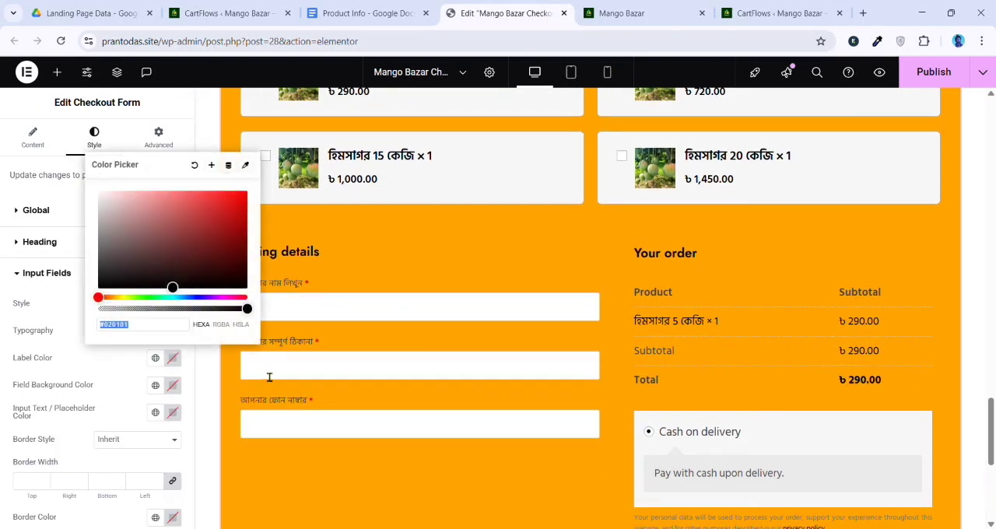
mouse_move(137, 279)
left_mouse_down()
mouse_move(120, 304)
mouse_move(91, 318)
left_mouse_up()
left_click(78, 400)
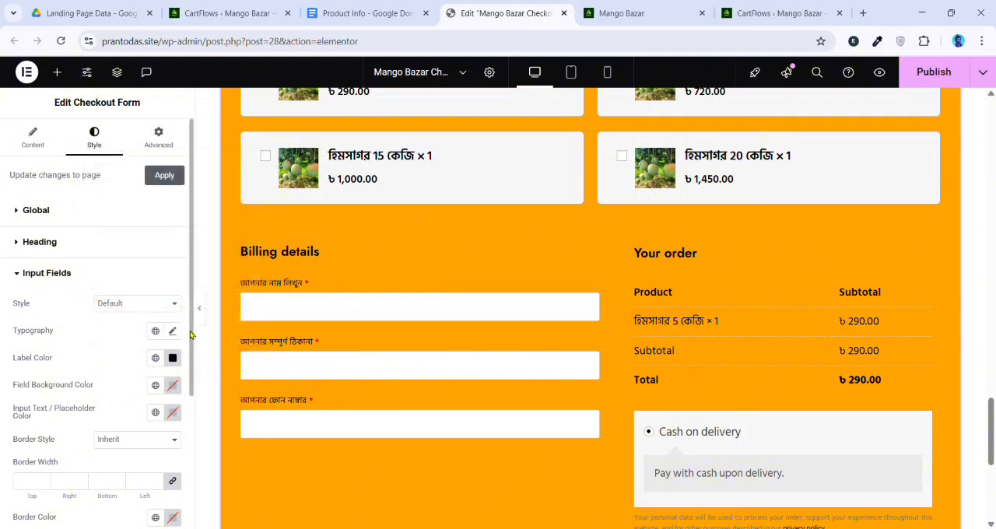
Set the input fields' typography to 20 px with 600 (Semi Bold) weight, keeping the default family
left_click(173, 332)
left_click_drag(26, 442, 39, 440)
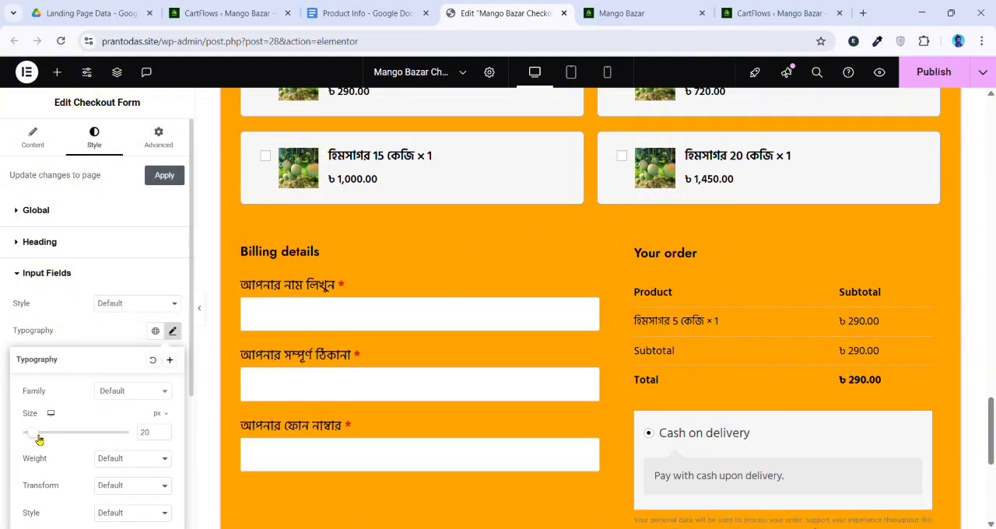
left_click(134, 393)
left_click(142, 461)
left_click(127, 359)
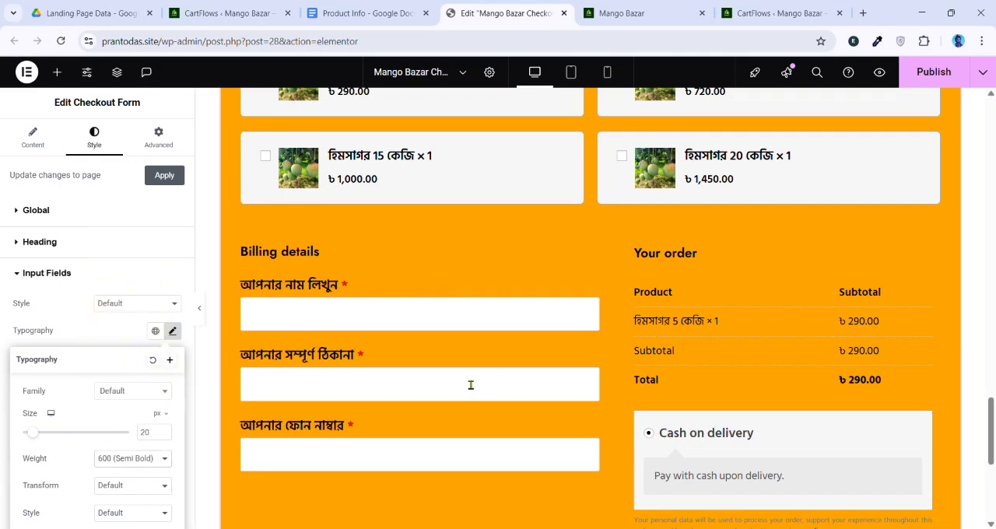
left_click(119, 335)
Enter the sample text "dfsdfg" in the billing name field and set the input text and placeholder color to black
scroll(591, 327, "down", 1)
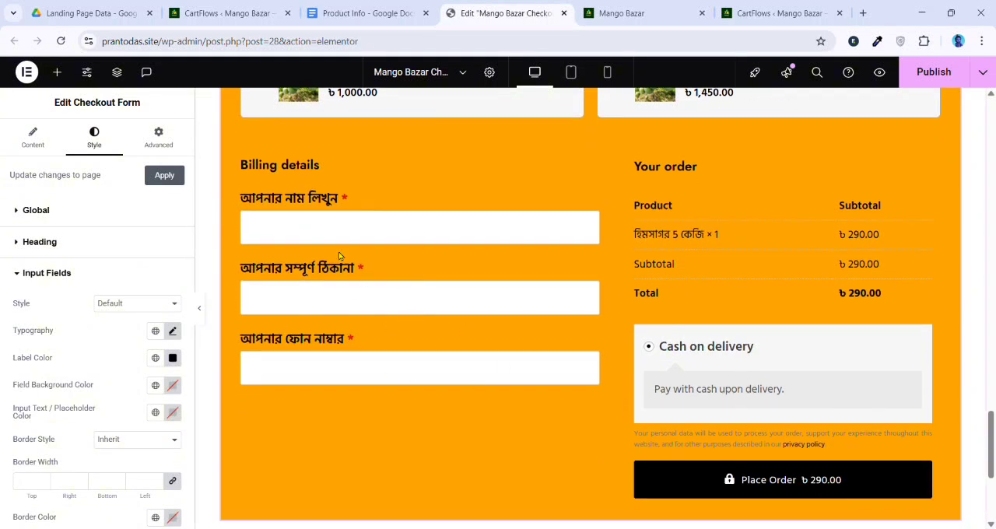
scroll(117, 351, "down", 1)
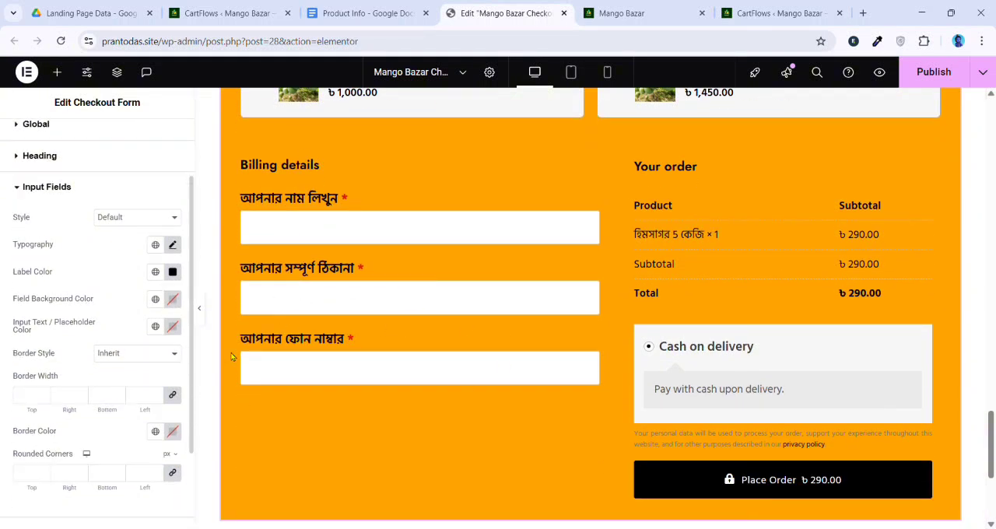
scroll(389, 350, "up", 2)
left_click(383, 358)
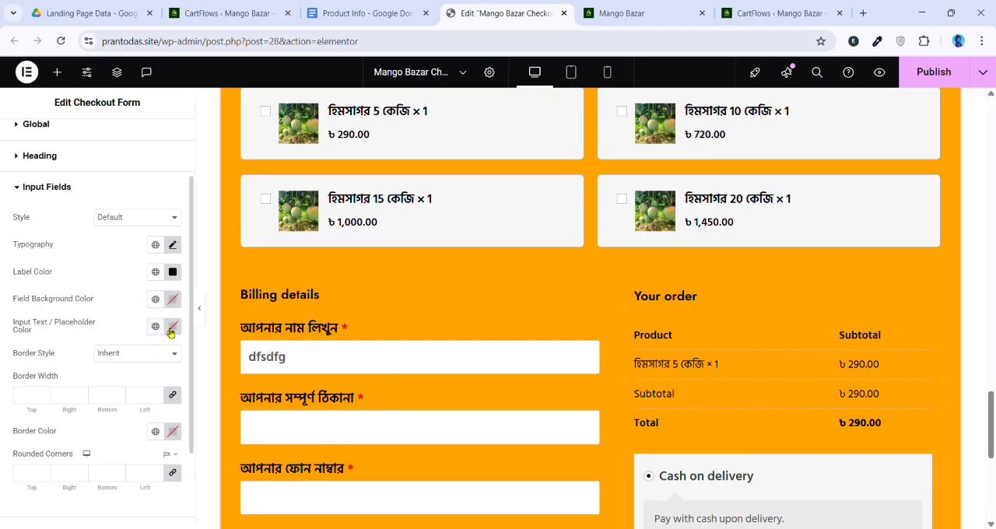
left_click(172, 328)
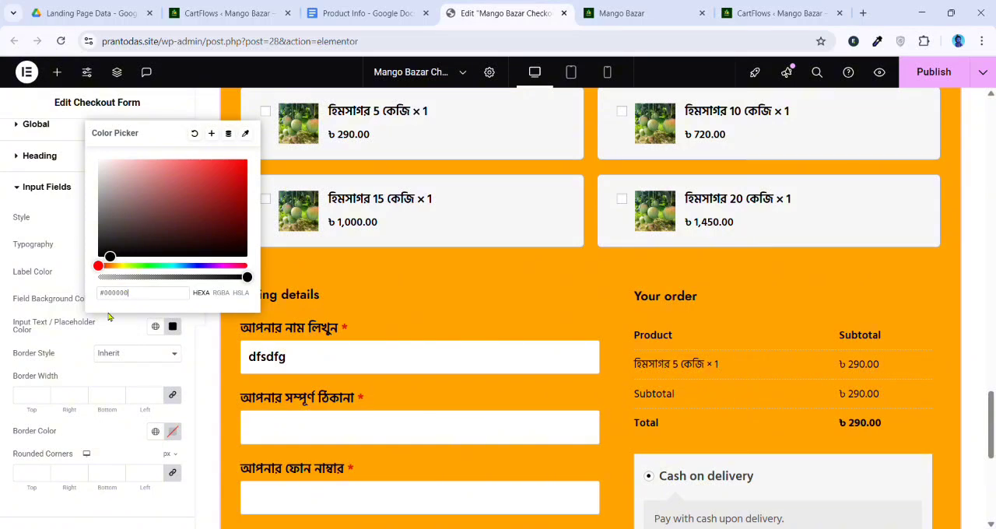
left_click_drag(190, 191, 96, 310)
left_click(95, 335)
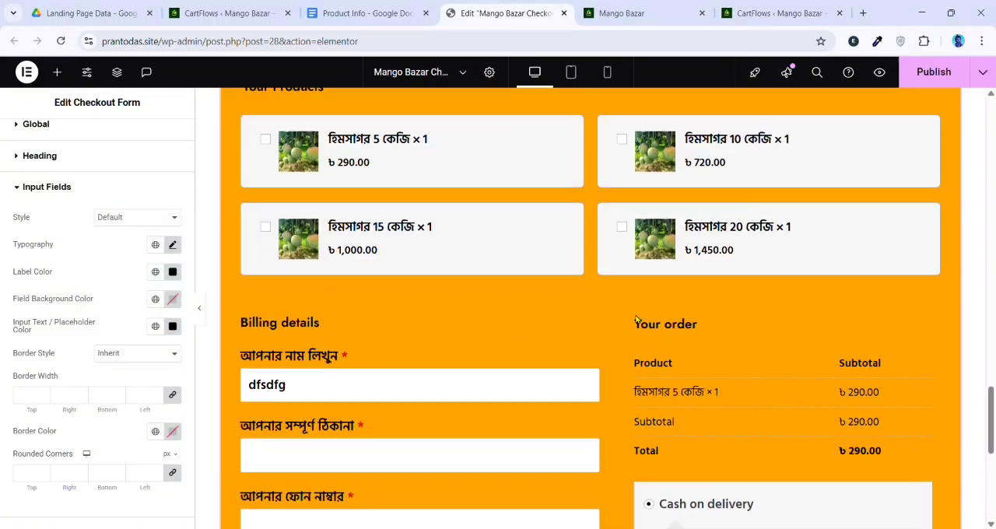
Publish the checkout page changes and review the styled form in the desktop layout
scroll(649, 289, "up", 2)
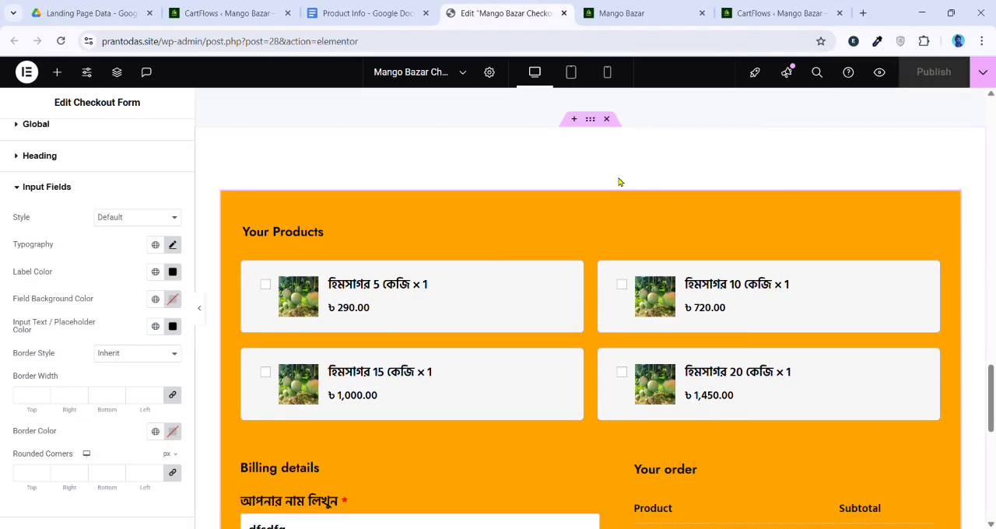
scroll(620, 182, "down", 5)
scroll(525, 329, "up", 5)
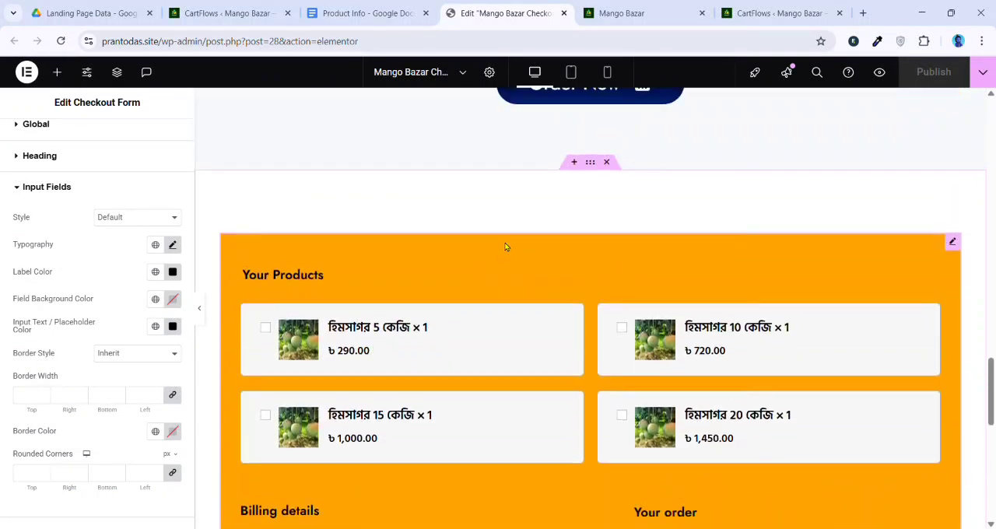
In the tablet layout, set the padding of the checkout form's container to 20 px on all sides and check the form
left_click(571, 72)
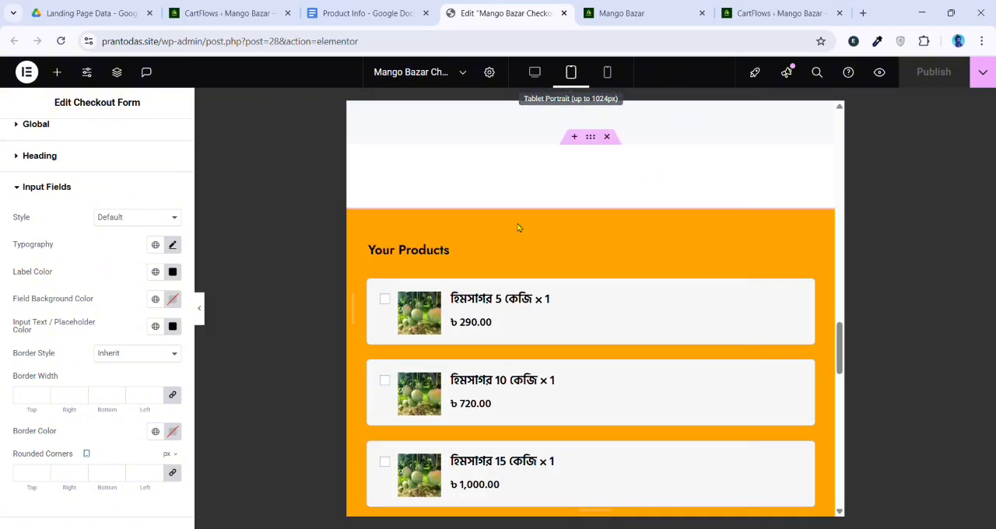
scroll(520, 242, "up", 1)
left_click(590, 224)
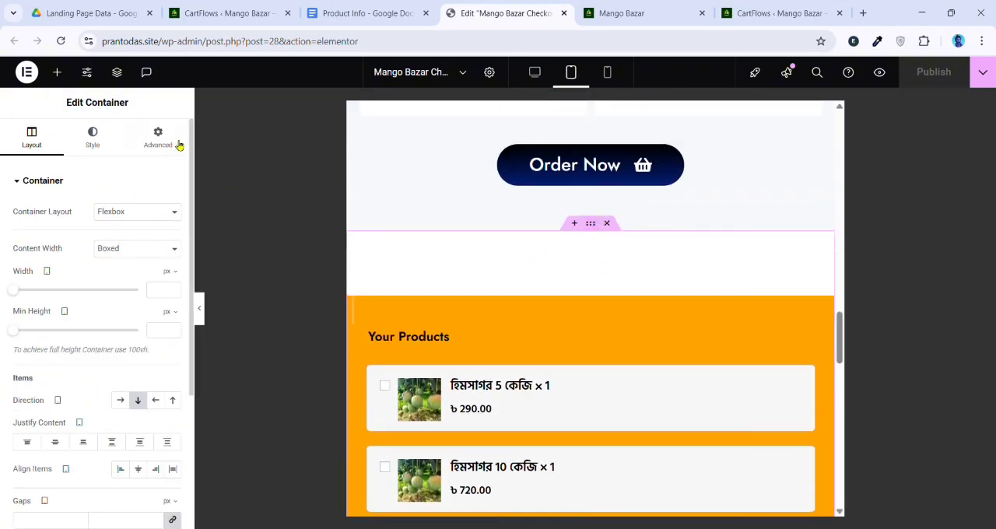
left_click(160, 138)
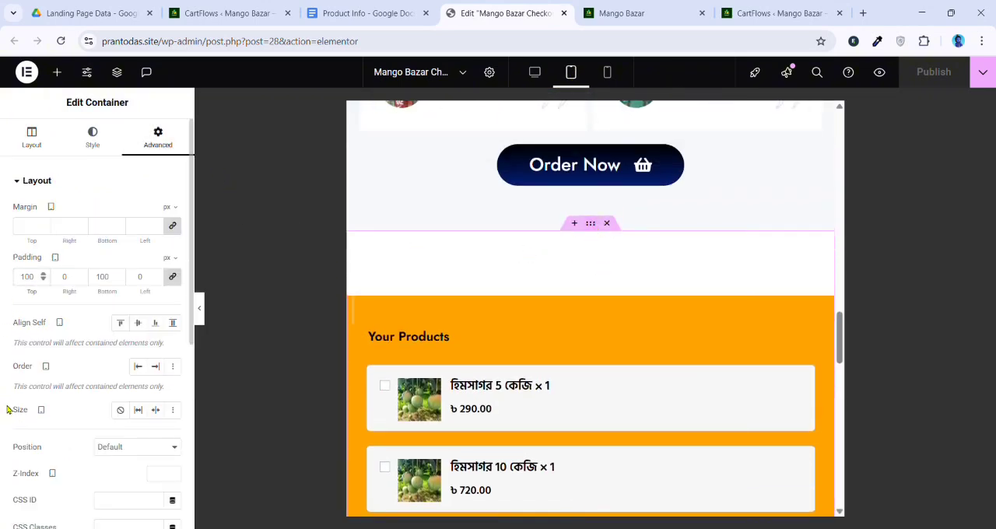
type("20")
scroll(496, 339, "down", 5)
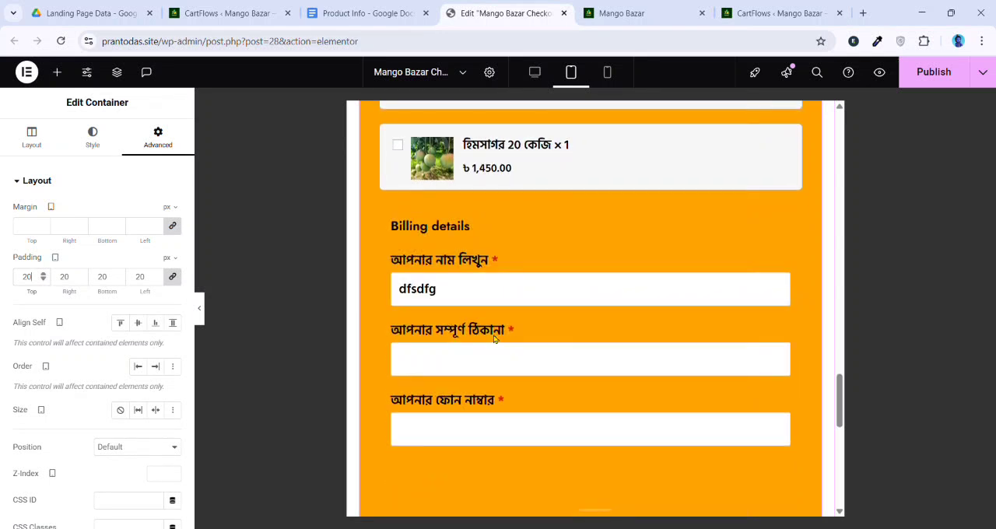
scroll(498, 343, "down", 6)
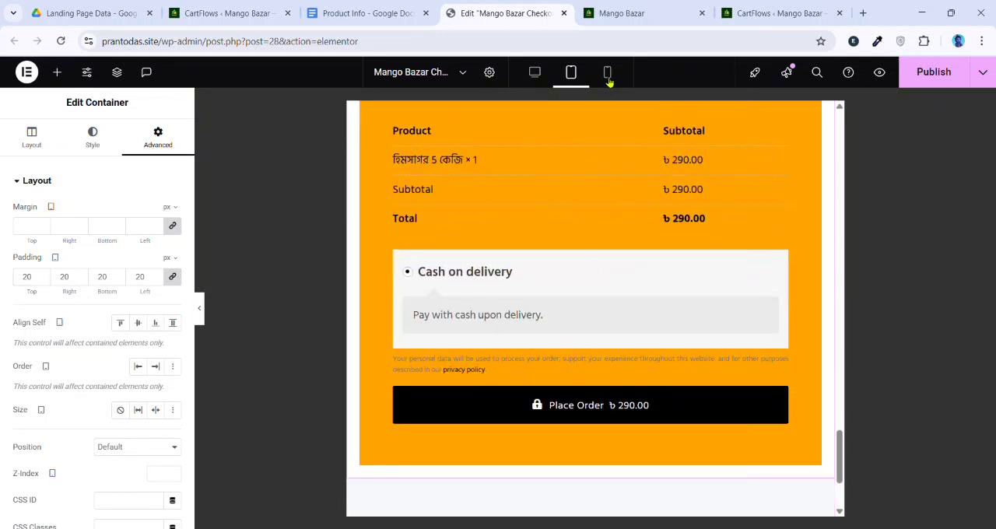
In the mobile layout, set the Checkout Form widget's padding to 15 px on all sides after trying 0 and 5 px
left_click(608, 77)
scroll(602, 274, "up", 10)
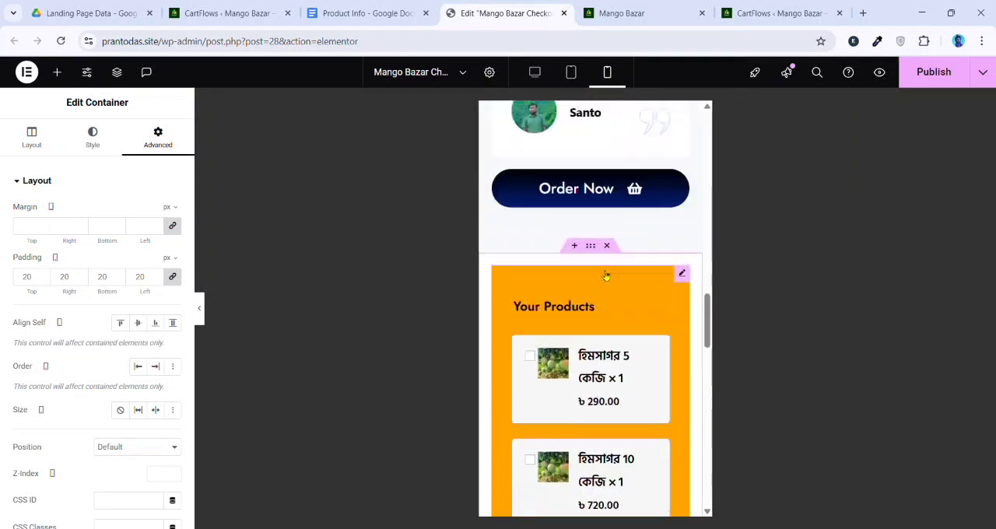
scroll(666, 277, "down", 1)
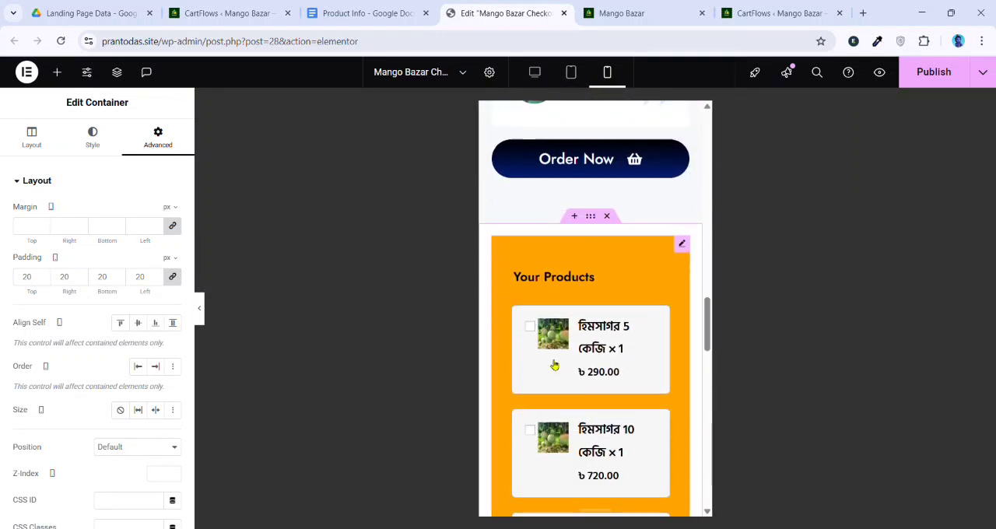
left_click(668, 260)
left_click(156, 138)
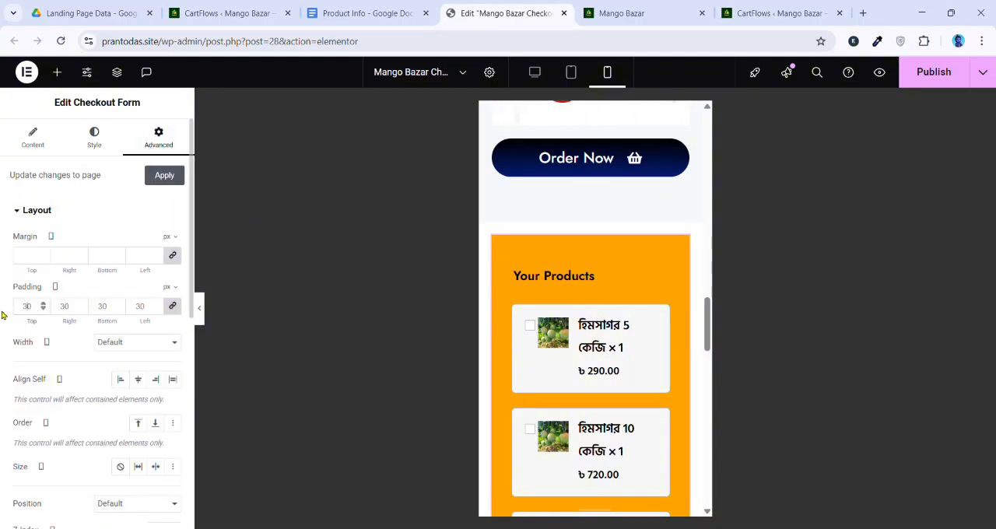
type("0")
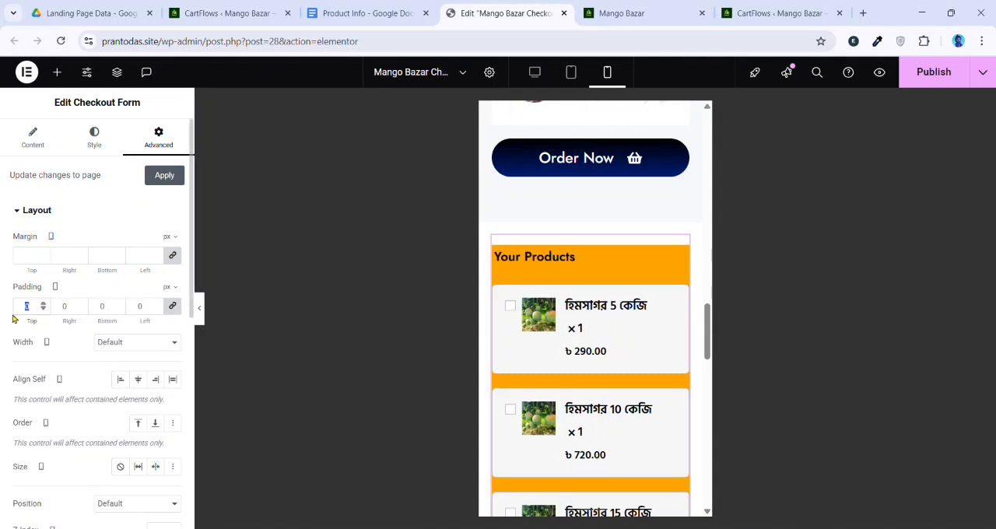
type("5")
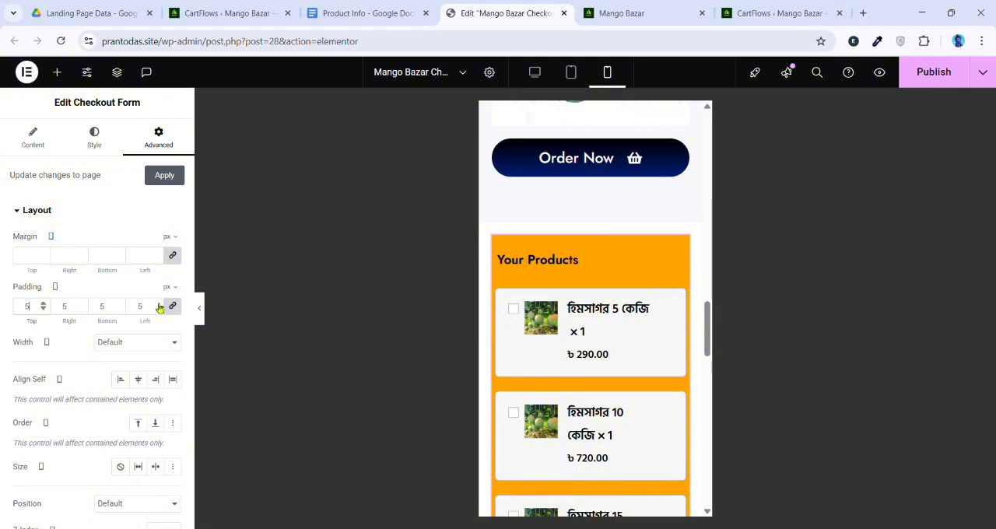
type("1")
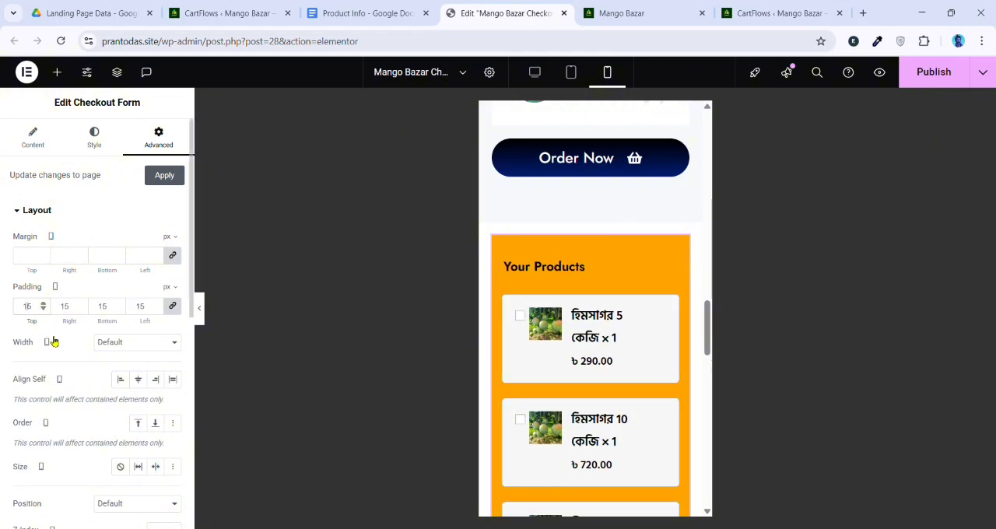
In the mobile layout, set the padding of the checkout form's container to 0 px on all sides and check the form
scroll(617, 336, "down", 5)
scroll(618, 335, "up", 4)
scroll(619, 335, "up", 2)
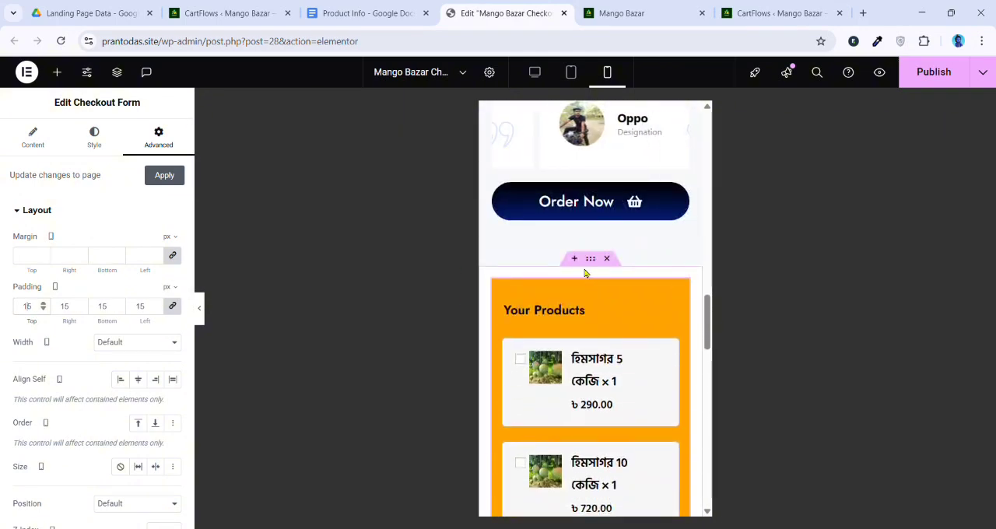
left_click(590, 259)
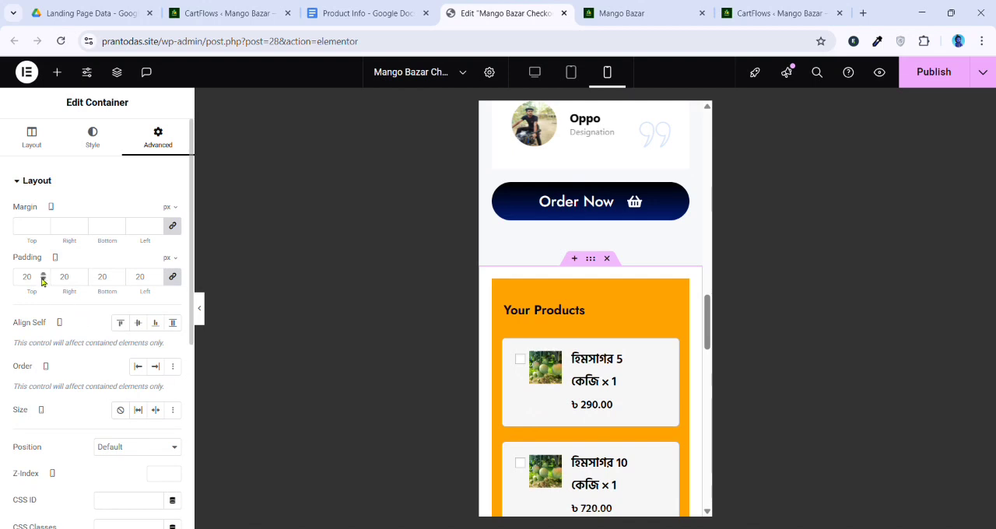
key("BackSpace")
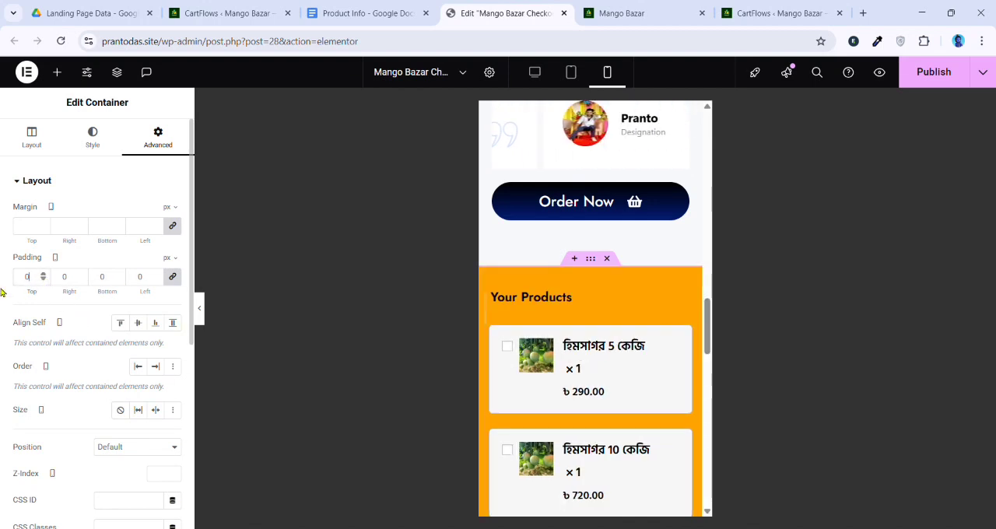
scroll(678, 322, "down", 3)
scroll(653, 310, "down", 6)
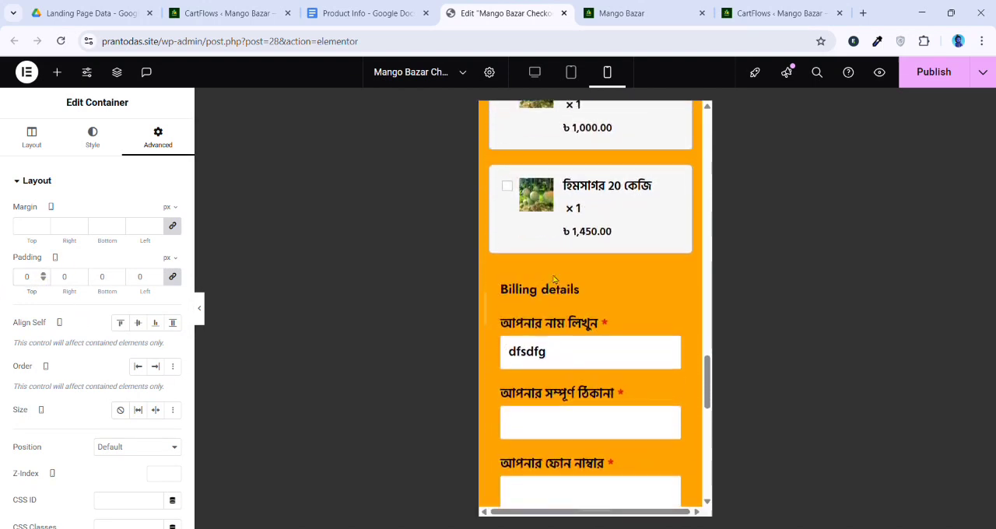
scroll(596, 374, "down", 5)
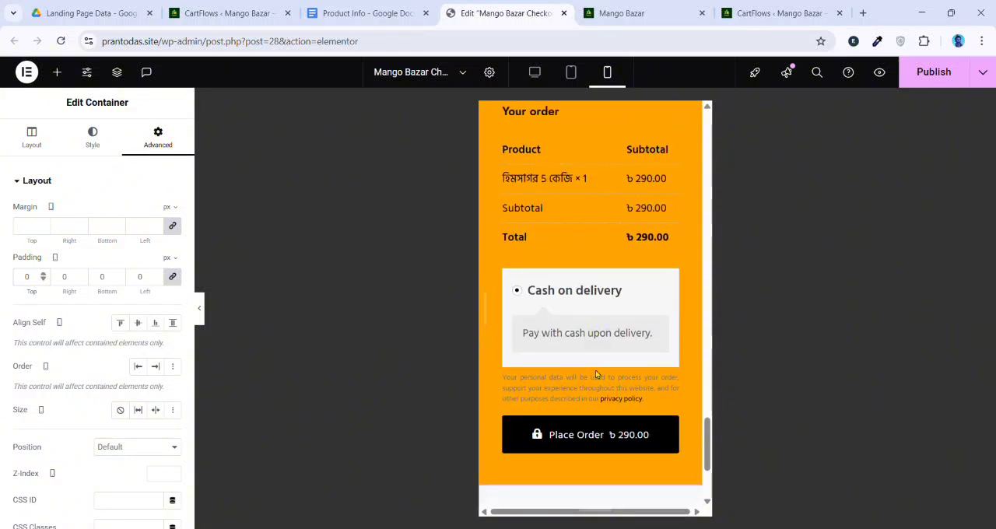
scroll(614, 321, "up", 2)
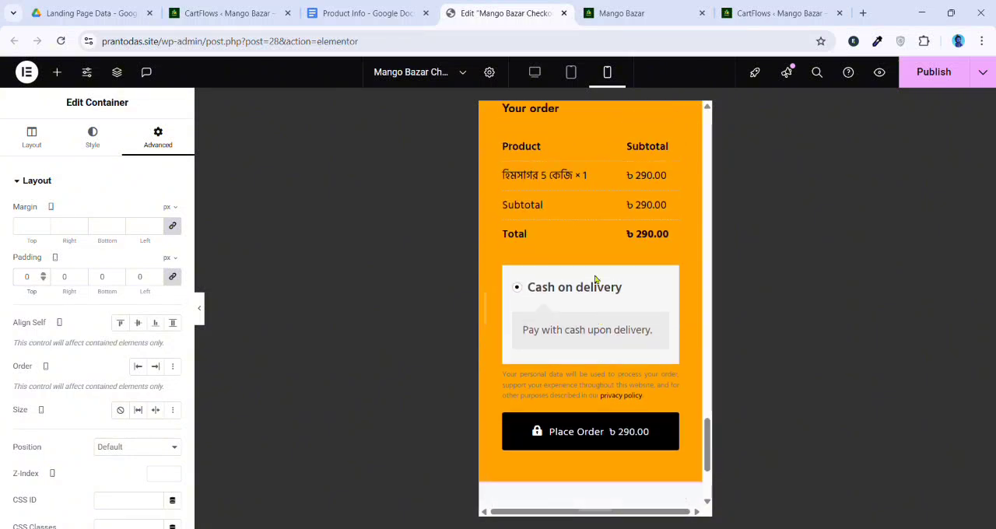
left_click(93, 137)
scroll(111, 324, "down", 2)
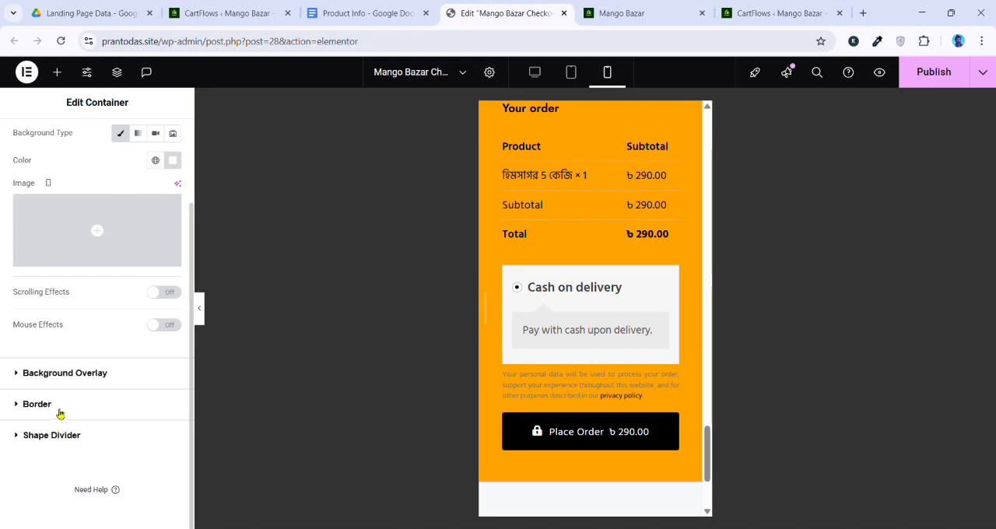
scroll(60, 413, "up", 2)
scroll(614, 329, "up", 5)
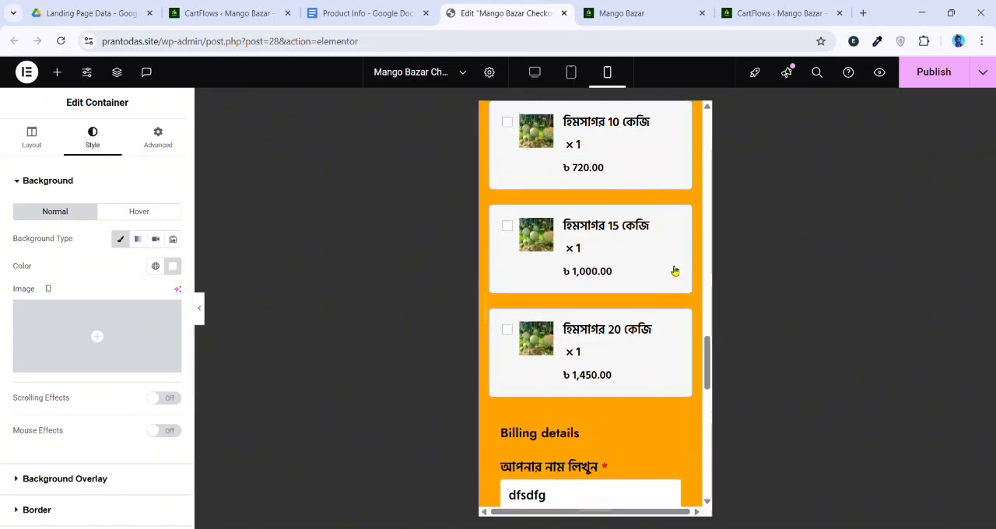
Give the Checkout Form widget's buttons a gradient background with black (#000000) as the first color
scroll(675, 270, "up", 2)
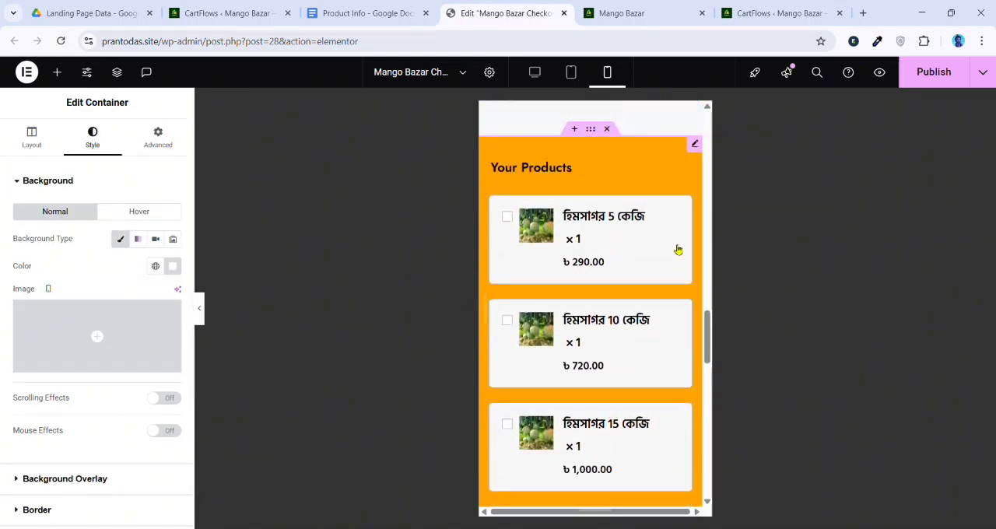
left_click(696, 146)
left_click(95, 137)
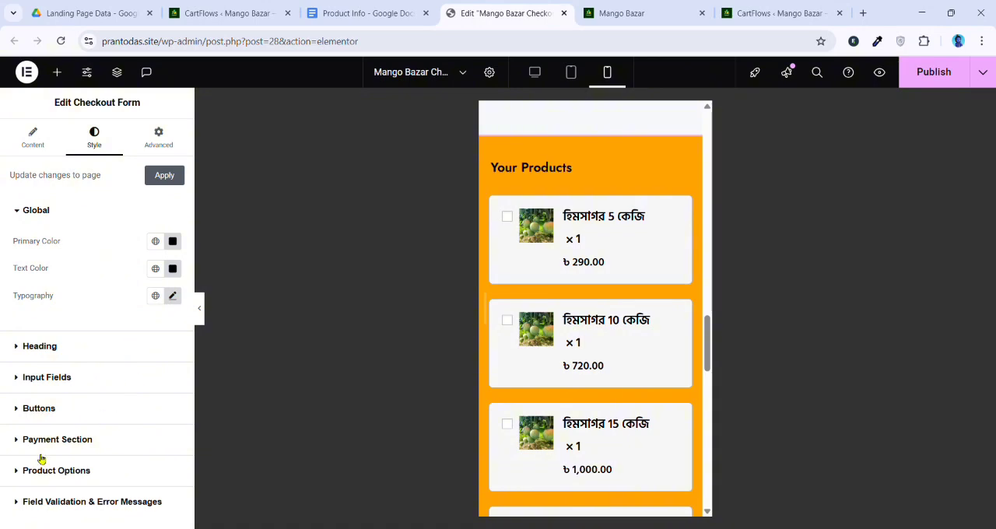
left_click(45, 418)
scroll(509, 302, "down", 10)
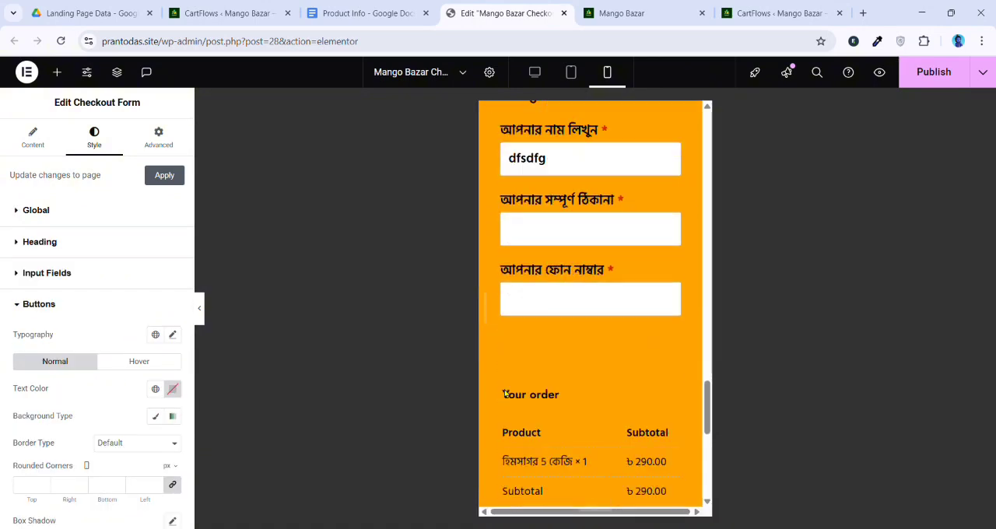
scroll(496, 335, "down", 3)
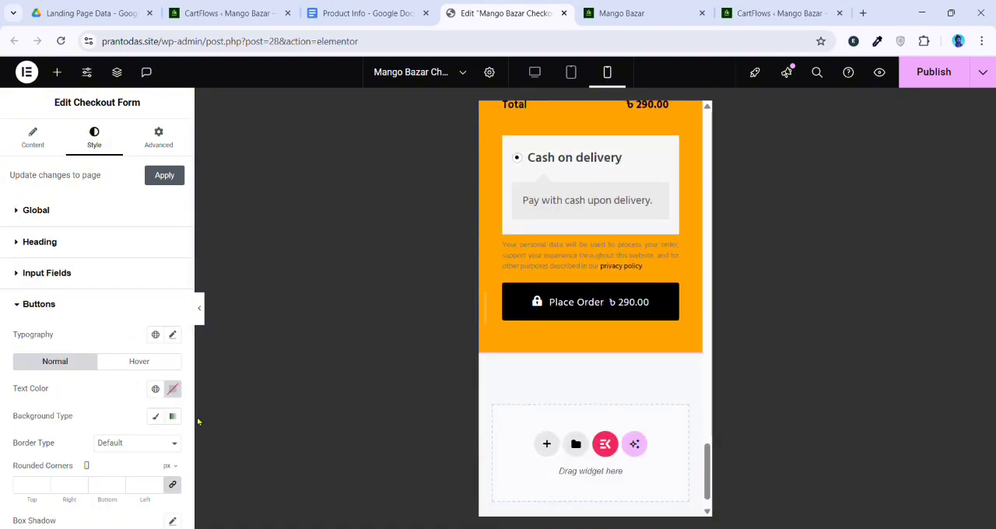
left_click(173, 418)
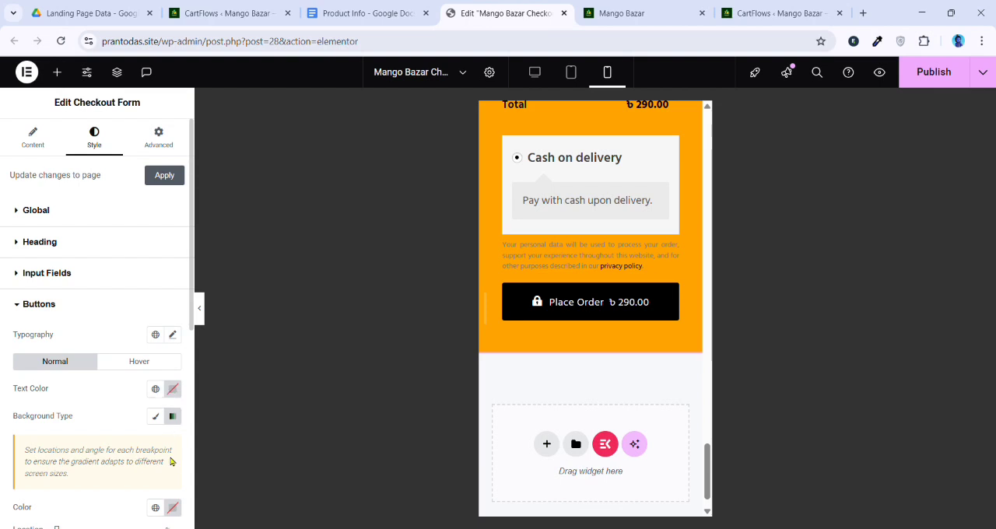
scroll(171, 462, "down", 1)
left_click(173, 421)
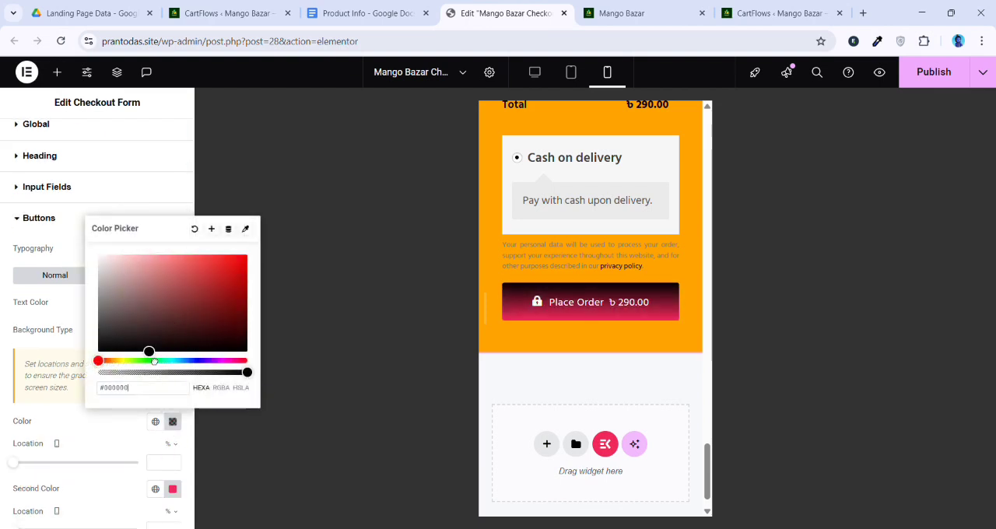
Try blue and dark green shades, ending at #115D48, as the second gradient color of the checkout buttons
left_click(173, 489)
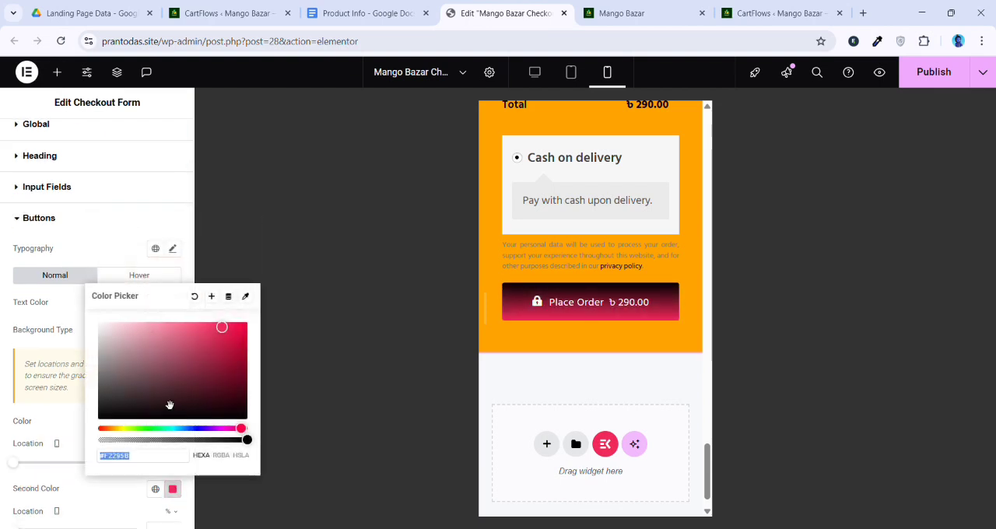
left_click(187, 429)
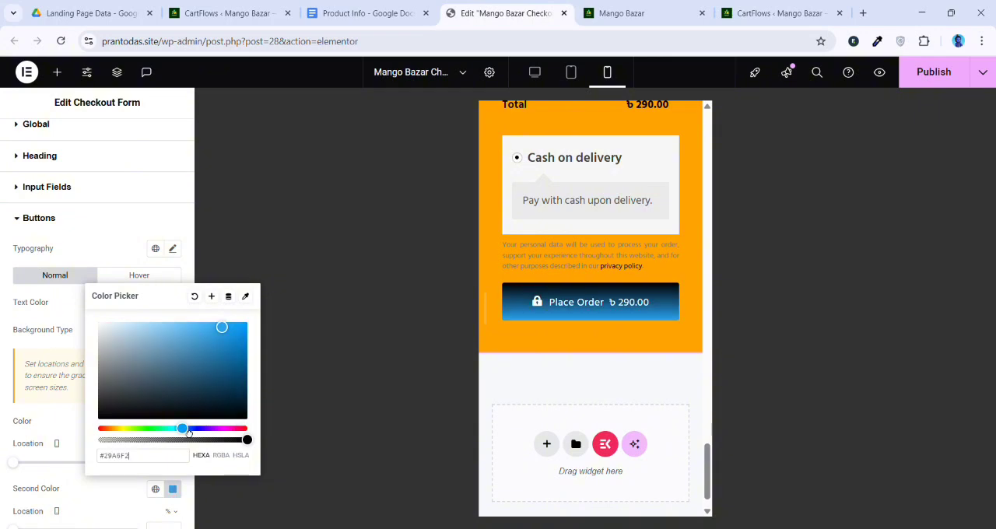
mouse_move(205, 384)
left_mouse_down()
mouse_move(191, 397)
mouse_move(209, 386)
mouse_move(204, 401)
left_mouse_up()
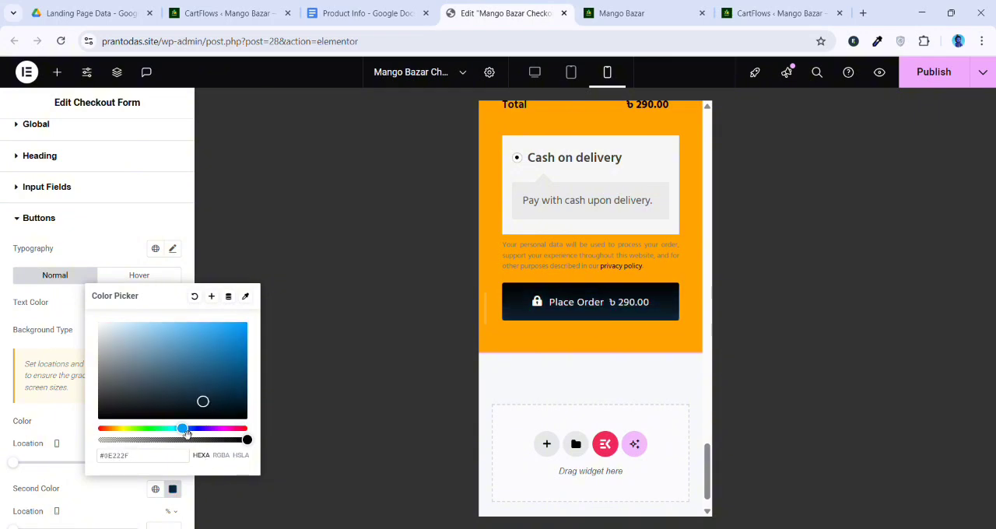
left_click_drag(187, 433, 177, 435)
left_click(217, 383)
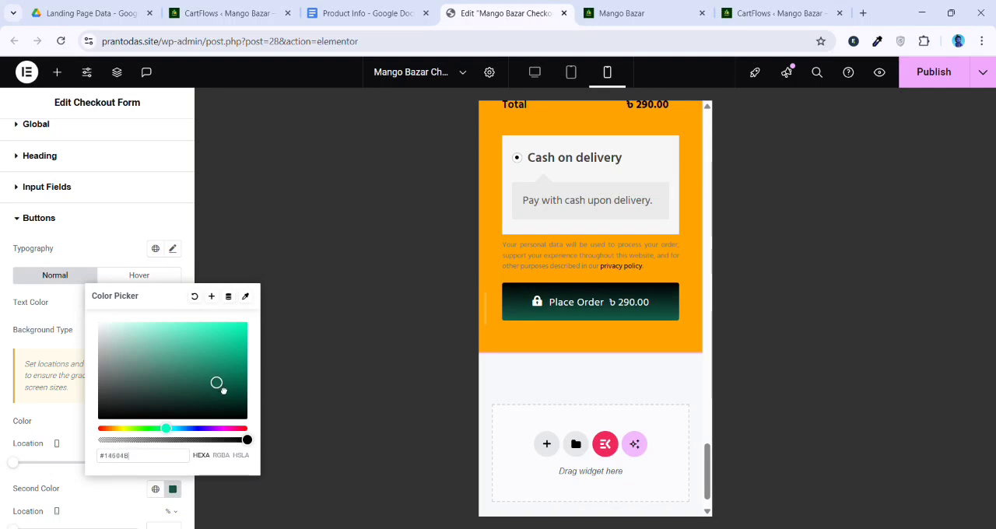
Copy the second gradient color, #031D74, from the Order Now button's background settings
scroll(578, 335, "up", 15)
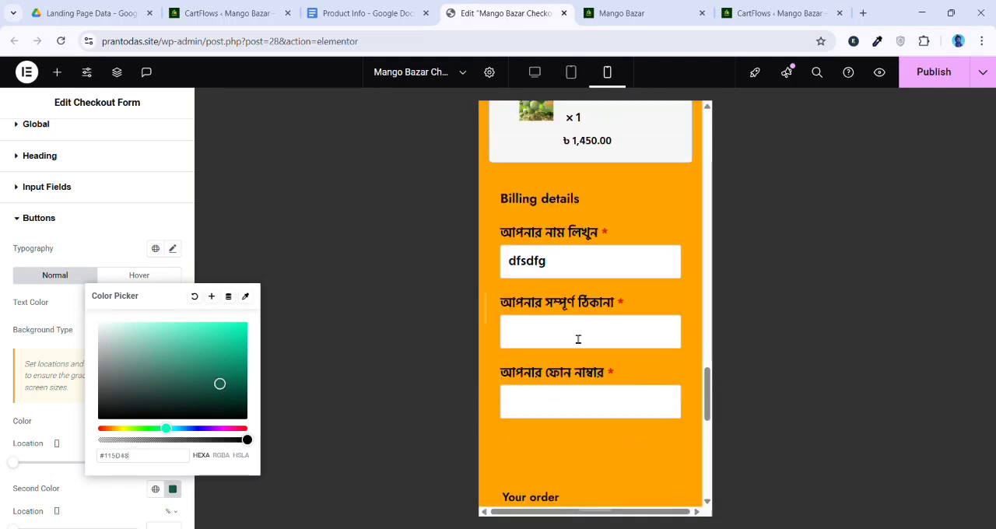
scroll(581, 328, "up", 1)
left_click(633, 289)
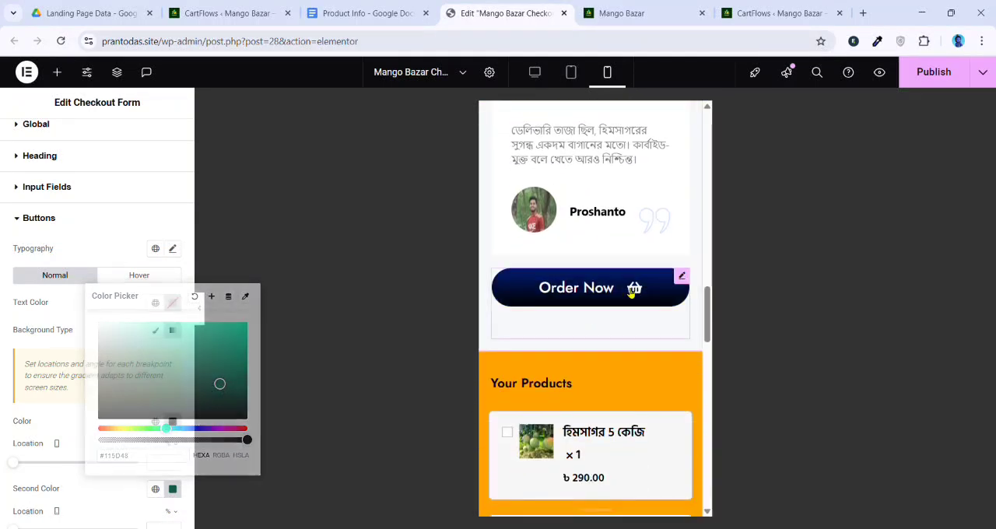
left_click(96, 140)
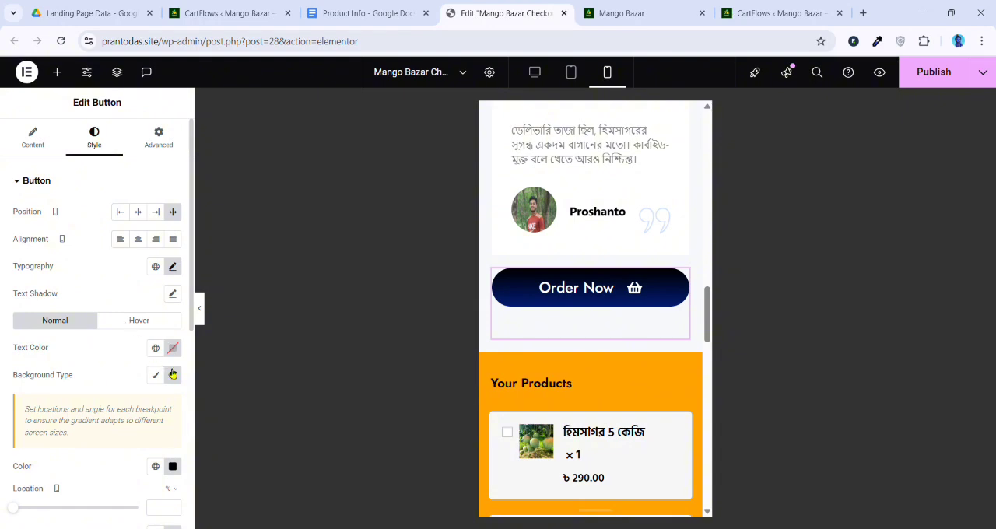
scroll(174, 436, "down", 1)
left_click(173, 448)
key("ctrl+c")
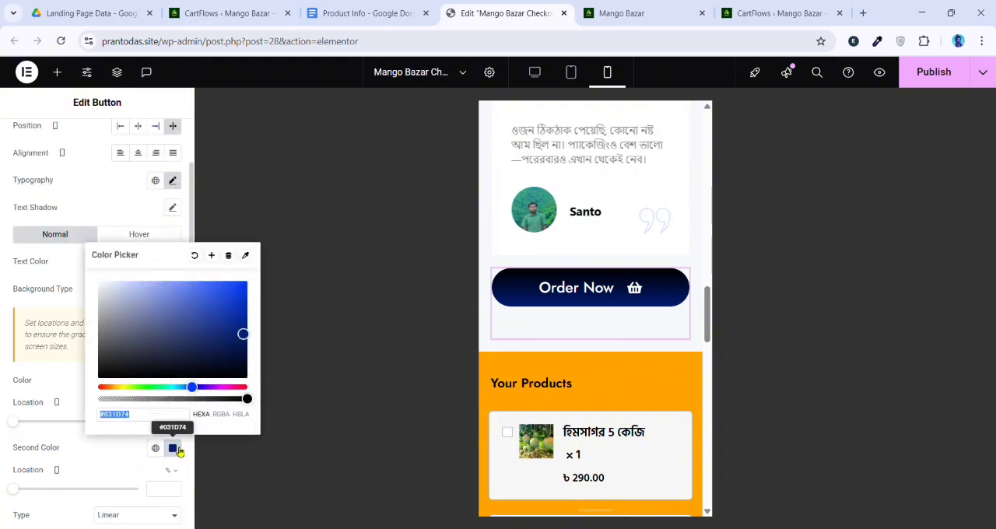
left_click(95, 450)
Paste the copied #031D74 as the second gradient color of the Checkout Form widget's buttons
scroll(576, 375, "down", 14)
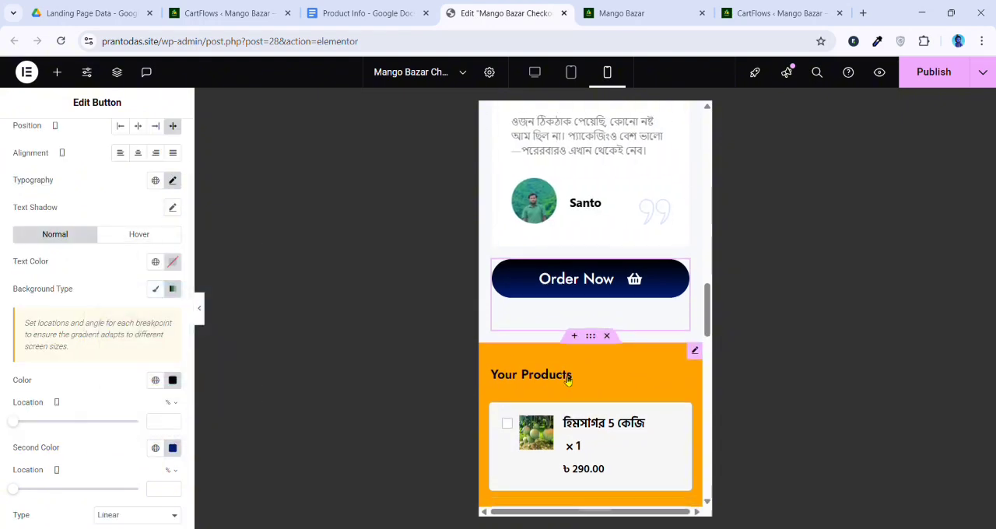
scroll(634, 443, "down", 2)
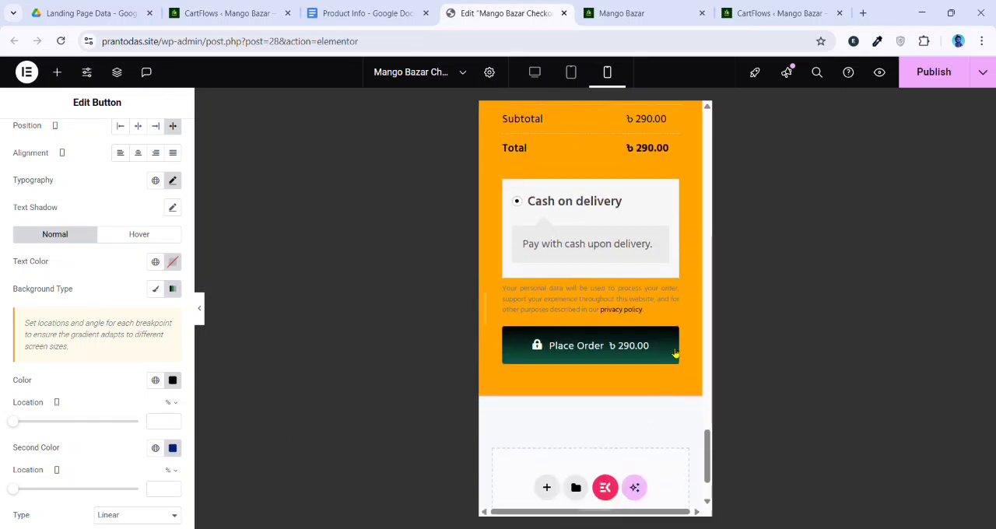
scroll(613, 350, "up", 10)
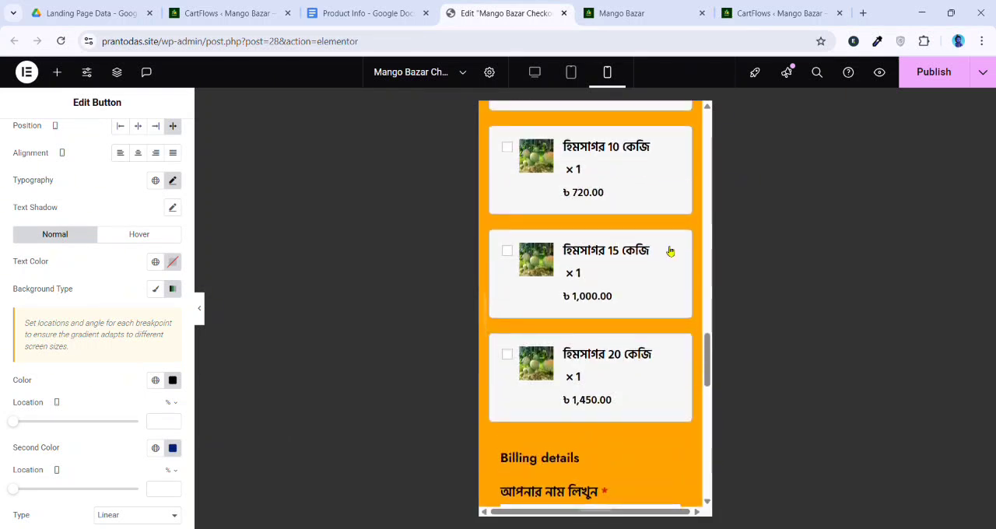
scroll(671, 232, "up", 2)
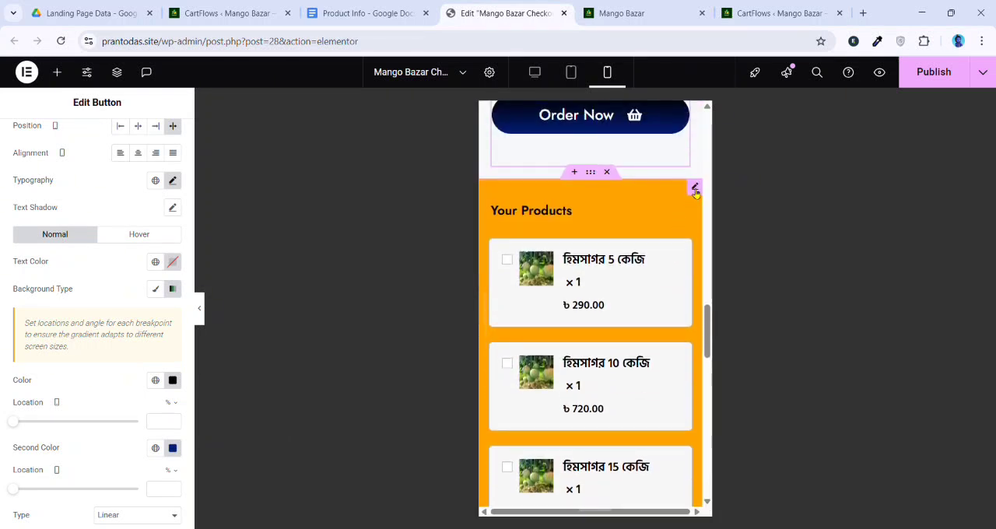
left_click(695, 186)
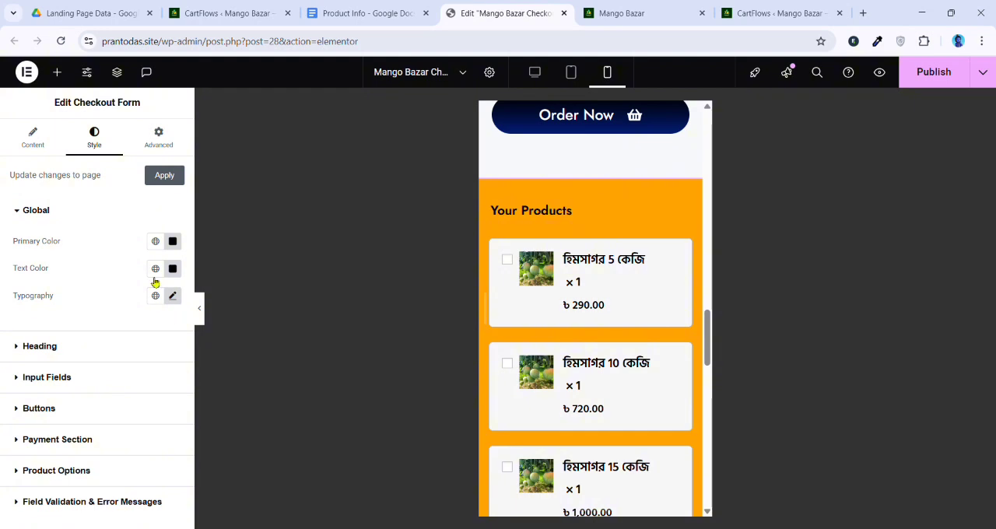
left_click(69, 394)
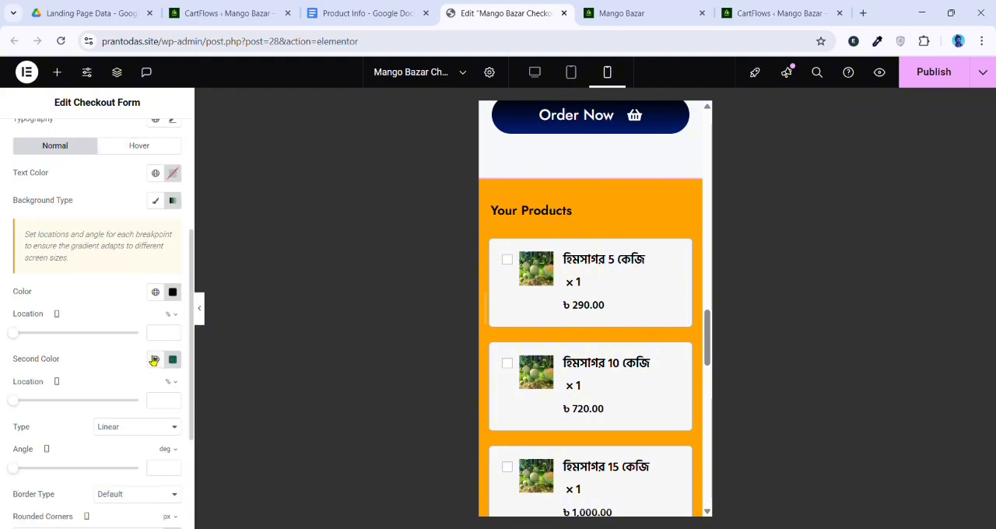
left_click(172, 359)
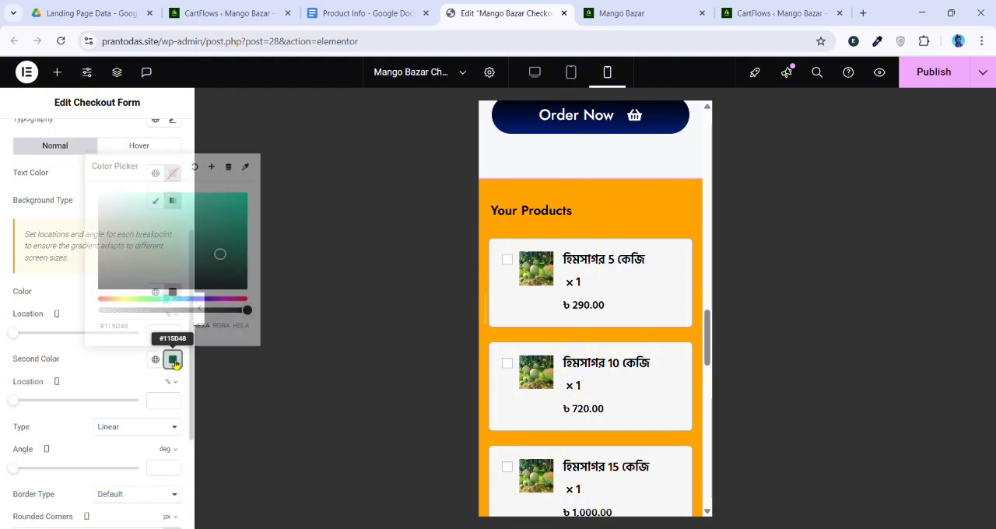
key("ctrl+v")
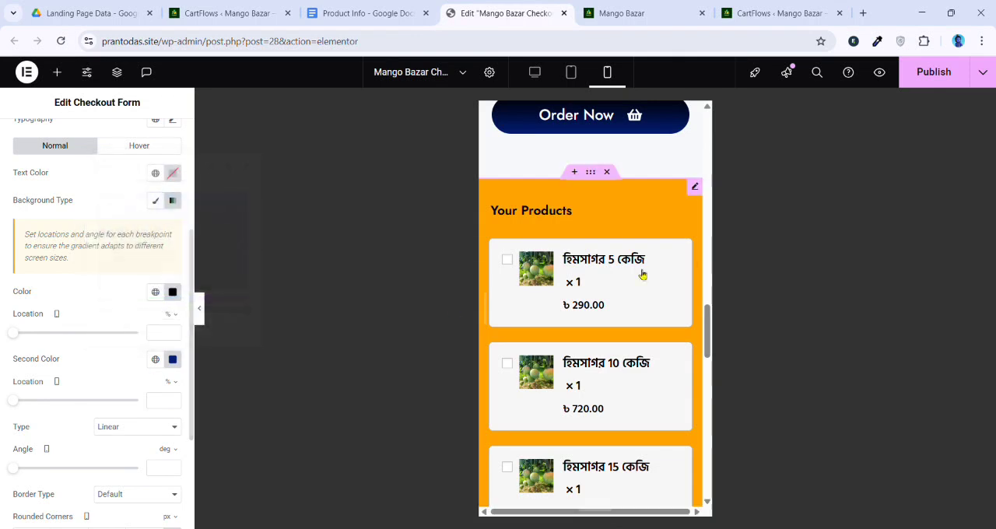
Check the Place Order button against the Order Now button in the mobile layout and publish the page changes
scroll(643, 276, "down", 10)
scroll(622, 342, "down", 2)
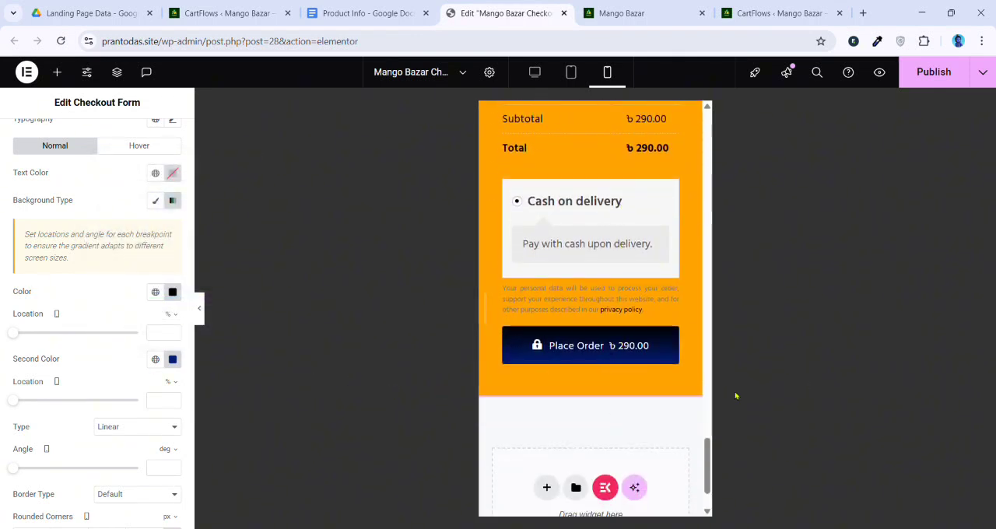
scroll(600, 347, "up", 6)
scroll(647, 300, "up", 10)
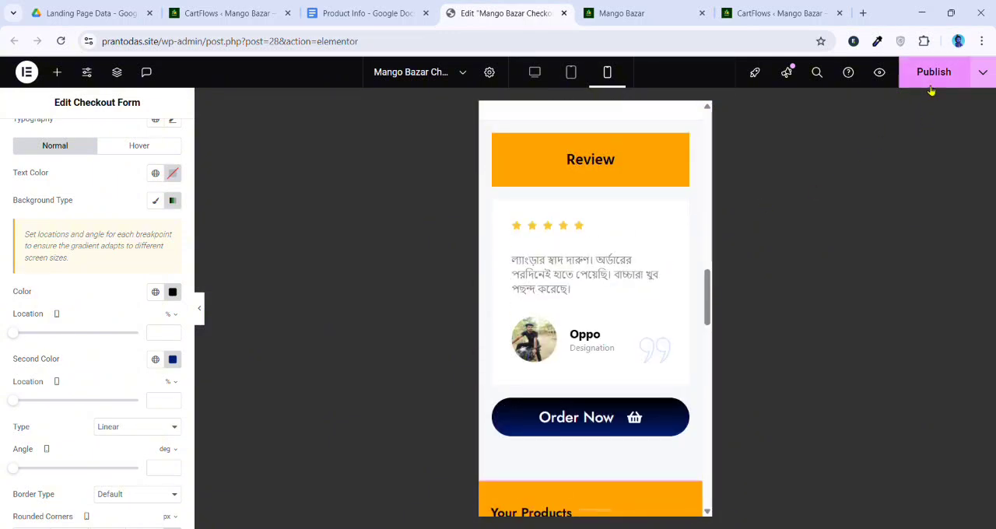
Set the rounded corners of the checkout form's Place Order button to 52 px on all sides
scroll(116, 277, "down", 2)
scroll(576, 256, "down", 3)
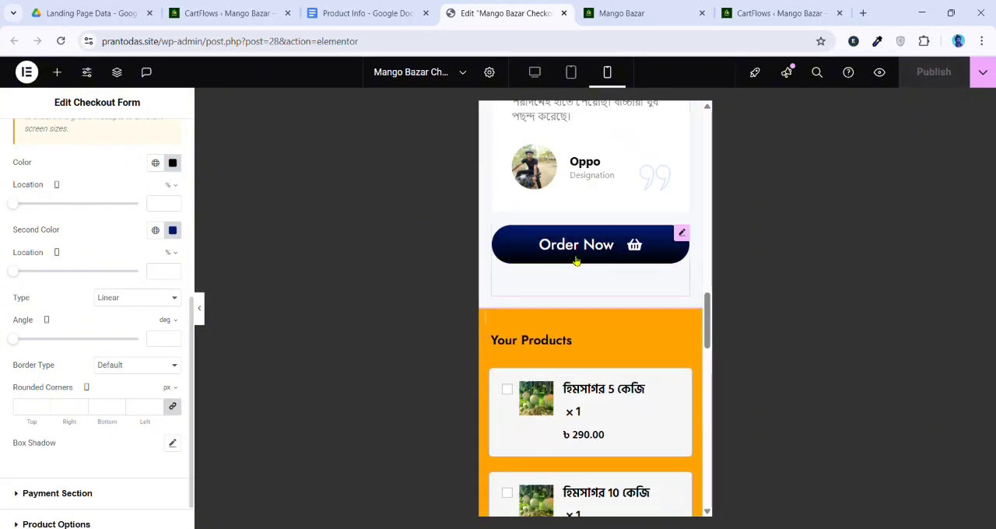
scroll(573, 256, "down", 15)
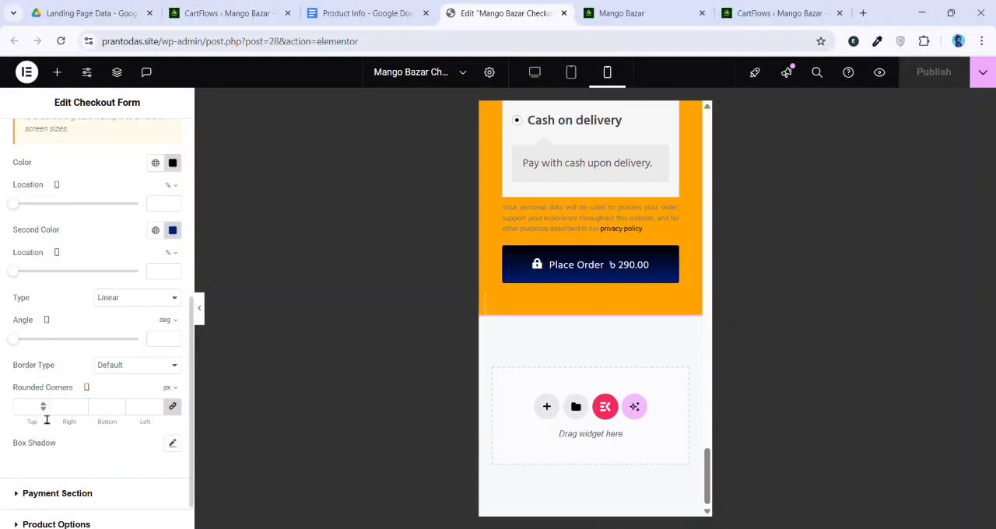
left_click_drag(35, 424, 70, 426)
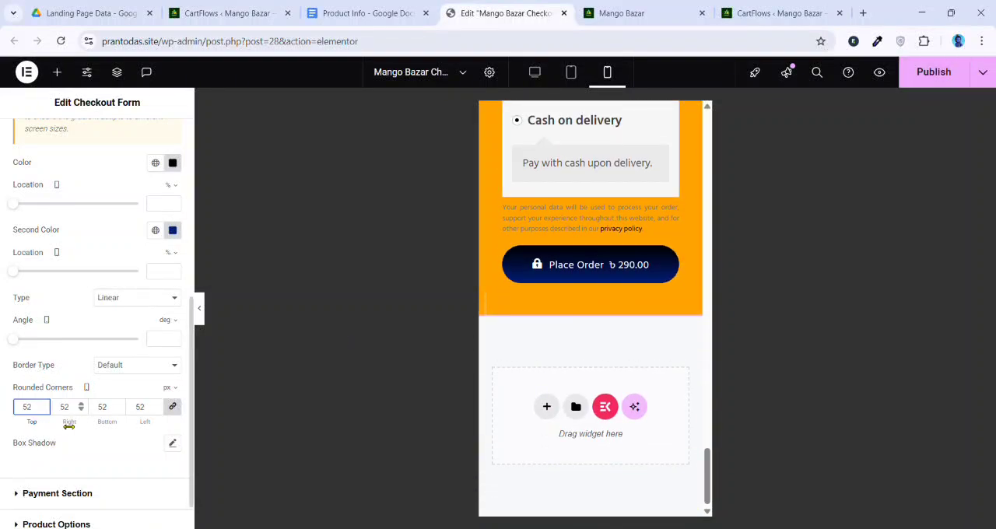
Publish the page changes and reload the live Mango Bazar landing page
scroll(87, 282, "up", 2)
scroll(117, 329, "down", 2)
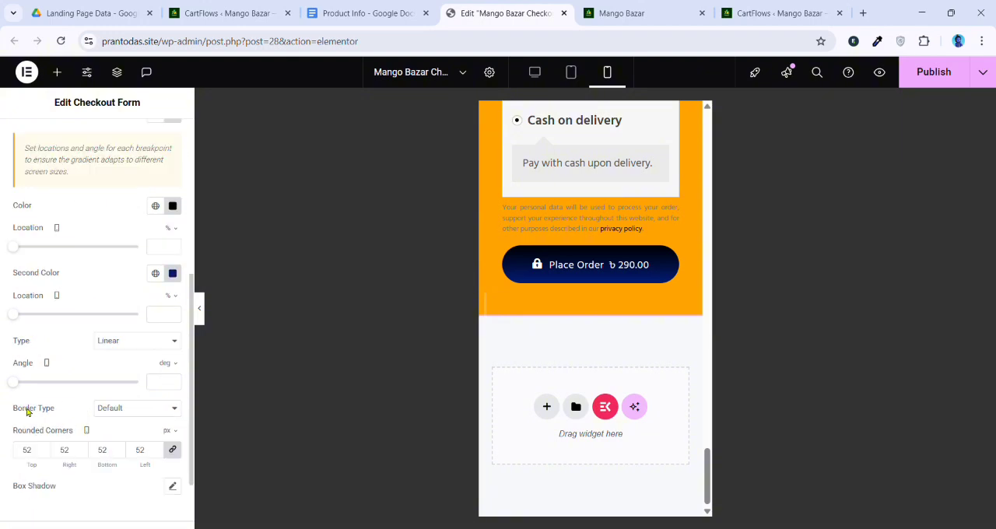
left_click(920, 84)
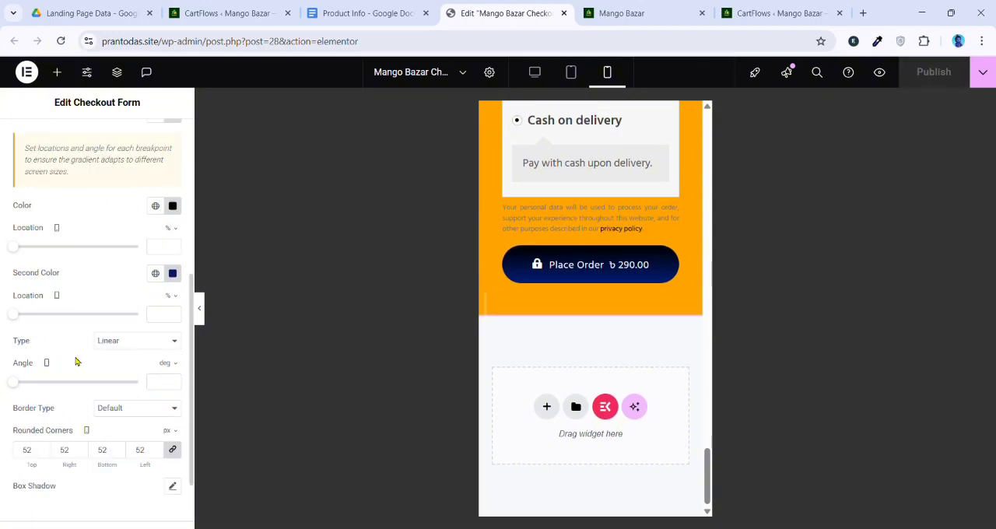
key("ctrl+Tab")
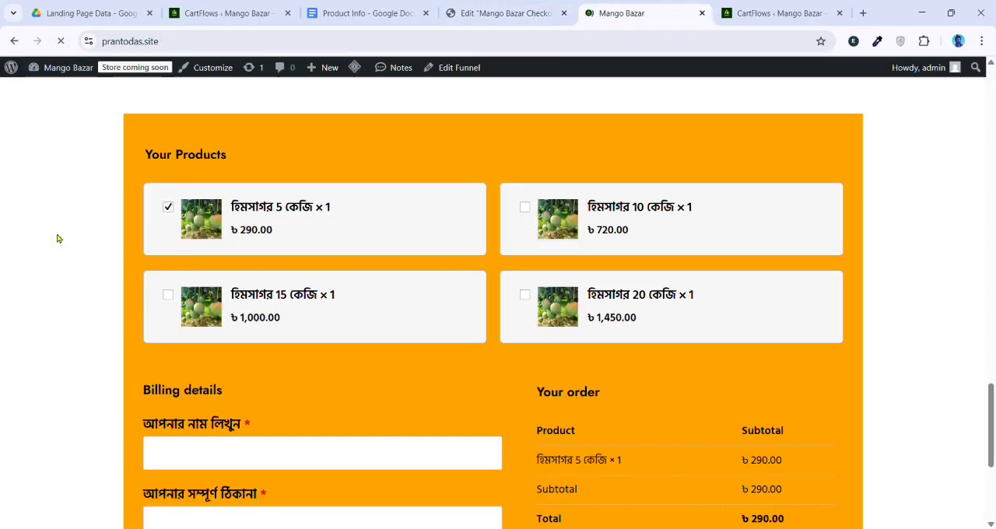
scroll(317, 278, "up", 10)
scroll(334, 282, "up", 13)
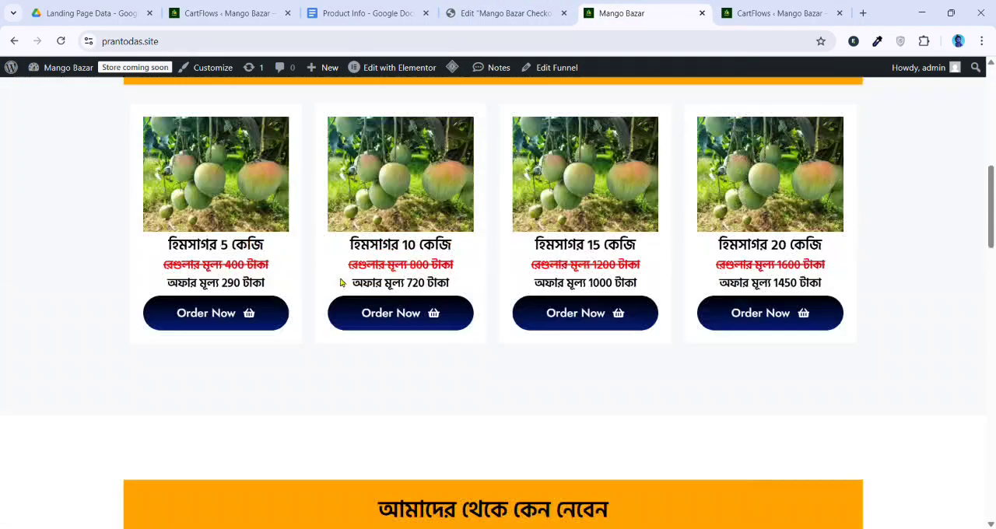
key("ctrl+r")
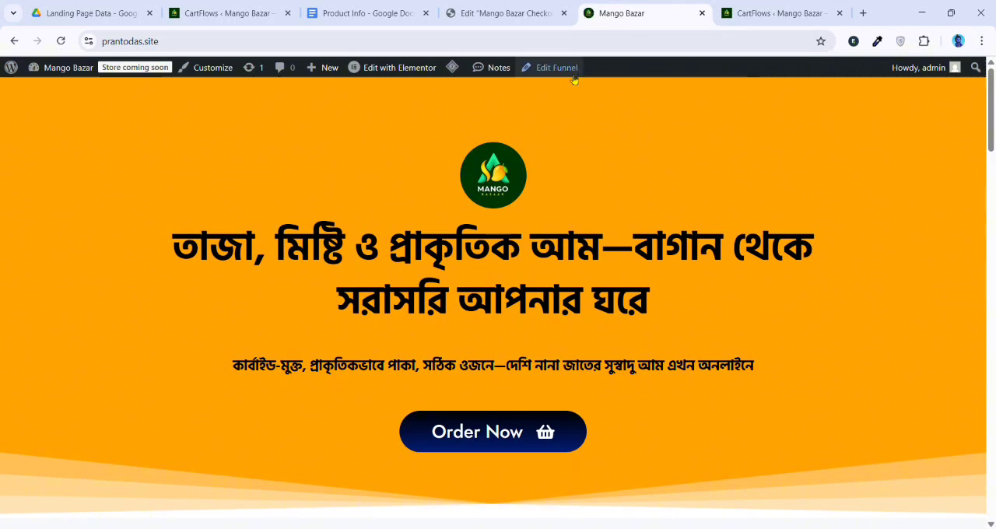
Switch the page editor to the desktop layout and check the link of the Order Now button below the reviews
left_click(514, 13)
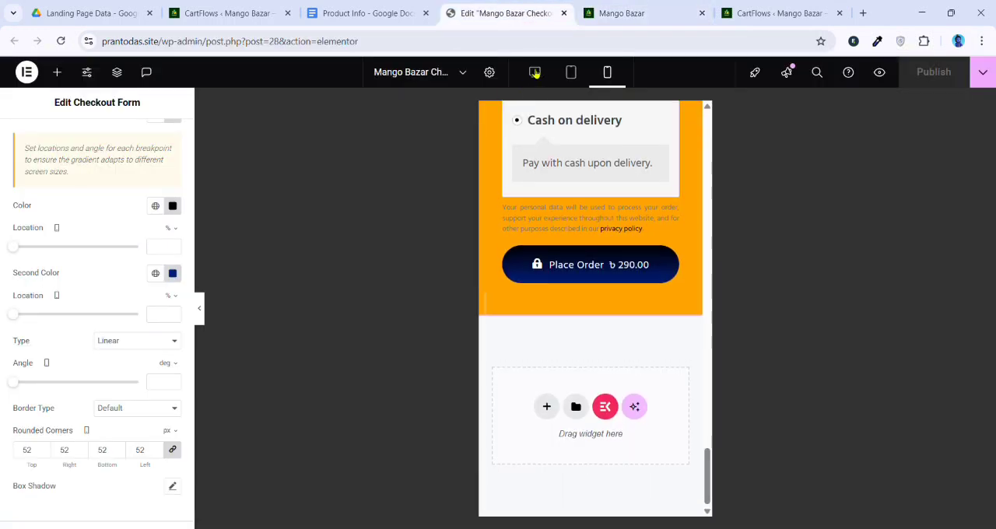
left_click(545, 74)
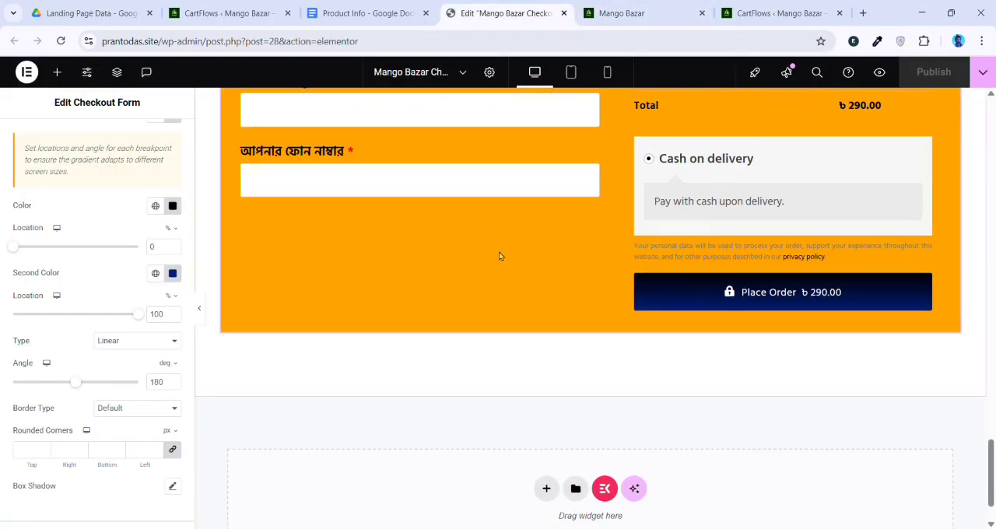
scroll(585, 280, "up", 5)
left_click(693, 163)
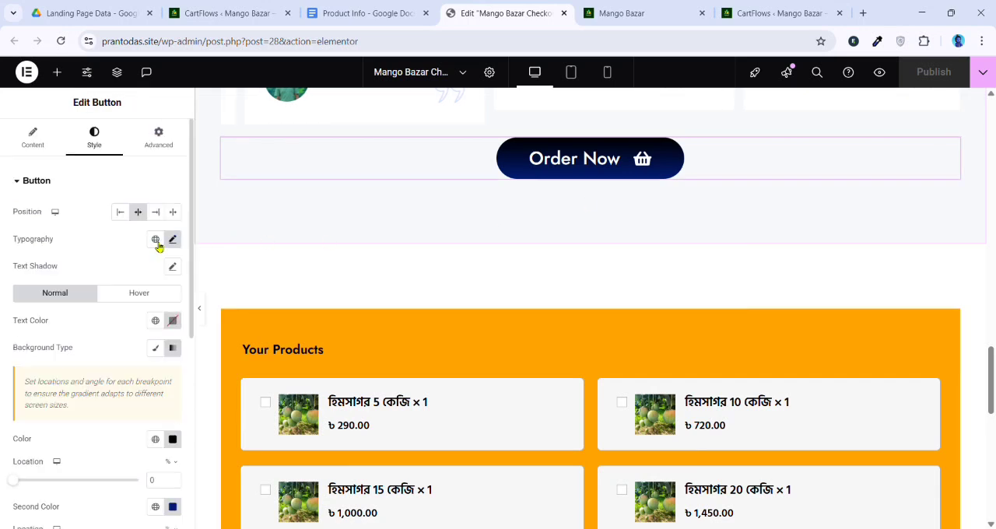
left_click(34, 139)
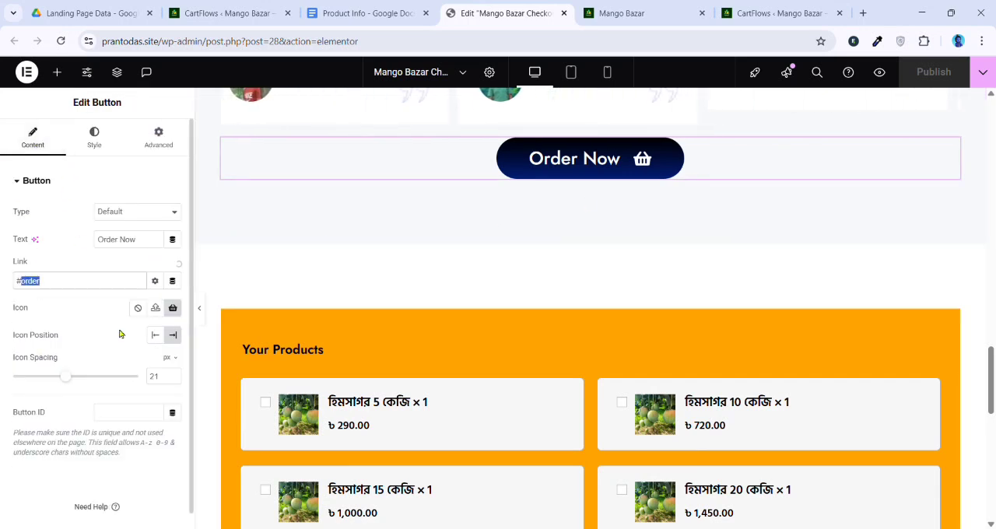
Test where the hero's Order Now button leads on the live page and look through the sections down to the reviews
left_click(632, 11)
scroll(553, 229, "down", 2)
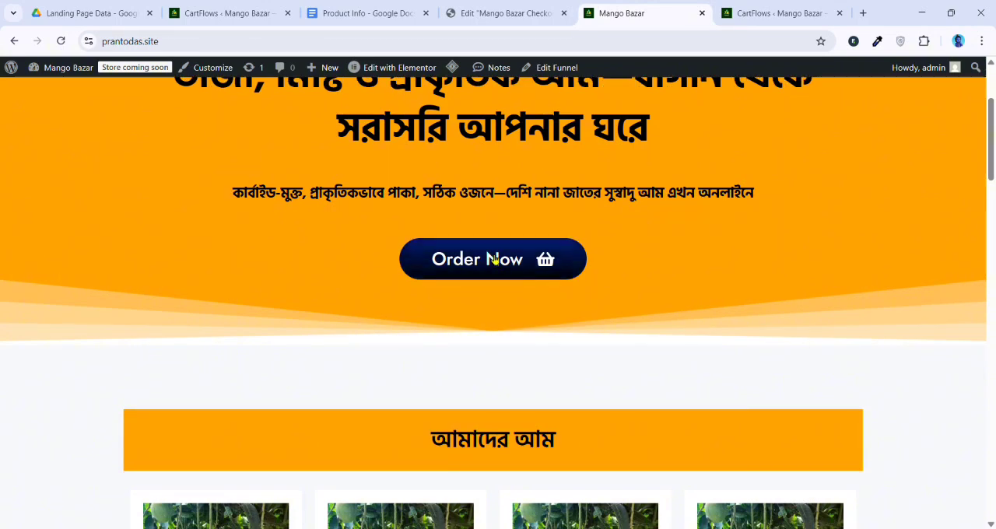
left_click(495, 260)
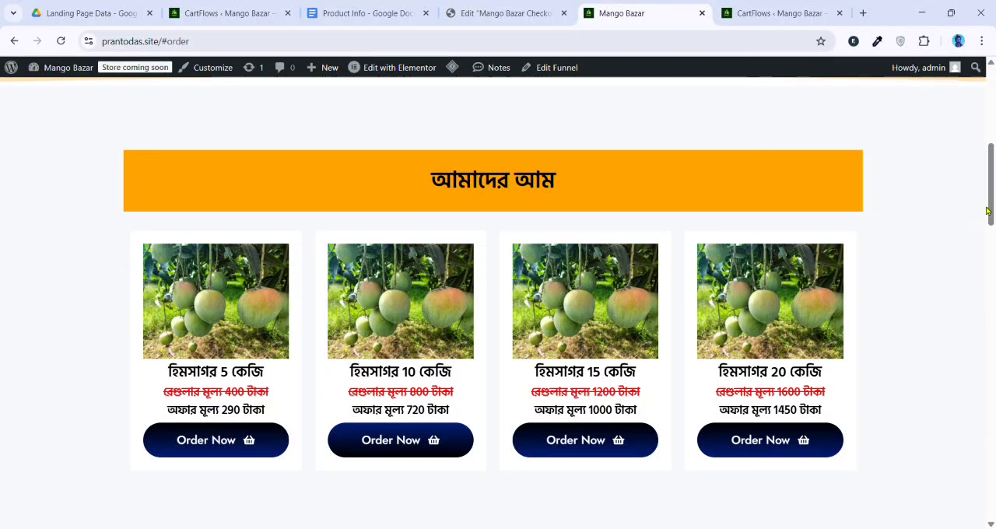
left_click_drag(993, 203, 992, 451)
scroll(460, 315, "up", 15)
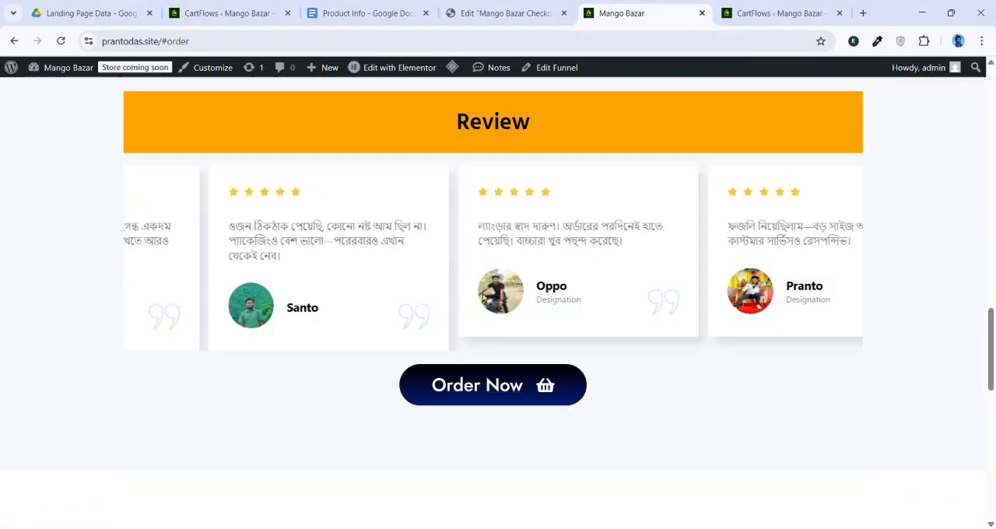
scroll(506, 248, "up", 3)
Set the Checkout Form widget's CSS ID to "order" in the page editor and publish the page
left_click(506, 13)
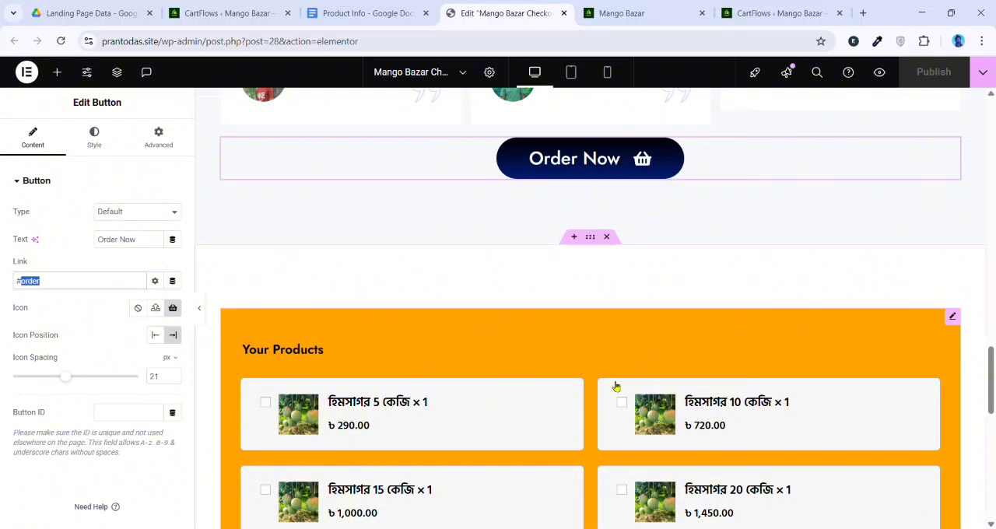
left_click(955, 318)
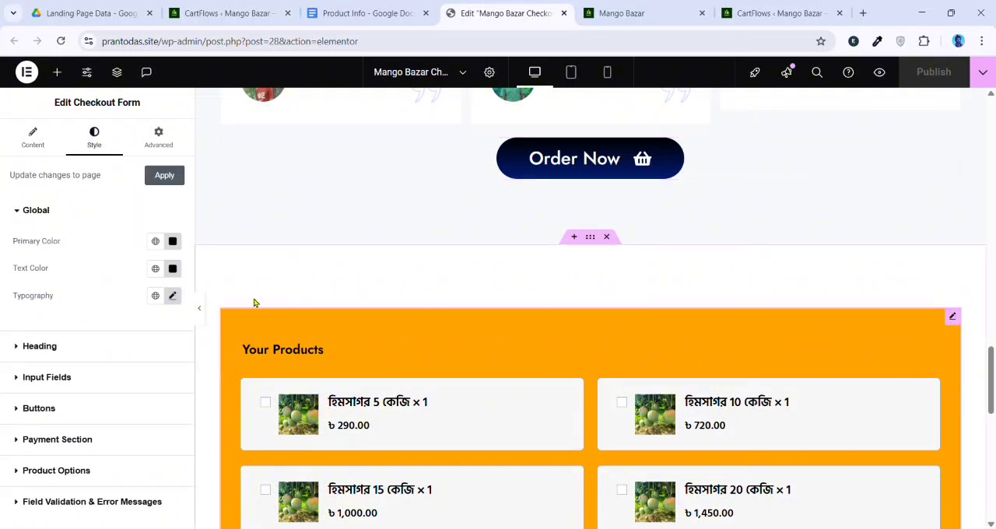
left_click(158, 138)
scroll(93, 273, "down", 5)
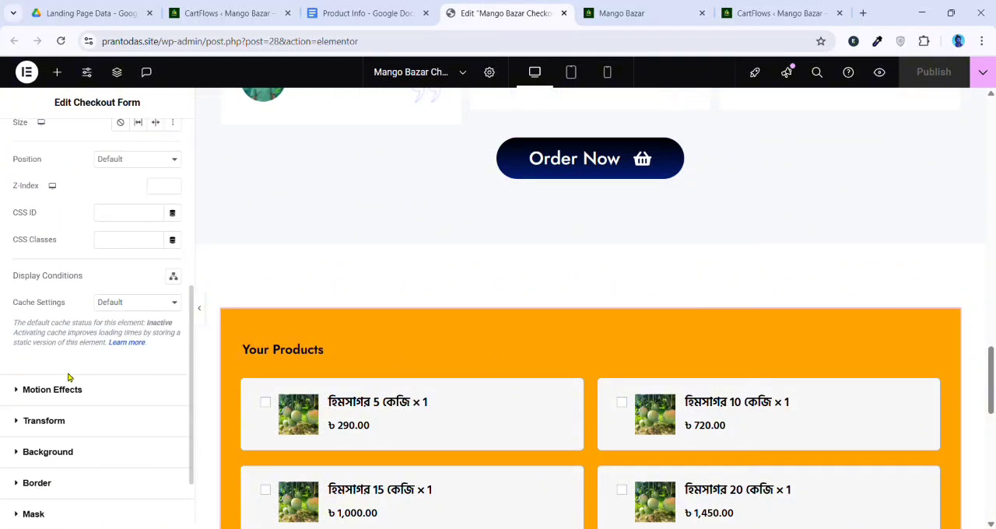
left_click(142, 217)
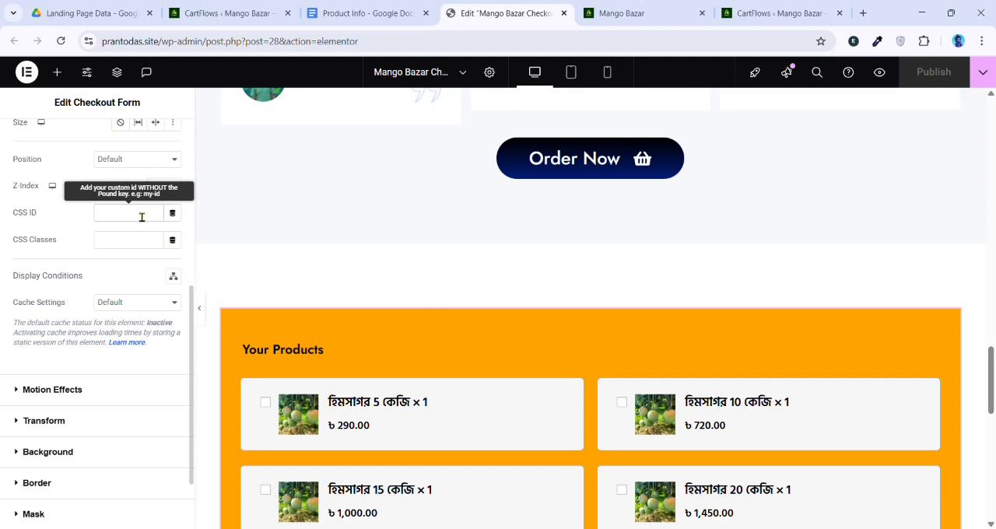
type("order")
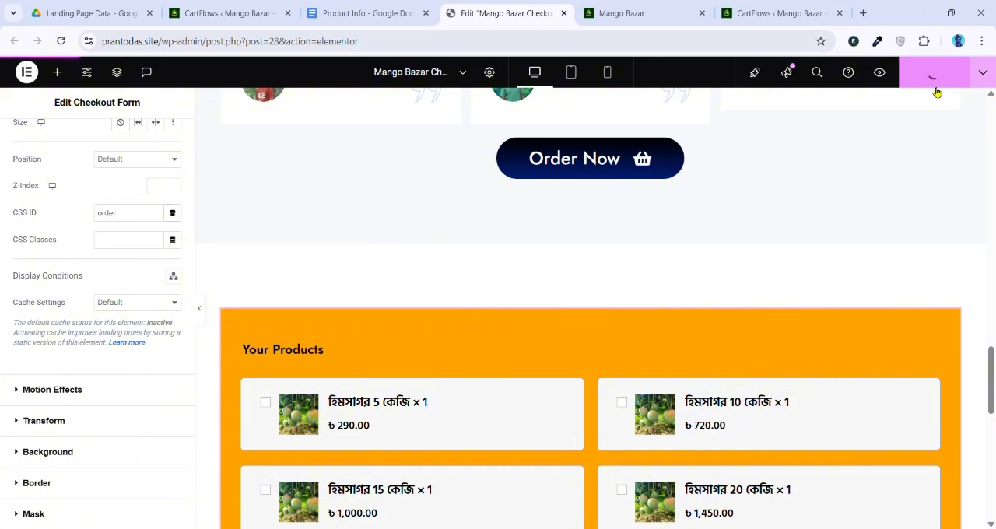
Reload the live page and test whether the Order Now buttons in the hero, 20 kg product card and lower sections jump to the checkout
left_click(626, 13)
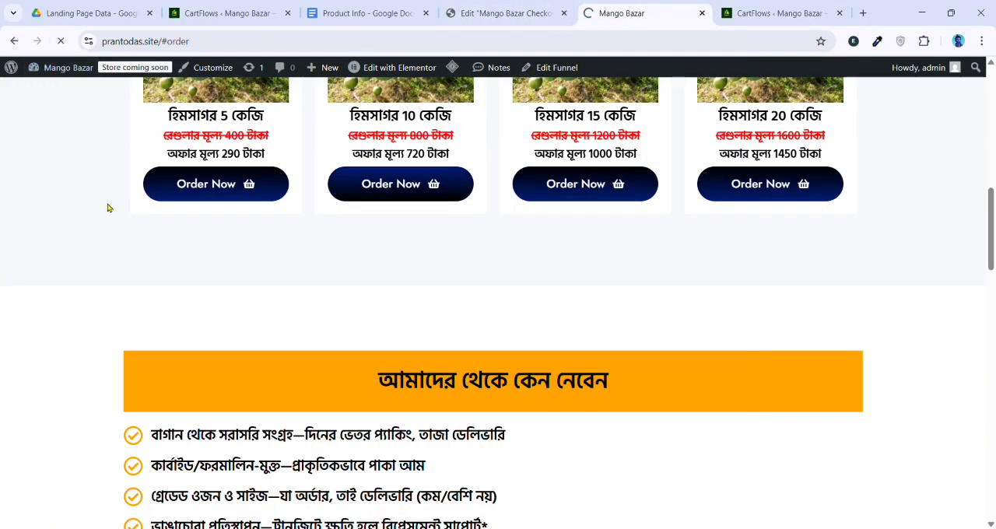
scroll(111, 207, "up", 10)
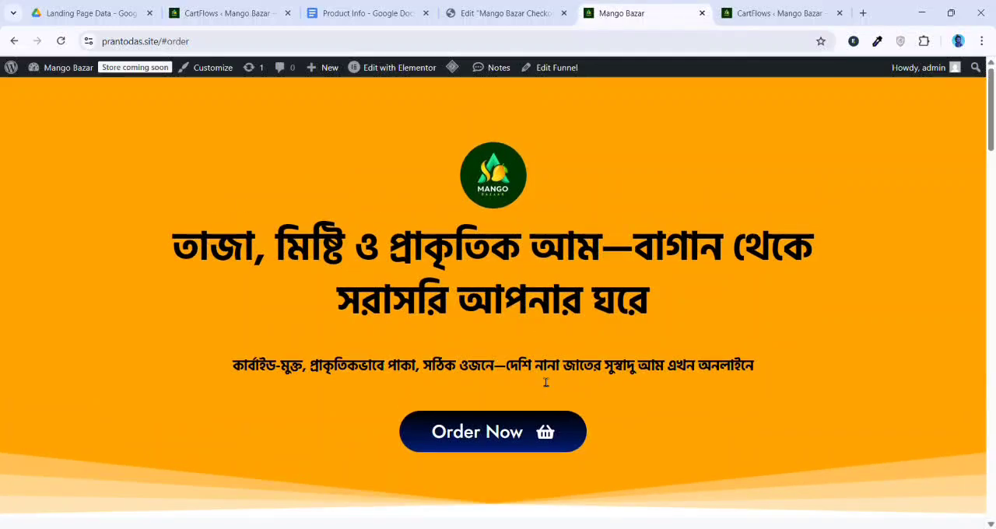
left_click(513, 433)
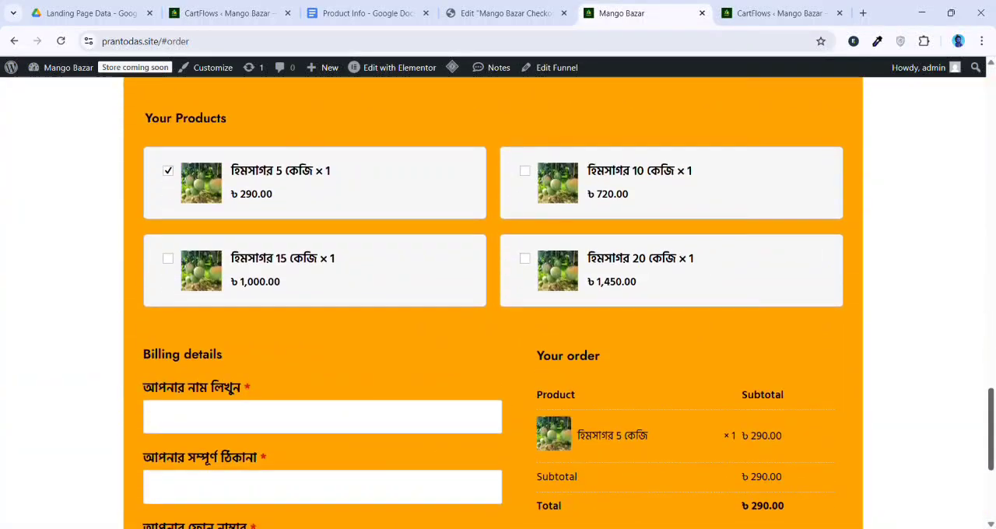
scroll(992, 471, "up", 5)
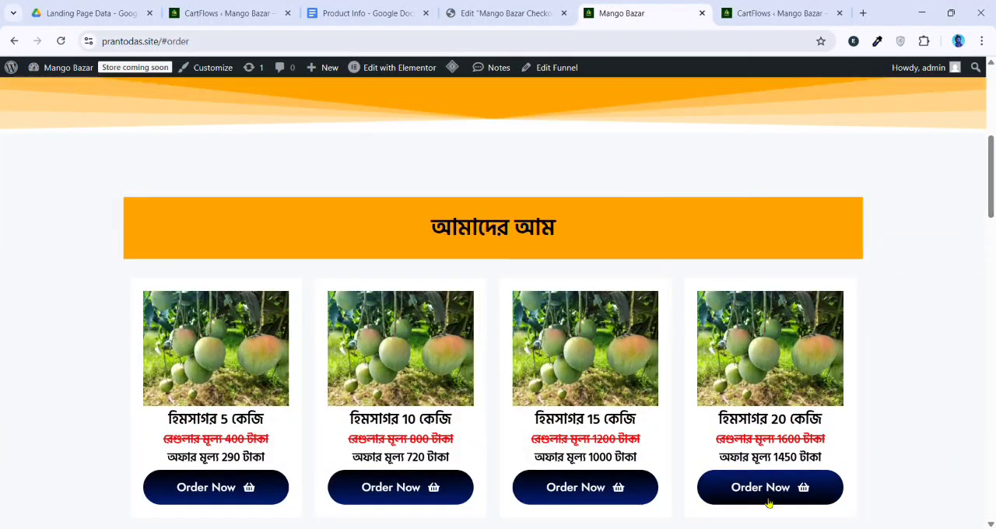
left_click(767, 502)
scroll(363, 356, "up", 10)
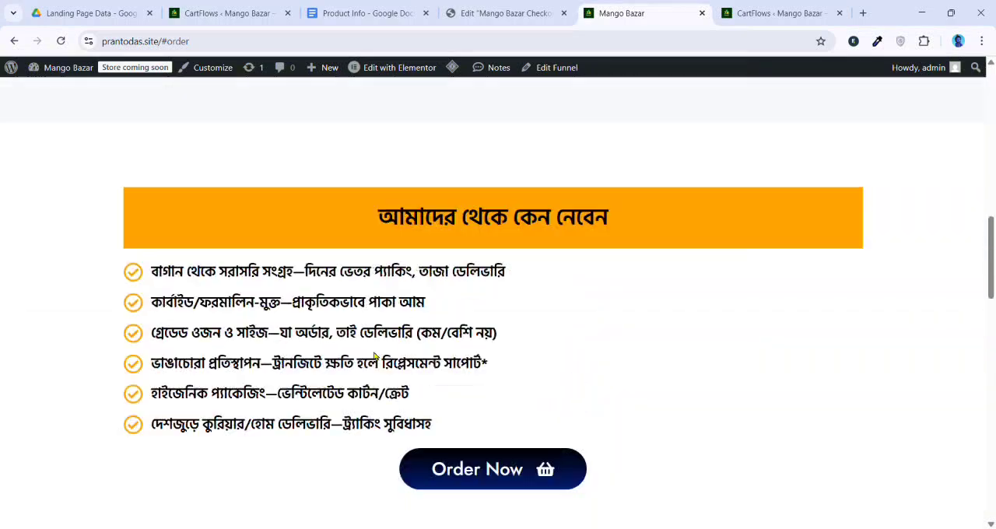
scroll(482, 222, "down", 3)
left_click(492, 235)
scroll(421, 223, "up", 2)
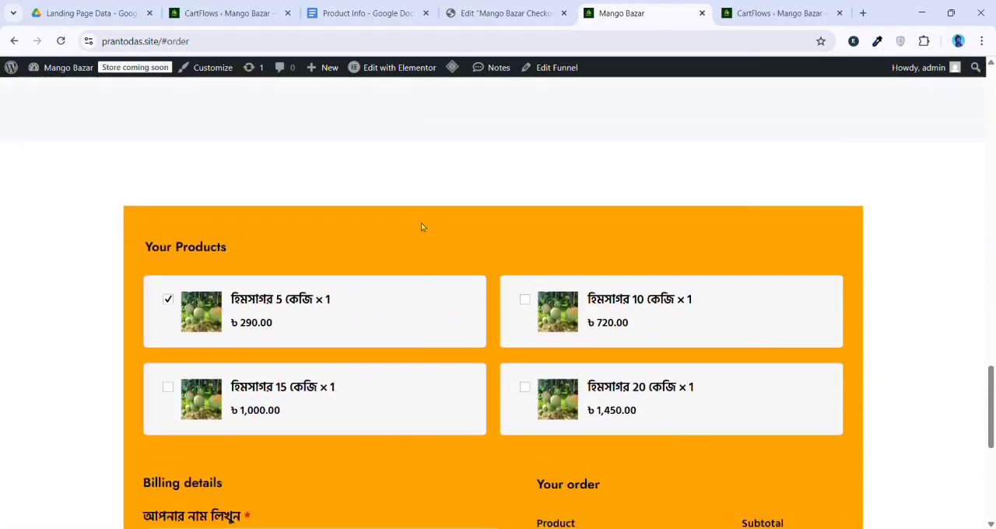
Examine the live checkout section and test the hero's Order Now link again from the top of the page
scroll(432, 231, "down", 2)
scroll(476, 213, "up", 2)
scroll(481, 270, "down", 2)
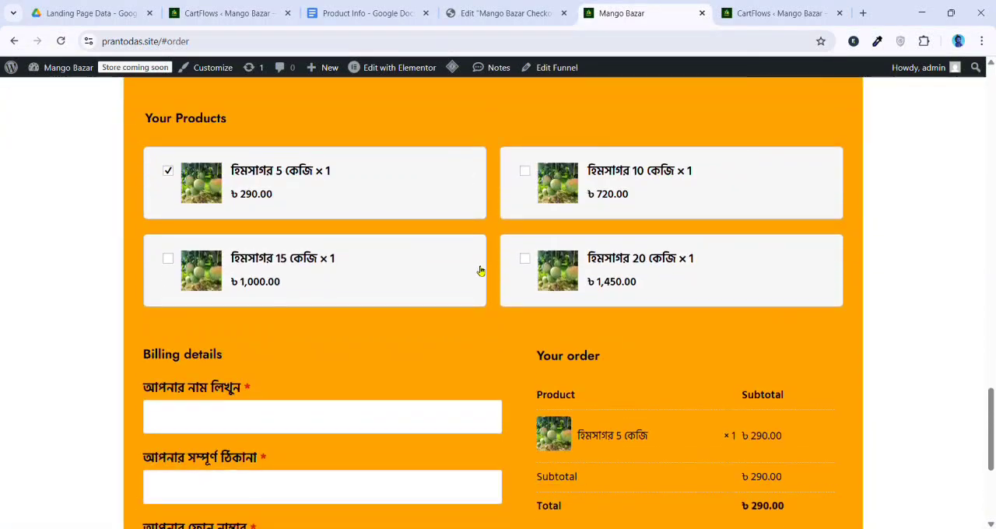
scroll(492, 253, "up", 6)
scroll(493, 256, "up", 10)
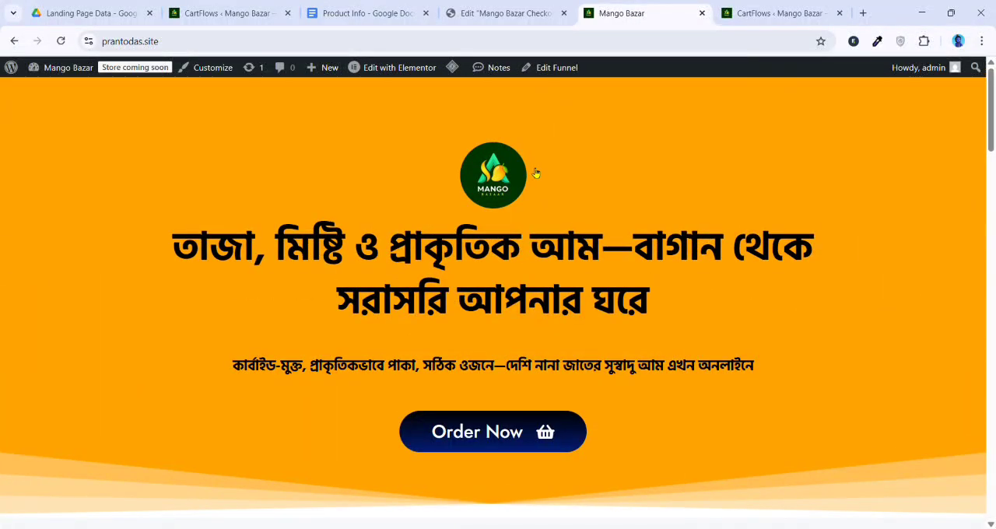
scroll(555, 312, "down", 2)
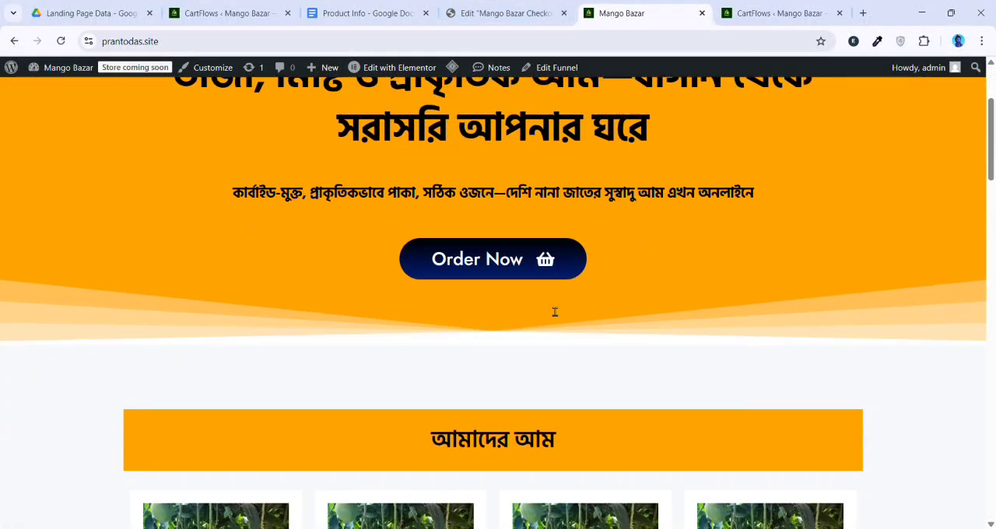
left_click(513, 262)
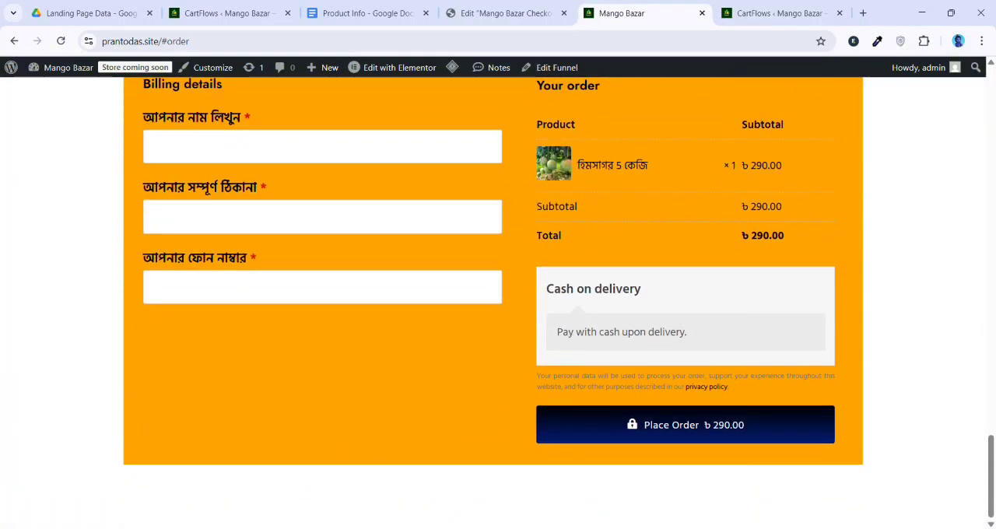
Add a single-column container below the checkout section in the page editor, with 20 px top and bottom padding
left_click(498, 13)
scroll(581, 451, "down", 10)
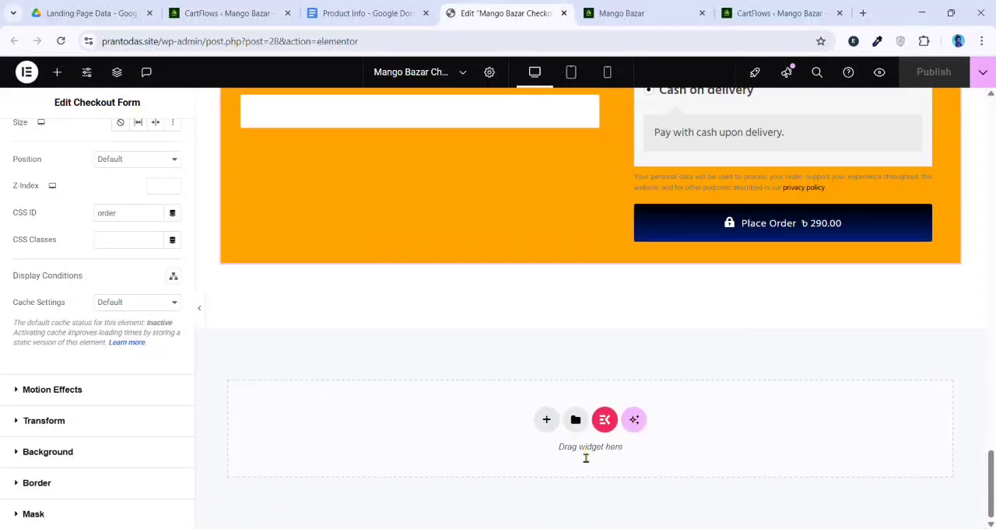
left_click(549, 421)
left_click(540, 462)
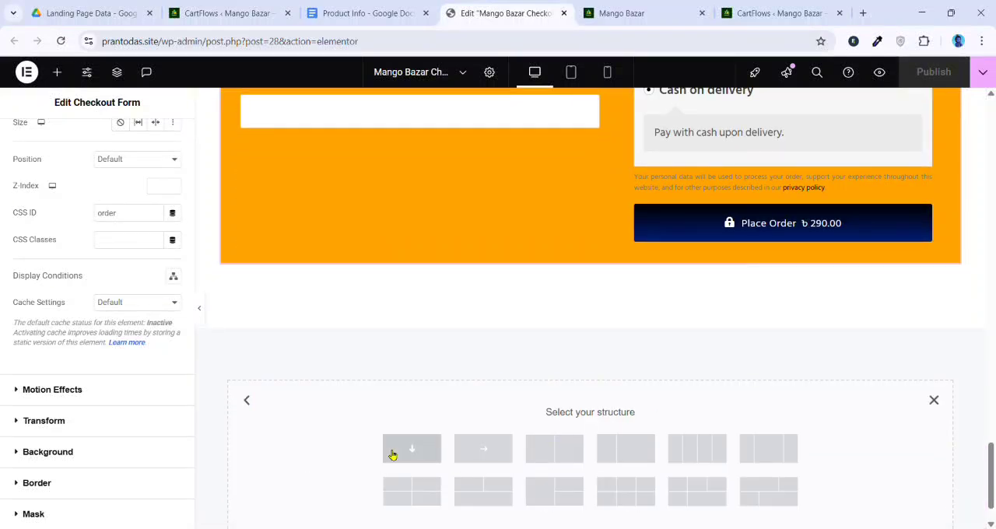
left_click(406, 449)
left_click(139, 147)
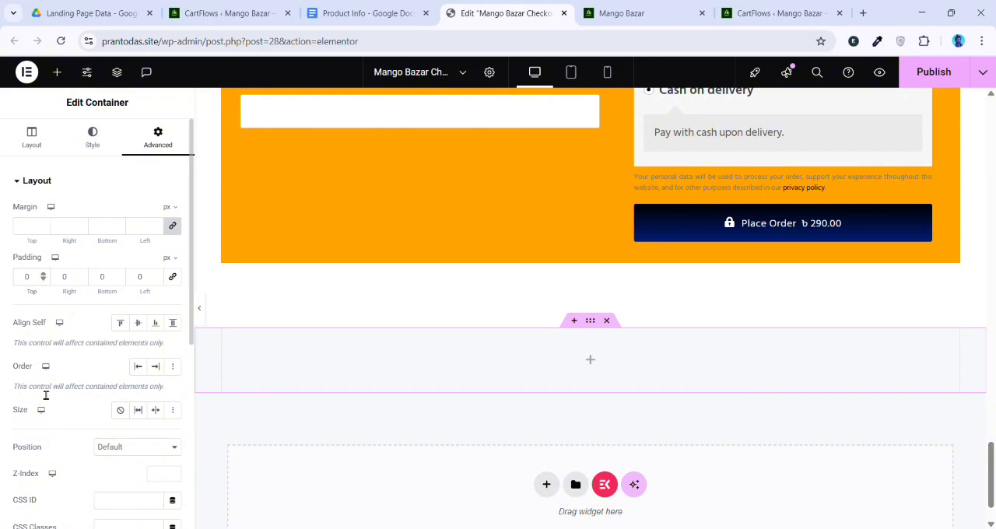
type("20")
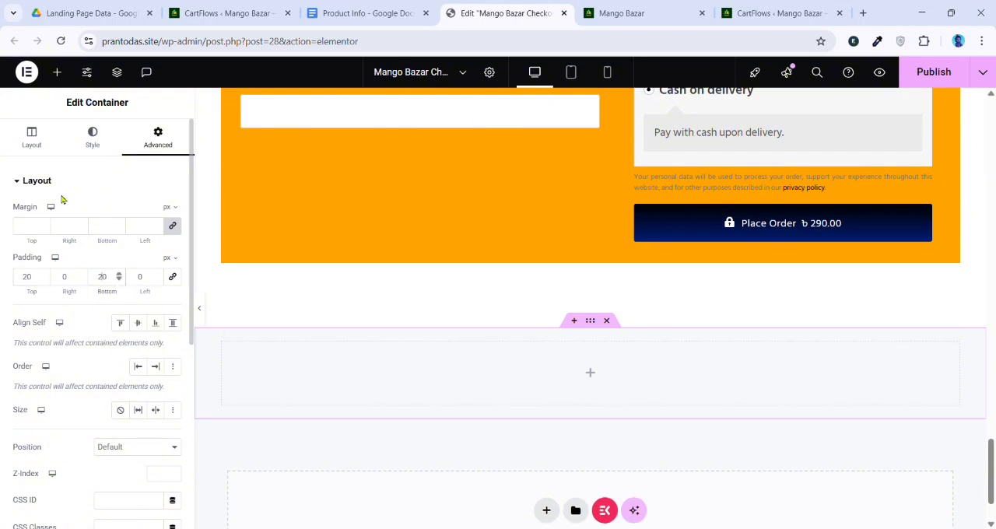
Give the new bottom container a classic background in black, #000000
left_click(90, 140)
left_click(125, 244)
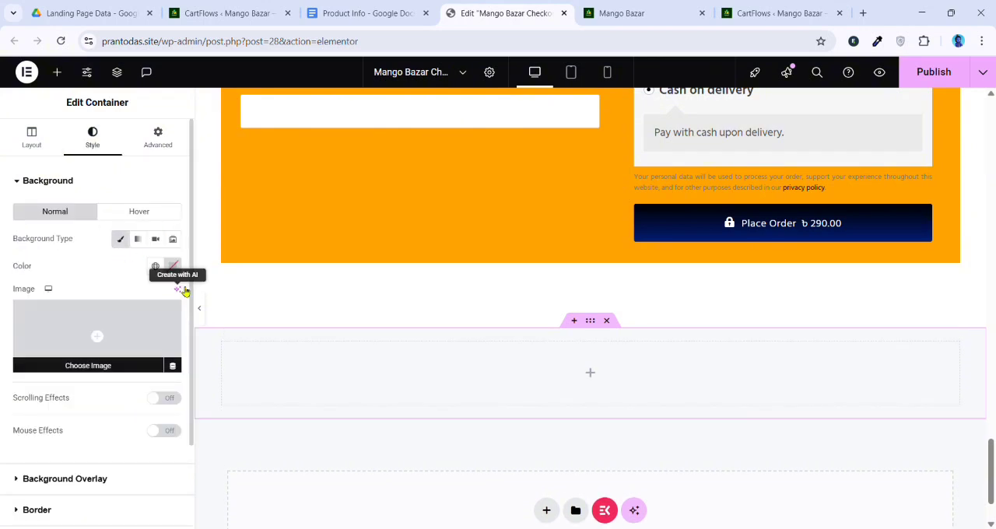
left_click(179, 269)
left_click_drag(173, 369, 92, 443)
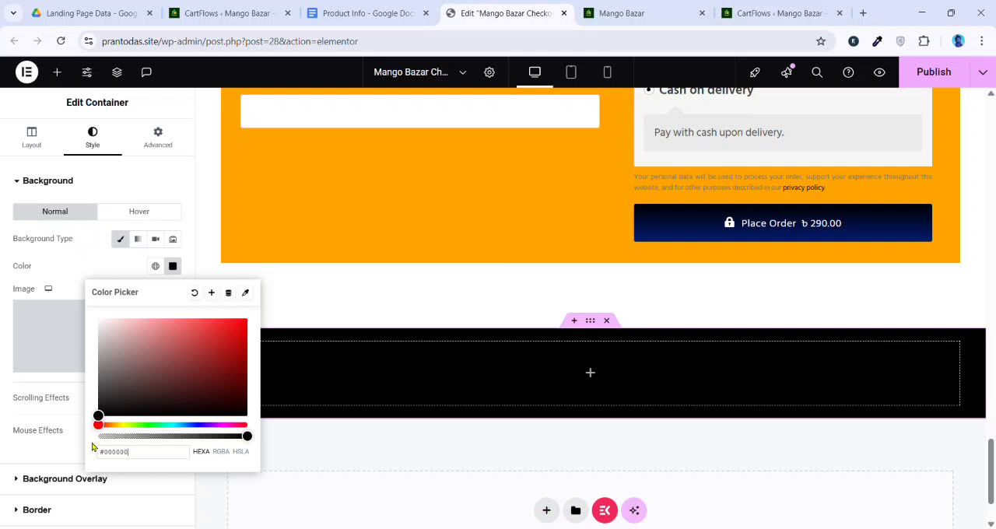
left_click(83, 272)
Add a Heading widget inside the black container and set its text color to white
left_click(590, 372)
left_click_drag(48, 340, 505, 398)
left_click(94, 137)
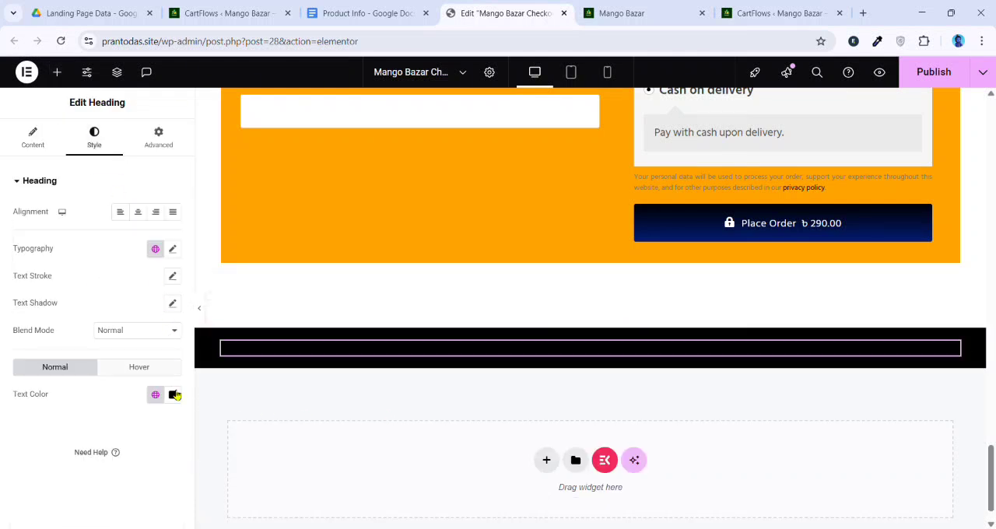
left_click(172, 394)
left_click_drag(173, 304, 88, 192)
left_click(172, 395)
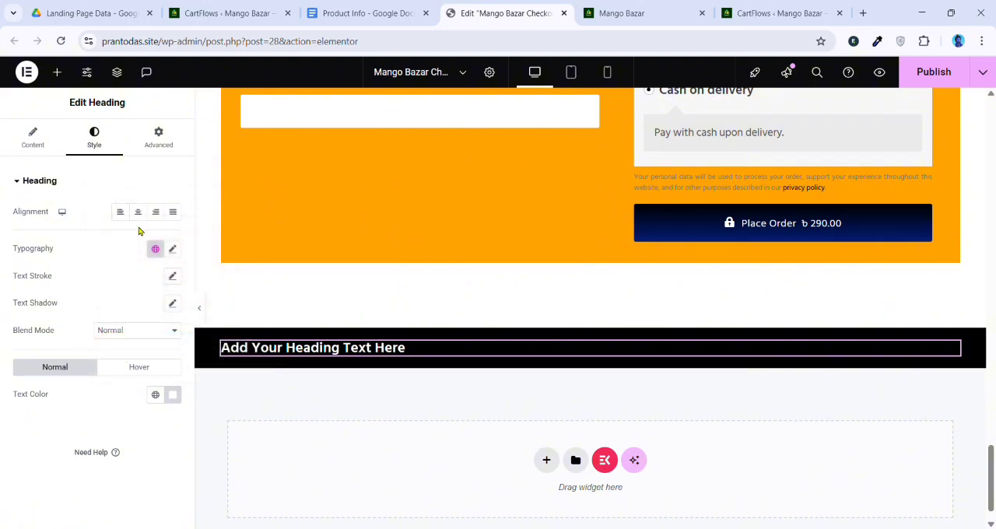
Center the footer heading and set its font family to Jost
left_click(137, 211)
left_click(171, 249)
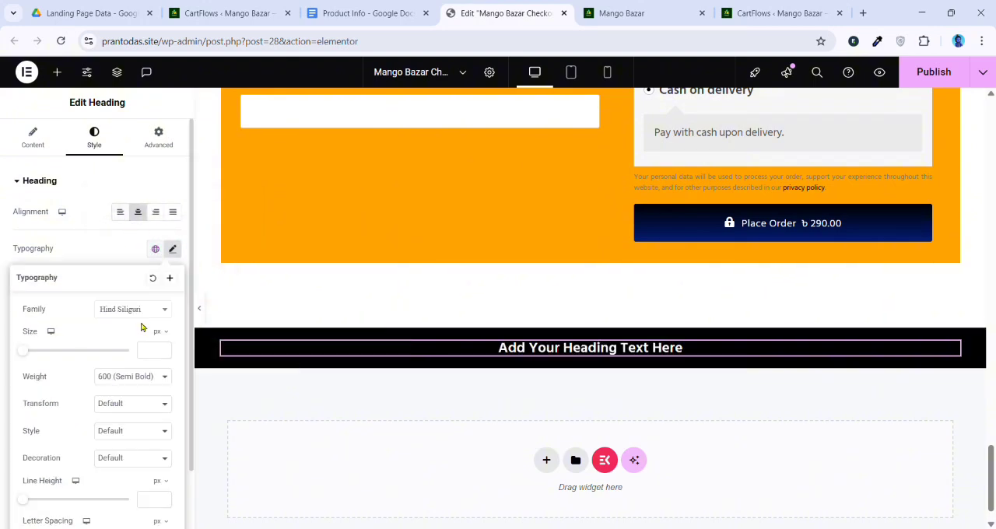
left_click(137, 310)
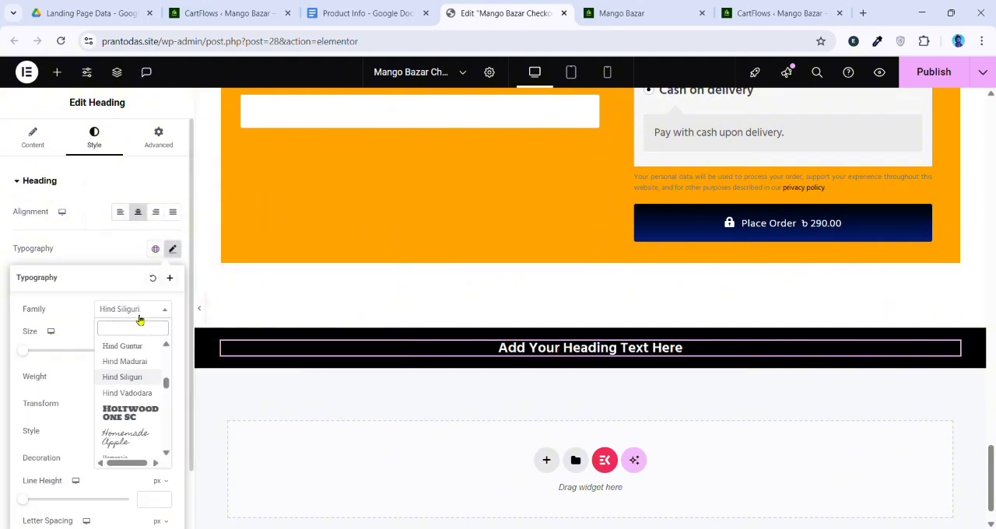
type("jost")
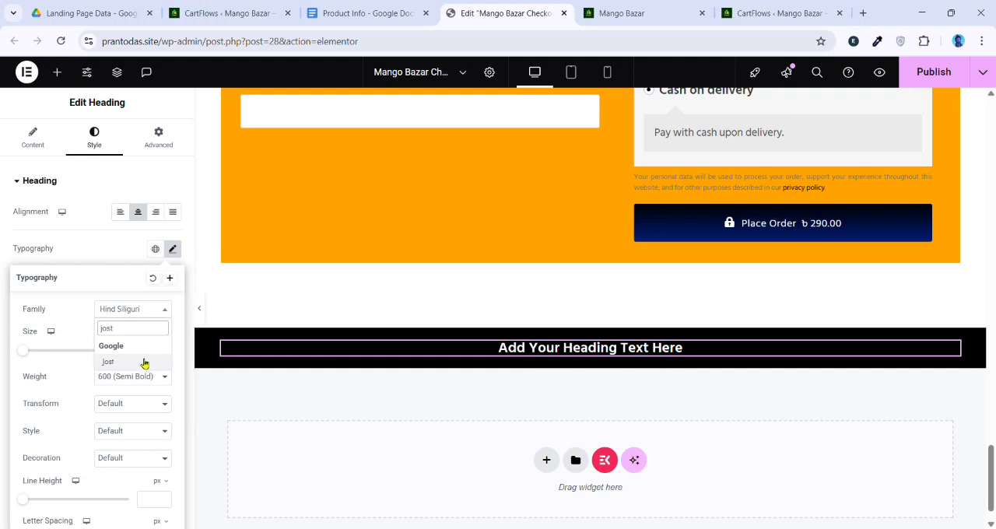
left_click(144, 363)
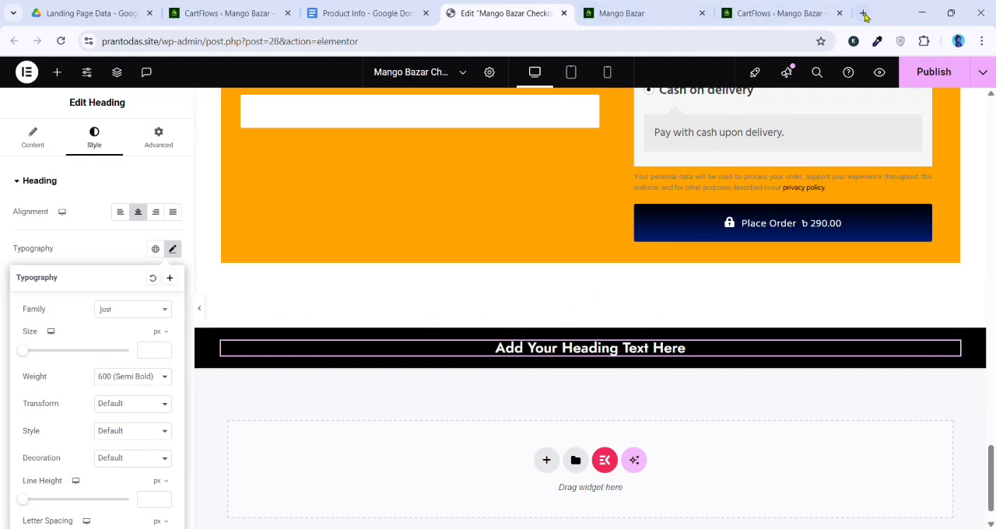
Replace the footer heading's text with "Copyright: © 2025 Mangobazar"
left_click(33, 137)
left_click(84, 262)
key("ctrl+a")
type("Copyright: © 2025 Mangobazar")
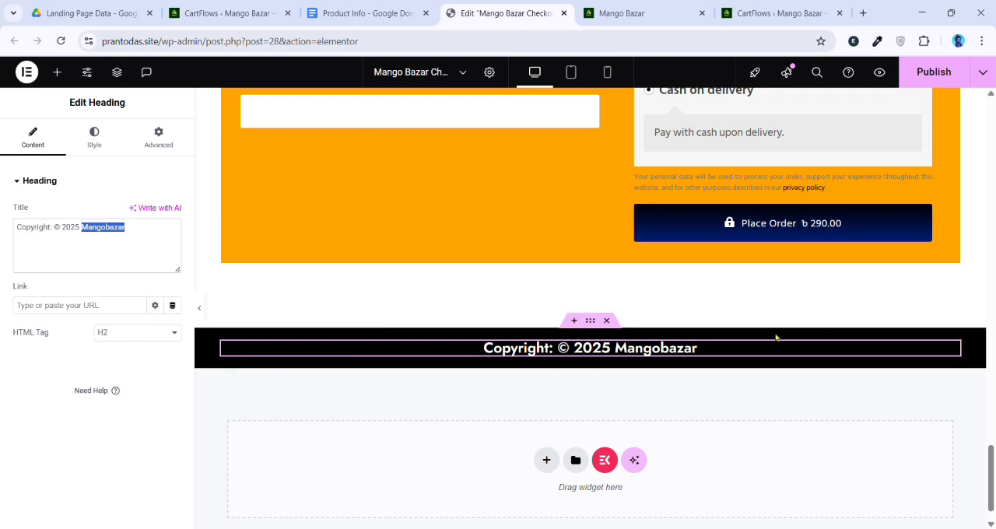
Publish the checkout page and look over its checkout section and footer
scroll(671, 350, "up", 2)
scroll(658, 353, "down", 2)
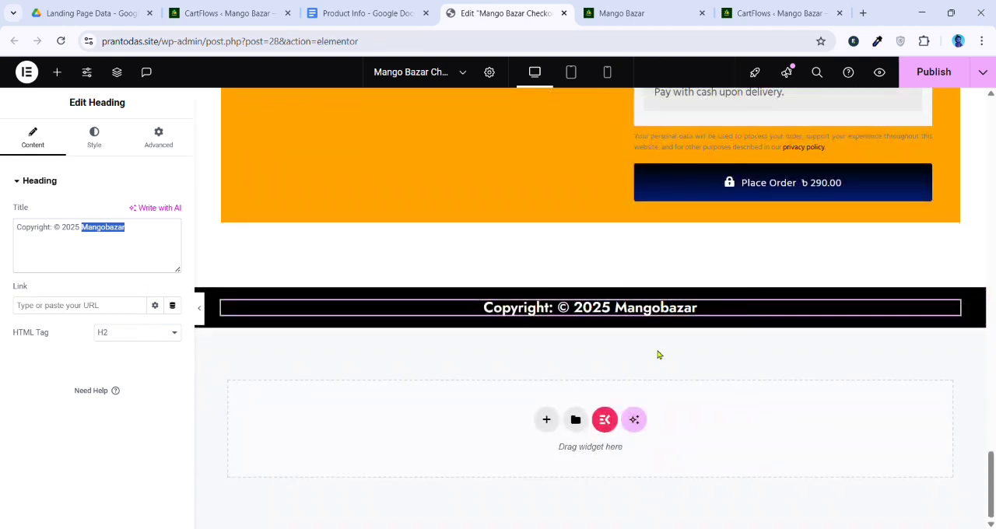
scroll(661, 351, "up", 4)
scroll(917, 289, "up", 2)
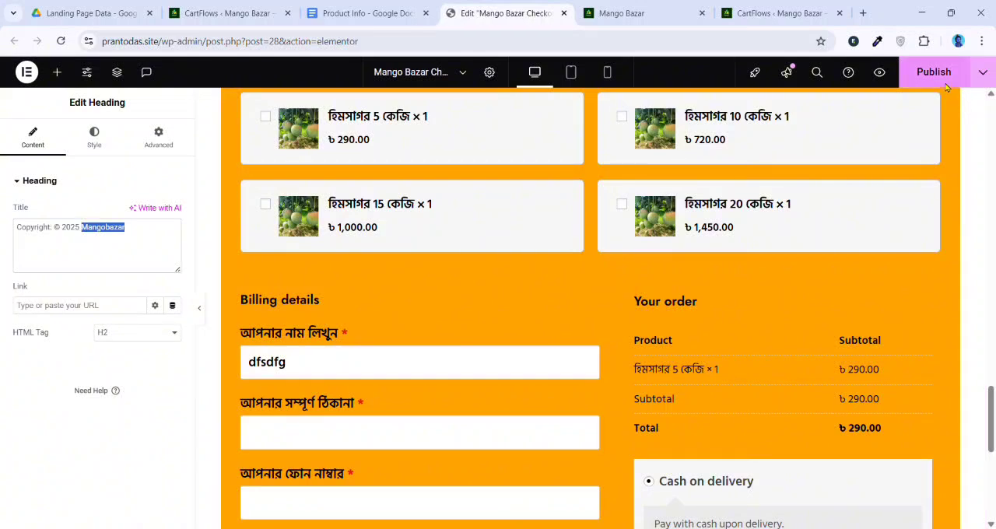
left_click(937, 74)
scroll(664, 358, "down", 5)
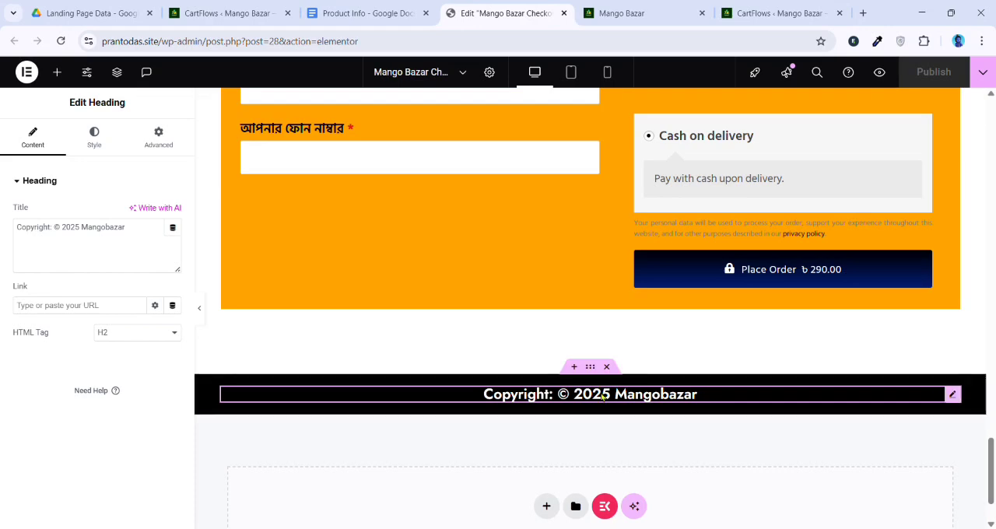
scroll(463, 351, "up", 2)
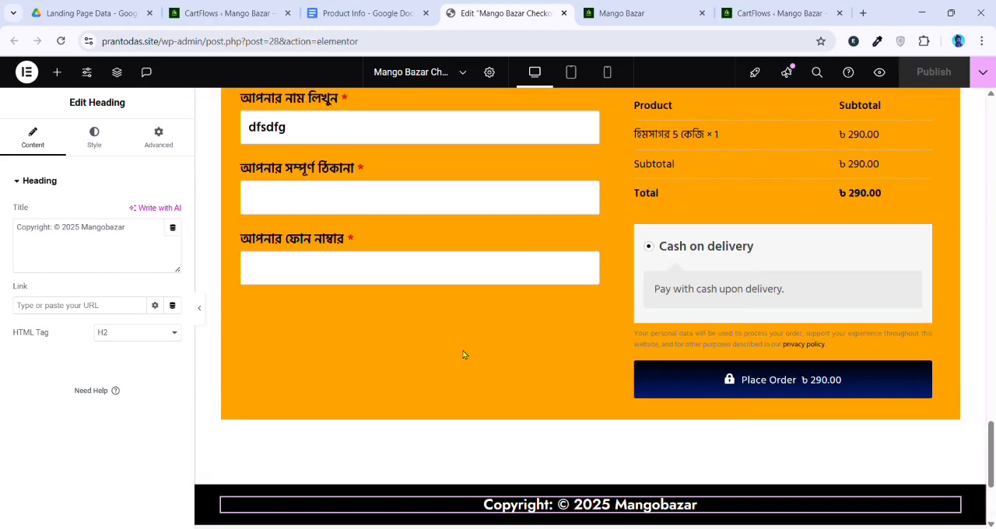
scroll(458, 251, "down", 2)
scroll(474, 258, "up", 2)
Reload the live Mango Bazar page and follow the Order Now link below the reviews to the checkout form
left_click(626, 14)
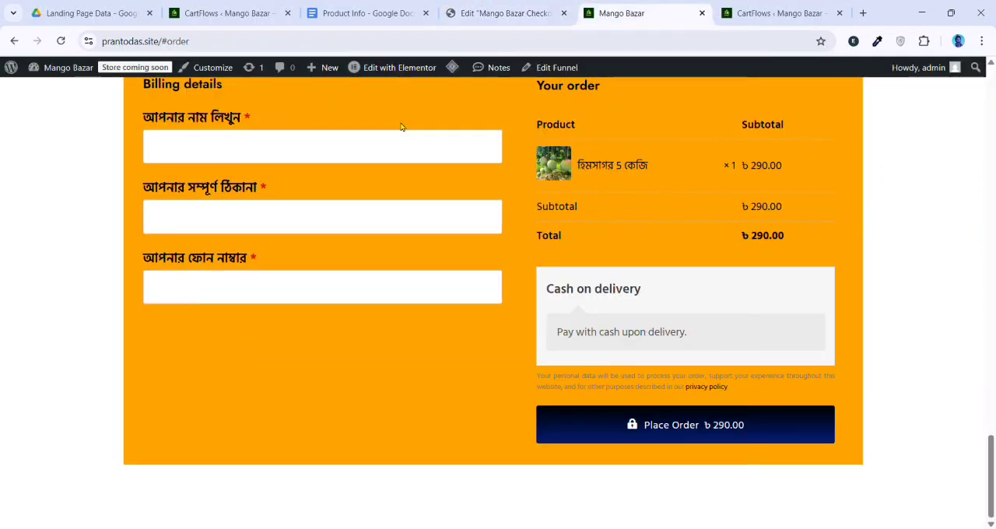
left_click(64, 42)
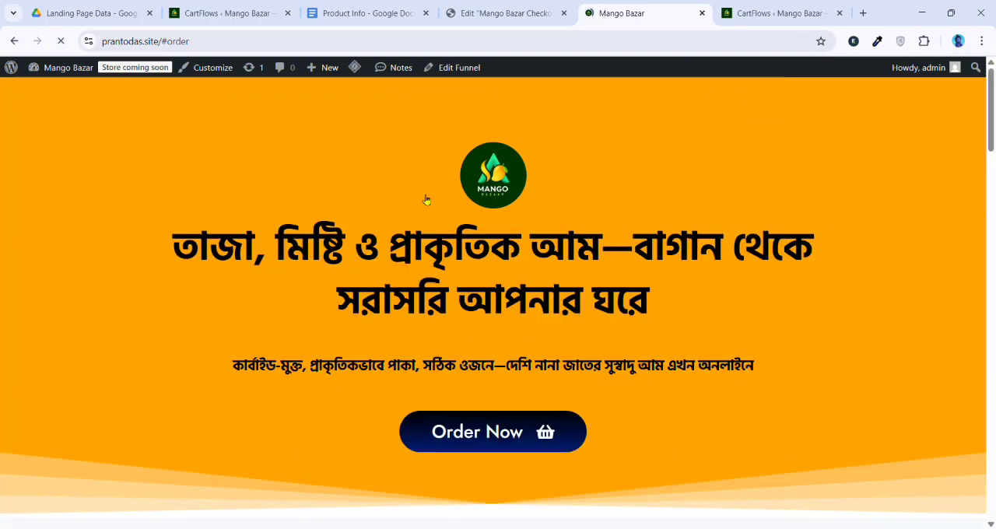
scroll(433, 227, "up", 5)
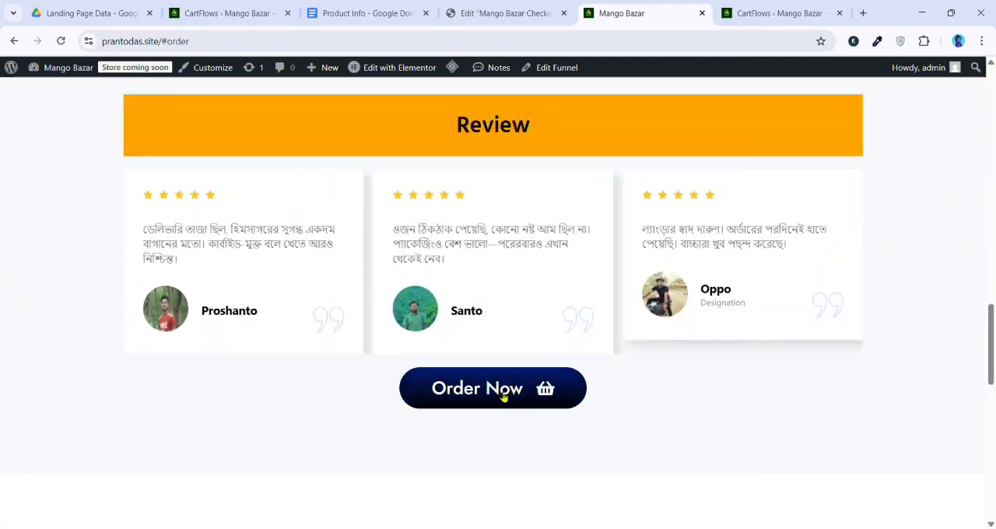
left_click(506, 394)
scroll(434, 369, "down", 2)
Fill in the billing details of the live checkout form with the customer's name, address and phone number
left_click(249, 256)
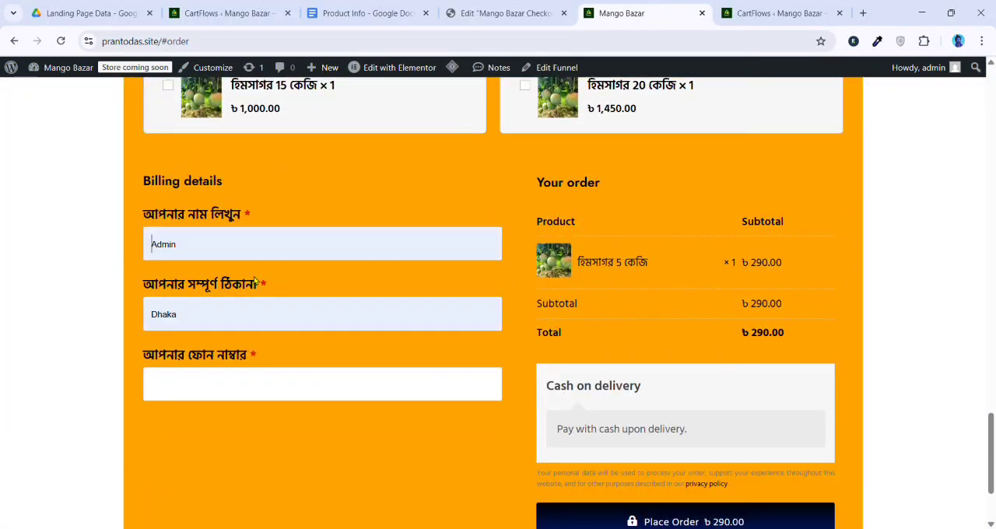
left_click(247, 289)
left_click(231, 391)
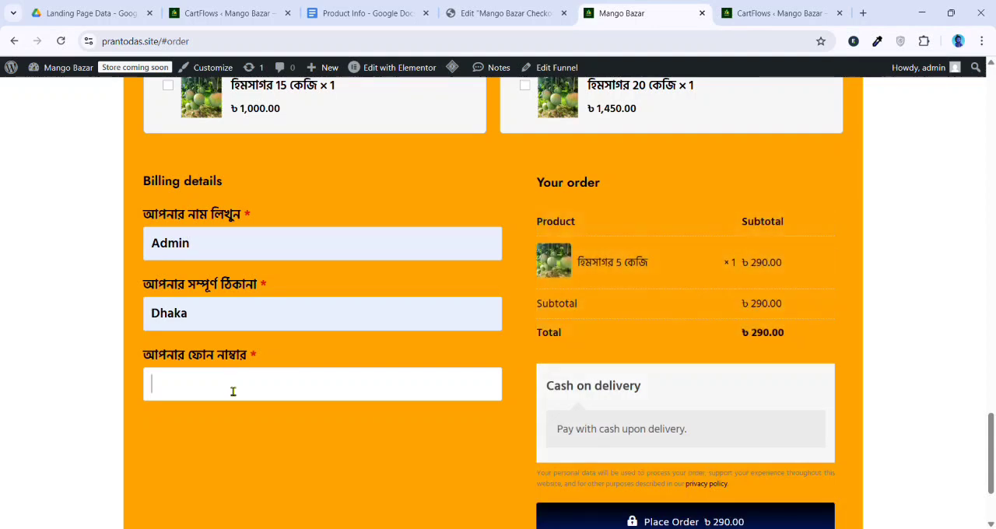
left_click_drag(237, 389, 125, 376)
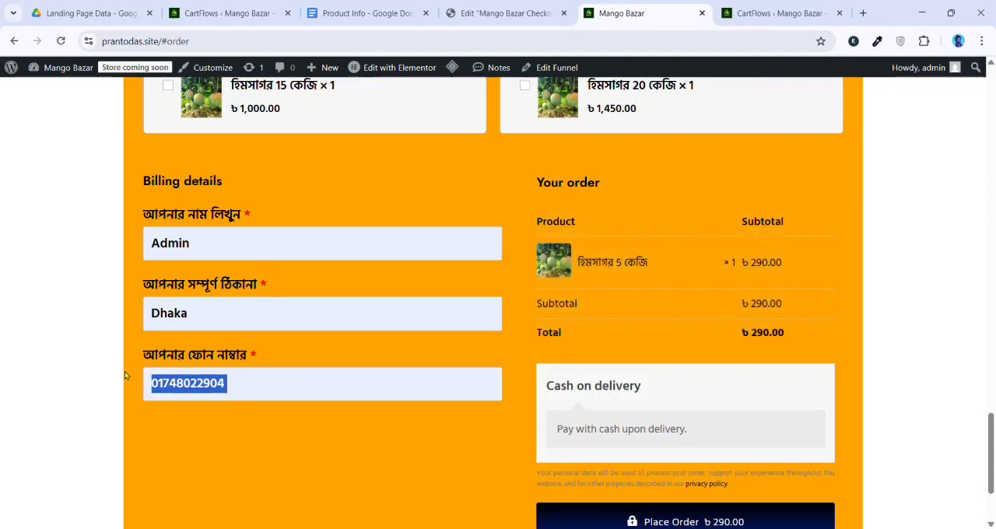
type("00")
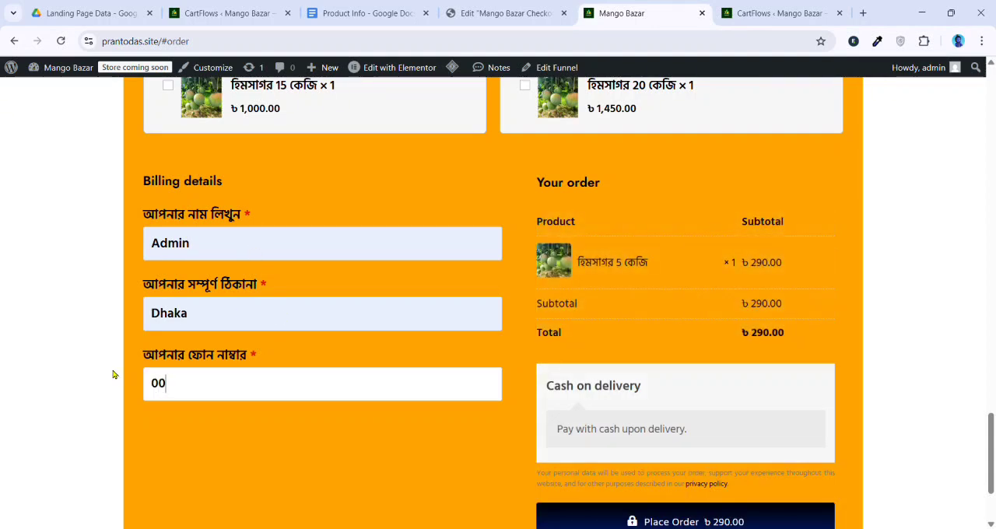
key("BackSpace")
key("BackSpace")
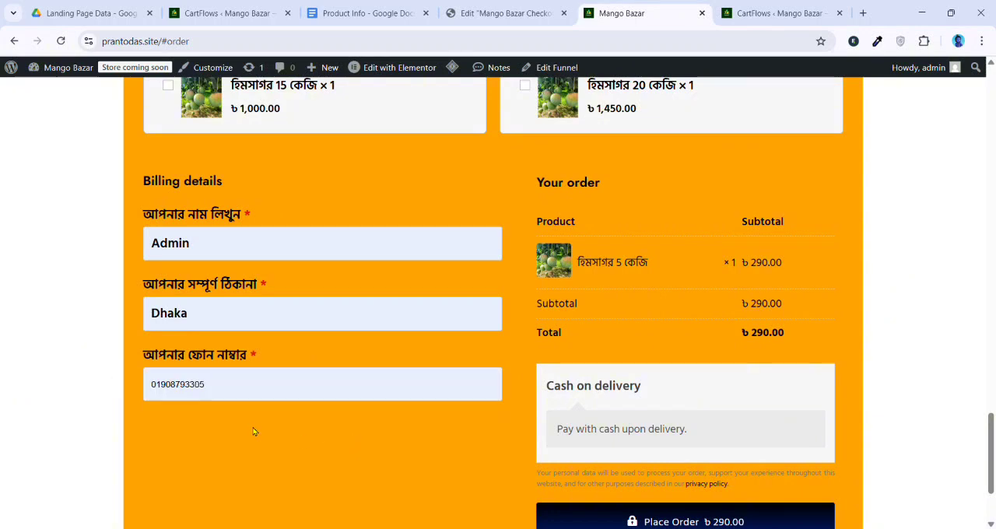
Place the cash-on-delivery test order and examine the Thank You page from its header to the social links
scroll(339, 410, "down", 3)
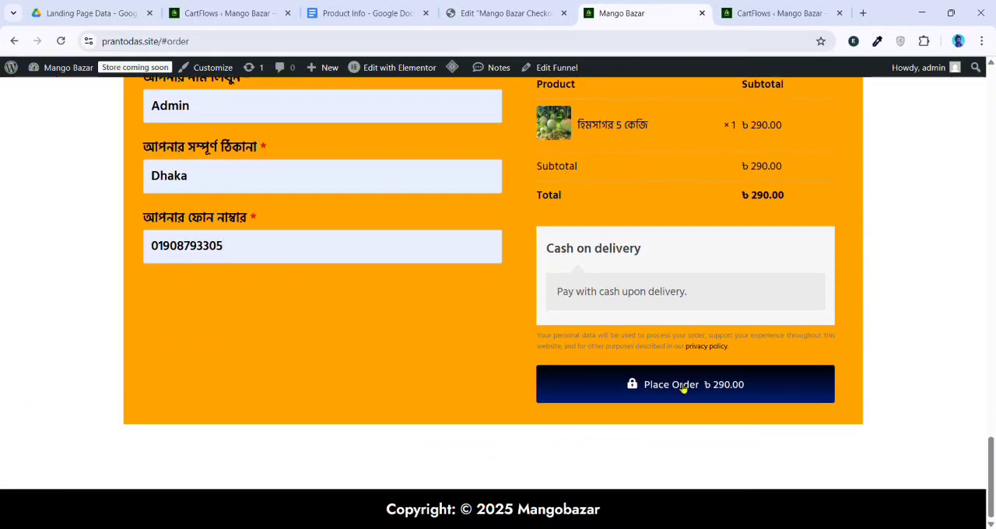
left_click(682, 386)
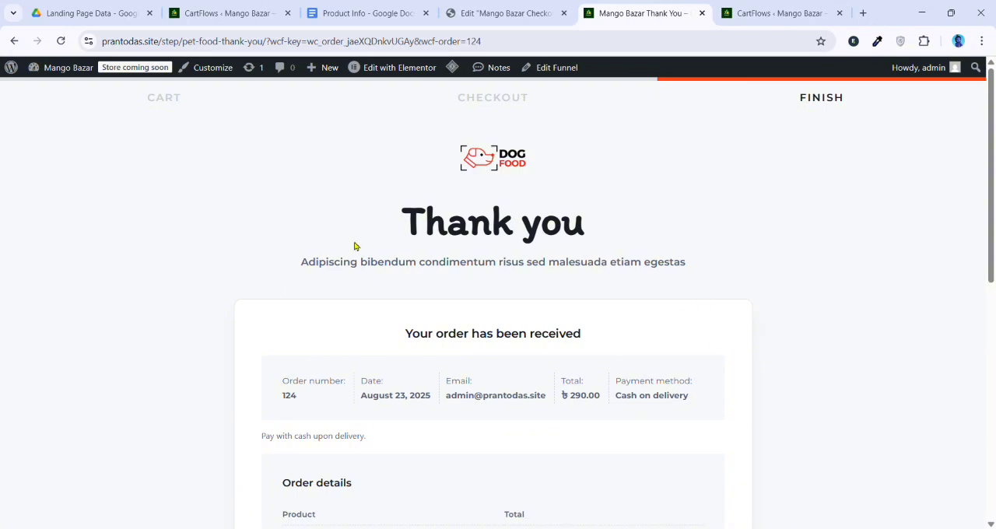
scroll(571, 258, "down", 10)
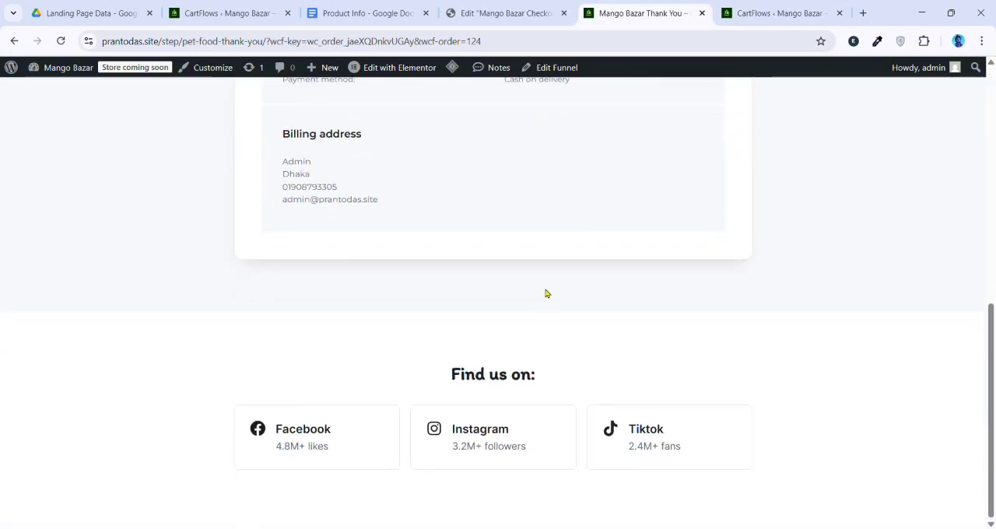
scroll(545, 291, "up", 10)
scroll(387, 267, "down", 6)
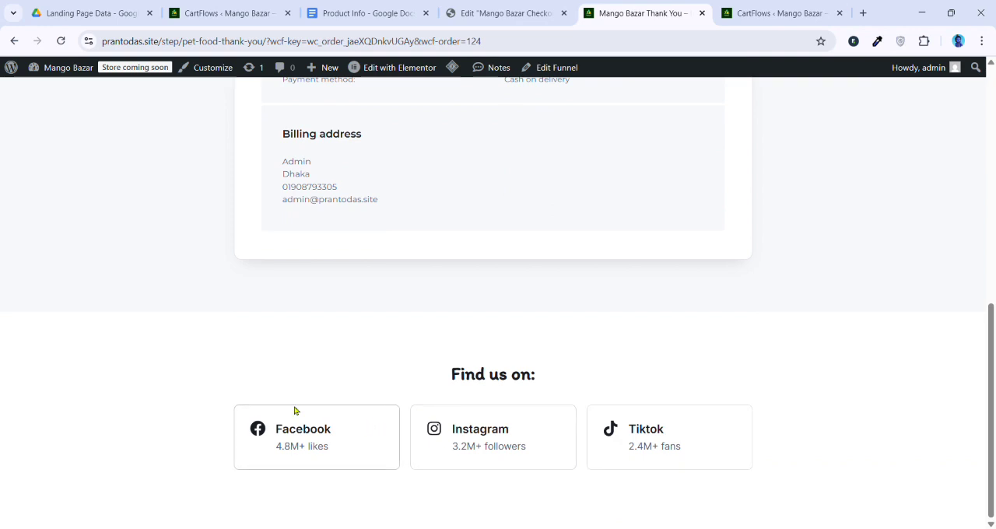
scroll(473, 316, "up", 6)
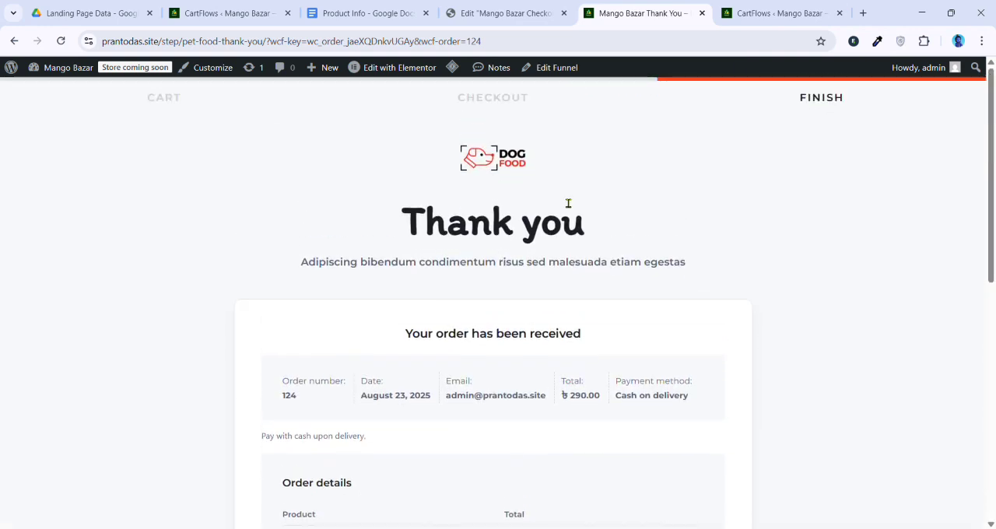
Open the Thank You page in the Elementor editor, checking the Mango Bazar funnel steps while it loads
mouse_move(394, 78)
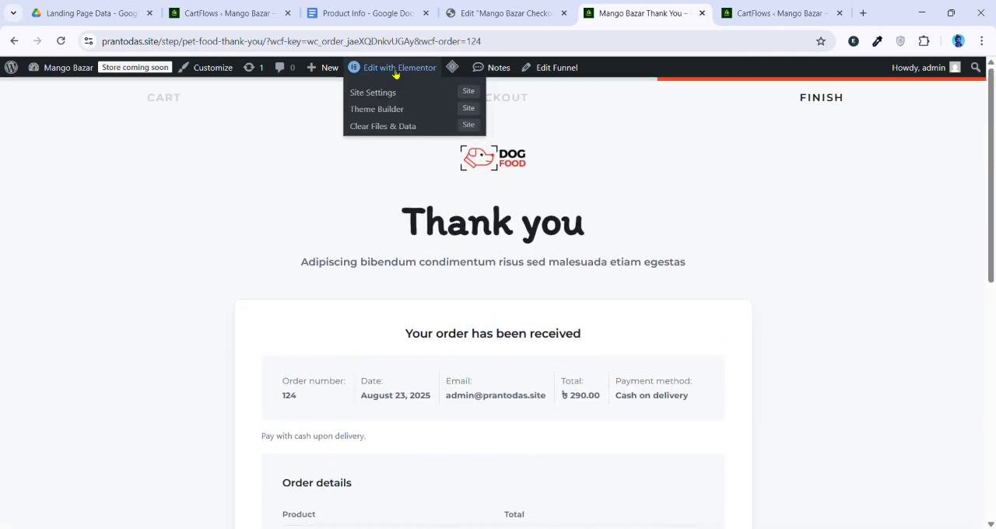
left_click(398, 70)
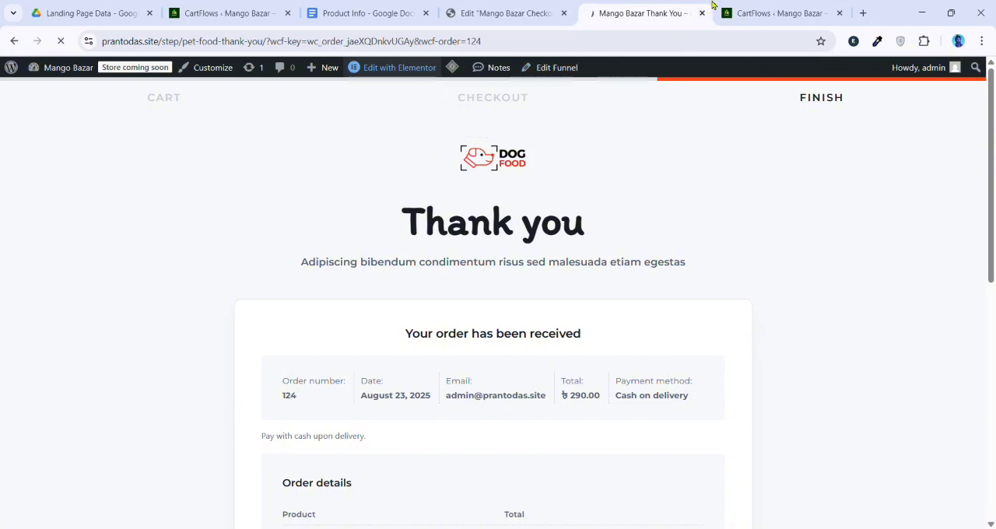
left_click(739, 11)
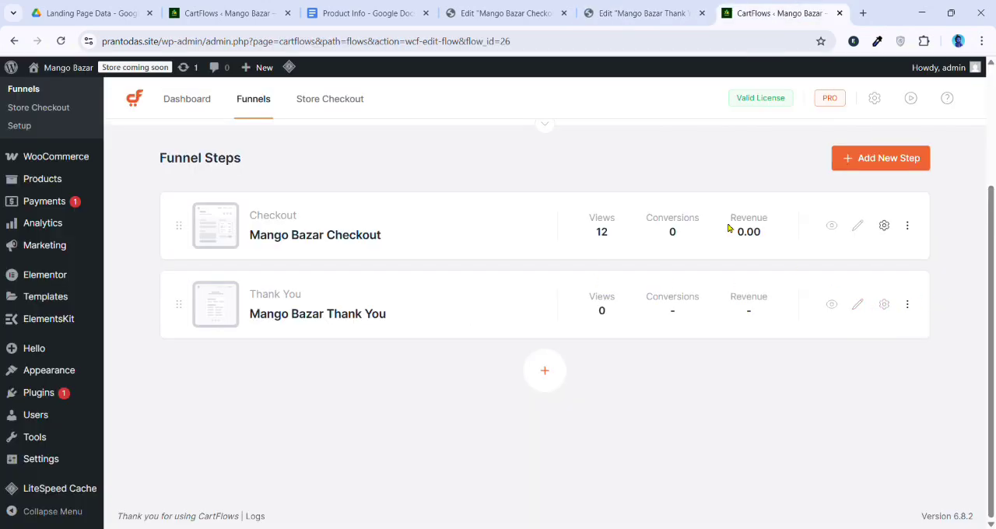
left_click(625, 10)
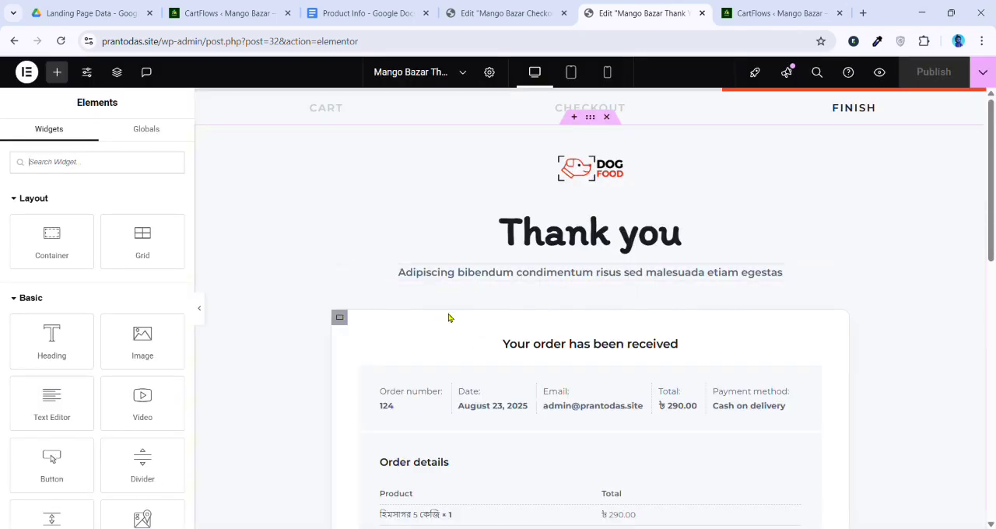
Delete all template containers from the Thank You page, including the Dog Food header, order details and Find us on section
scroll(386, 371, "down", 1)
scroll(386, 371, "down", 1)
scroll(518, 332, "up", 3)
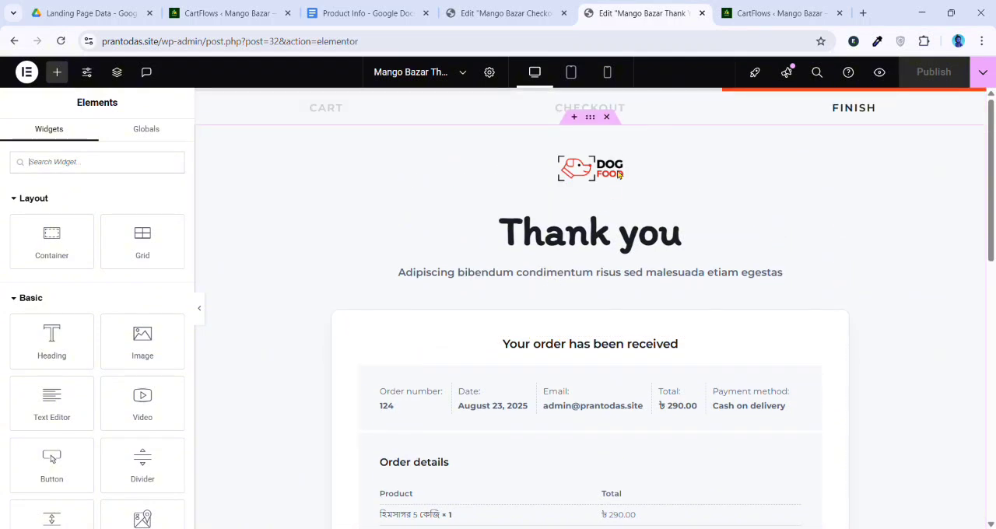
left_click(609, 97)
left_click(608, 96)
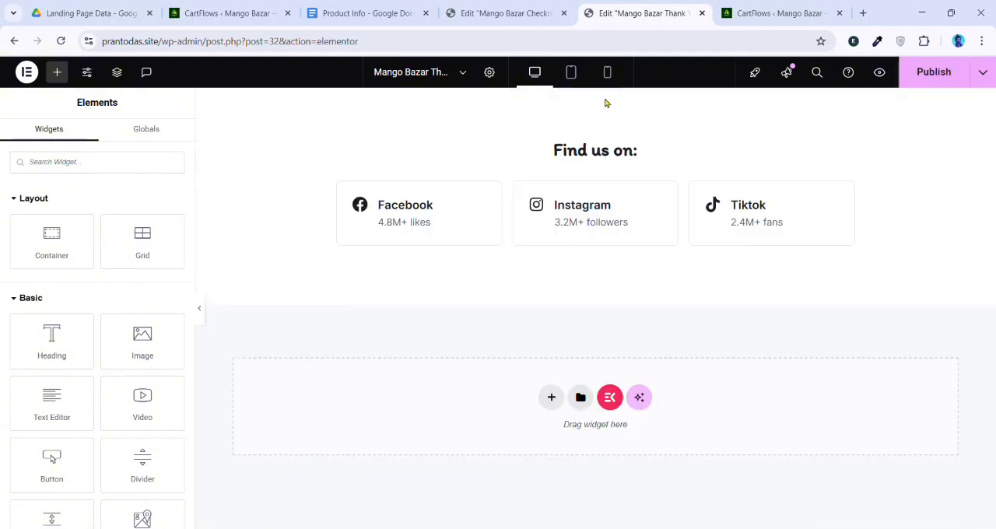
left_click(608, 97)
Copy the hero container from the checkout page and paste it into the empty Thank You page
left_click(527, 14)
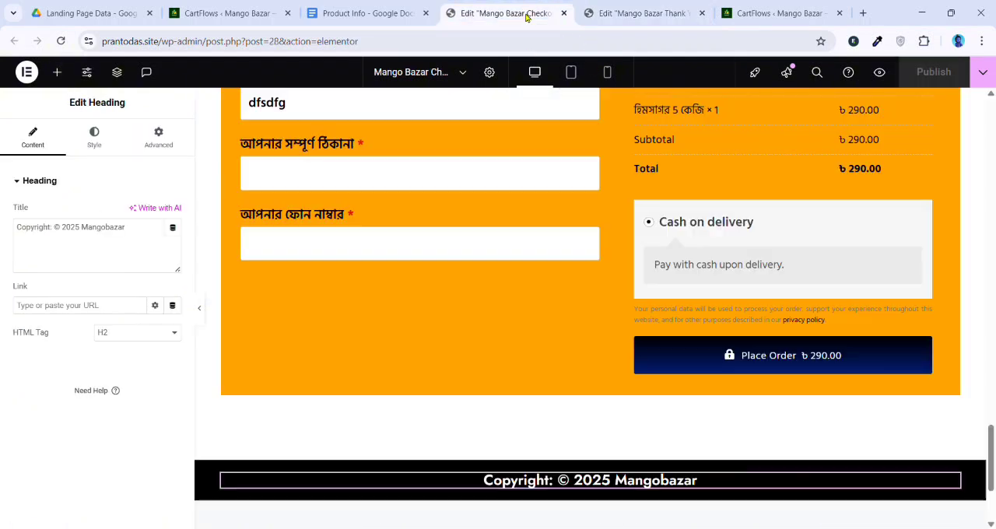
scroll(540, 239, "up", 10)
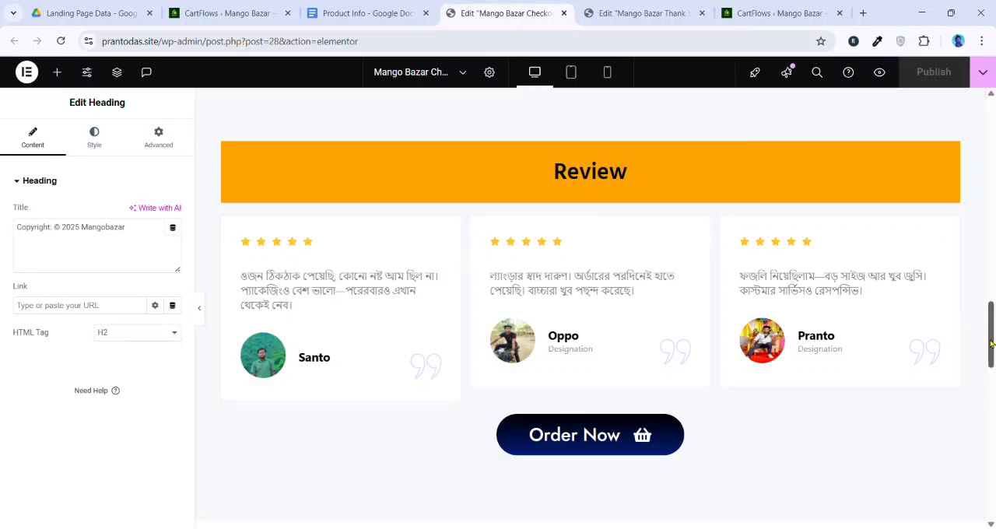
scroll(571, 236, "up", 15)
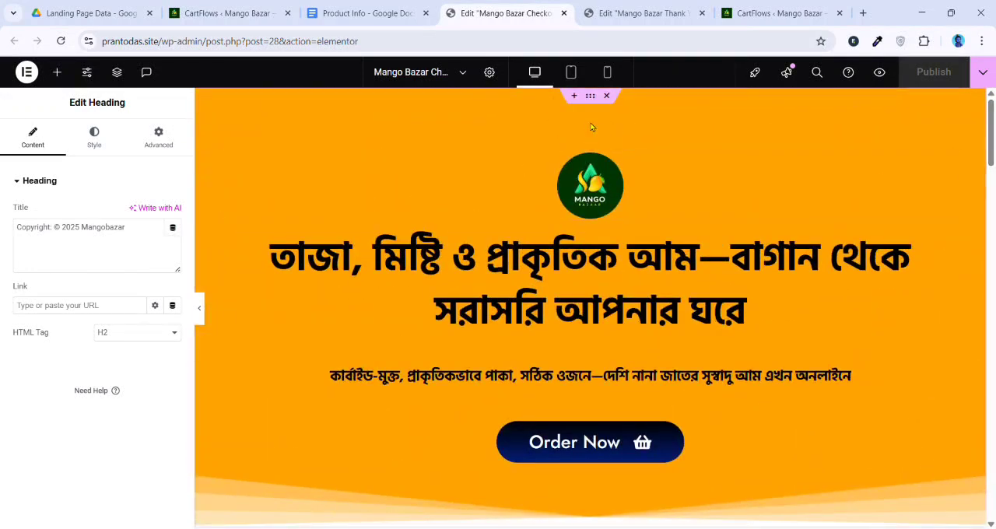
right_click(596, 101)
left_click(627, 194)
left_click(669, 13)
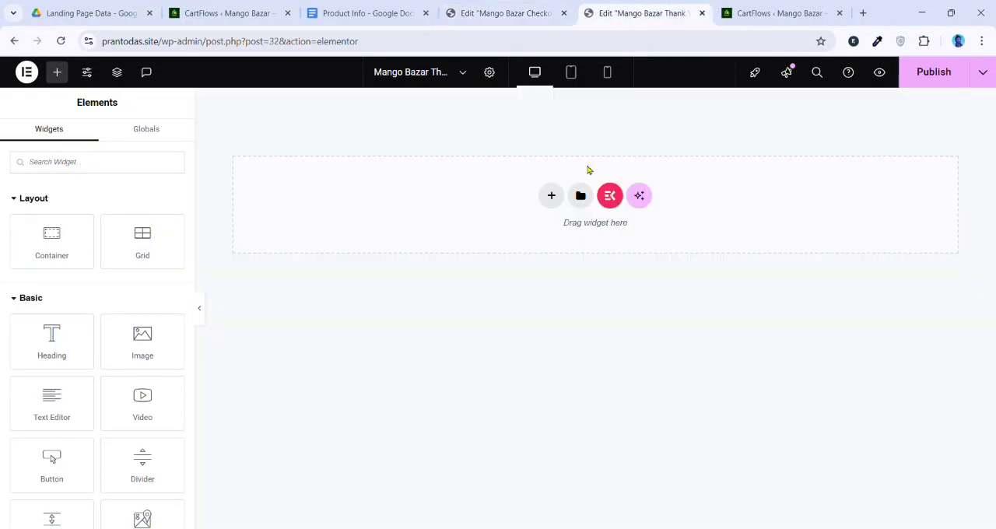
right_click(461, 204)
left_click(497, 215)
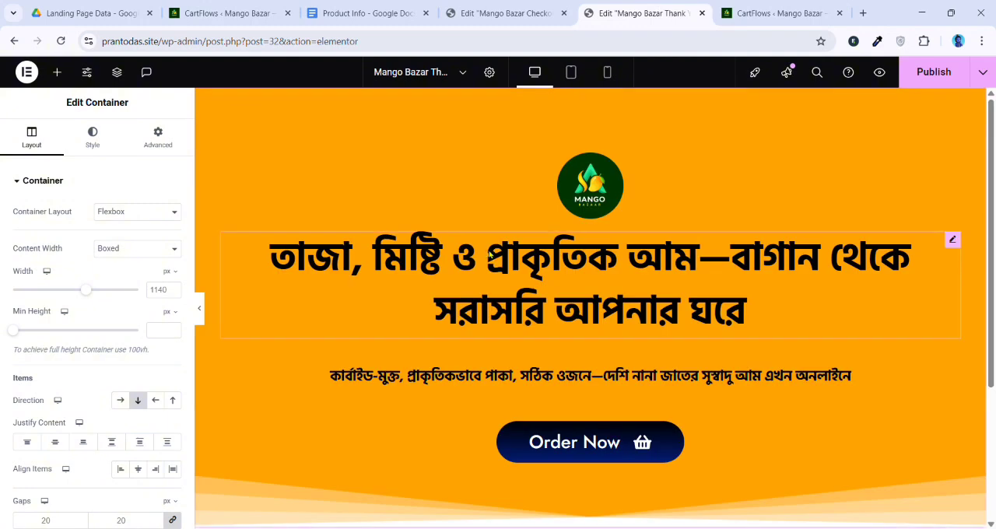
Delete the subtitle text and the Order Now button from the pasted hero container
scroll(585, 268, "down", 2)
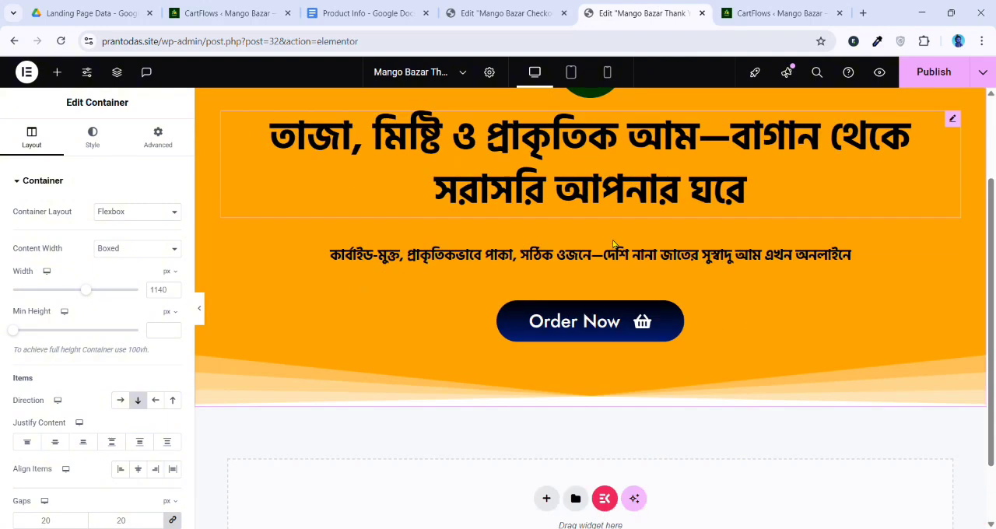
scroll(572, 288, "up", 2)
right_click(593, 387)
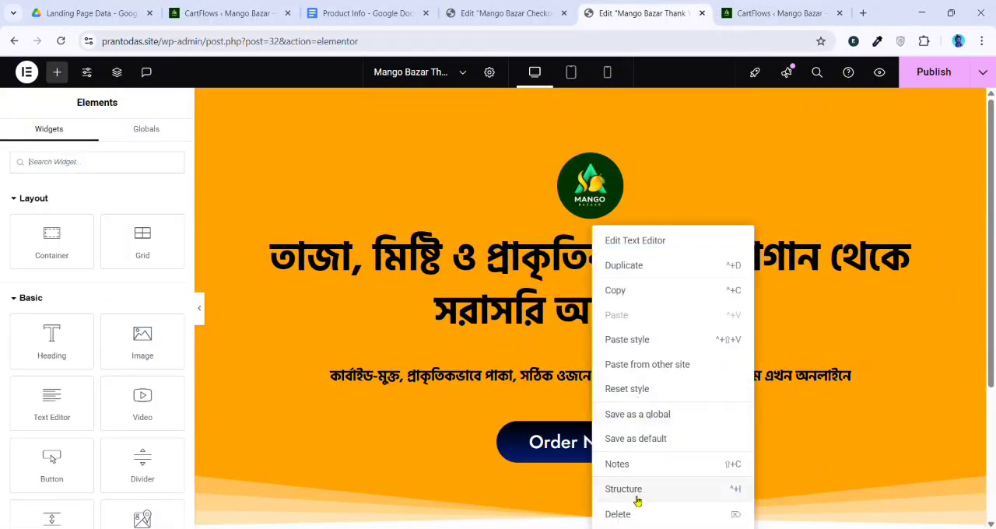
left_click(622, 514)
right_click(576, 371)
left_click(601, 512)
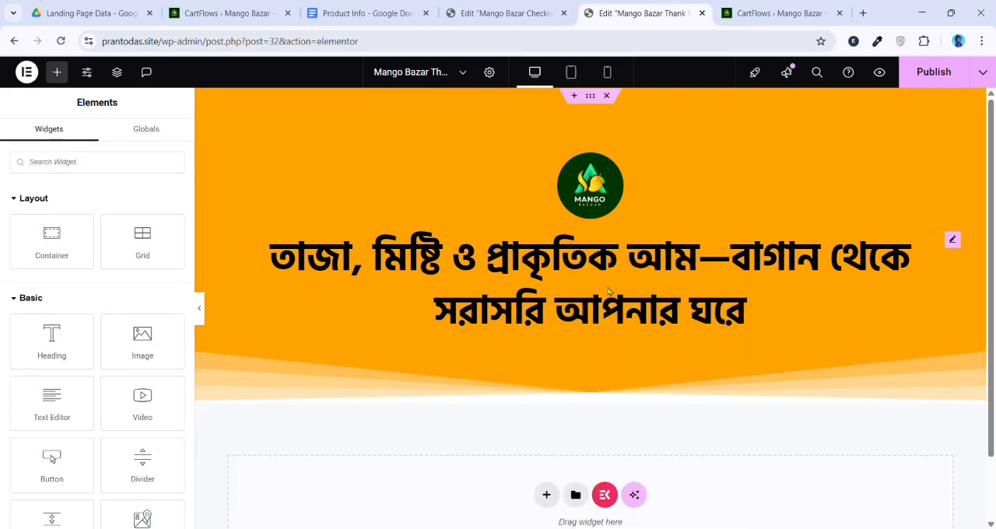
Set the hero heading's HTML tag to H3 and its font size to 22 px, and publish the page
left_click(625, 275)
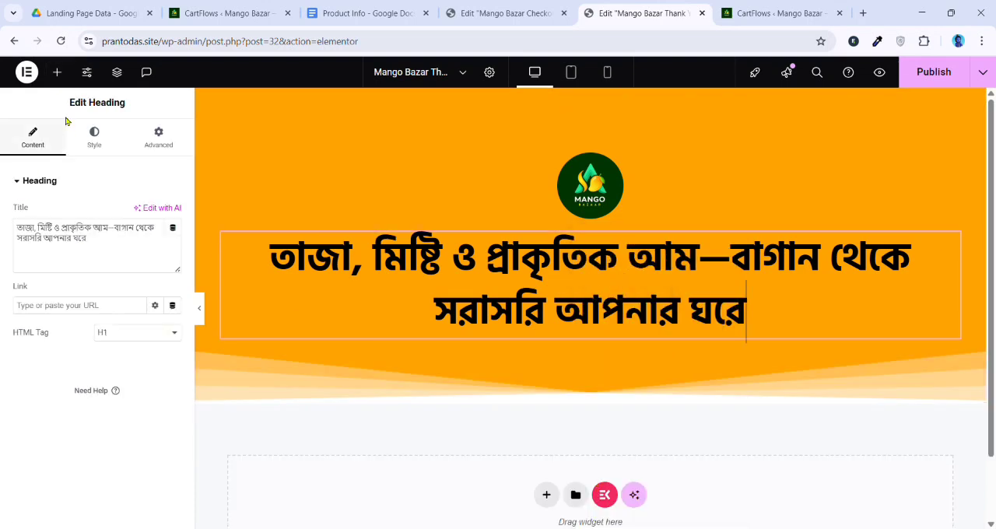
left_click(93, 136)
left_click(40, 144)
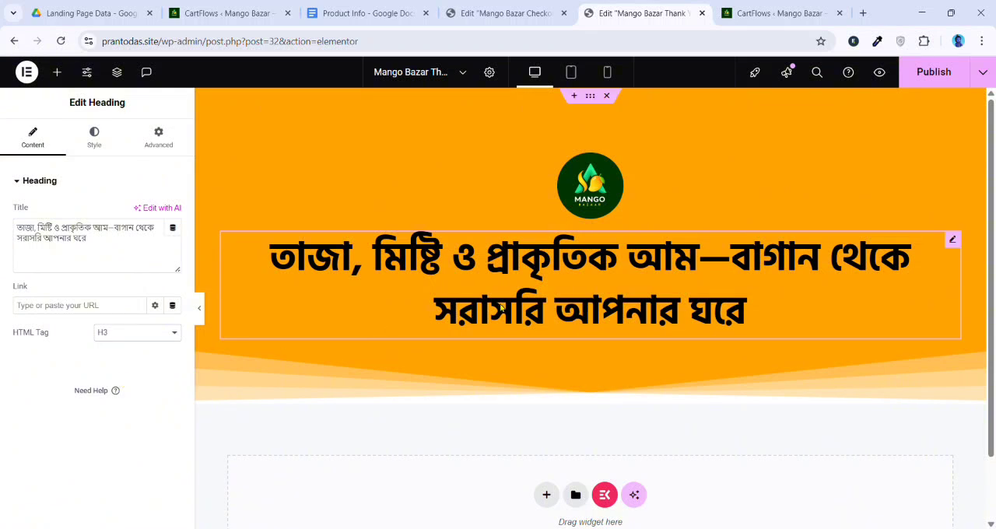
left_click(94, 134)
left_click(172, 248)
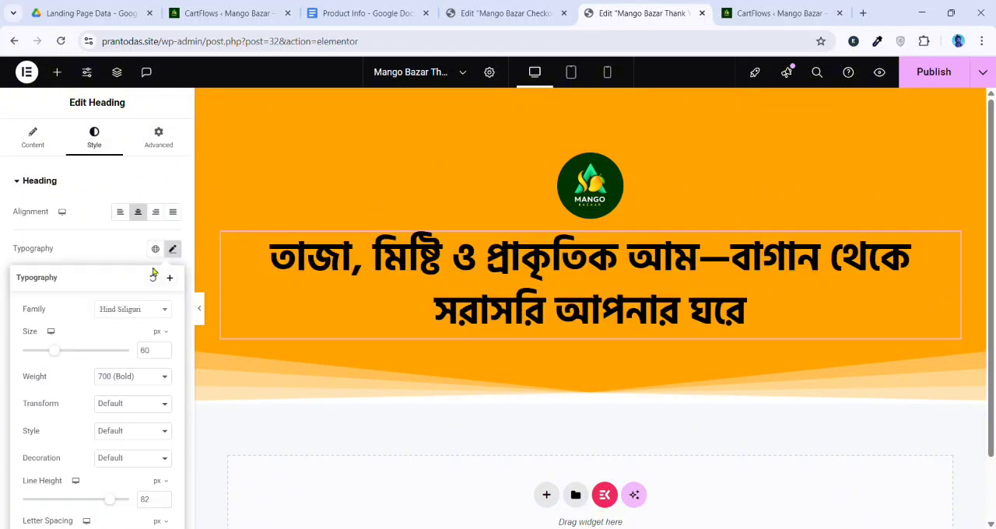
type("22")
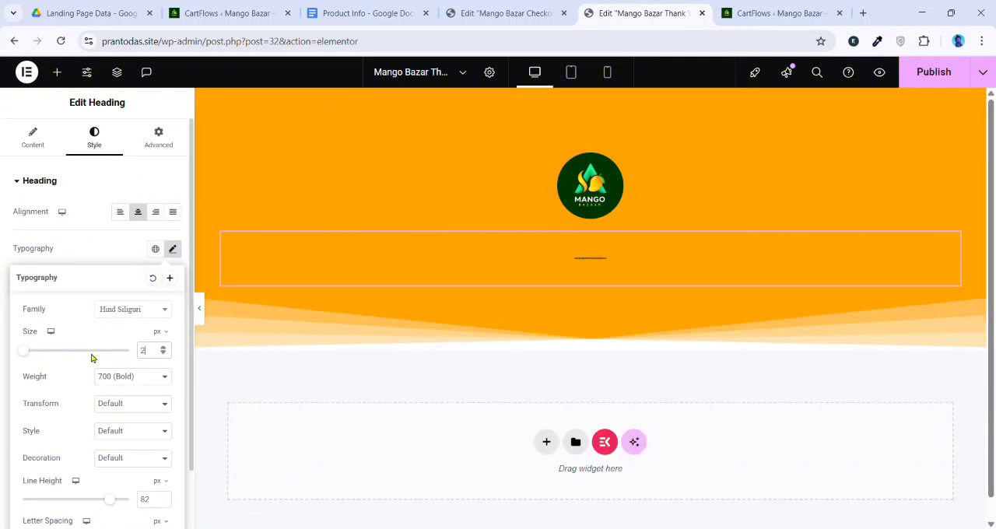
left_click(930, 73)
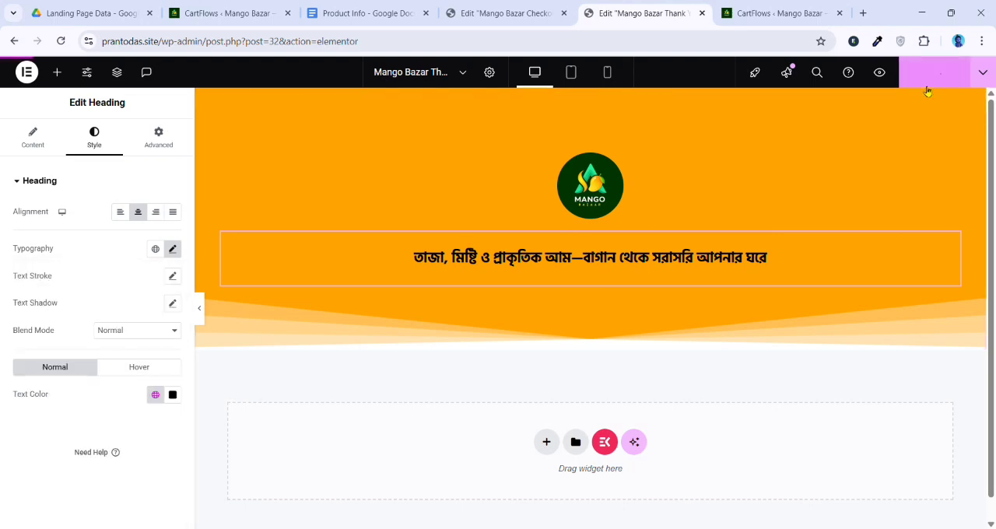
Replace the hero heading's Bengali title with "Thanks For order"
left_click(38, 142)
triple_click(134, 271)
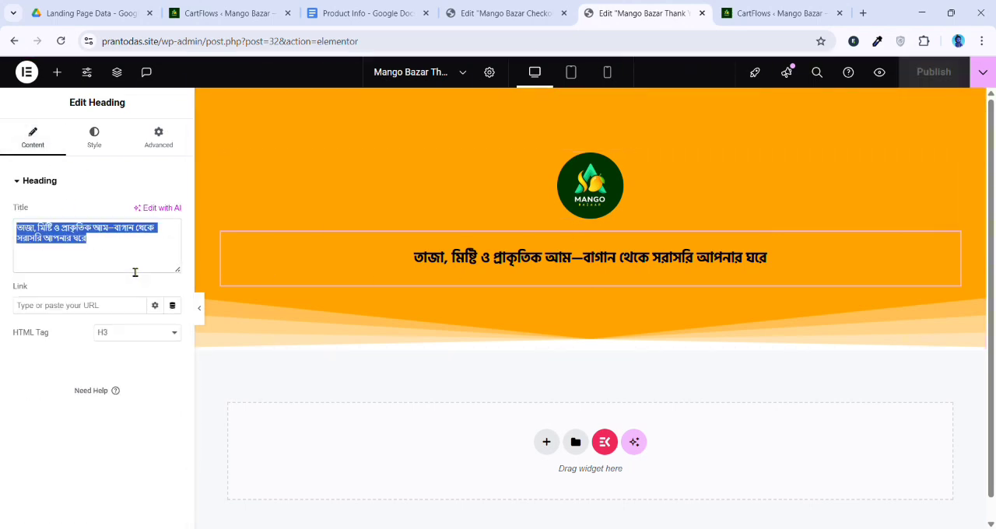
key("BackSpace")
type("Th")
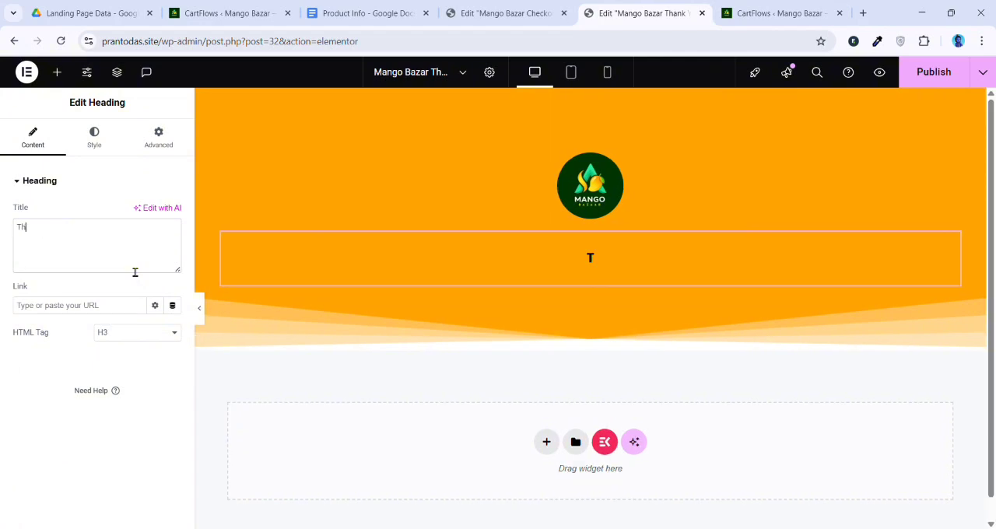
type("anks For ")
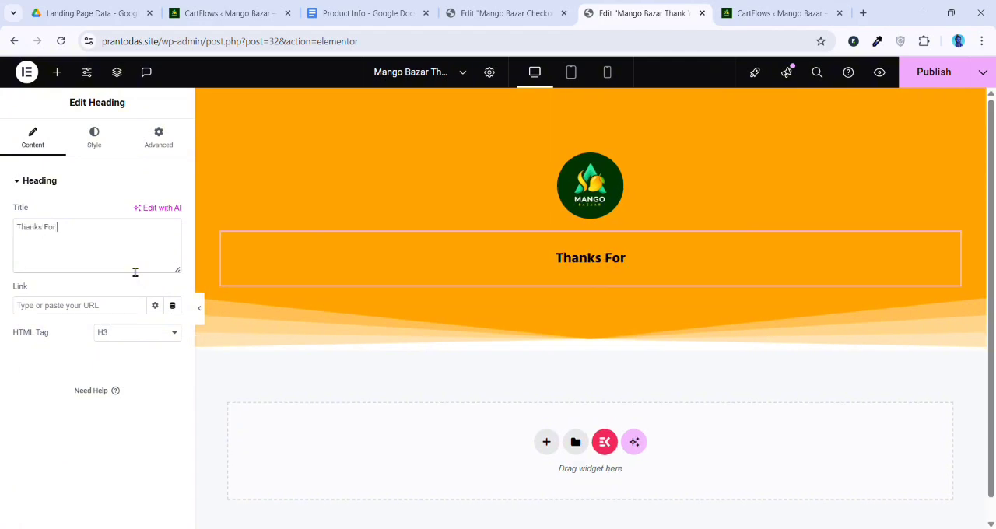
type("order")
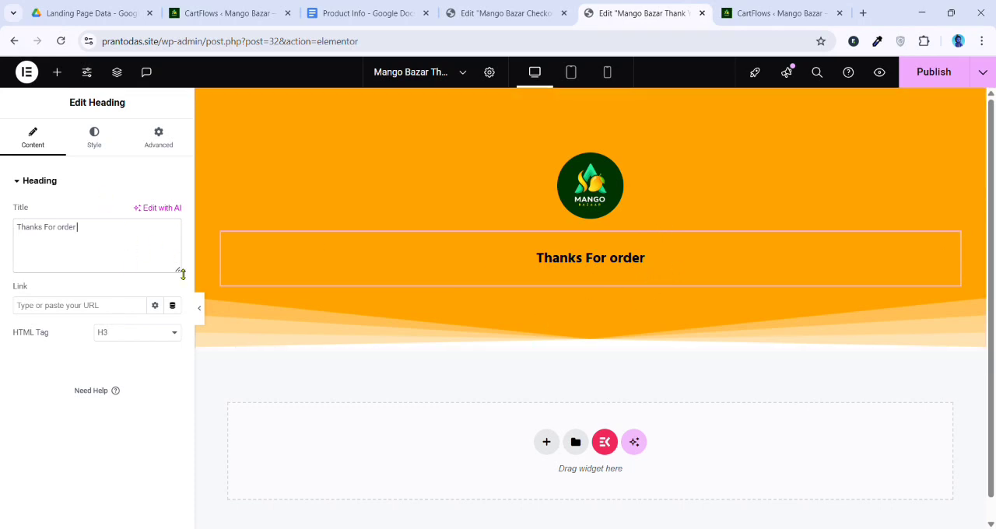
type("|")
key("Return")
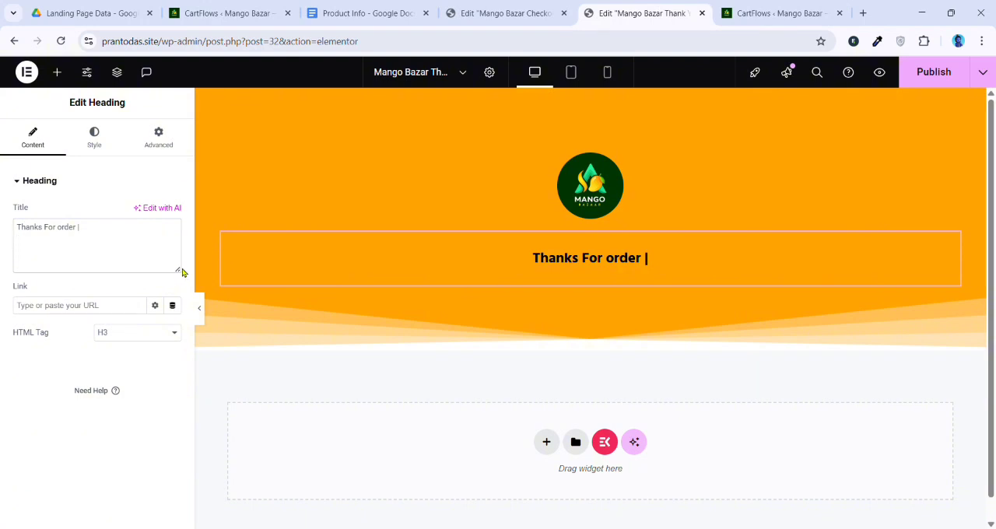
key("BackSpace")
key("BackSpace")
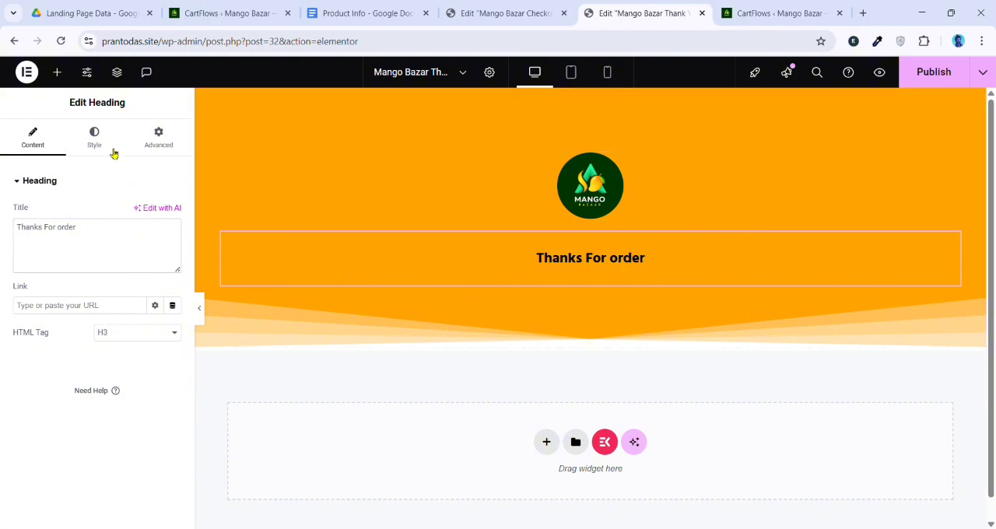
Change the hero heading's font family to Jost
left_click(109, 146)
left_click(173, 248)
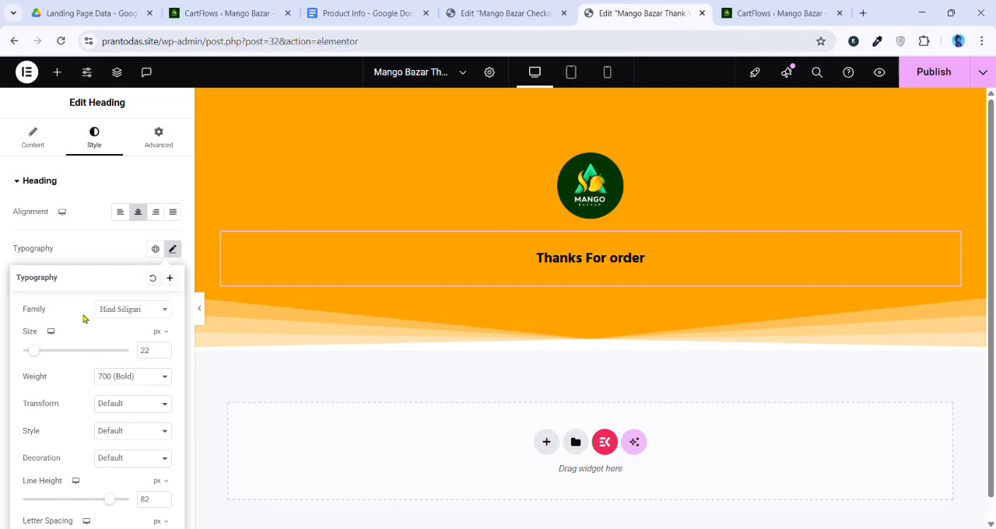
left_click(137, 312)
type("jost")
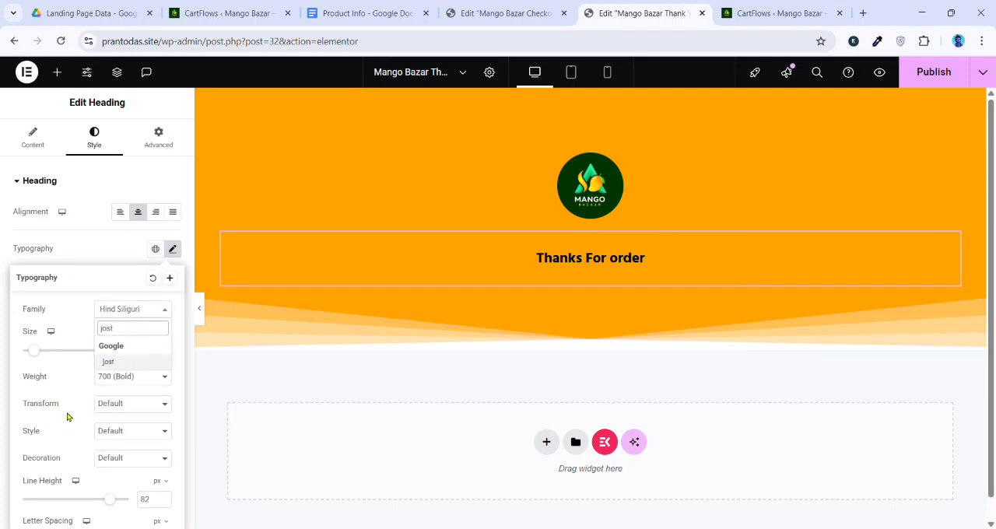
left_click(116, 363)
left_click(120, 255)
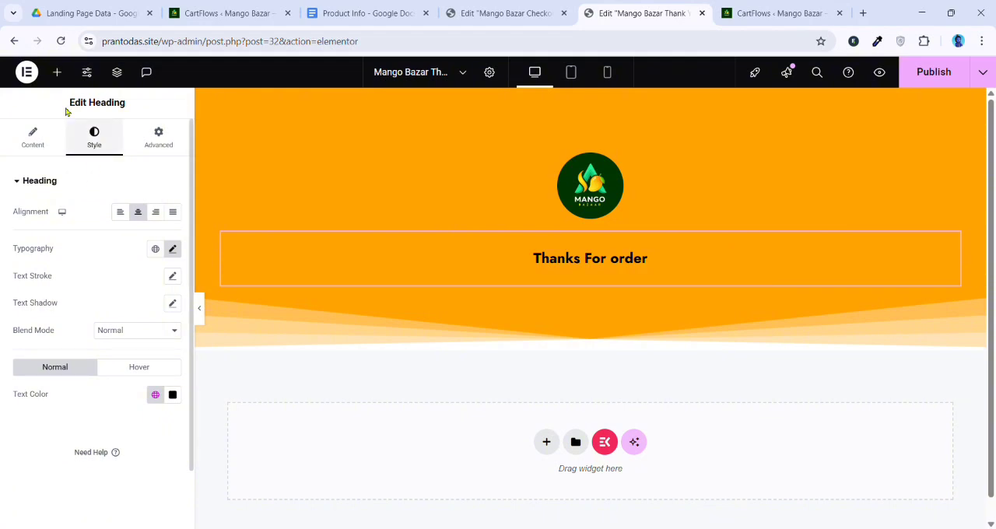
Find the Order Details Form widget and place it directly below the hero container
left_click(57, 72)
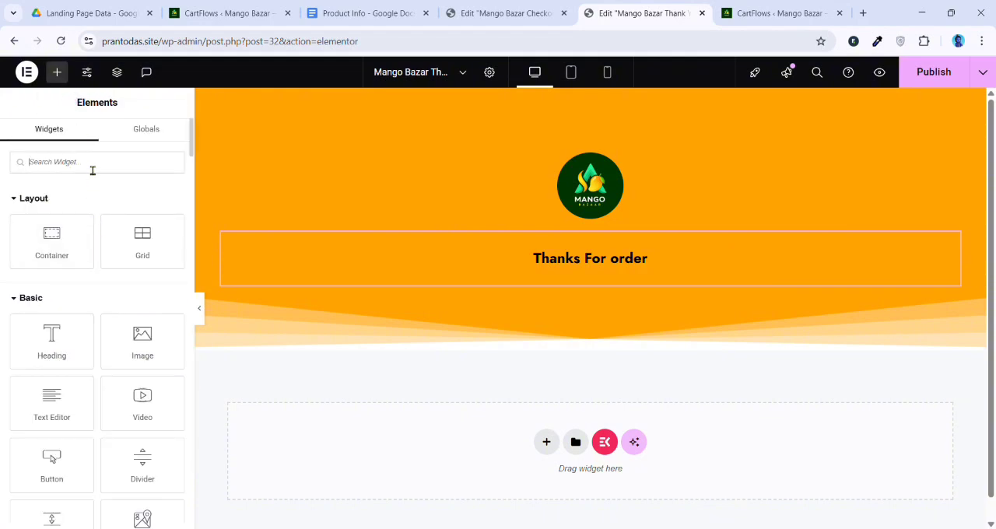
type("c")
key("BackSpace")
type("order")
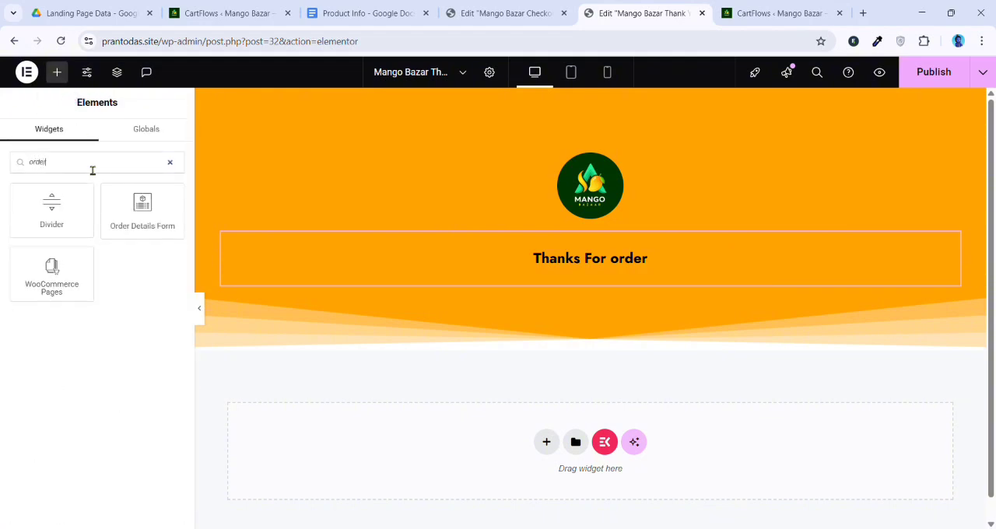
left_click_drag(142, 207, 596, 345)
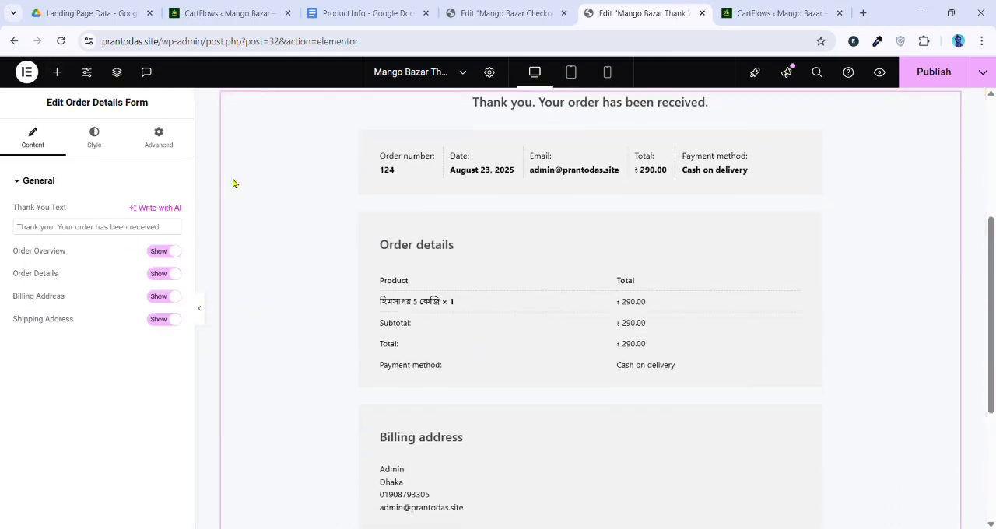
Set the order details container's padding to 20 px at its top and bottom
left_click(596, 211)
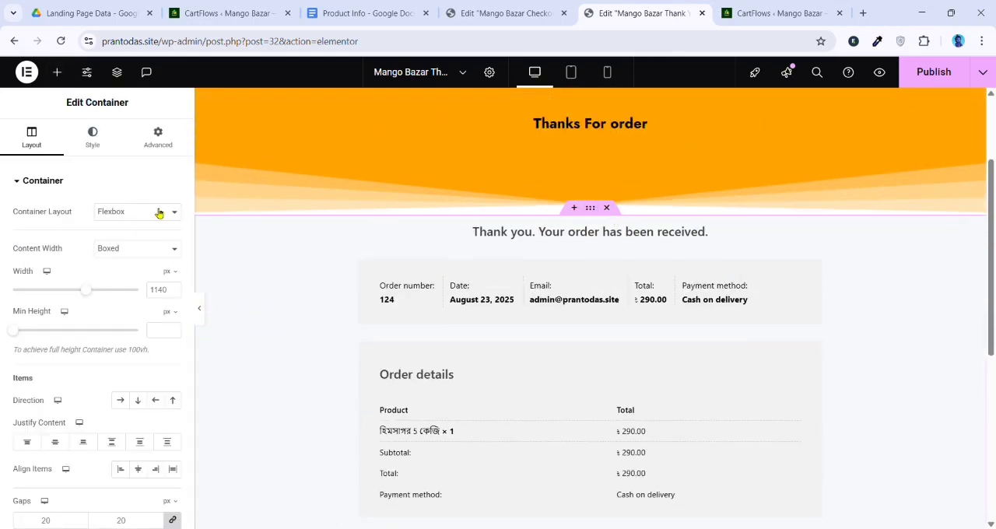
left_click(158, 137)
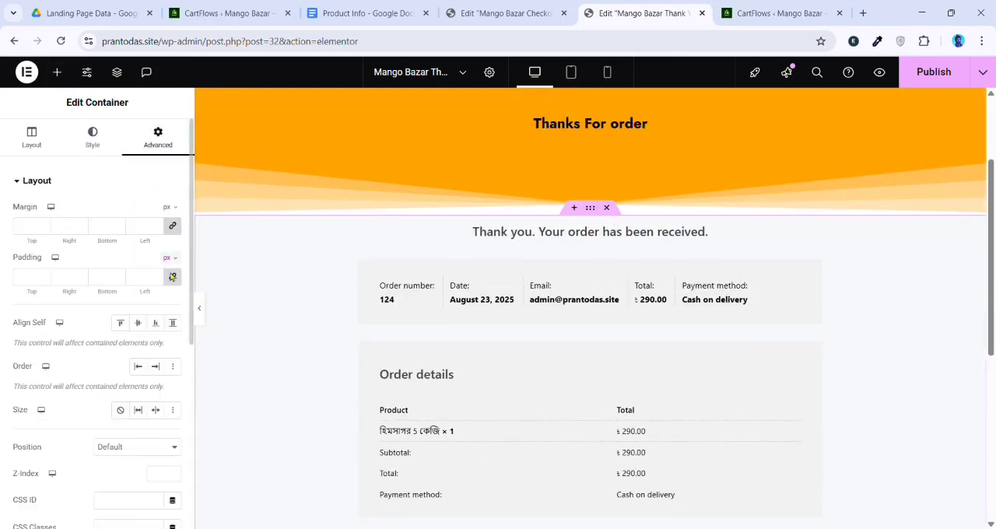
left_click(26, 280)
type("20")
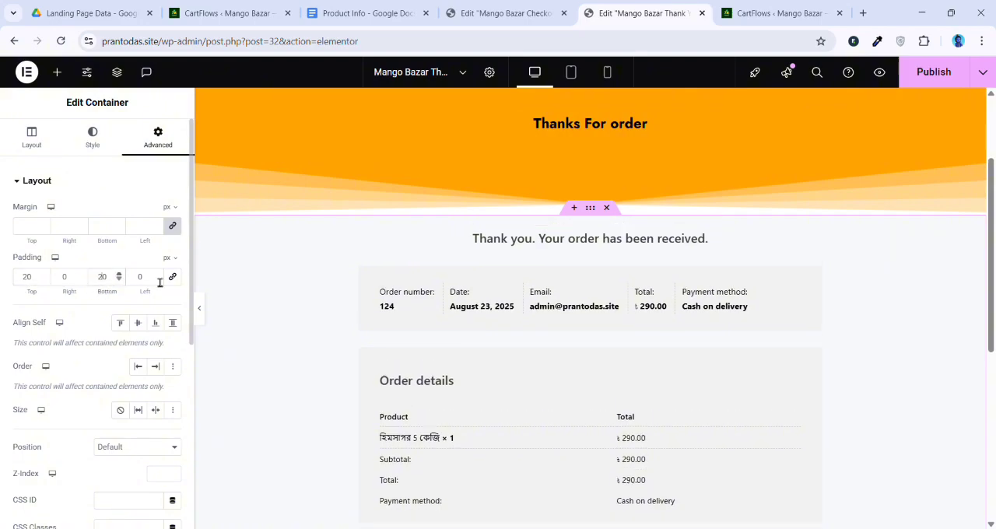
Copy the black copyright footer container from the checkout page and paste it below the order details on the Thank You page
scroll(589, 196, "down", 3)
left_click(530, 14)
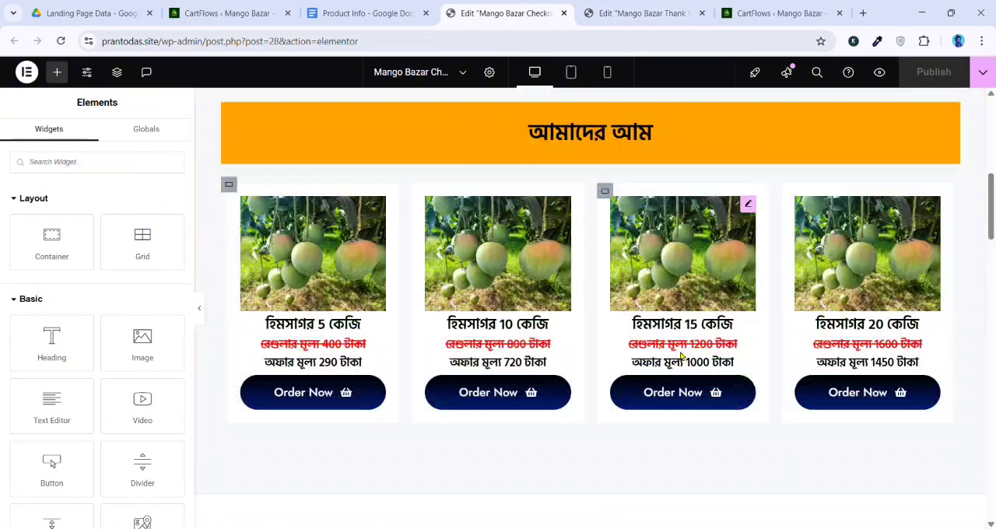
scroll(681, 356, "down", 10)
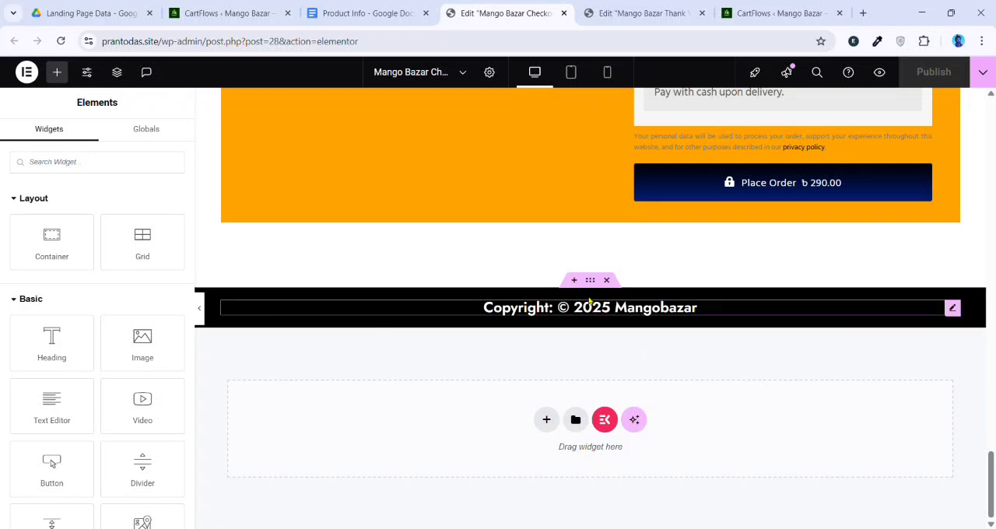
right_click(591, 303)
left_click(619, 266)
left_click(642, 13)
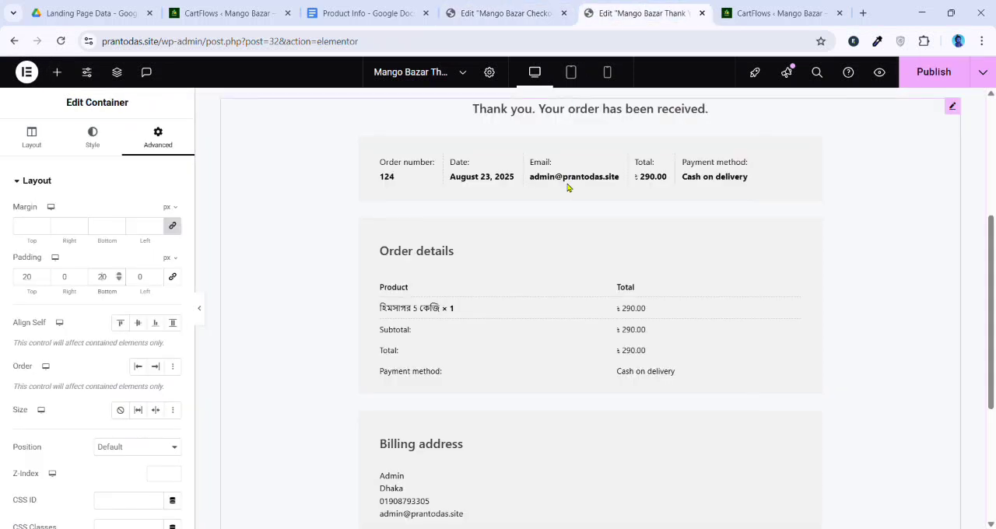
scroll(567, 187, "down", 4)
right_click(488, 409)
left_click(517, 414)
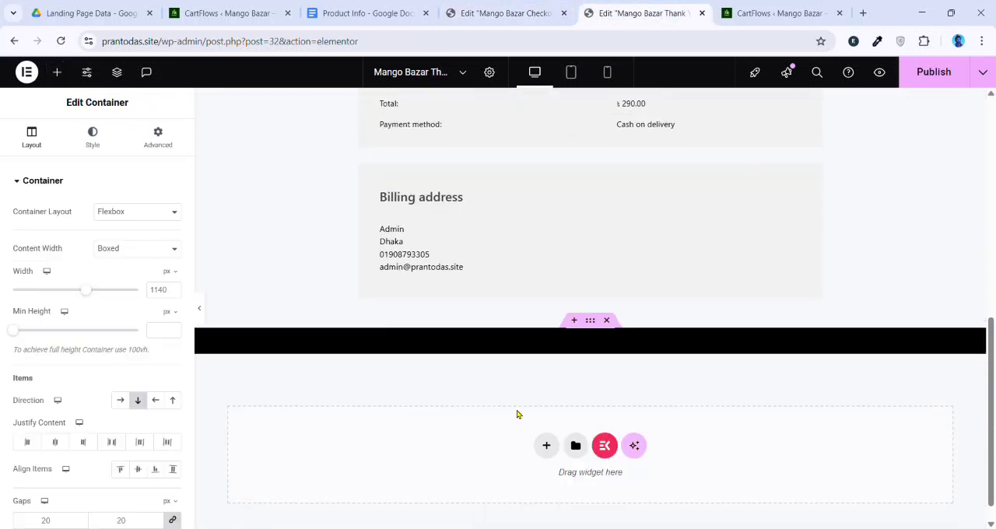
Set the font size of the footer's copyright heading to 18 px
left_click(685, 347)
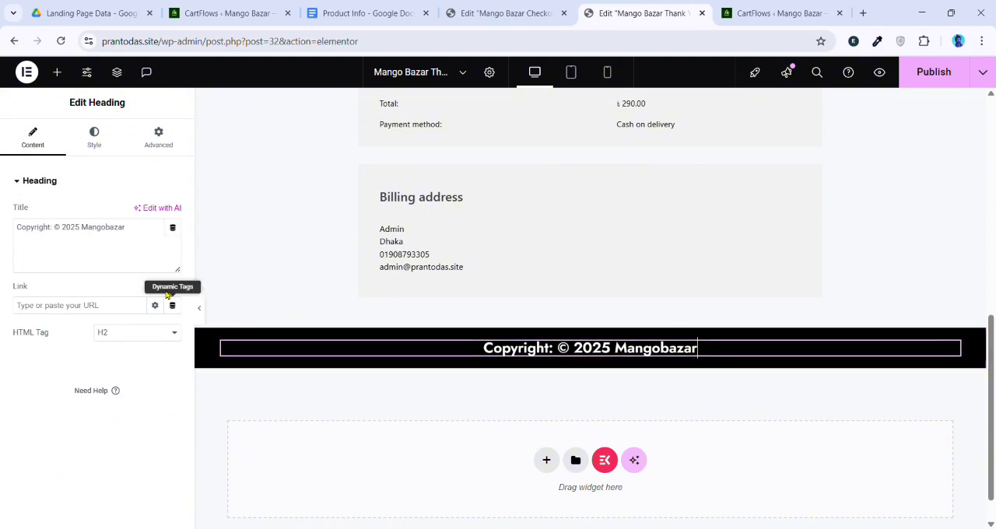
left_click(101, 142)
left_click(173, 249)
left_click(161, 350)
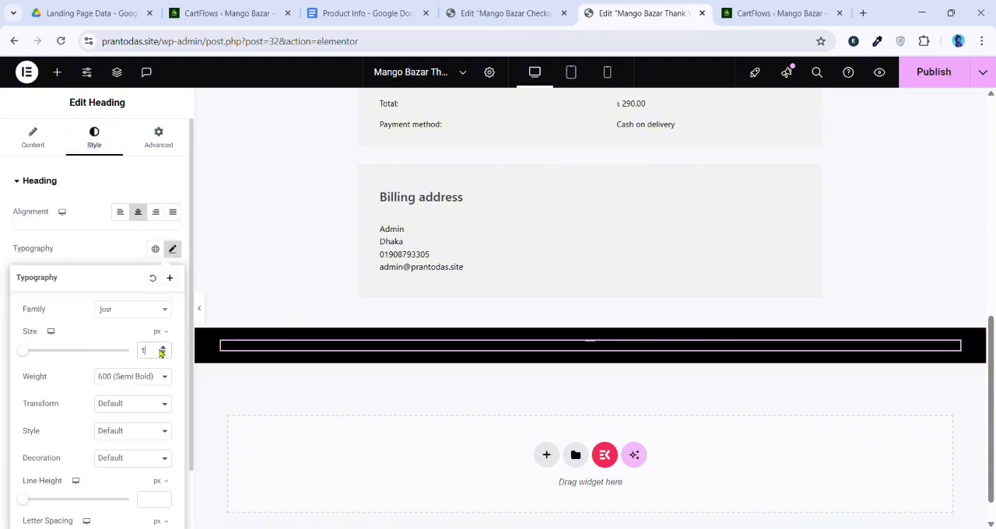
type("8")
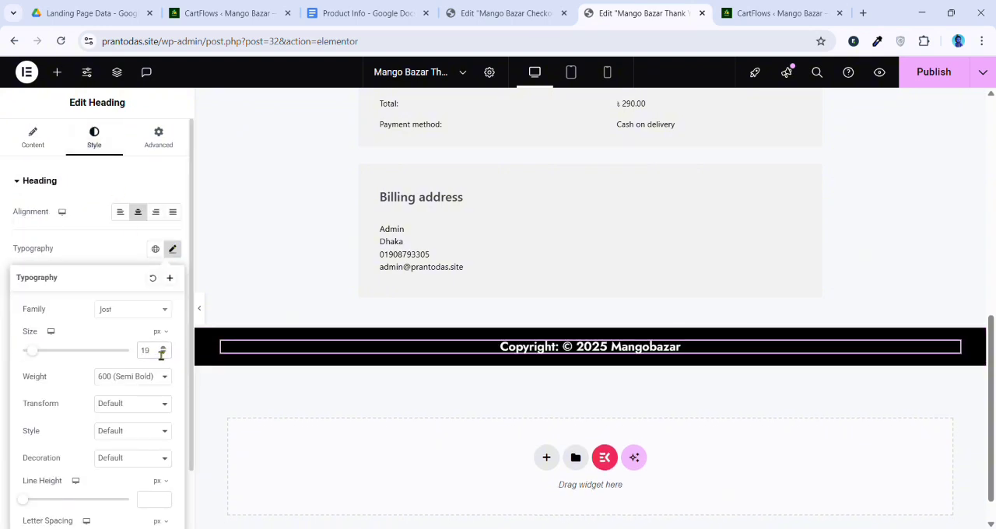
key("BackSpace")
type("8")
scroll(620, 276, "up", 10)
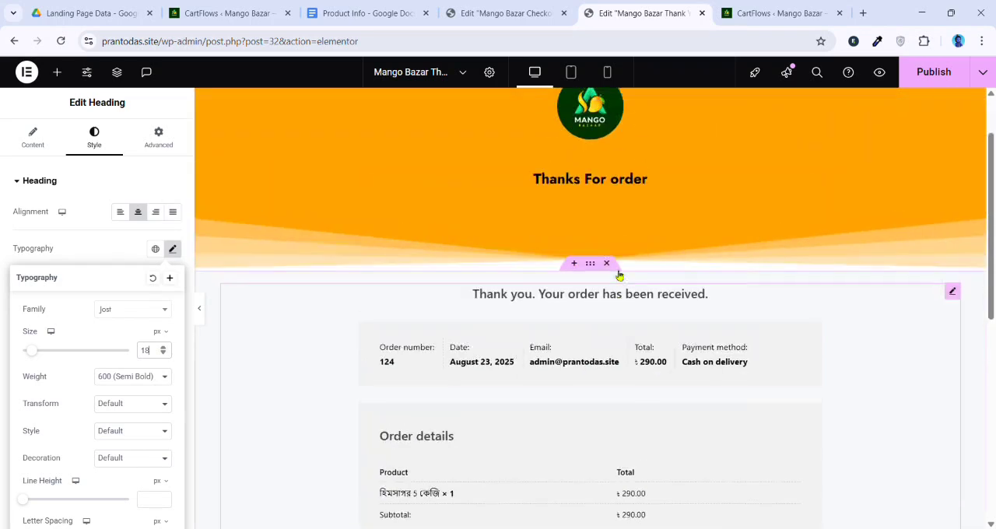
Examine the Thank You page's tablet and mobile layouts, from the hero heading to the order details
left_click(570, 72)
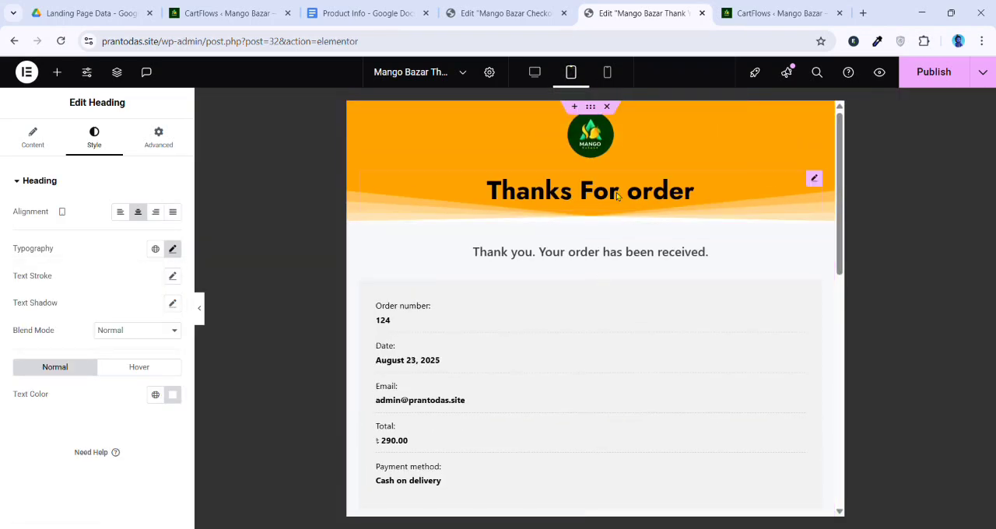
scroll(607, 205, "down", 10)
scroll(621, 226, "up", 8)
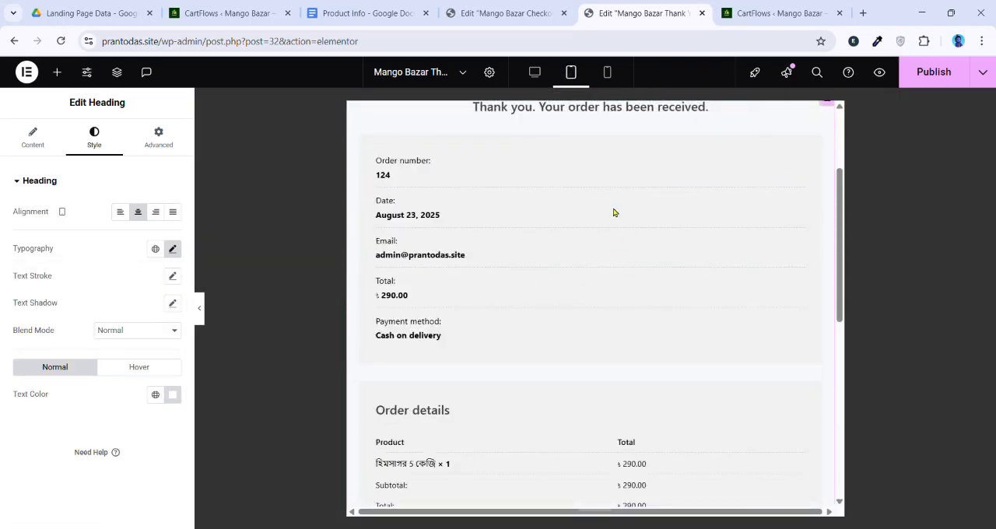
scroll(613, 212, "up", 3)
left_click(607, 72)
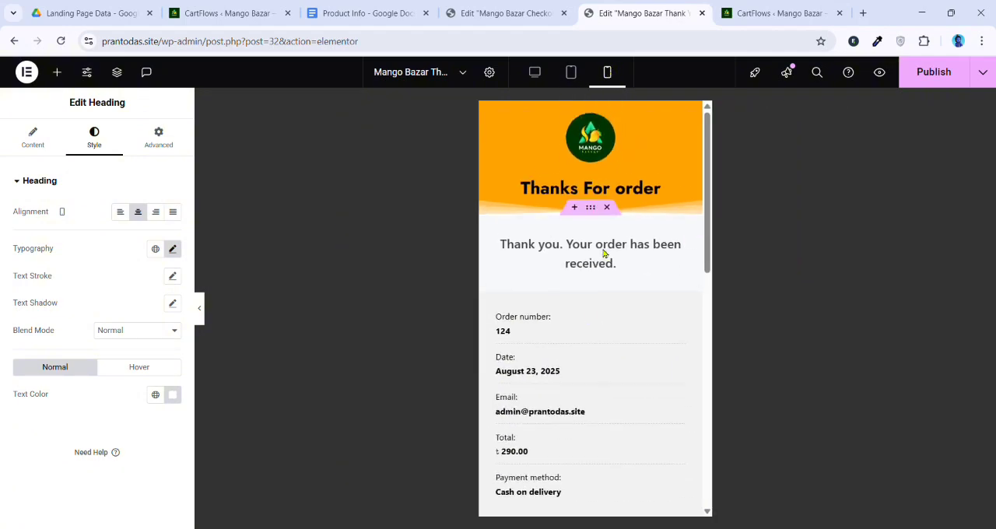
scroll(578, 289, "down", 10)
scroll(625, 194, "up", 8)
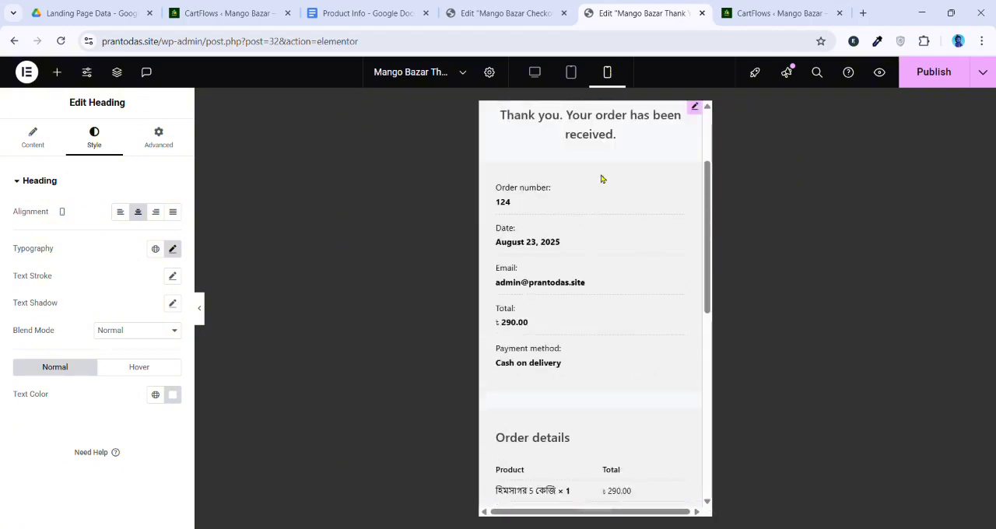
Set the order details container's padding to 10 px on all sides for the mobile layout
scroll(601, 179, "up", 3)
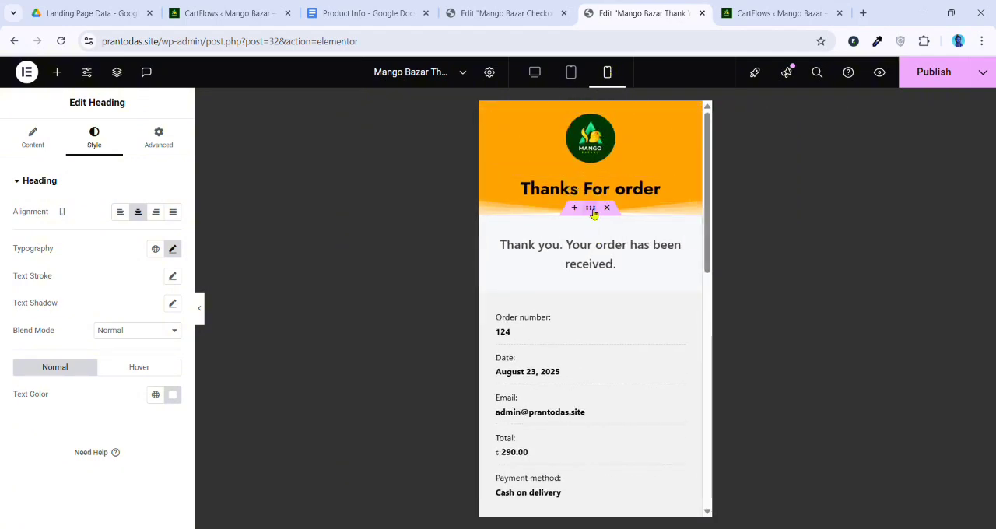
left_click(592, 210)
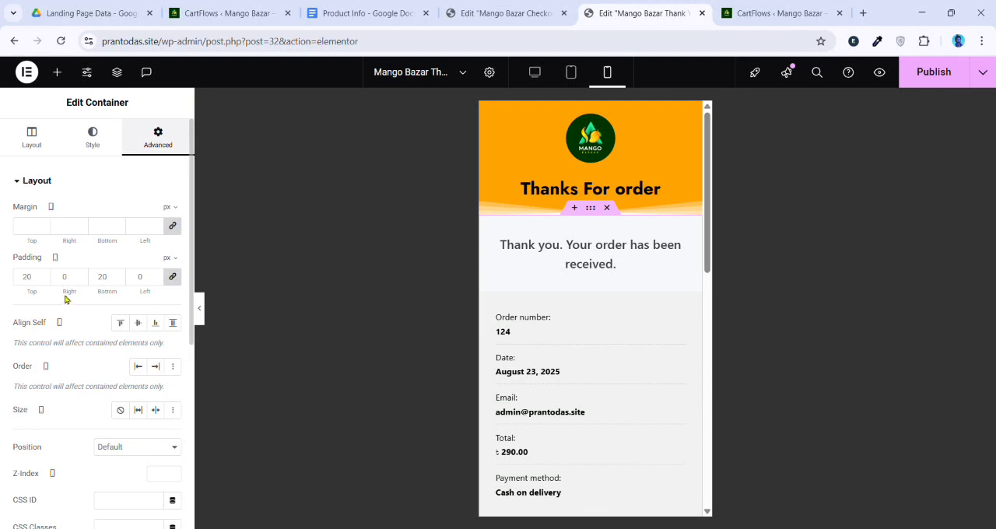
type("10")
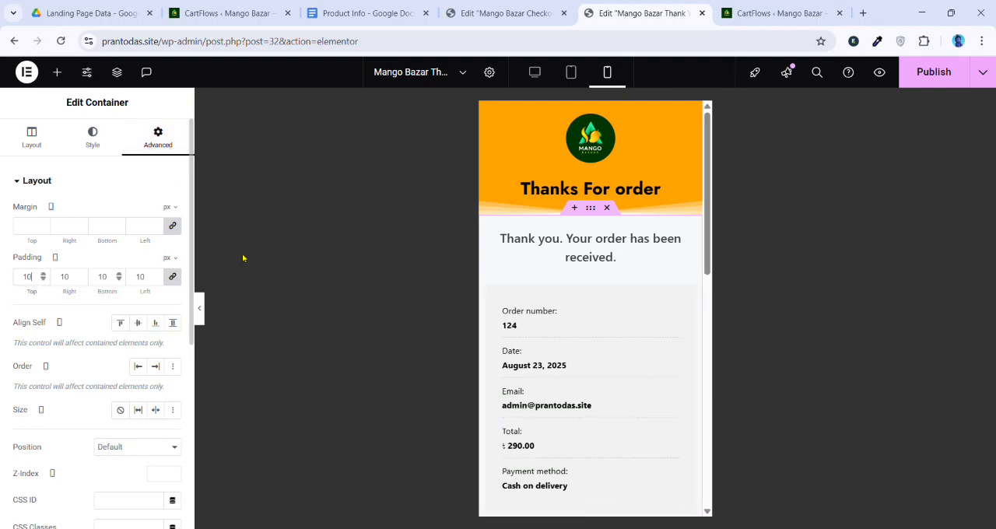
scroll(613, 361, "down", 3)
scroll(604, 343, "down", 3)
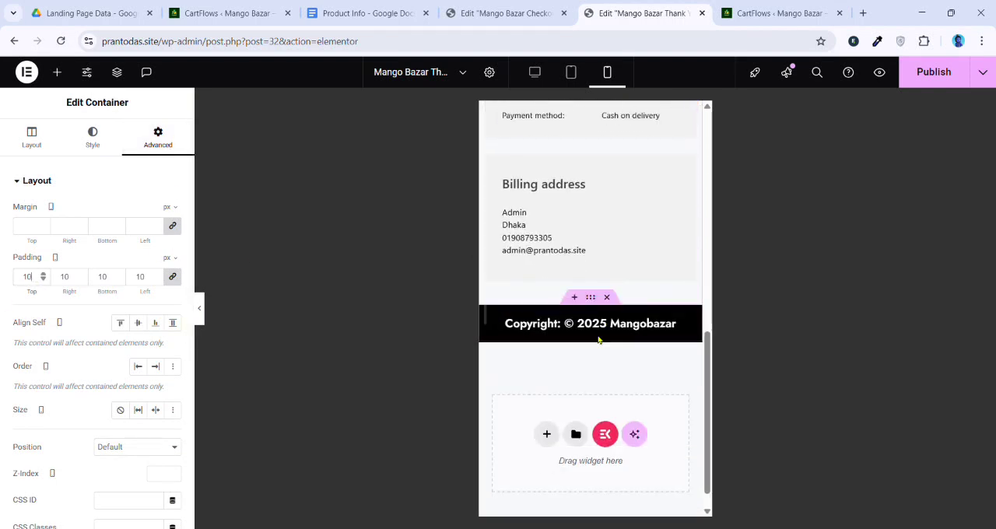
Return to the desktop layout and publish the Thank You page
scroll(595, 331, "up", 5)
scroll(598, 311, "up", 3)
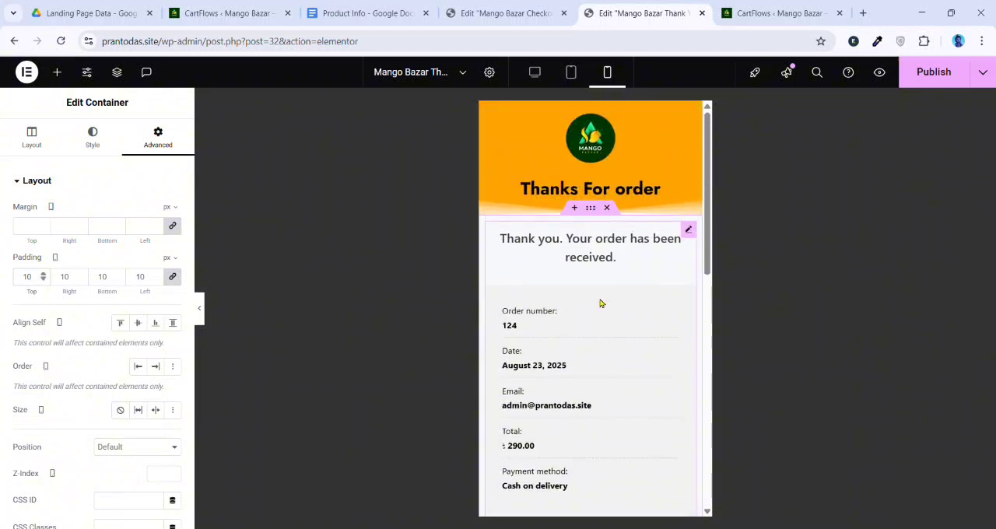
left_click(548, 73)
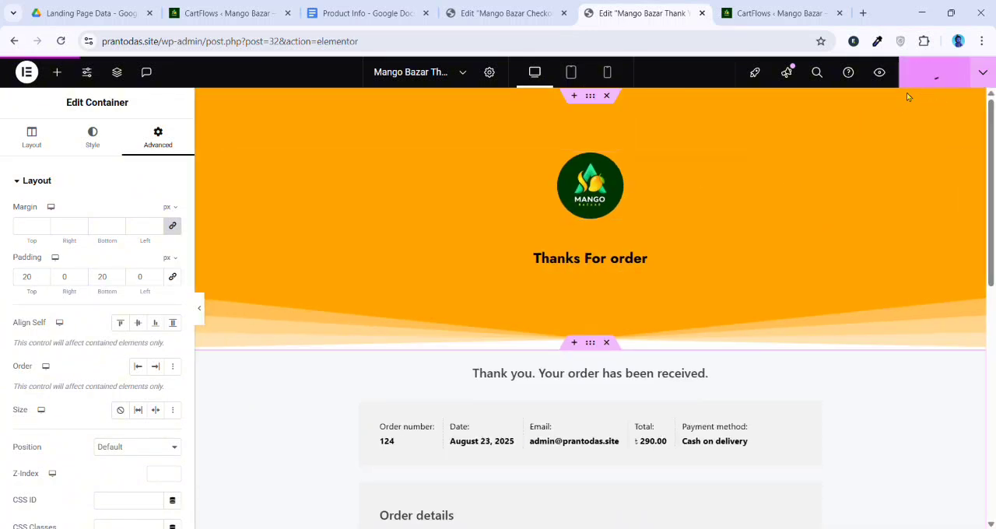
left_click(930, 74)
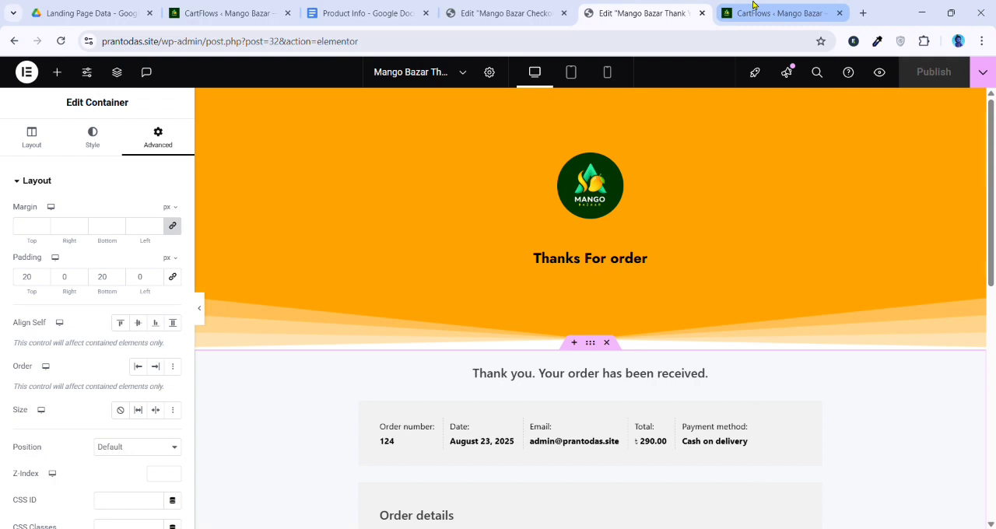
Open the live Mango Bazar site from the CartFlows tab and examine its hero and mango product cards
left_click(753, 13)
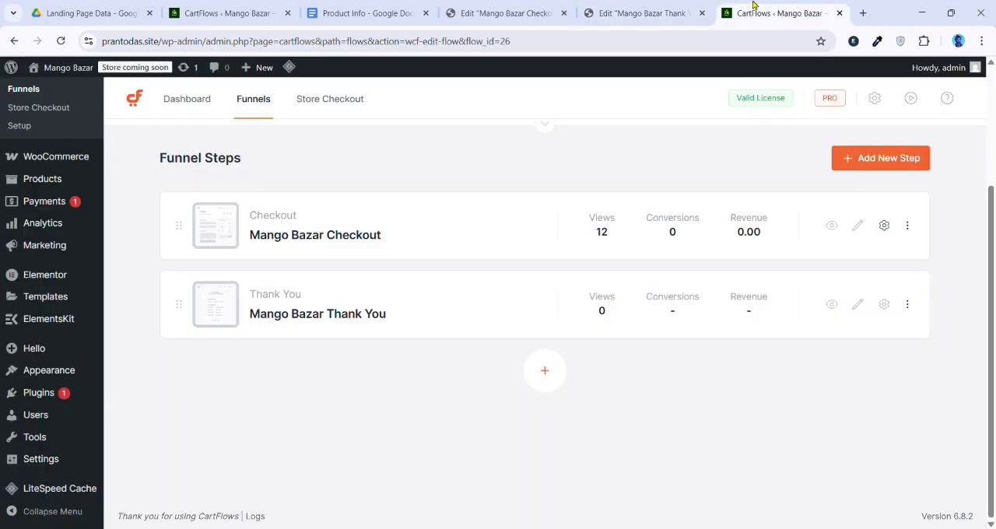
mouse_move(68, 70)
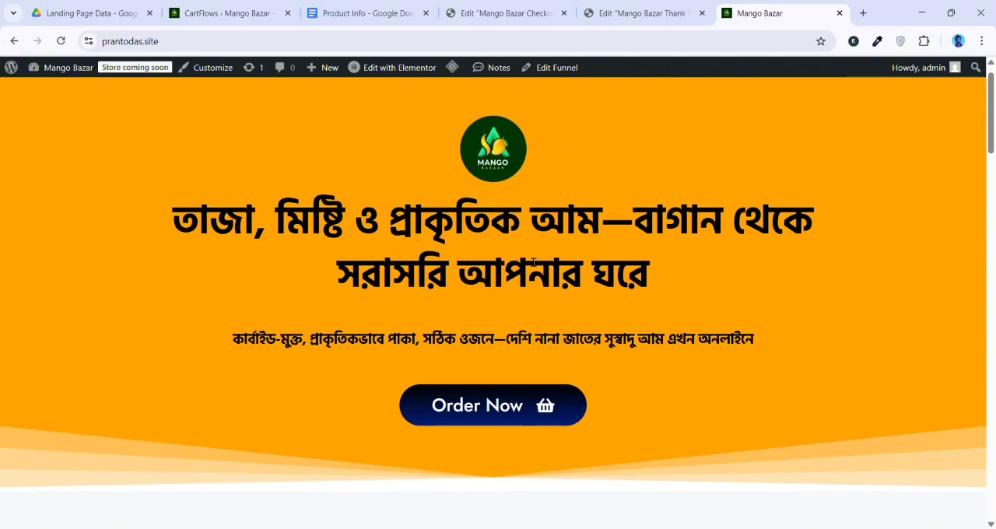
scroll(527, 258, "down", 3)
scroll(527, 257, "up", 3)
scroll(526, 264, "down", 5)
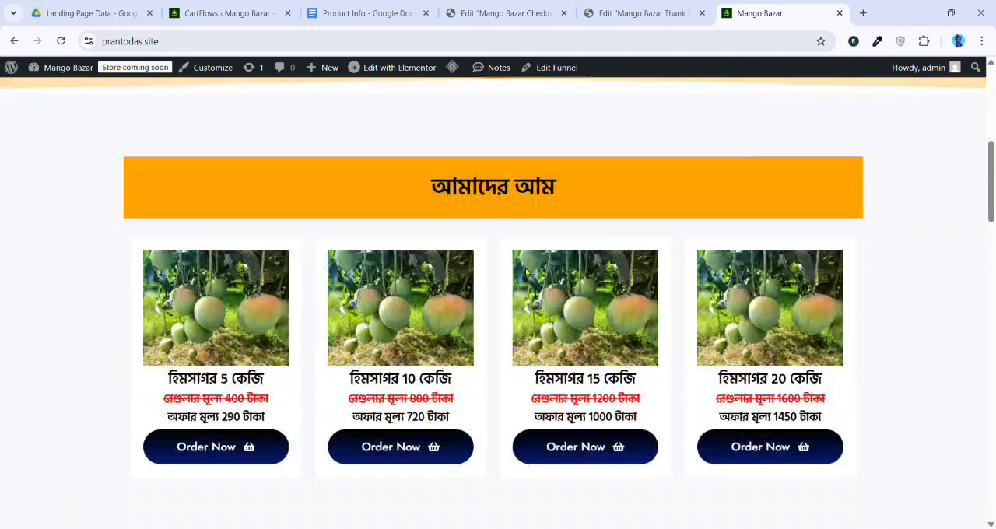
scroll(526, 271, "down", 4)
scroll(509, 327, "up", 3)
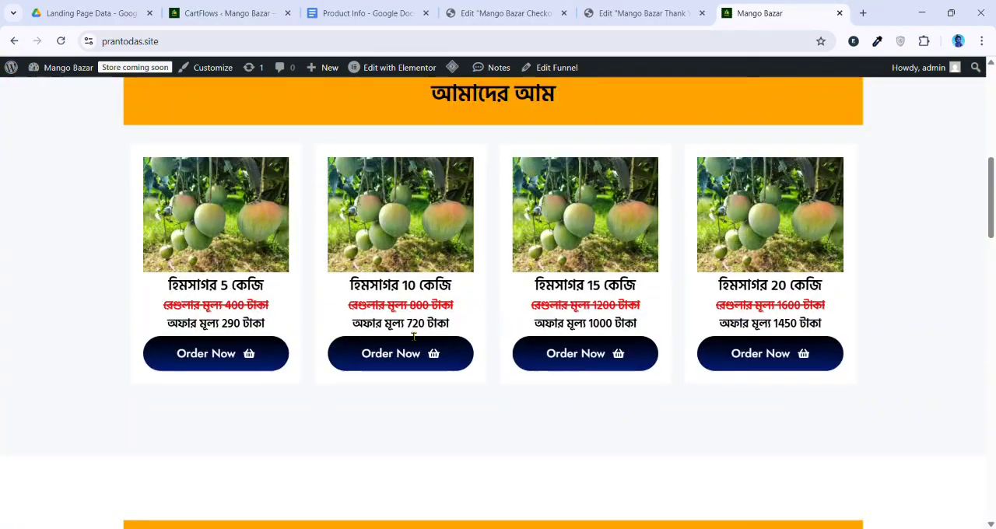
Examine the live page's review carousel, checkout form and copyright footer, swiping through the review cards
scroll(413, 337, "down", 2)
scroll(440, 310, "down", 8)
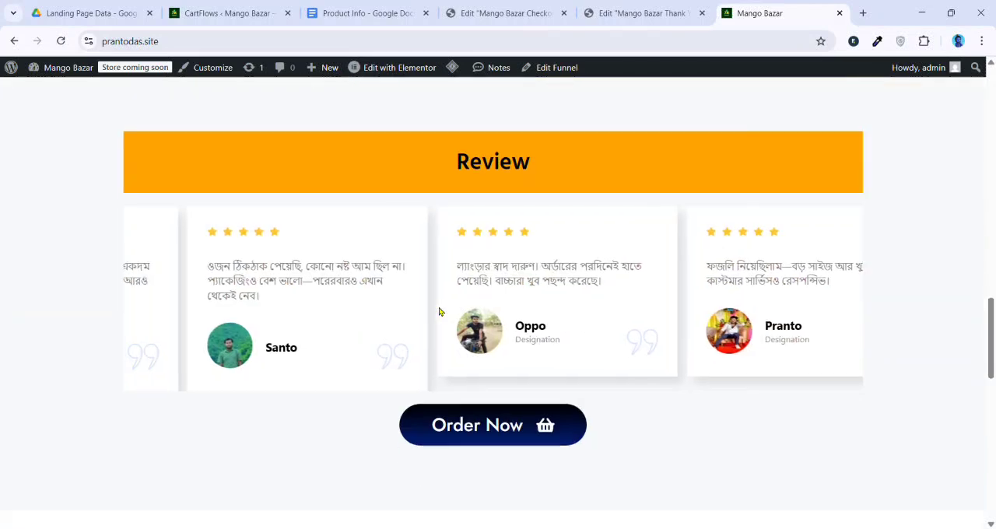
scroll(440, 311, "down", 3)
scroll(454, 313, "up", 2)
left_click_drag(731, 240, 606, 246)
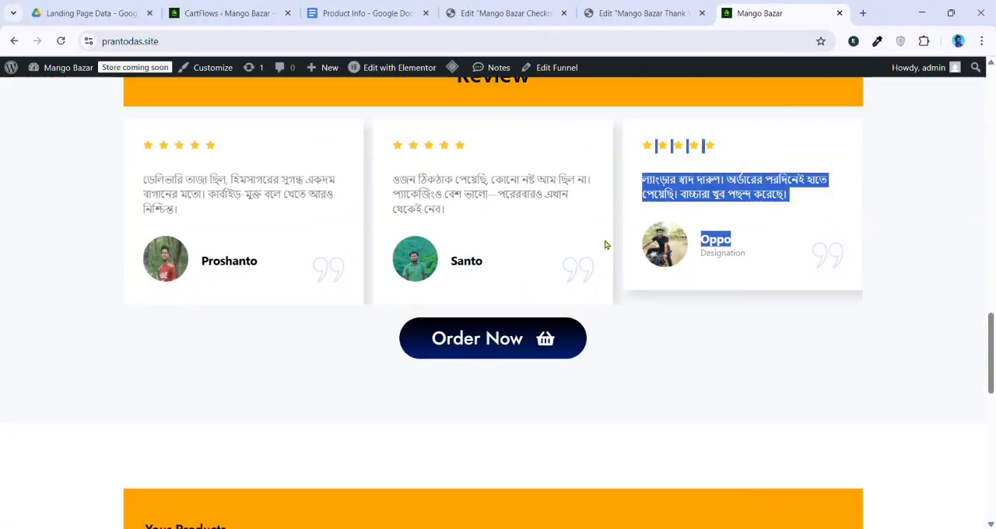
scroll(576, 295, "down", 10)
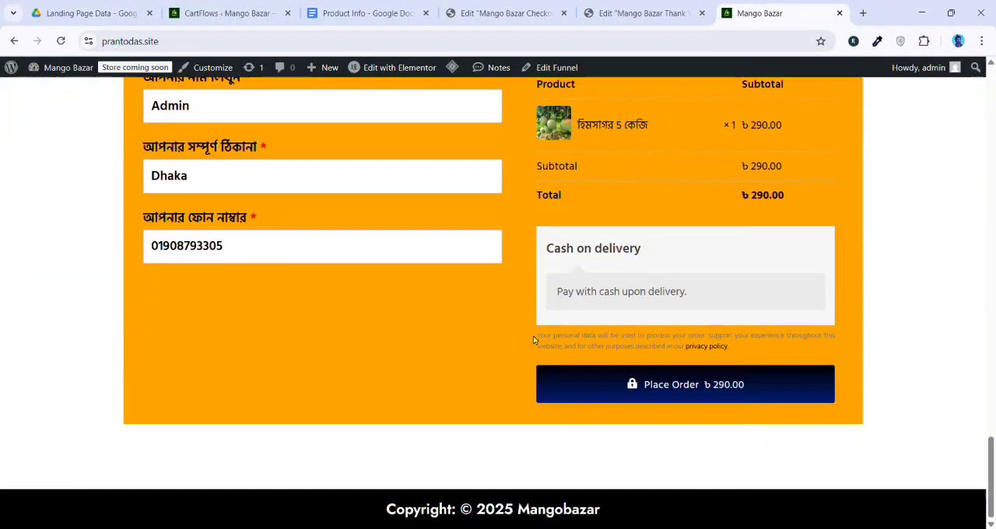
scroll(534, 340, "up", 10)
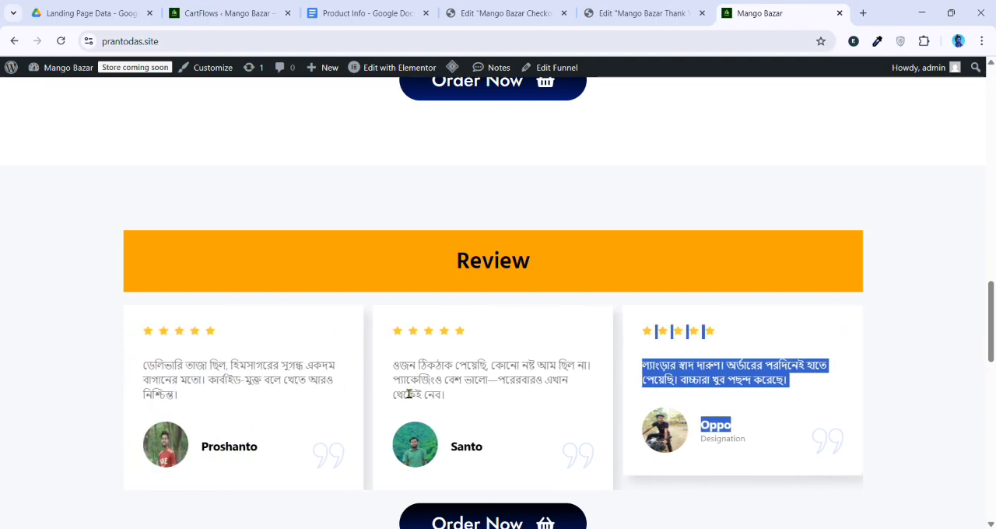
scroll(409, 394, "up", 15)
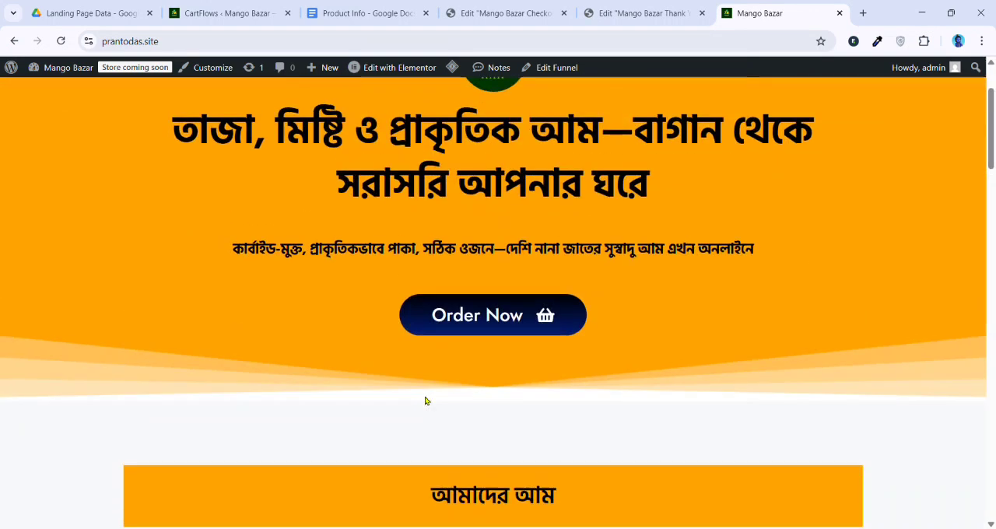
Load the shared Landing Page Data folder in a new browser window and download the All Images folder and Product Info document
key("ctrl+n")
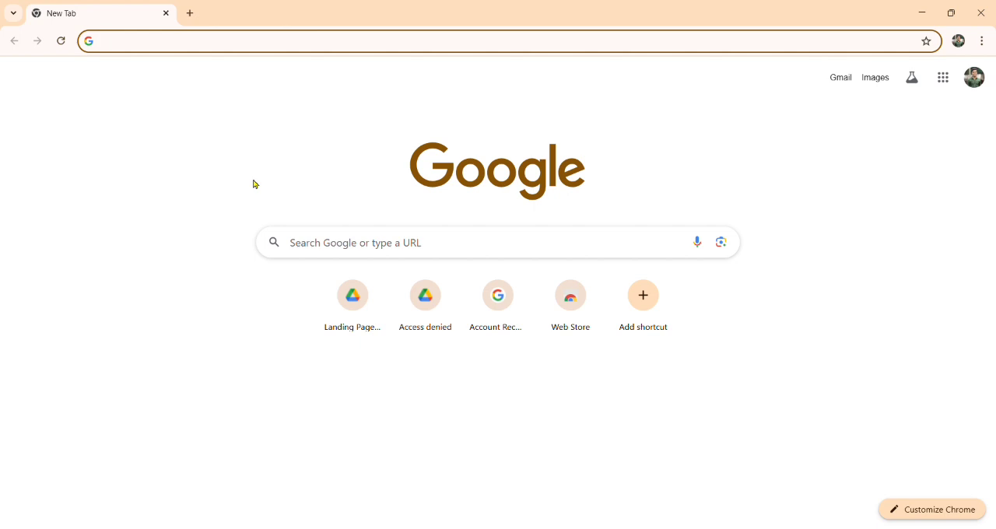
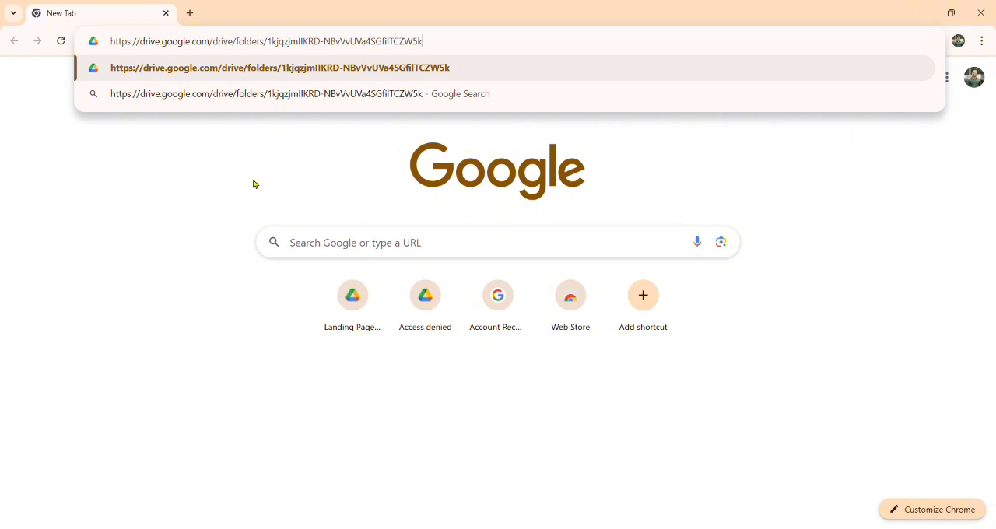
key("Return")
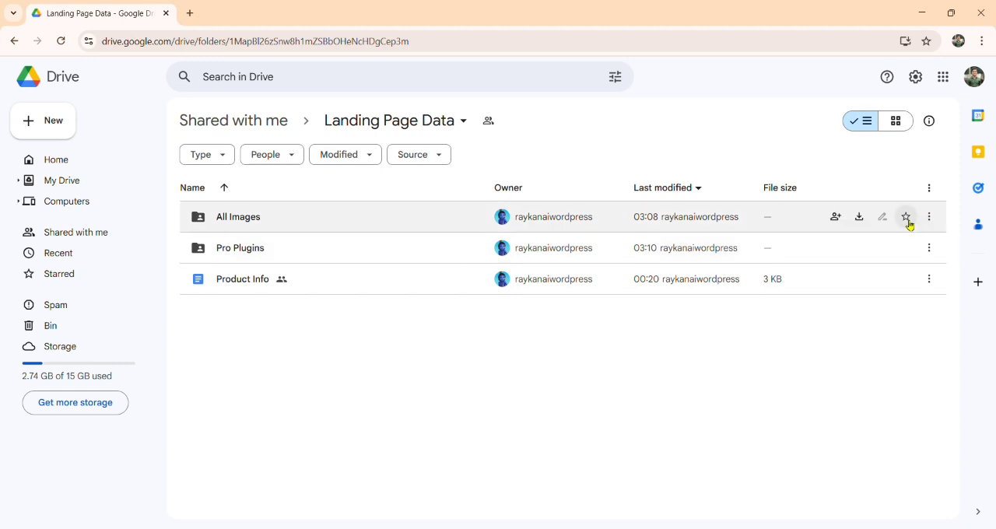
left_click(861, 218)
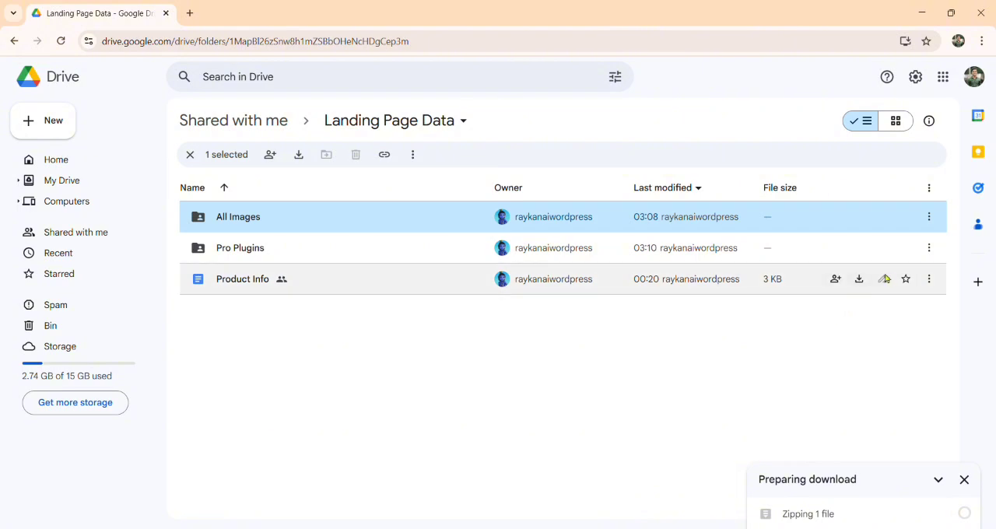
left_click(865, 282)
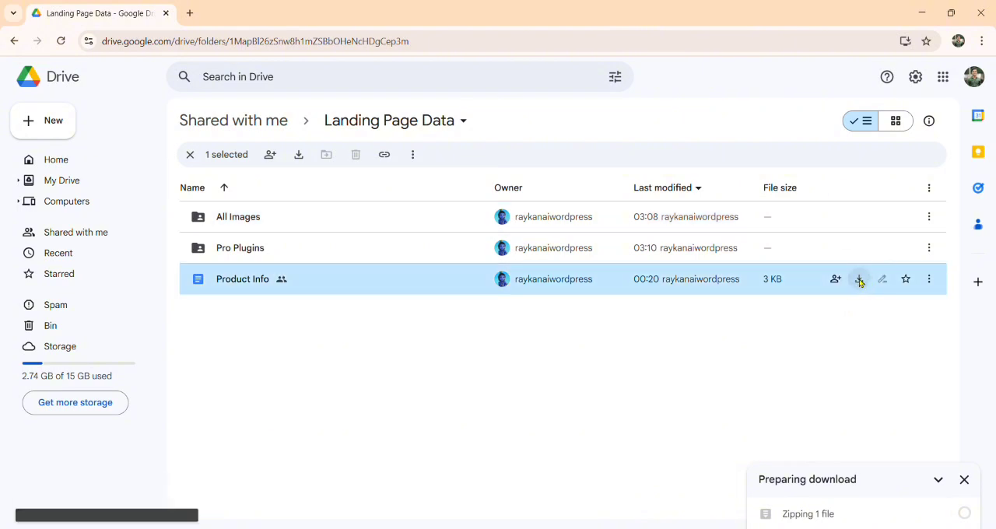
Download the CartFlows Pro 2.0.4, CartFlows Pro 2.1.7 and Elementor Pro 3.31.0 zips from the Pro Plugins folder, returning to Landing Page Data
double_click(298, 250)
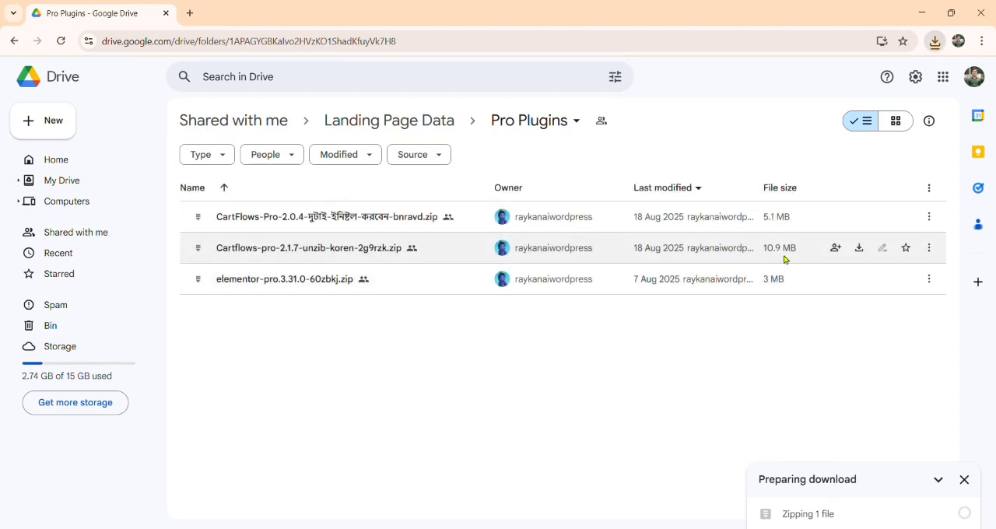
left_click(859, 220)
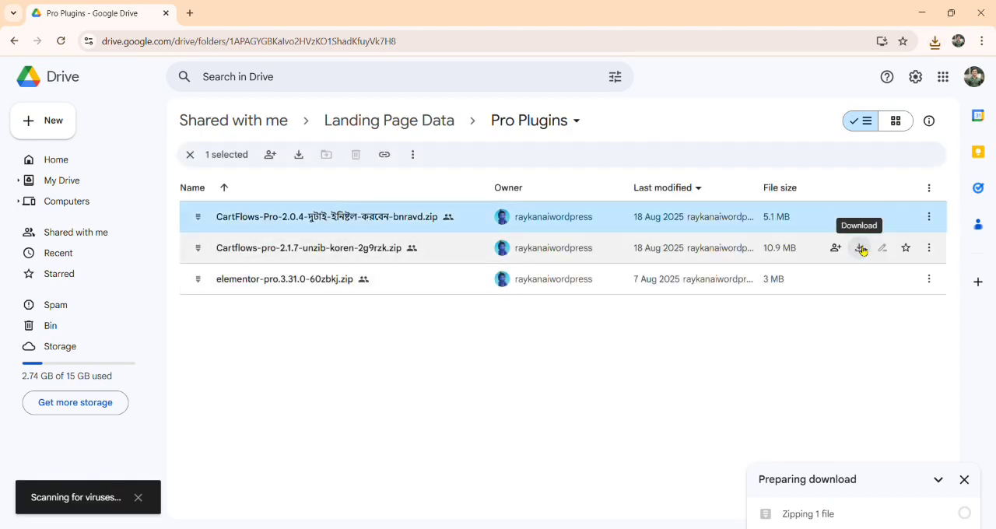
left_click(859, 248)
left_click(859, 278)
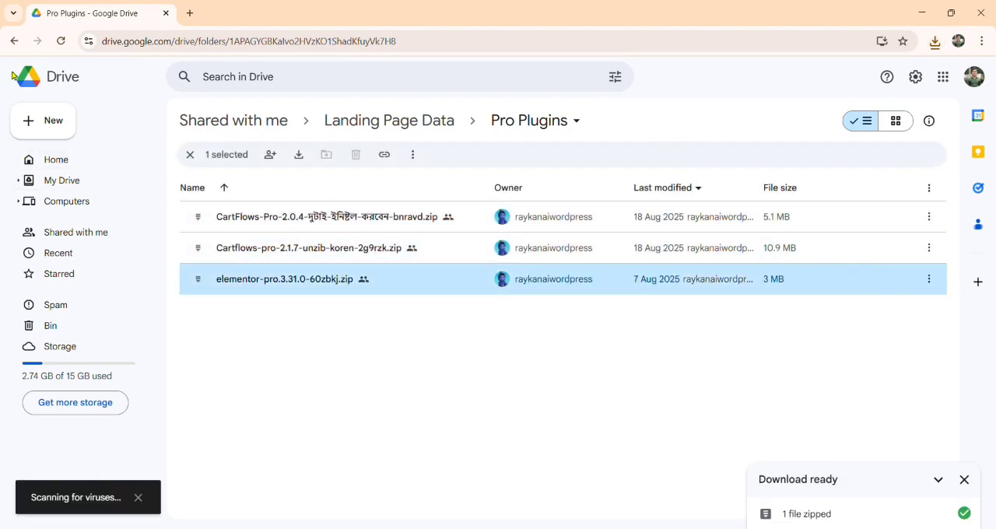
left_click(14, 40)
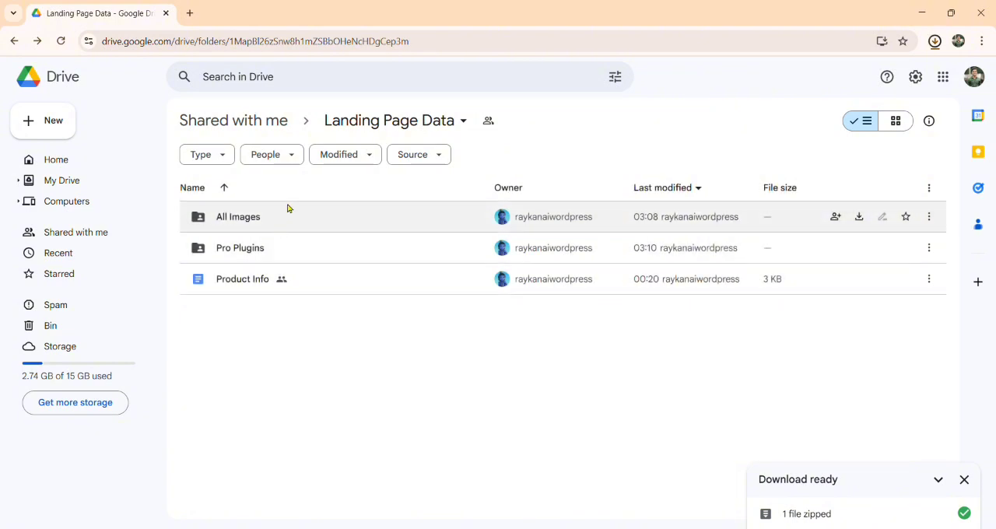